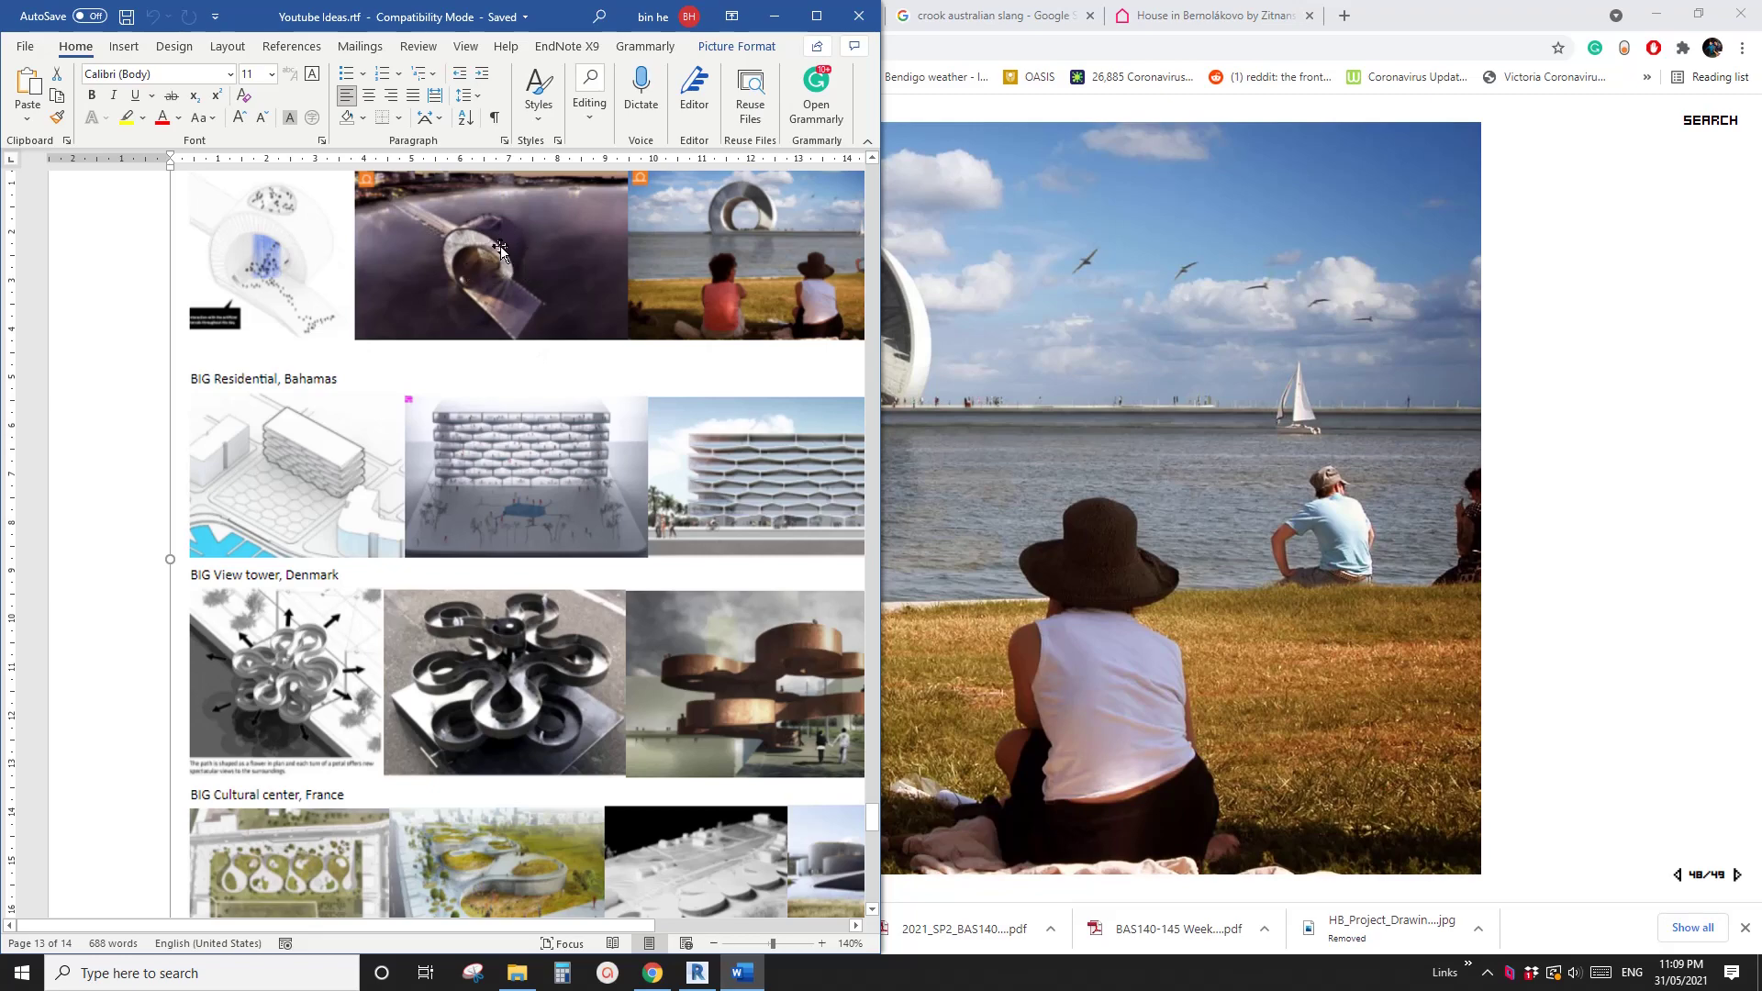
# Step: Switch to Chrome and examine the BIG project images showing the ring-shaped pier building from different viewpoints
pyautogui.click(1641, 478)
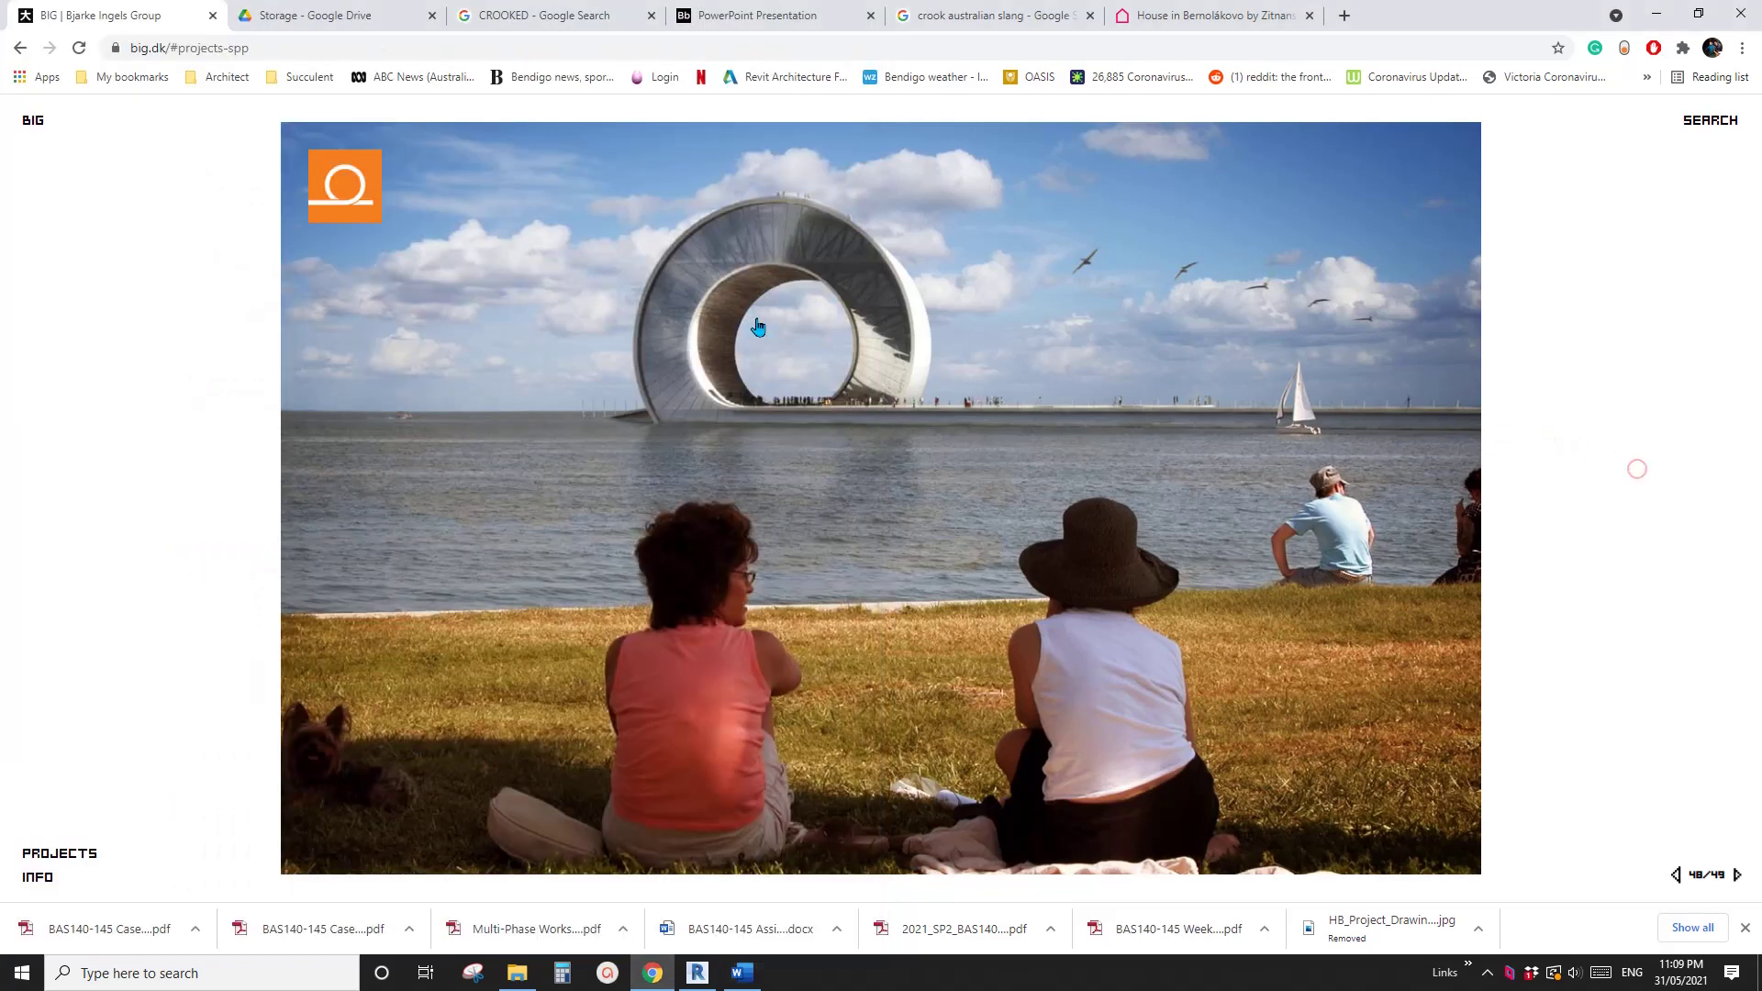
pyautogui.click(554, 473)
pyautogui.click(652, 511)
pyautogui.click(744, 505)
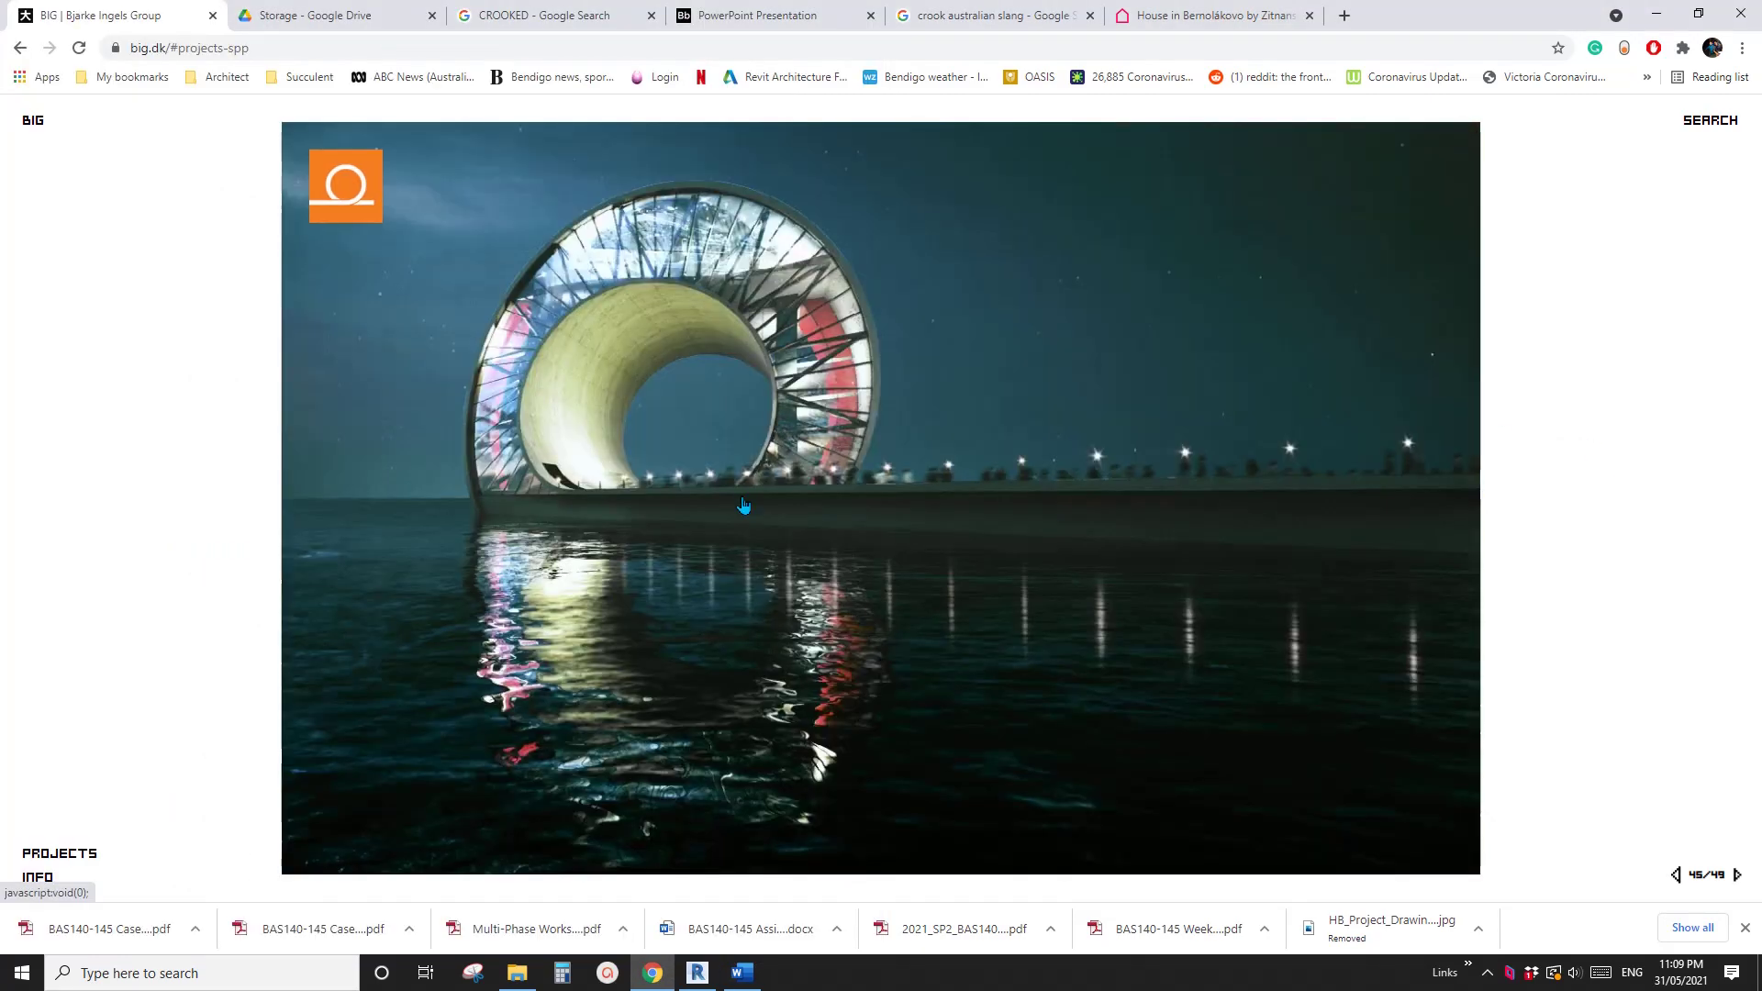
pyautogui.click(312, 575)
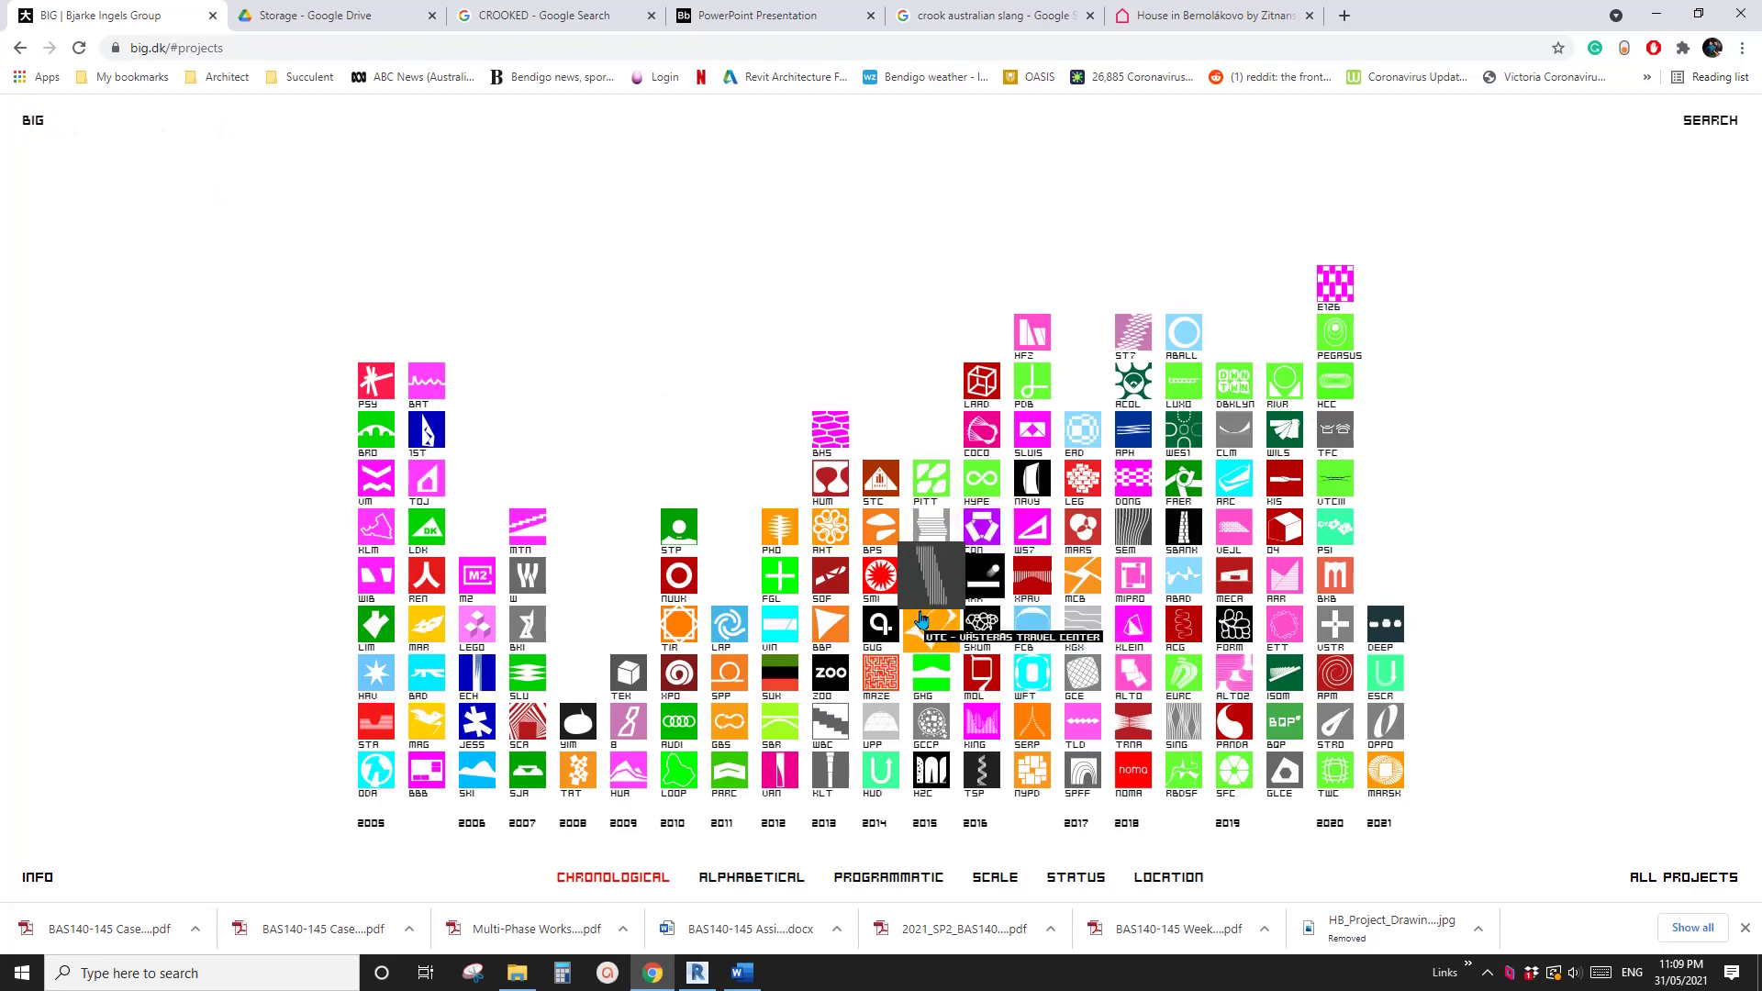
pyautogui.click(725, 671)
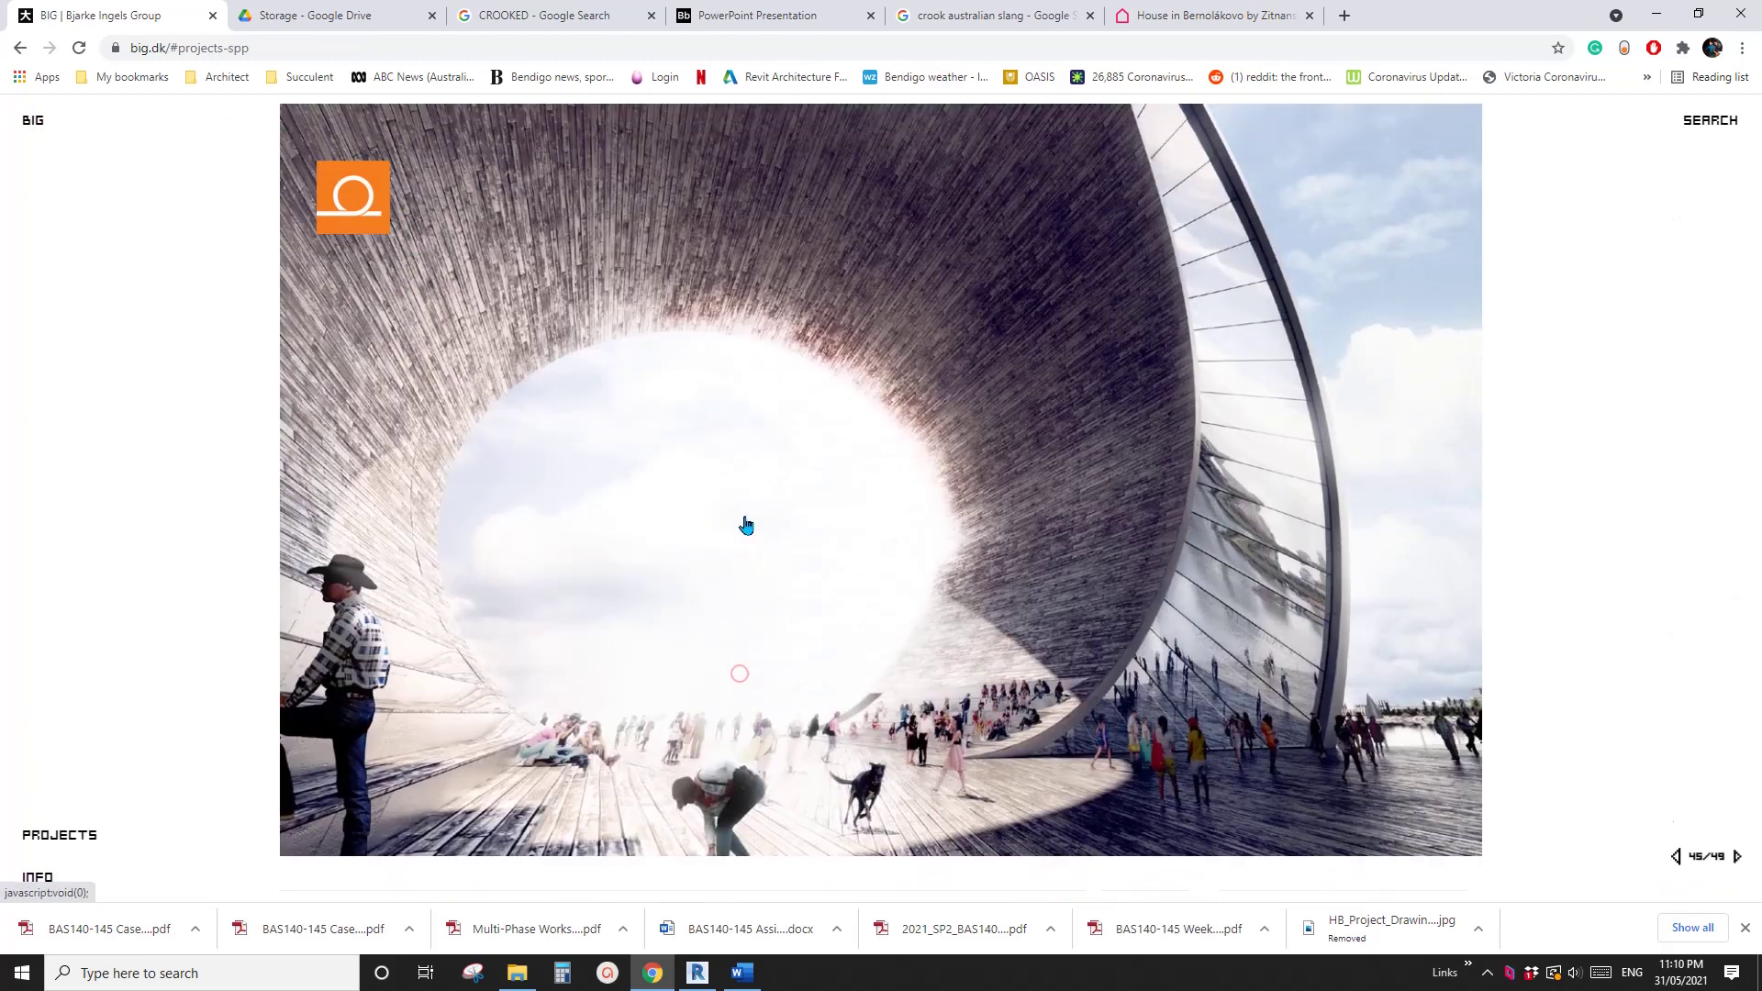
pyautogui.click(737, 594)
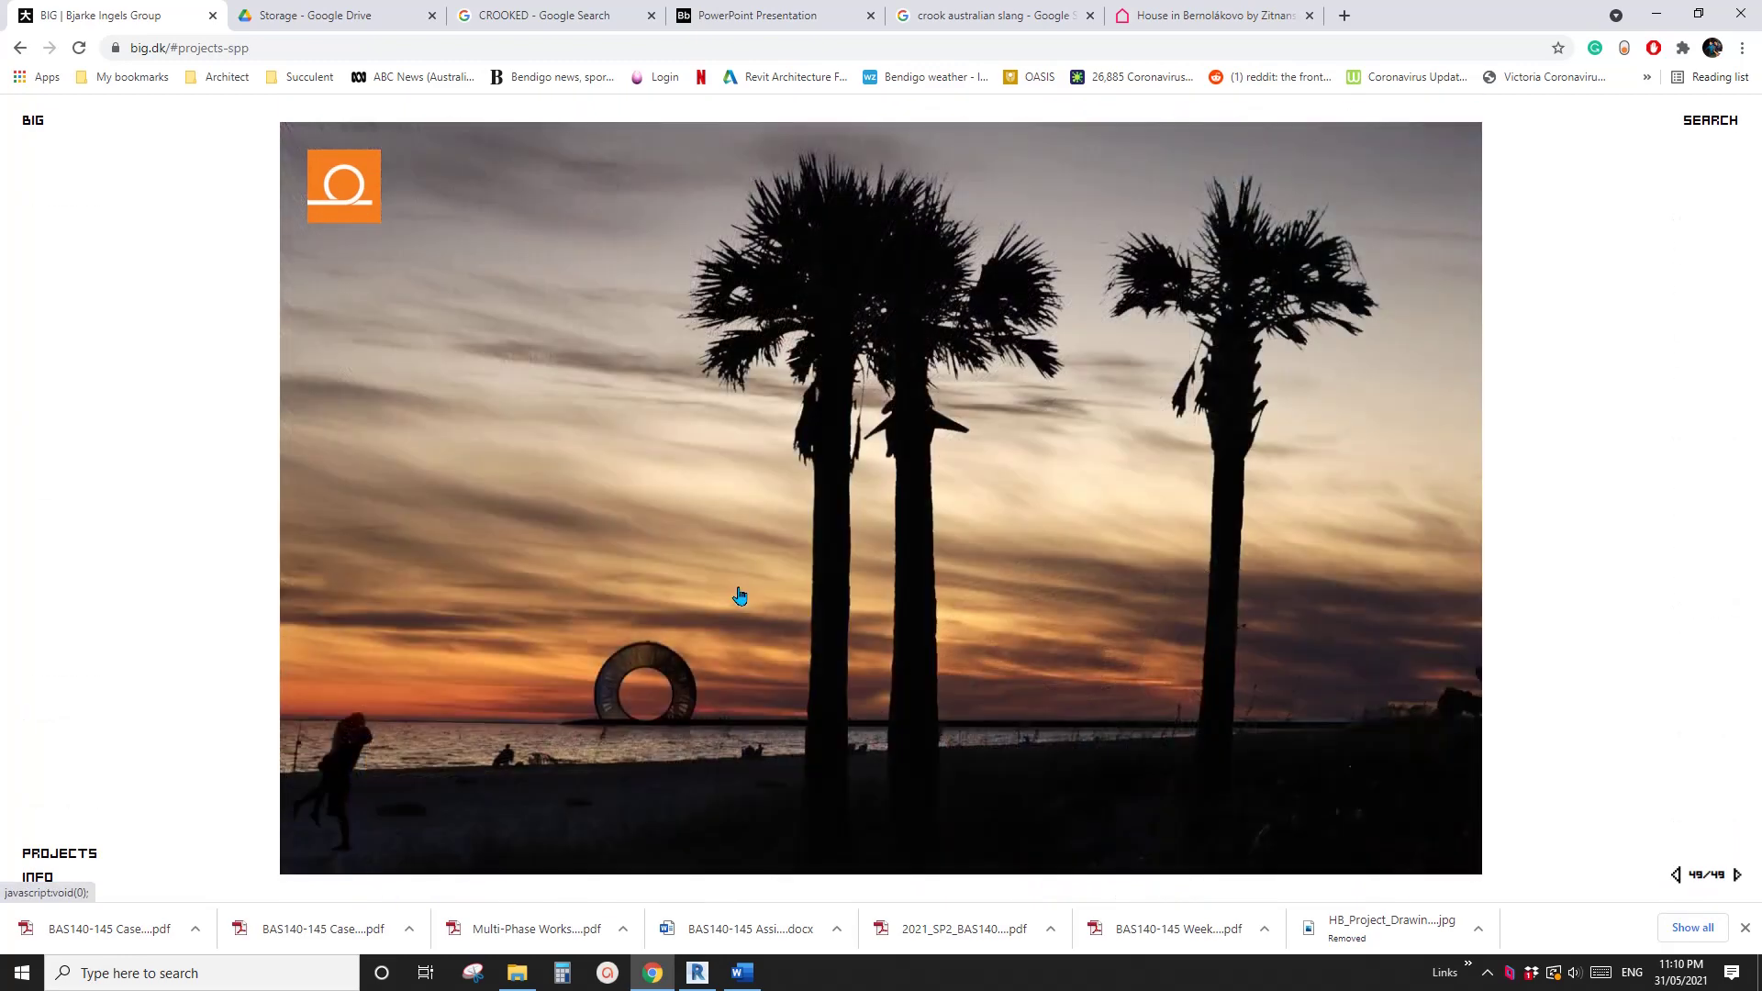
pyautogui.click(740, 595)
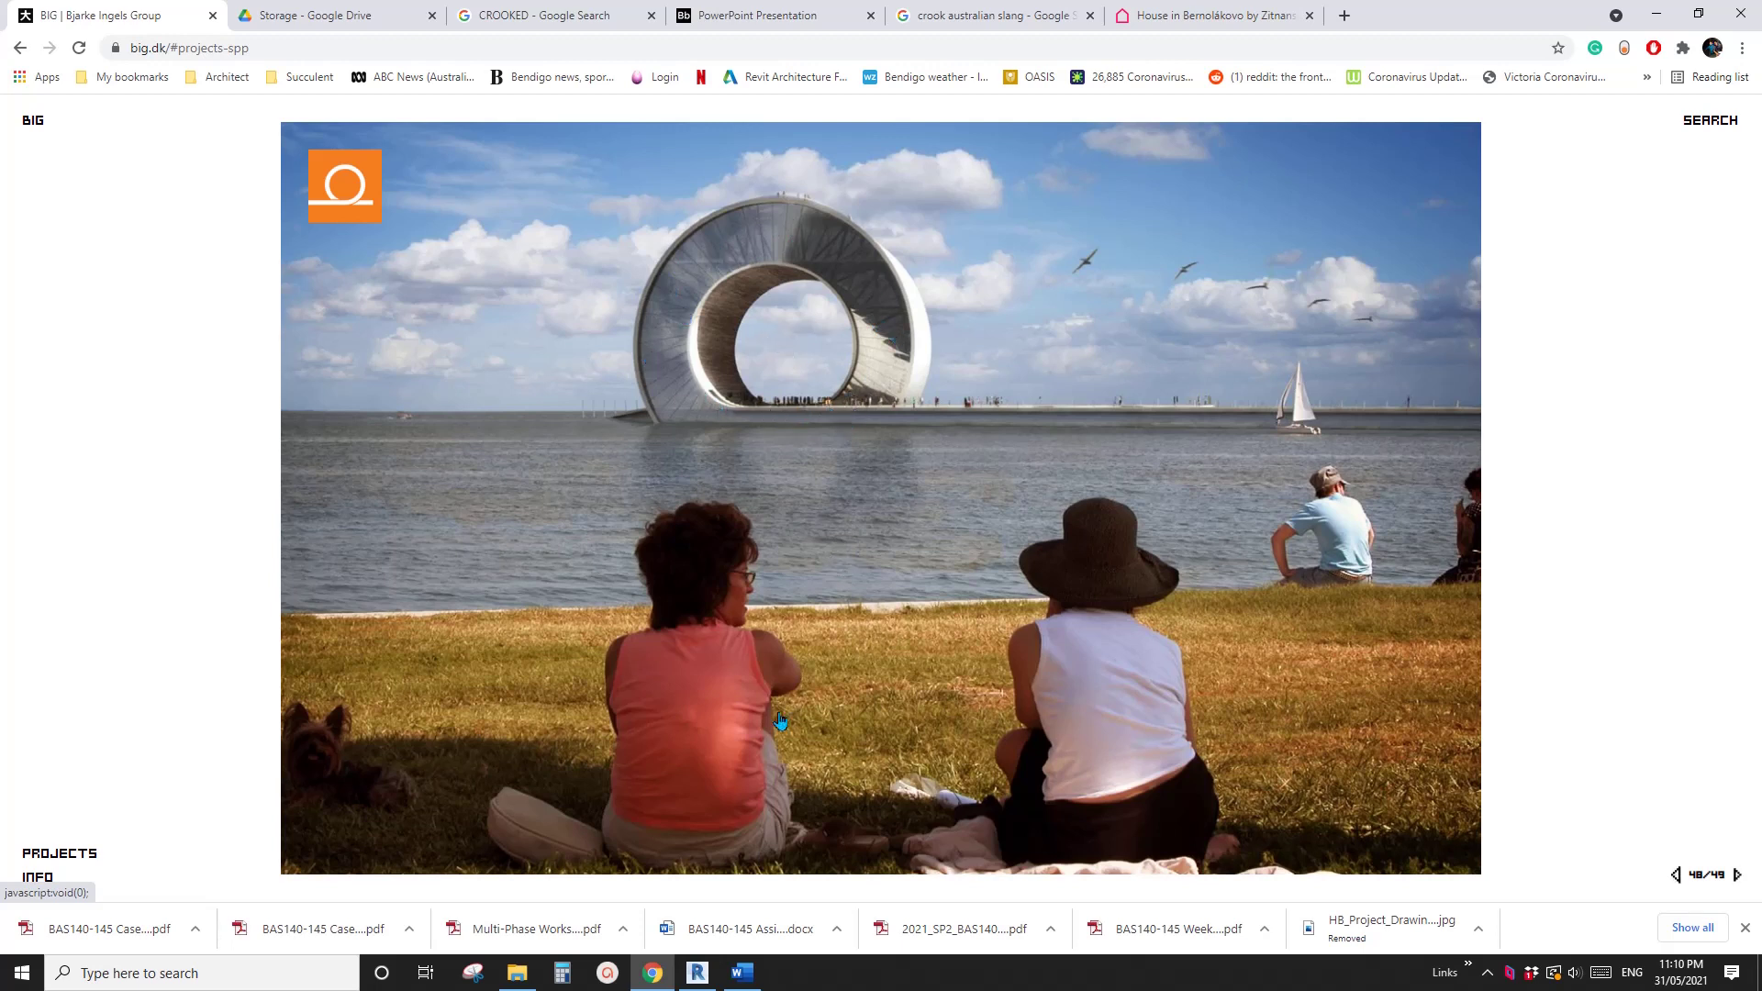
# Step: Switch to Revit and create a new project from the Architectural Template
pyautogui.moveTo(708, 978)
pyautogui.click(707, 975)
pyautogui.click(136, 344)
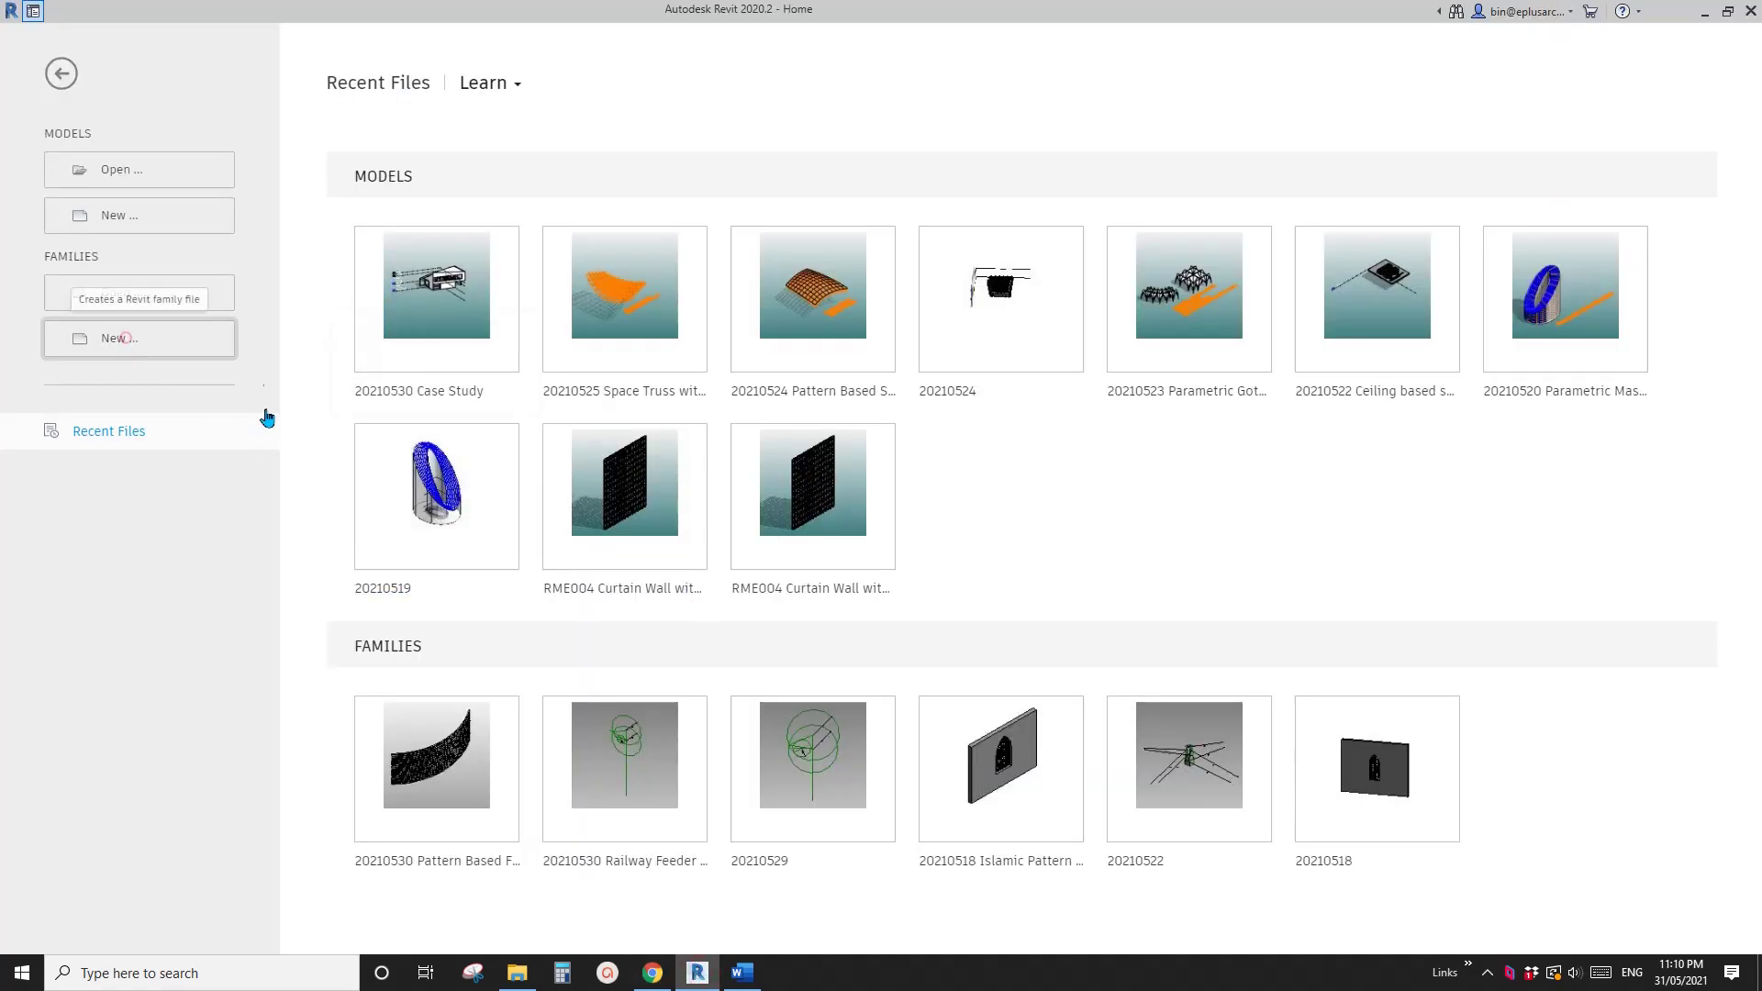
pyautogui.click(137, 220)
pyautogui.click(520, 543)
pyautogui.click(379, 587)
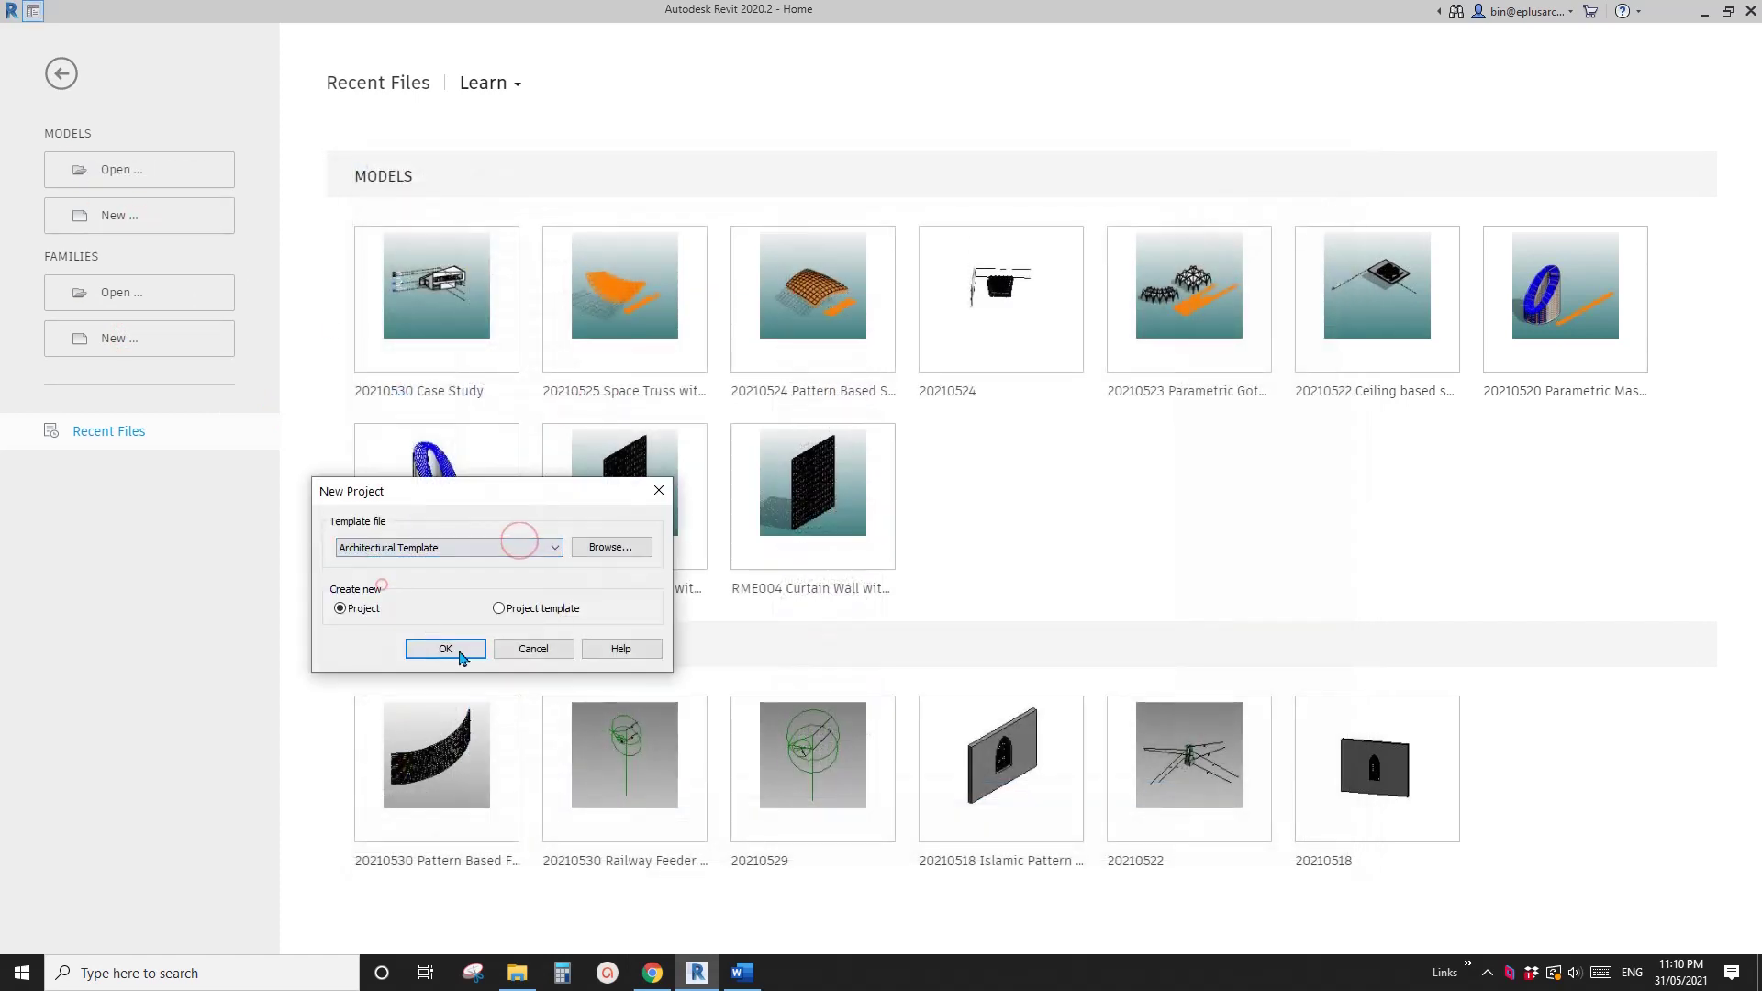
pyautogui.click(447, 649)
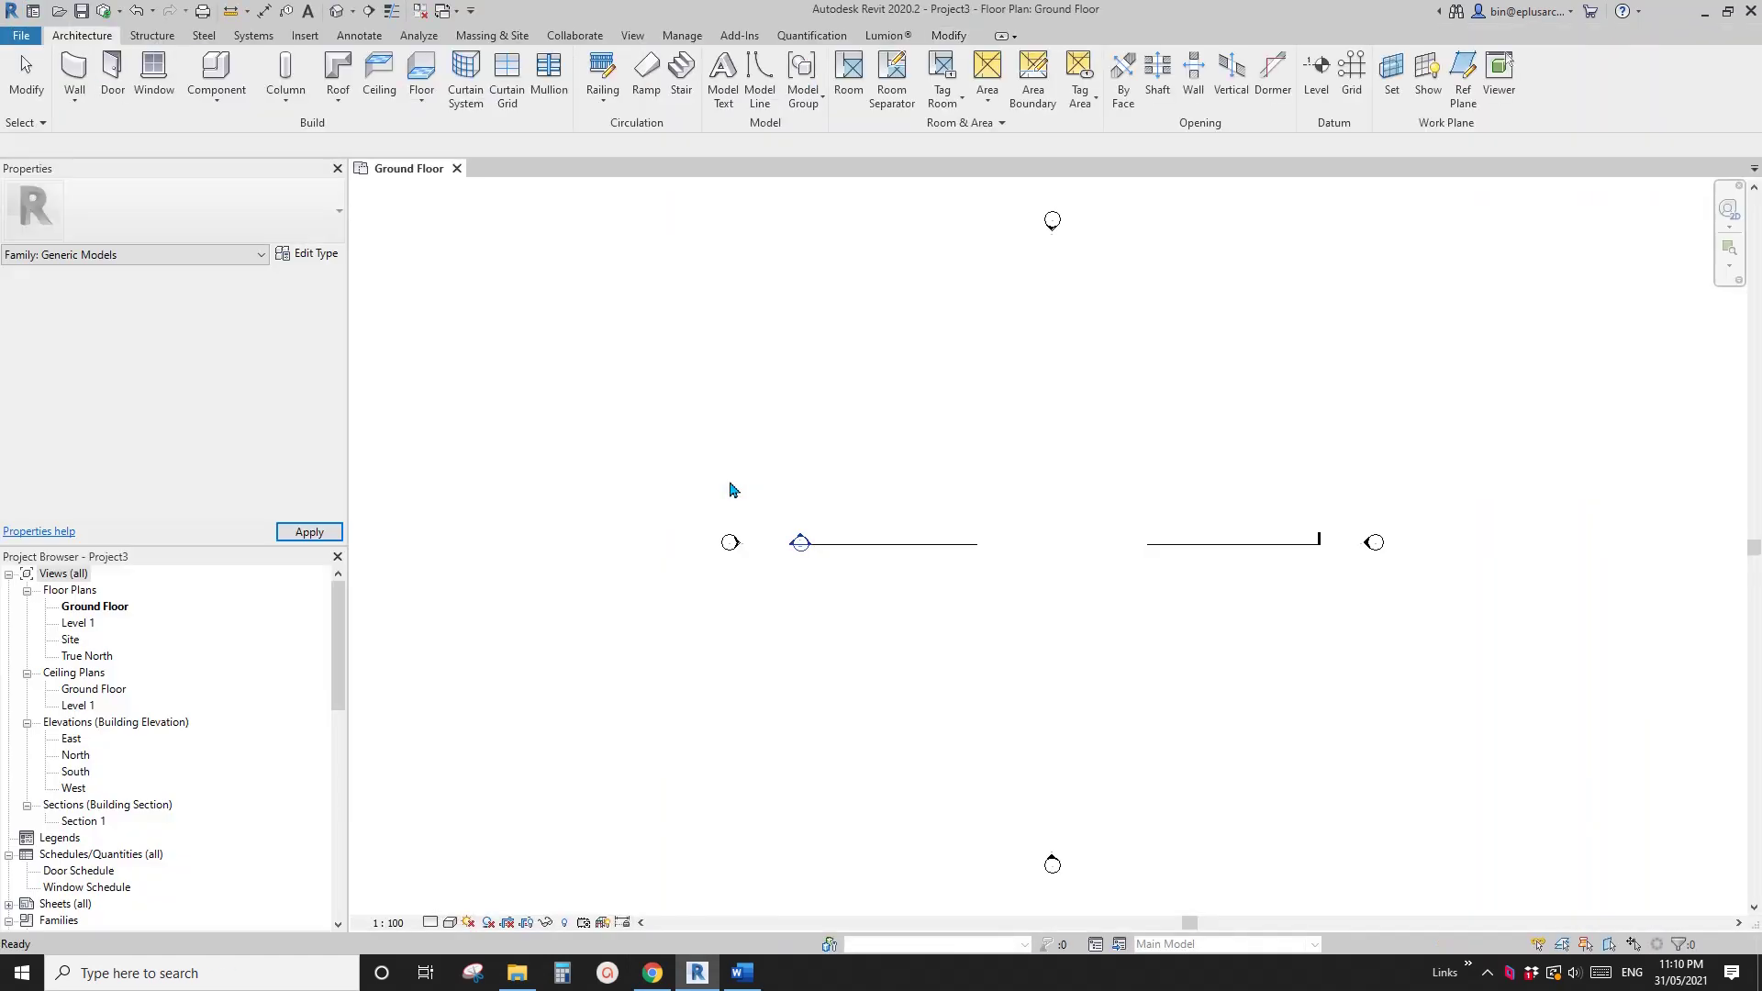
# Step: Draw a horizontal reference plane just above the section line in the Ground Floor plan
pyautogui.moveTo(939, 587); pyautogui.dragTo(764, 532, button='middle')
pyautogui.scroll(-1, 950, 527)
pyautogui.scroll(-1, 881, 564)
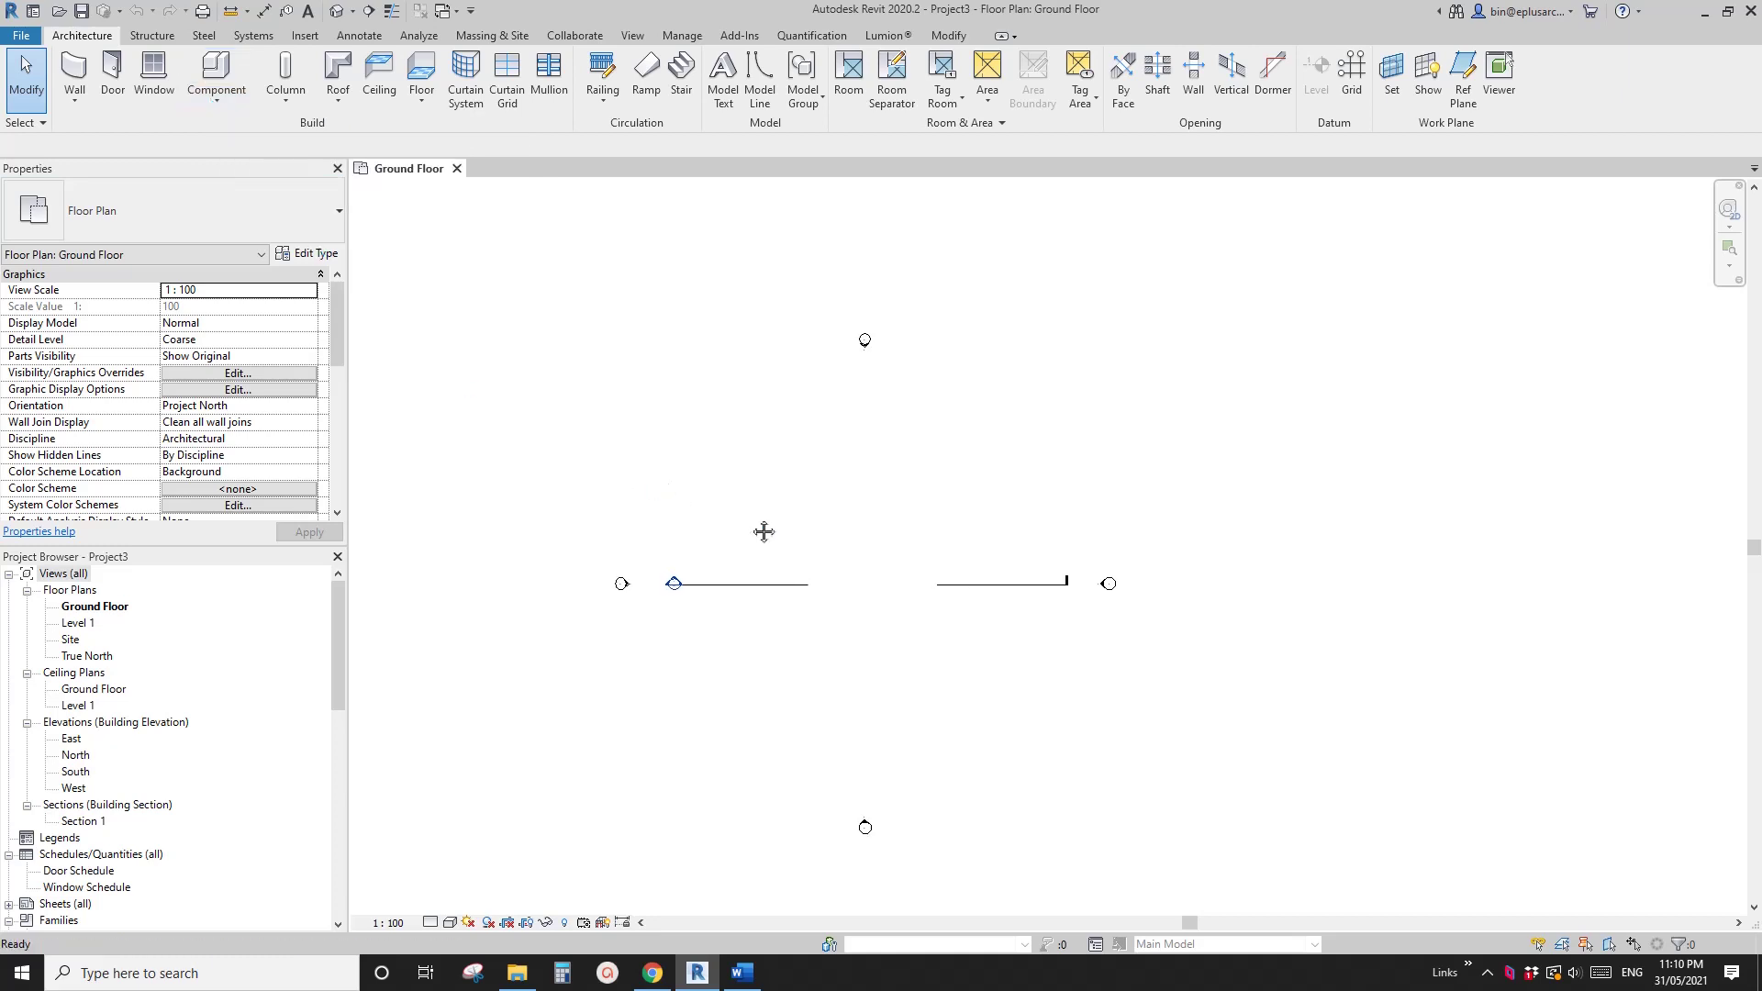
pyautogui.press('r')
pyautogui.press('p')
pyautogui.click(701, 521)
pyautogui.click(1070, 520)
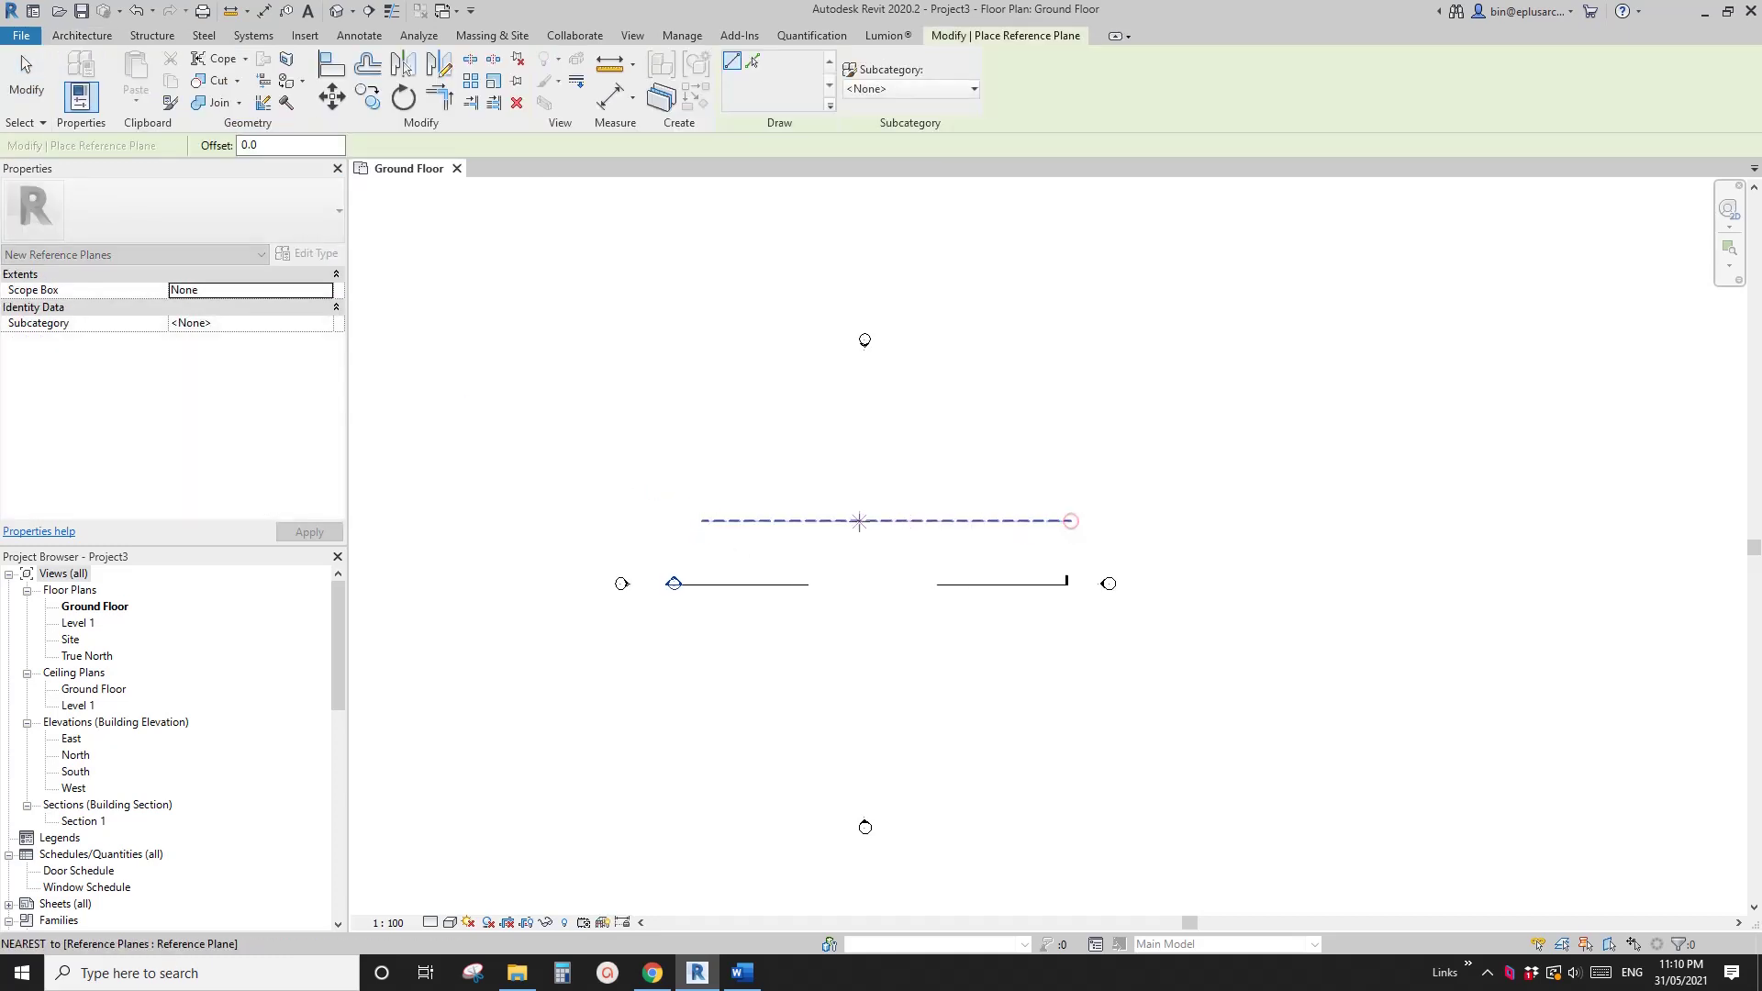
# Step: Name the horizontal reference plane 1
pyautogui.scroll(1, 1046, 523)
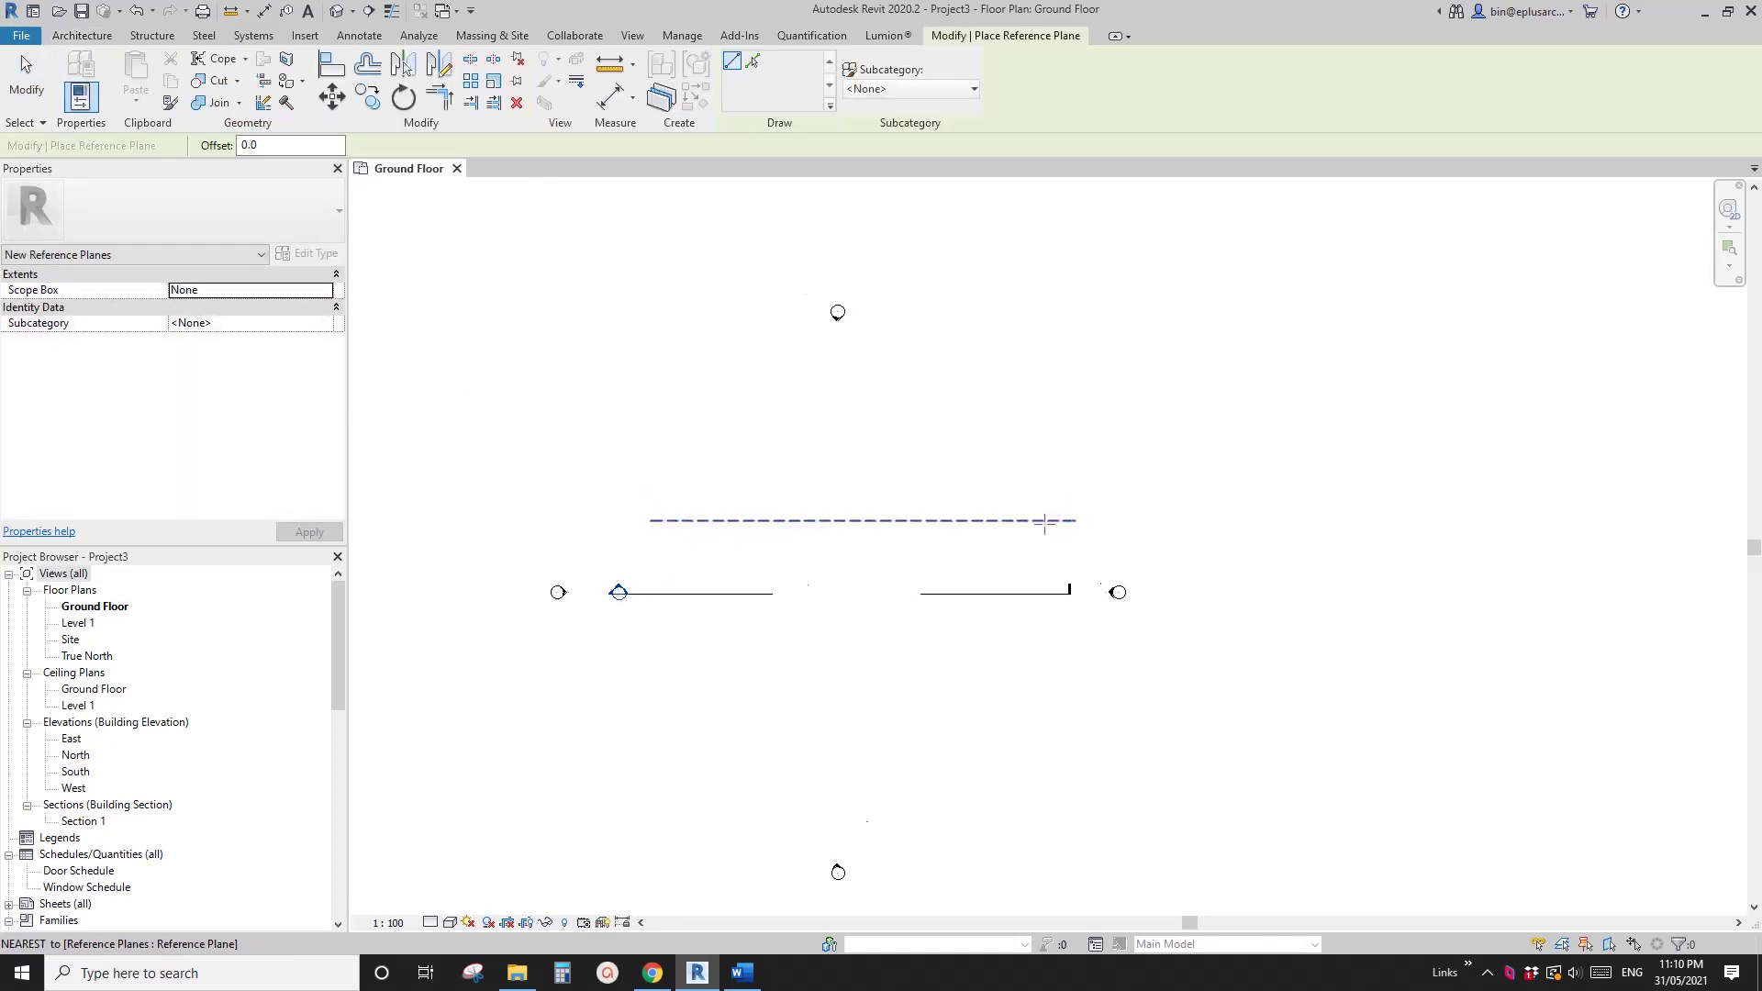
pyautogui.scroll(3, 1045, 524)
pyautogui.press('Escape')
pyautogui.click(1046, 525)
pyautogui.moveTo(1055, 523); pyautogui.dragTo(1071, 531, button='middle')
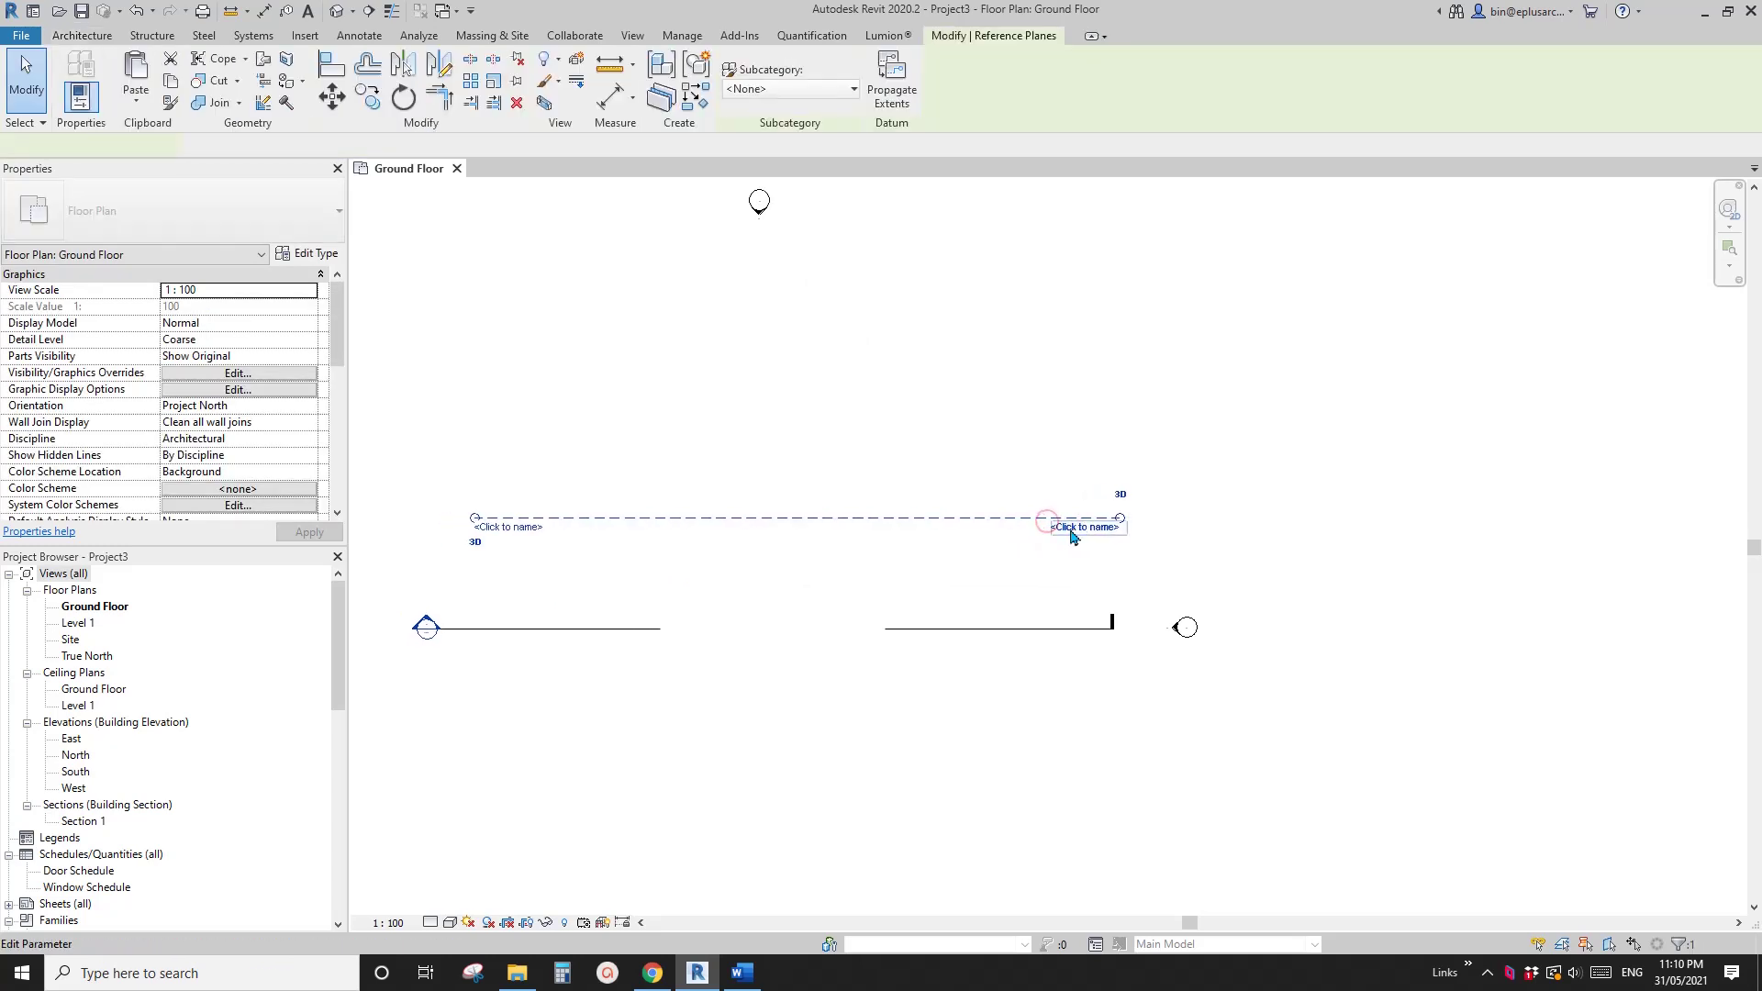
pyautogui.click(1092, 528)
pyautogui.write('1')
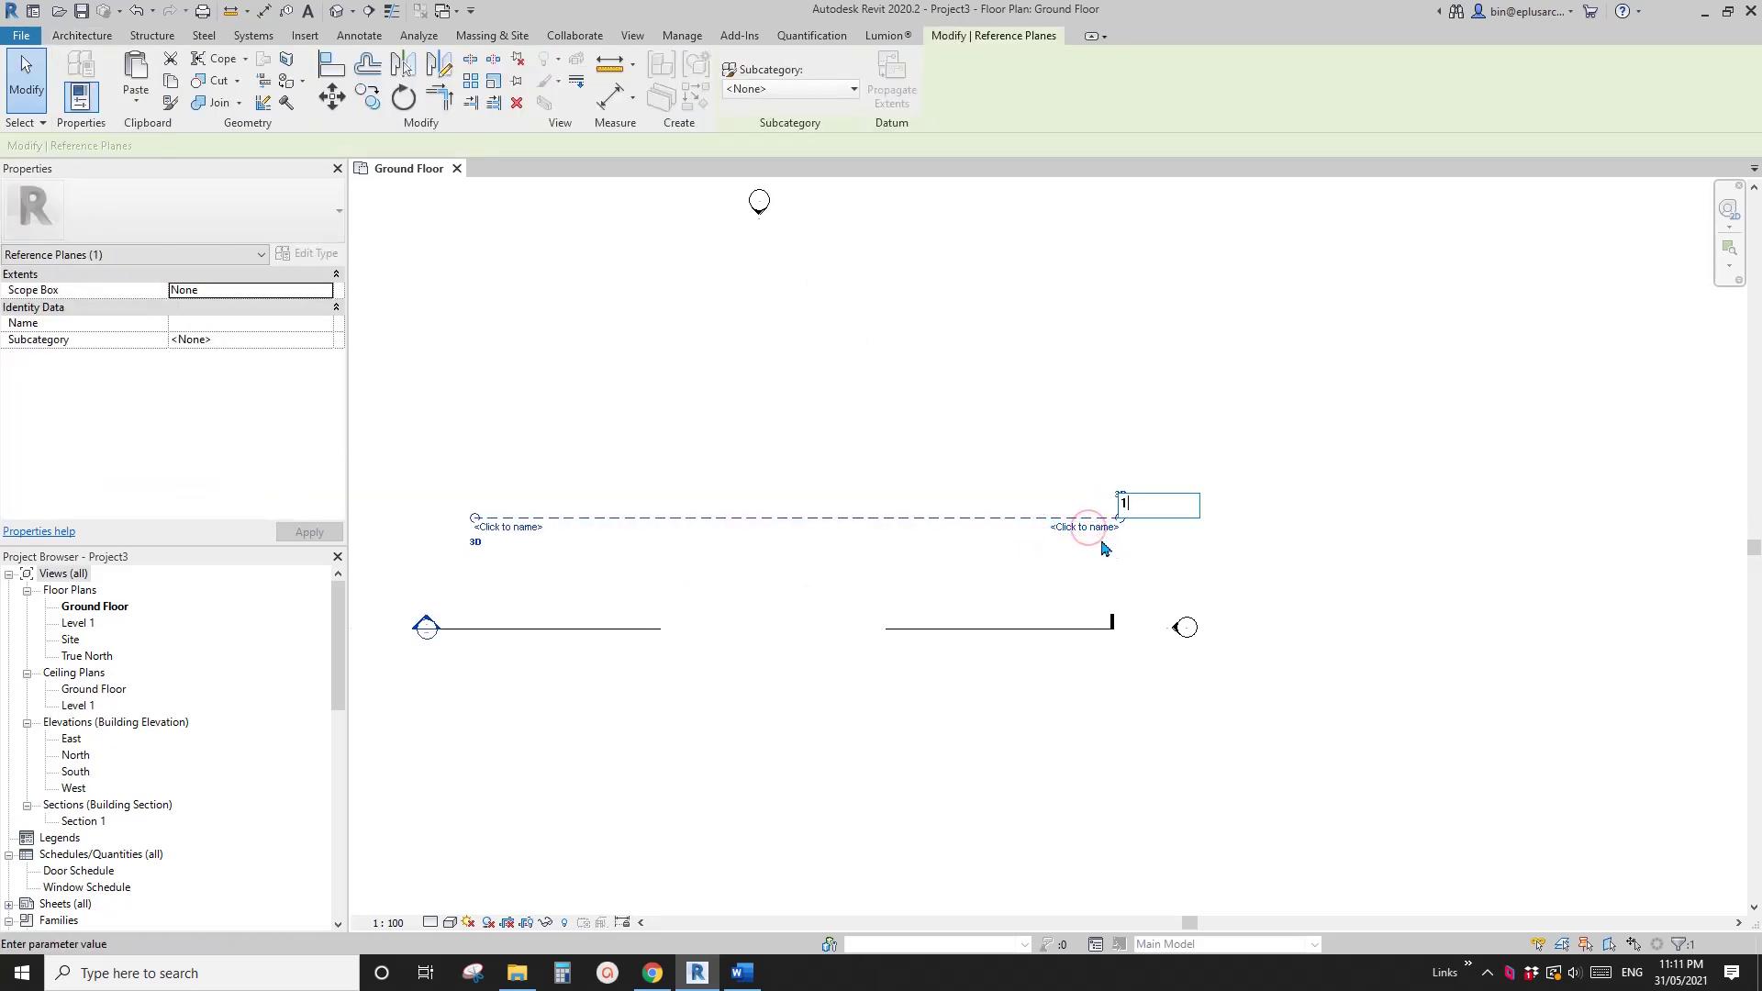
pyautogui.press('Return')
pyautogui.scroll(-2, 989, 505)
pyautogui.moveTo(718, 591); pyautogui.dragTo(801, 564, button='middle')
pyautogui.press('Escape')
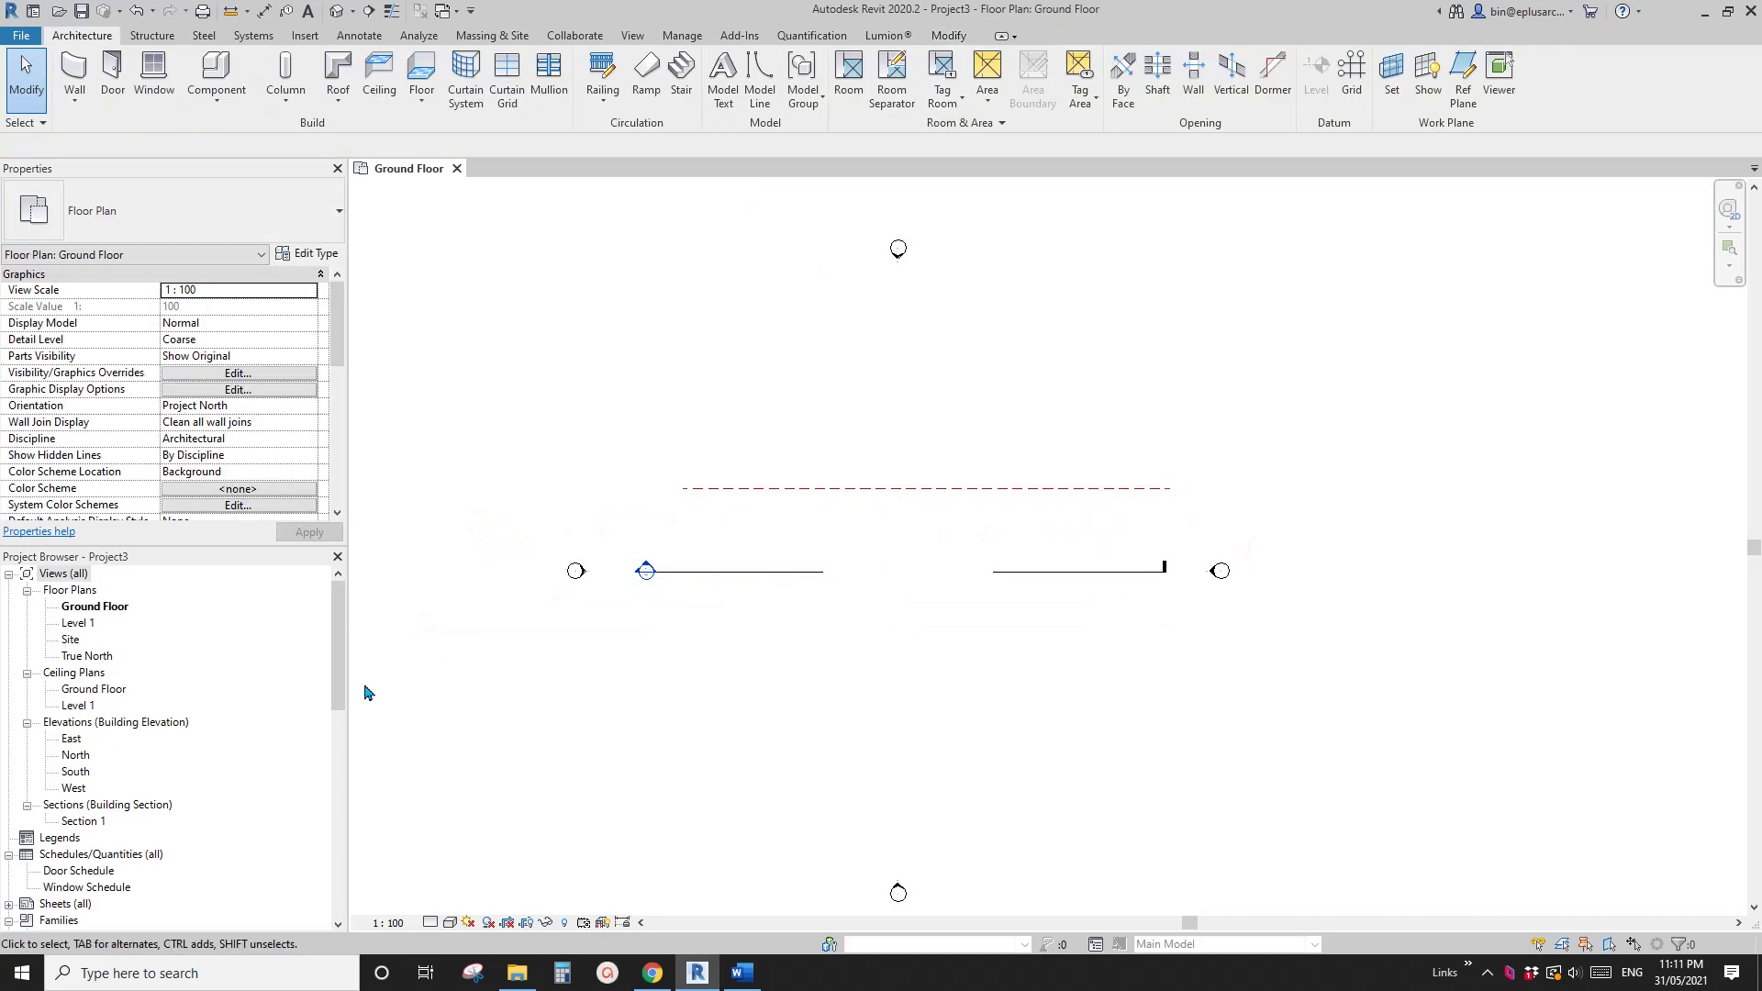
# Step: Open the South elevation and set its work plane to Reference Plane : 1
pyautogui.doubleClick(74, 776)
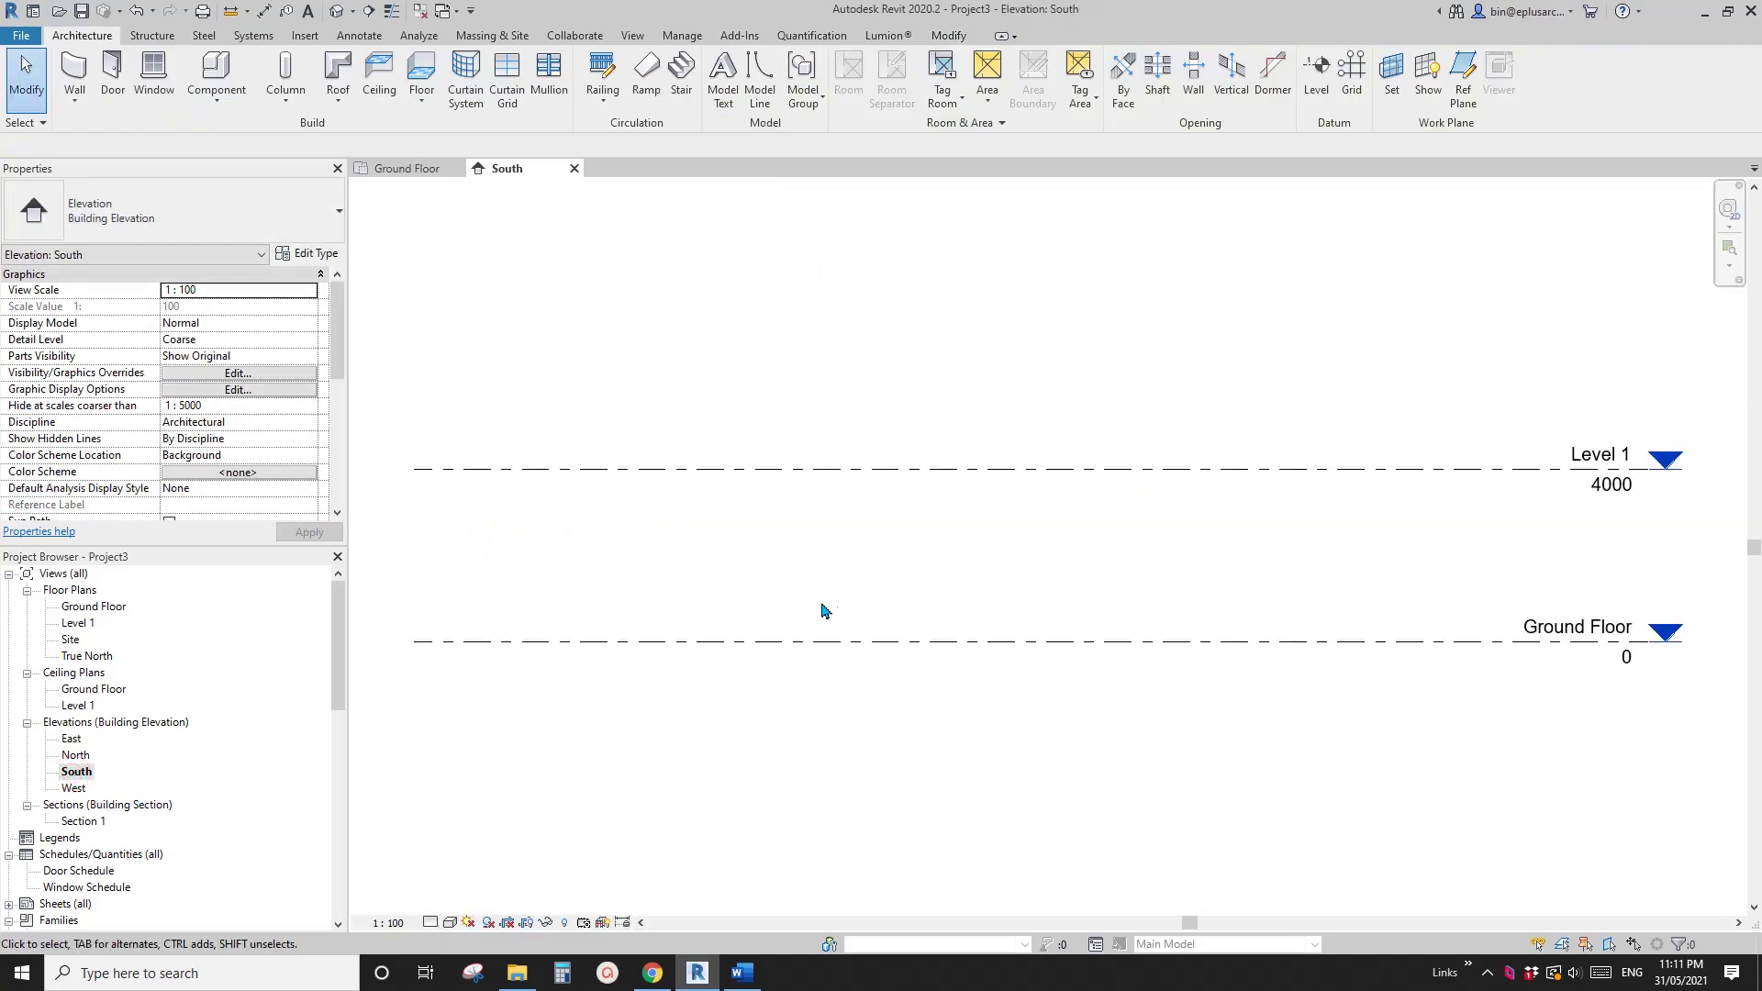
pyautogui.moveTo(834, 571); pyautogui.dragTo(806, 564, button='middle')
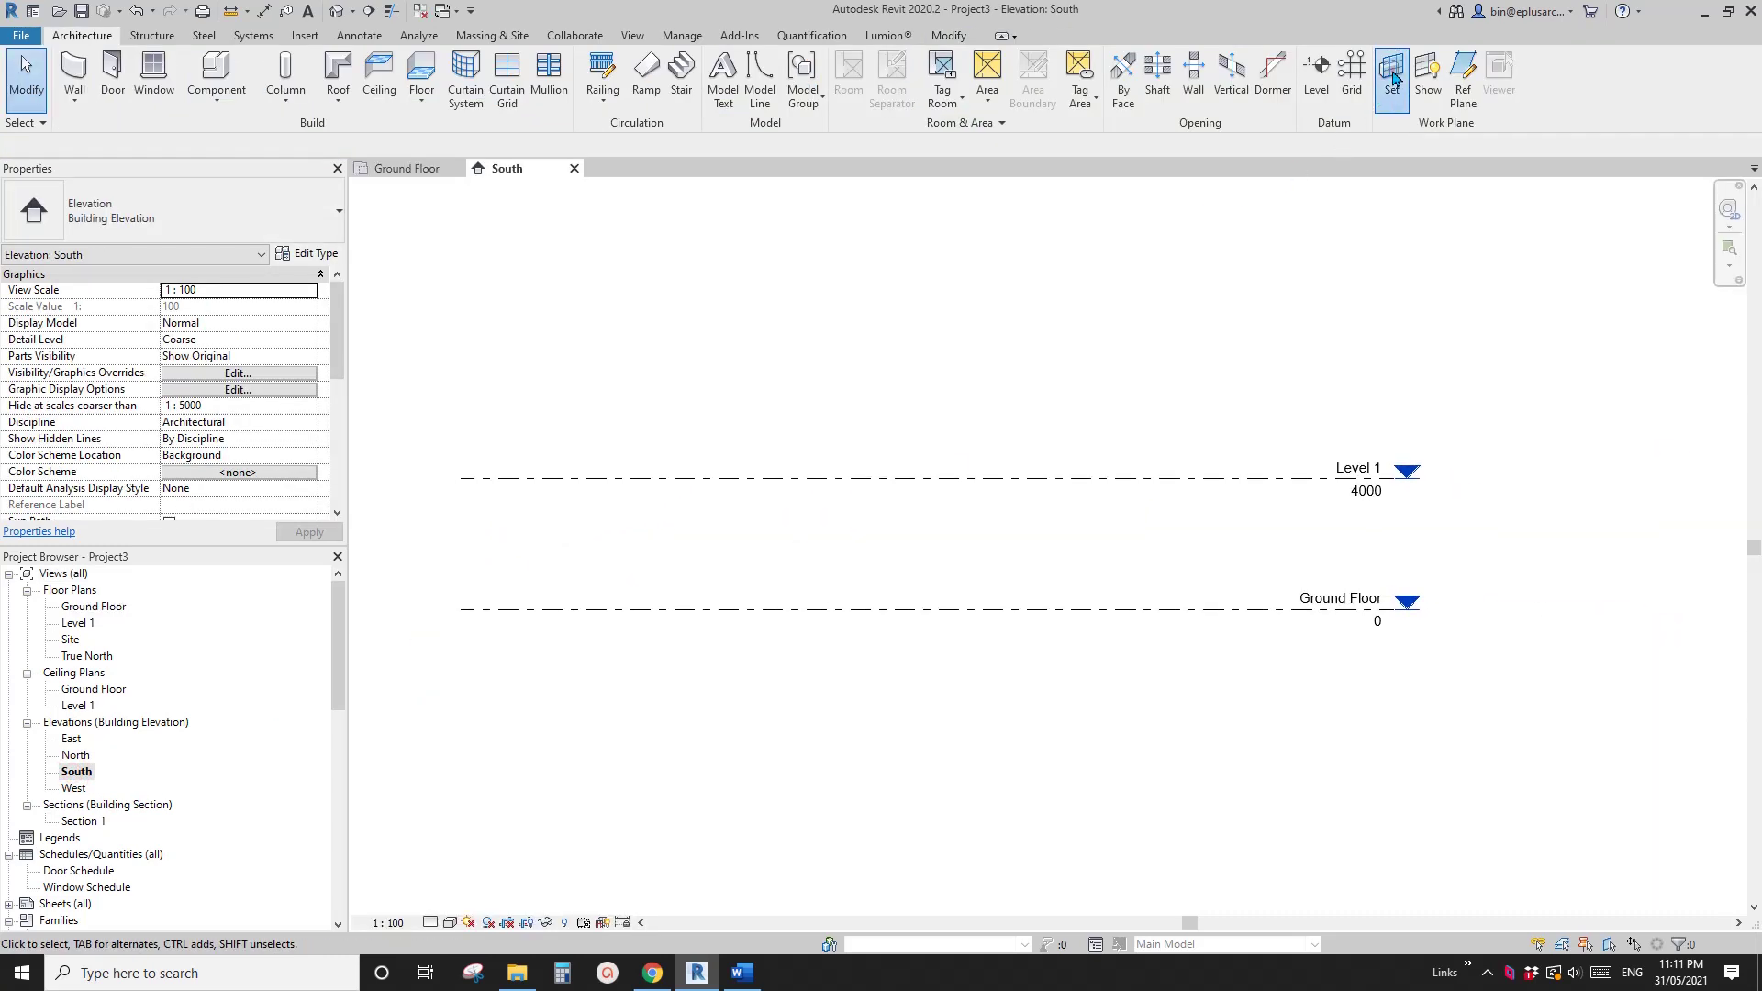
pyautogui.click(1391, 78)
pyautogui.click(719, 328)
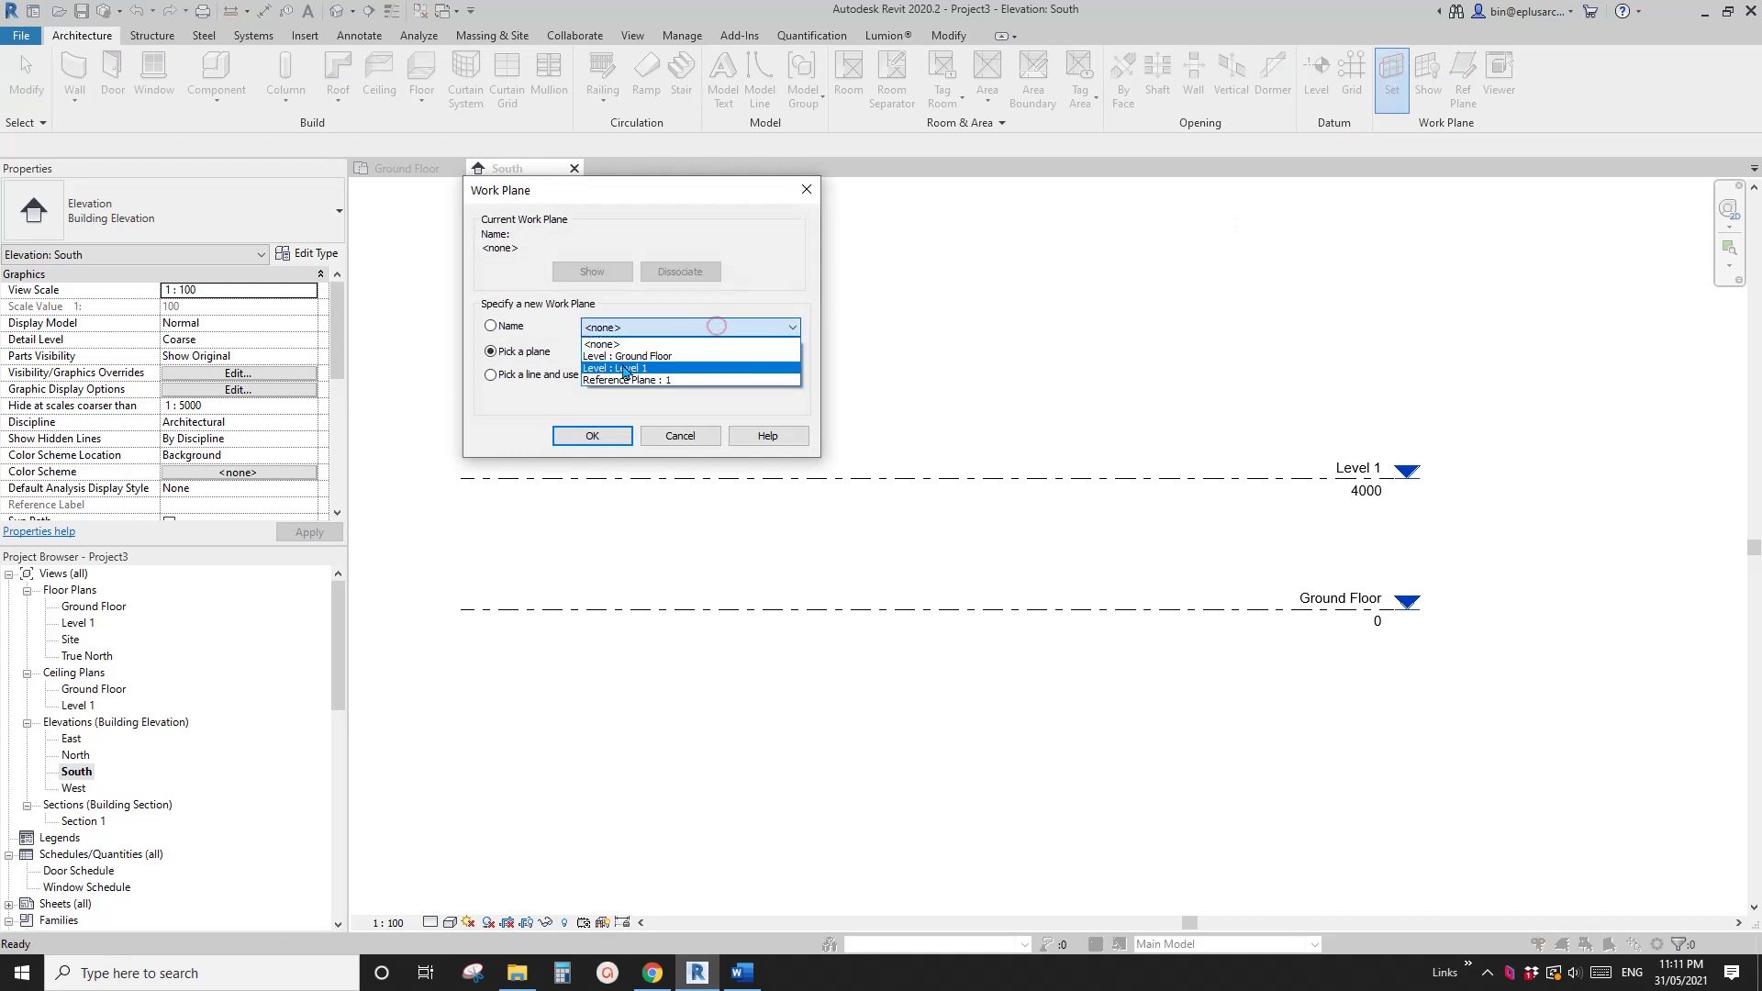
pyautogui.click(671, 378)
pyautogui.click(592, 435)
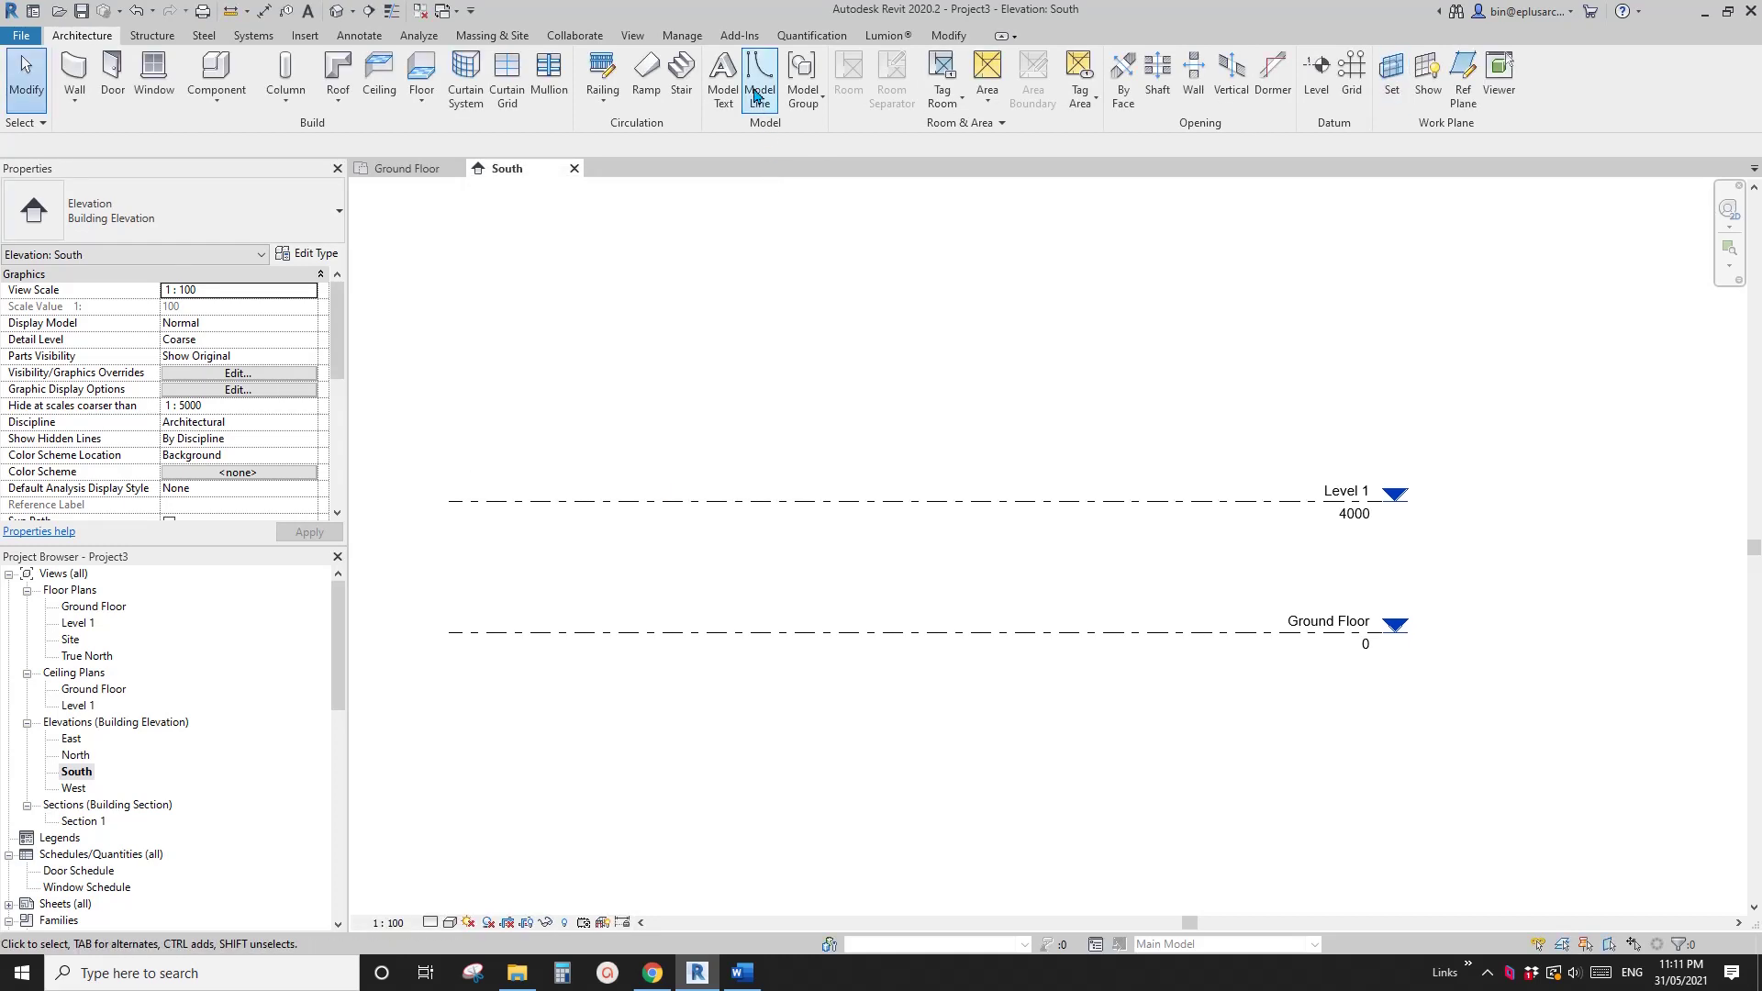
# Step: Draw a semicircular model-line arc with the Start-End-Radius Arc, from the Ground Floor level to a point 30000 vertically above, bulging to the right
pyautogui.click(766, 81)
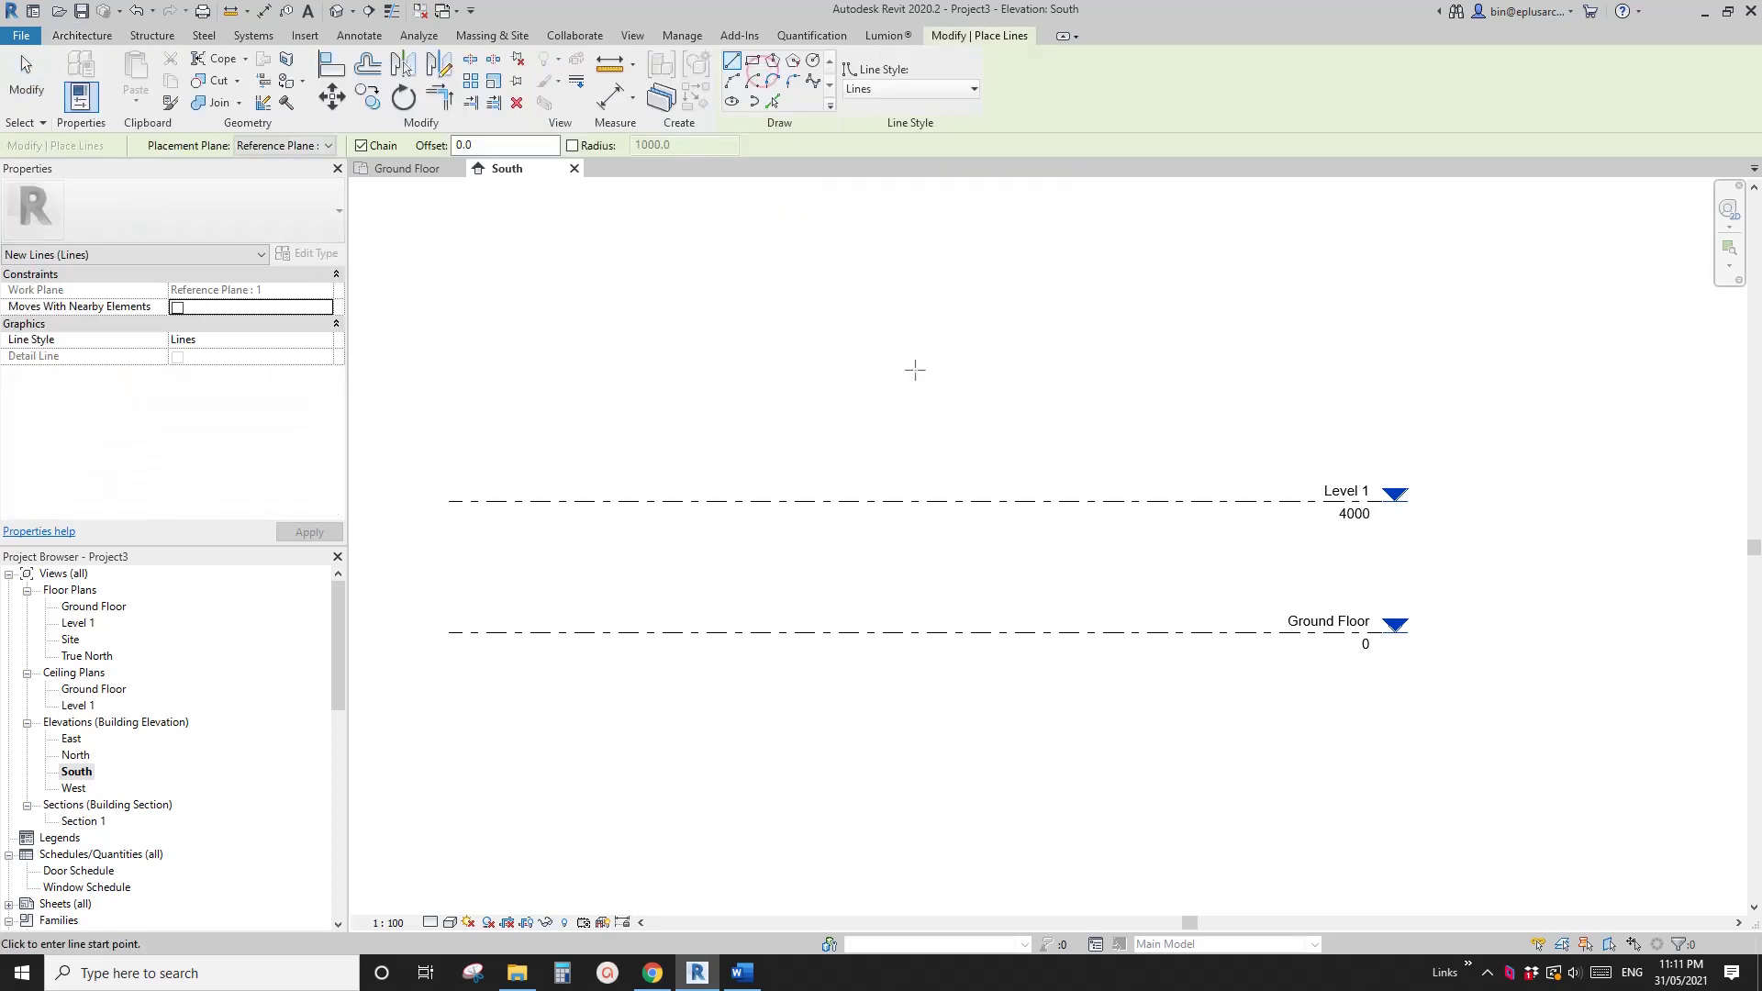
pyautogui.scroll(-2, 873, 413)
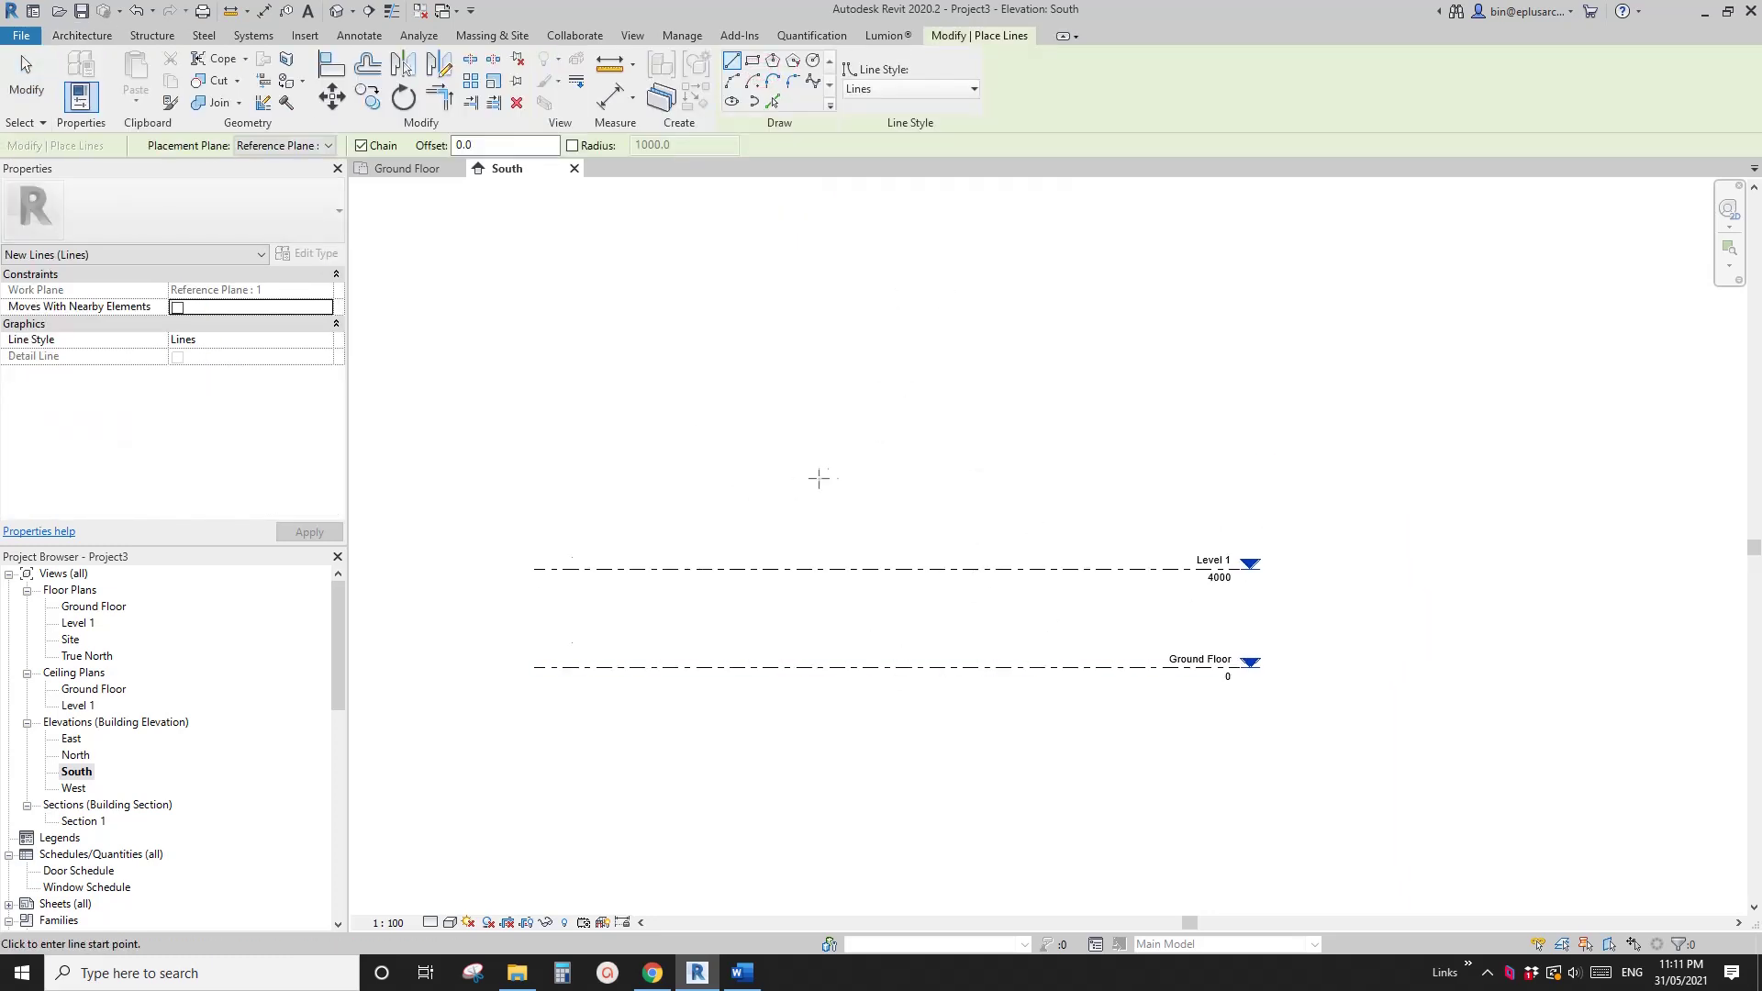
pyautogui.scroll(-1, 793, 517)
pyautogui.moveTo(812, 401); pyautogui.dragTo(803, 402, button='middle')
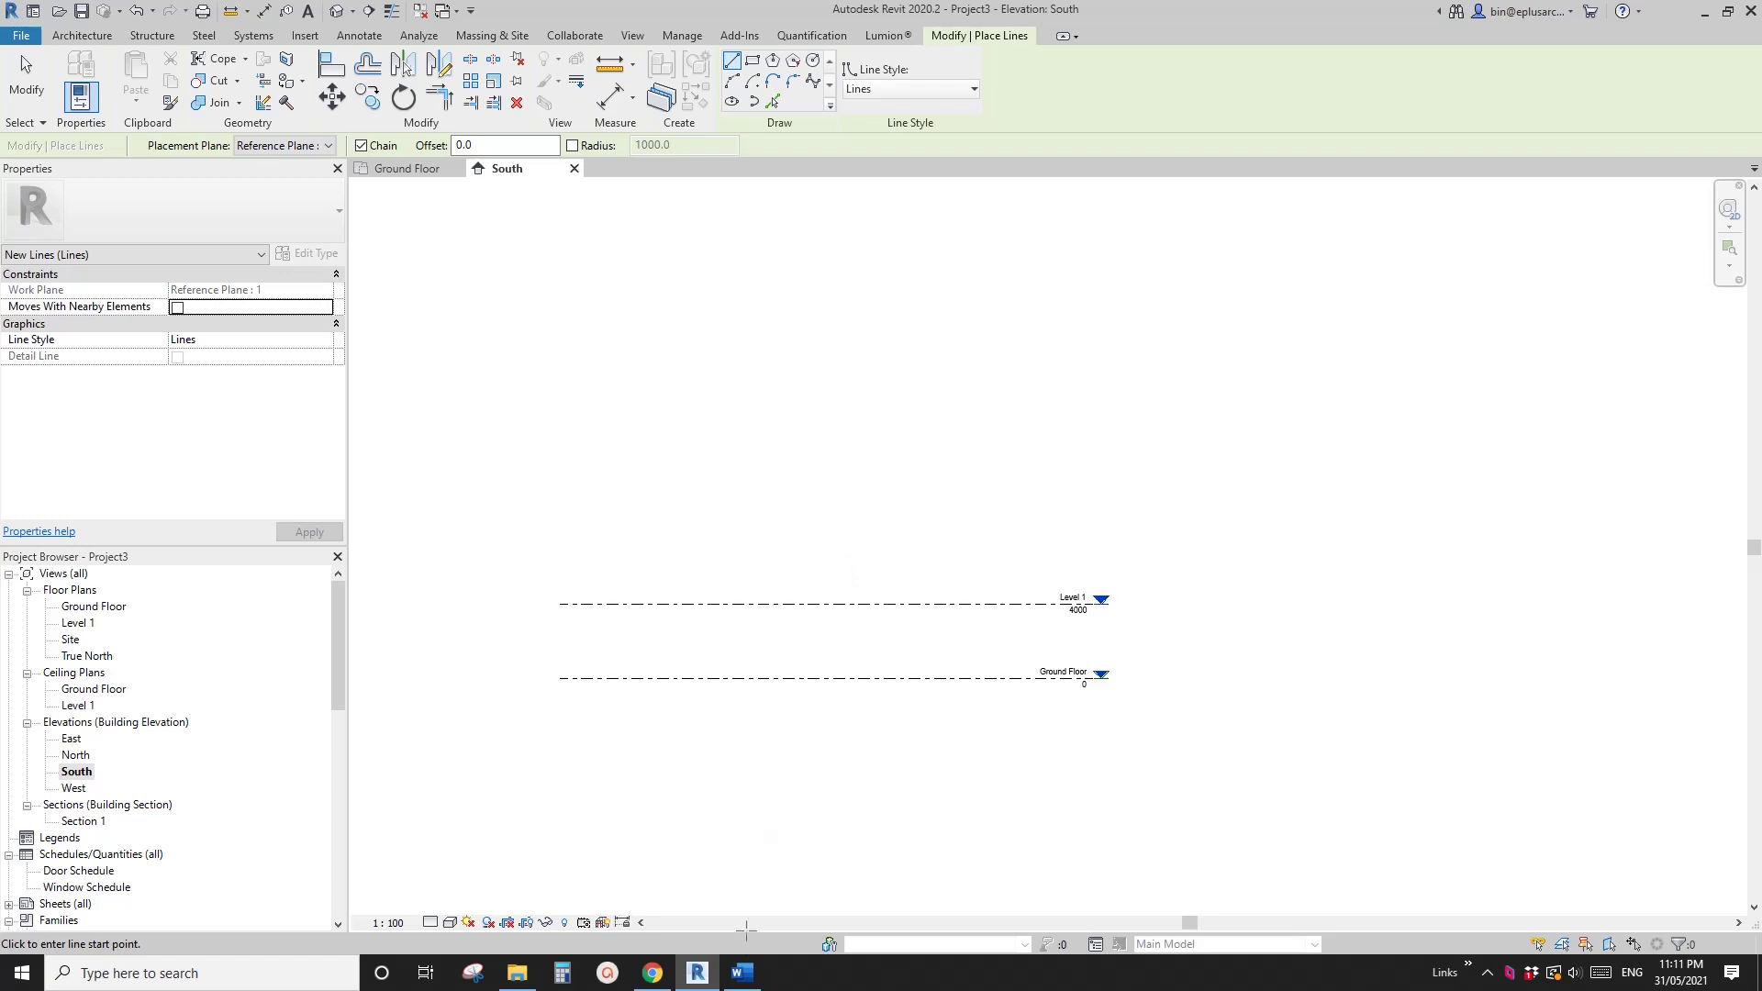
pyautogui.click(743, 973)
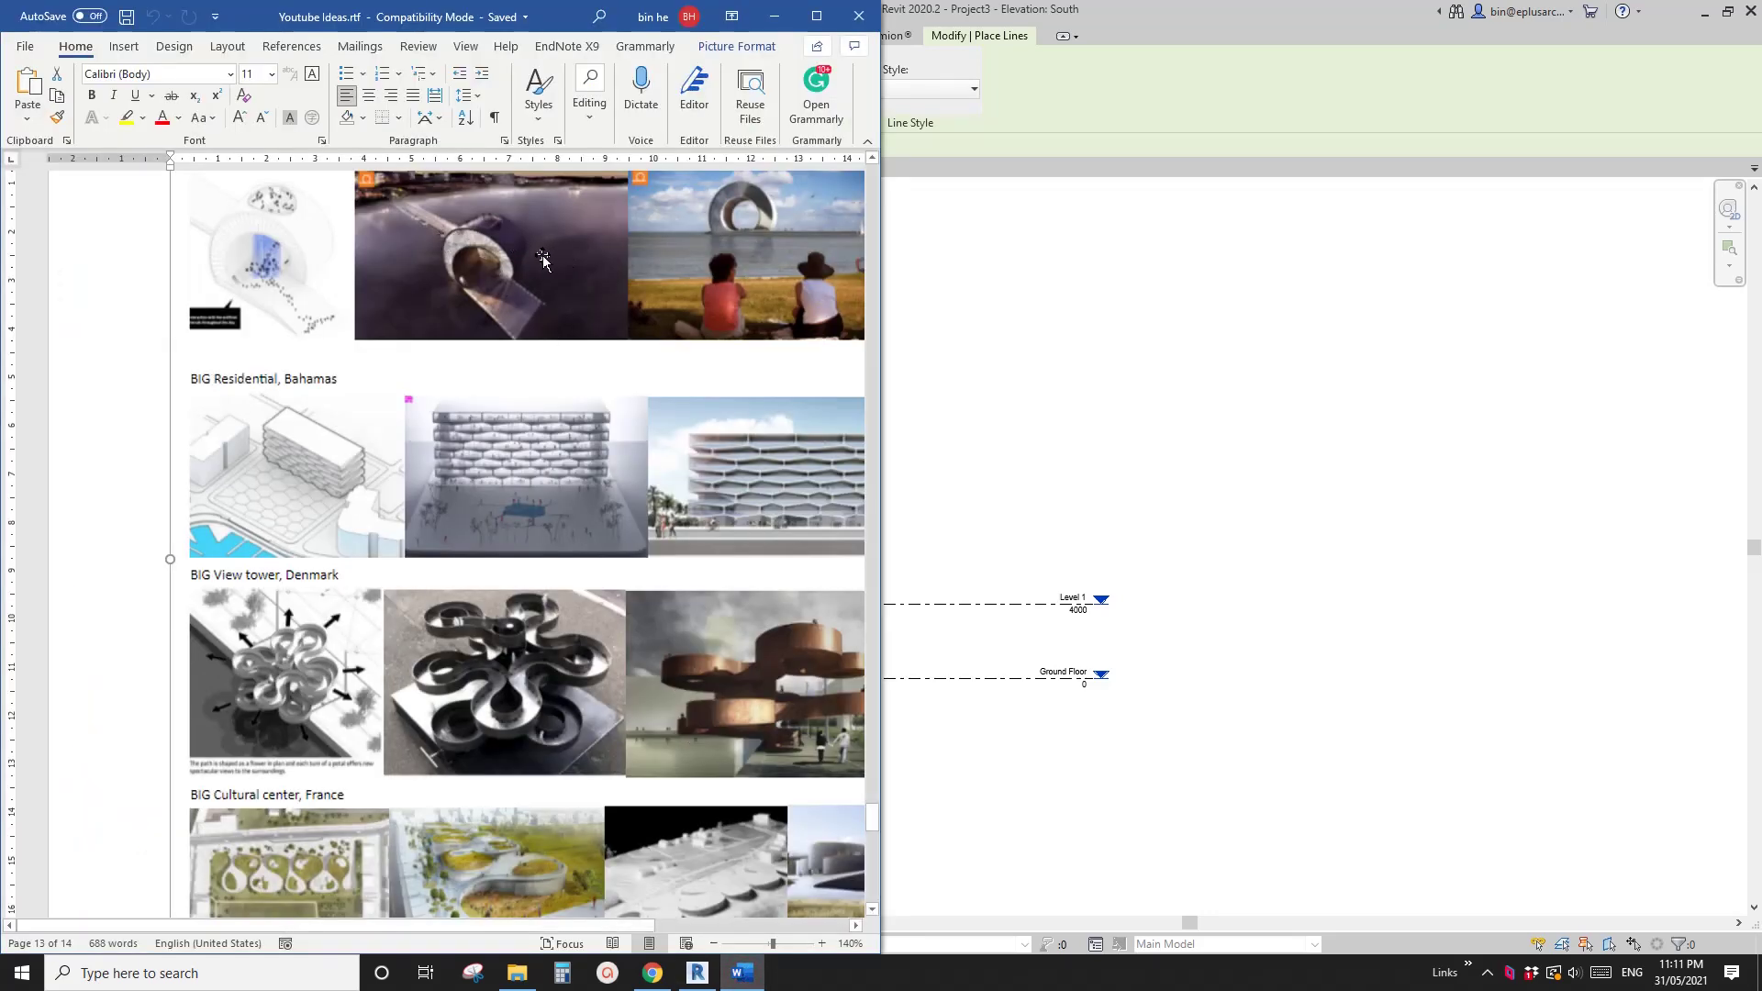
pyautogui.click(1078, 382)
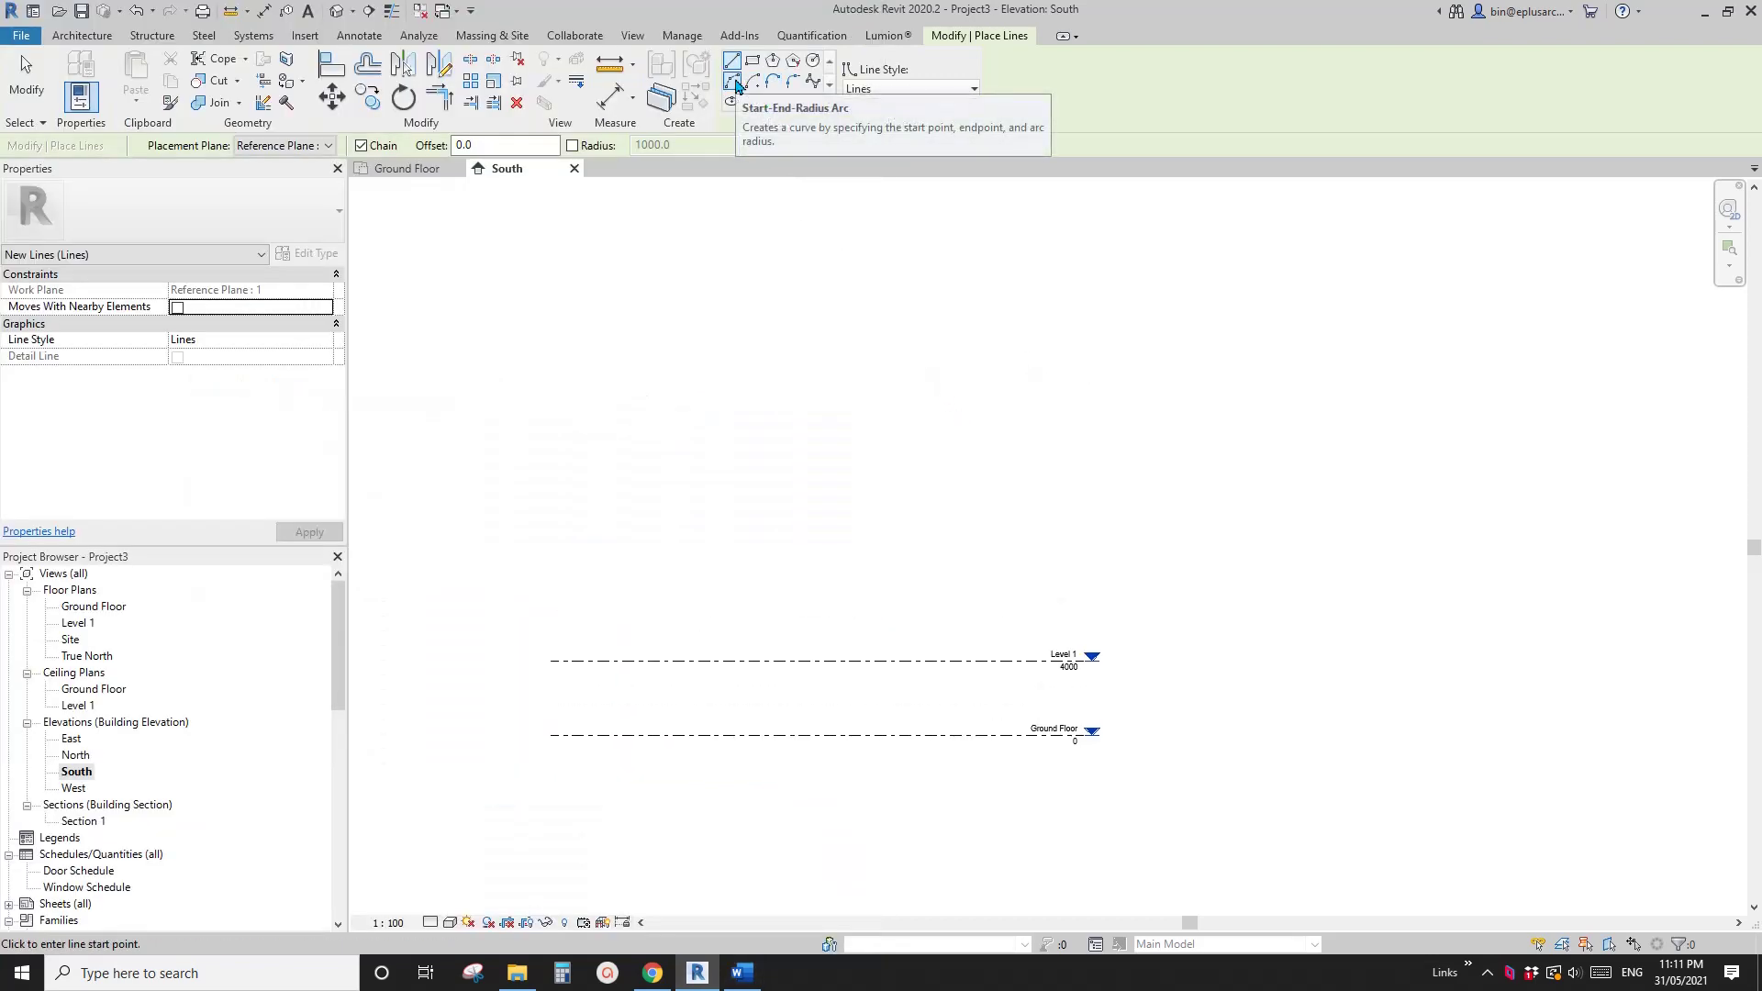
pyautogui.click(733, 83)
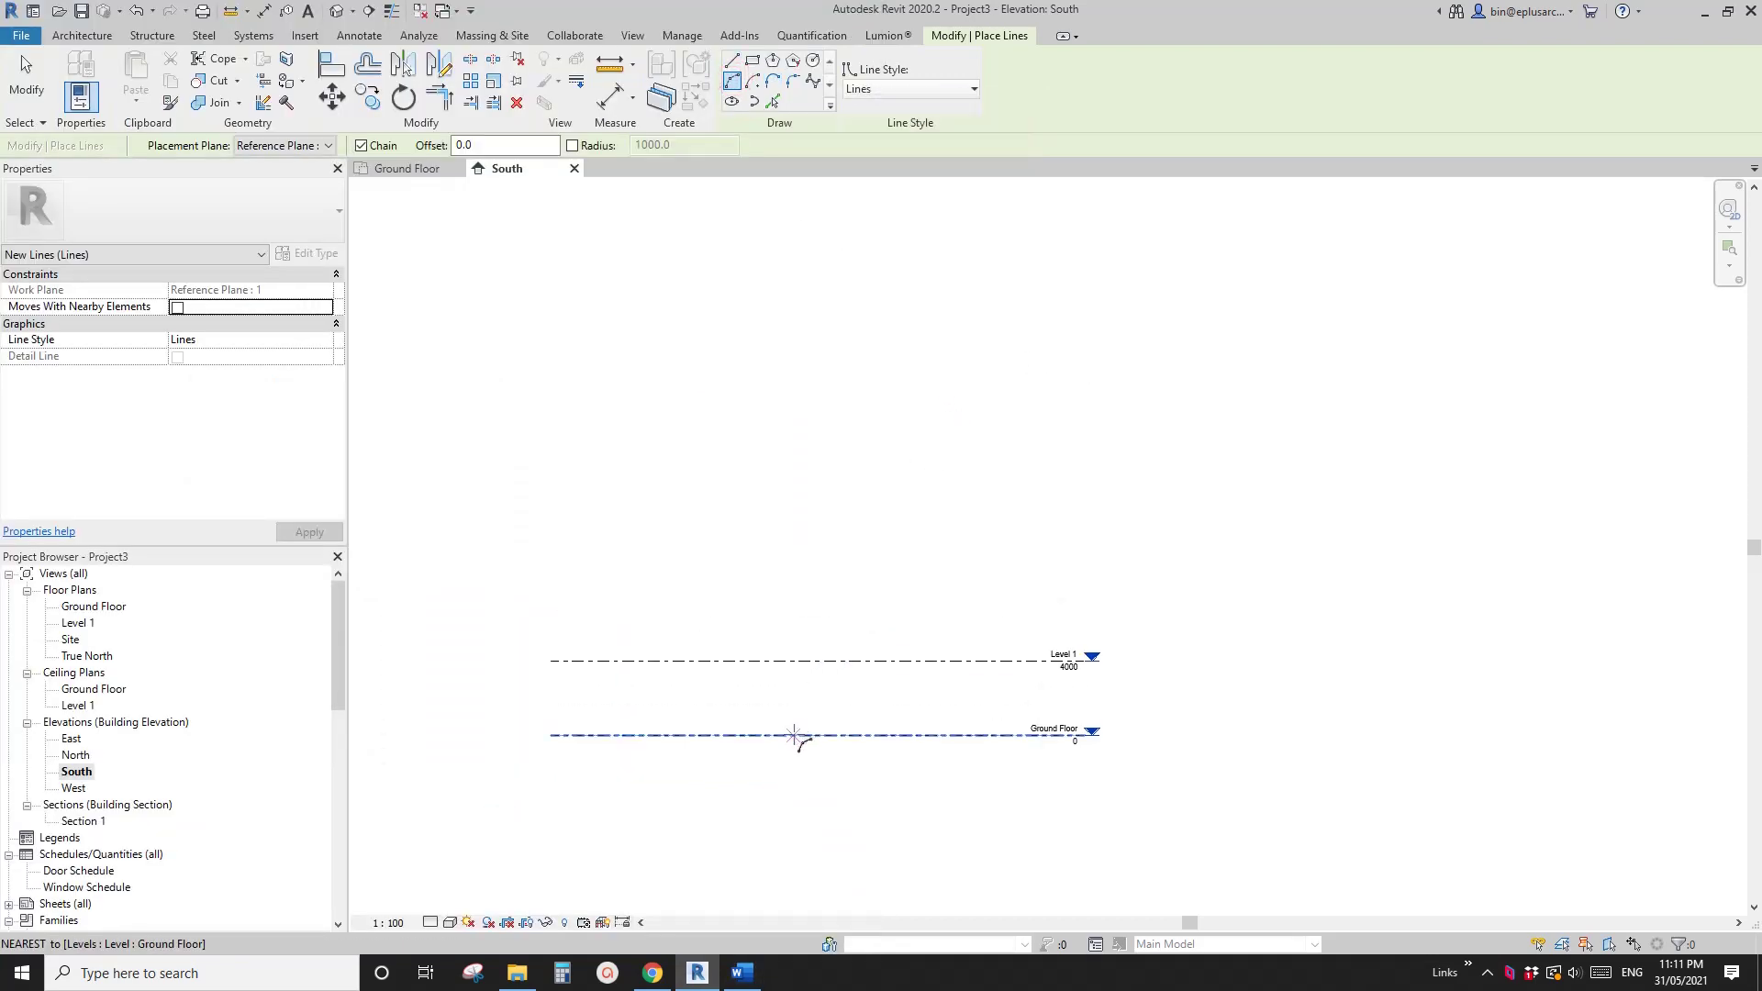
pyautogui.click(806, 736)
pyautogui.scroll(-2, 806, 735)
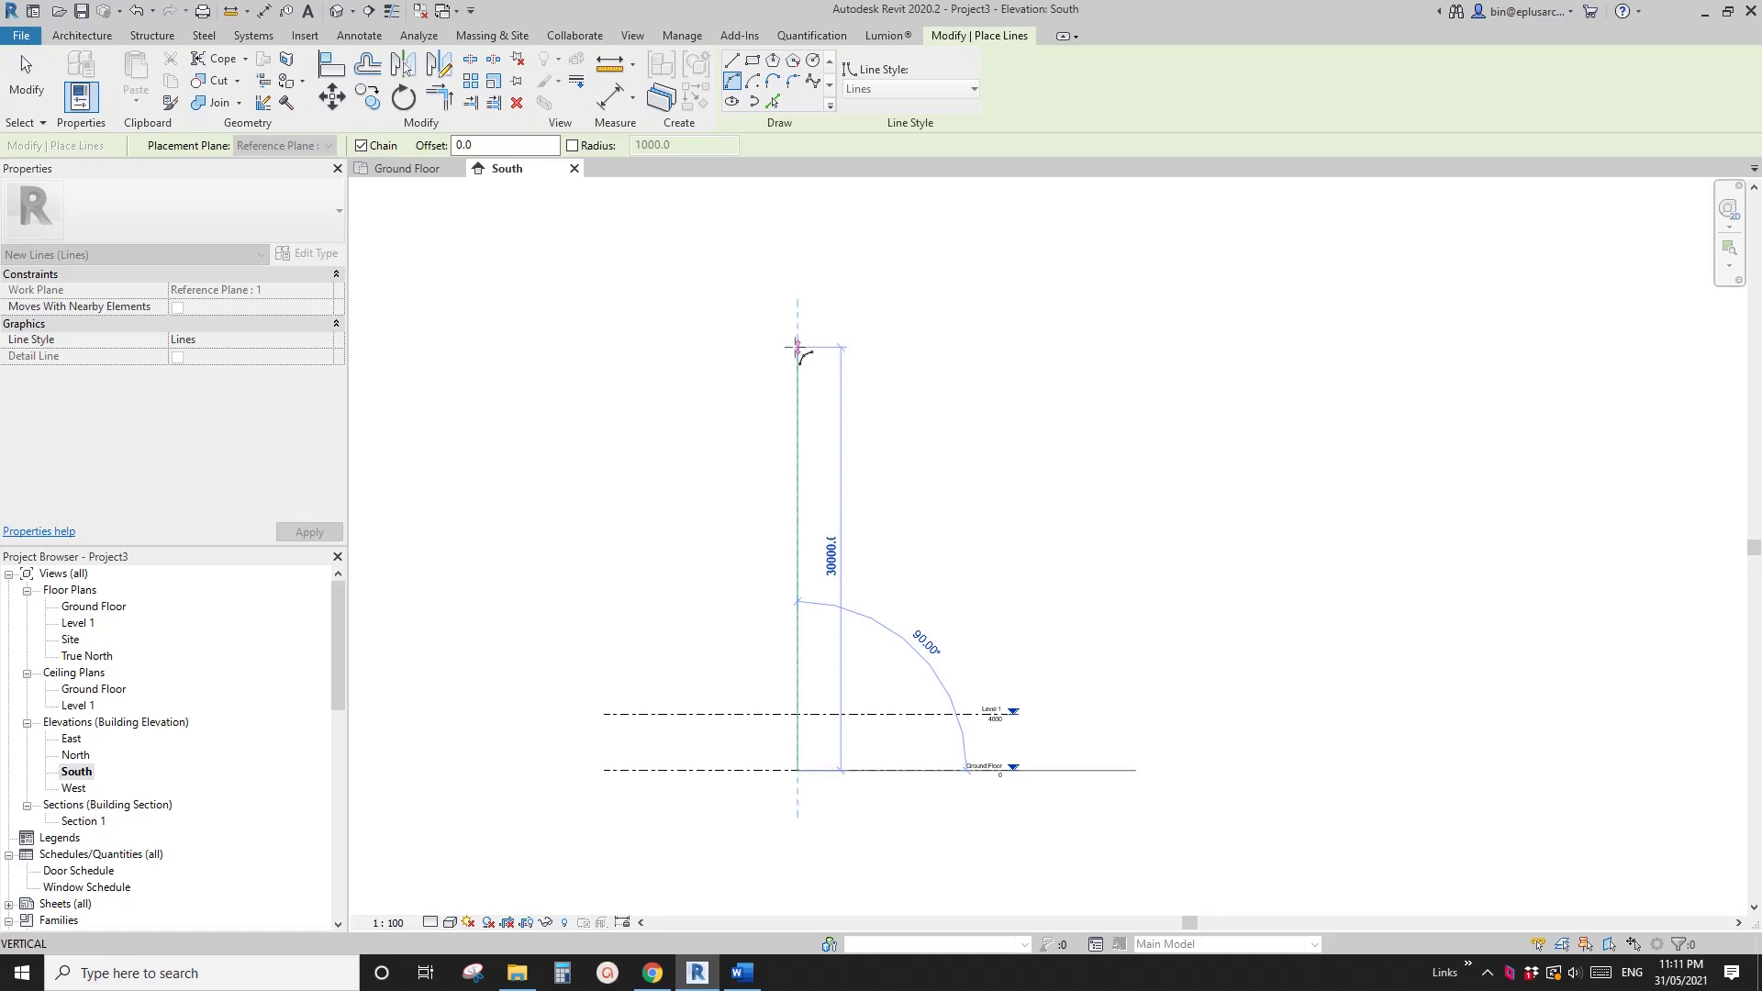
pyautogui.click(798, 346)
pyautogui.click(1032, 542)
pyautogui.press('Escape')
pyautogui.press('Escape')
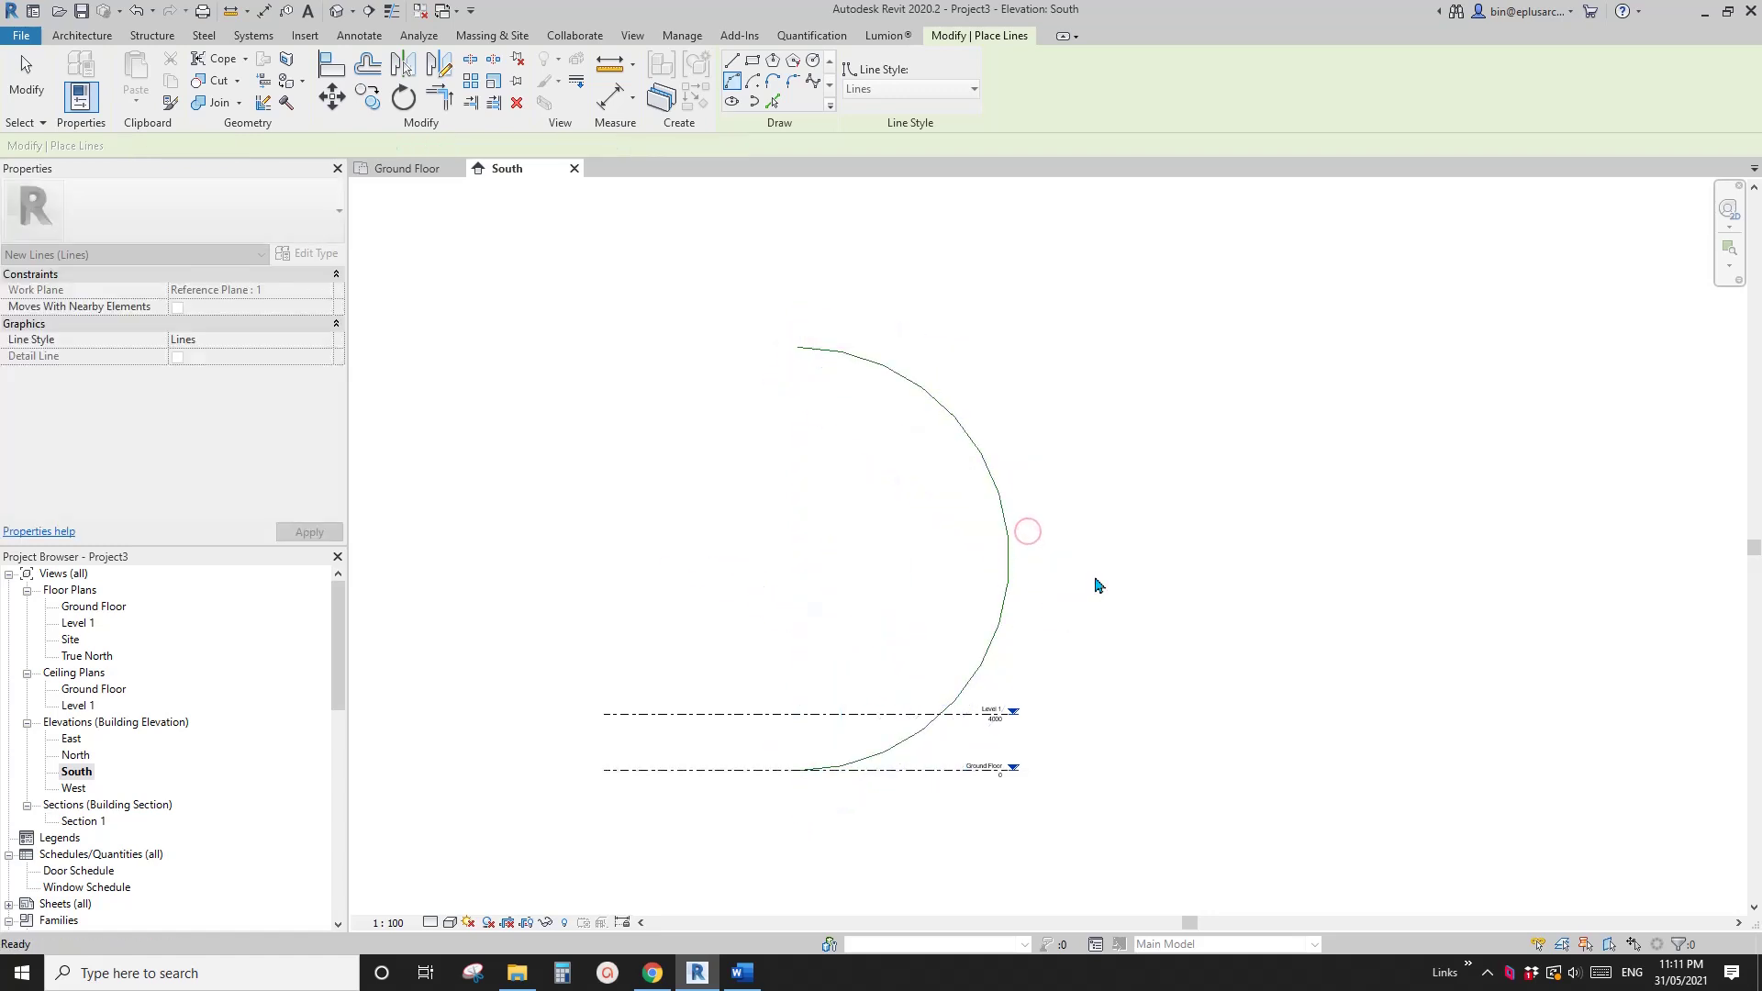
# Step: Mirror a copy of the semicircular arc about a vertical axis through its endpoints to complete the circle
pyautogui.click(992, 484)
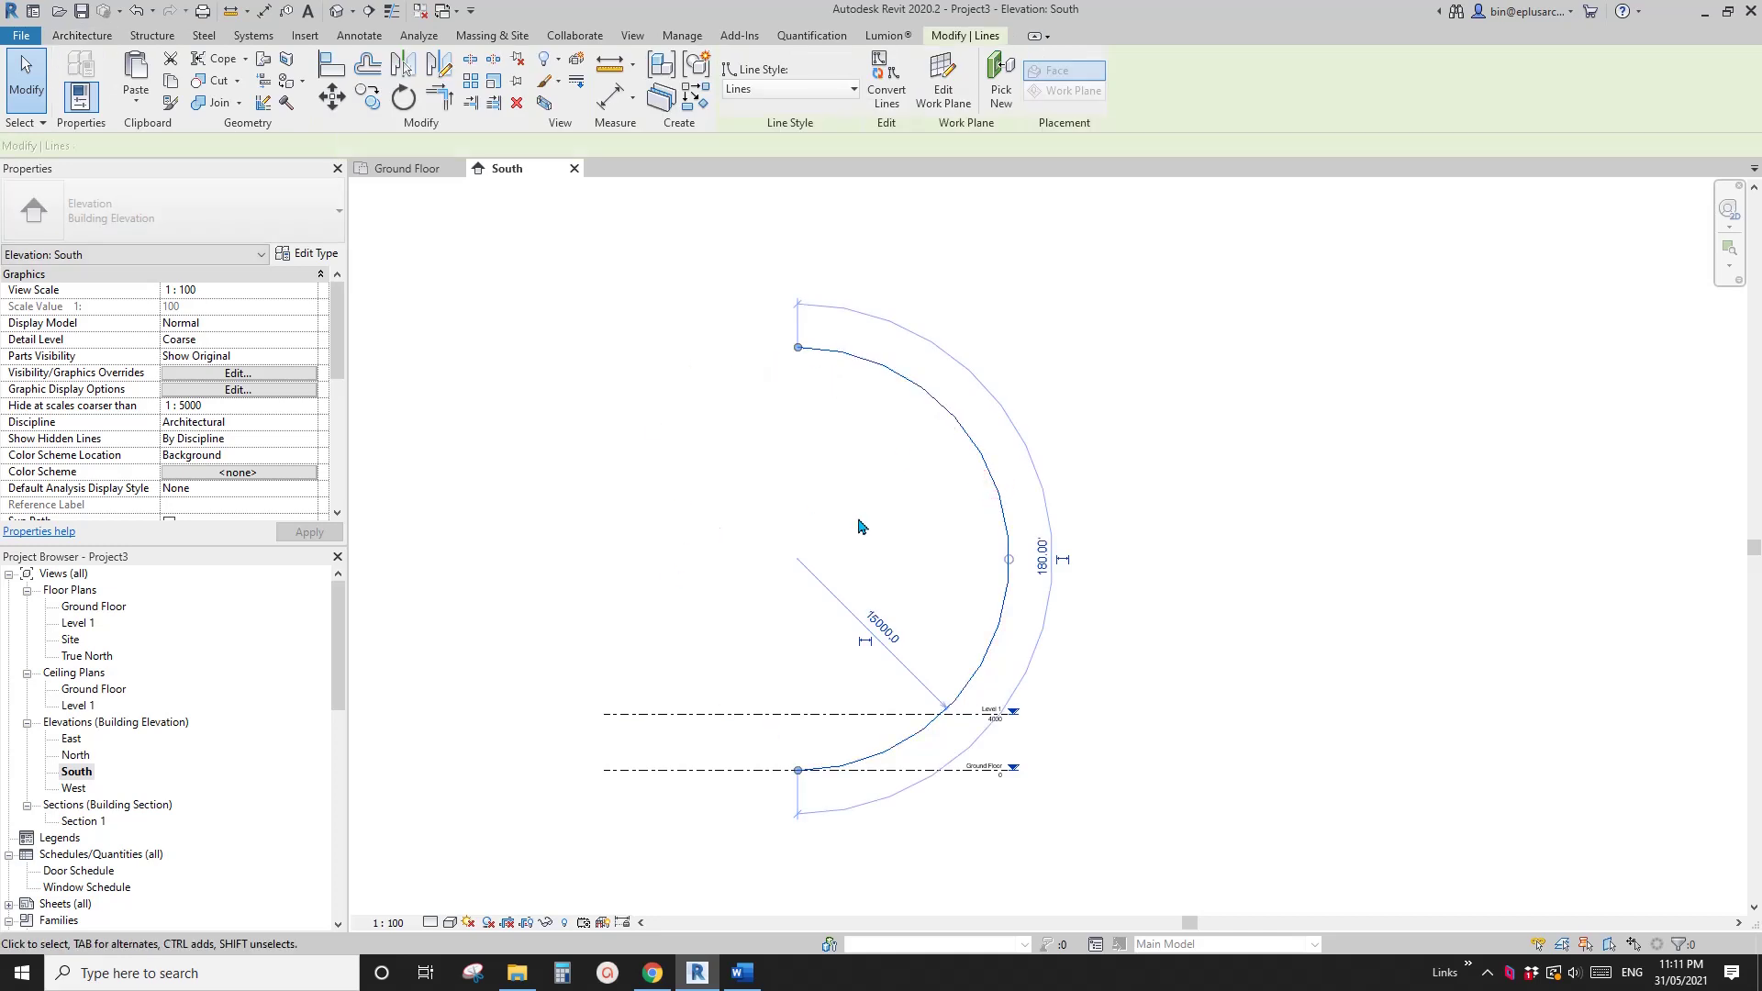
pyautogui.press('d')
pyautogui.press('m')
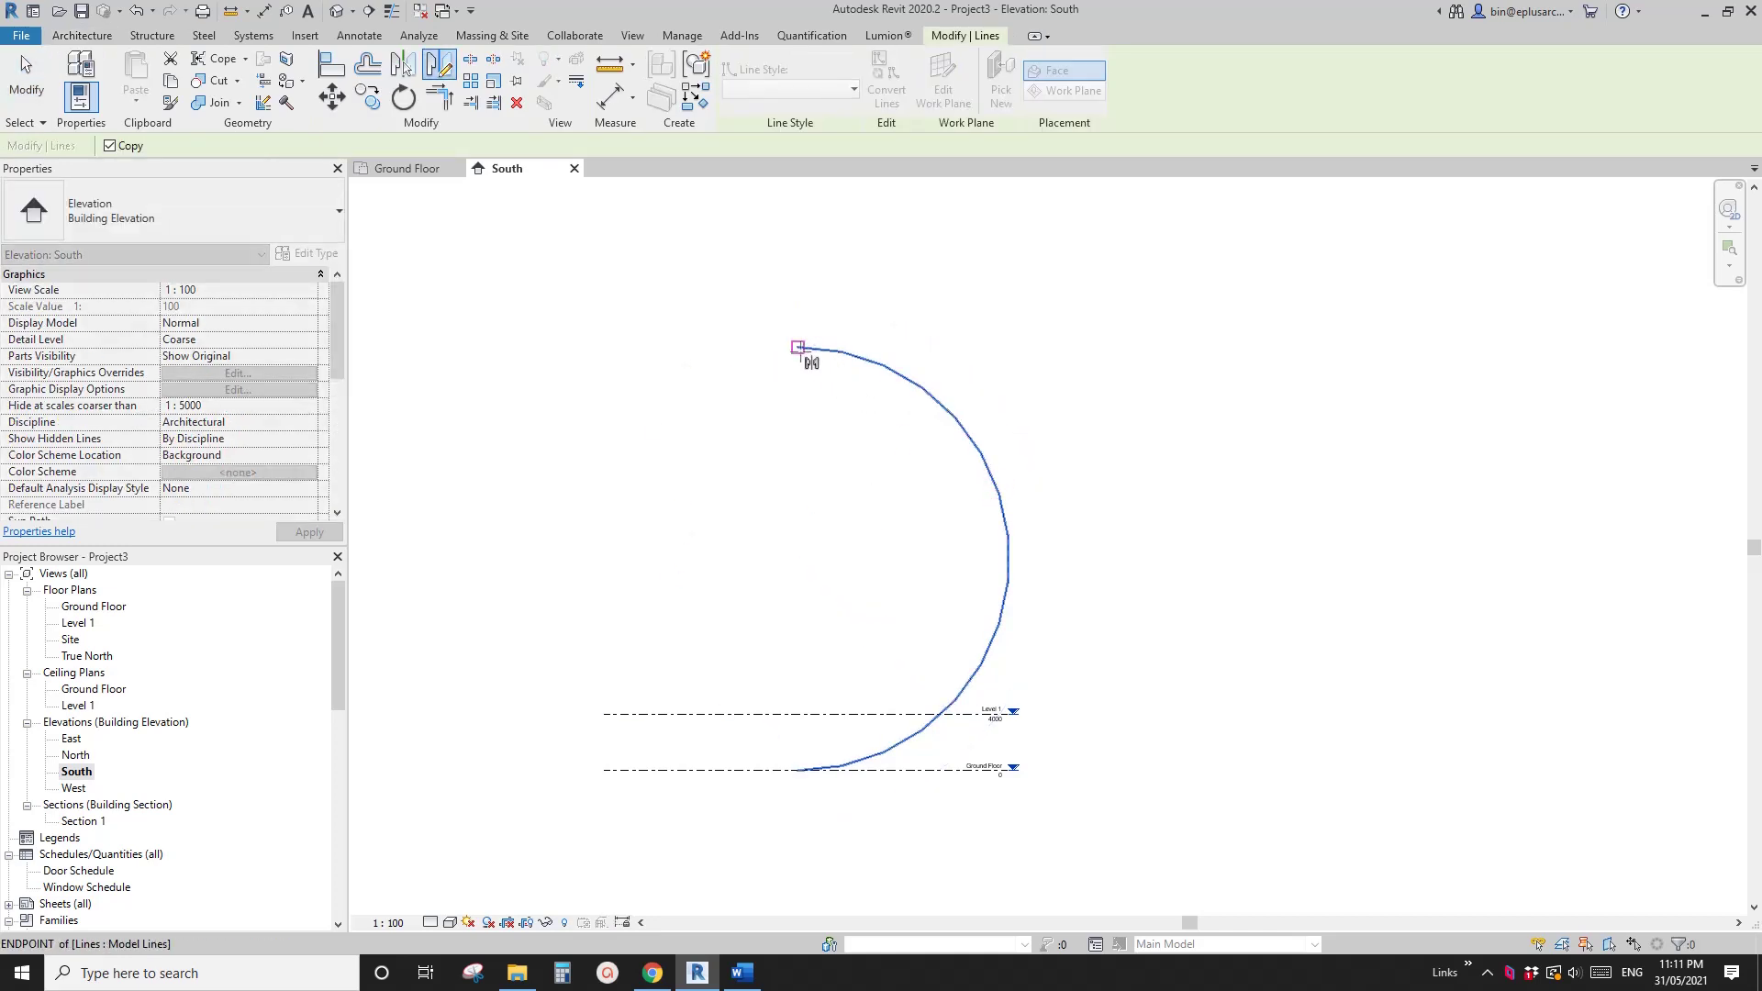
pyautogui.click(798, 346)
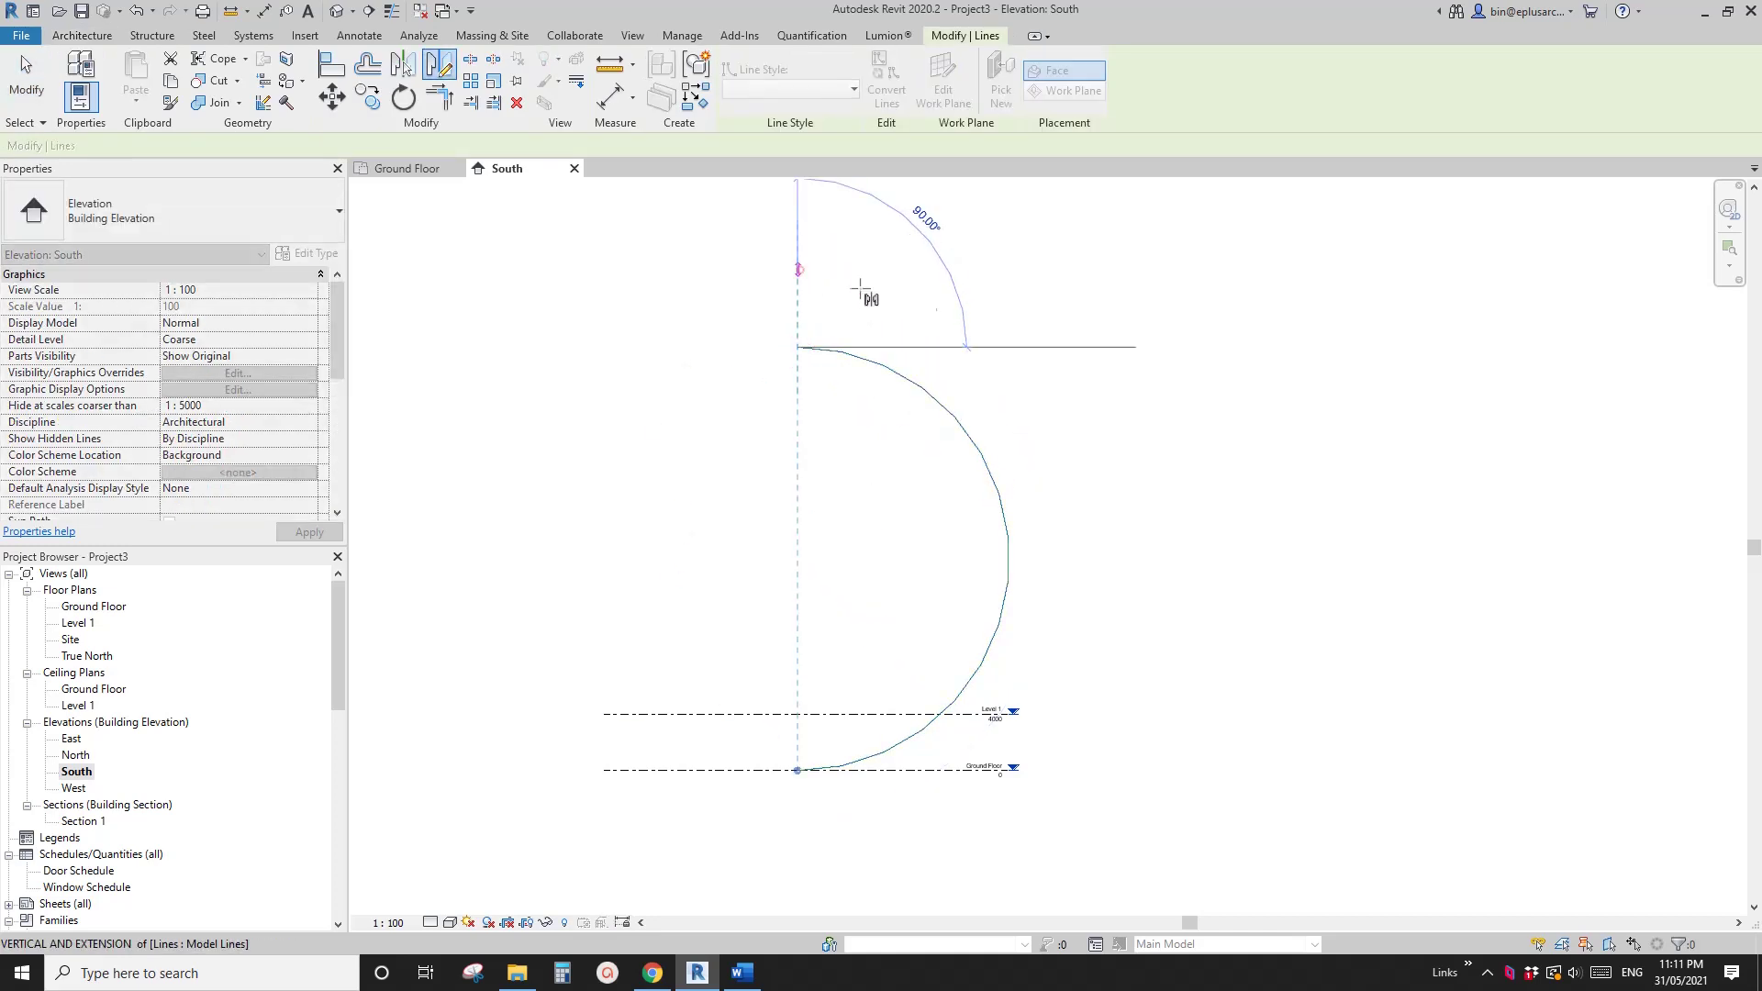
pyautogui.click(861, 290)
pyautogui.click(694, 399)
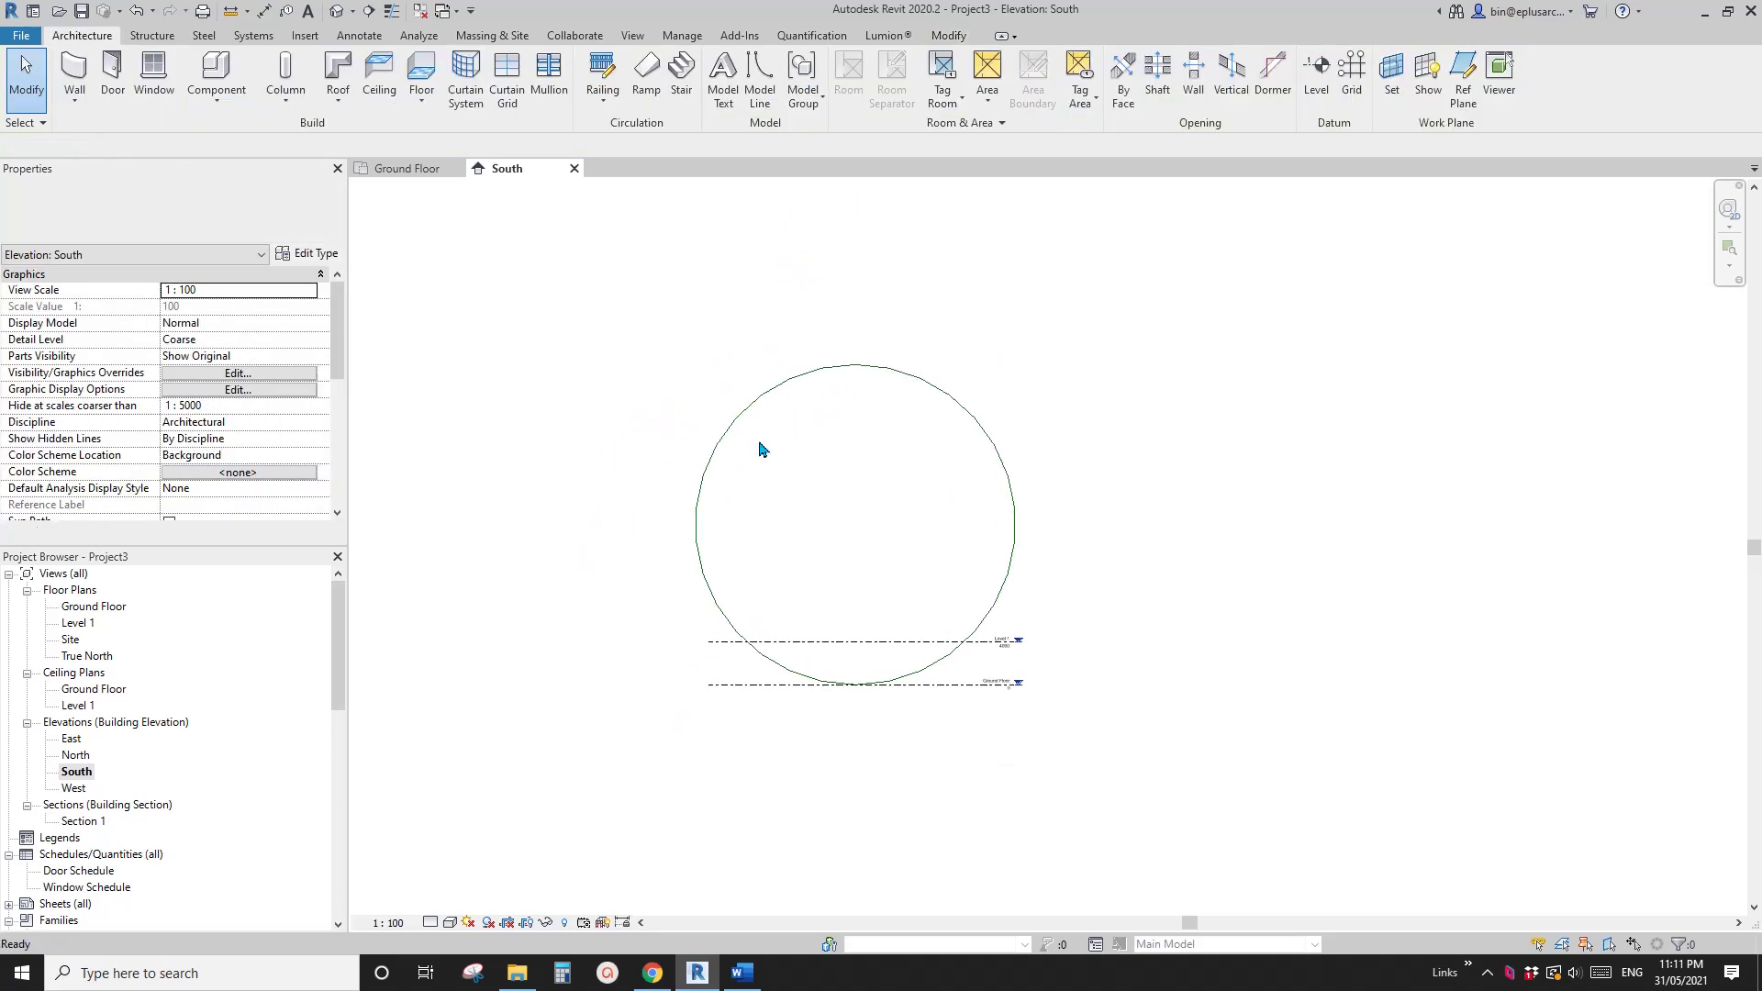
# Step: Open the default 3D view and examine the completed circle from an angle
pyautogui.press('3')
pyautogui.press('d')
pyautogui.keyDown('shift'); pyautogui.moveTo(865, 339); pyautogui.dragTo(1199, 460, button='middle'); pyautogui.keyUp('shift')
pyautogui.click(1212, 450)
pyautogui.moveTo(975, 293); pyautogui.dragTo(922, 422)
pyautogui.press('Escape')
pyautogui.moveTo(1162, 514); pyautogui.dragTo(862, 645, button='middle')
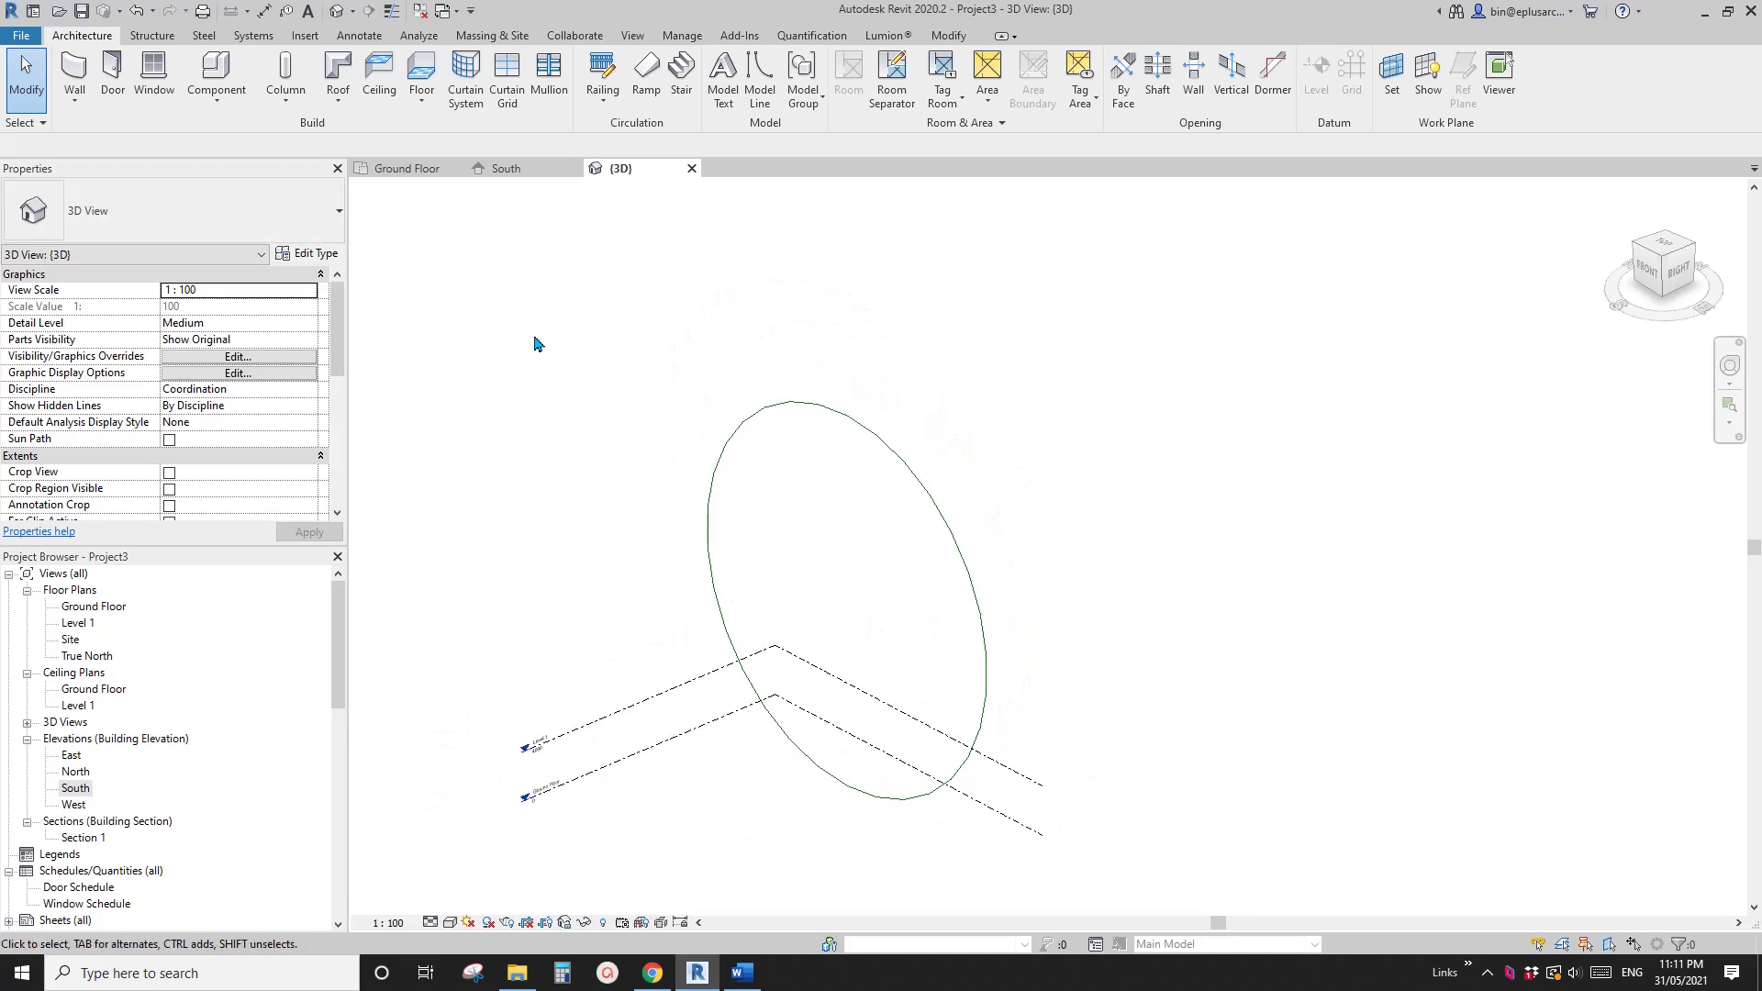
# Step: Start an in-place model in the Generic Models category, keeping the default name
pyautogui.click(217, 101)
pyautogui.click(250, 176)
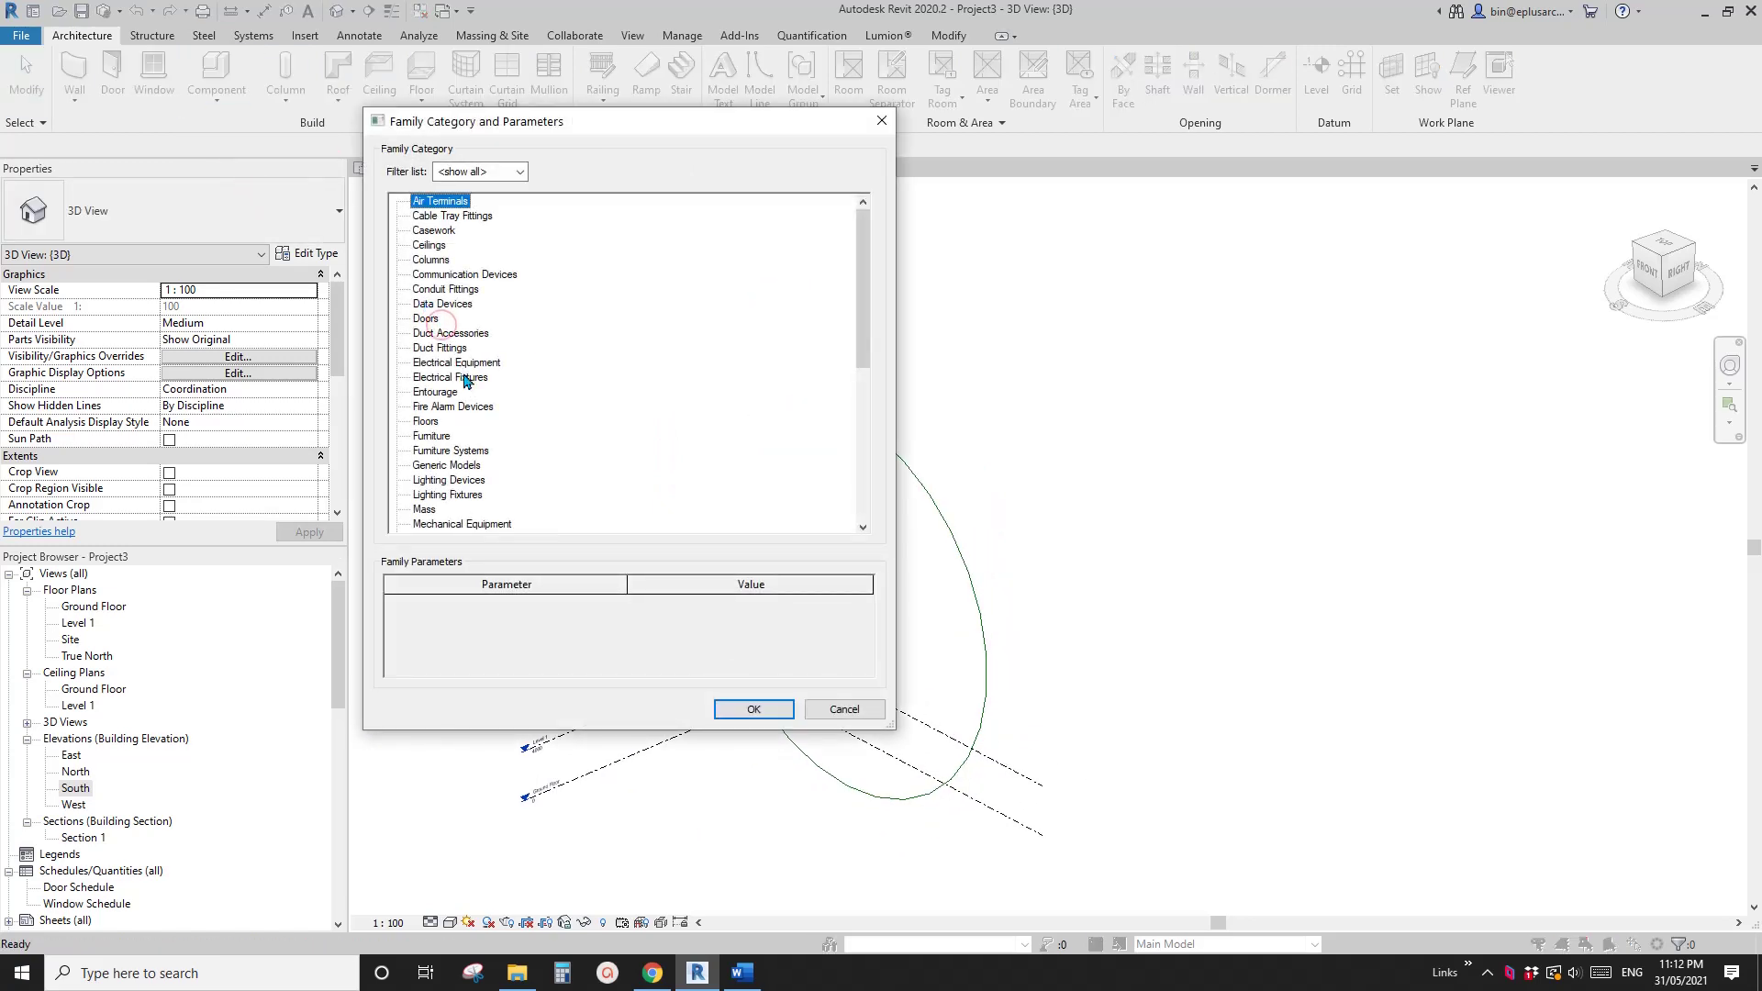
pyautogui.click(463, 377)
pyautogui.press('g')
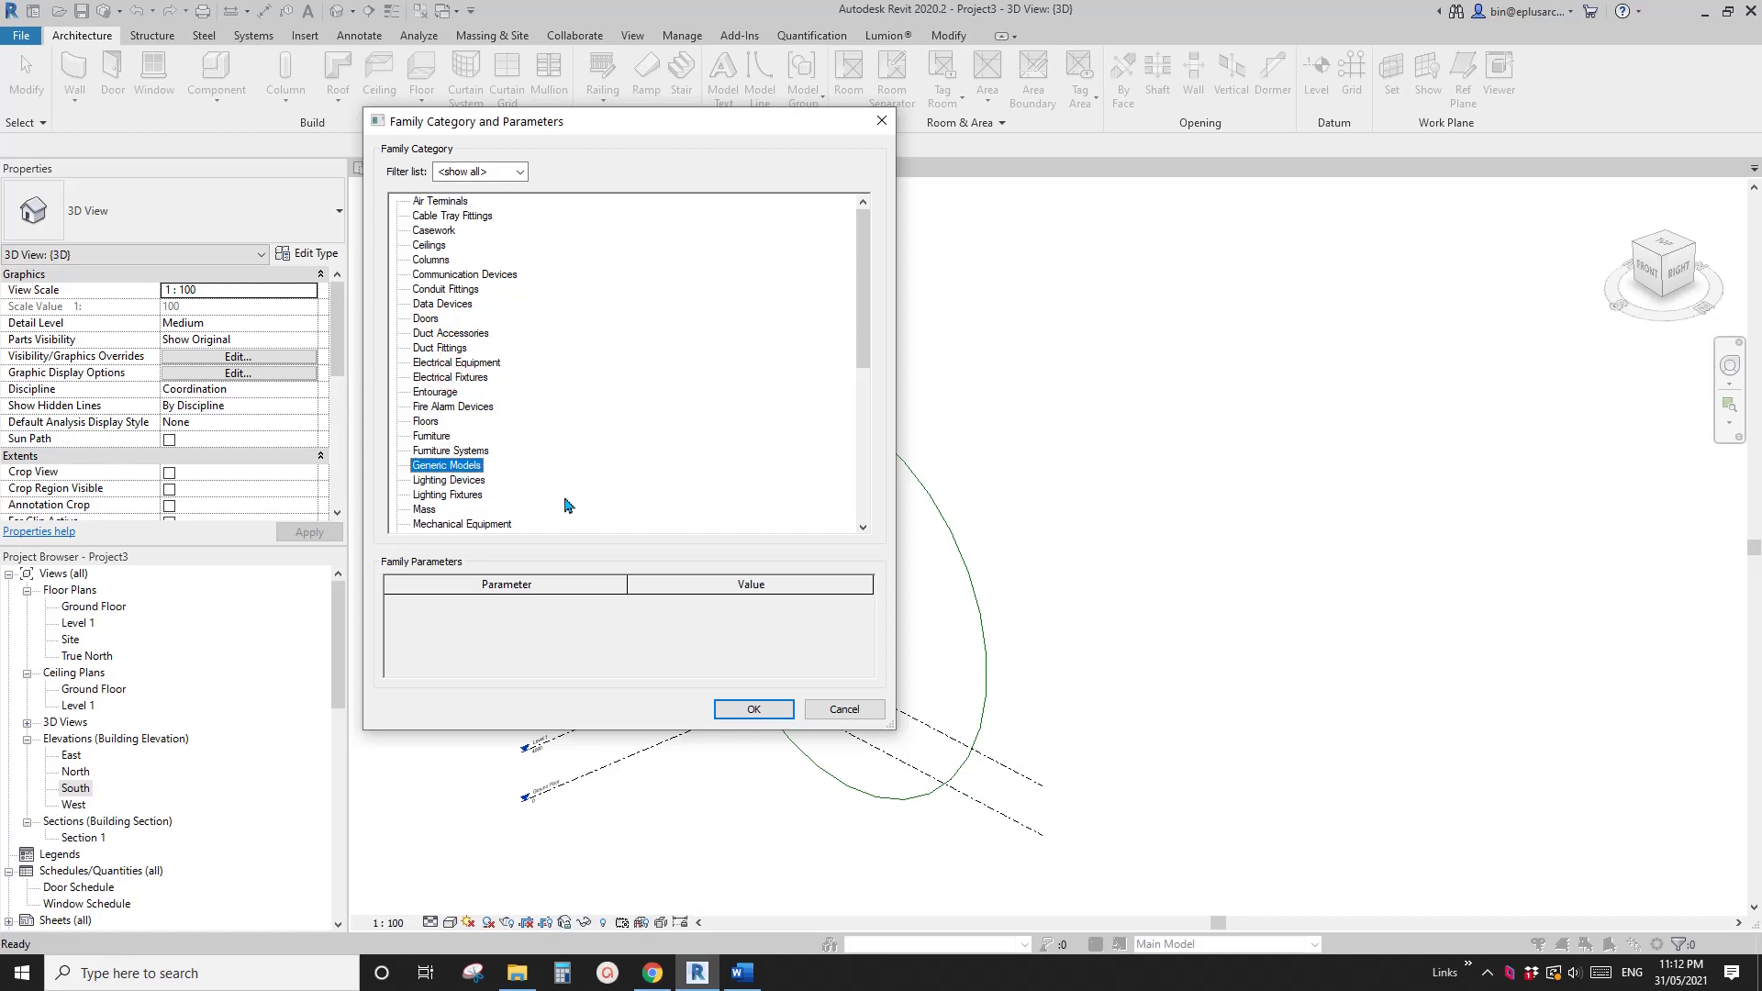
pyautogui.click(769, 712)
pyautogui.click(376, 549)
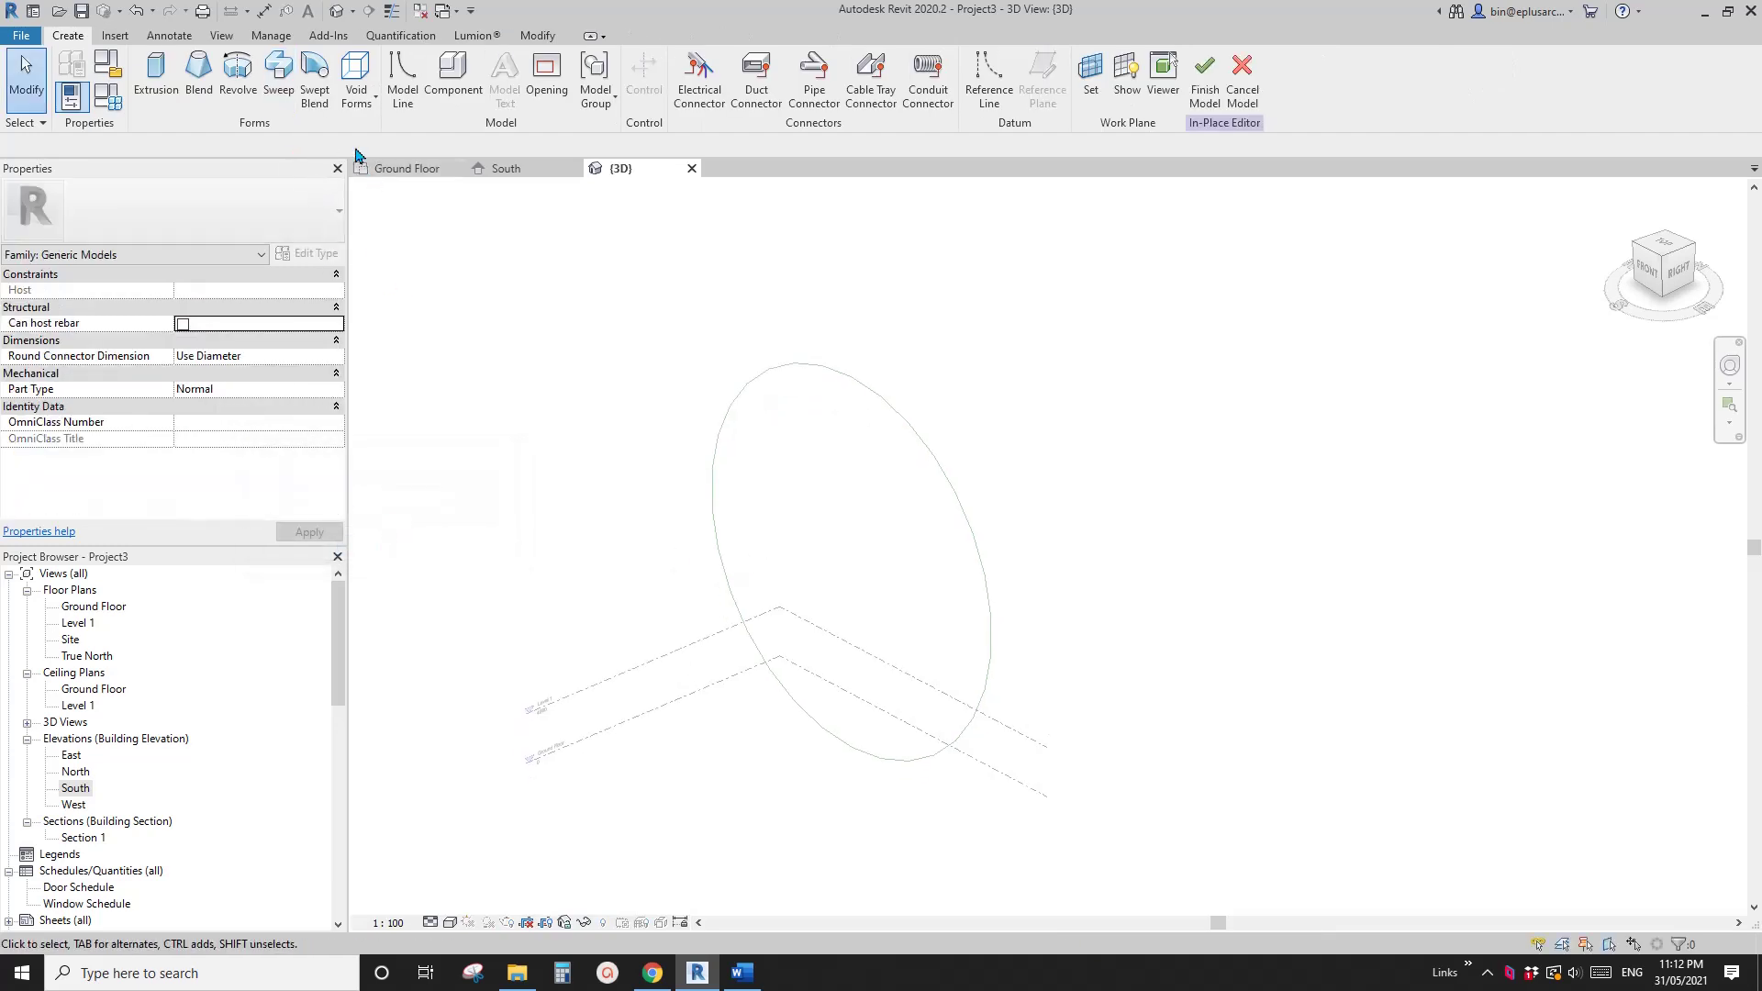
# Step: Start a swept blend and pick the left semicircular model line as its path
pyautogui.click(314, 78)
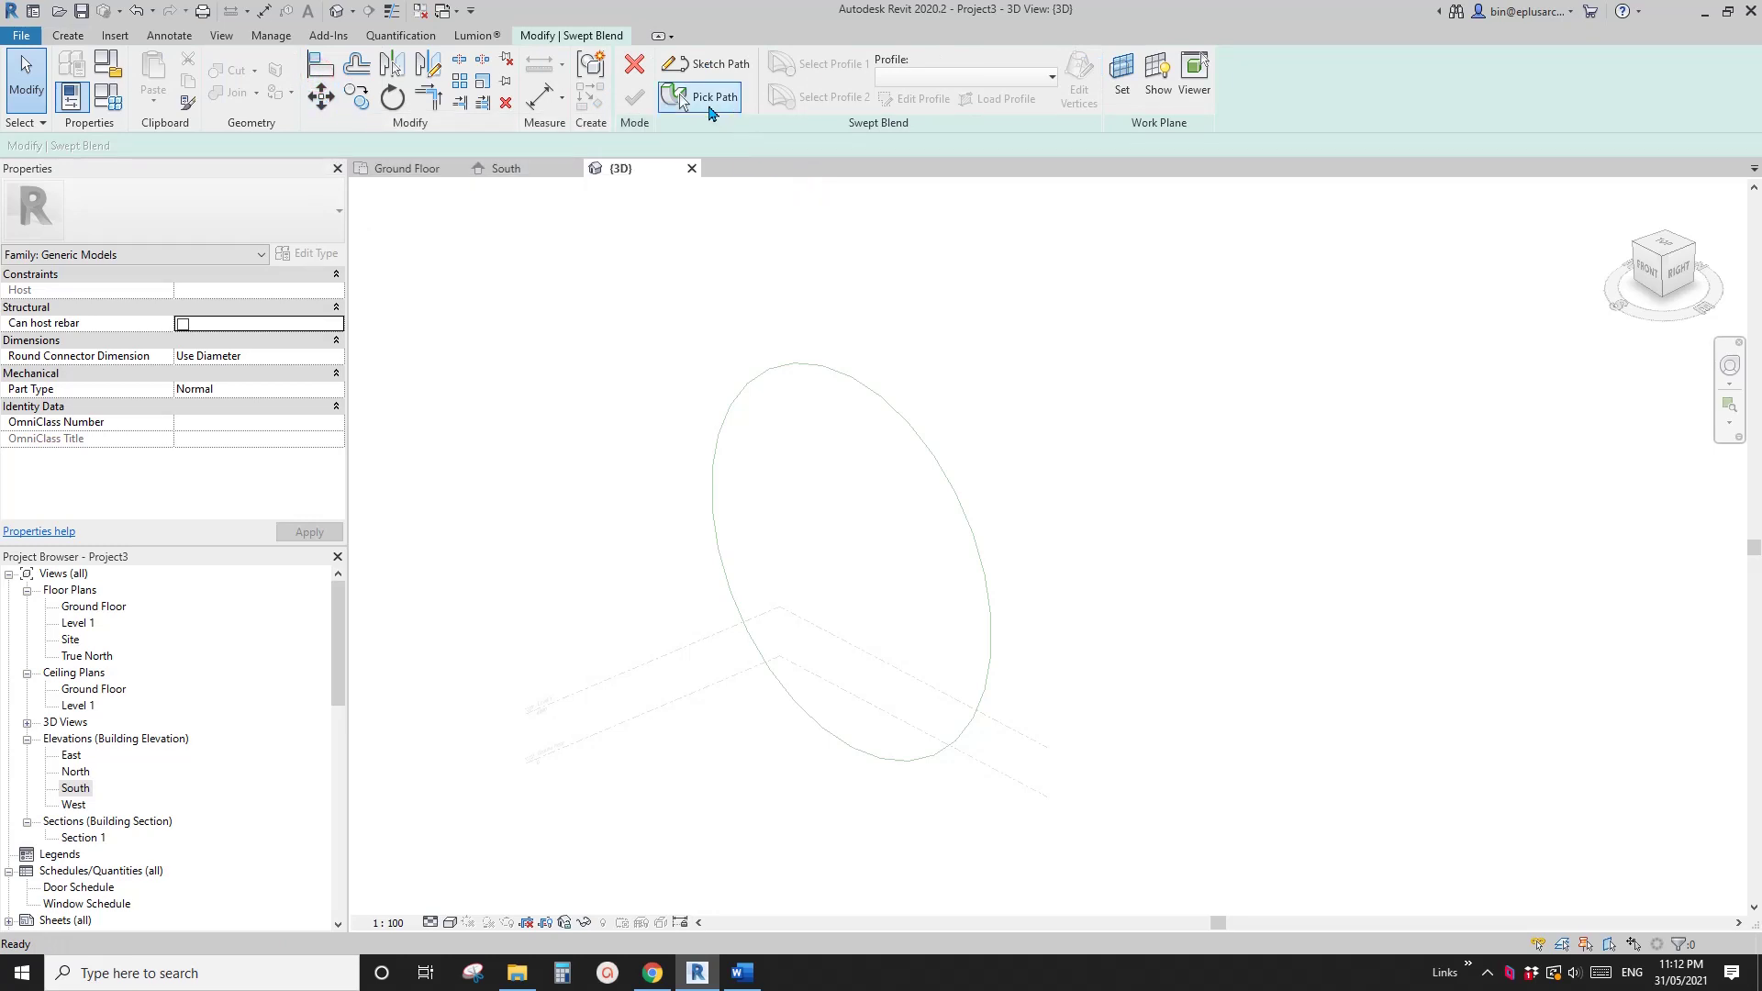
pyautogui.click(710, 110)
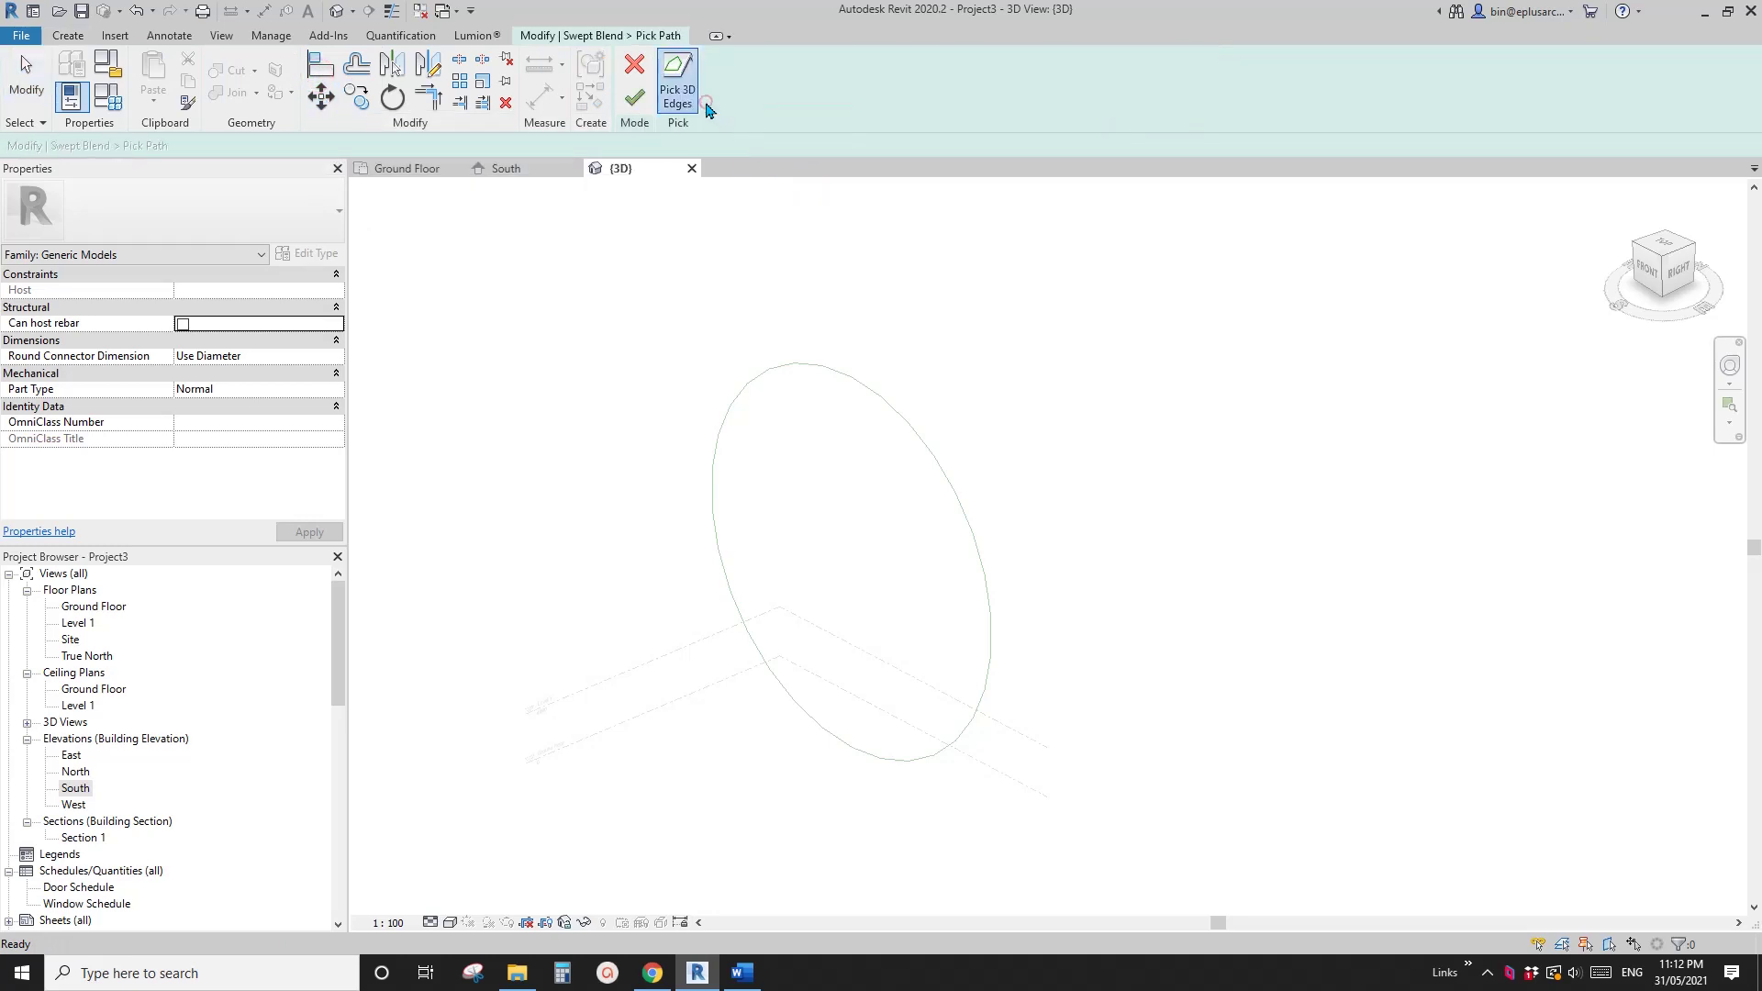
pyautogui.click(714, 476)
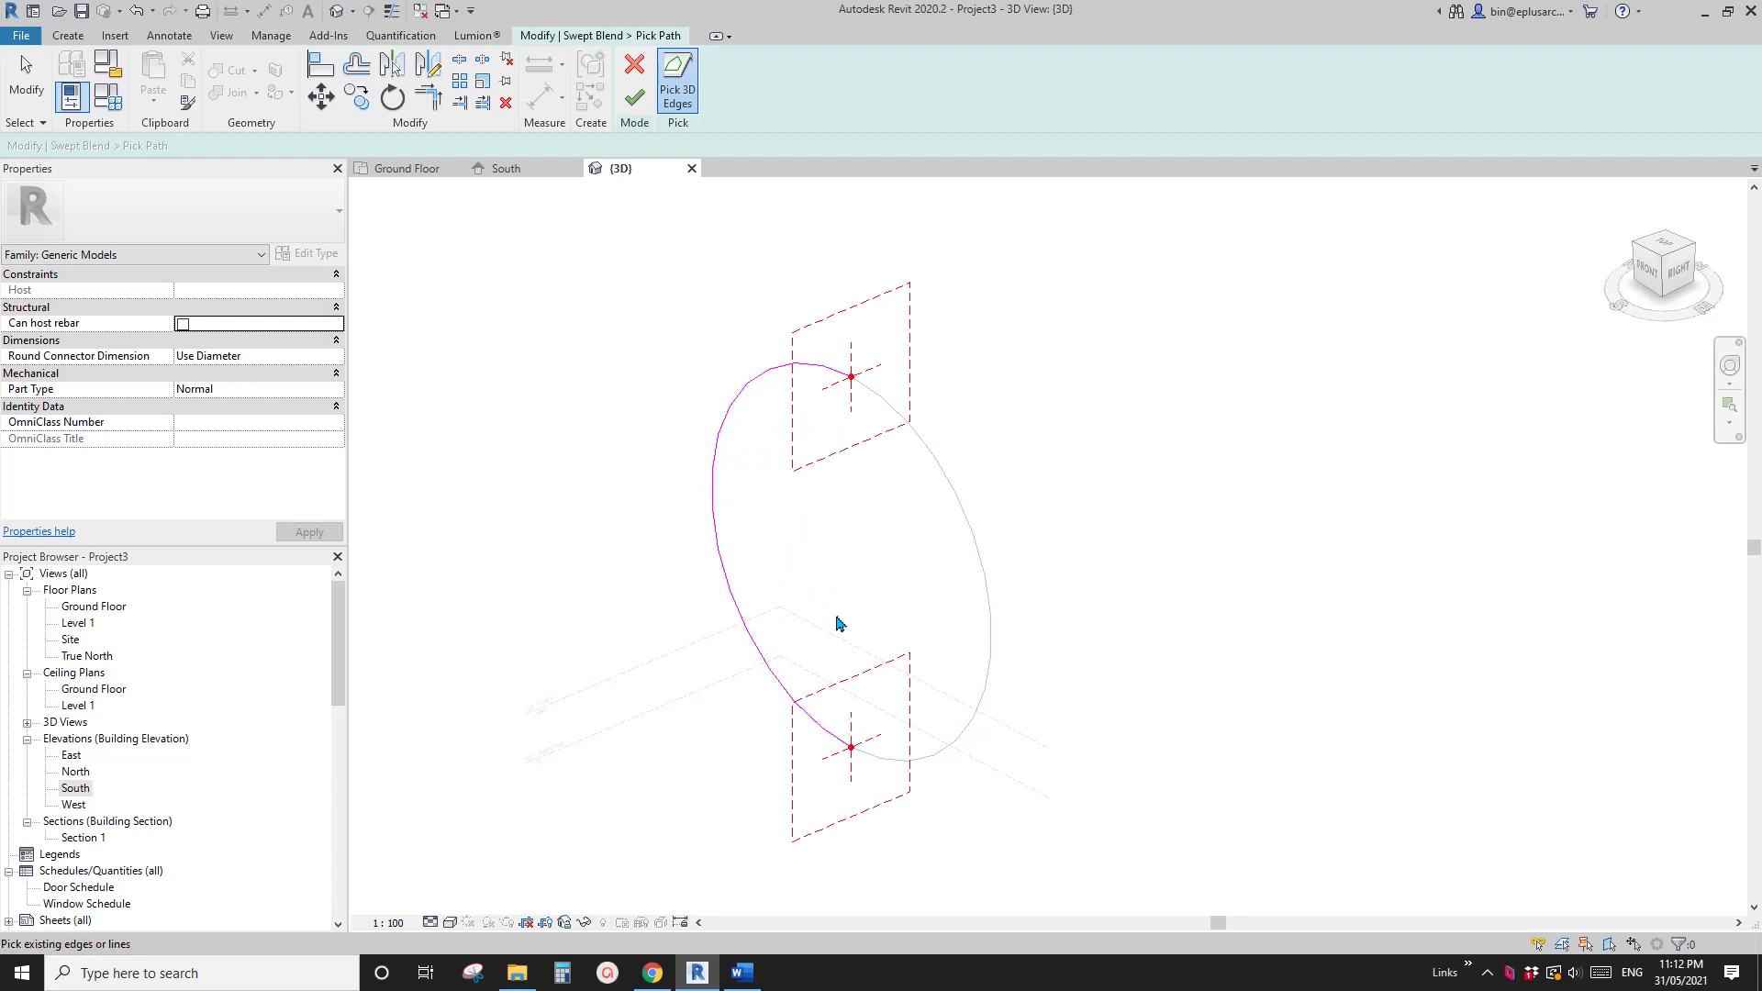
pyautogui.keyDown('shift'); pyautogui.moveTo(838, 617); pyautogui.dragTo(827, 577, button='middle'); pyautogui.keyUp('shift')
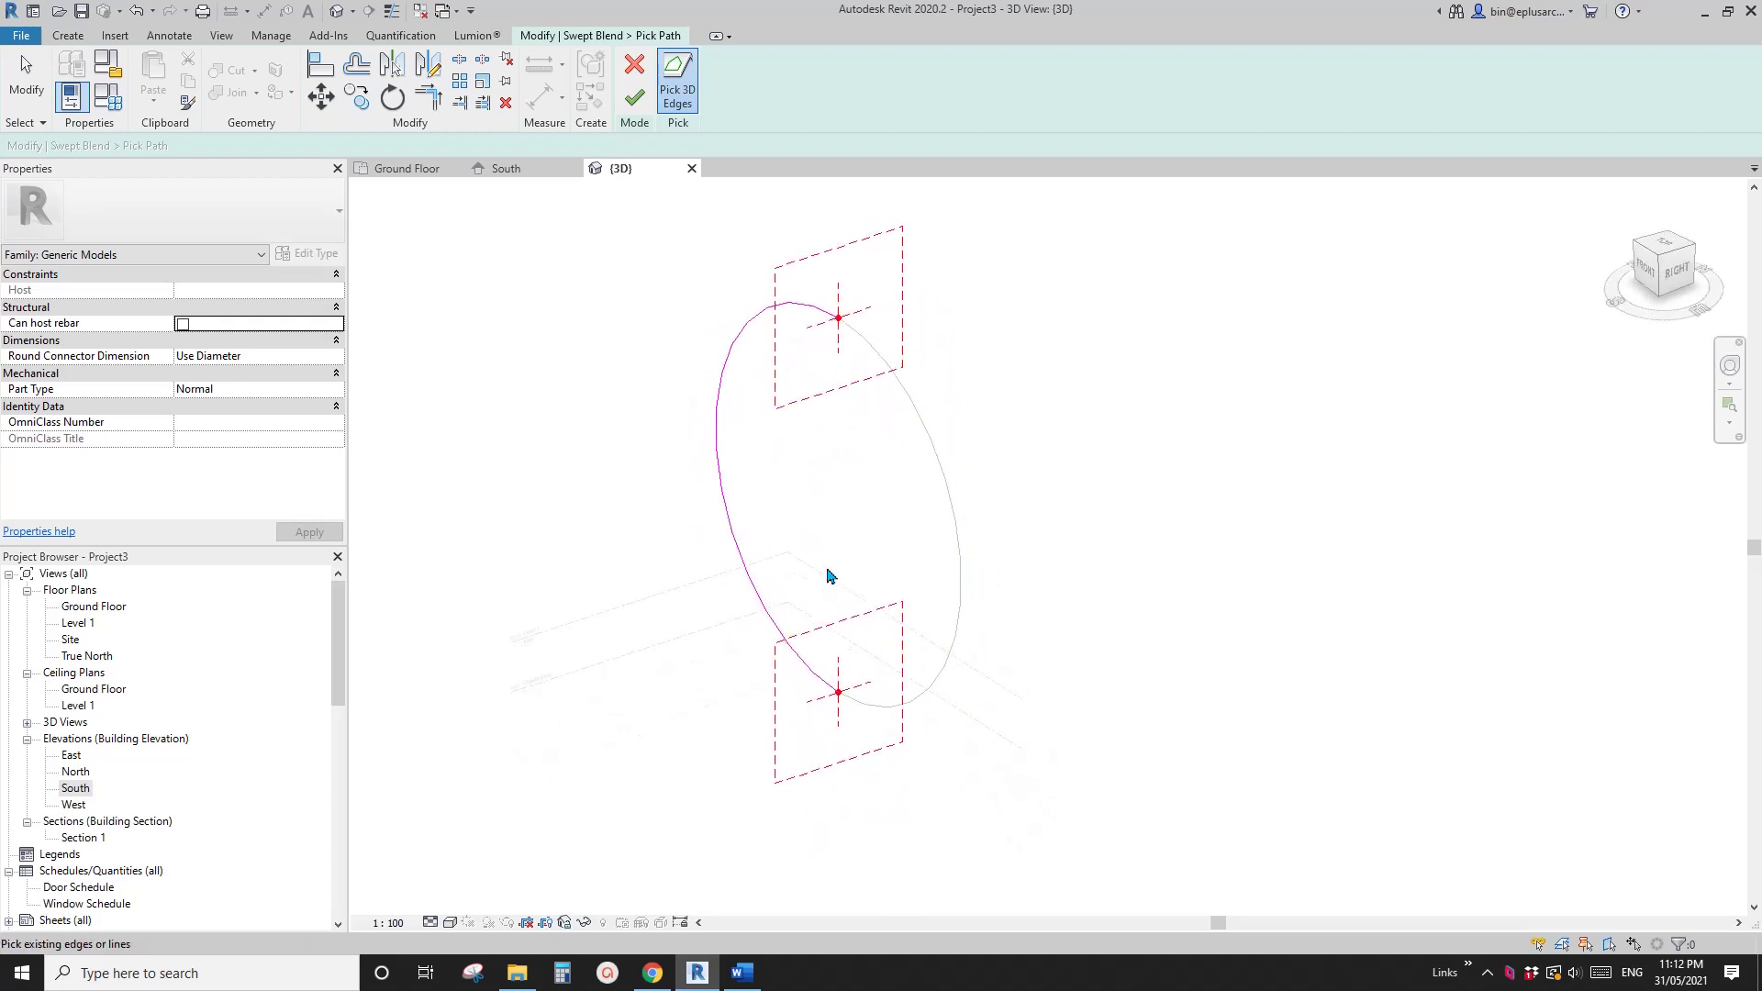
pyautogui.click(635, 98)
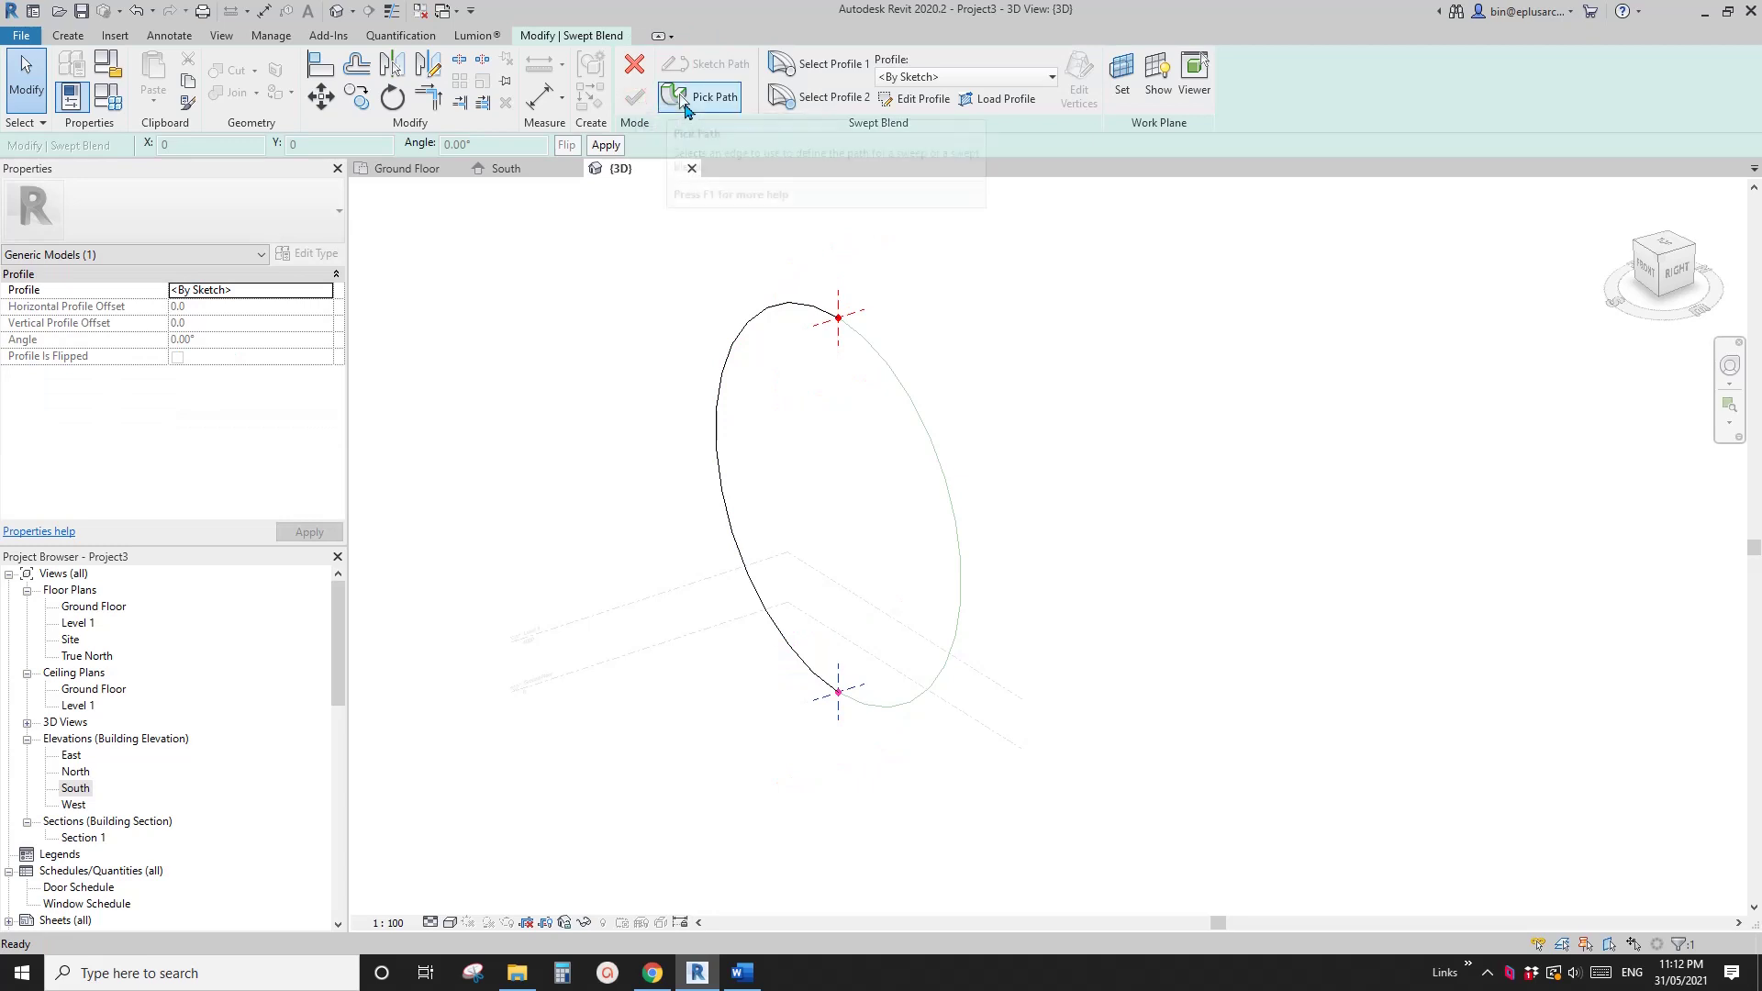
# Step: Sketch the first profile as a rectangle about 24000 by 9000, extending down and left from the path's lower endpoint
pyautogui.click(925, 101)
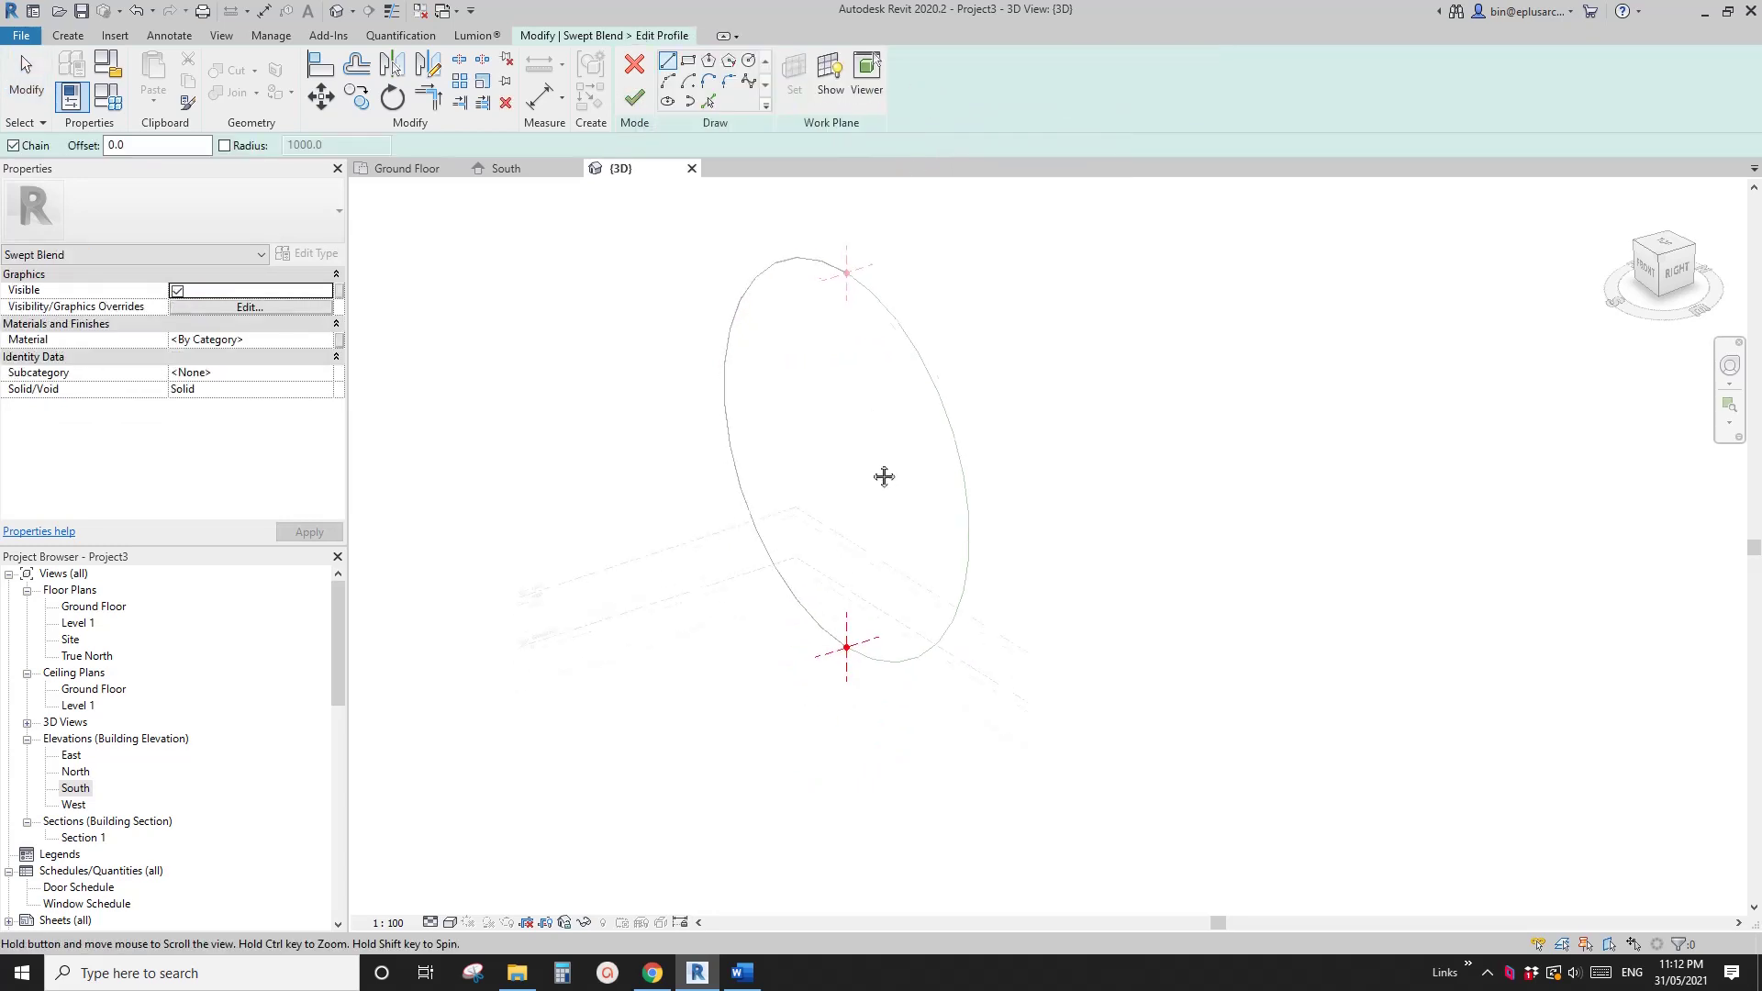
pyautogui.keyDown('shift'); pyautogui.moveTo(854, 510); pyautogui.dragTo(857, 637, button='middle'); pyautogui.keyUp('shift')
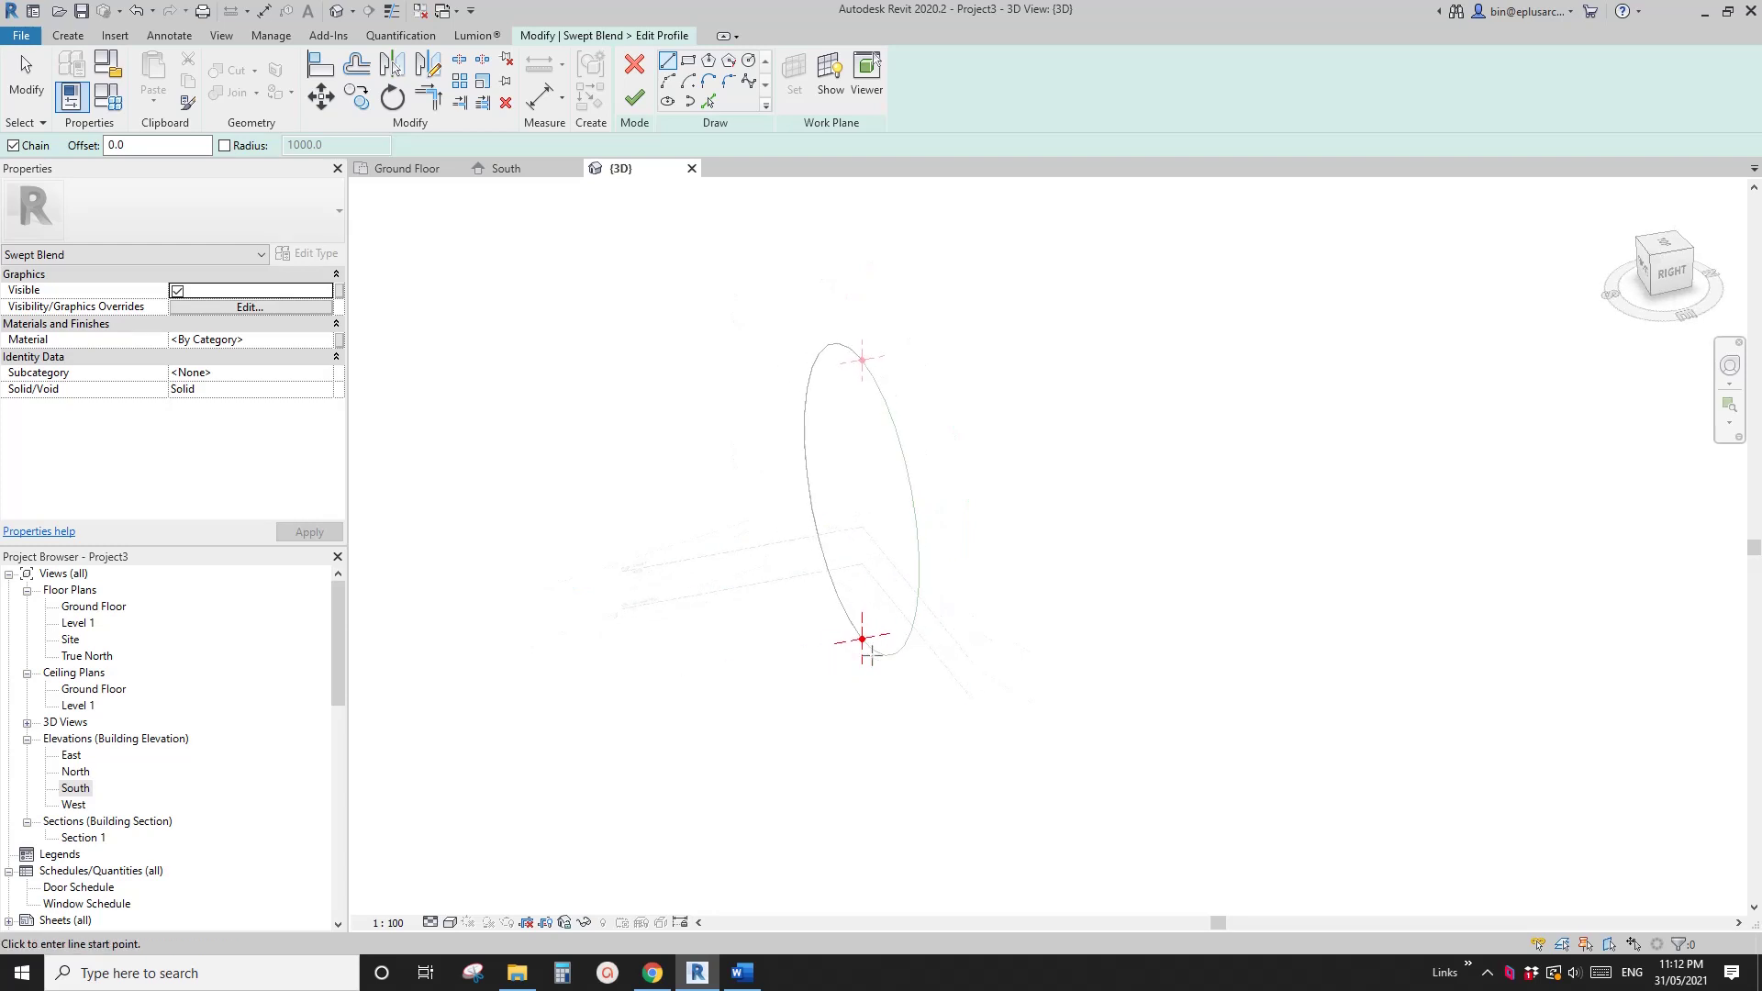
pyautogui.click(687, 69)
pyautogui.click(862, 640)
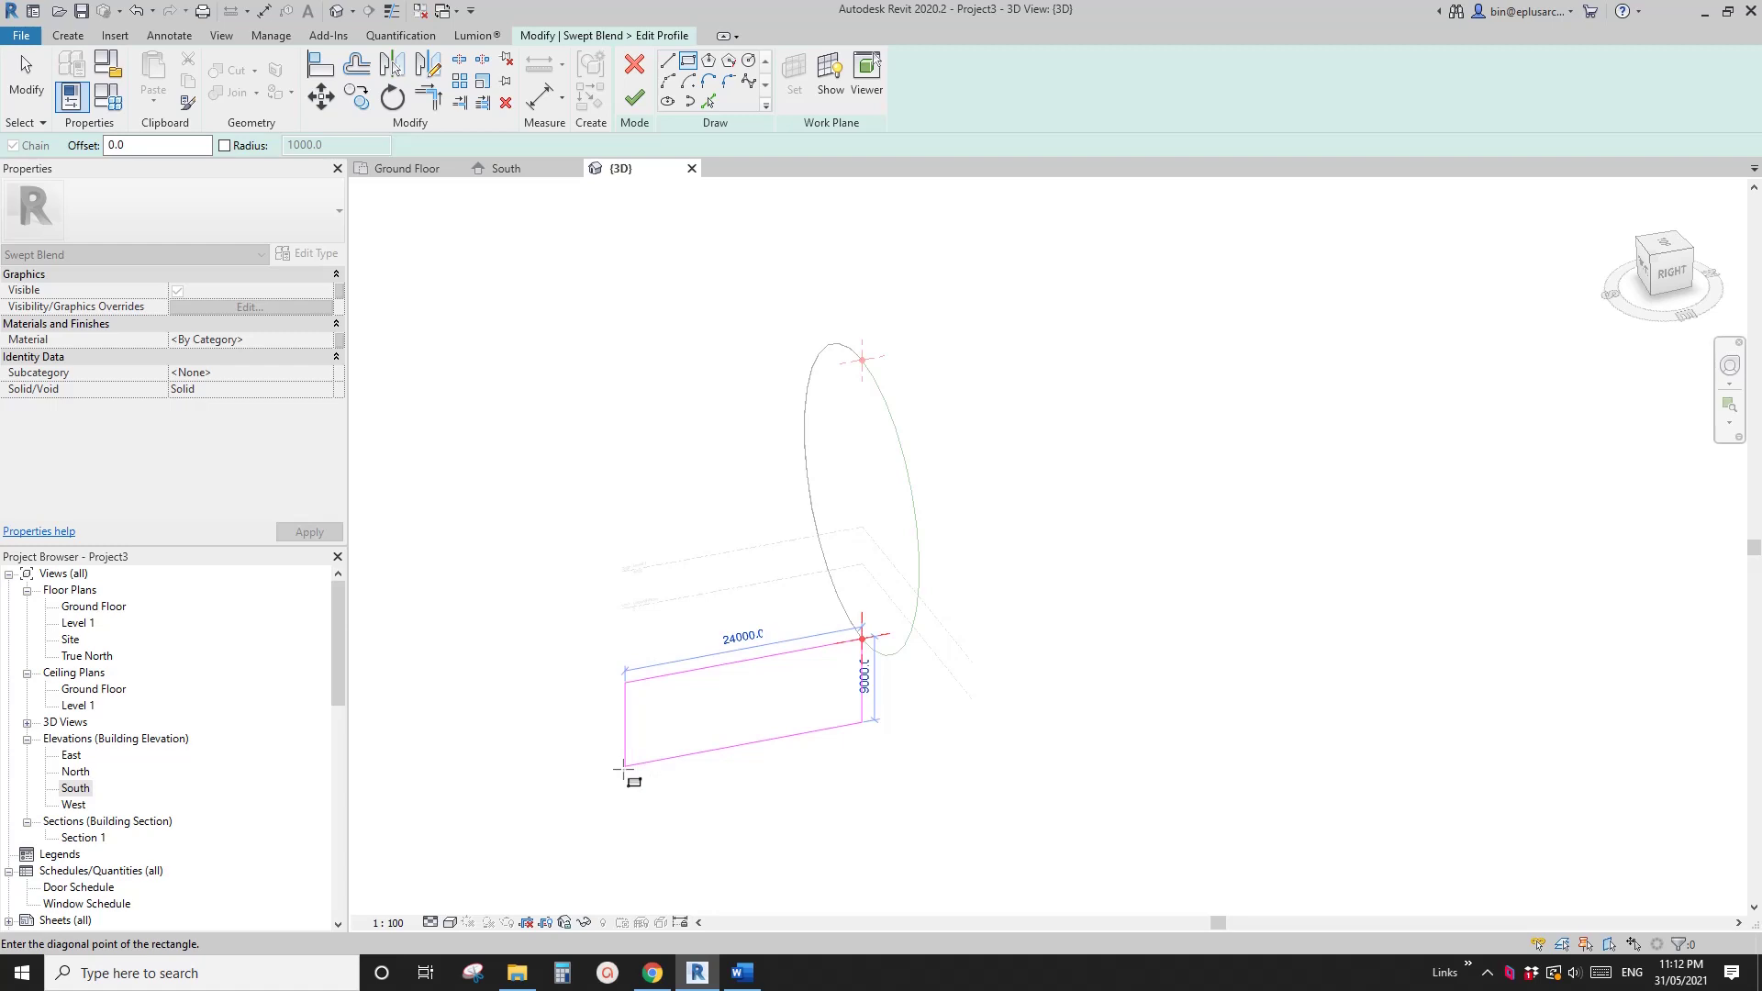
pyautogui.click(624, 766)
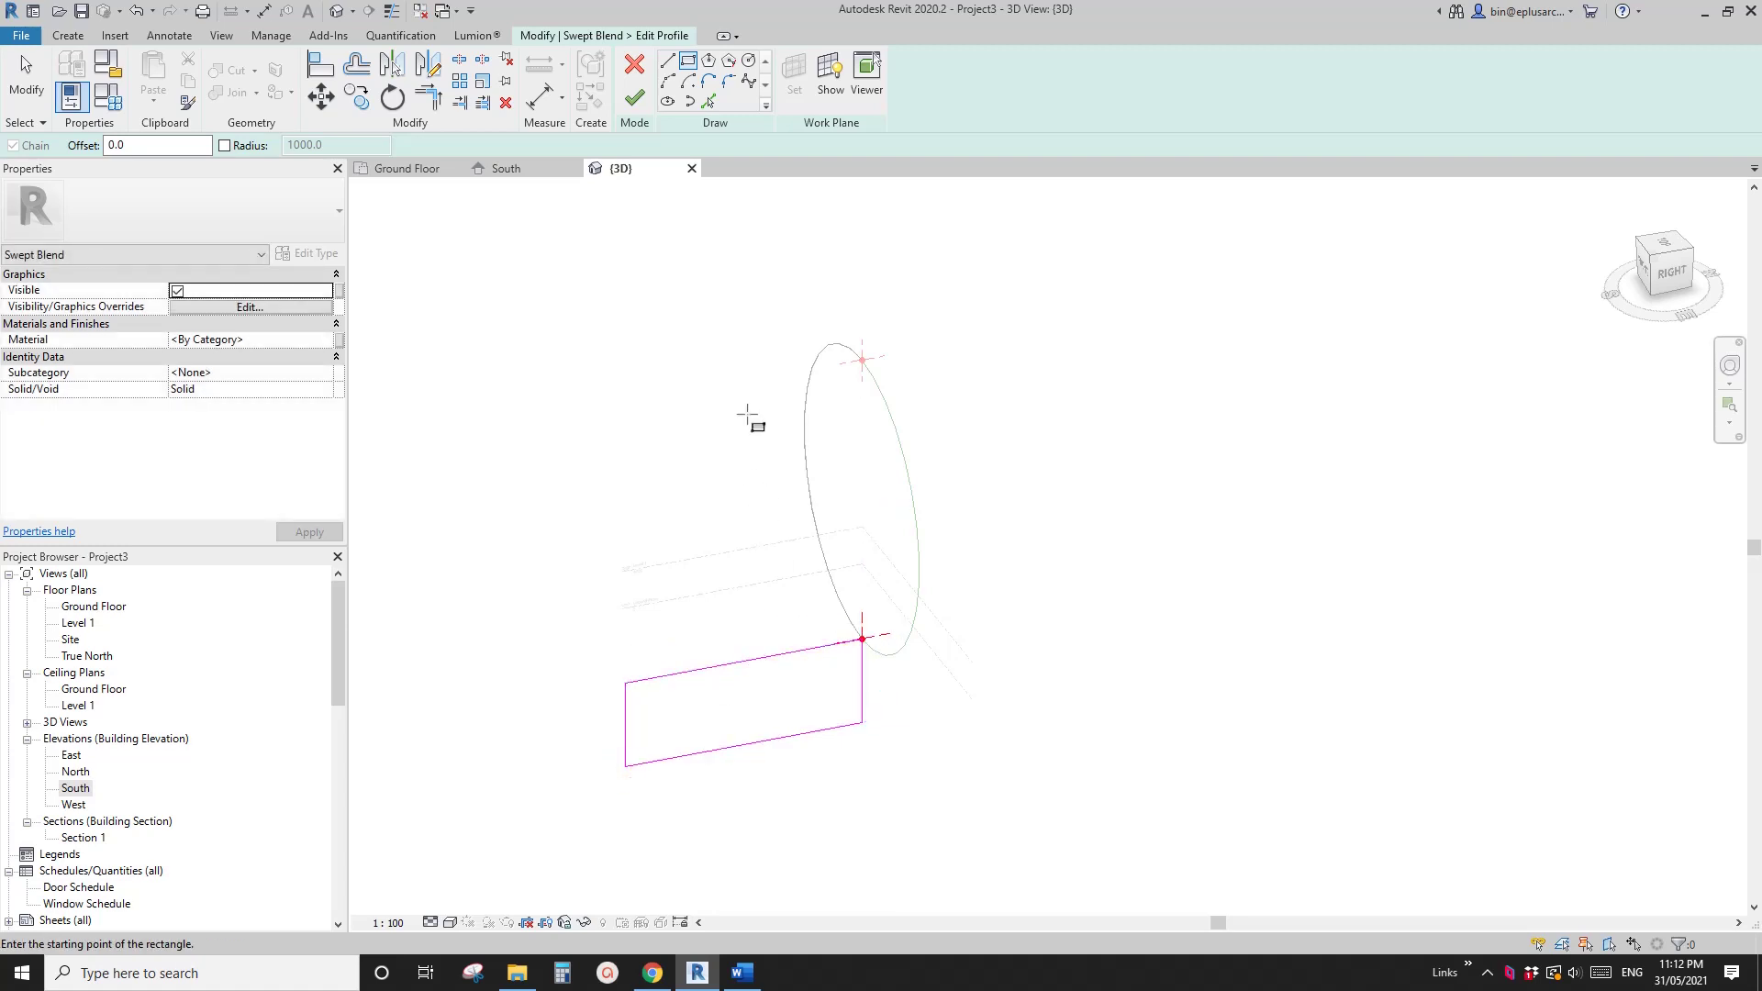
pyautogui.click(634, 97)
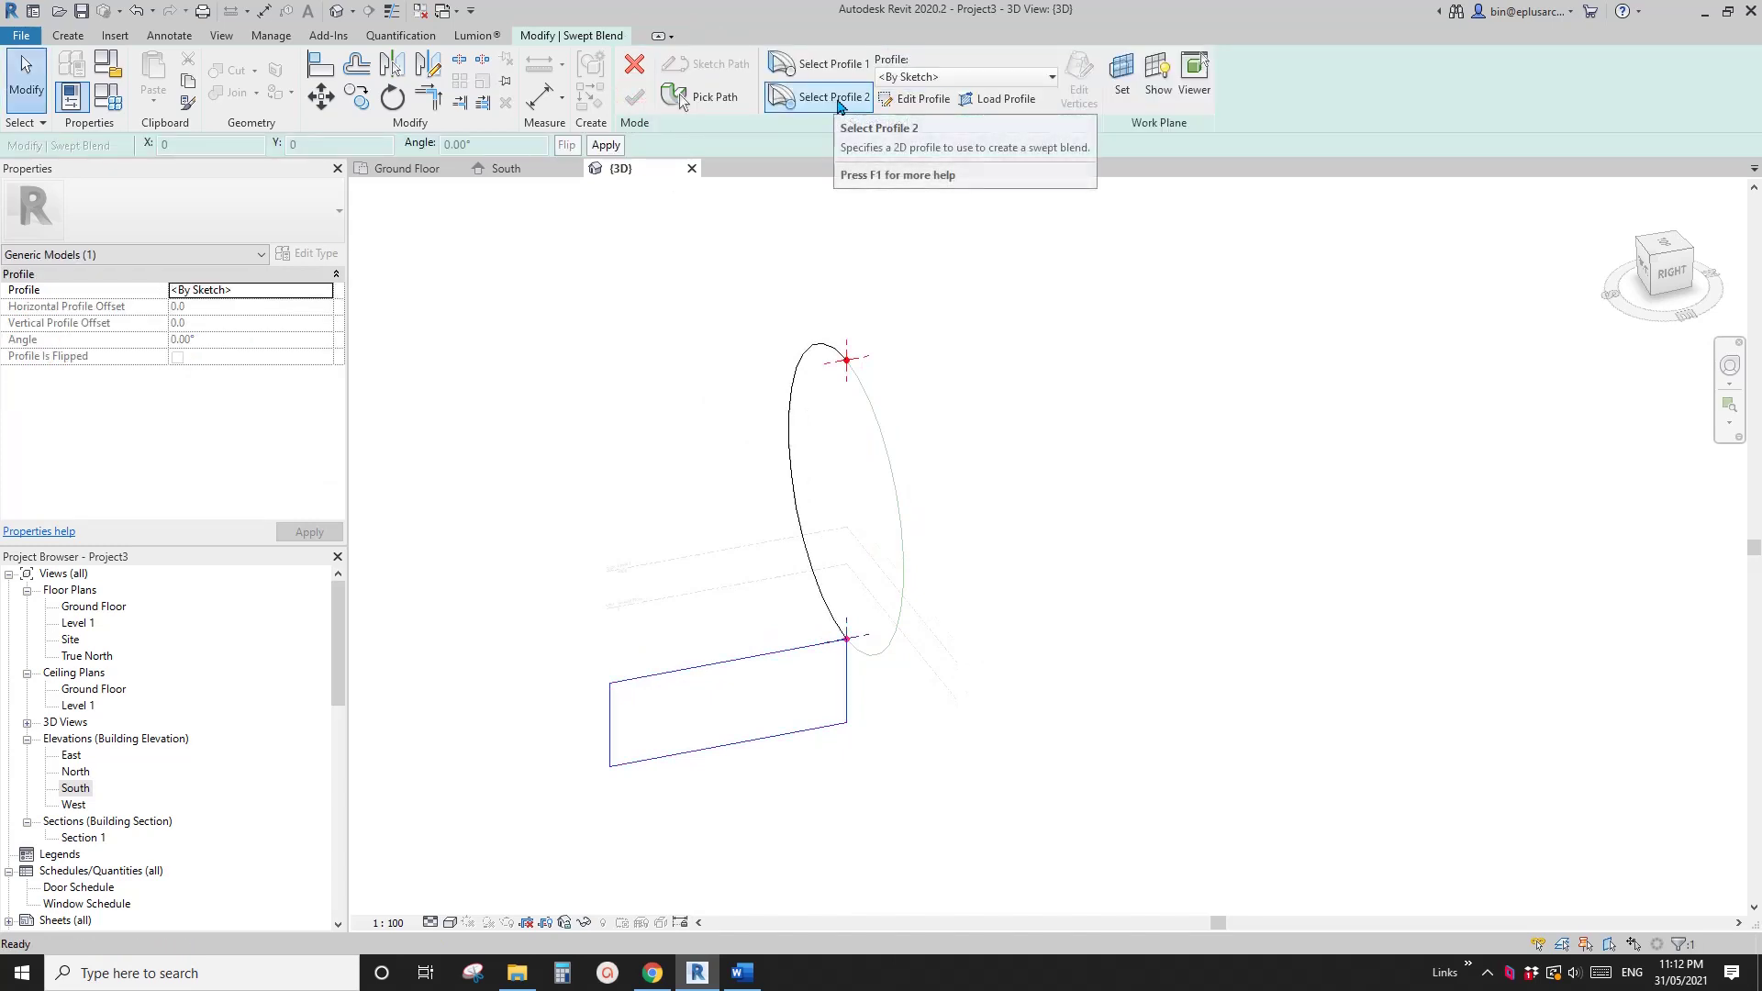
# Step: Sketch the second profile as a rectangle about 24000 by 9000, extending up and left from the path's upper endpoint
pyautogui.click(837, 100)
pyautogui.click(913, 99)
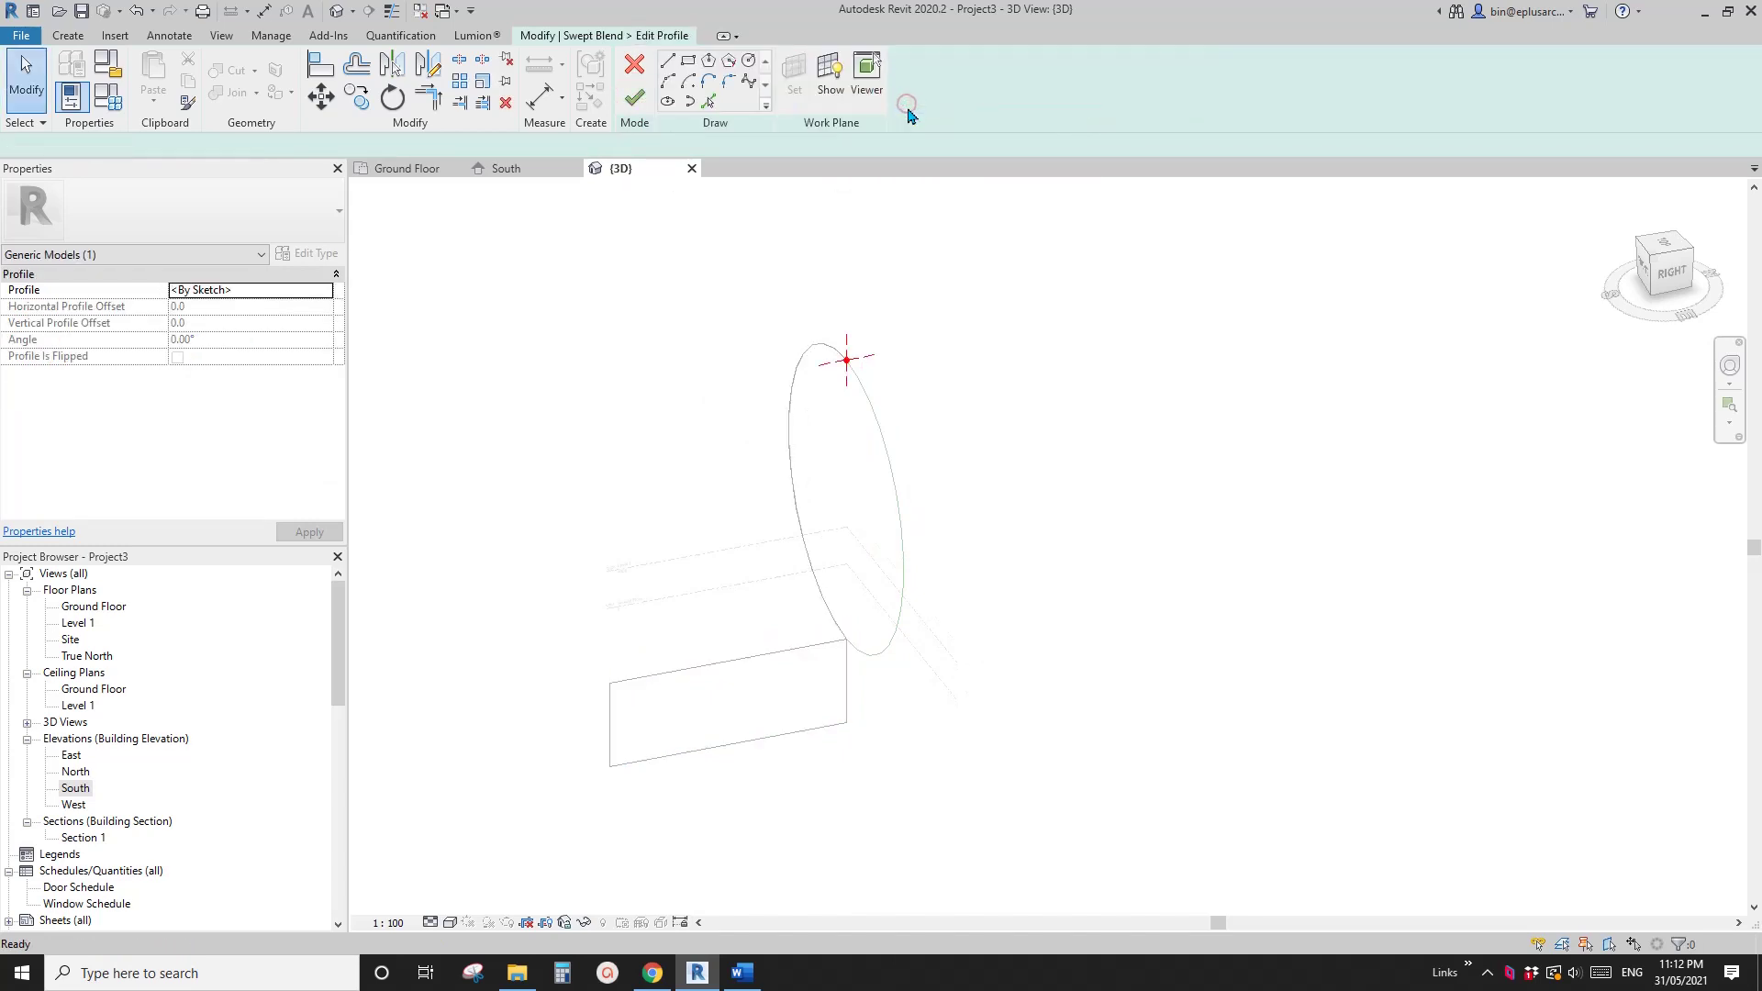
pyautogui.moveTo(774, 221); pyautogui.dragTo(748, 260, button='middle')
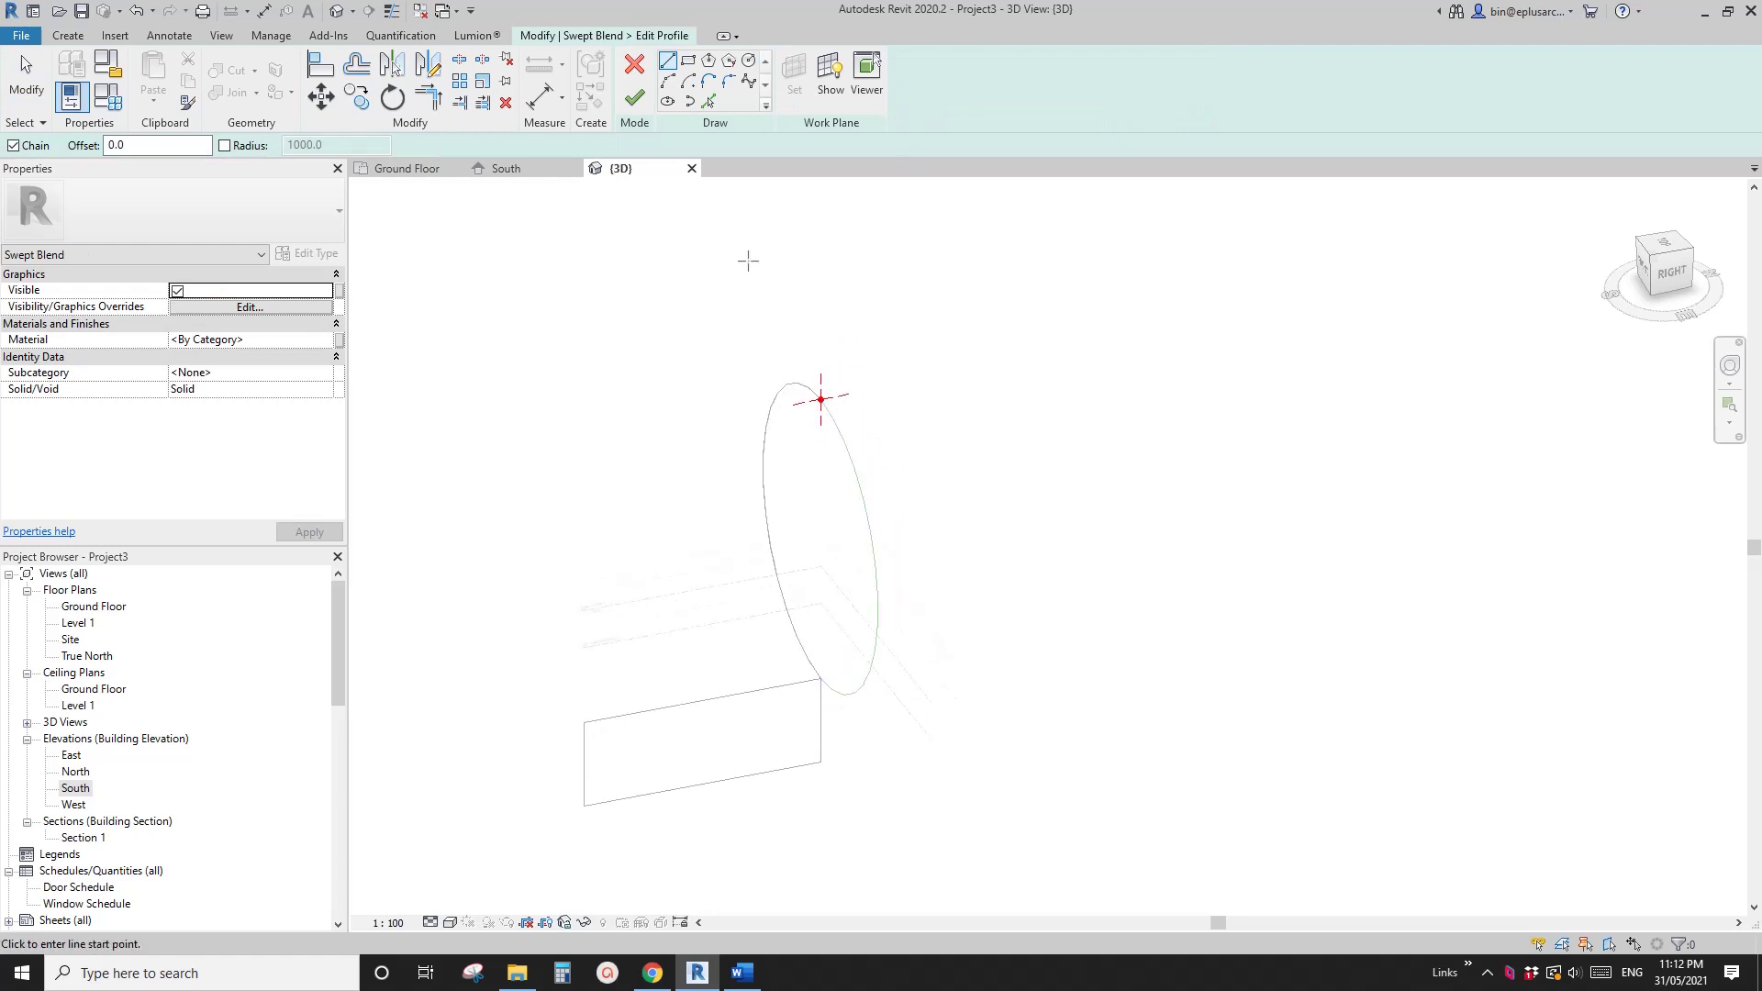
pyautogui.click(688, 61)
pyautogui.scroll(1, 826, 411)
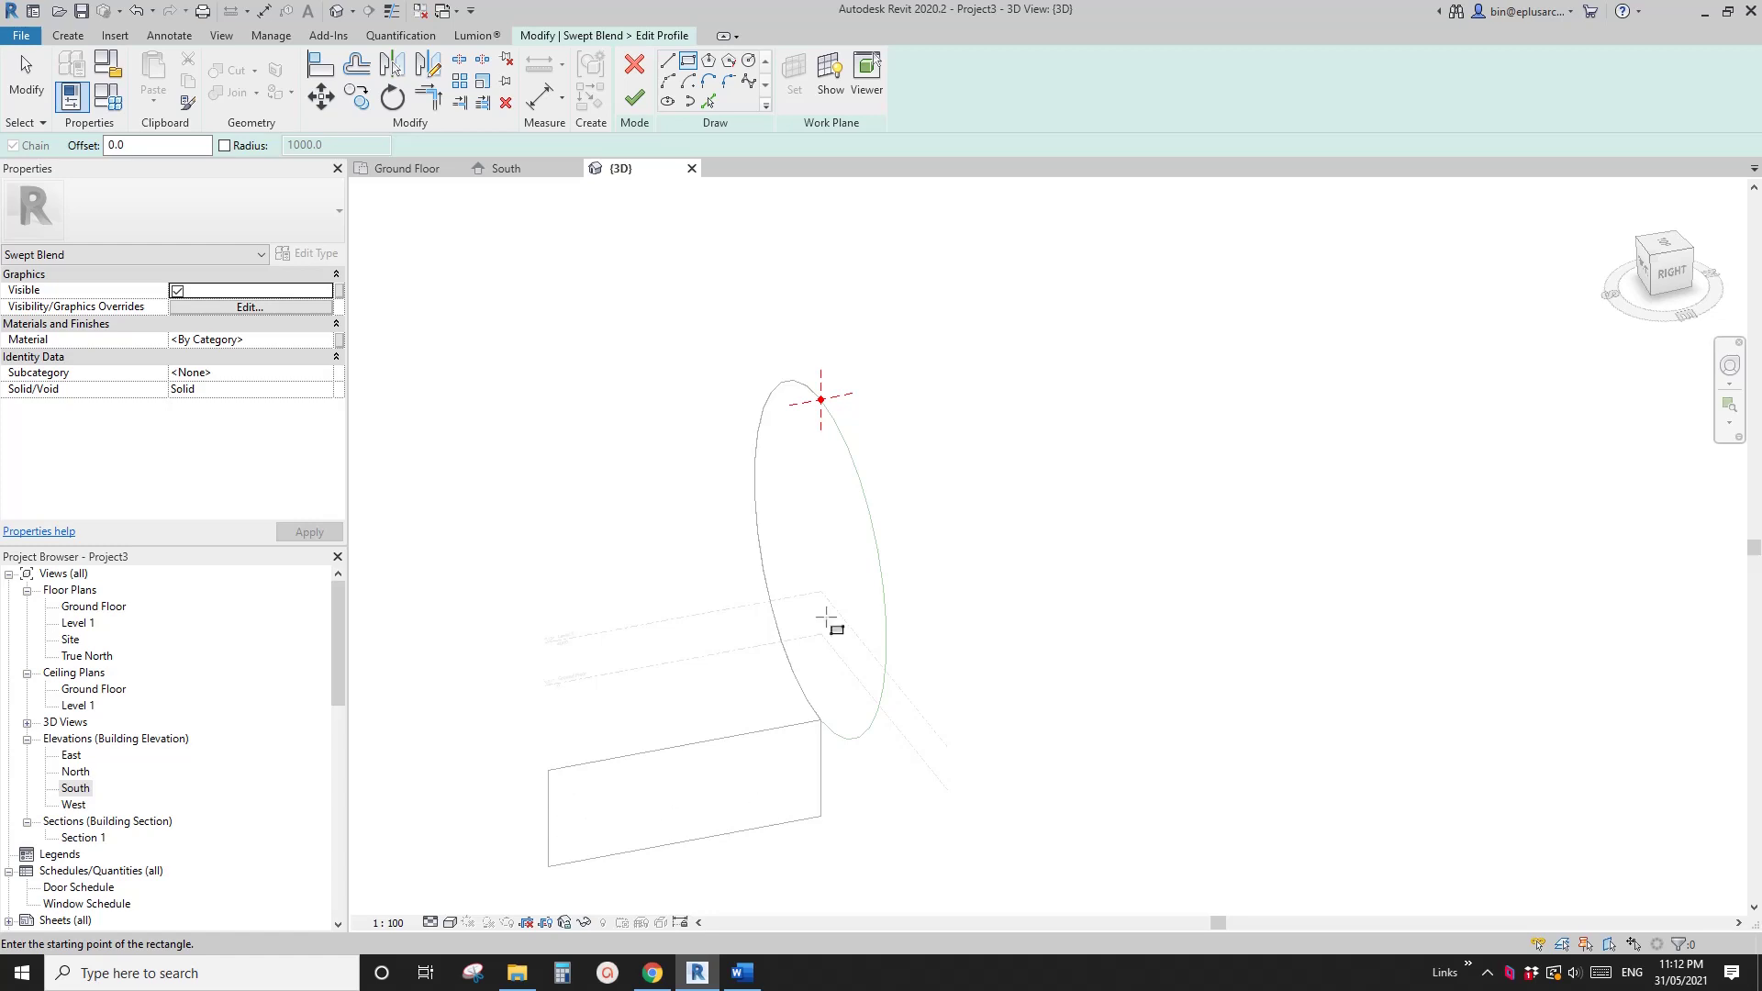
pyautogui.click(820, 399)
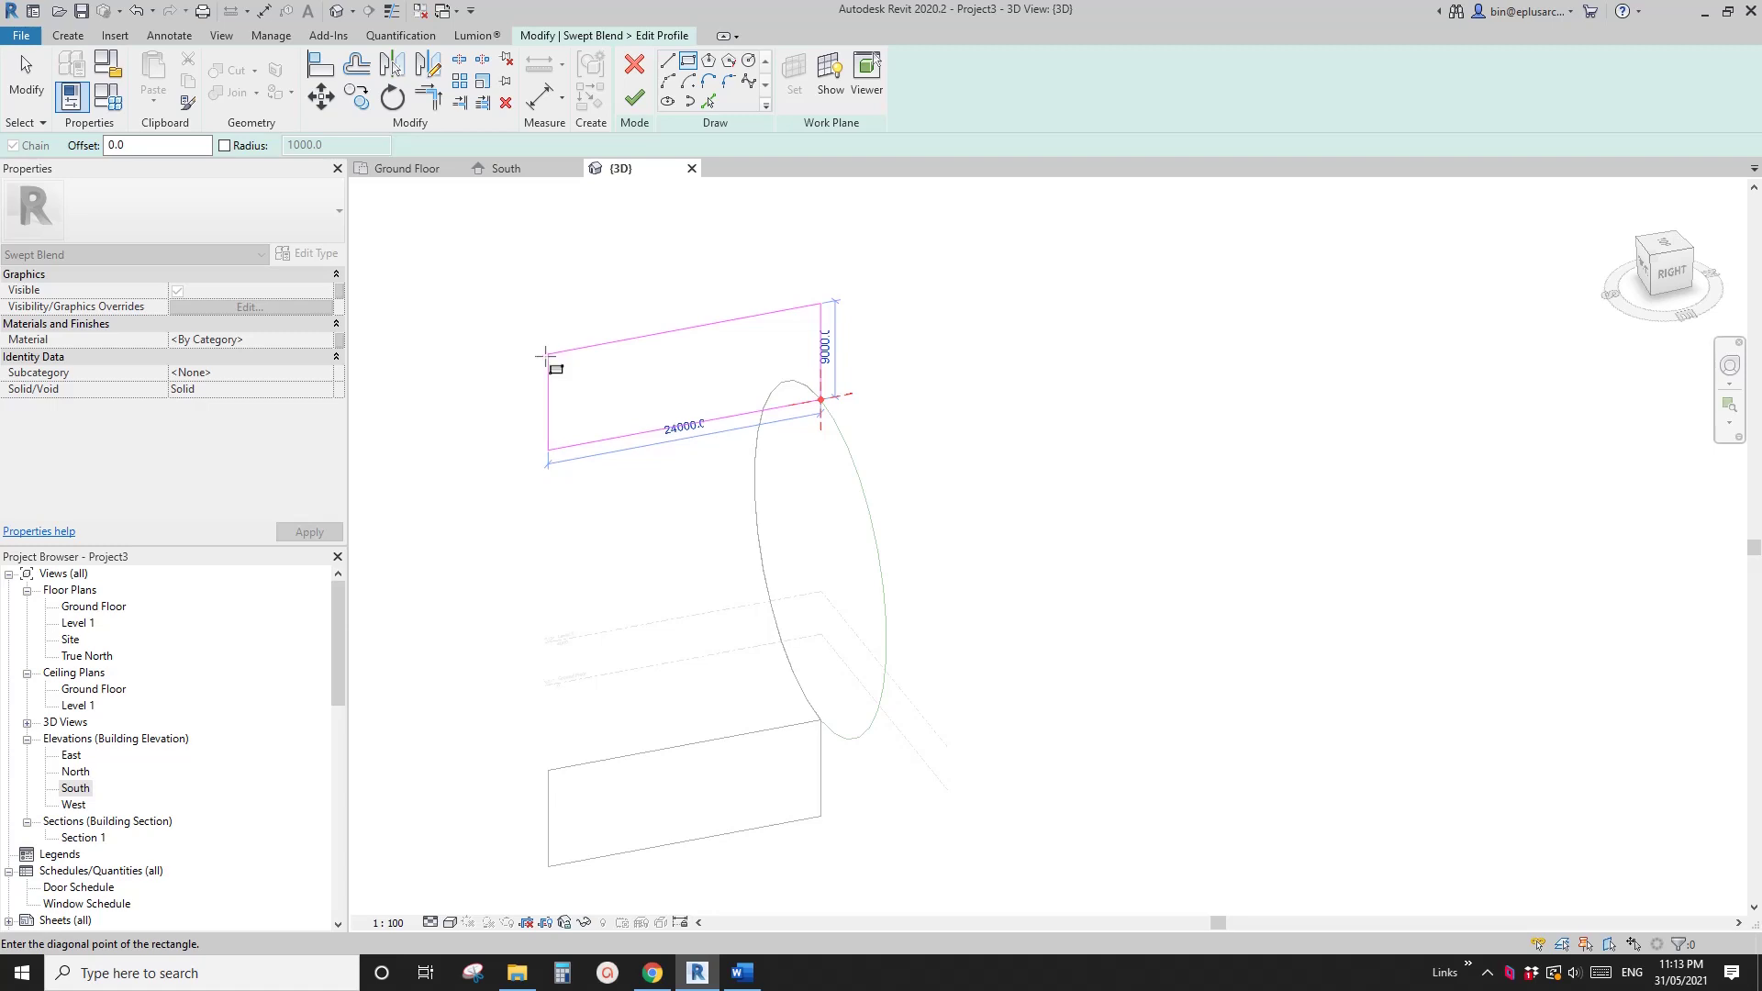
pyautogui.click(547, 354)
pyautogui.press('Escape')
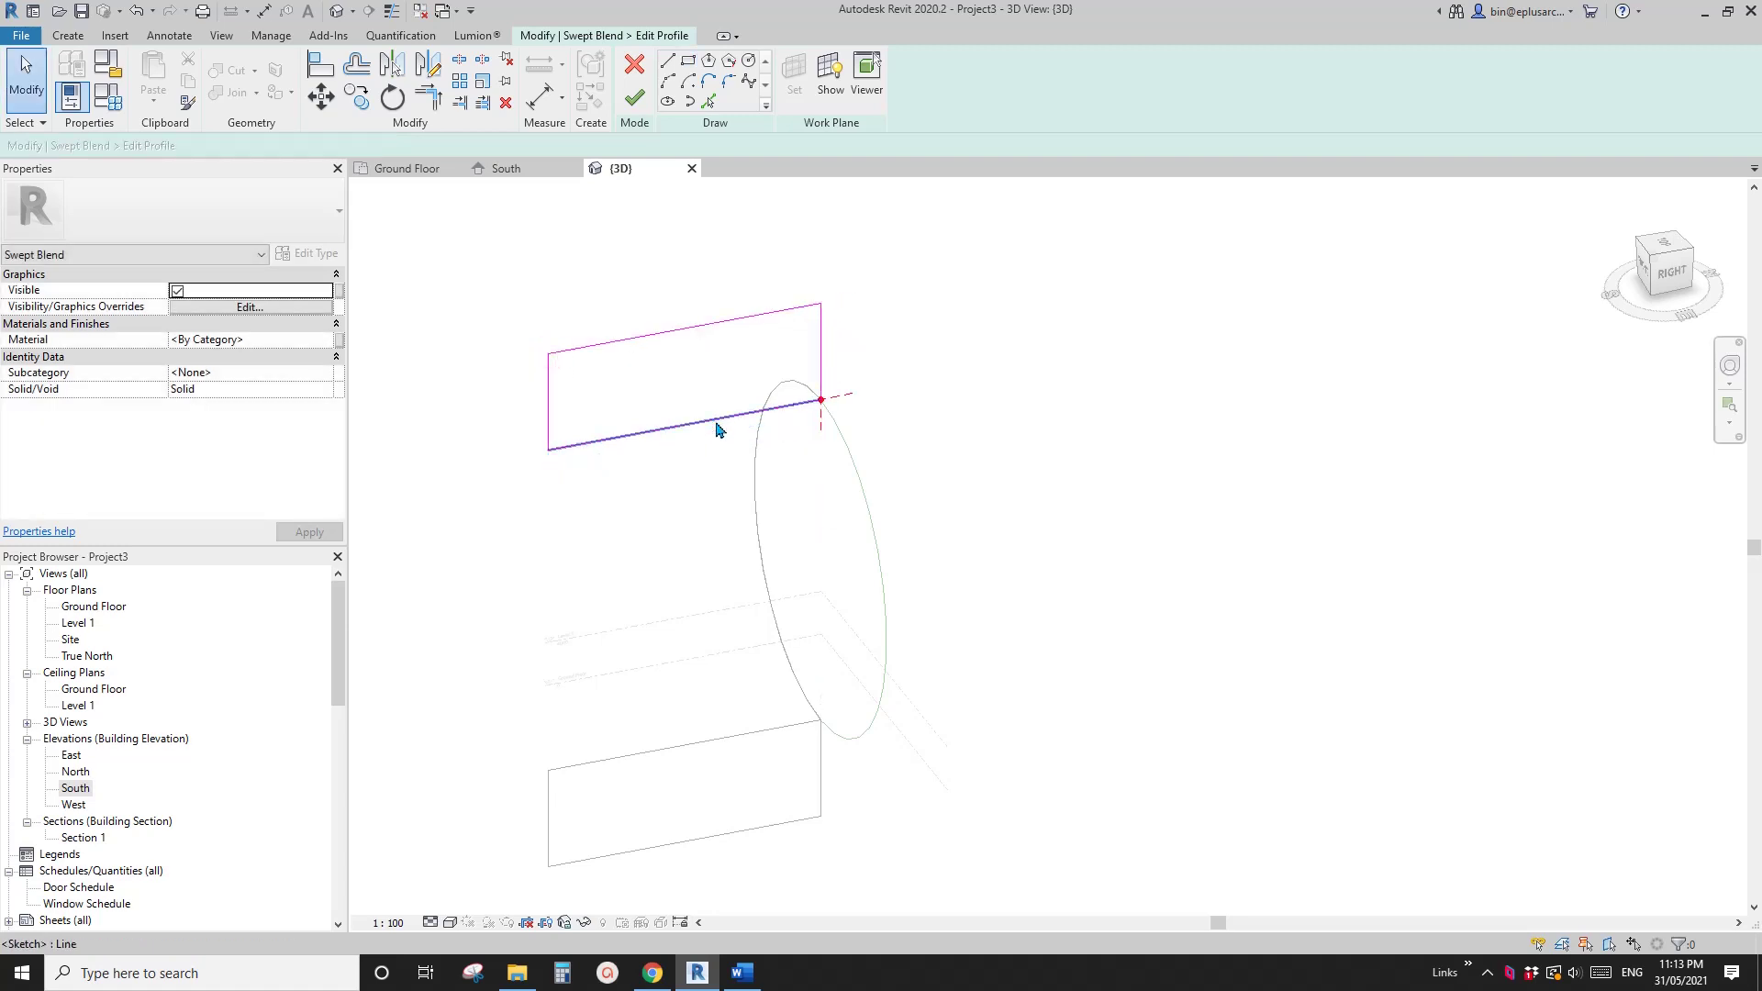
# Step: Move the upper rectangle 12000 sideways so its base midpoint sits on the path endpoint, and finish the second profile
pyautogui.click(717, 429)
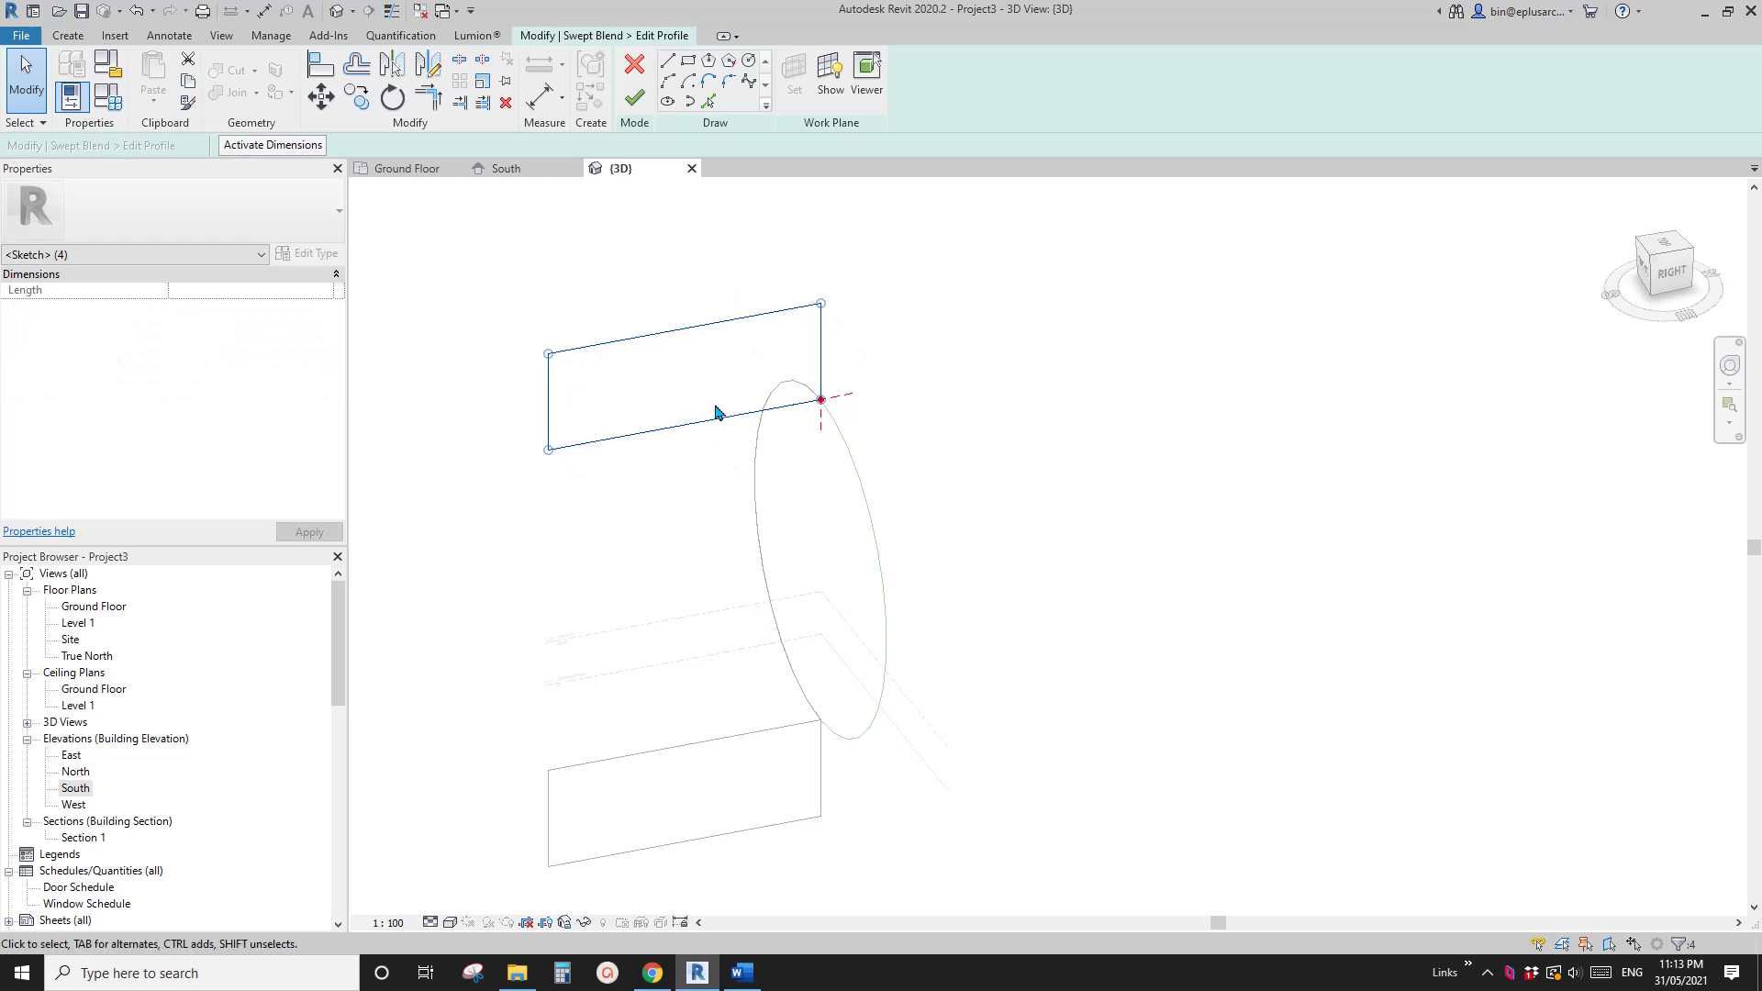
pyautogui.moveTo(698, 399); pyautogui.dragTo(688, 407, button='middle')
pyautogui.press('m')
pyautogui.press('v')
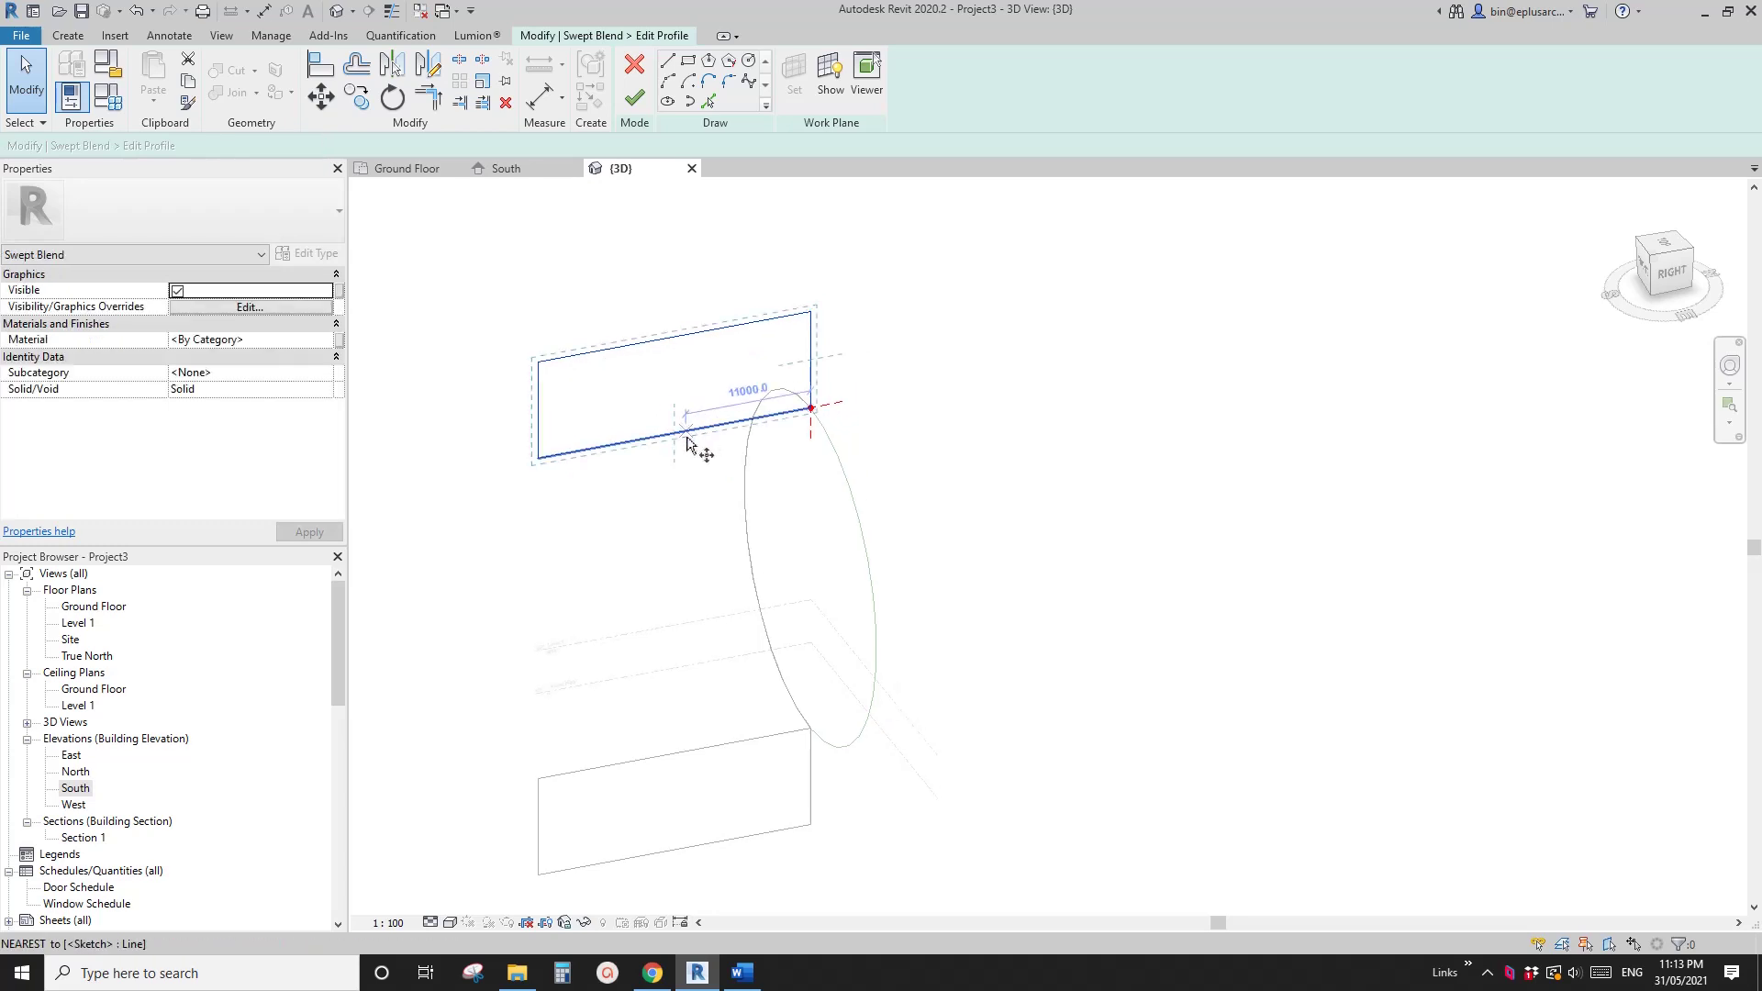
pyautogui.click(673, 435)
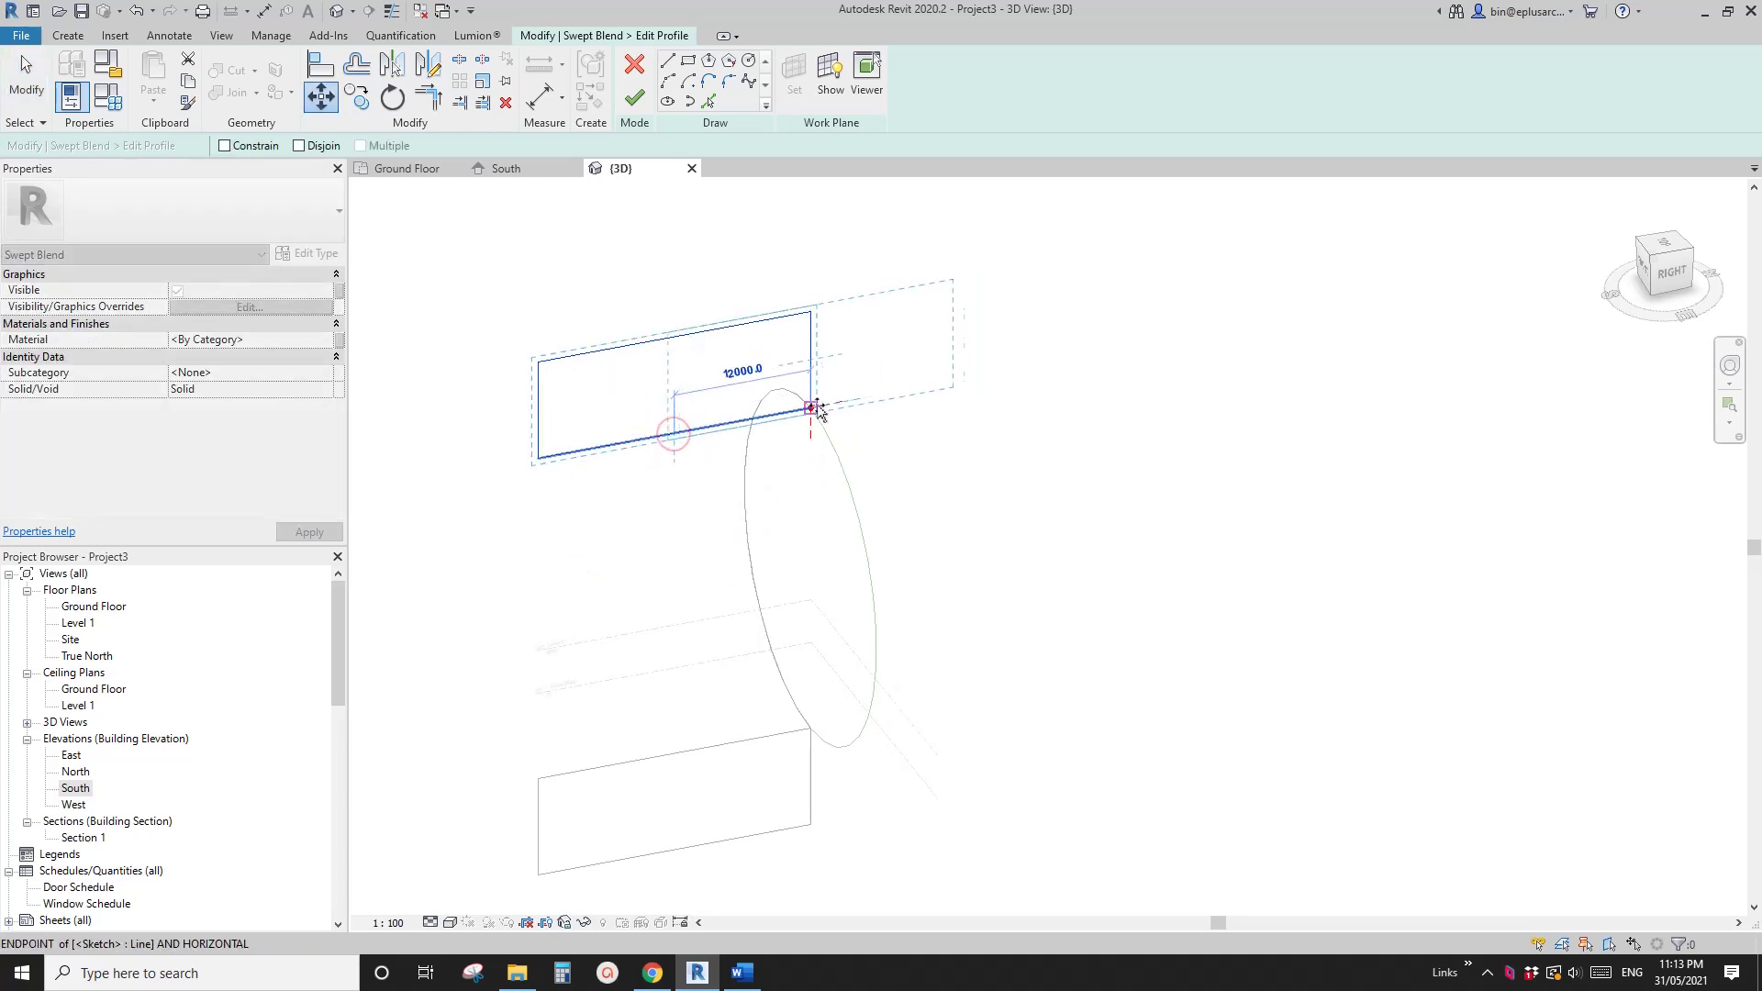
pyautogui.click(811, 408)
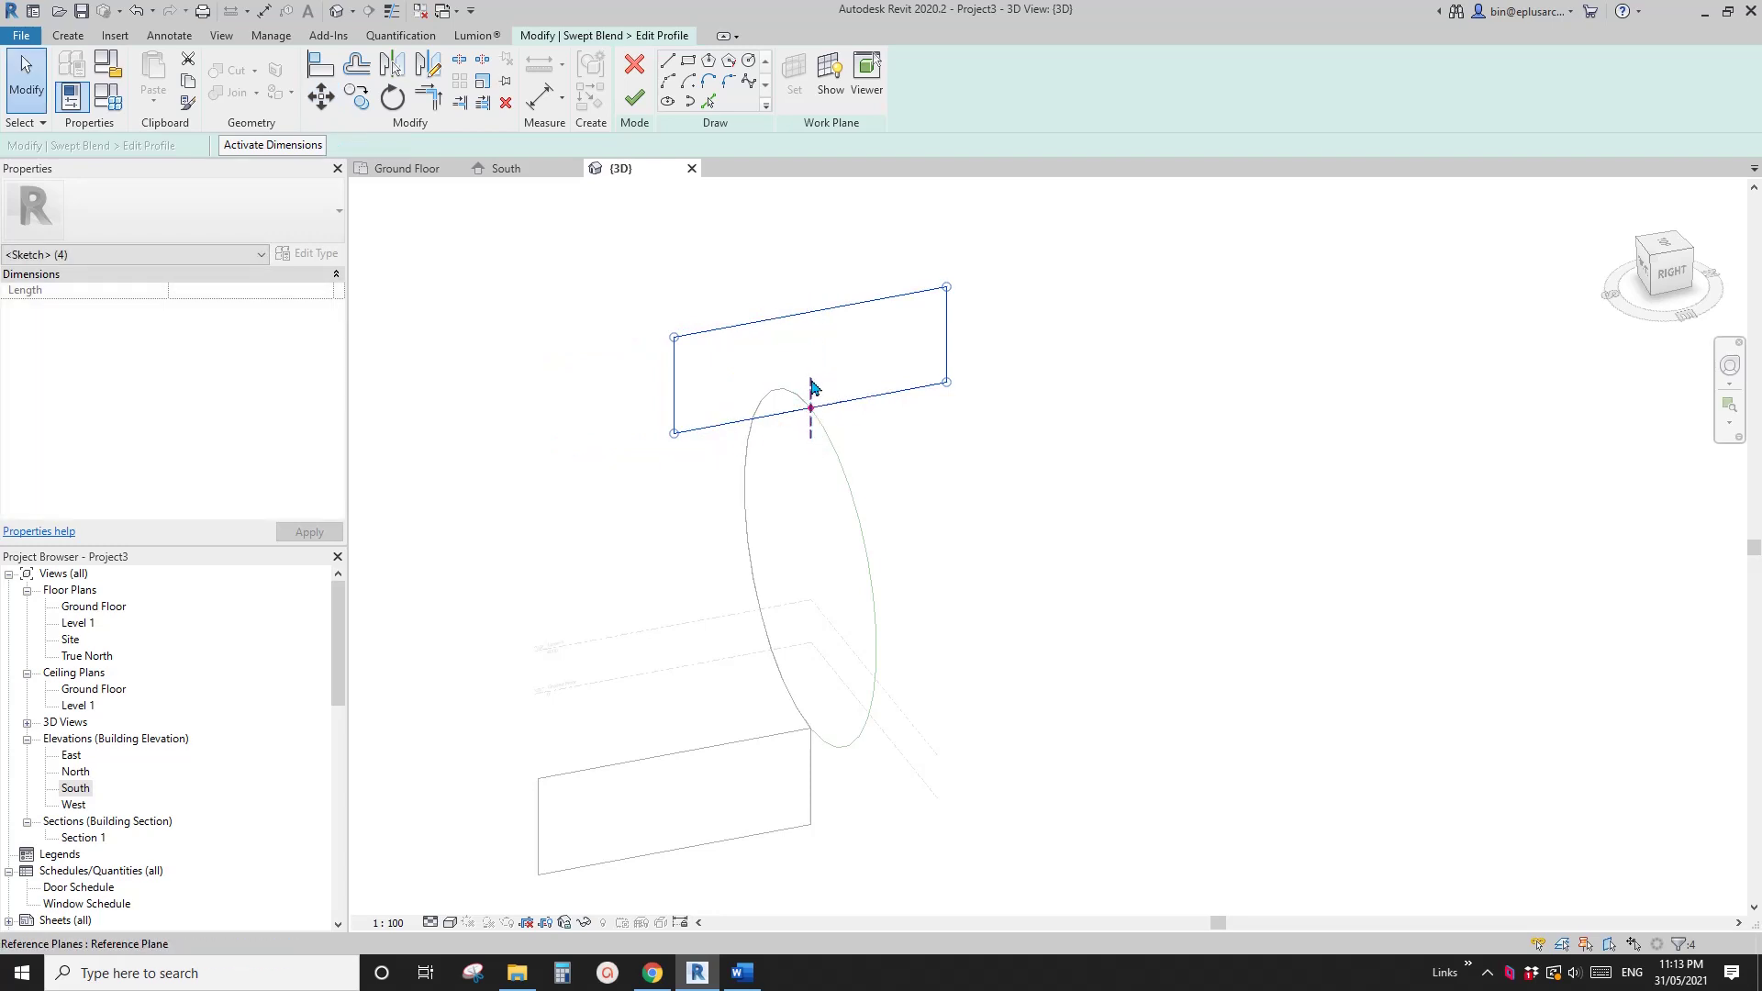
pyautogui.scroll(-1, 773, 434)
pyautogui.moveTo(851, 460)
pyautogui.keyDown('shift'); pyautogui.mouseDown(button='middle')
pyautogui.moveTo(787, 452)
pyautogui.moveTo(853, 469)
pyautogui.moveTo(860, 438)
pyautogui.mouseUp(button='middle'); pyautogui.keyUp('shift')
pyautogui.click(782, 470)
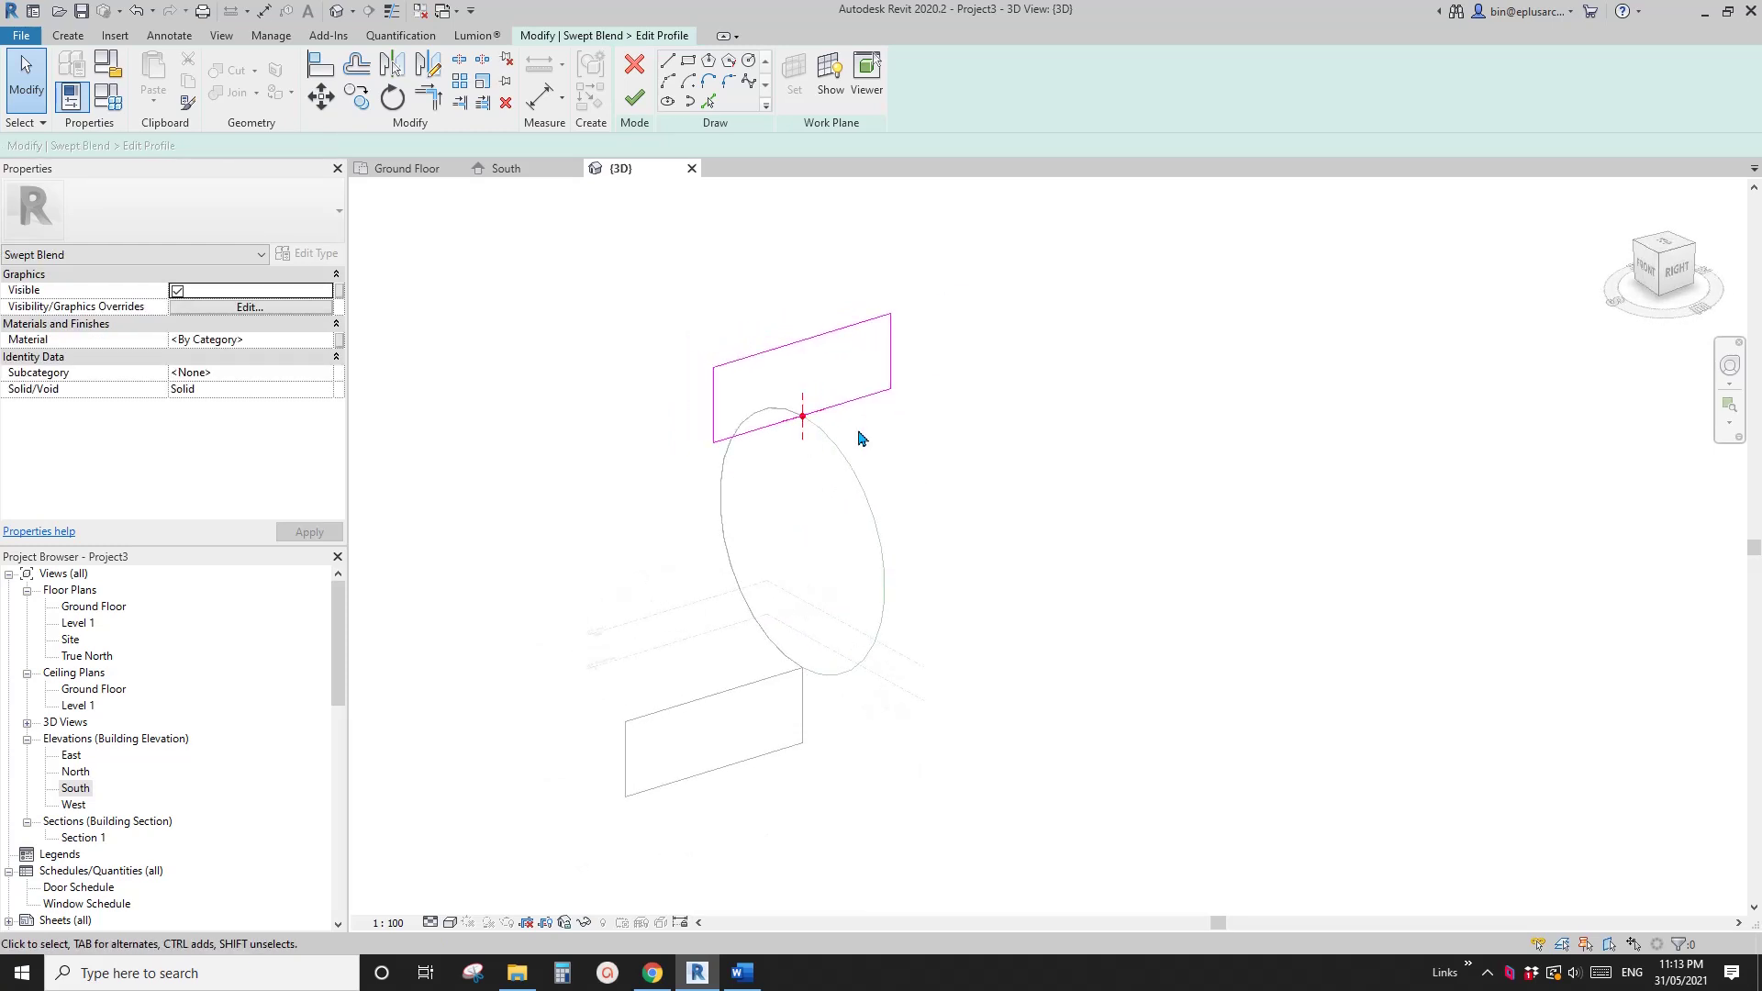
pyautogui.click(640, 103)
# Step: Finish the swept blend and examine the resulting half ring from another angle
pyautogui.scroll(-1, 856, 303)
pyautogui.moveTo(855, 303); pyautogui.dragTo(776, 276, button='middle')
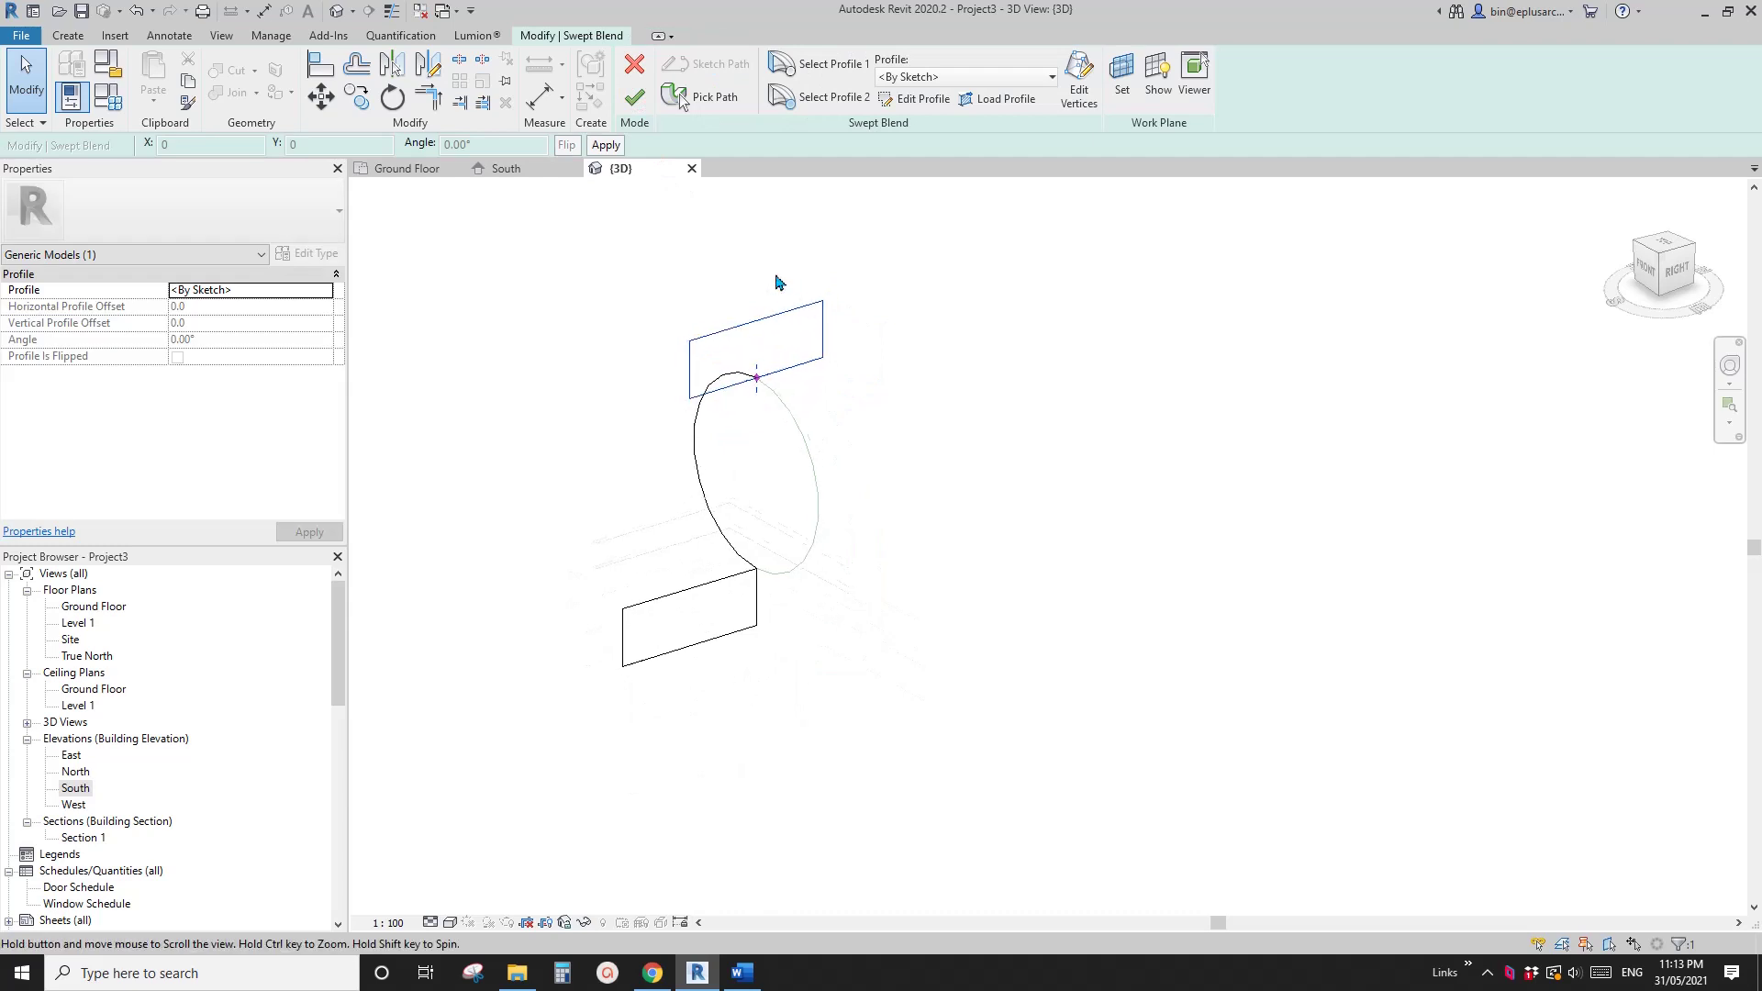
pyautogui.click(634, 98)
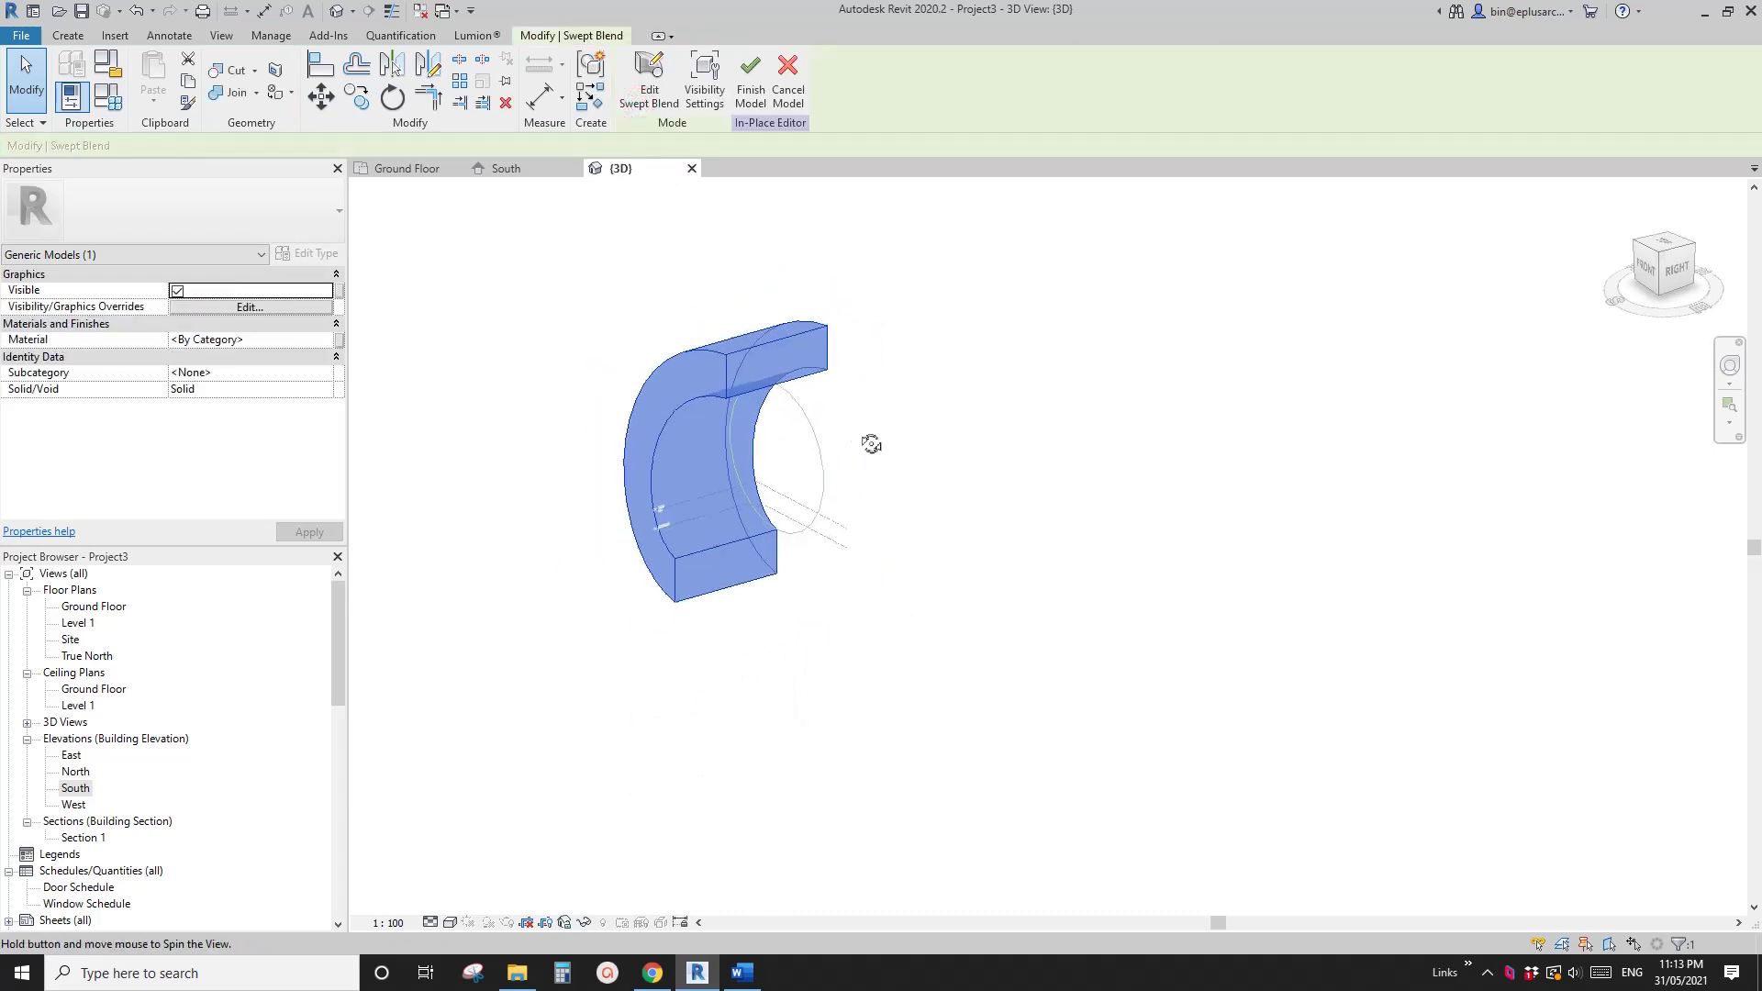
pyautogui.press('Escape')
pyautogui.keyDown('shift'); pyautogui.moveTo(871, 444); pyautogui.dragTo(869, 492, button='middle'); pyautogui.keyUp('shift')
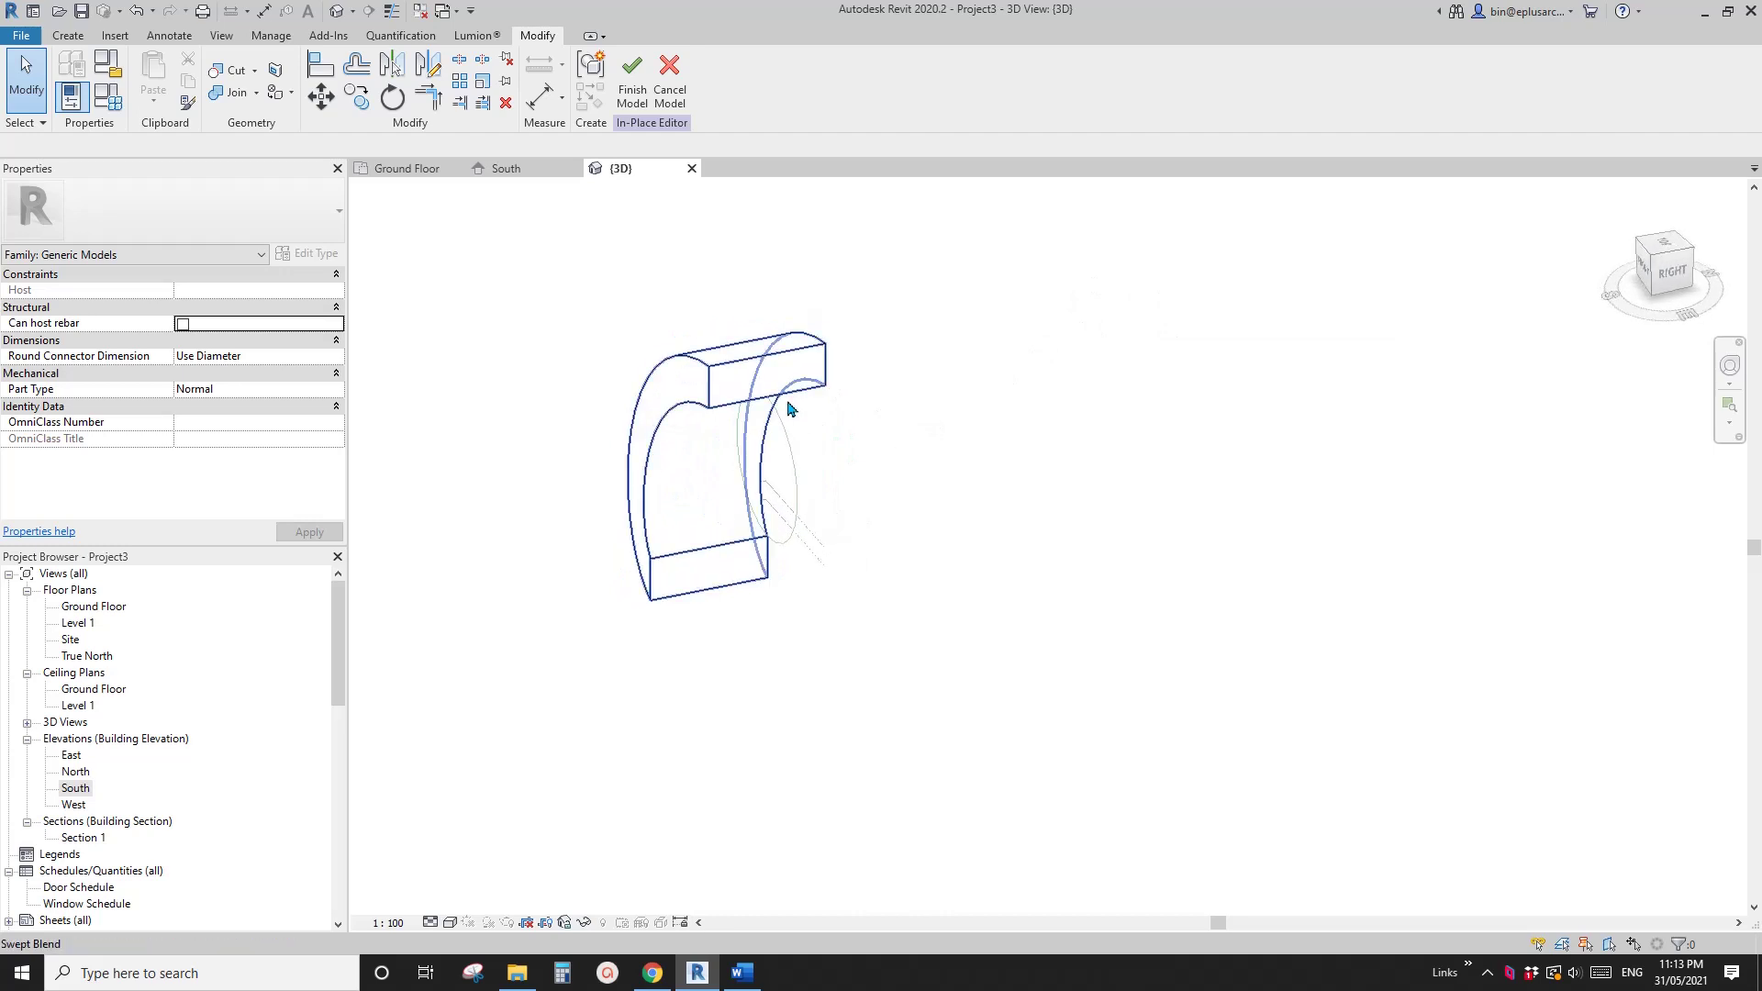
# Step: Mirror a copy of the swept blend about its upper end face to complete the ring
pyautogui.click(744, 390)
pyautogui.keyDown('shift'); pyautogui.moveTo(744, 390); pyautogui.dragTo(846, 431, button='middle'); pyautogui.keyUp('shift')
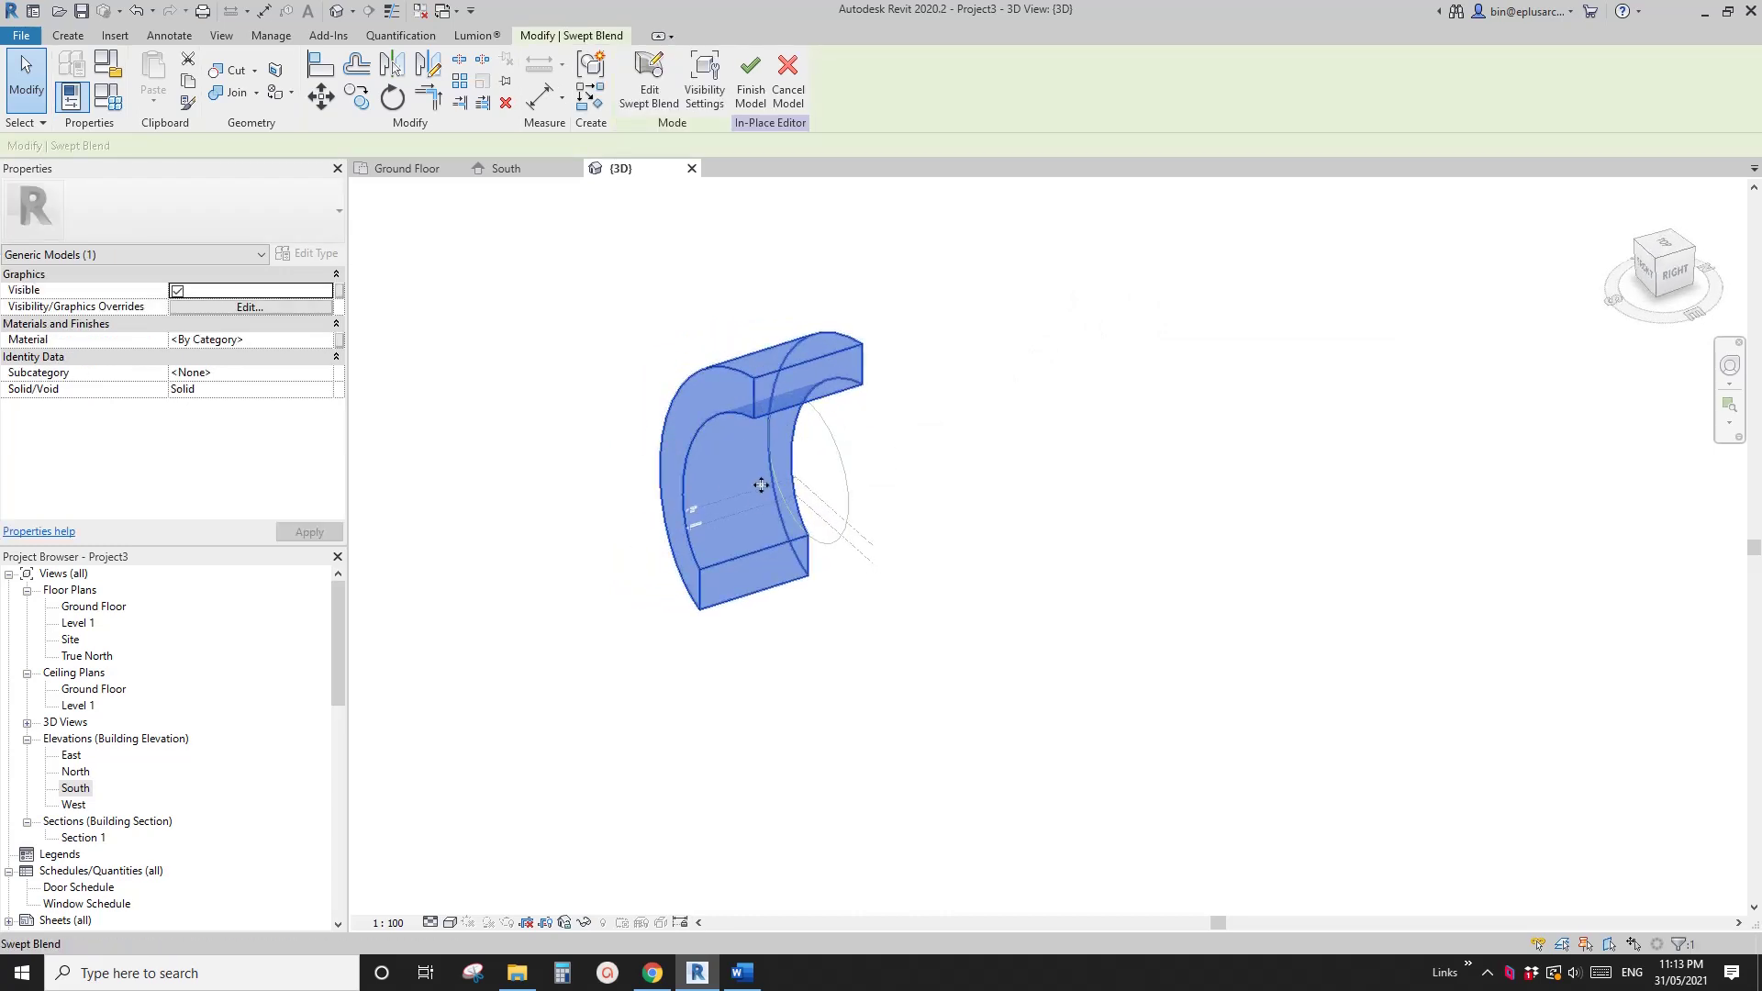
pyautogui.press('m')
pyautogui.press('m')
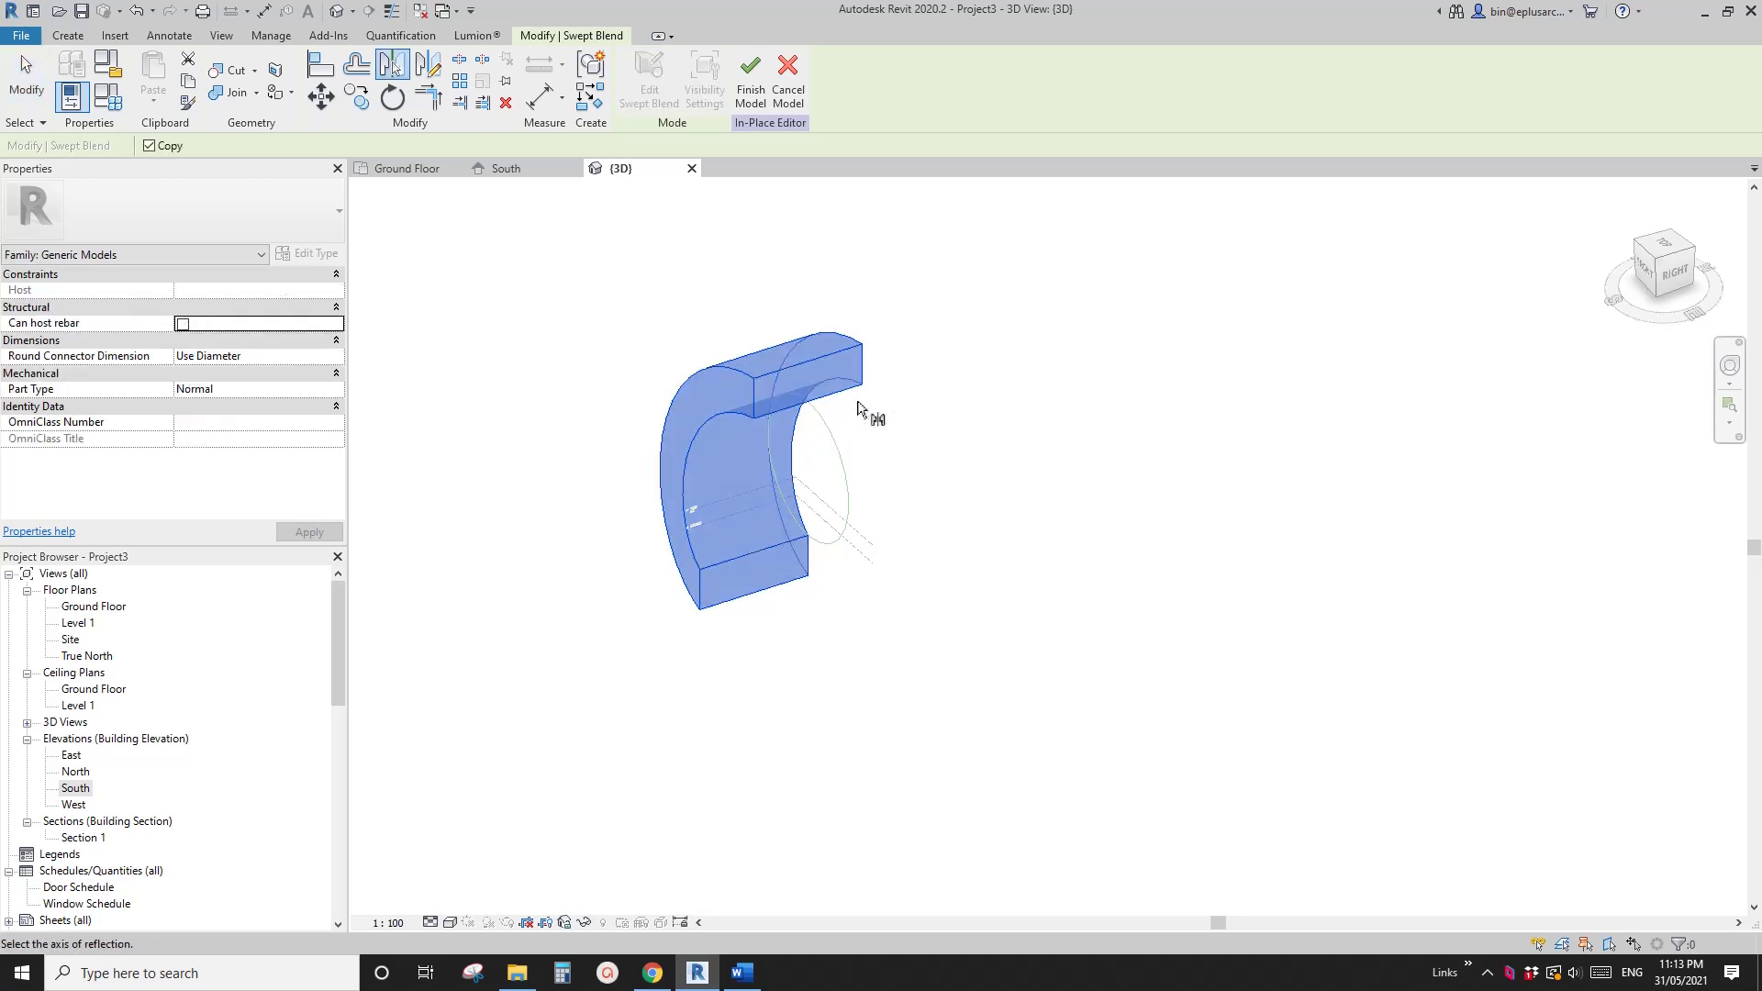
pyautogui.click(850, 371)
pyautogui.keyDown('shift'); pyautogui.moveTo(873, 413); pyautogui.dragTo(885, 531, button='middle'); pyautogui.keyUp('shift')
# Step: Open the mirrored swept blend for editing, examine its profiles from several angles and select its picked path
pyautogui.click(816, 498)
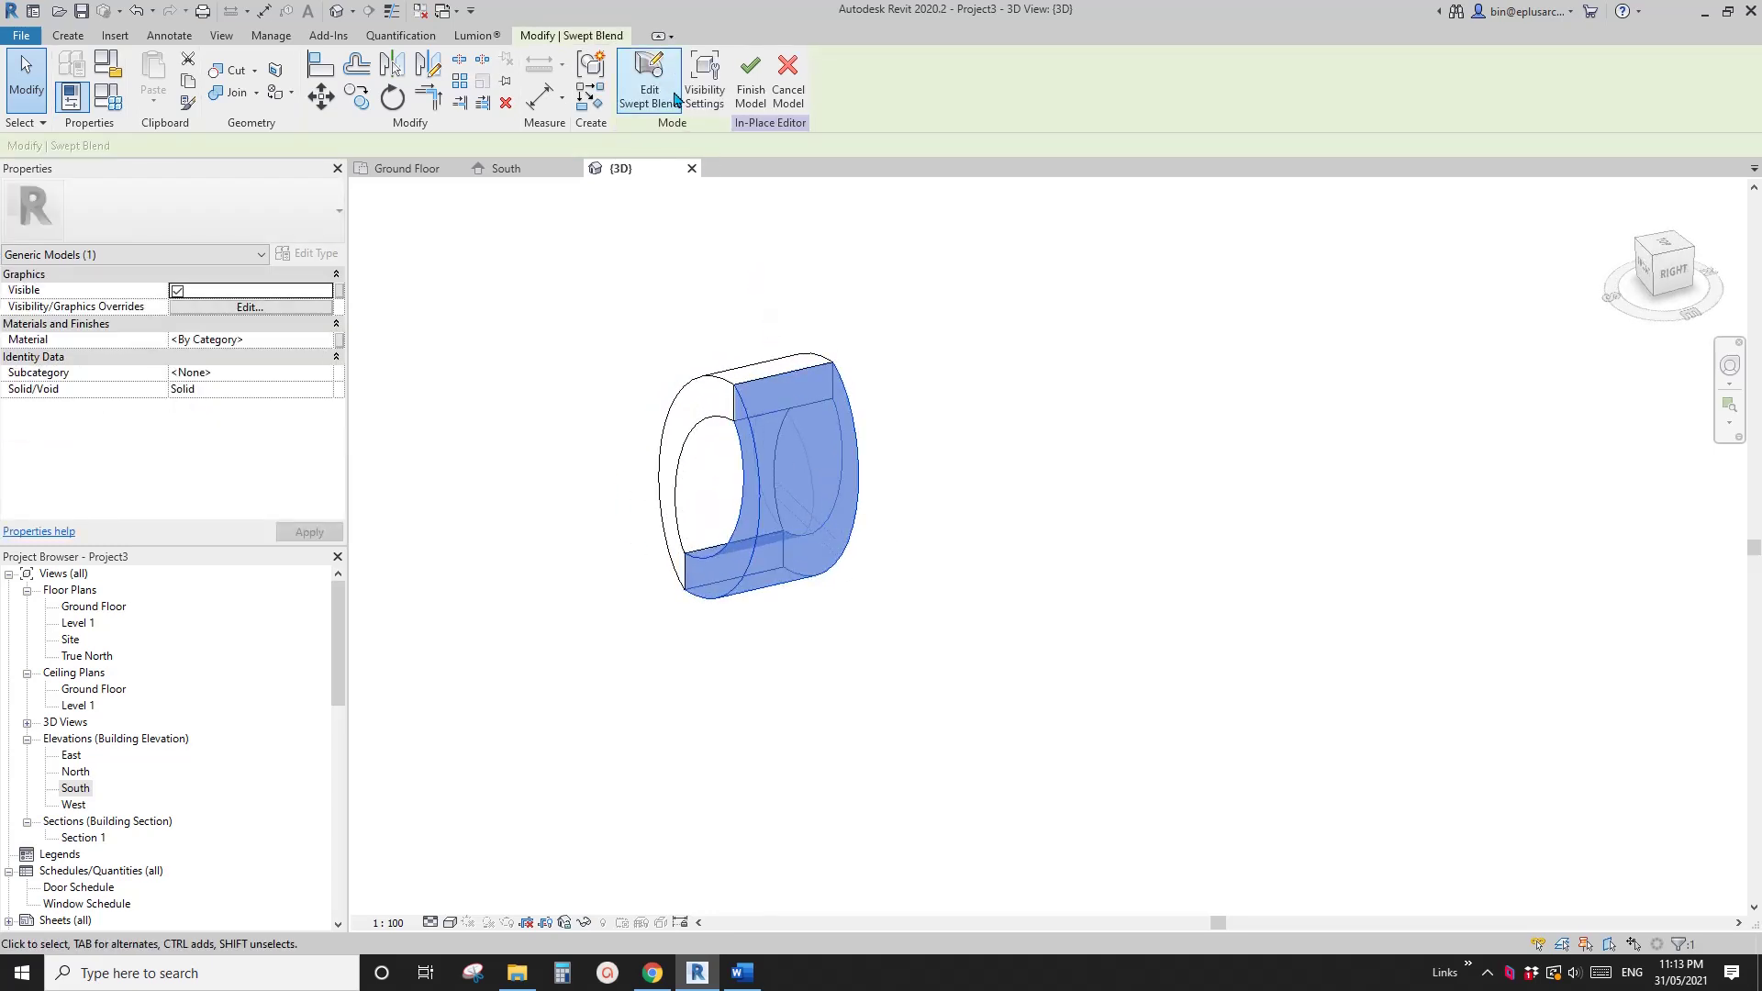
pyautogui.click(649, 83)
pyautogui.keyDown('shift'); pyautogui.moveTo(833, 277); pyautogui.dragTo(878, 389, button='middle'); pyautogui.keyUp('shift')
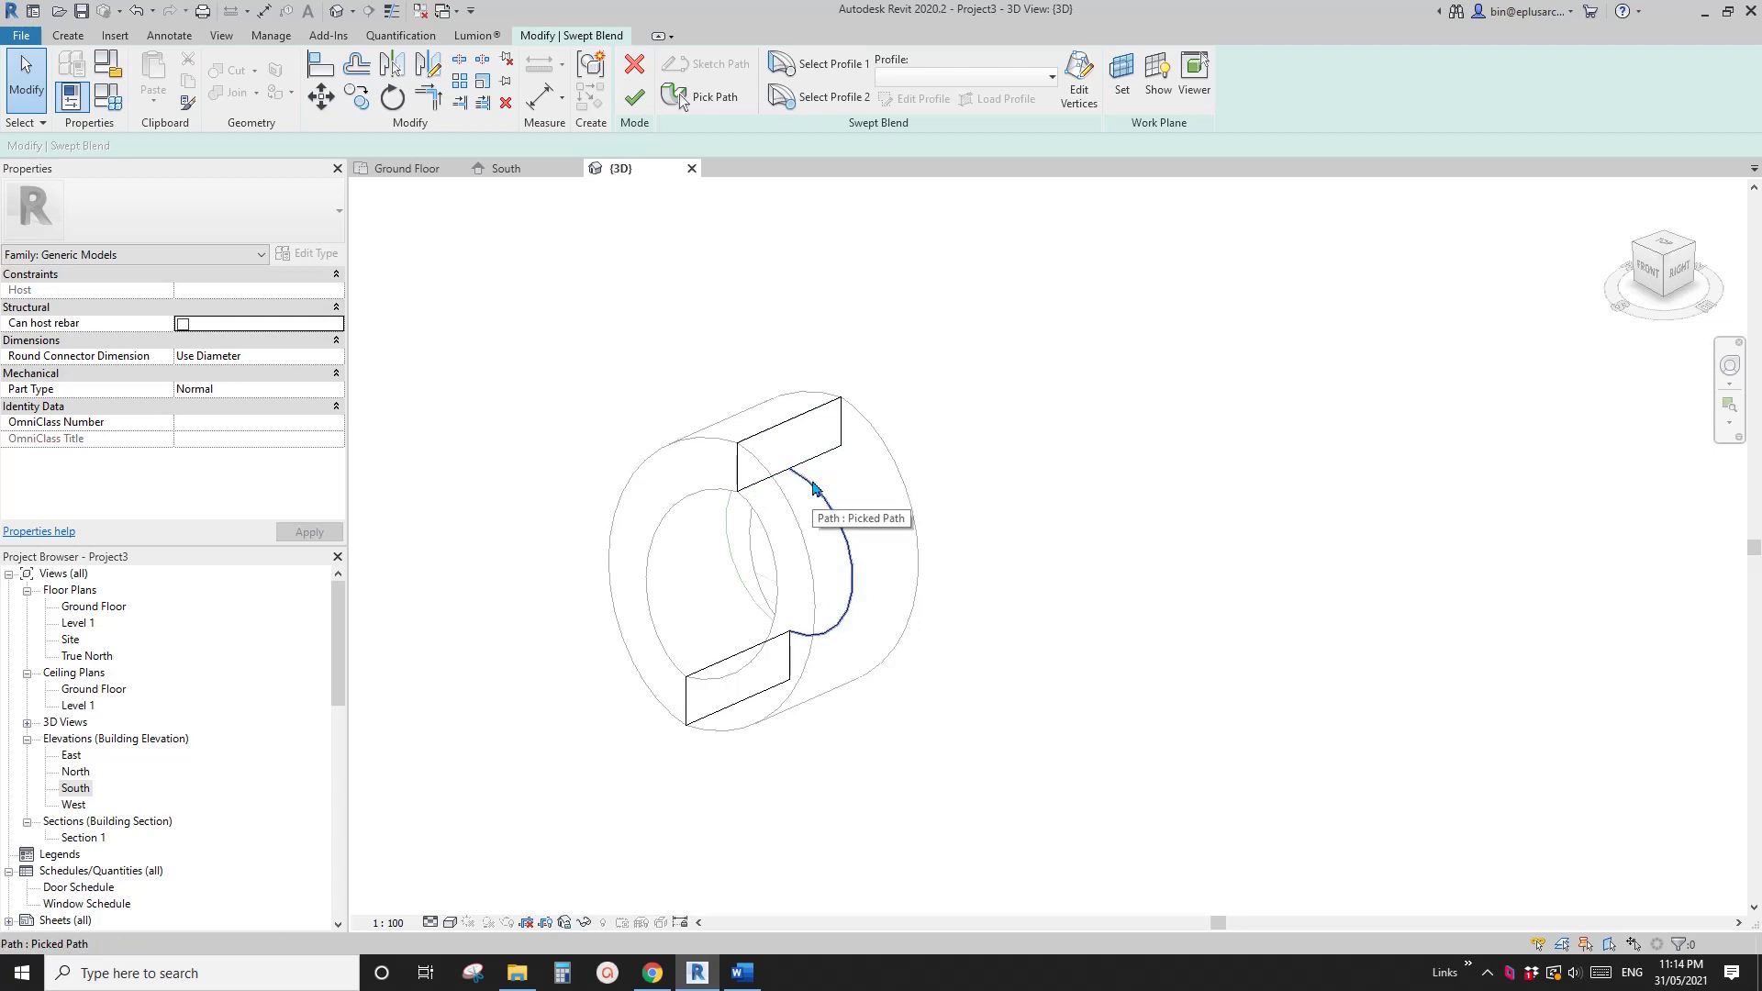
pyautogui.keyDown('shift'); pyautogui.moveTo(843, 589); pyautogui.dragTo(885, 511, button='middle'); pyautogui.keyUp('shift')
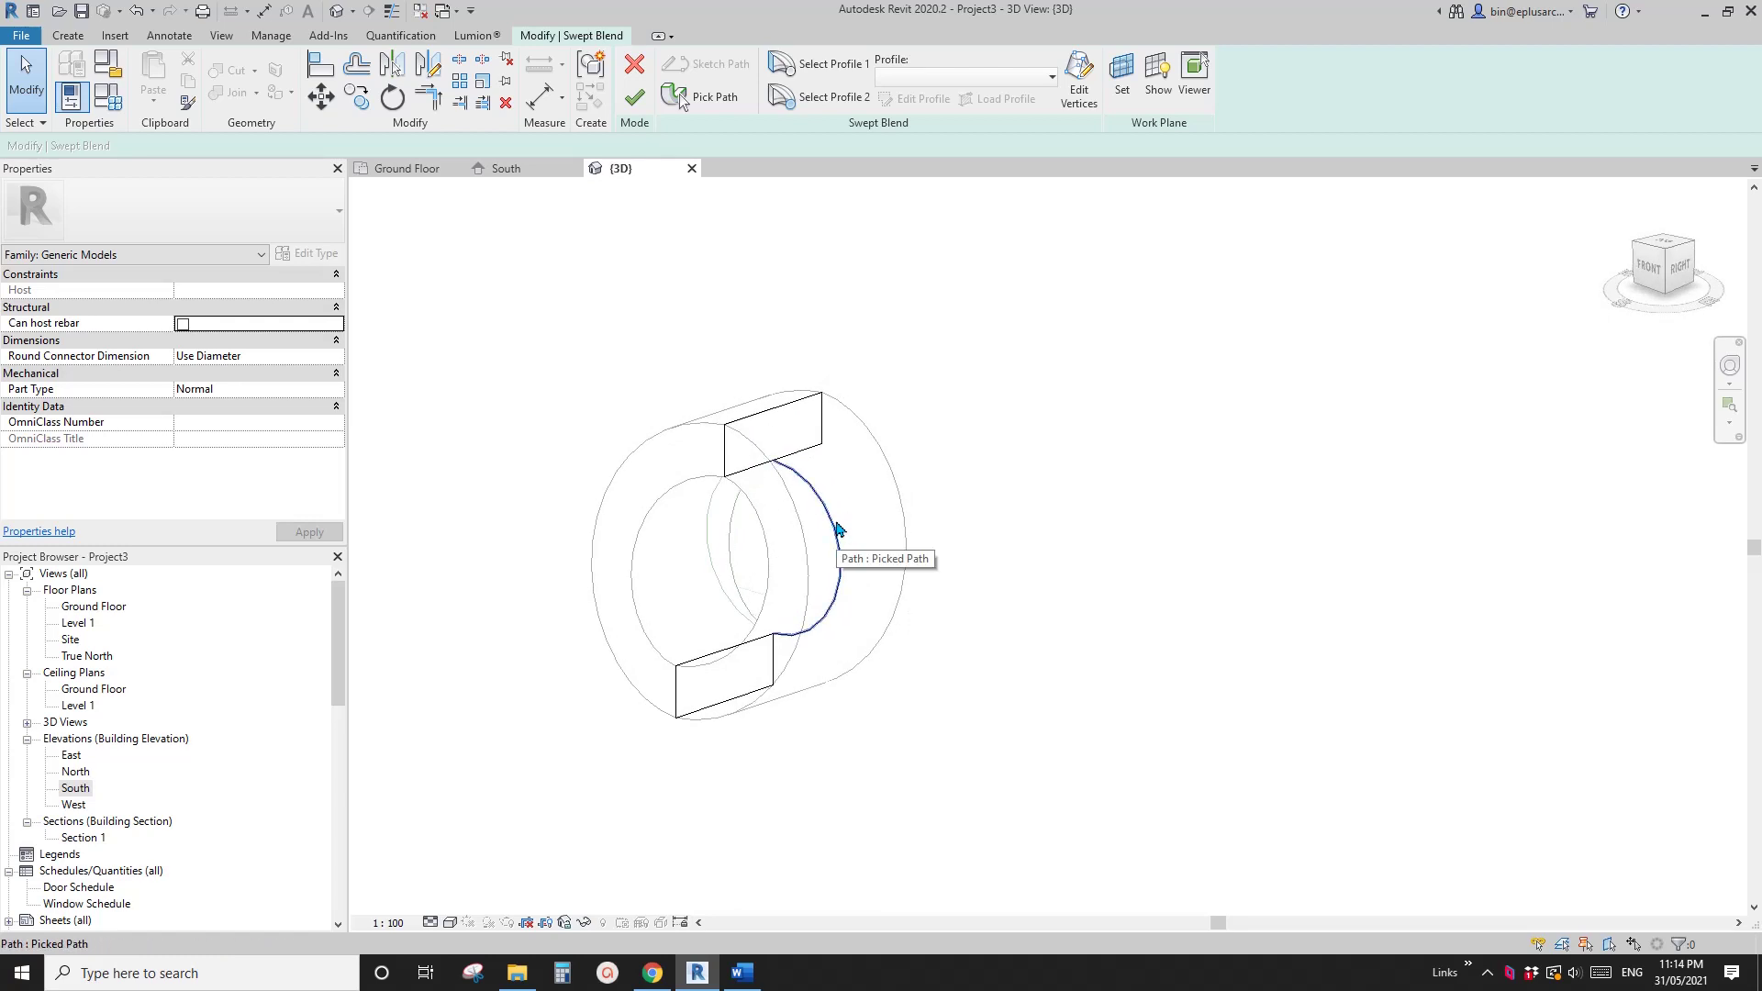
pyautogui.keyDown('shift'); pyautogui.moveTo(807, 520); pyautogui.dragTo(873, 578, button='middle'); pyautogui.keyUp('shift')
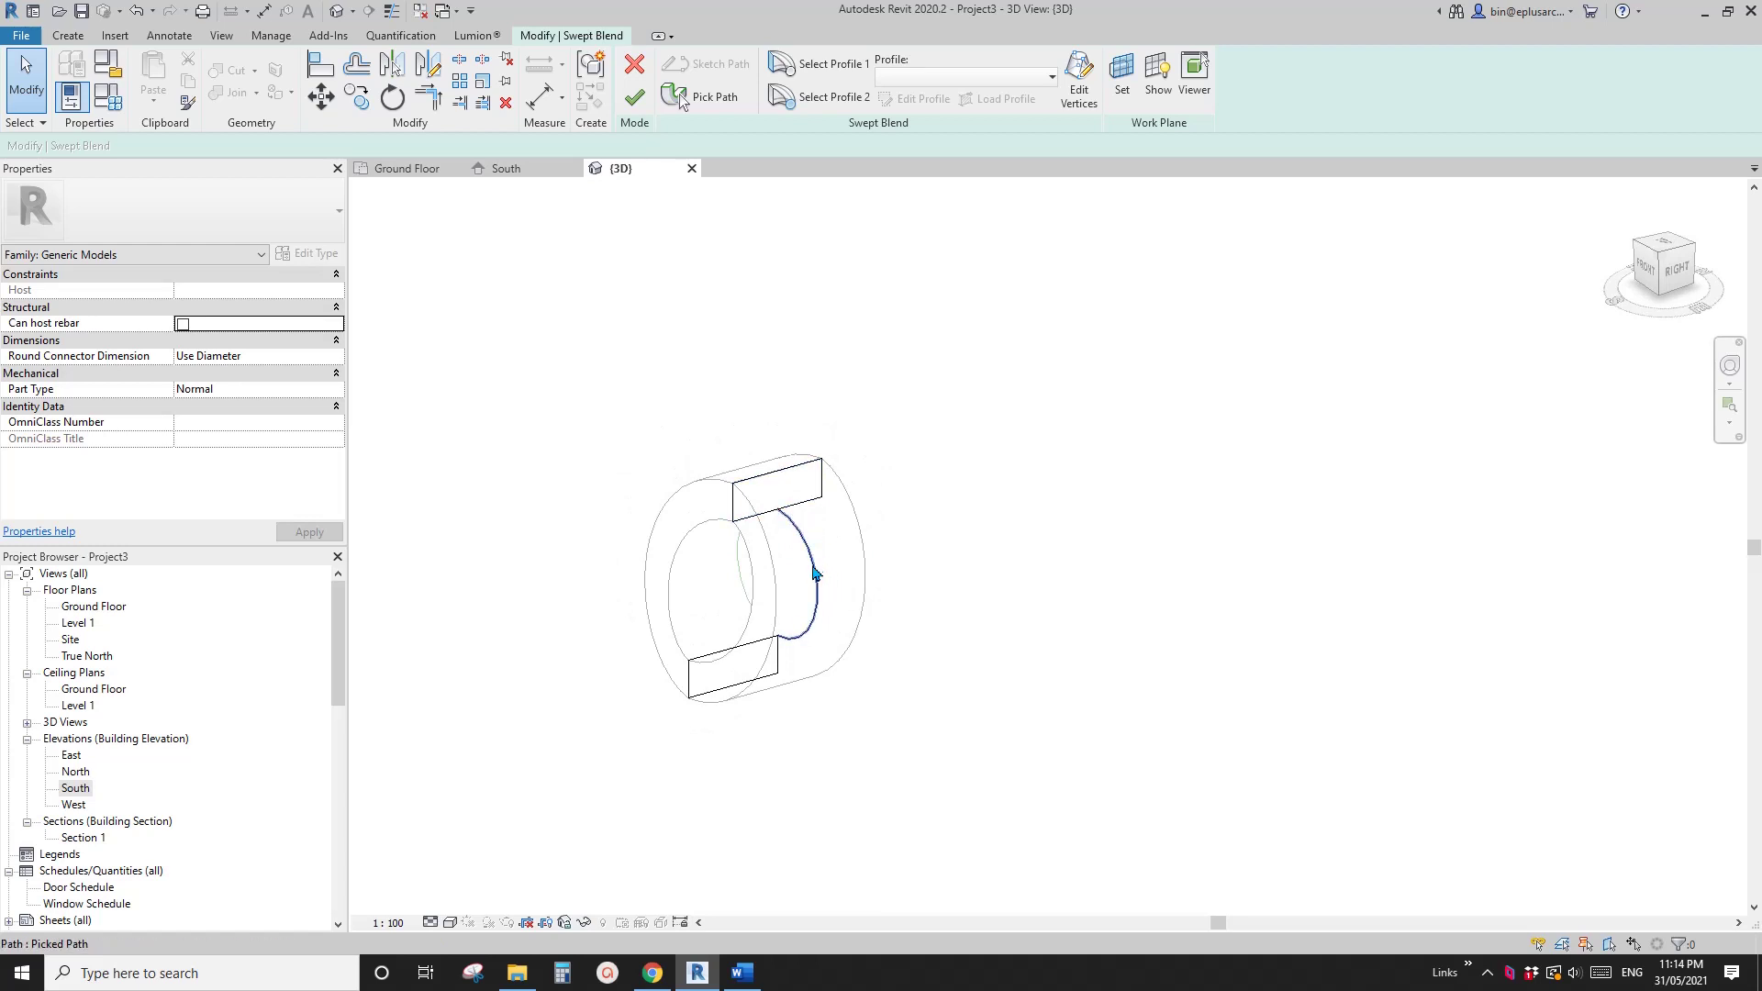
pyautogui.keyDown('shift'); pyautogui.moveTo(786, 533); pyautogui.dragTo(828, 588, button='middle'); pyautogui.keyUp('shift')
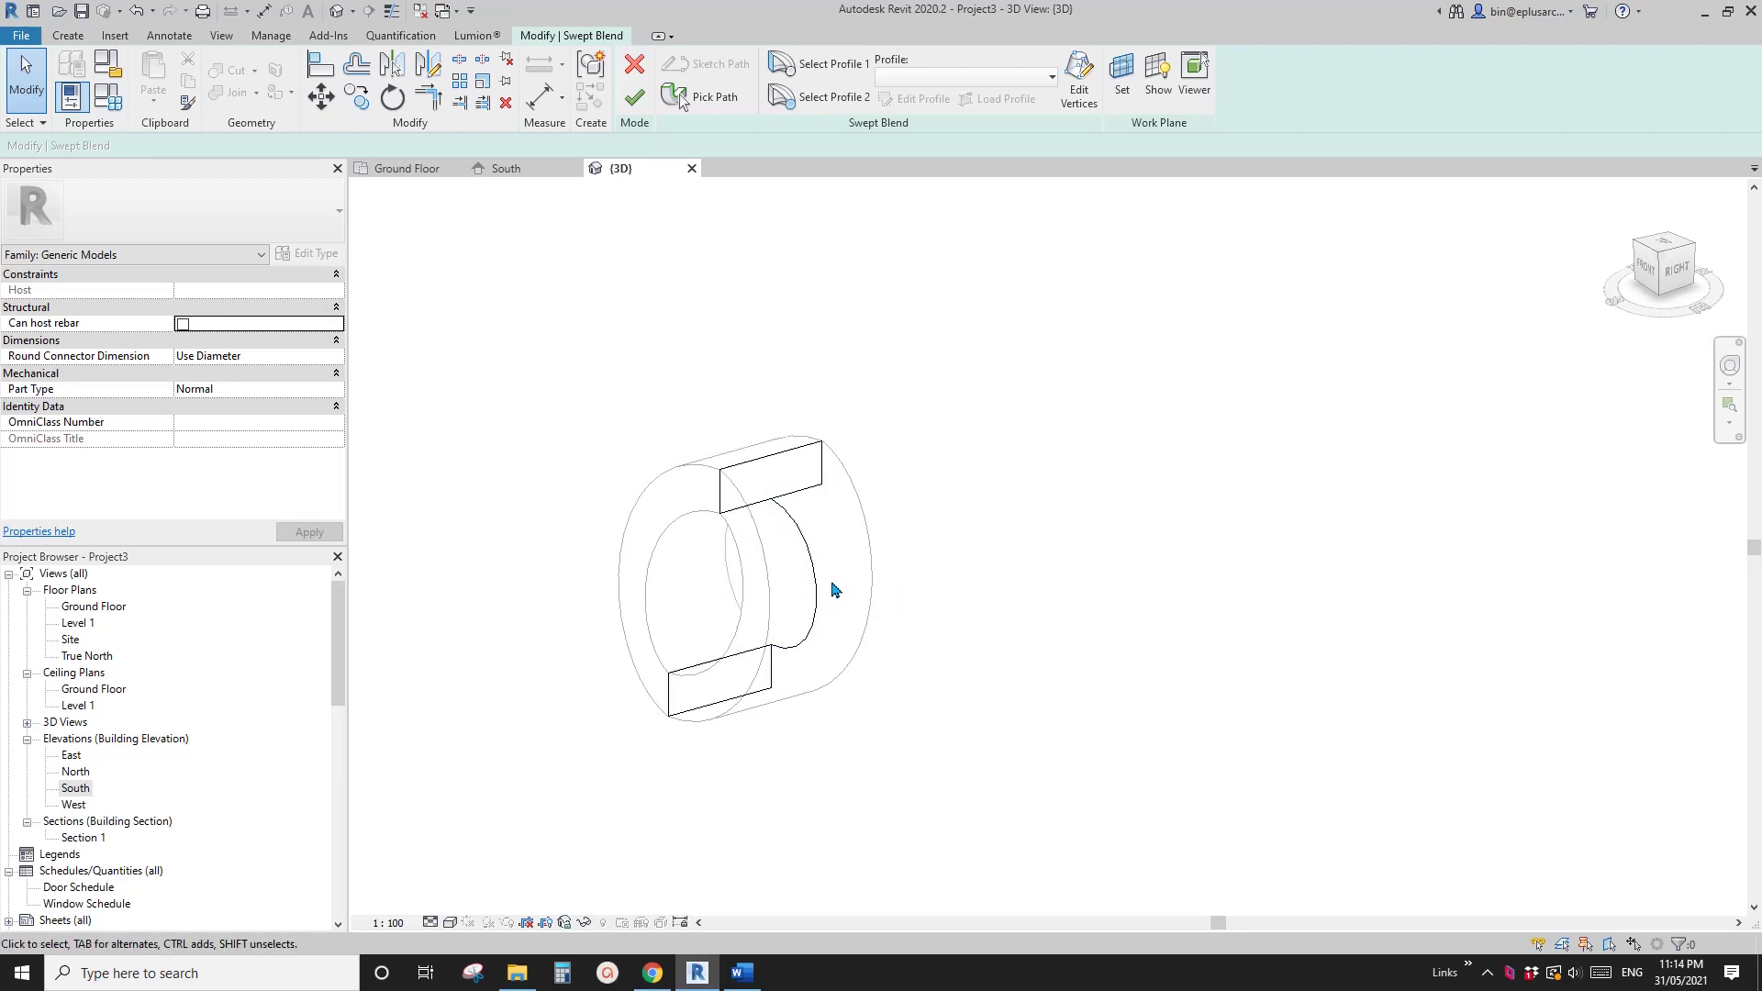
pyautogui.keyDown('shift'); pyautogui.moveTo(835, 589); pyautogui.dragTo(850, 642, button='middle'); pyautogui.keyUp('shift')
pyautogui.click(820, 580)
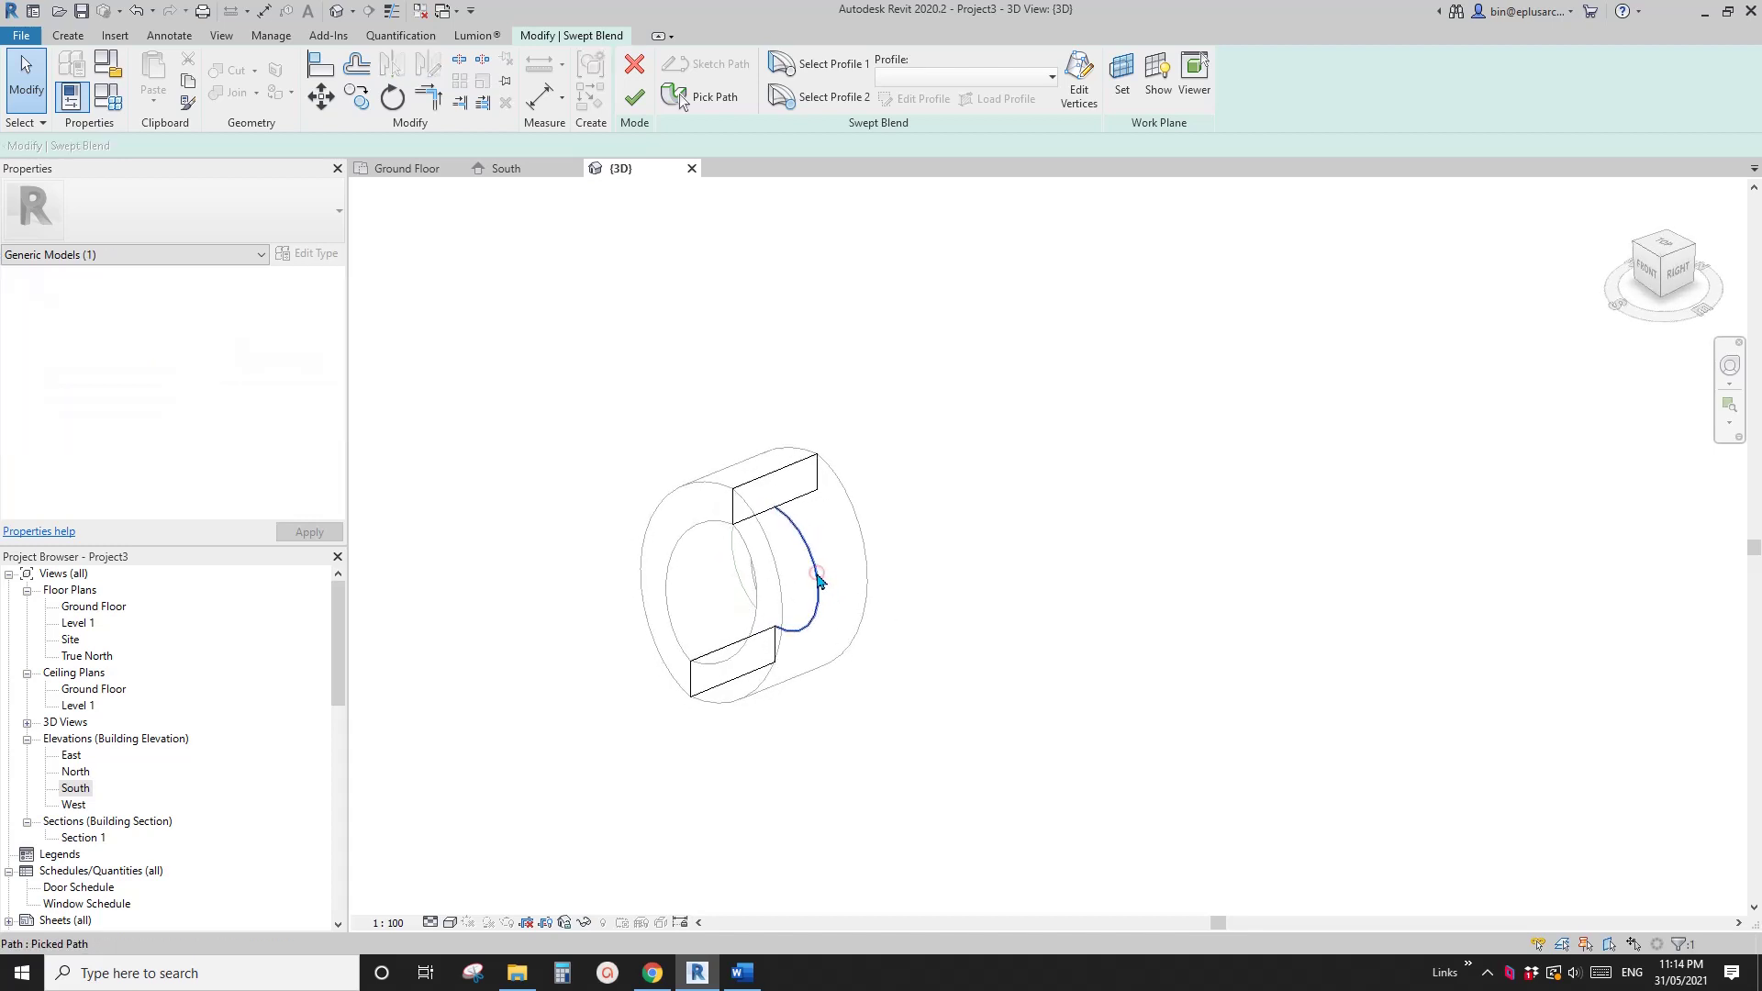
pyautogui.scroll(1, 846, 550)
pyautogui.moveTo(825, 564); pyautogui.dragTo(822, 578, button='middle')
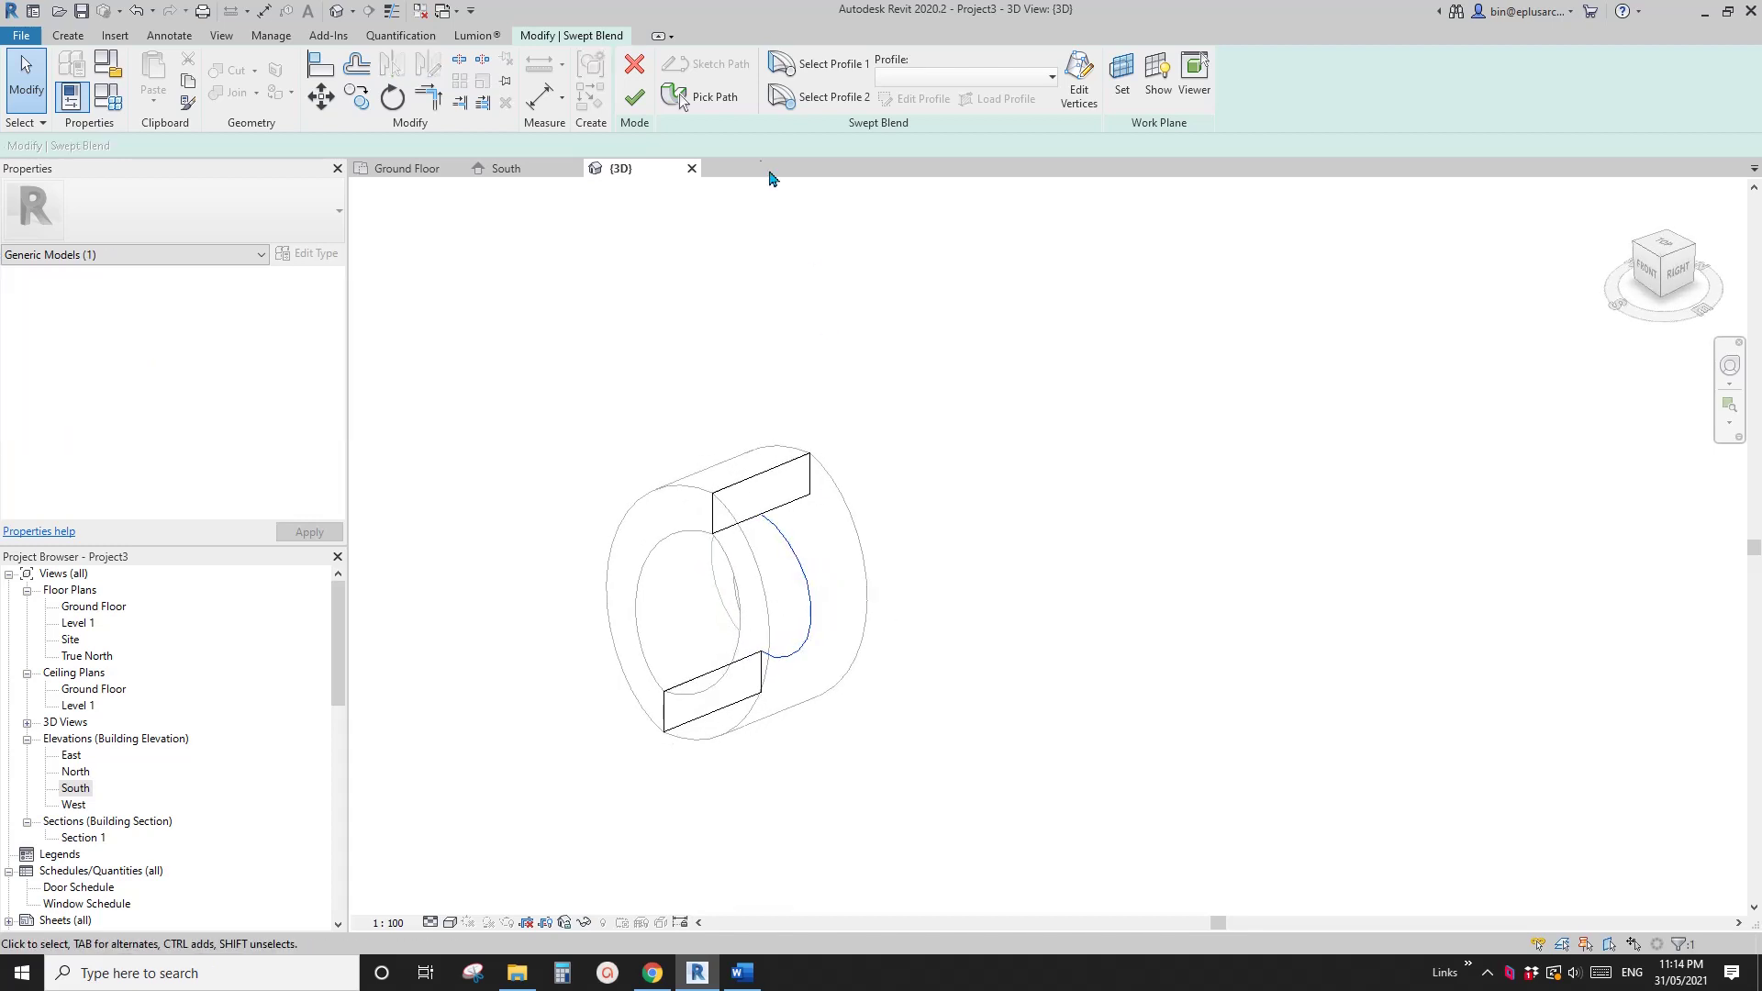
# Step: Replace the mirrored swept blend's path by deleting it, picking the same half of the circular model line again, and finish the path
pyautogui.click(702, 95)
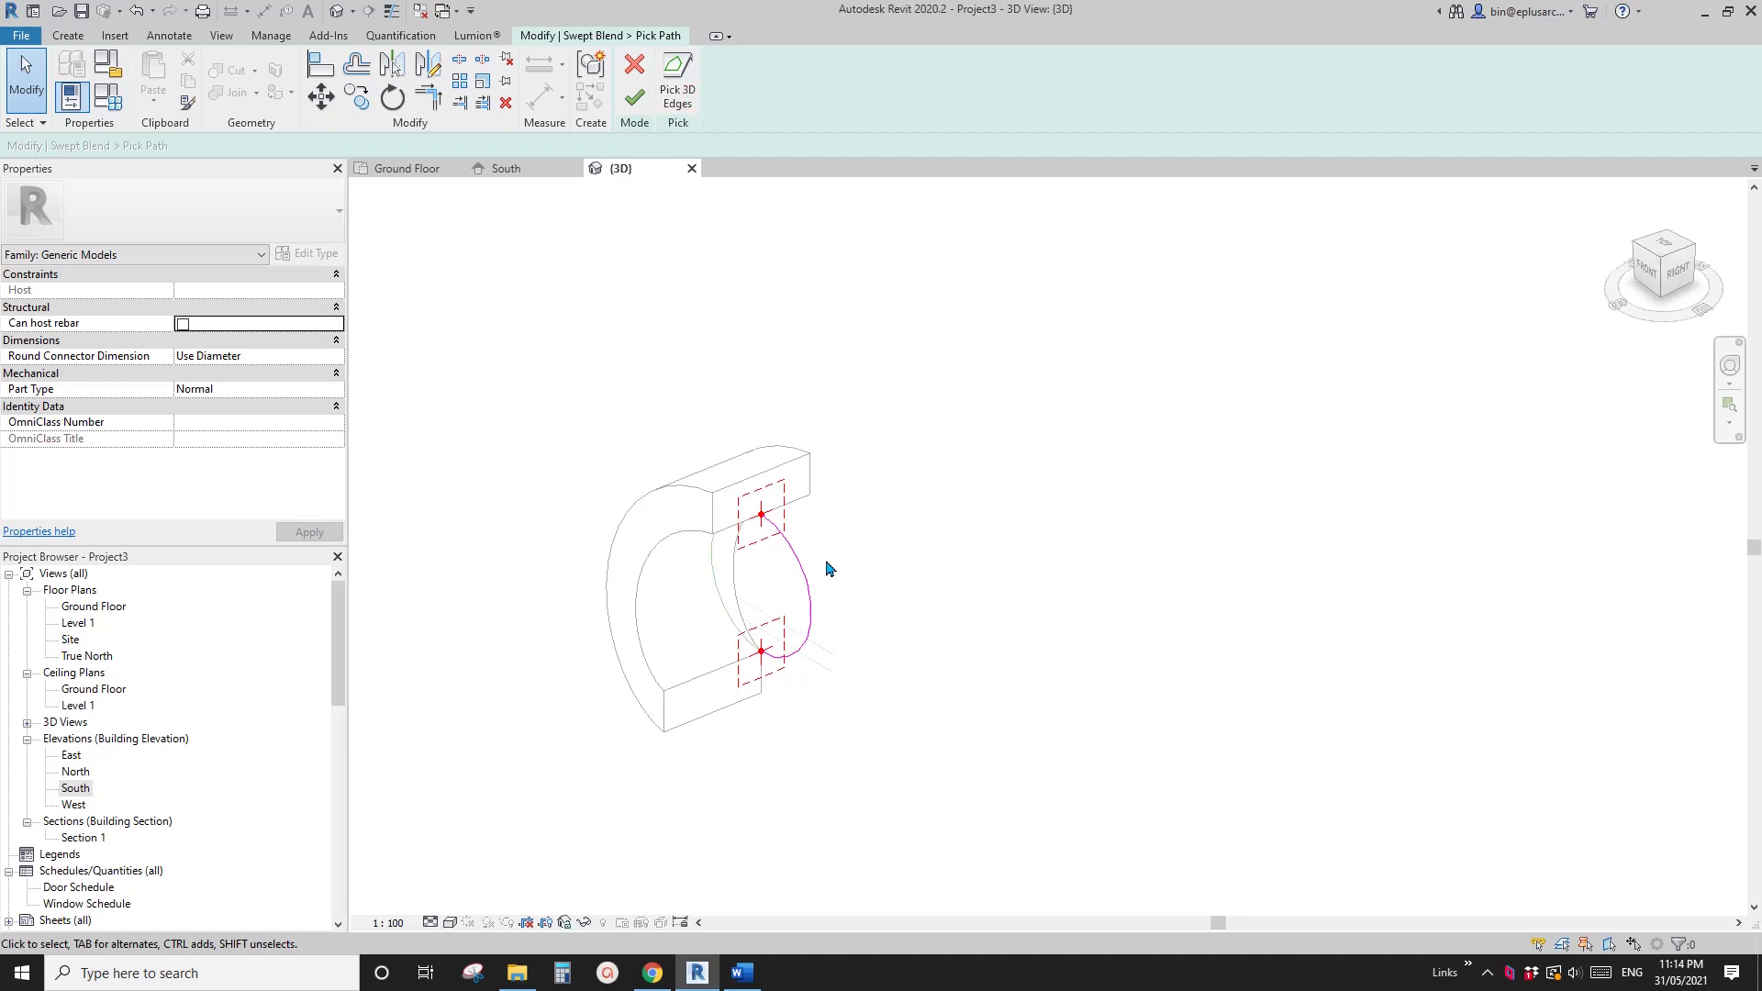
pyautogui.click(804, 575)
pyautogui.press('Delete')
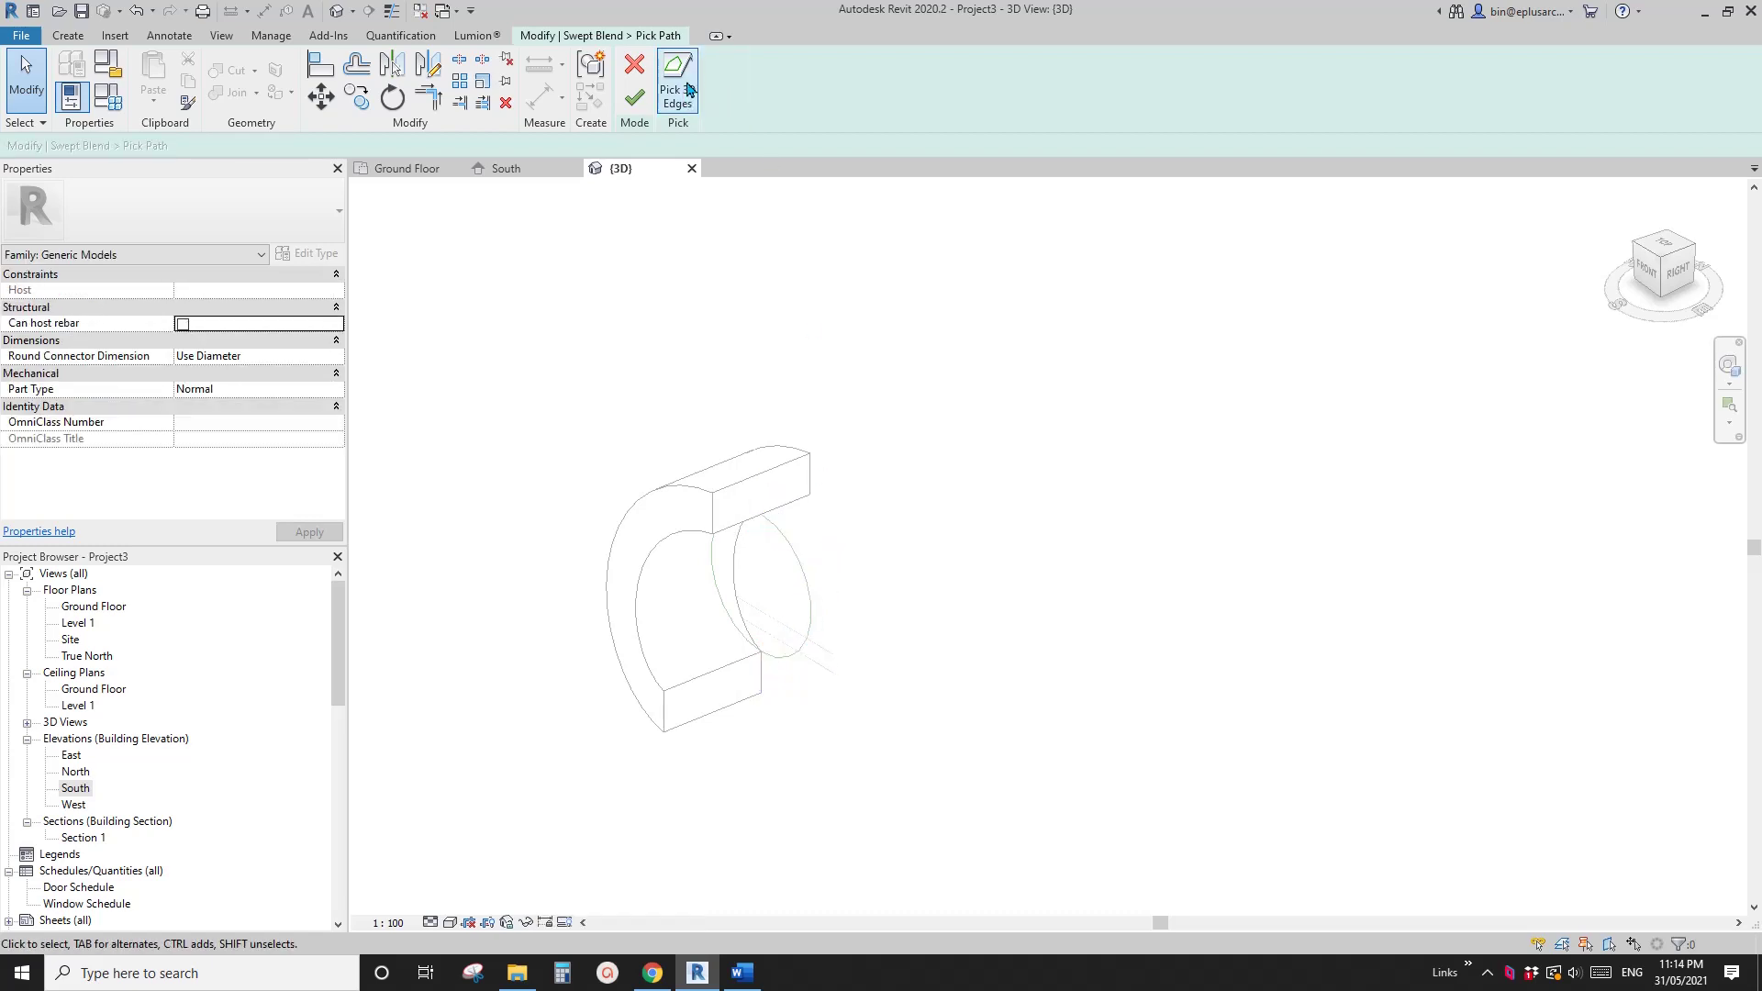
pyautogui.click(691, 89)
pyautogui.click(805, 578)
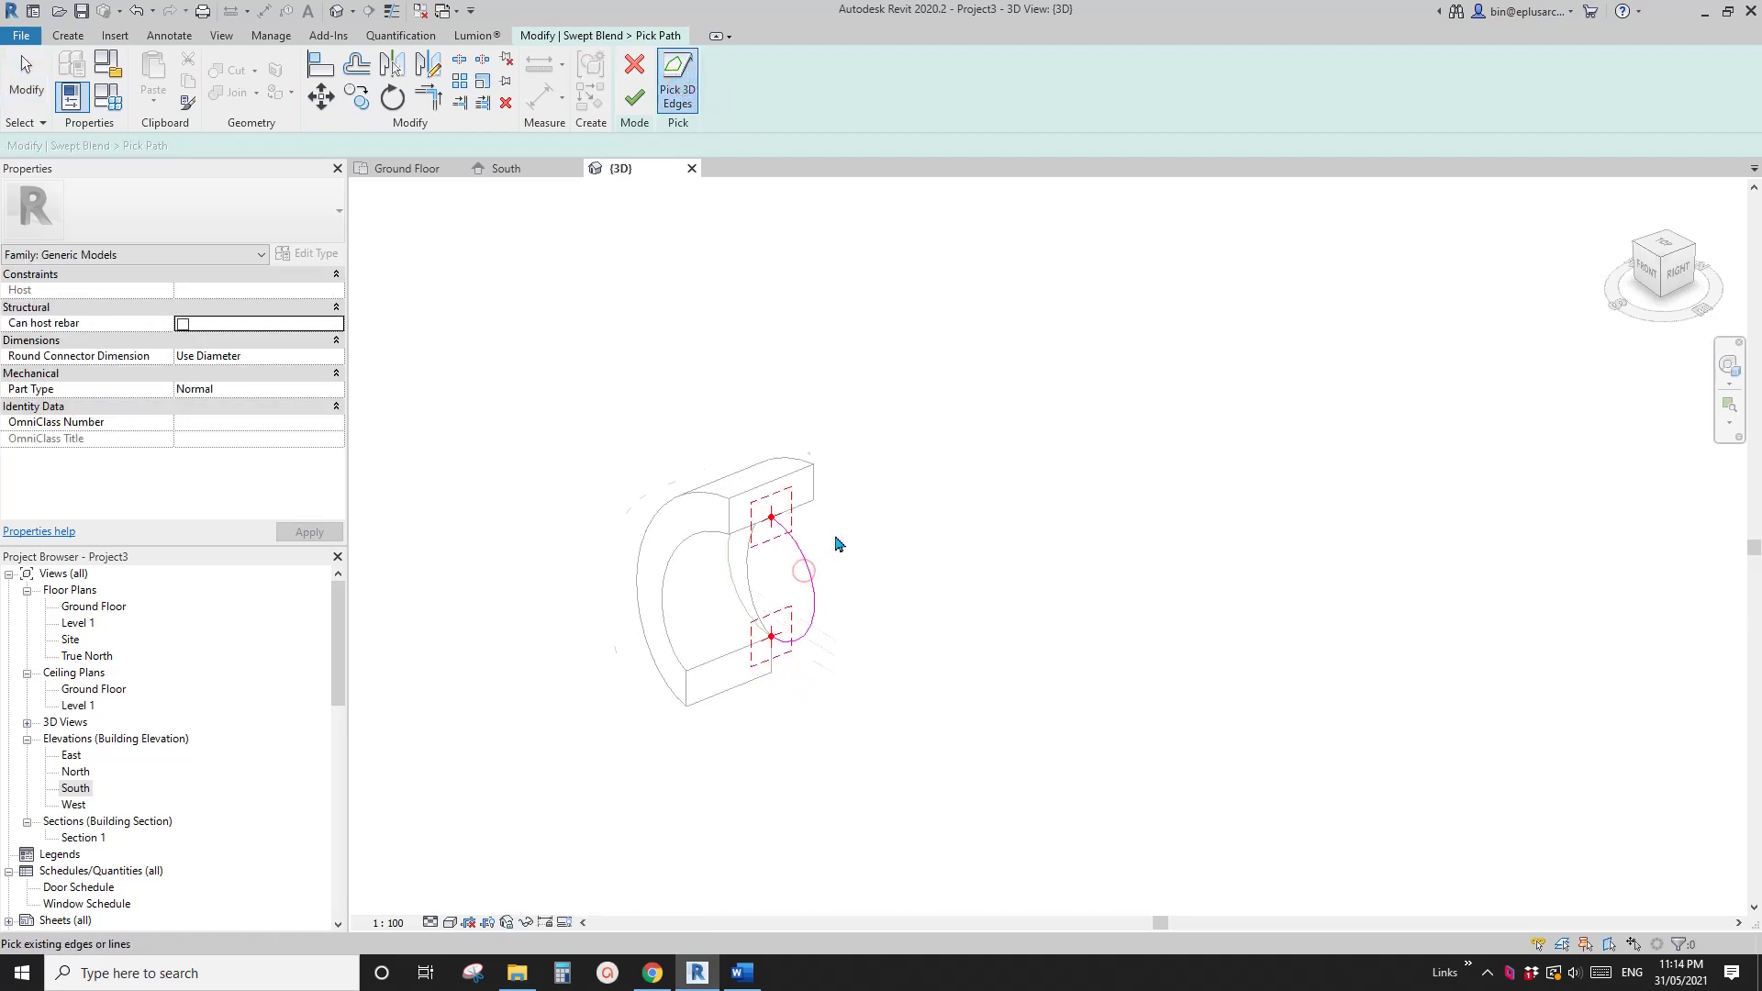
pyautogui.scroll(2, 805, 585)
pyautogui.moveTo(804, 581); pyautogui.dragTo(816, 582, button='middle')
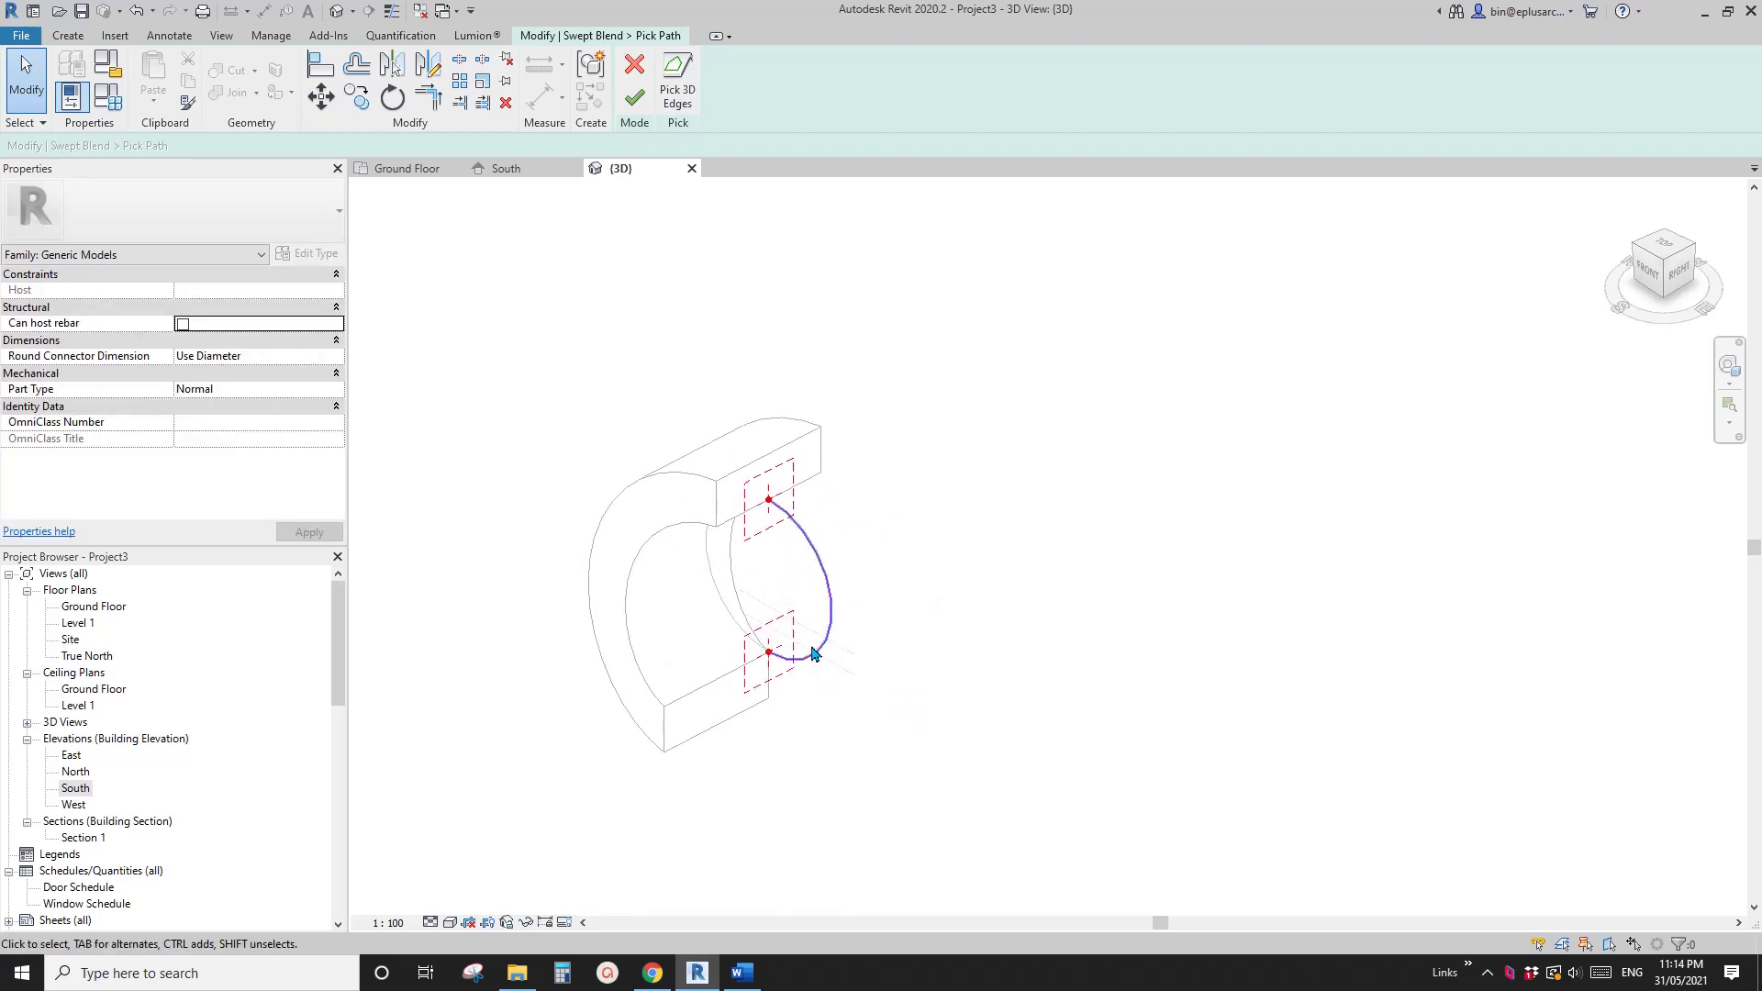
pyautogui.keyDown('shift'); pyautogui.moveTo(835, 571); pyautogui.dragTo(807, 484, button='middle'); pyautogui.keyUp('shift')
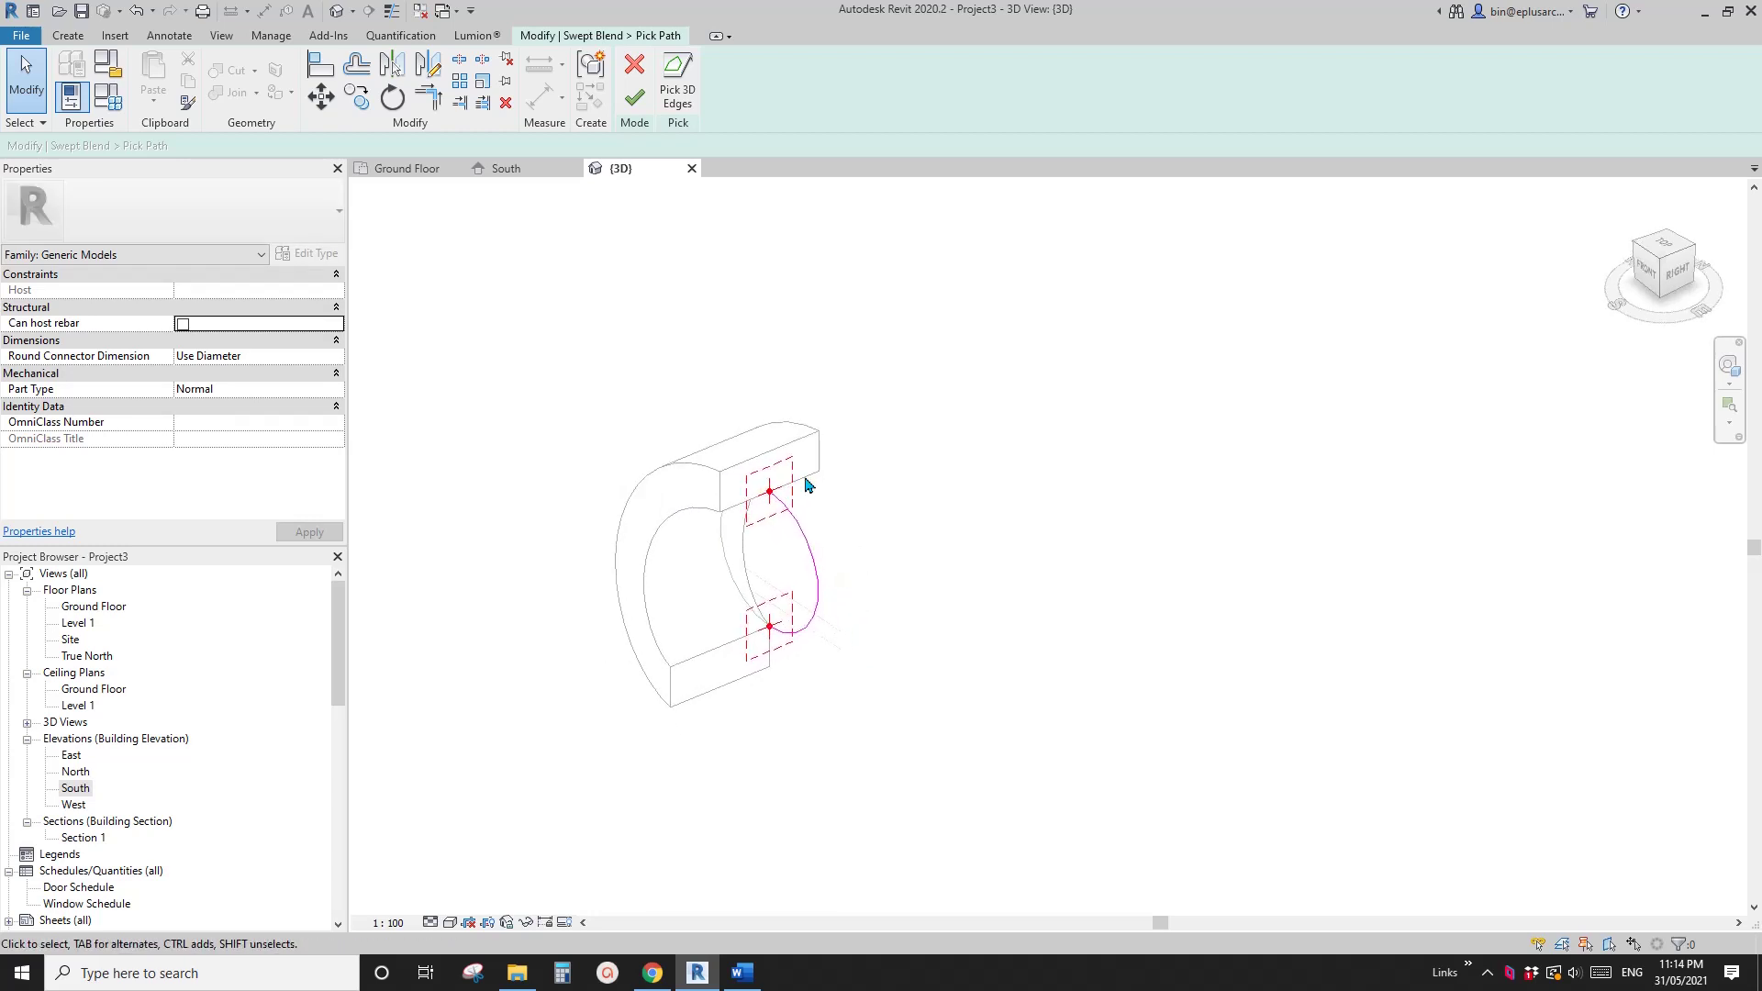
pyautogui.click(635, 98)
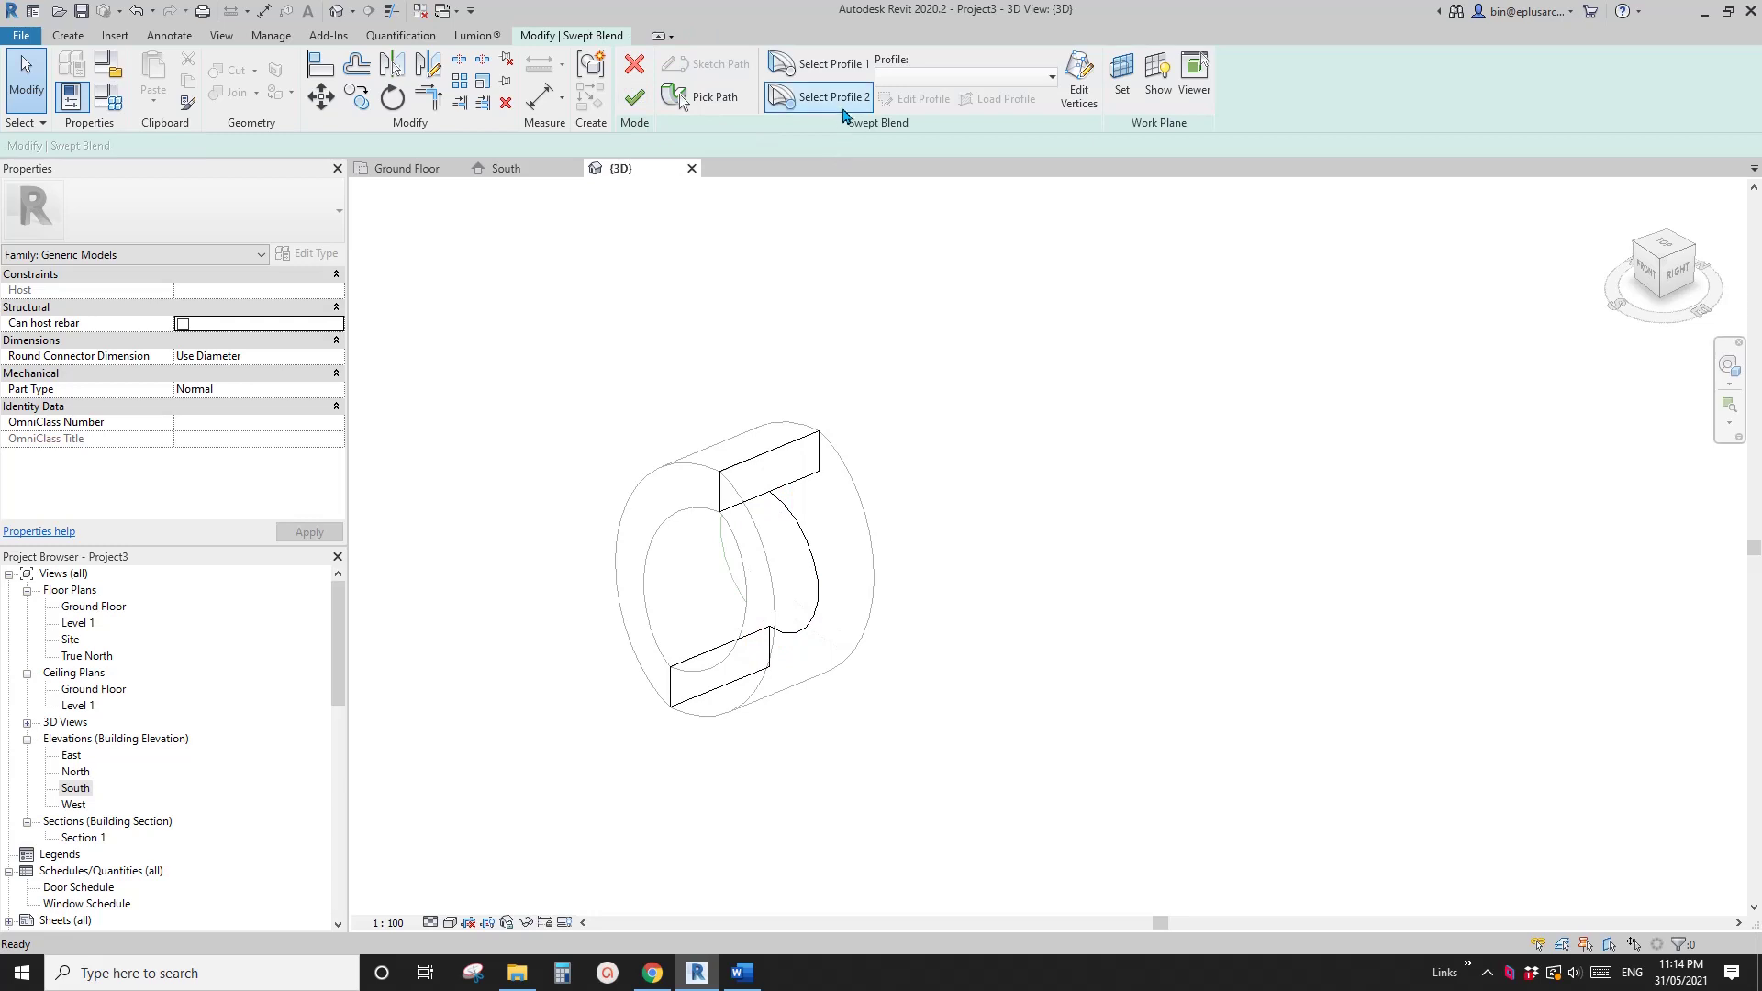
# Step: Select profile 1 and profile 2 in turn and examine where each sits on the path
pyautogui.keyDown('shift'); pyautogui.moveTo(848, 517); pyautogui.dragTo(789, 468, button='middle'); pyautogui.keyUp('shift')
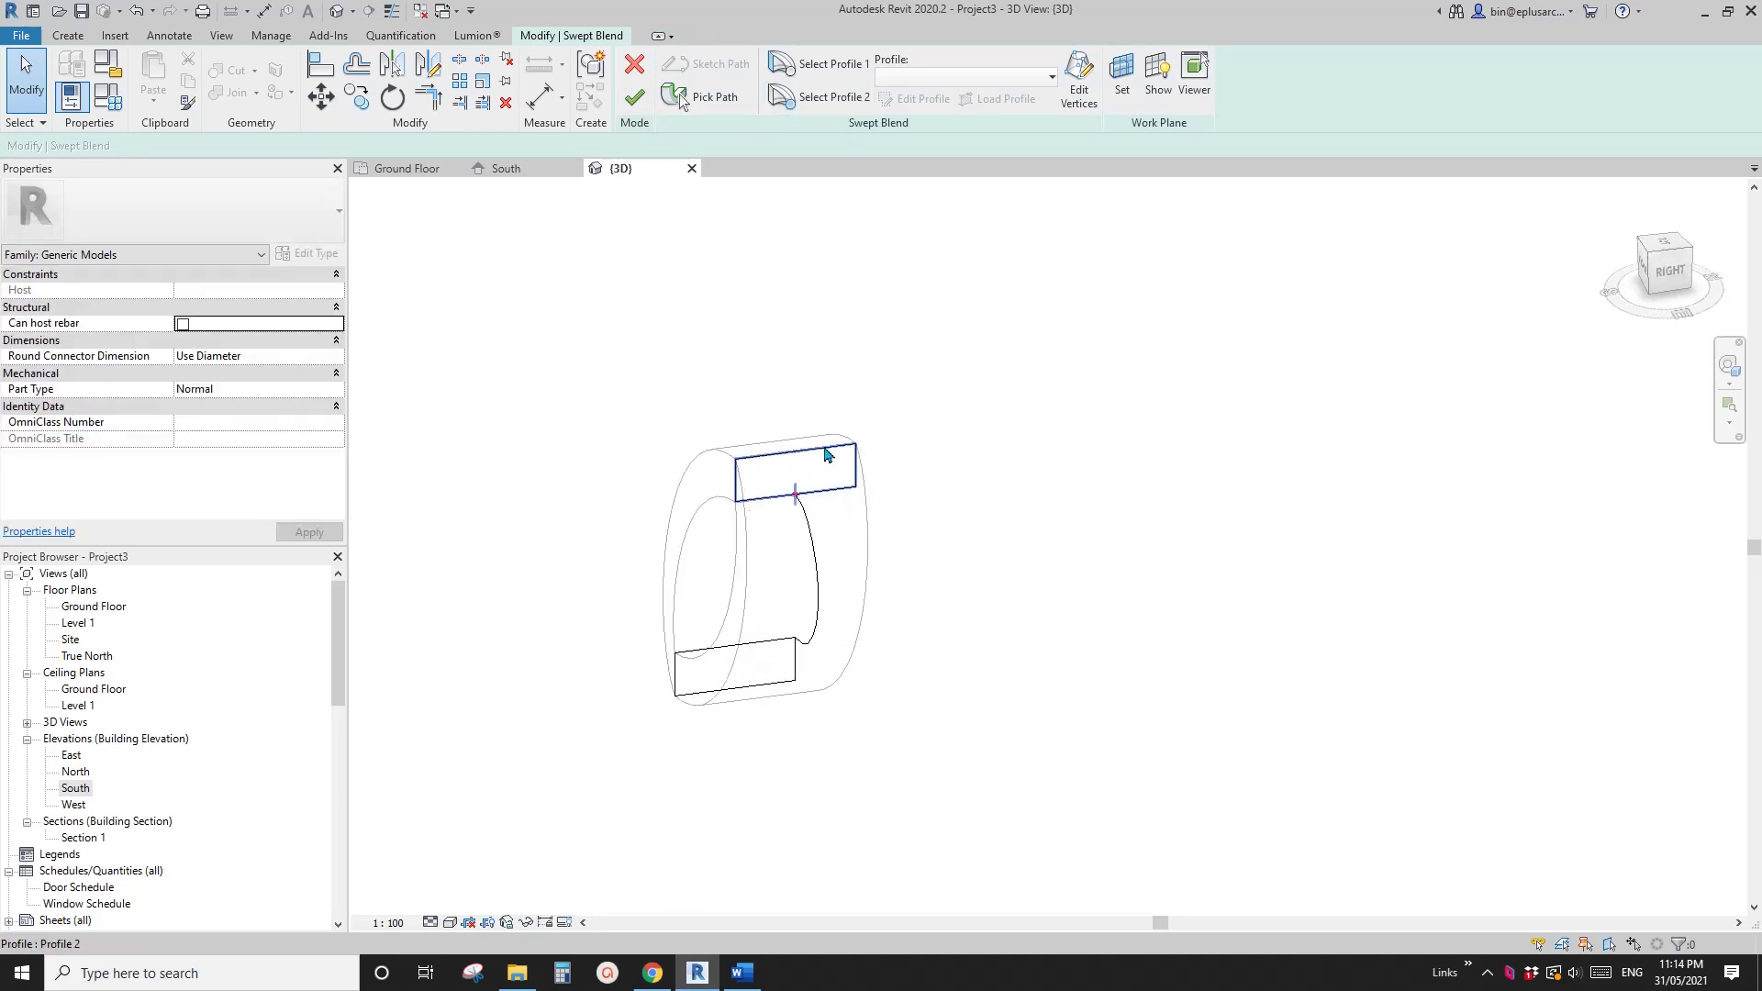
pyautogui.keyDown('shift'); pyautogui.moveTo(761, 485); pyautogui.dragTo(849, 407, button='middle'); pyautogui.keyUp('shift')
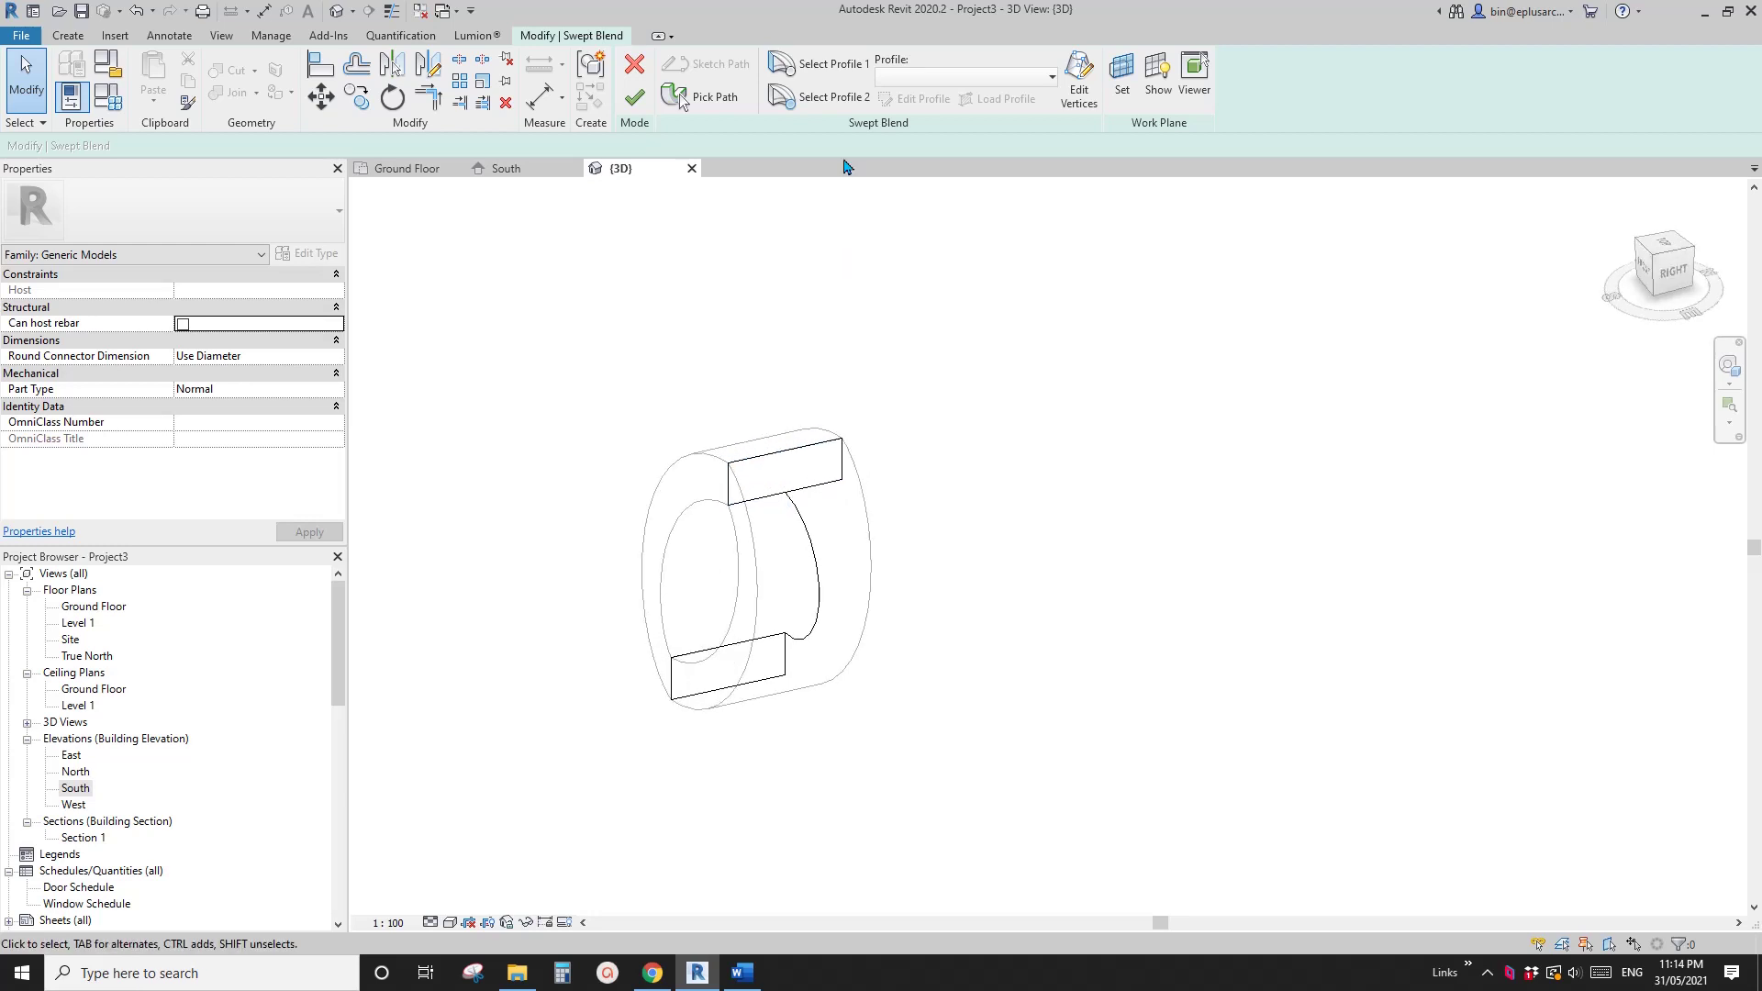
pyautogui.click(835, 74)
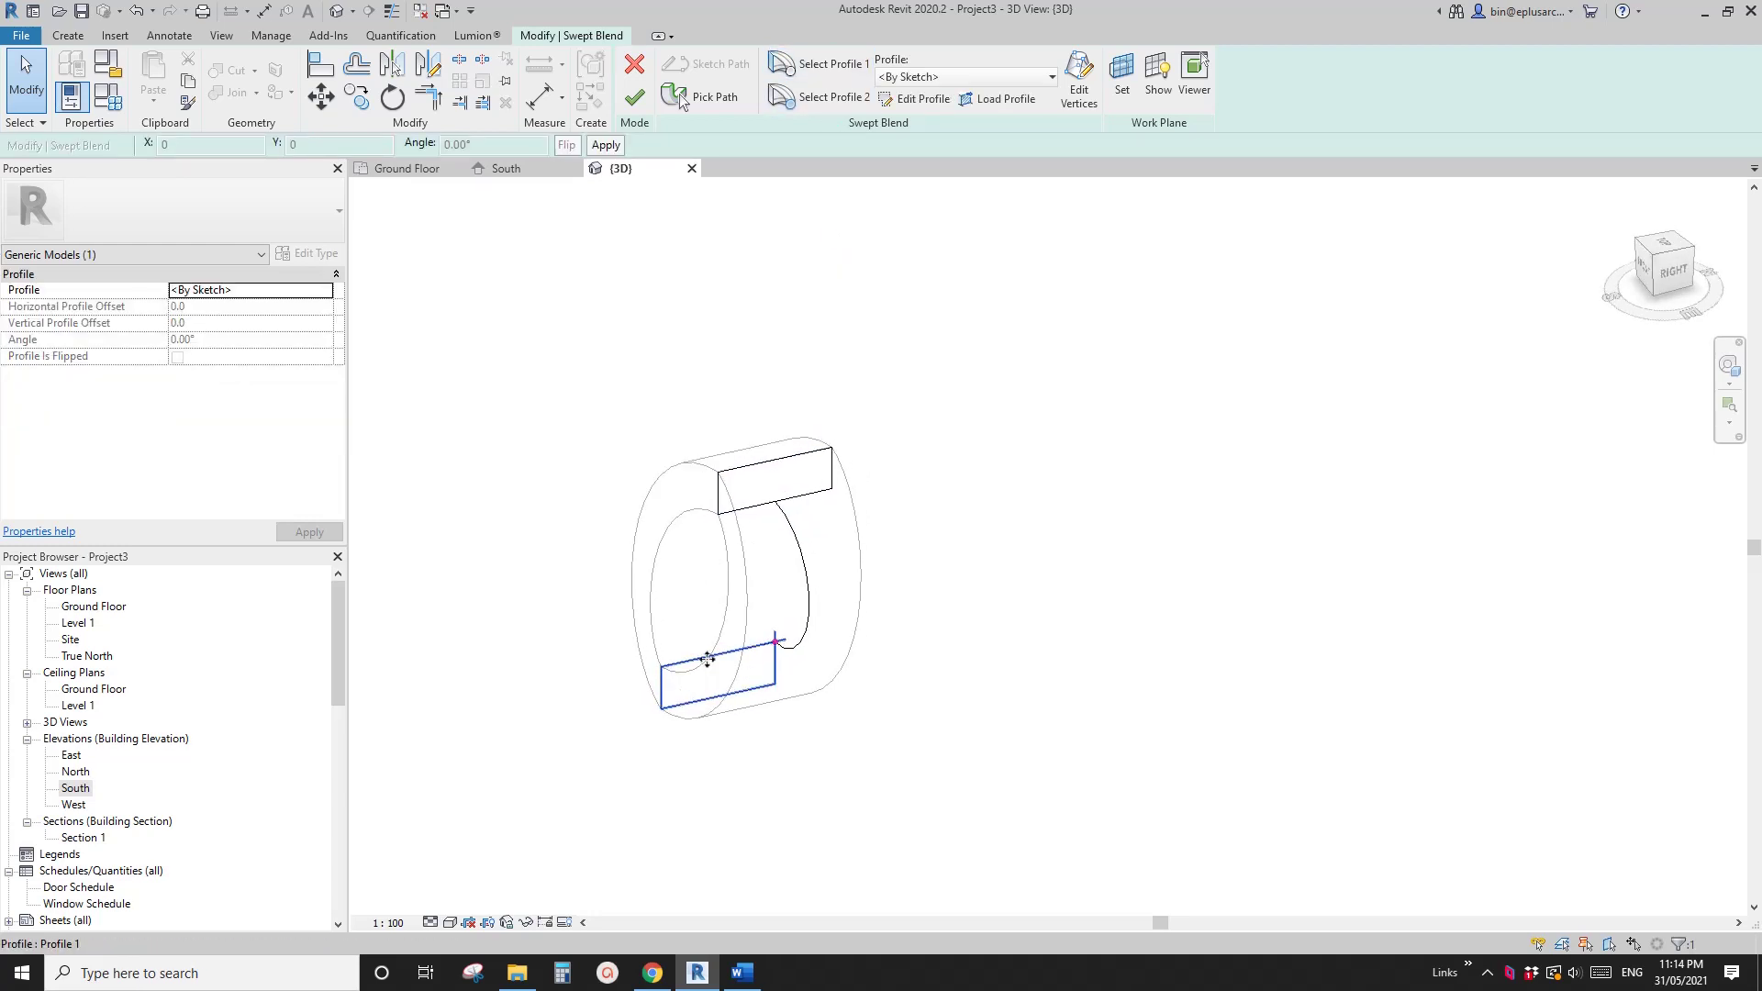
pyautogui.keyDown('shift'); pyautogui.moveTo(697, 661); pyautogui.dragTo(750, 689, button='middle'); pyautogui.keyUp('shift')
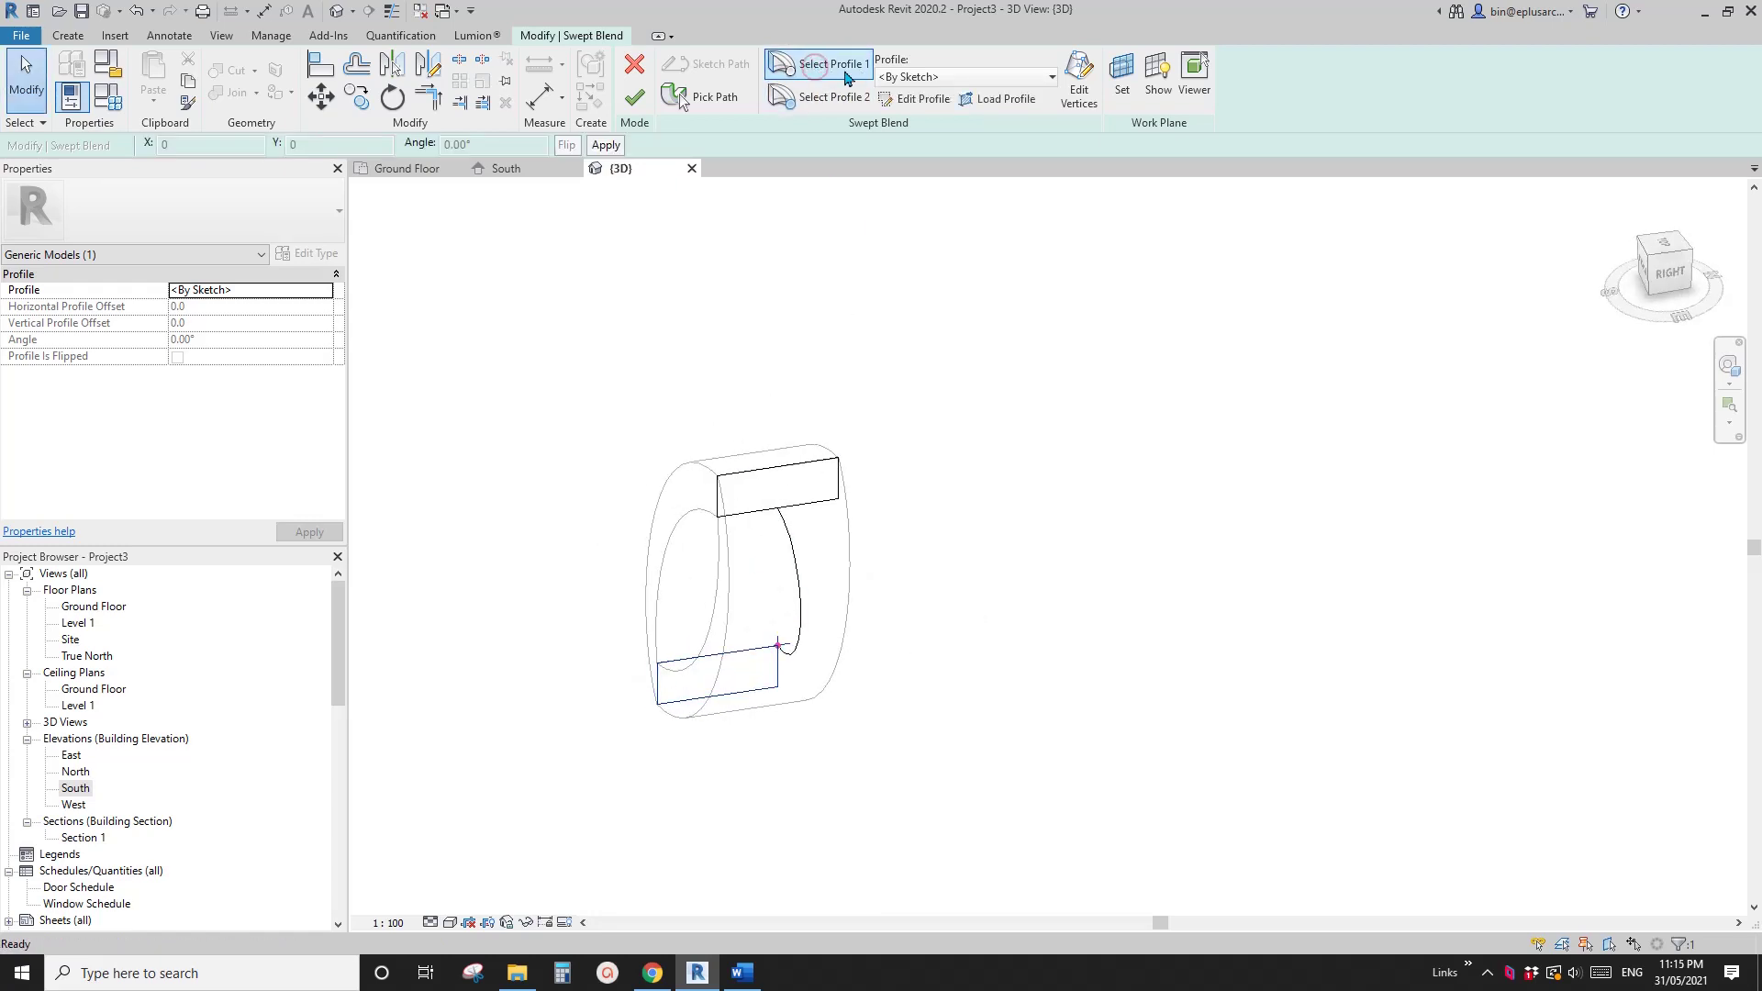
pyautogui.click(837, 103)
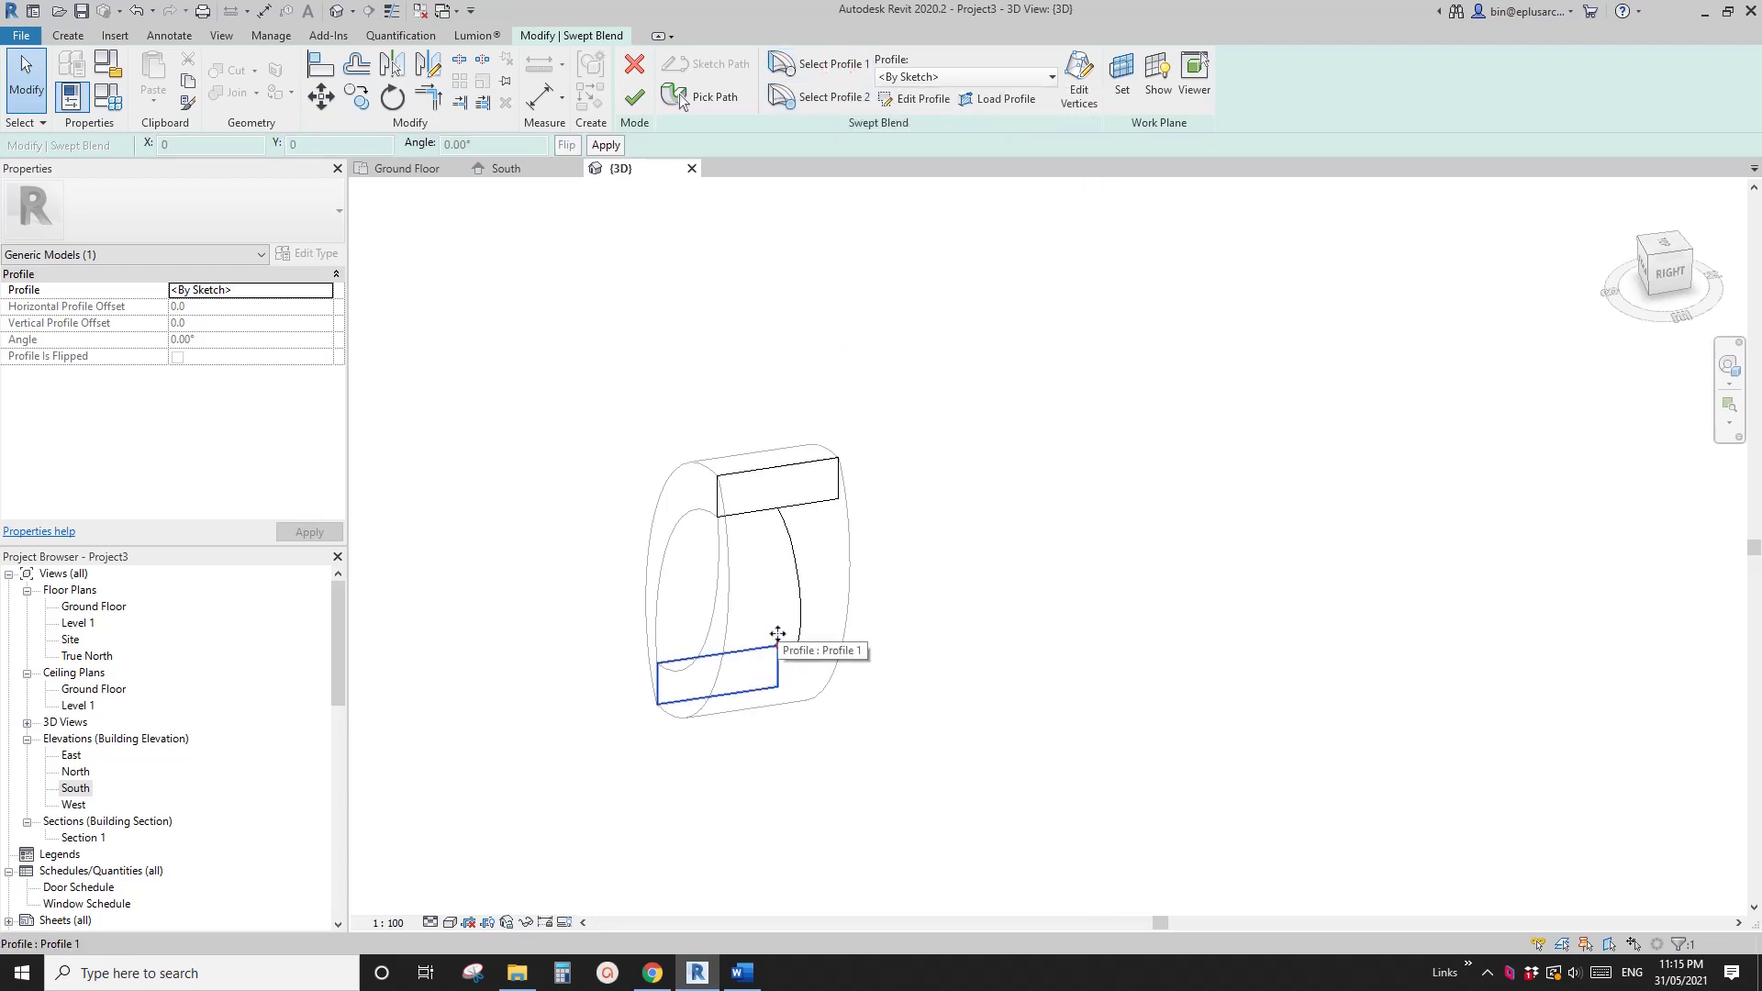
pyautogui.click(826, 99)
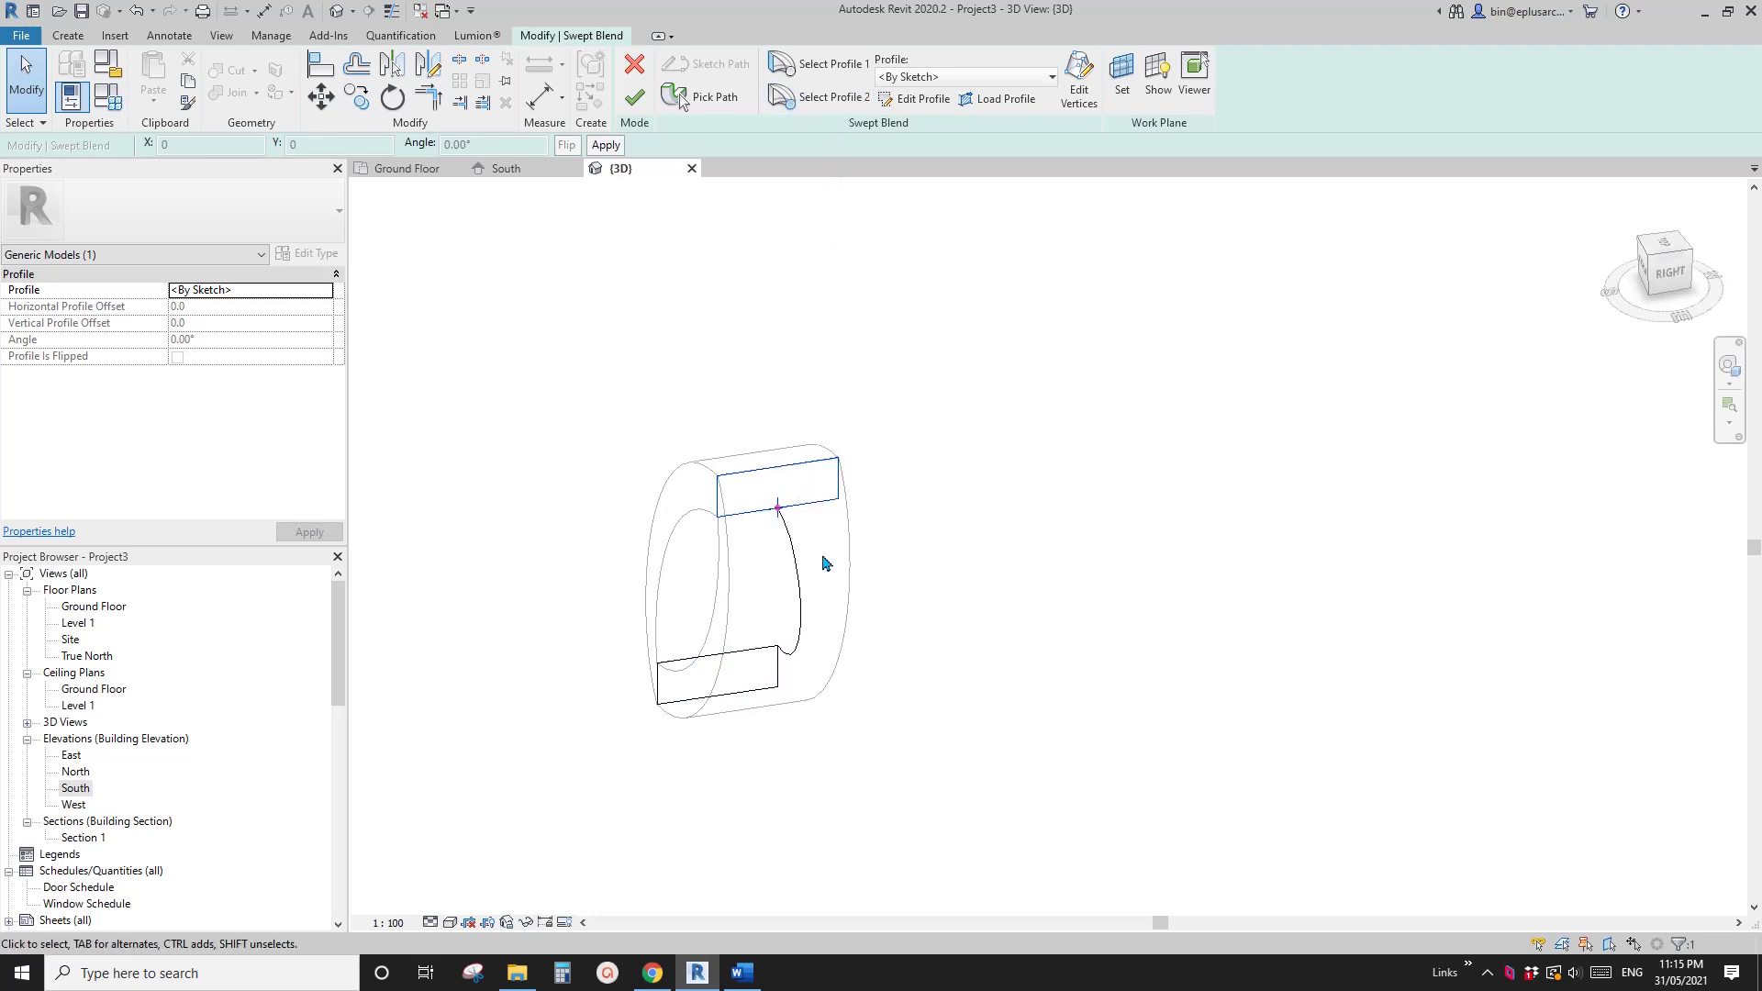
# Step: Move profile 1's rectangle sideways so its far upper corner sits on the path's lower endpoint, and finish the swept blend
pyautogui.click(821, 66)
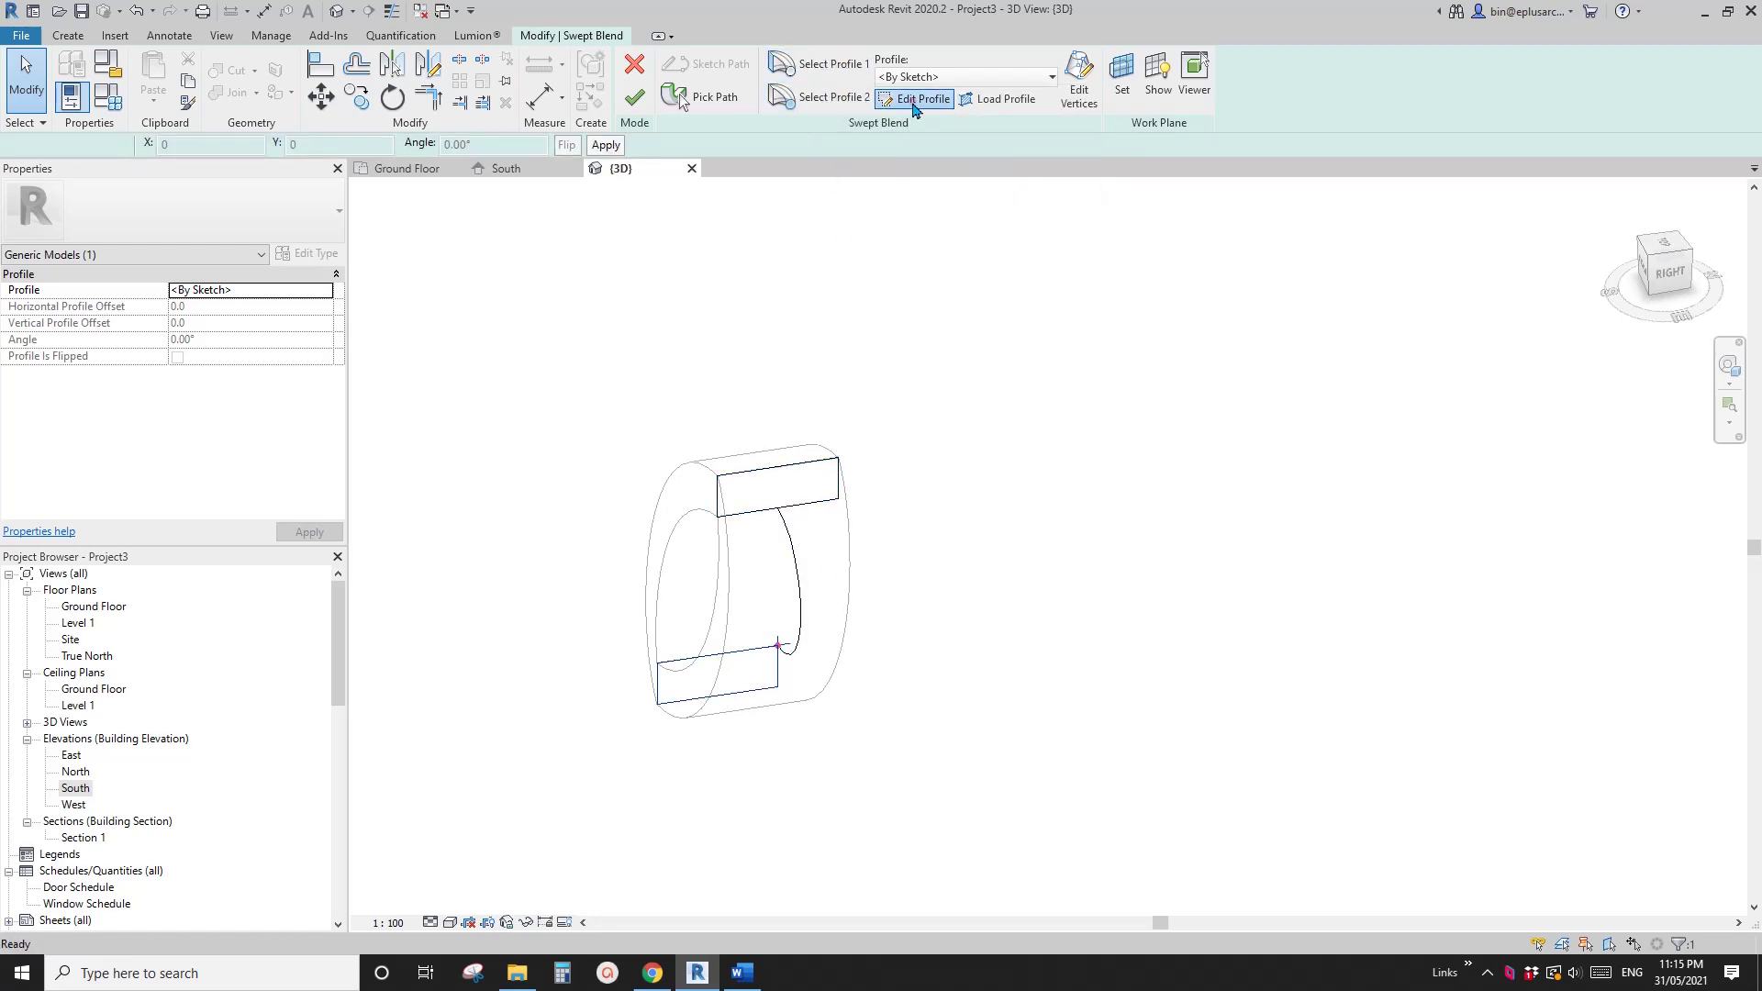
pyautogui.click(888, 107)
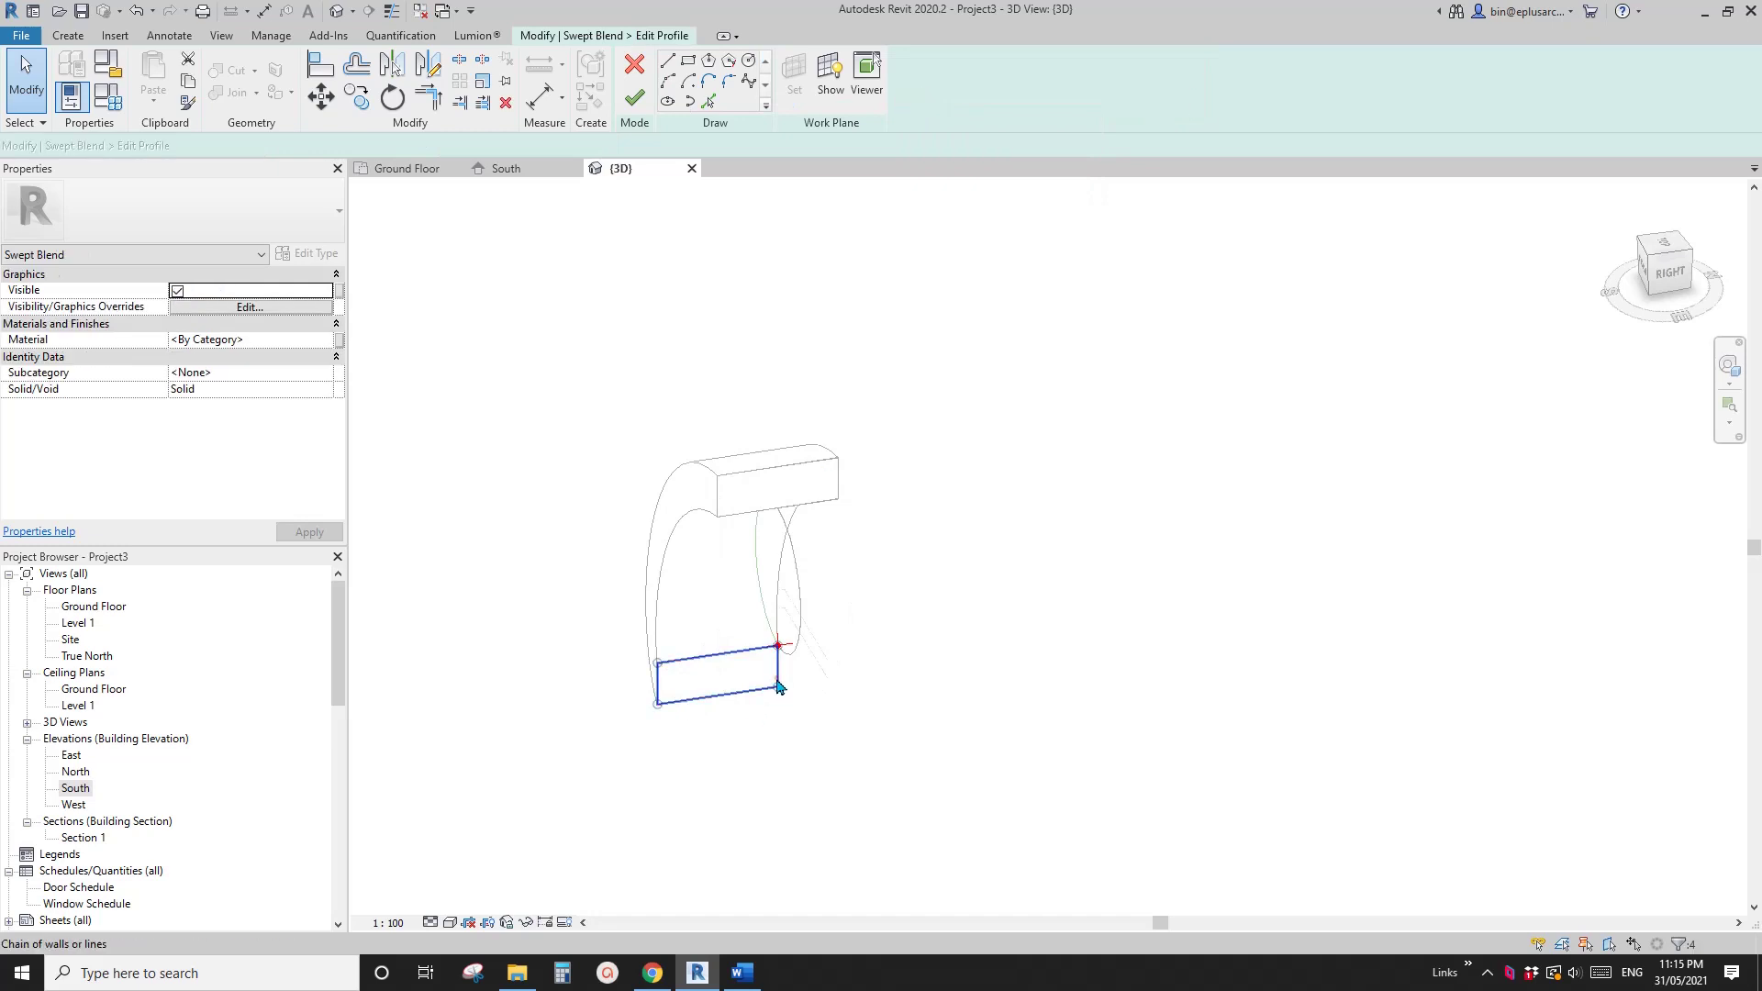
pyautogui.moveTo(787, 694); pyautogui.dragTo(778, 697, button='middle')
pyautogui.press('m')
pyautogui.press('v')
pyautogui.click(649, 665)
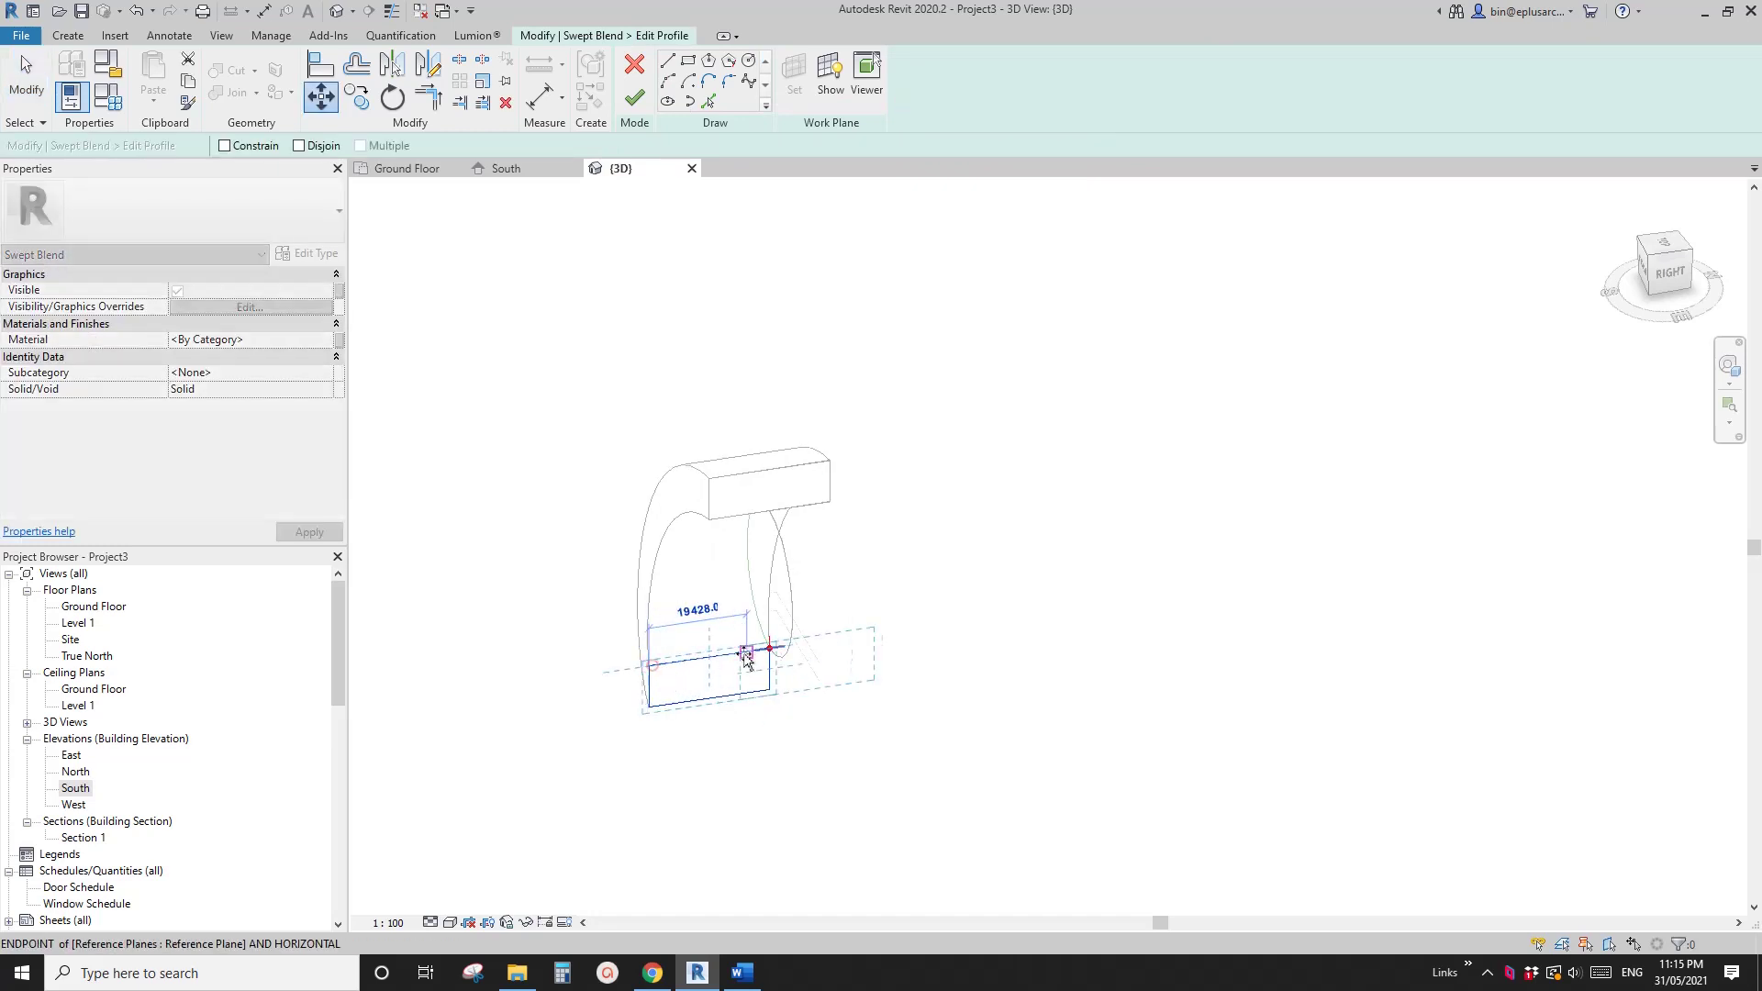
pyautogui.click(771, 653)
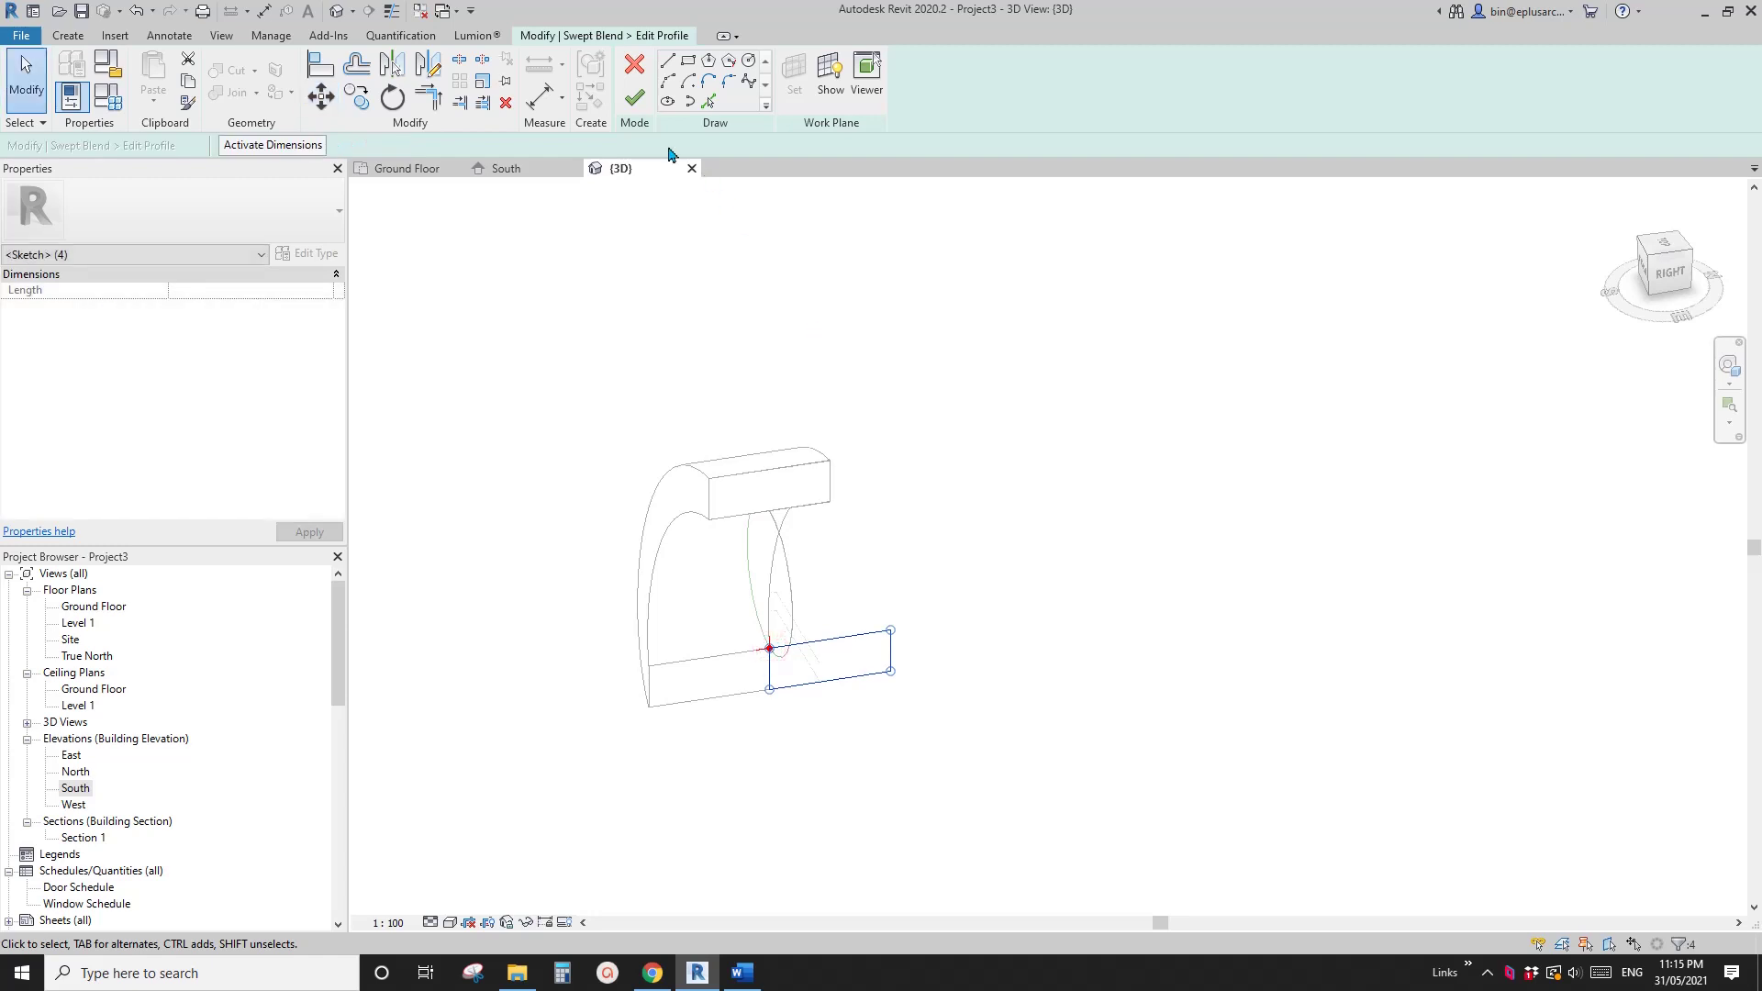
pyautogui.click(633, 100)
pyautogui.click(634, 99)
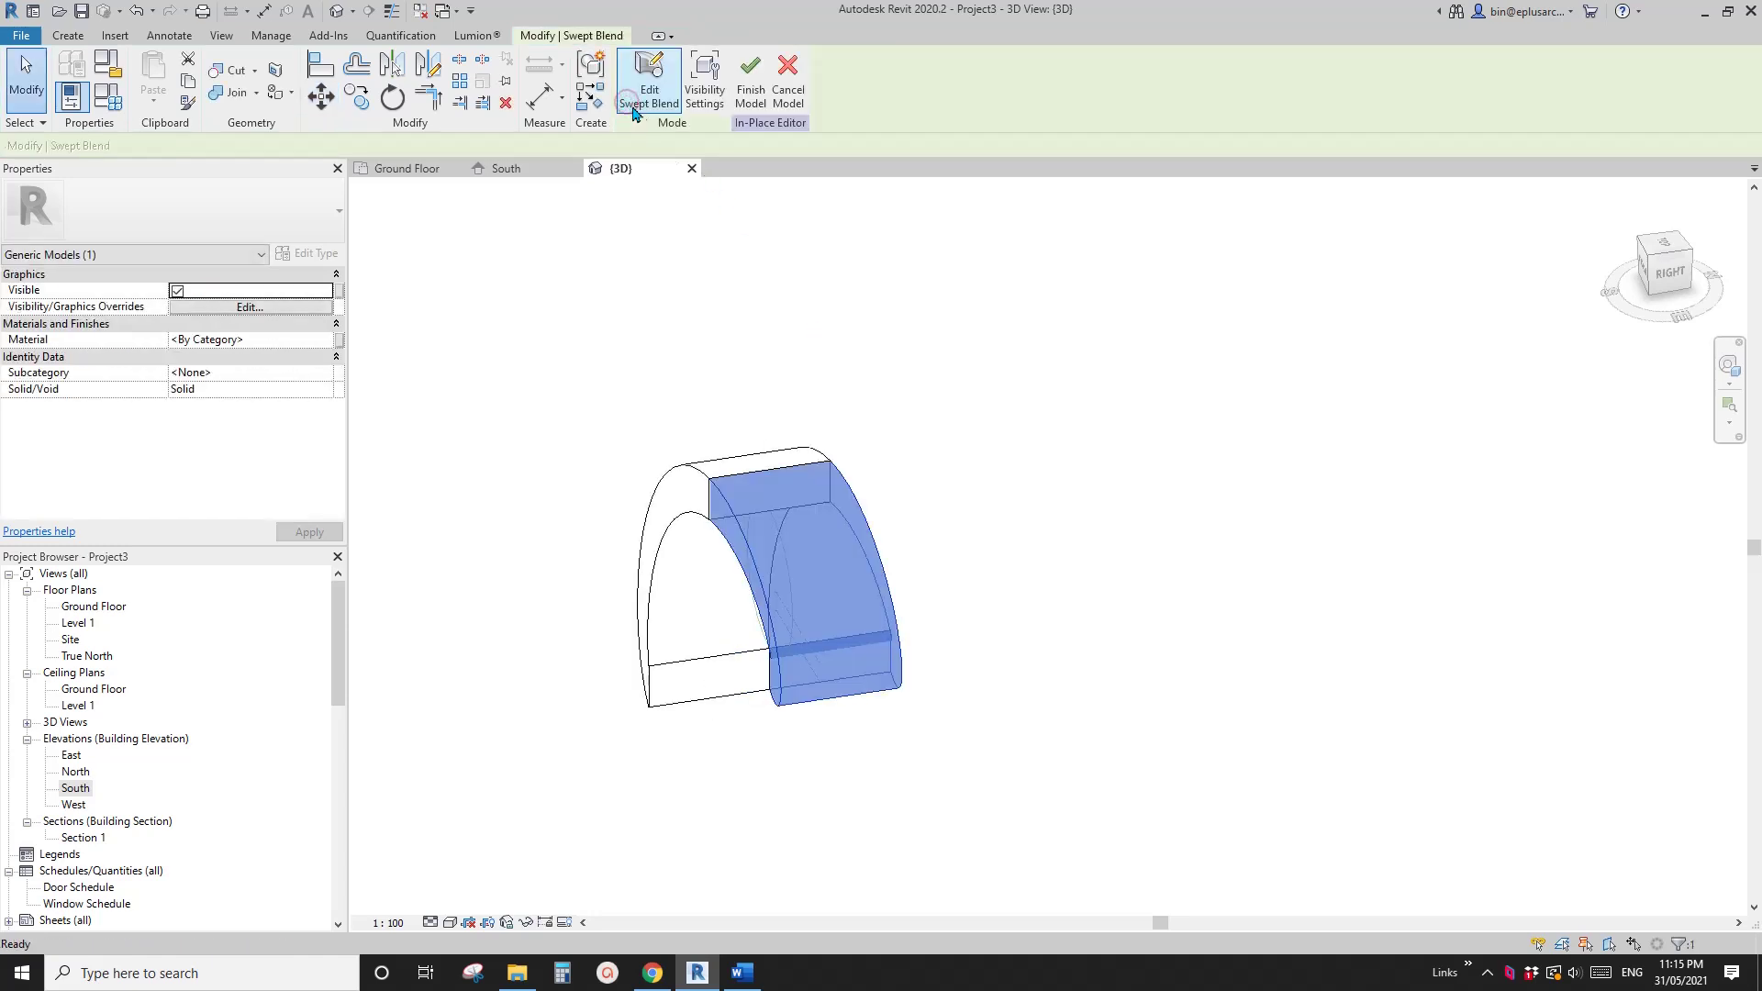
# Step: Join the geometry of the two swept blends into one ring
pyautogui.click(728, 299)
pyautogui.keyDown('shift'); pyautogui.moveTo(728, 299); pyautogui.dragTo(1028, 386, button='middle'); pyautogui.keyUp('shift')
pyautogui.click(229, 93)
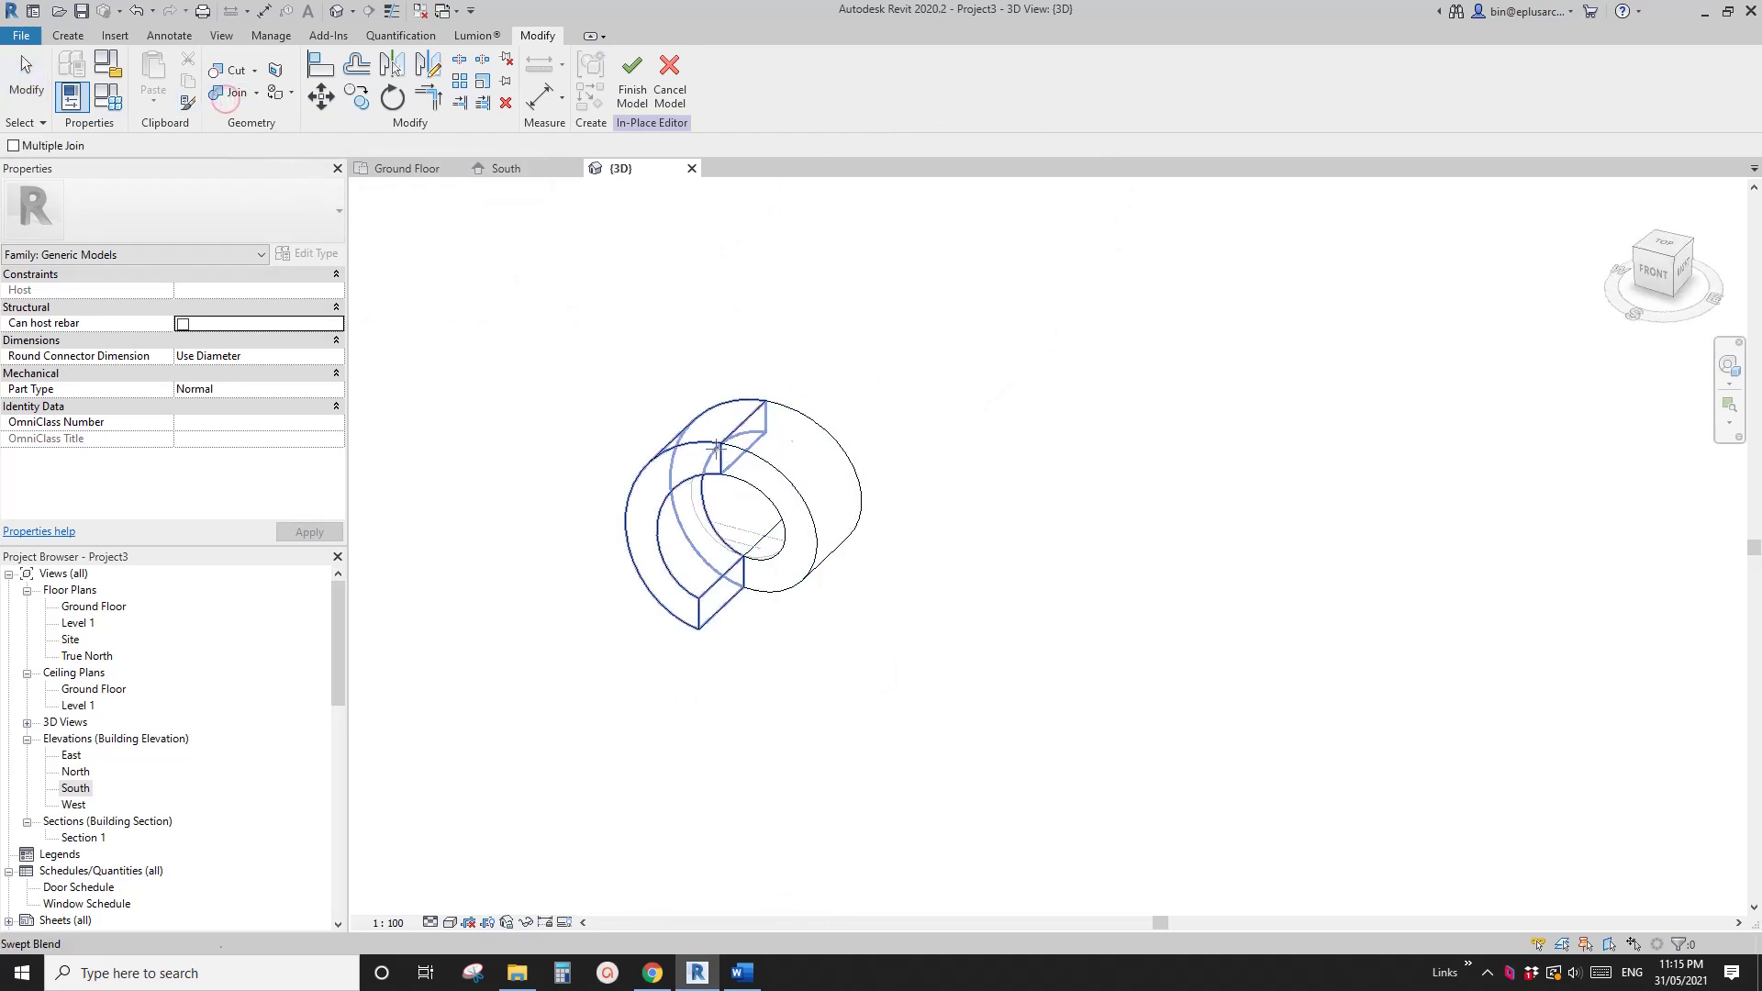
pyautogui.click(859, 500)
pyautogui.click(712, 439)
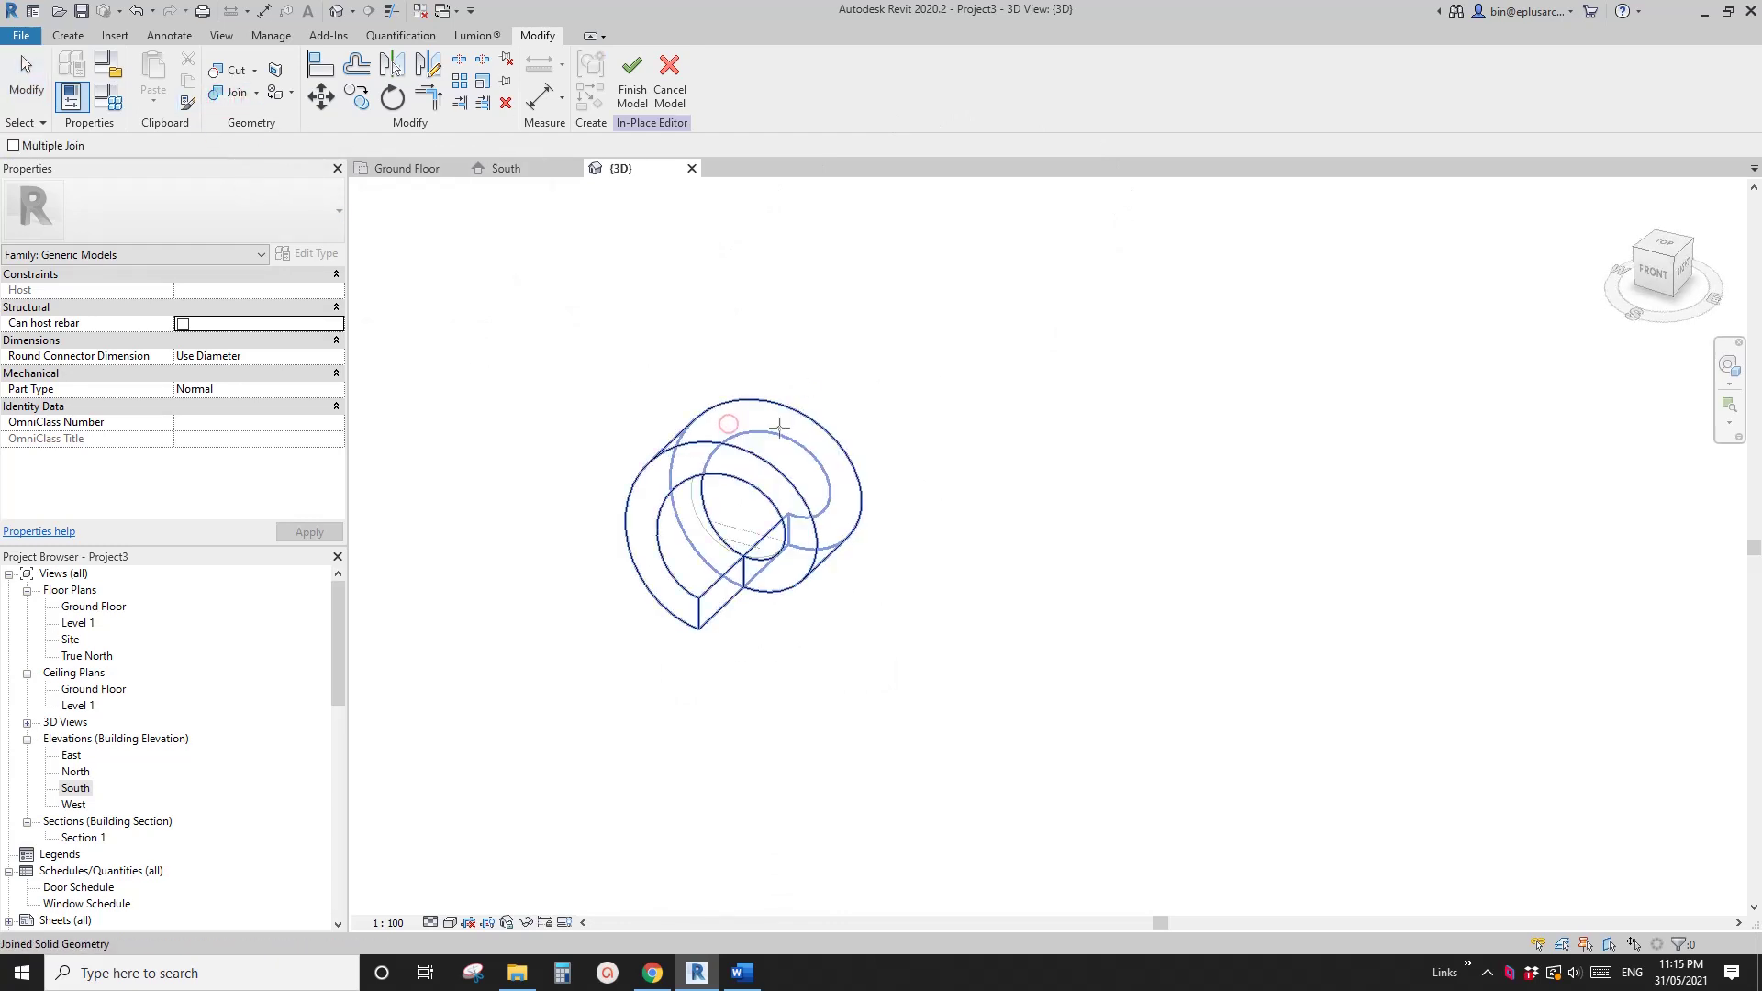
pyautogui.press('Escape')
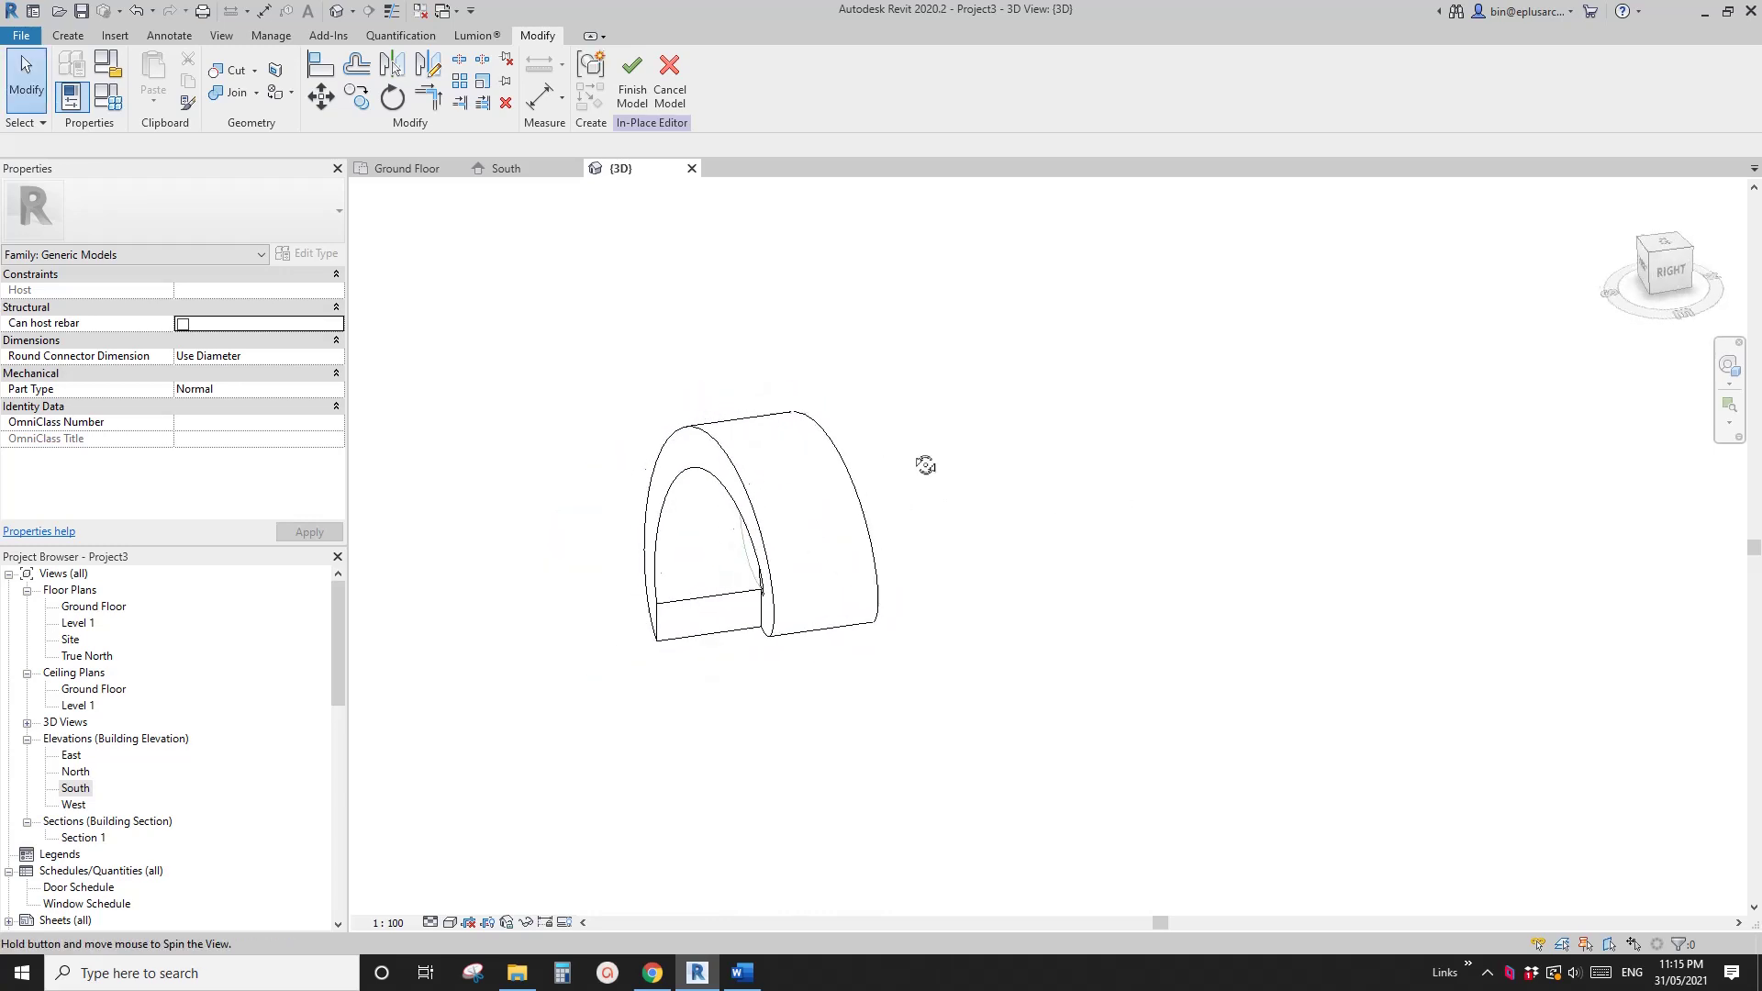
# Step: Examine the joined ring from several angles and compare it with the reference images in the Word document
pyautogui.keyDown('shift'); pyautogui.moveTo(925, 464); pyautogui.dragTo(993, 637, button='middle'); pyautogui.keyUp('shift')
pyautogui.click(897, 590)
pyautogui.click(948, 731)
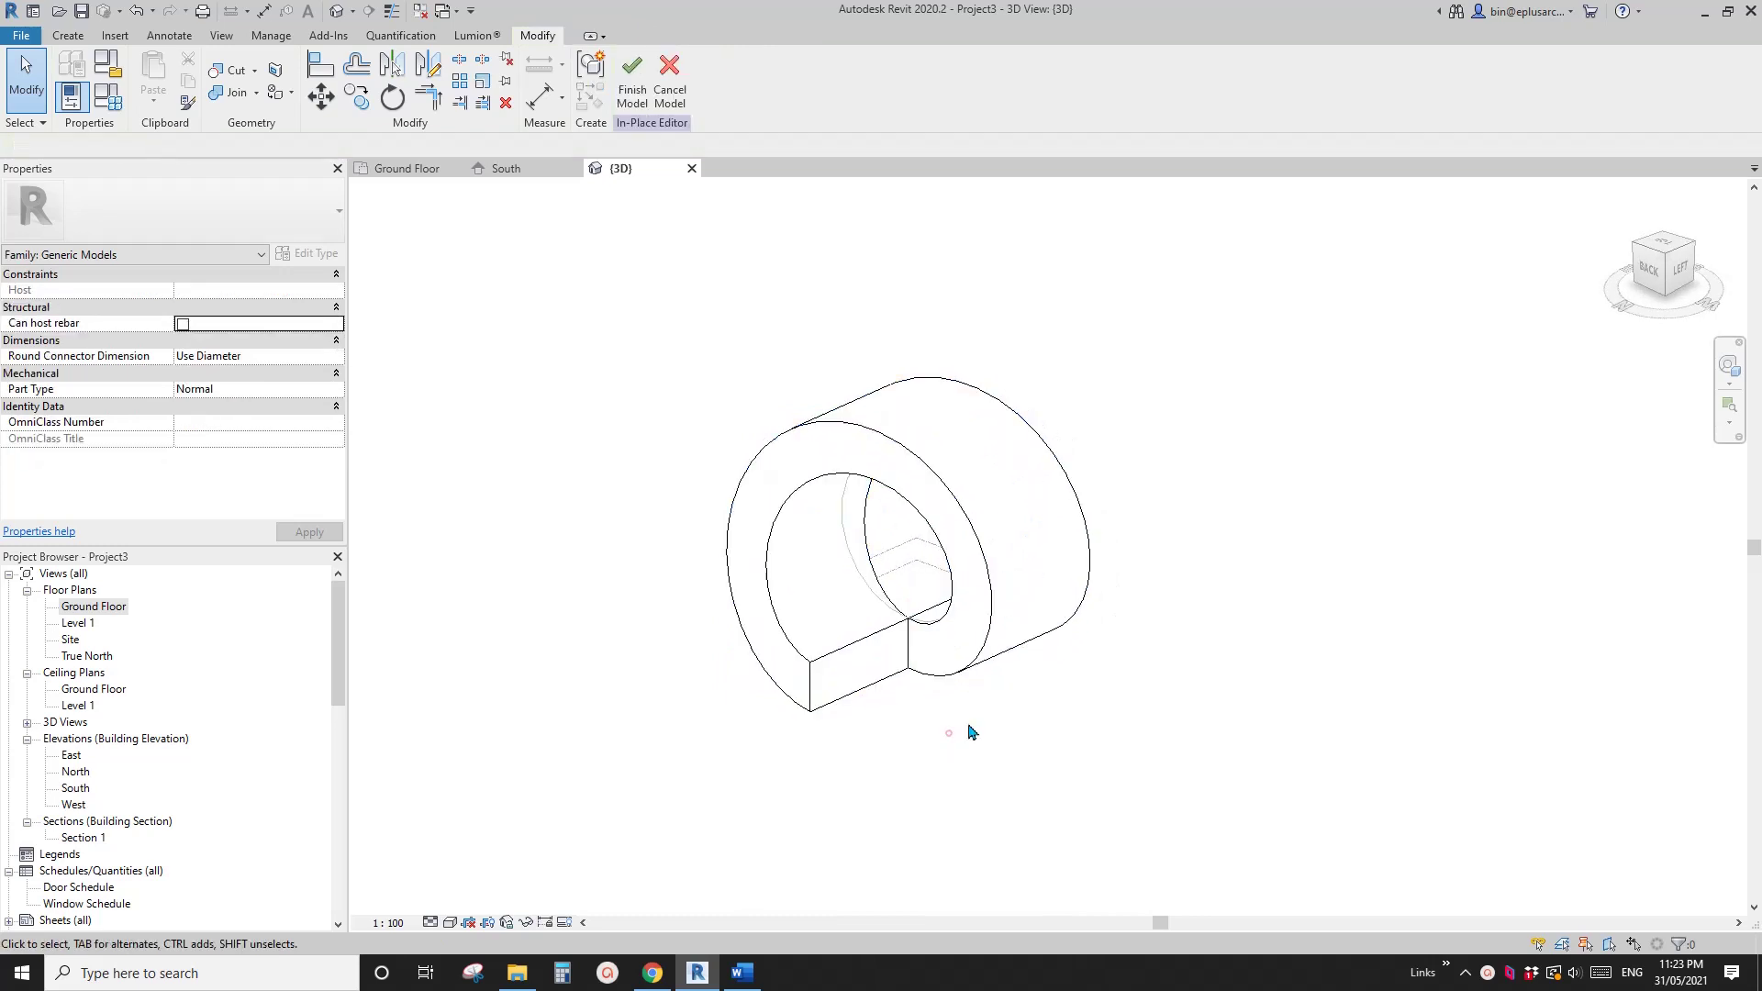
pyautogui.moveTo(972, 732)
pyautogui.keyDown('shift'); pyautogui.mouseDown(button='middle')
pyautogui.moveTo(936, 718)
pyautogui.moveTo(969, 727)
pyautogui.mouseUp(button='middle'); pyautogui.keyUp('shift')
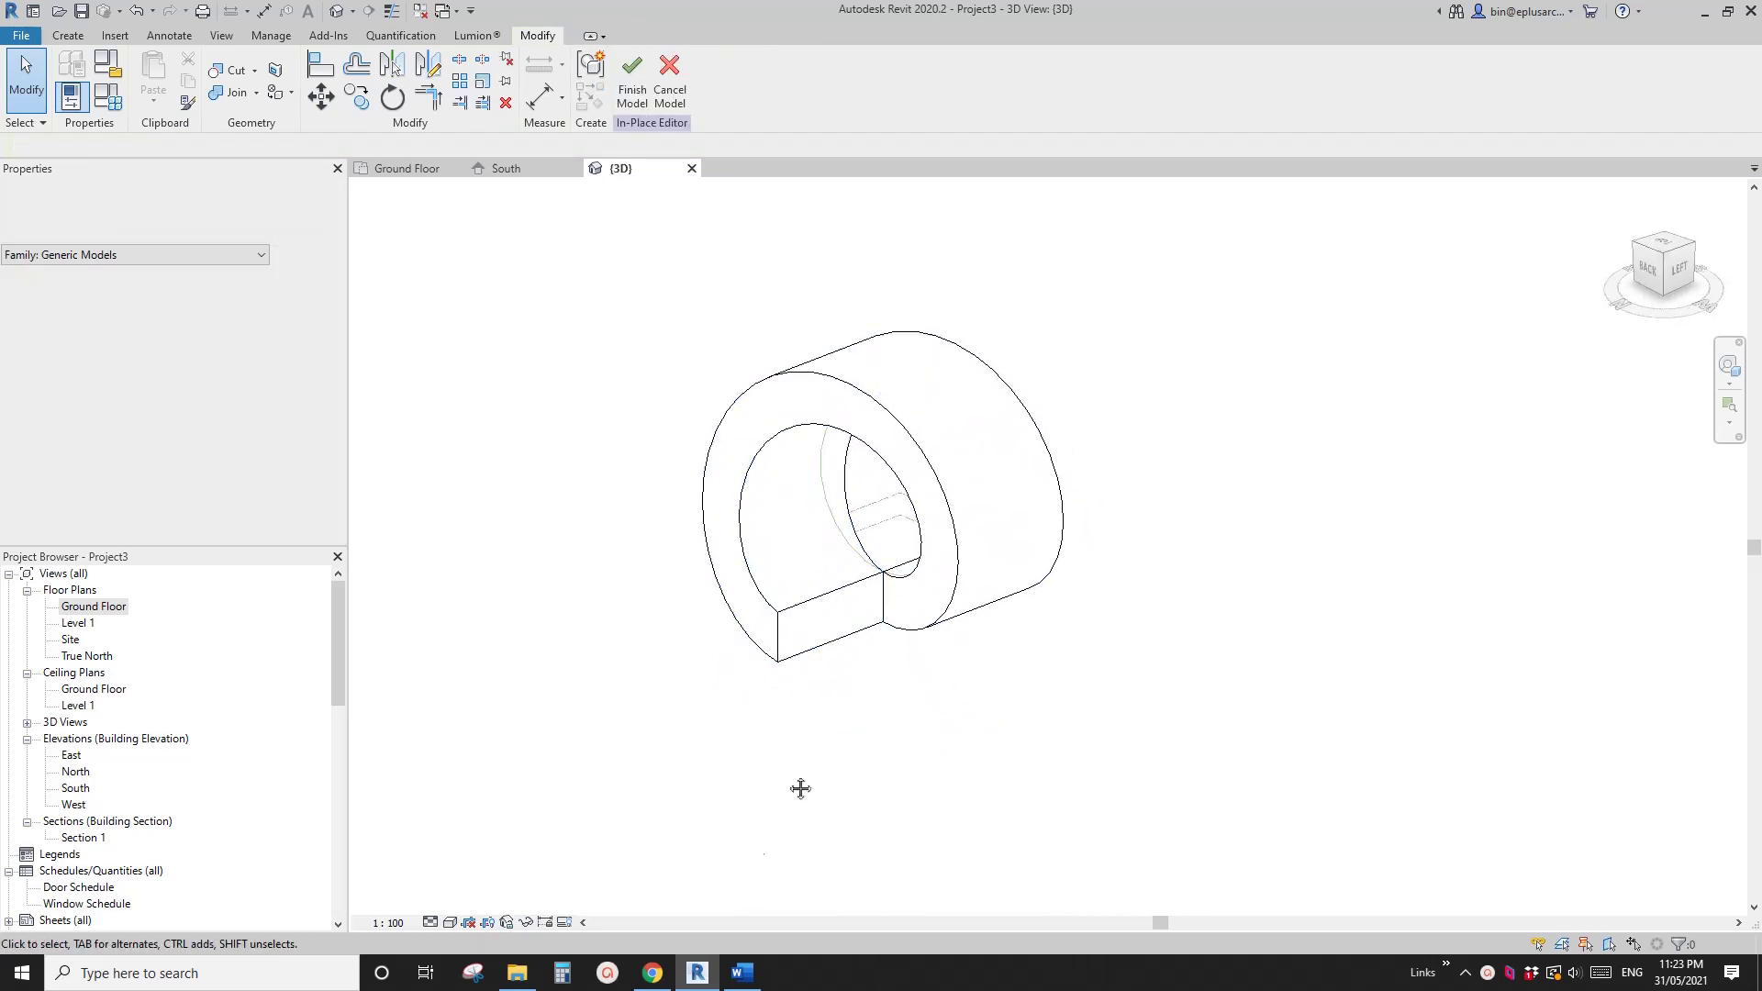
pyautogui.click(743, 973)
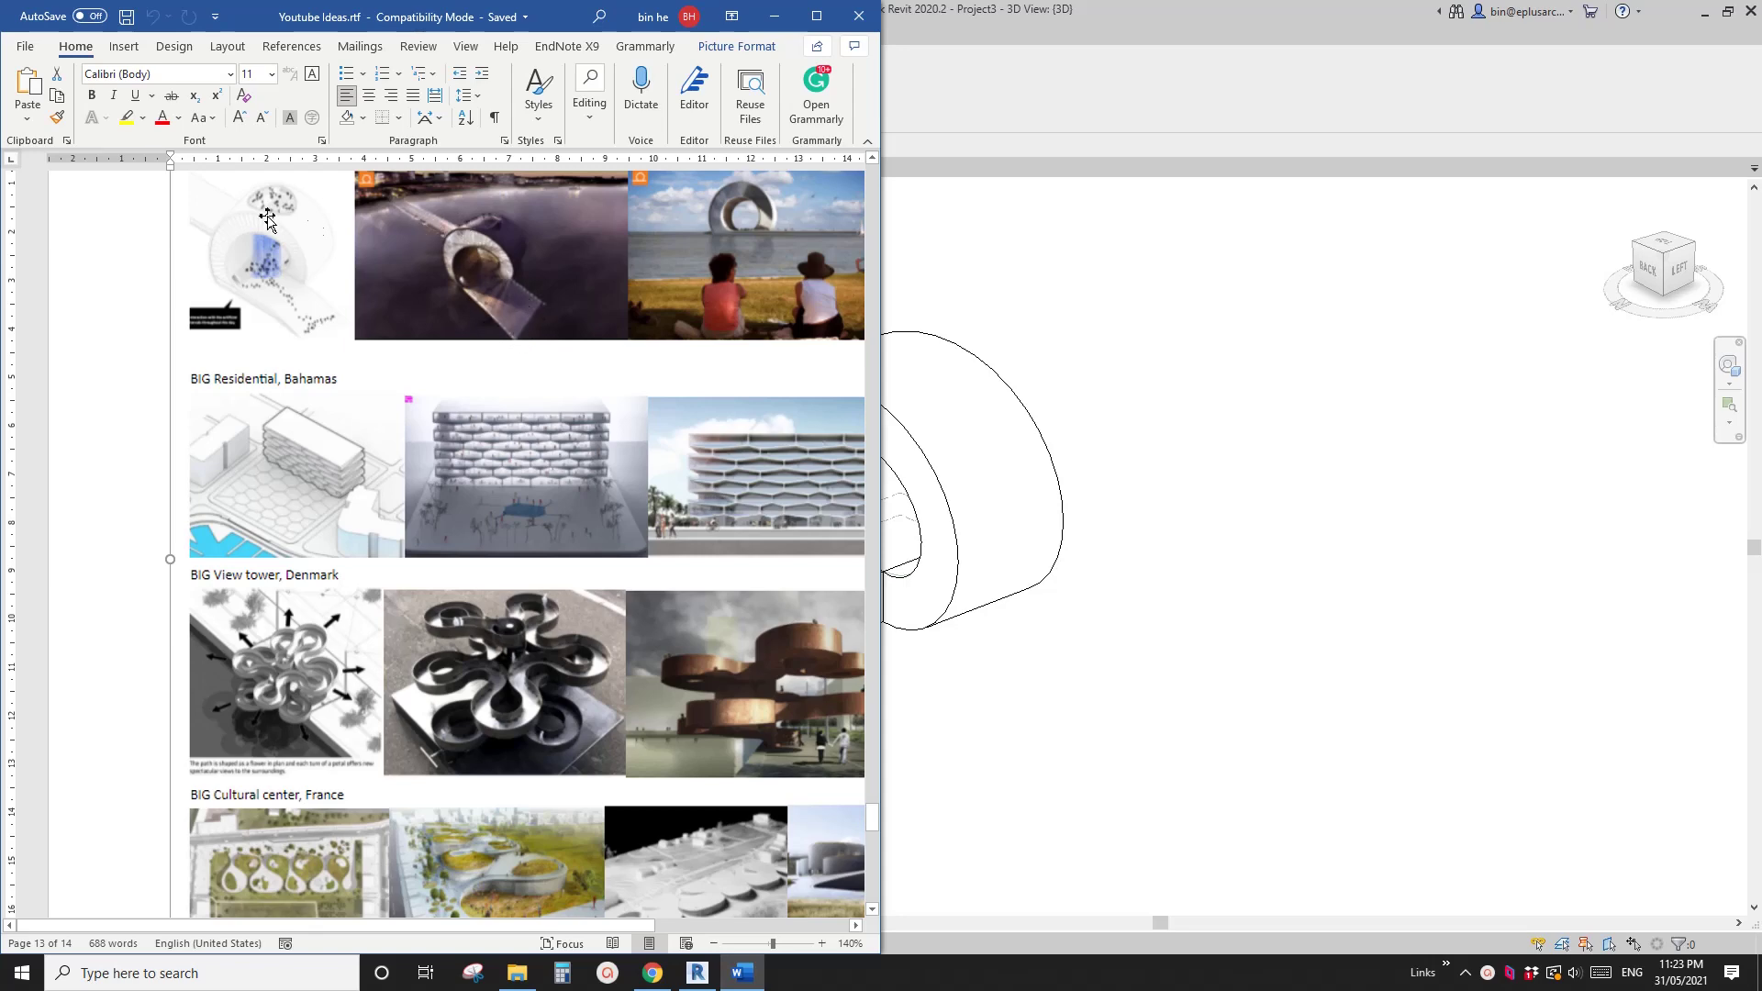
pyautogui.click(698, 973)
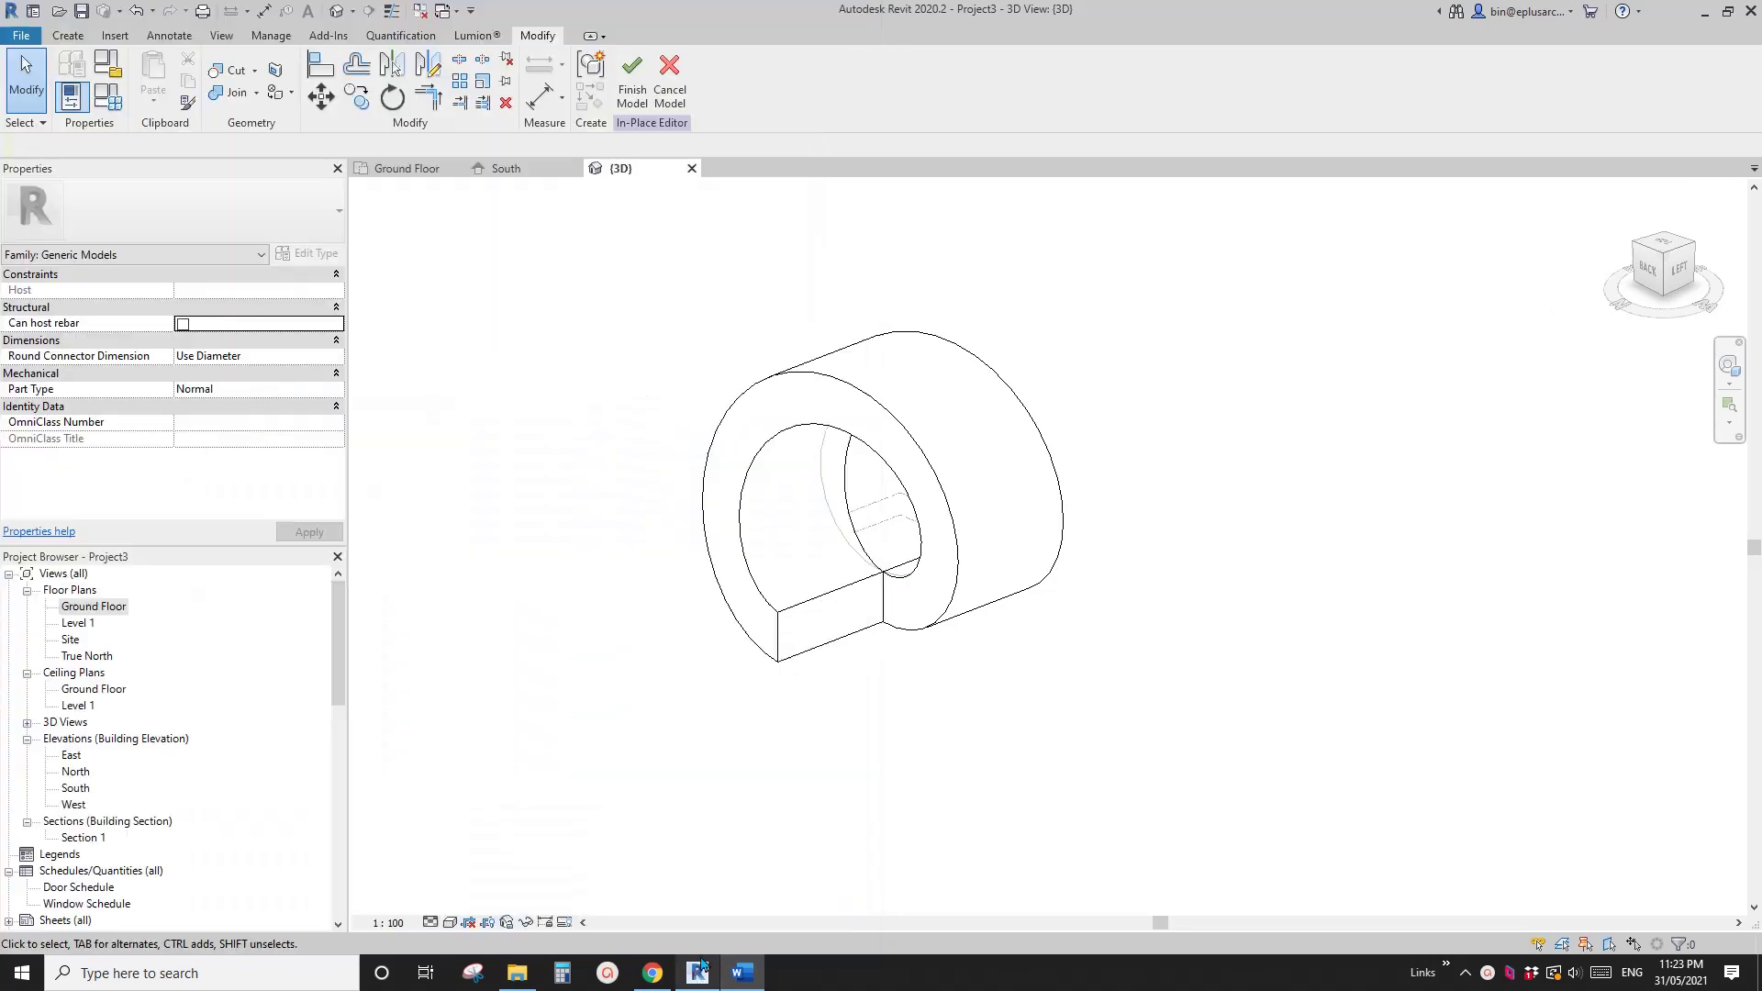
# Step: Start an extrusion in the Ground Floor plan and pick the upper half's straight end edge as its first sketch line
pyautogui.click(101, 607)
pyautogui.doubleClick(101, 608)
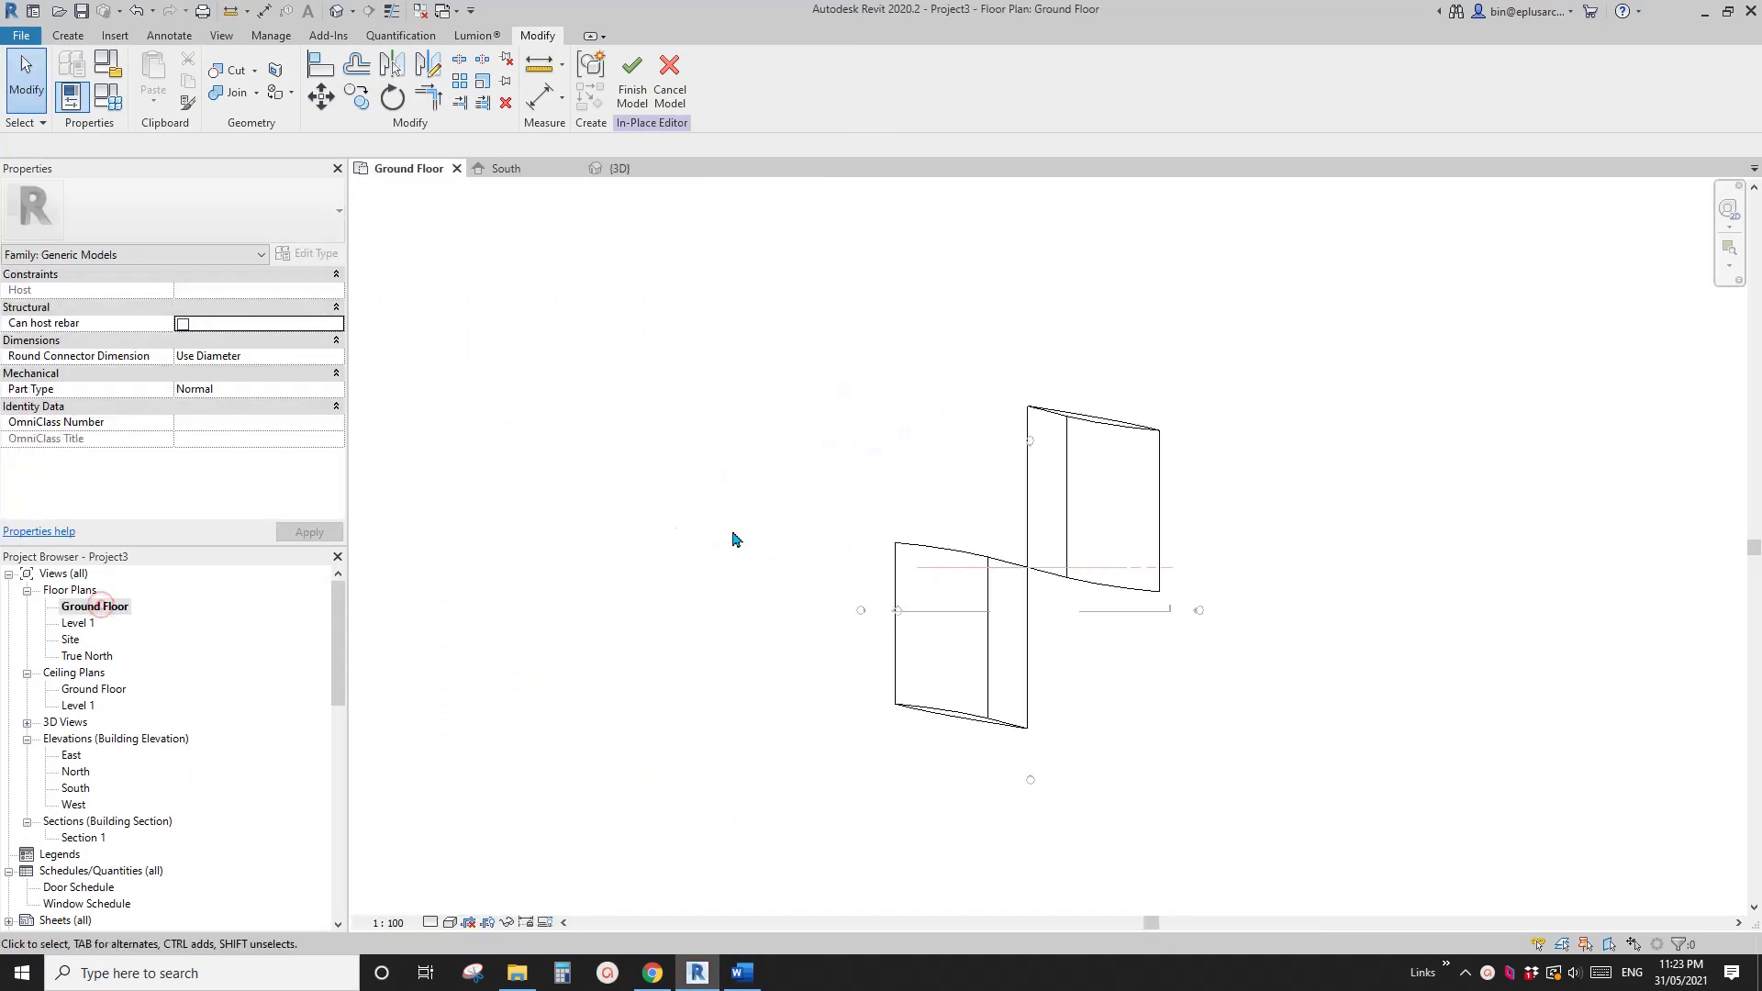
pyautogui.click(68, 35)
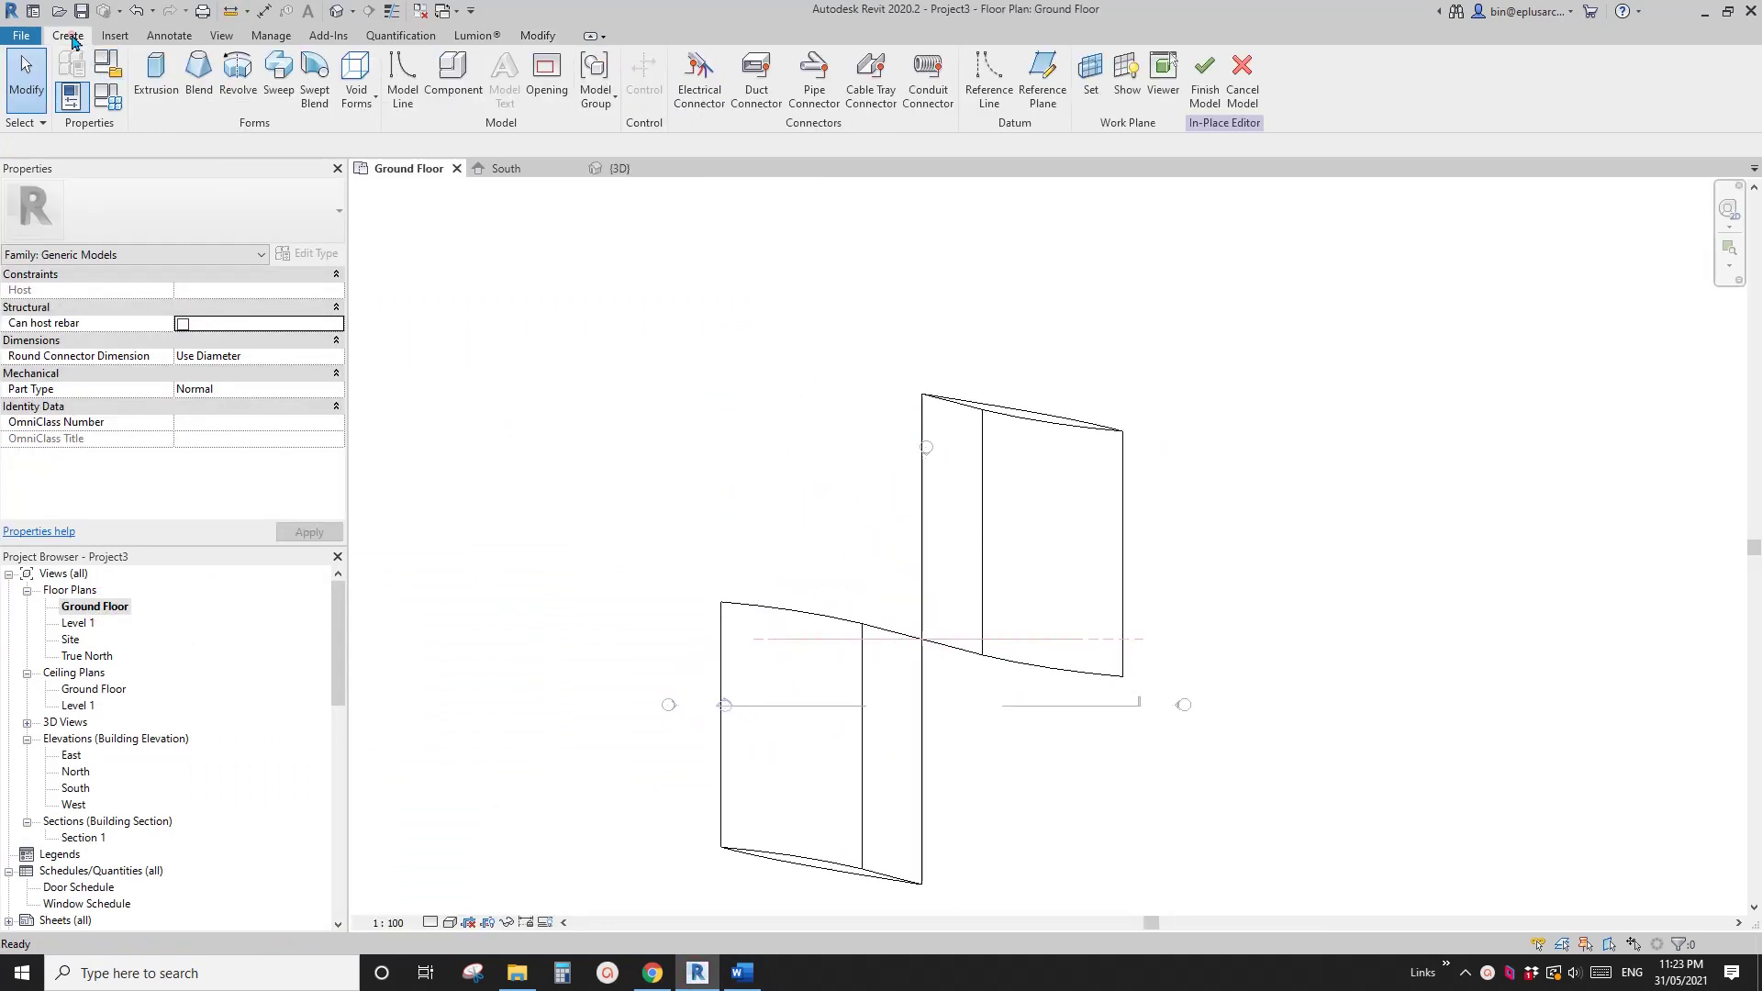
pyautogui.click(158, 76)
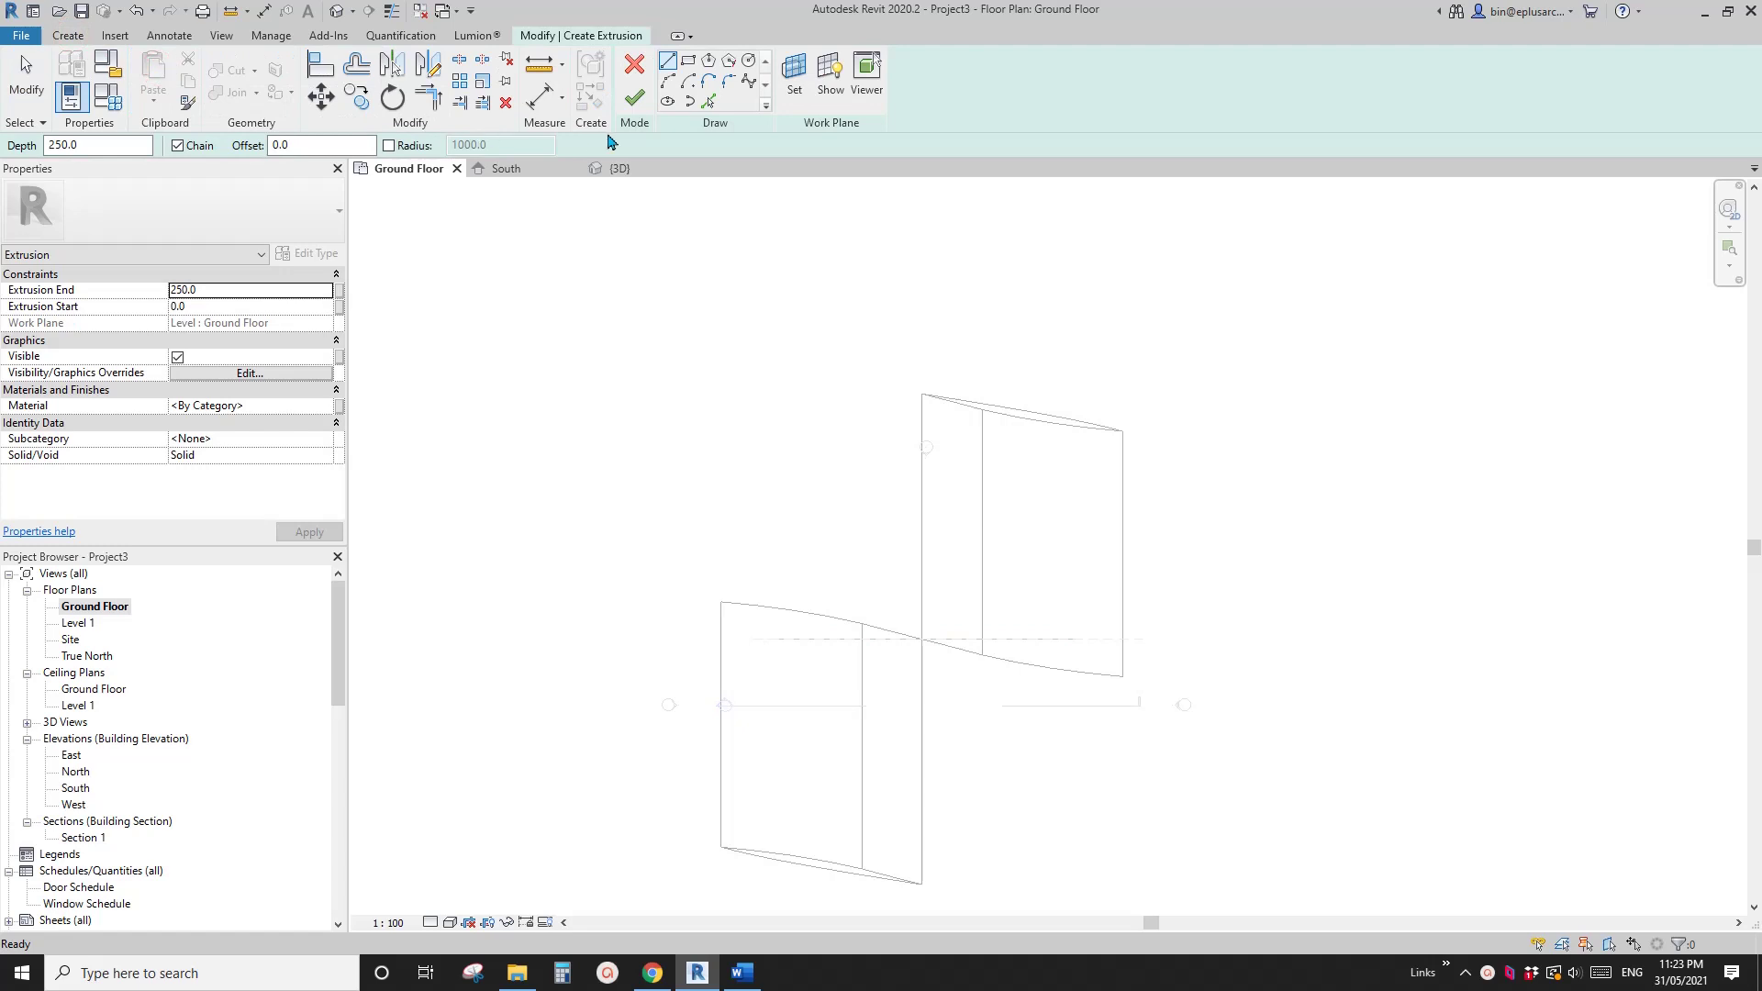
pyautogui.click(708, 102)
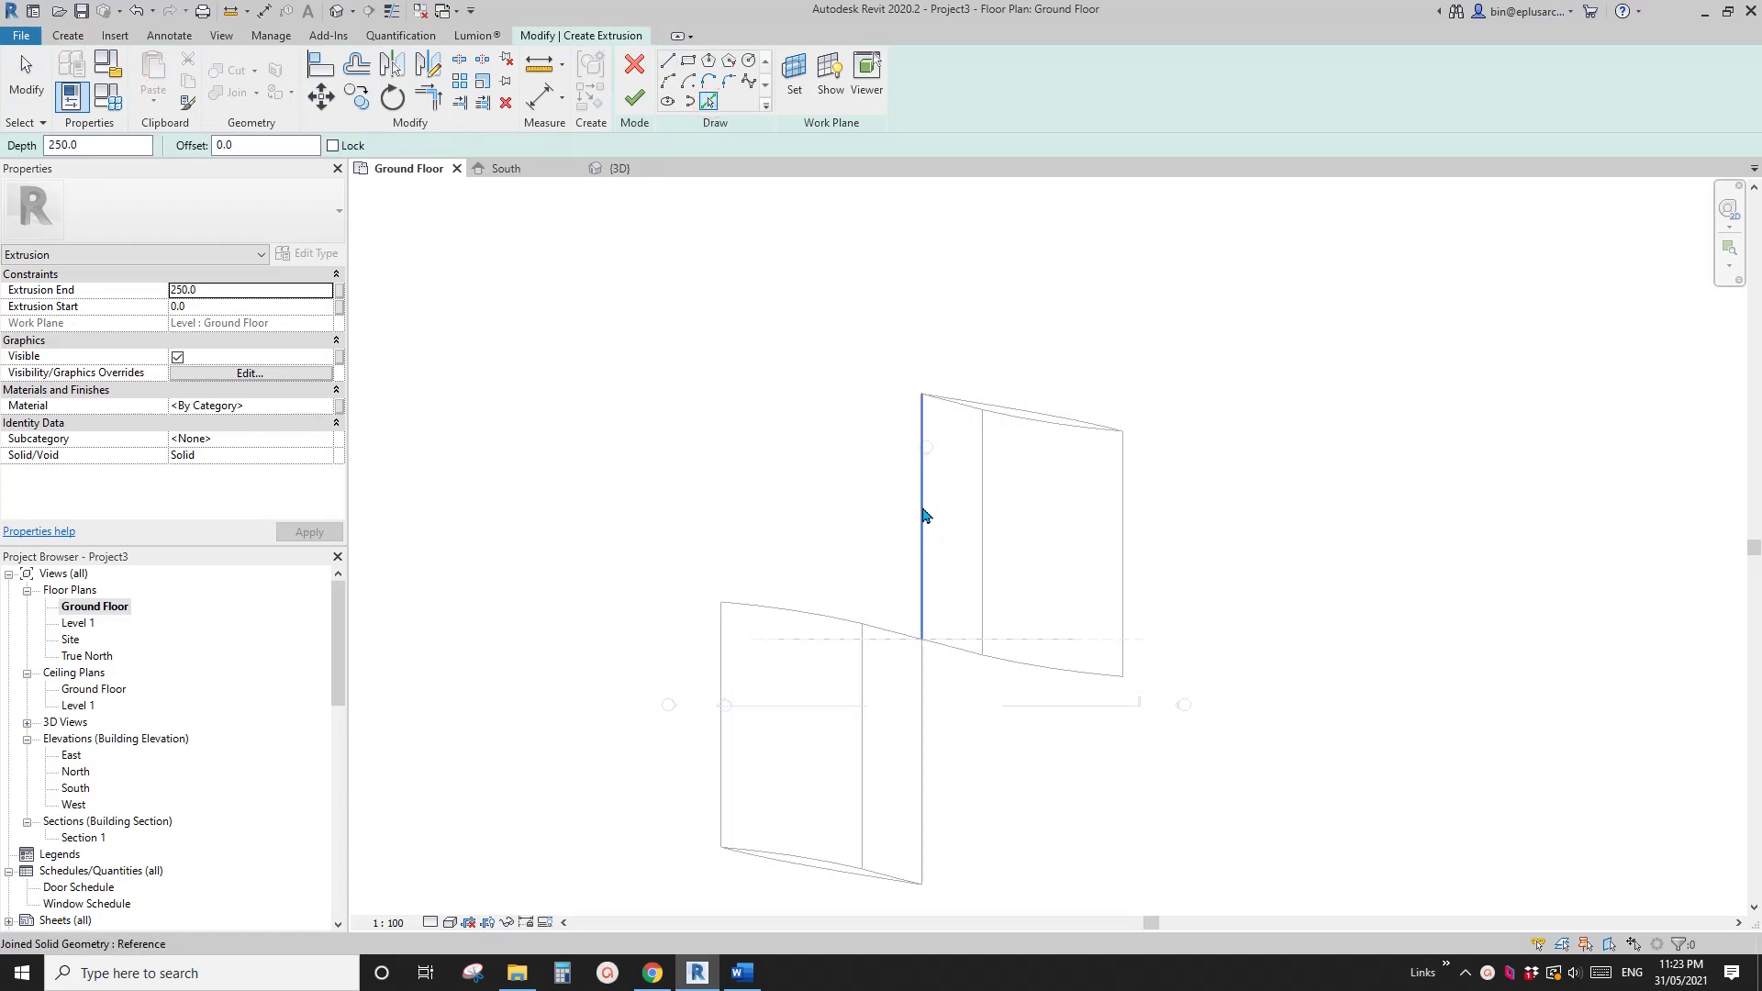
pyautogui.click(923, 528)
# Step: Sketch a slanted boundary line about 34500 long at 165° outward from the lower end of the picked edge
pyautogui.press('l')
pyautogui.press('i')
pyautogui.scroll(4, 920, 640)
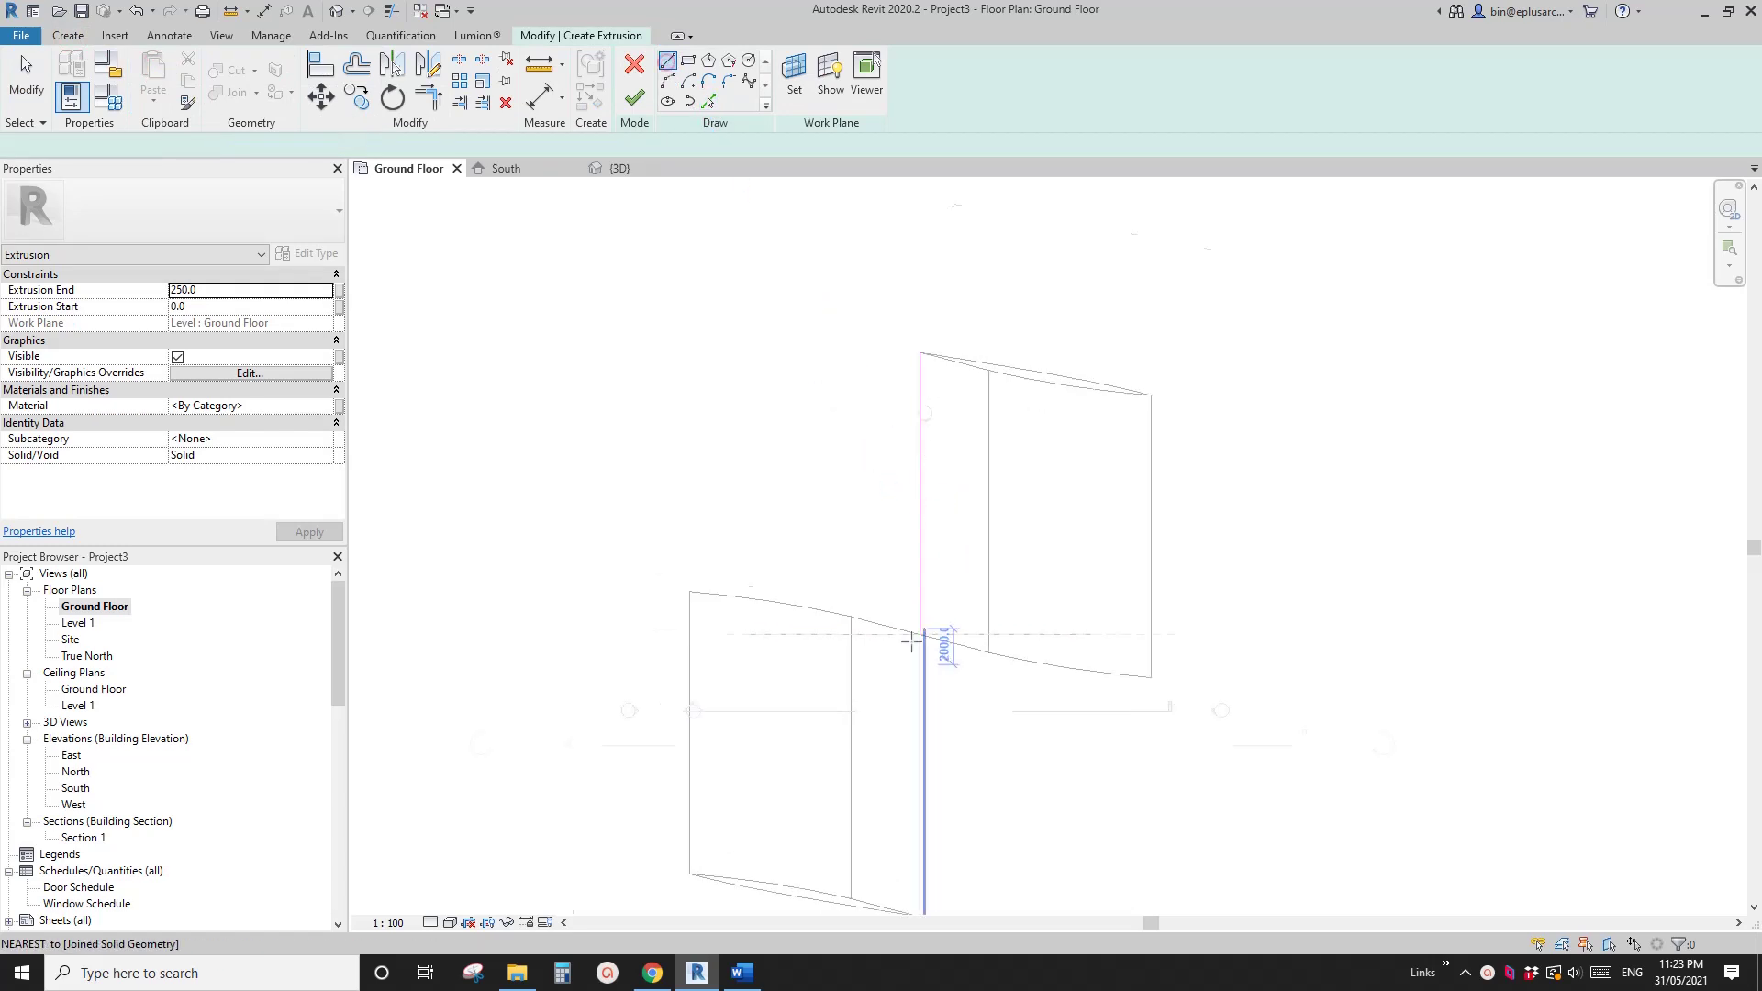
pyautogui.click(926, 627)
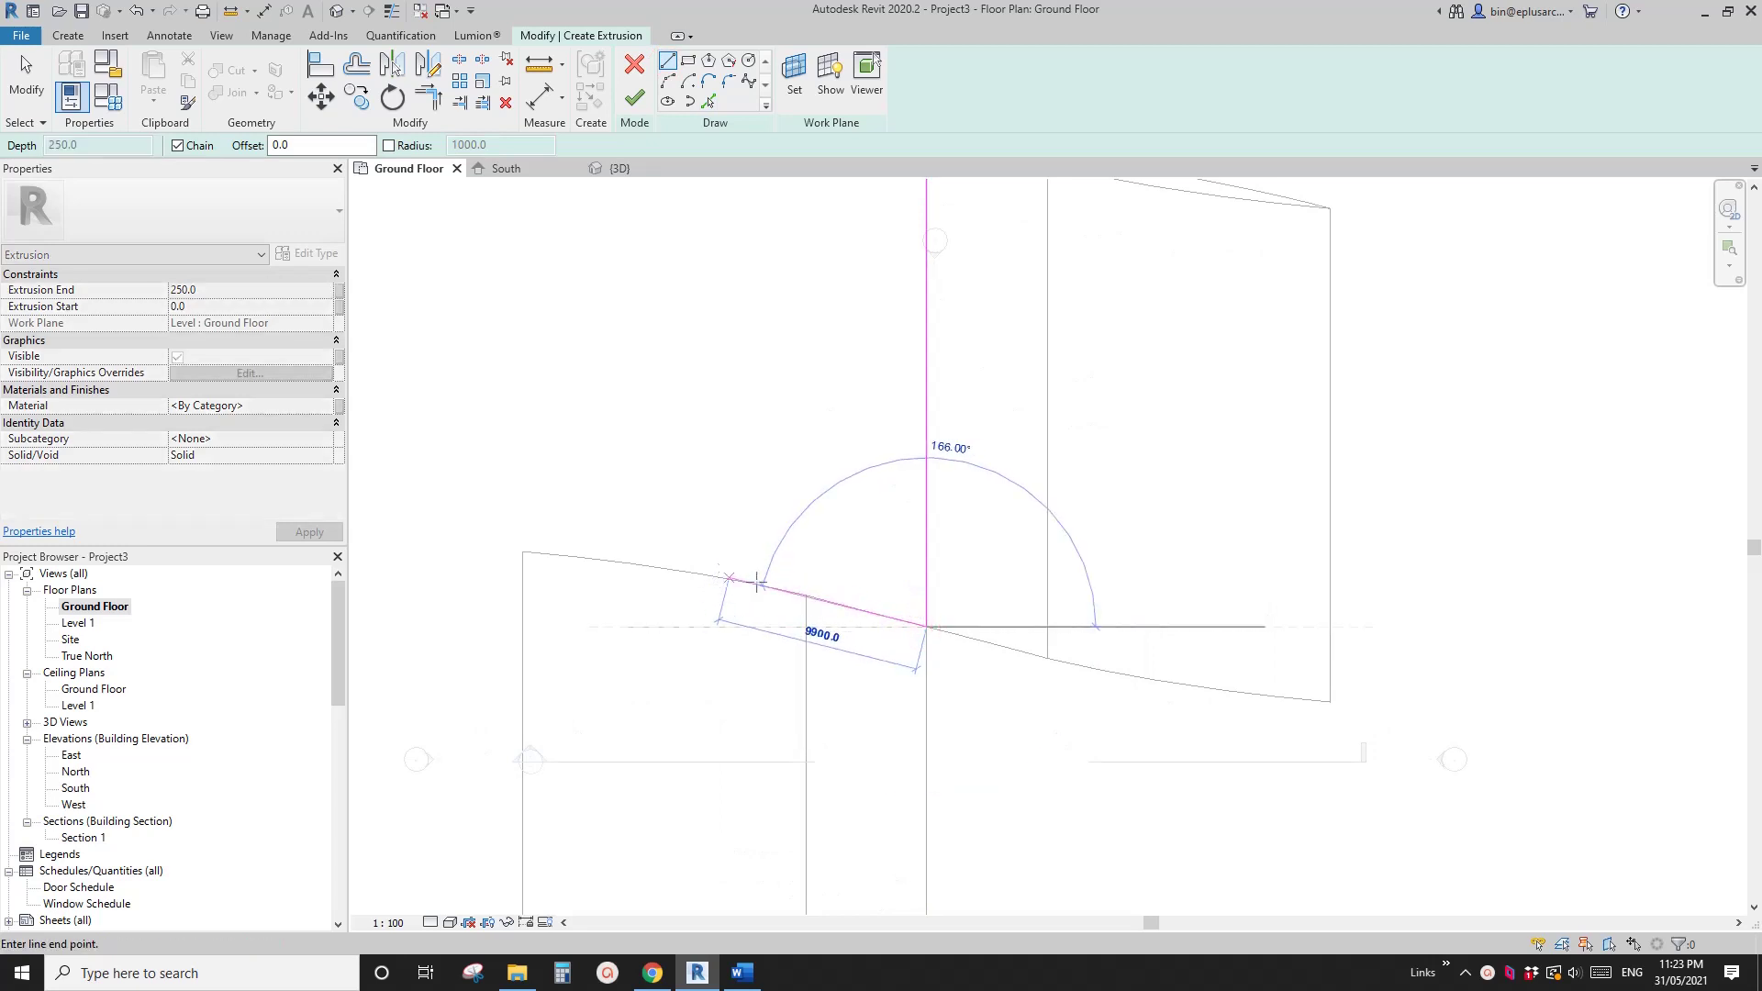
pyautogui.scroll(4, 808, 597)
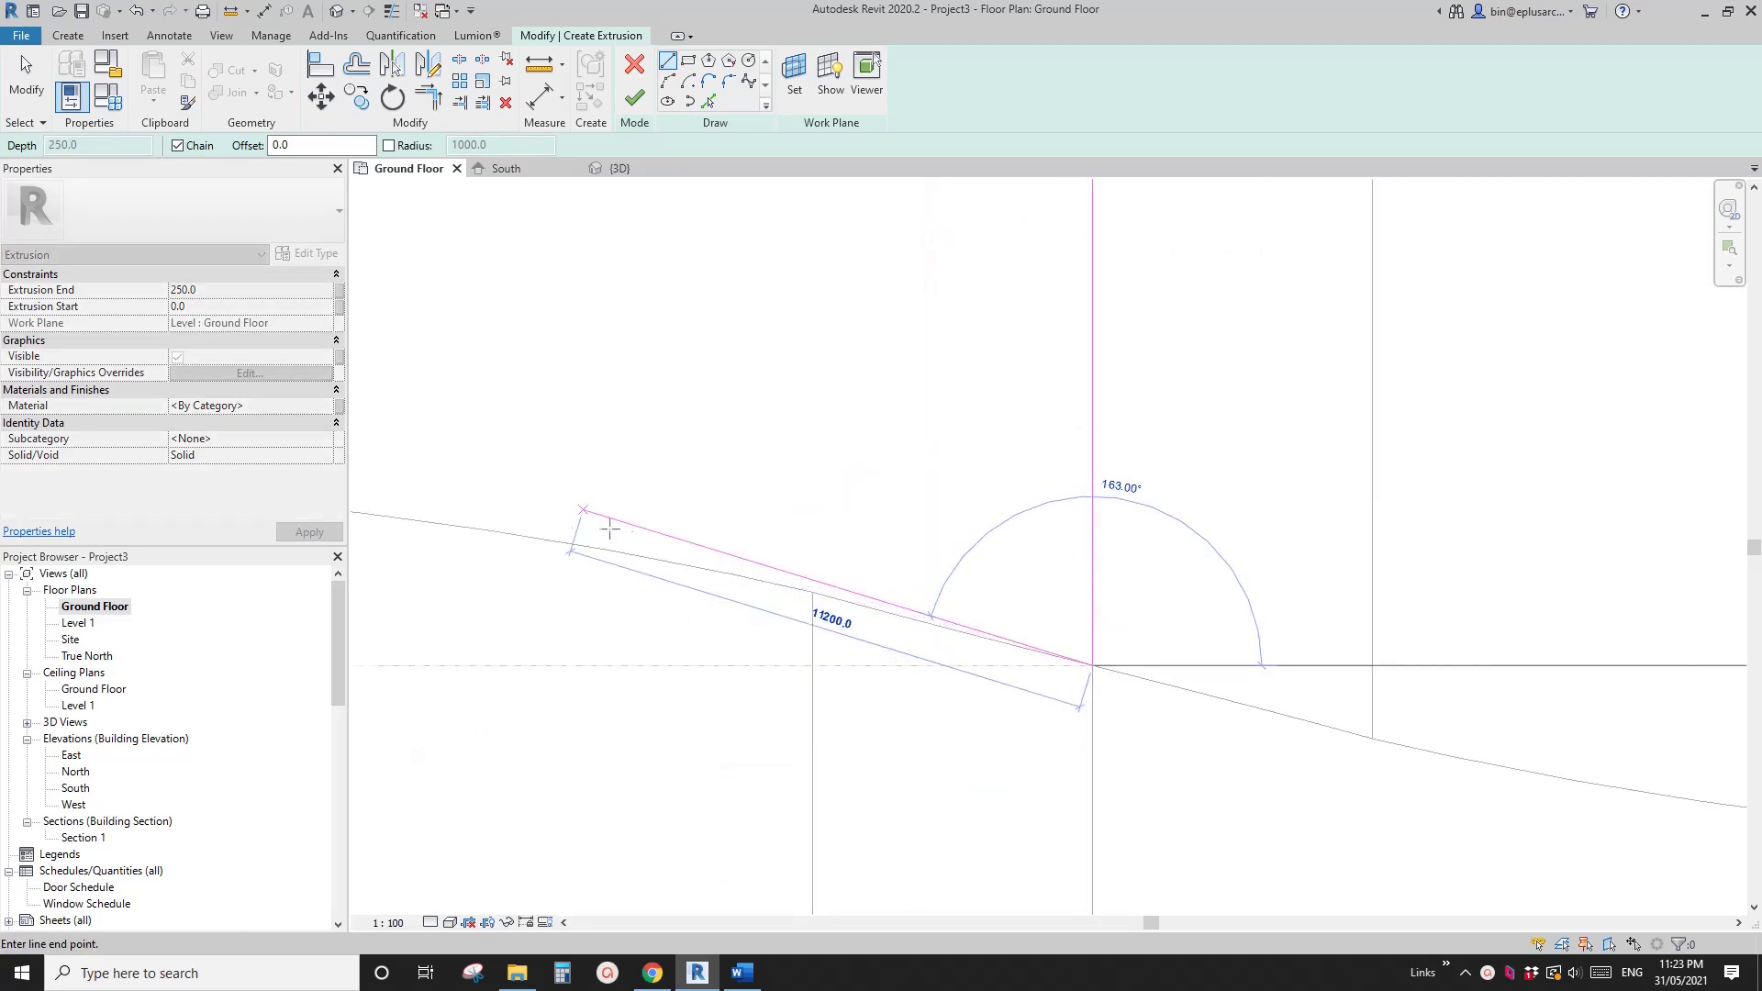
pyautogui.scroll(-2, 738, 567)
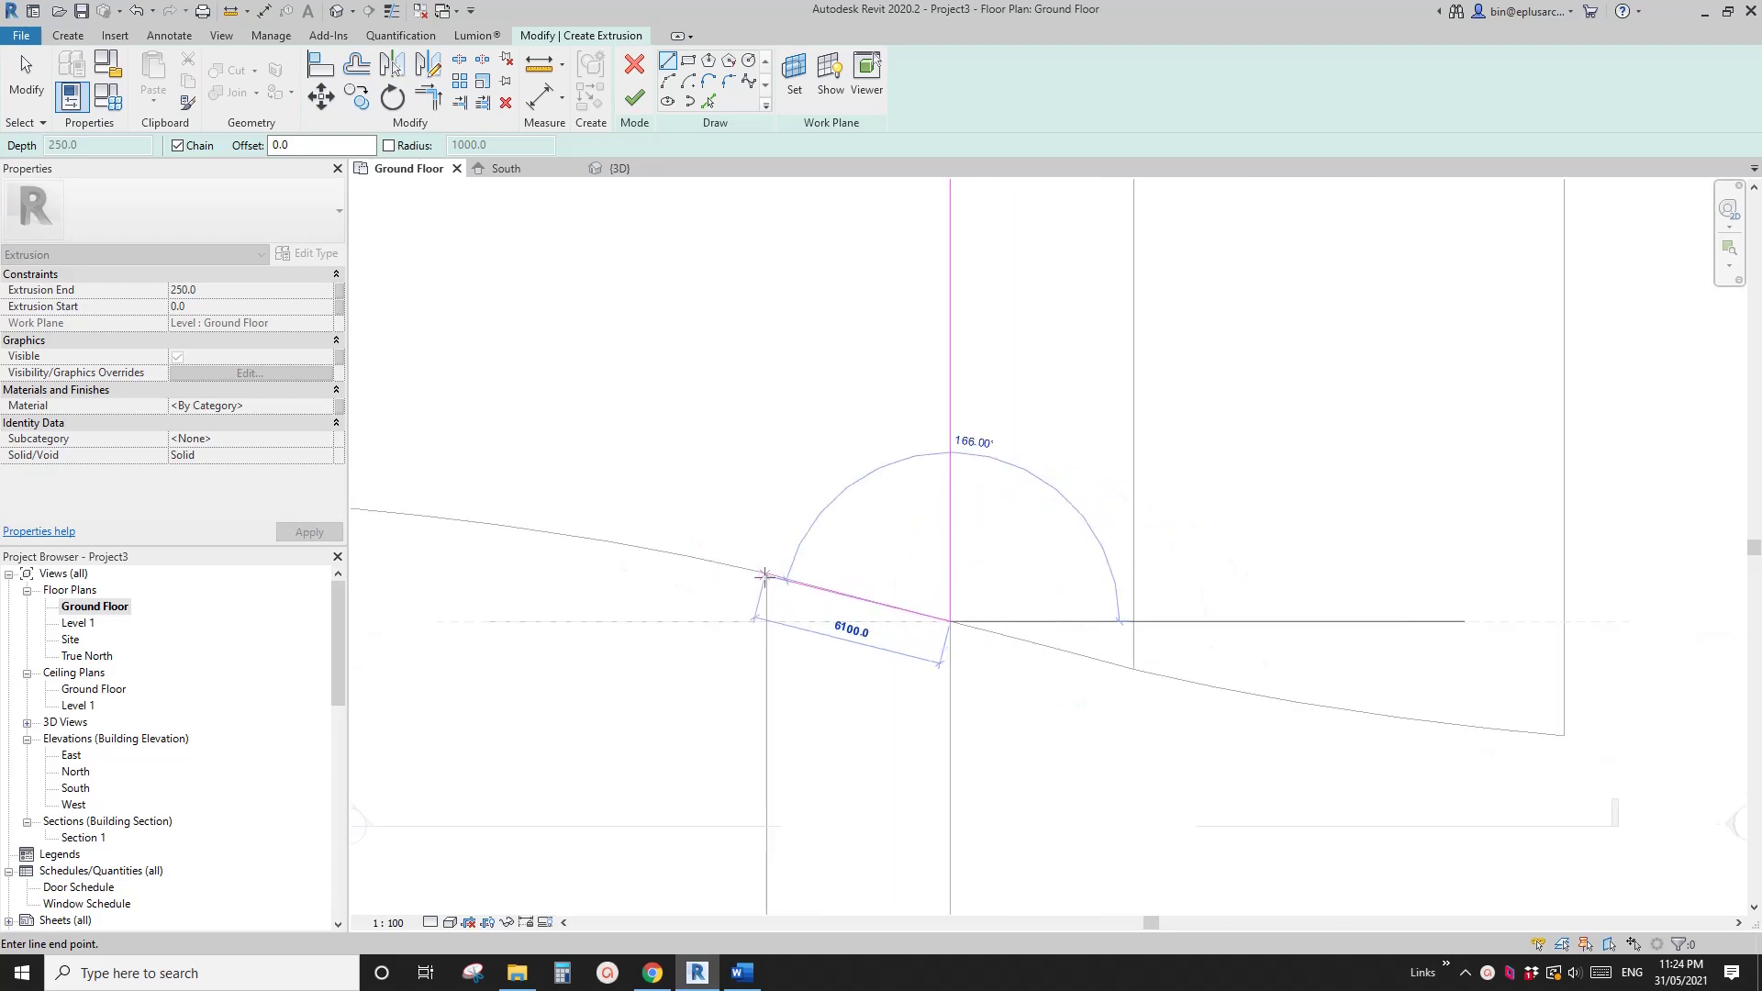
pyautogui.scroll(3, 767, 570)
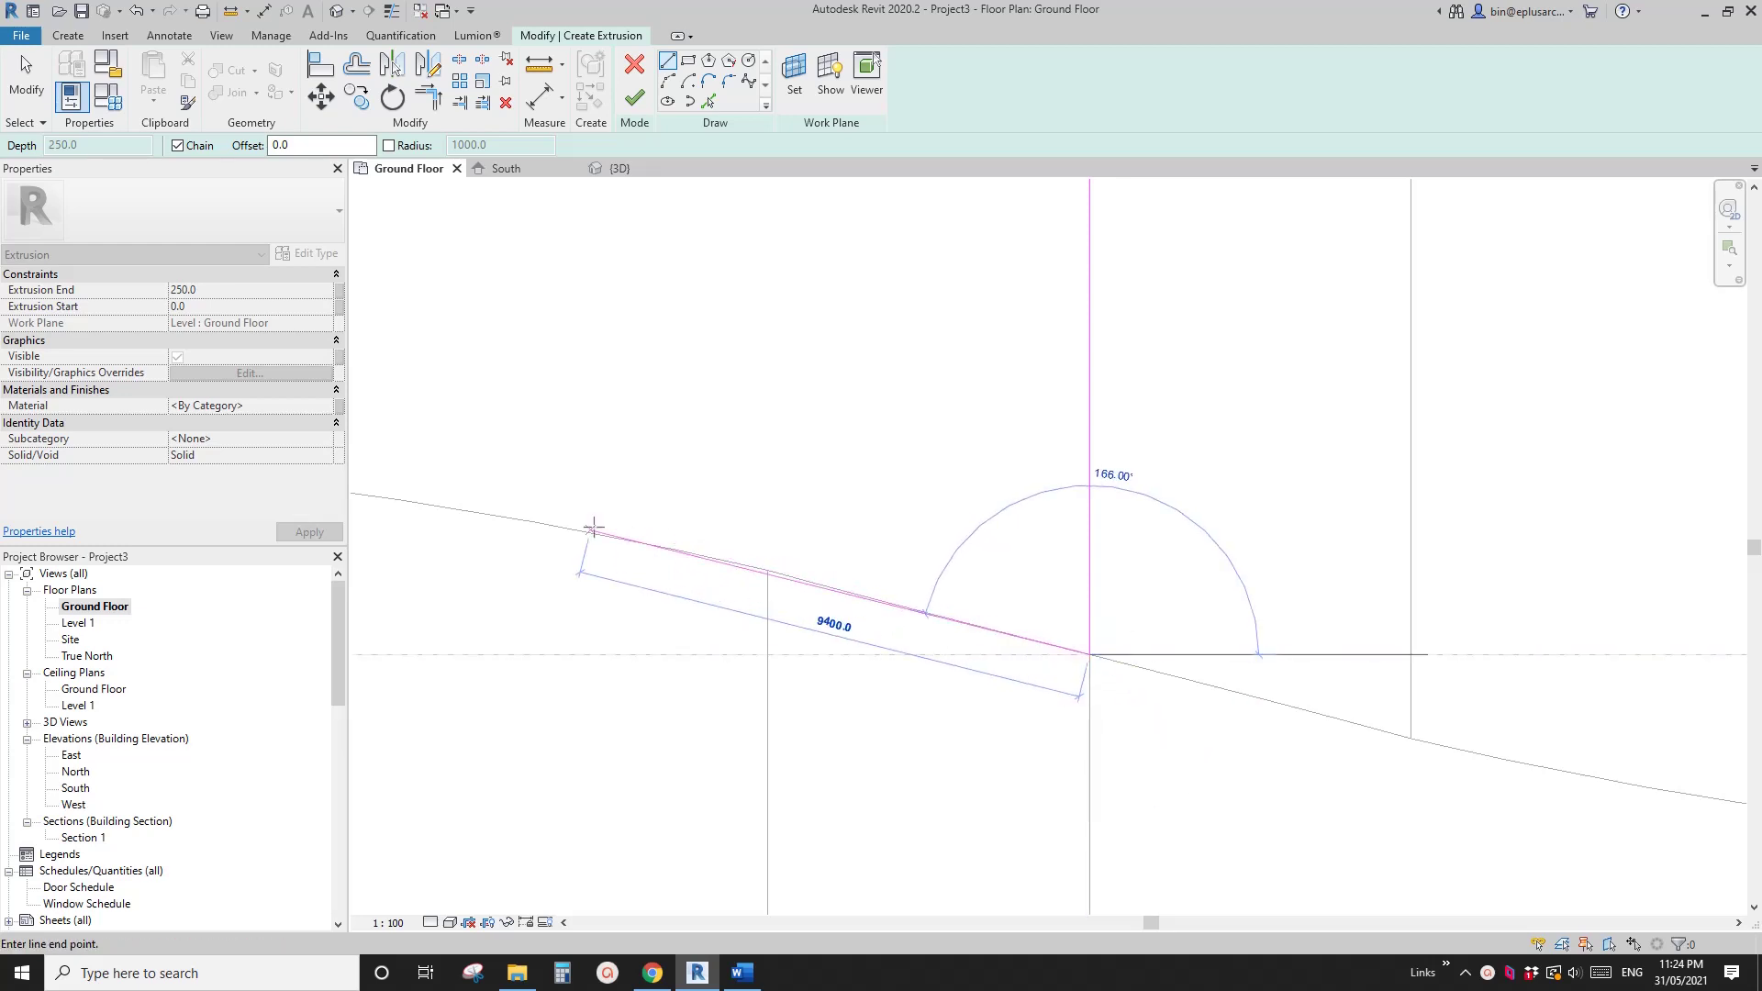
pyautogui.scroll(-4, 594, 527)
pyautogui.moveTo(579, 507); pyautogui.dragTo(881, 560, button='middle')
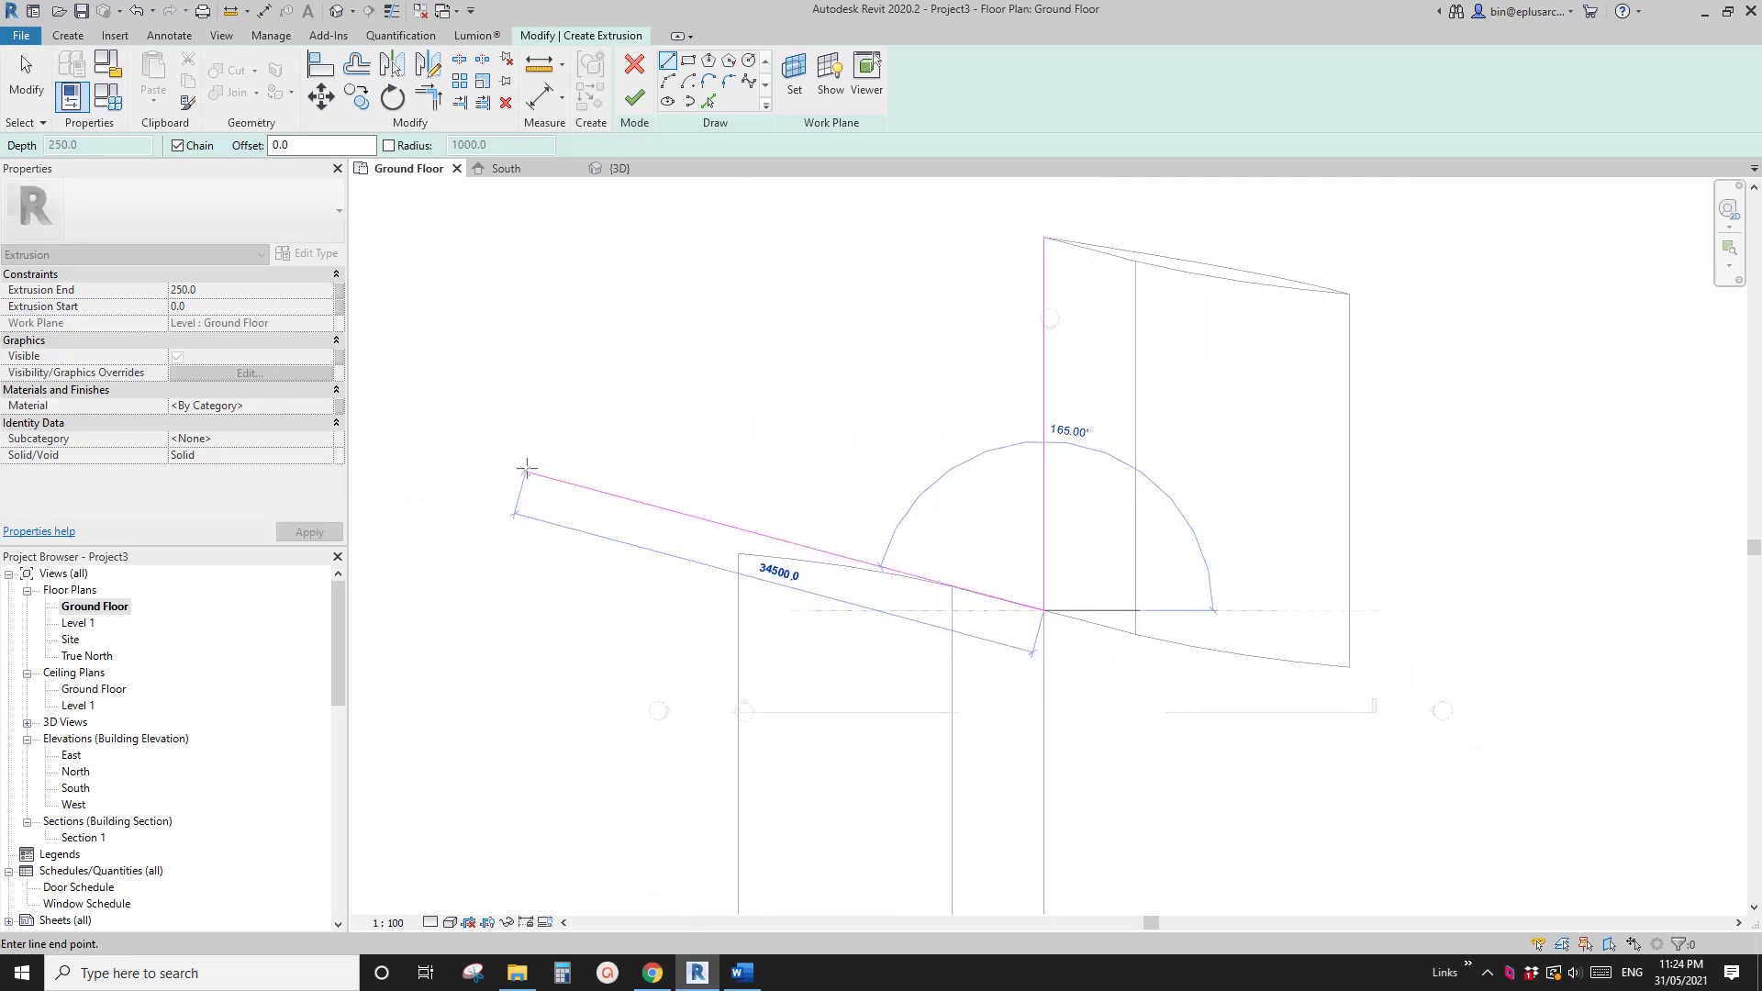
pyautogui.click(526, 469)
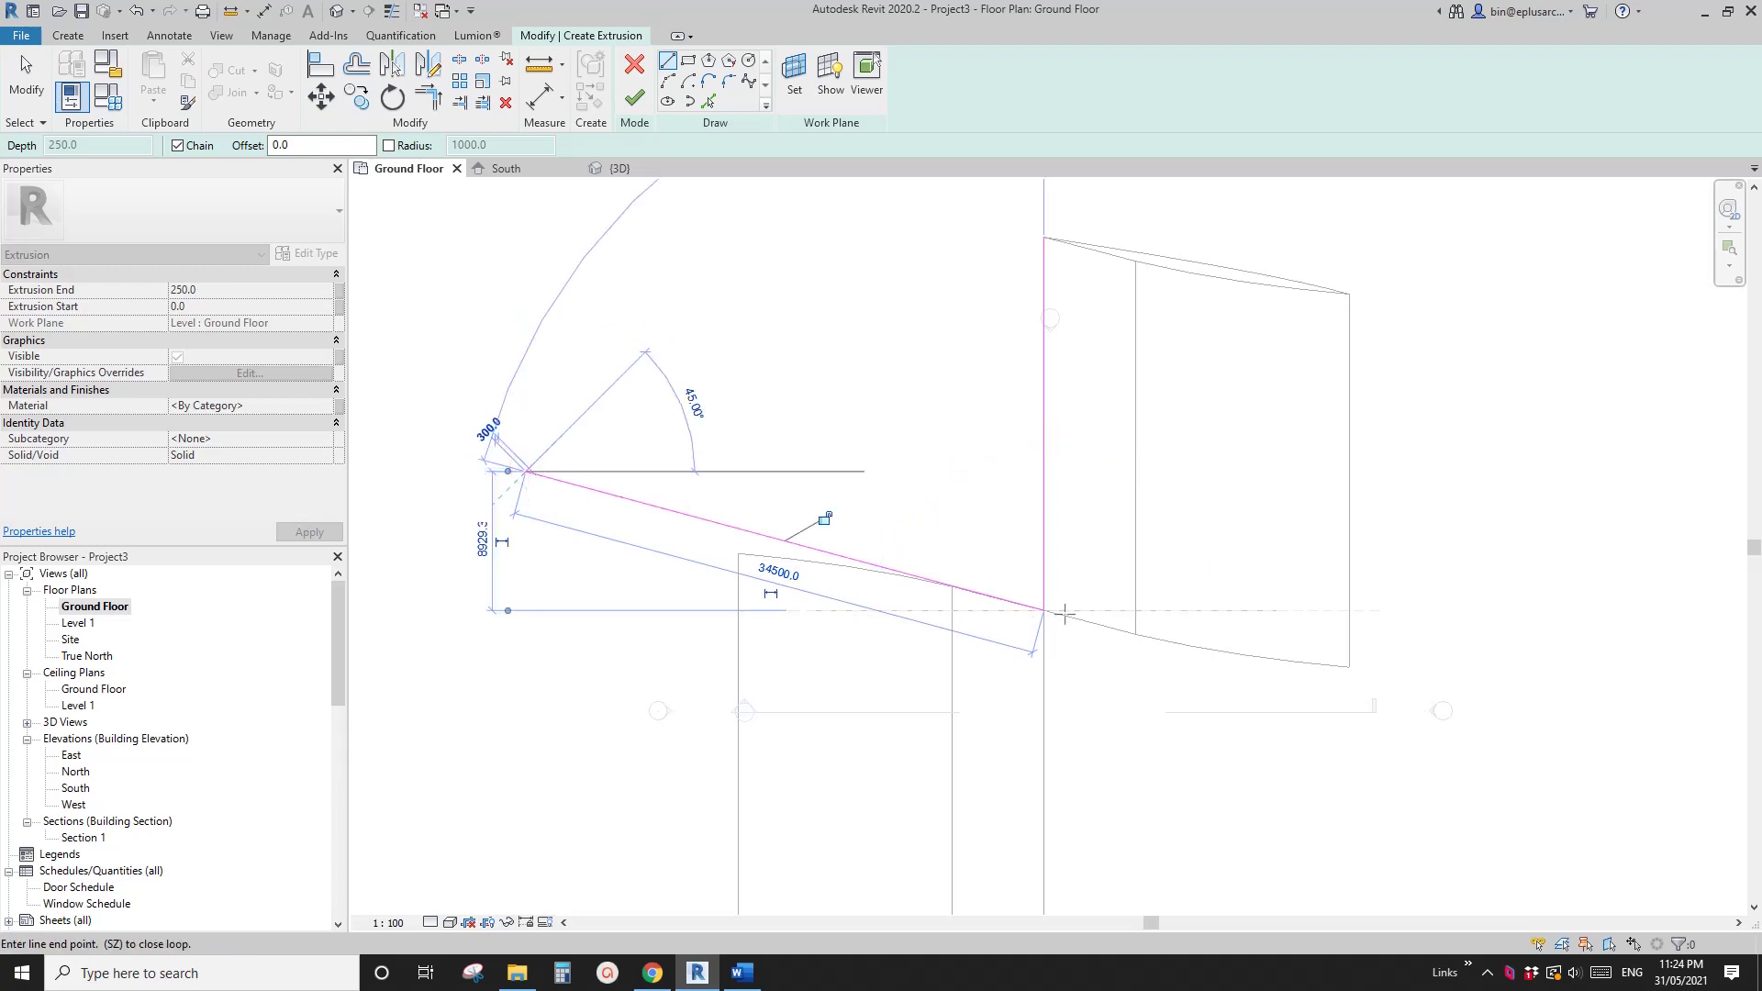
# Step: Copy the slanted boundary line from the lower end of the picked edge to its upper end
pyautogui.scroll(3, 1035, 608)
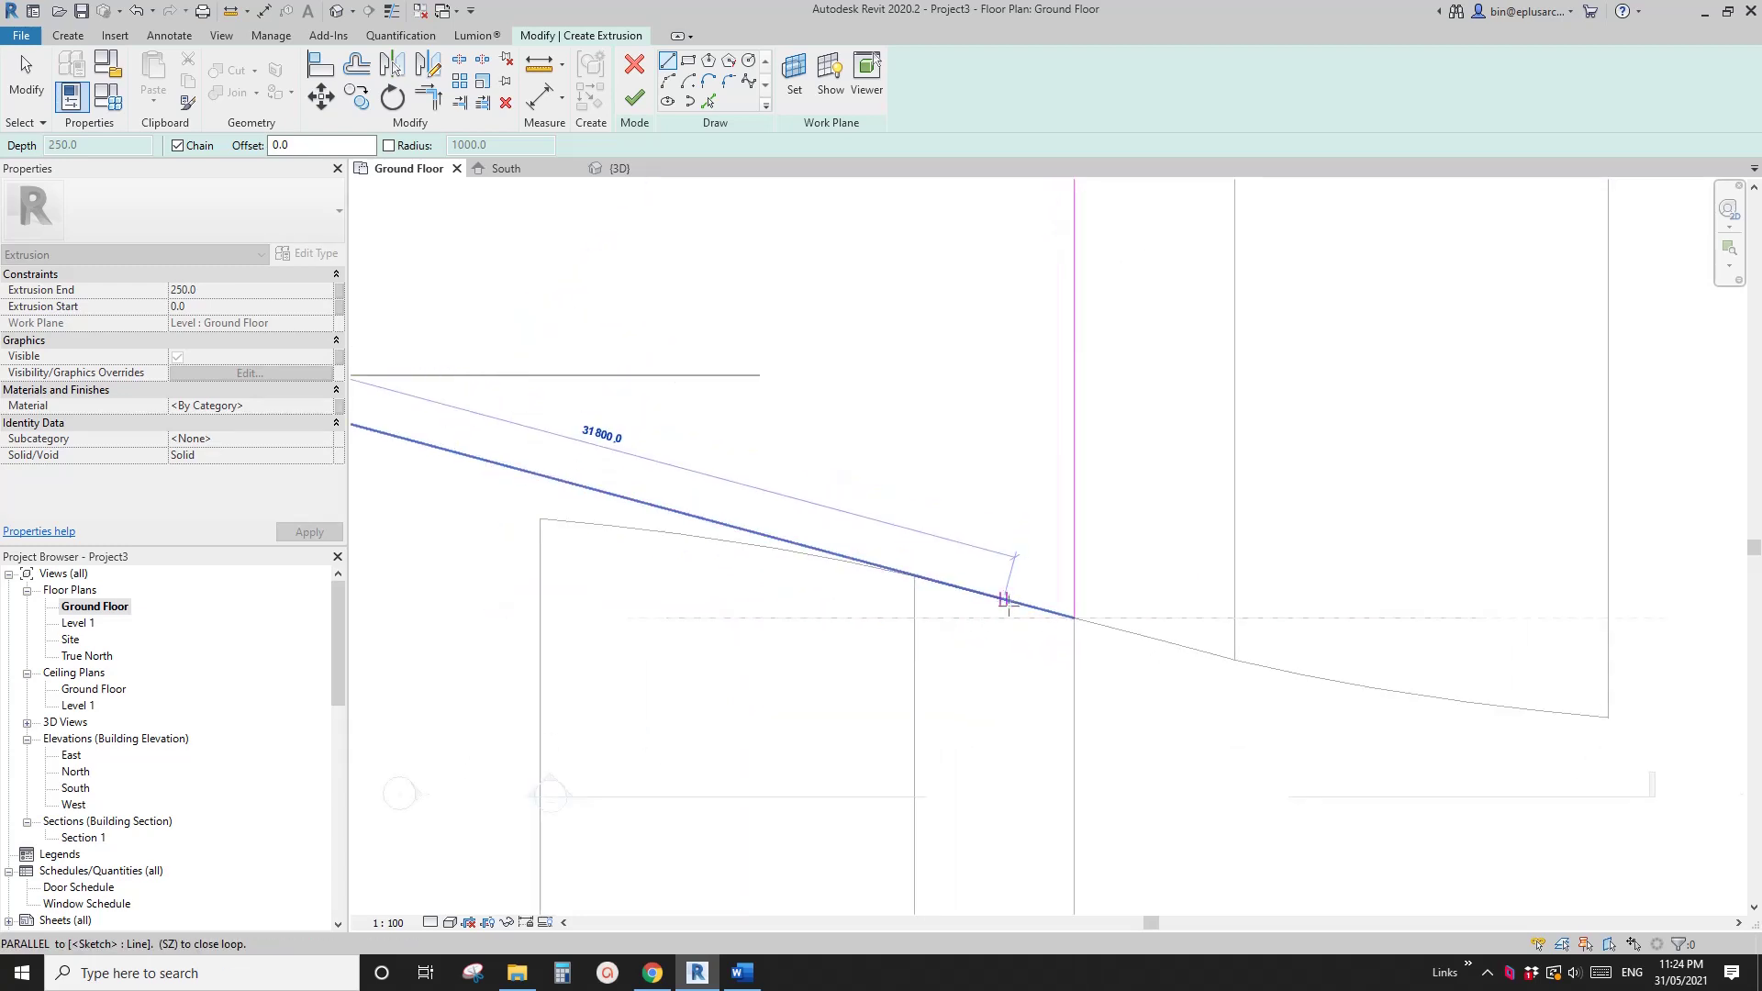
pyautogui.click(1007, 601)
pyautogui.scroll(5, 1007, 603)
pyautogui.press('Escape')
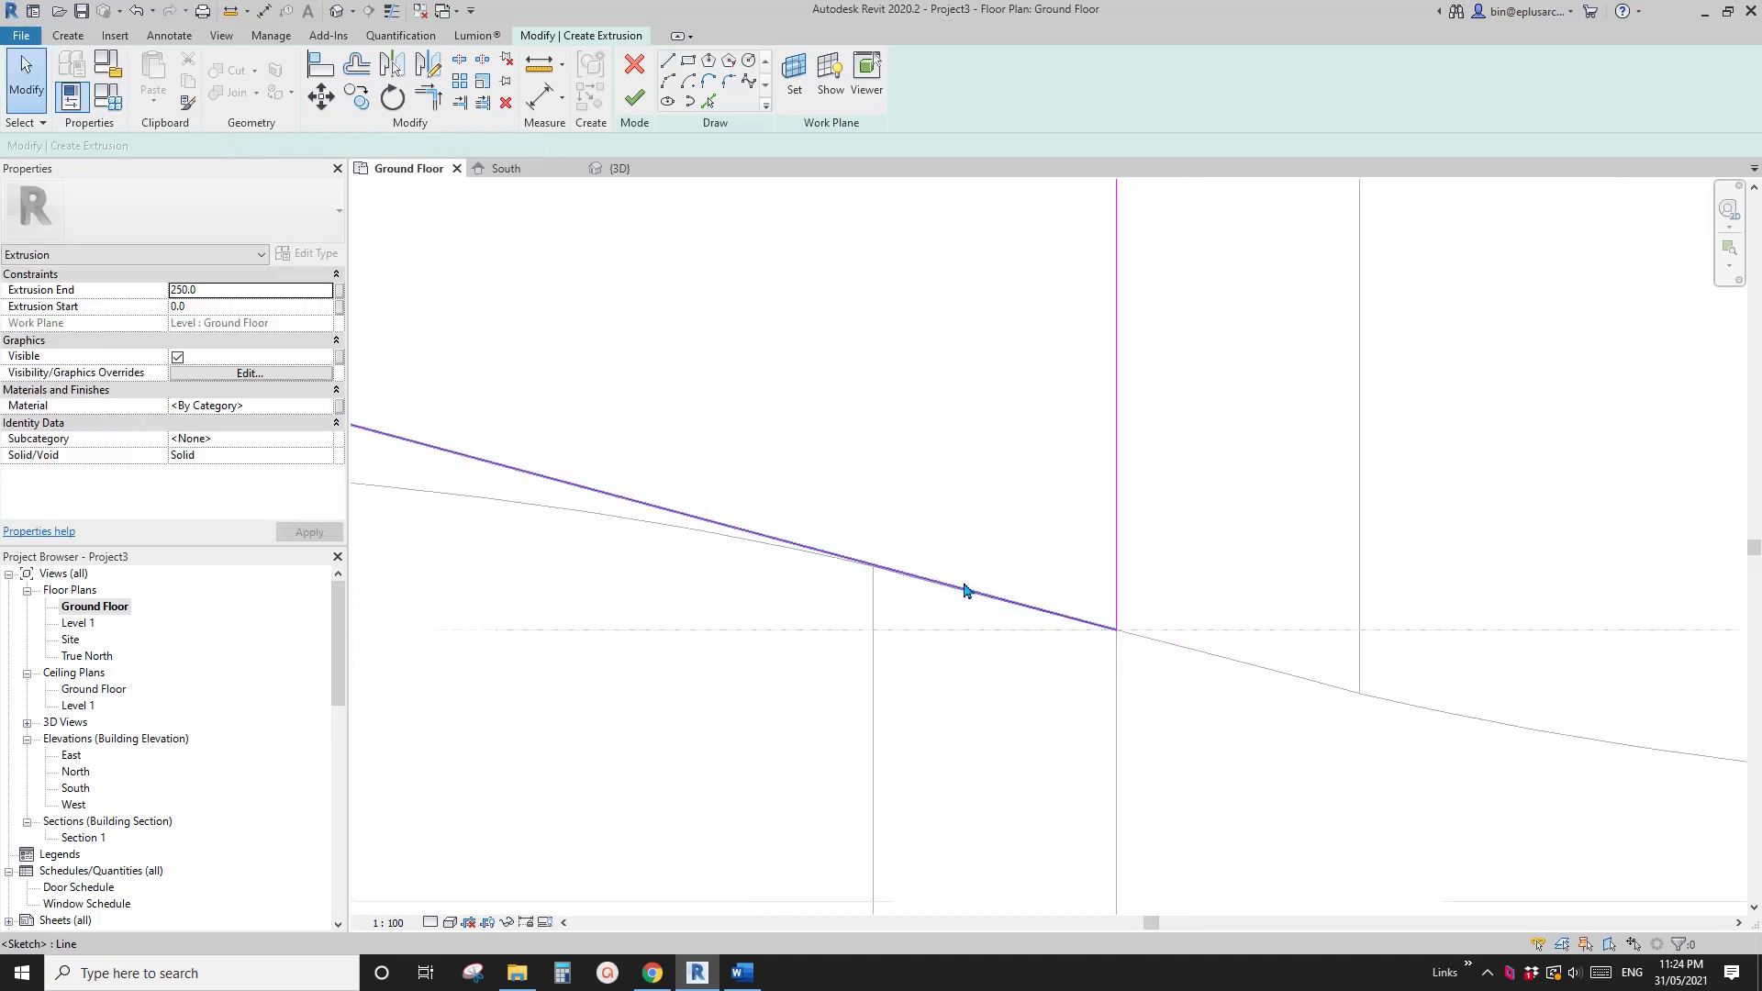
pyautogui.scroll(-4, 881, 539)
pyautogui.scroll(-2, 876, 530)
pyautogui.moveTo(811, 511); pyautogui.dragTo(845, 564, button='middle')
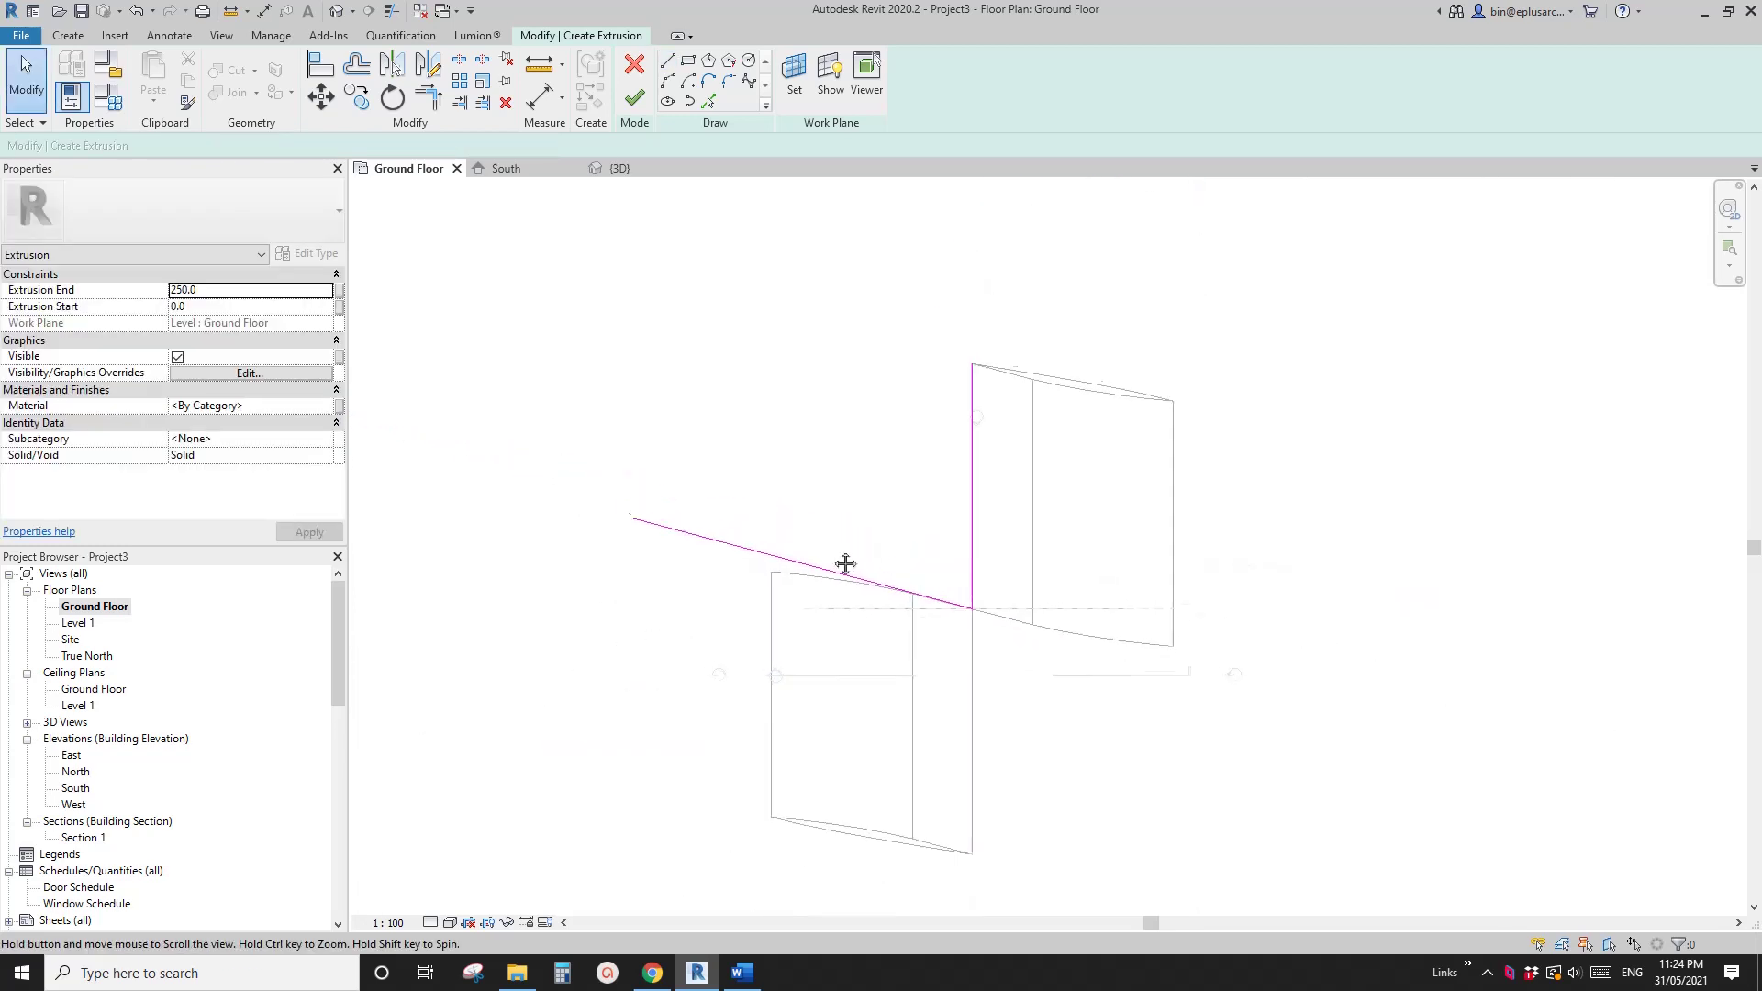
pyautogui.click(868, 584)
pyautogui.press('c')
pyautogui.press('o')
pyautogui.click(973, 609)
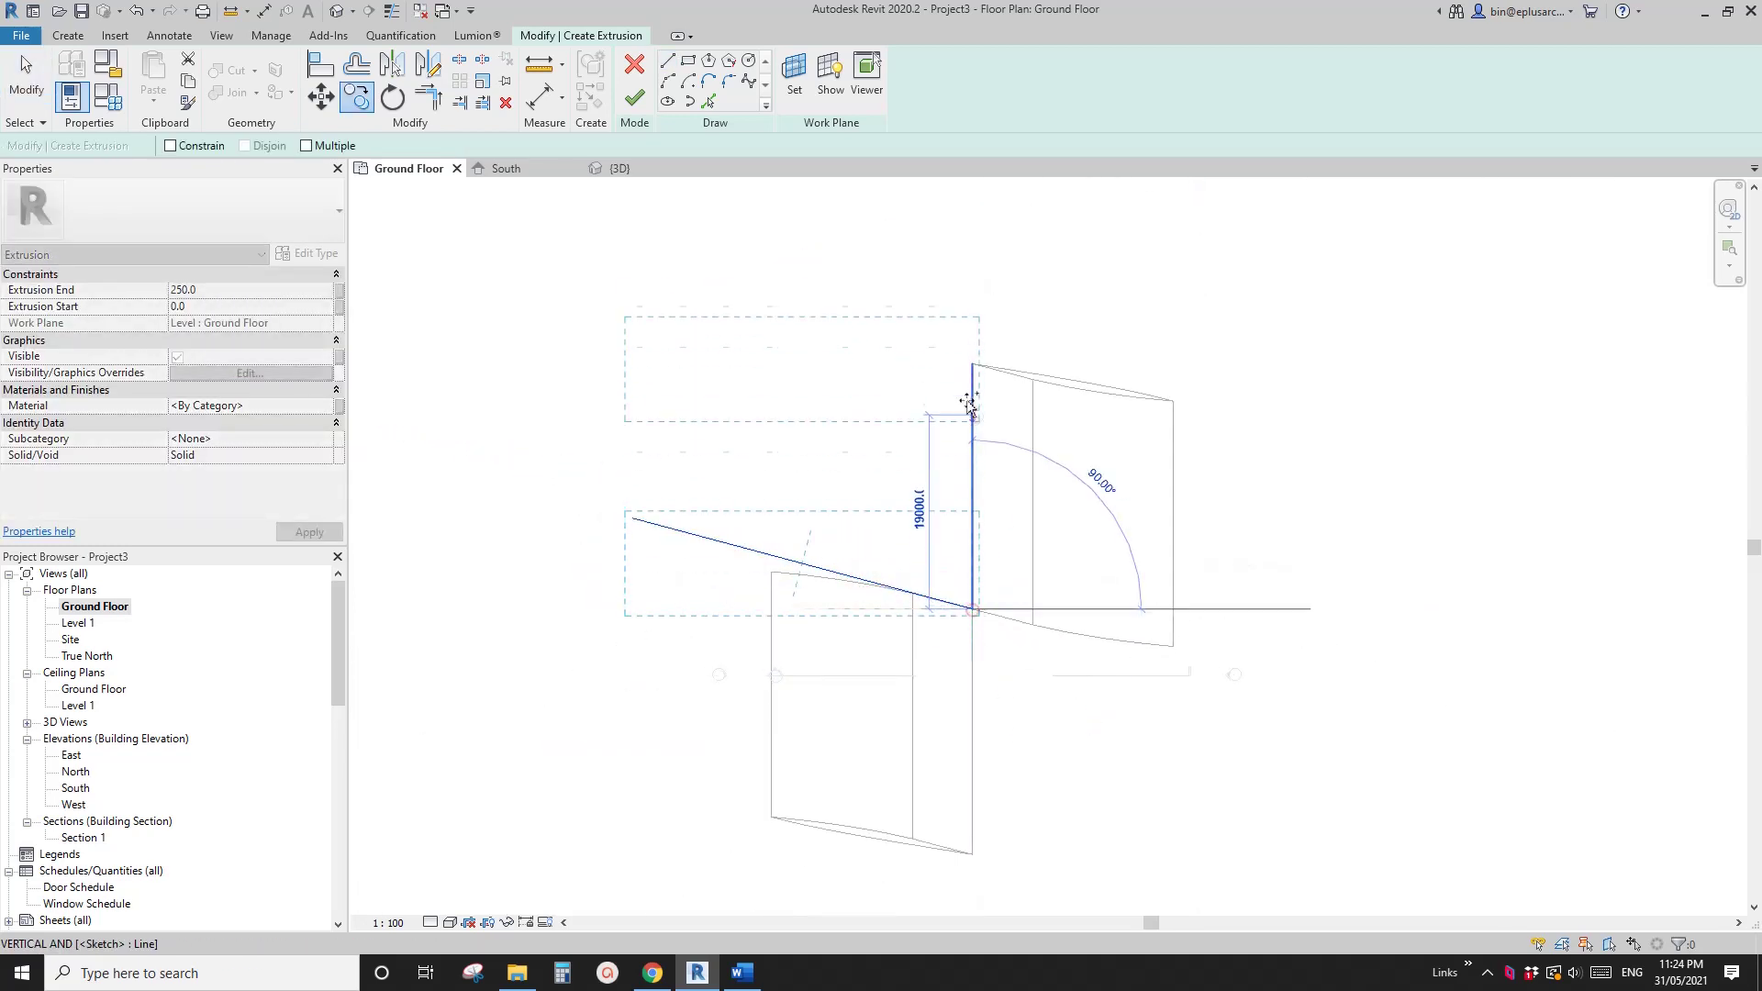
pyautogui.click(971, 366)
pyautogui.press('Escape')
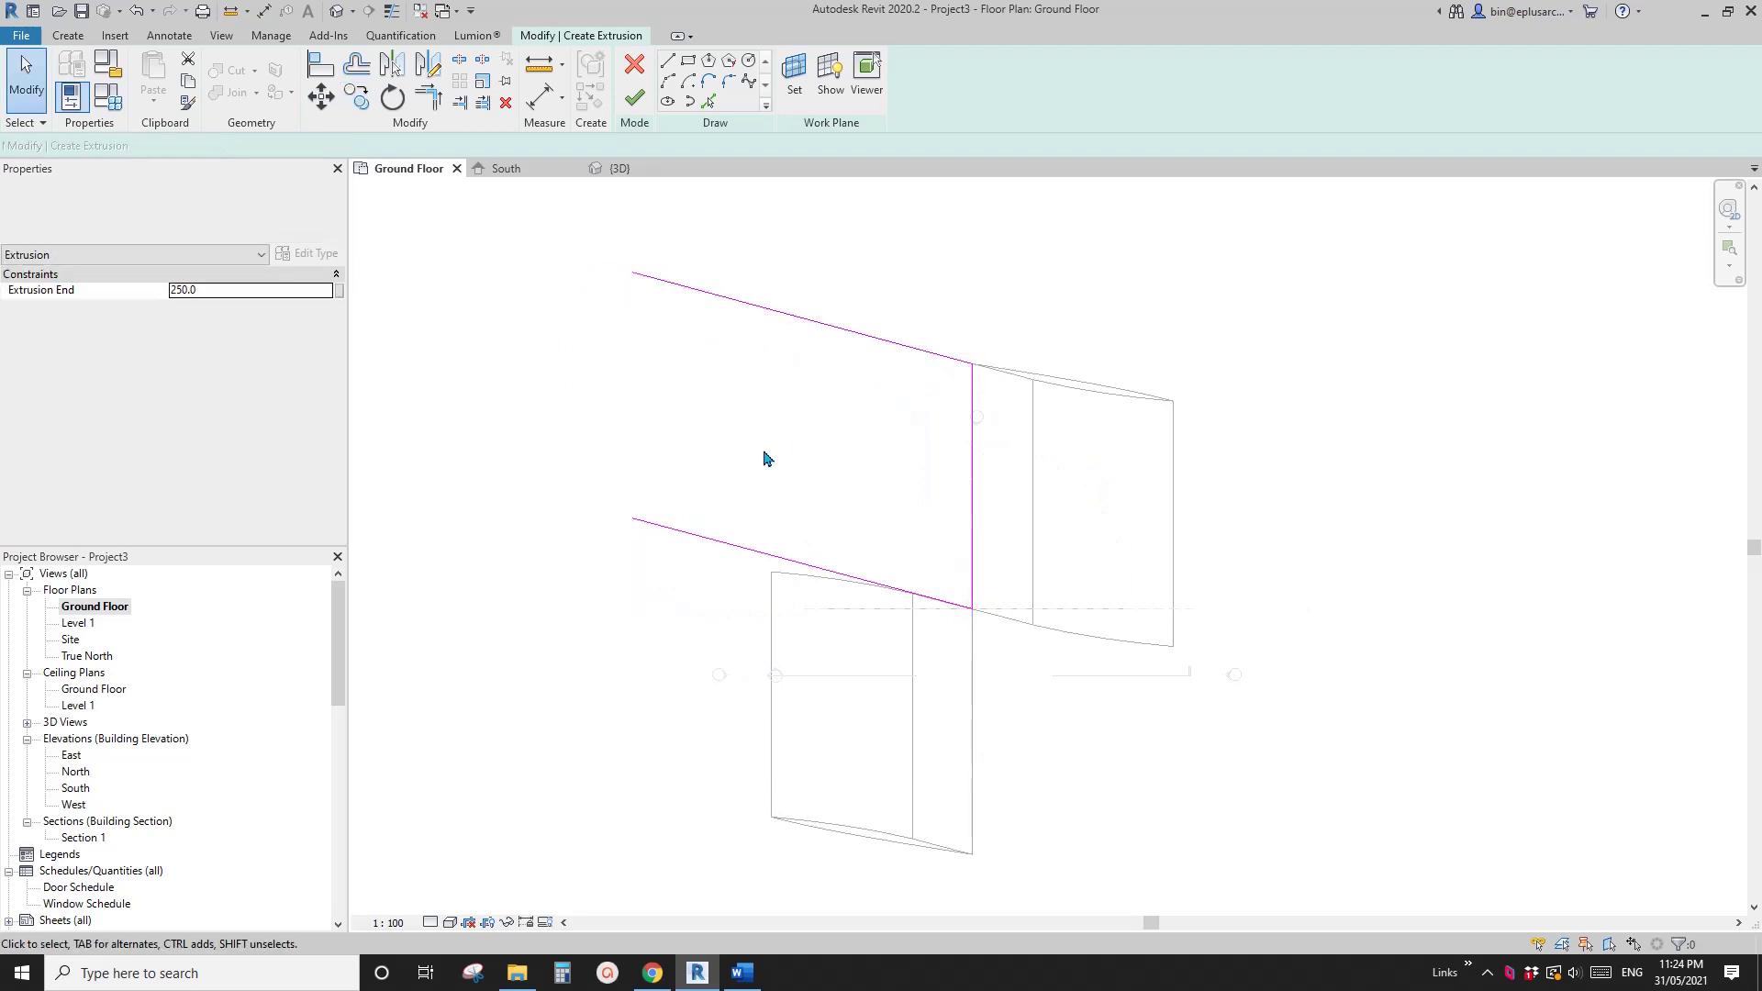
# Step: Lengthen the lower slanted boundary line to about 52000 and the upper one to about 49000 at their free ends
pyautogui.click(698, 531)
pyautogui.moveTo(576, 498); pyautogui.dragTo(459, 472)
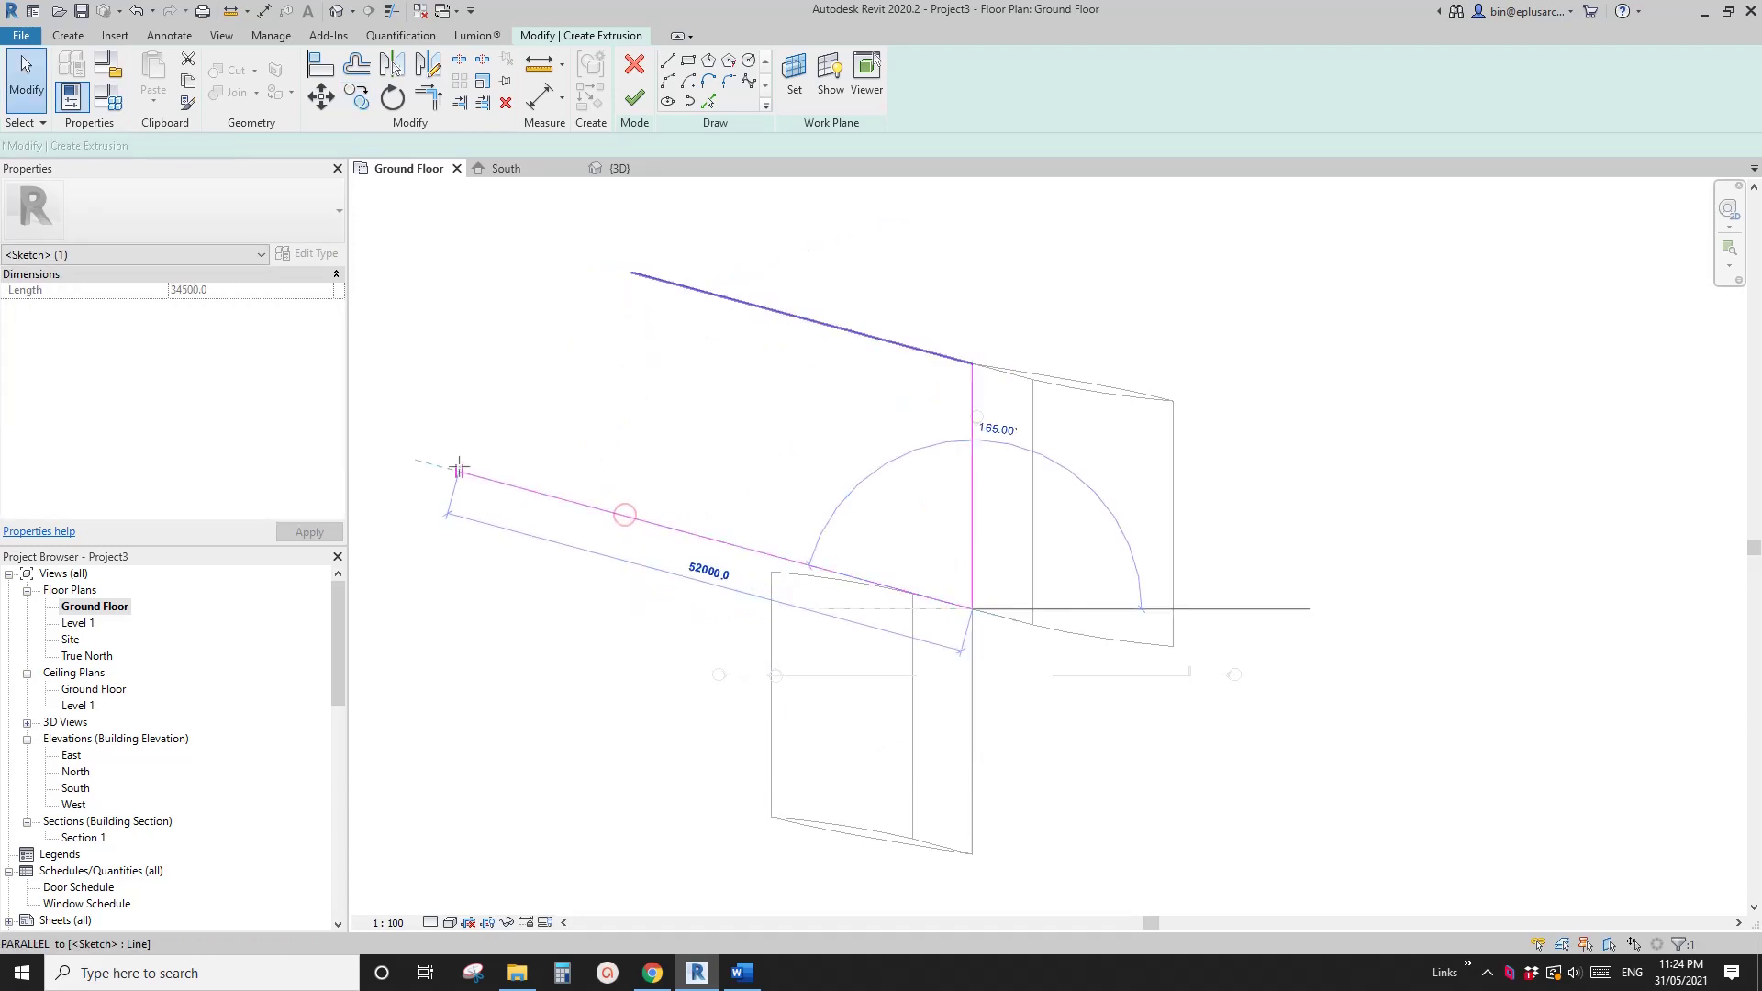
pyautogui.scroll(-1, 531, 460)
pyautogui.click(649, 307)
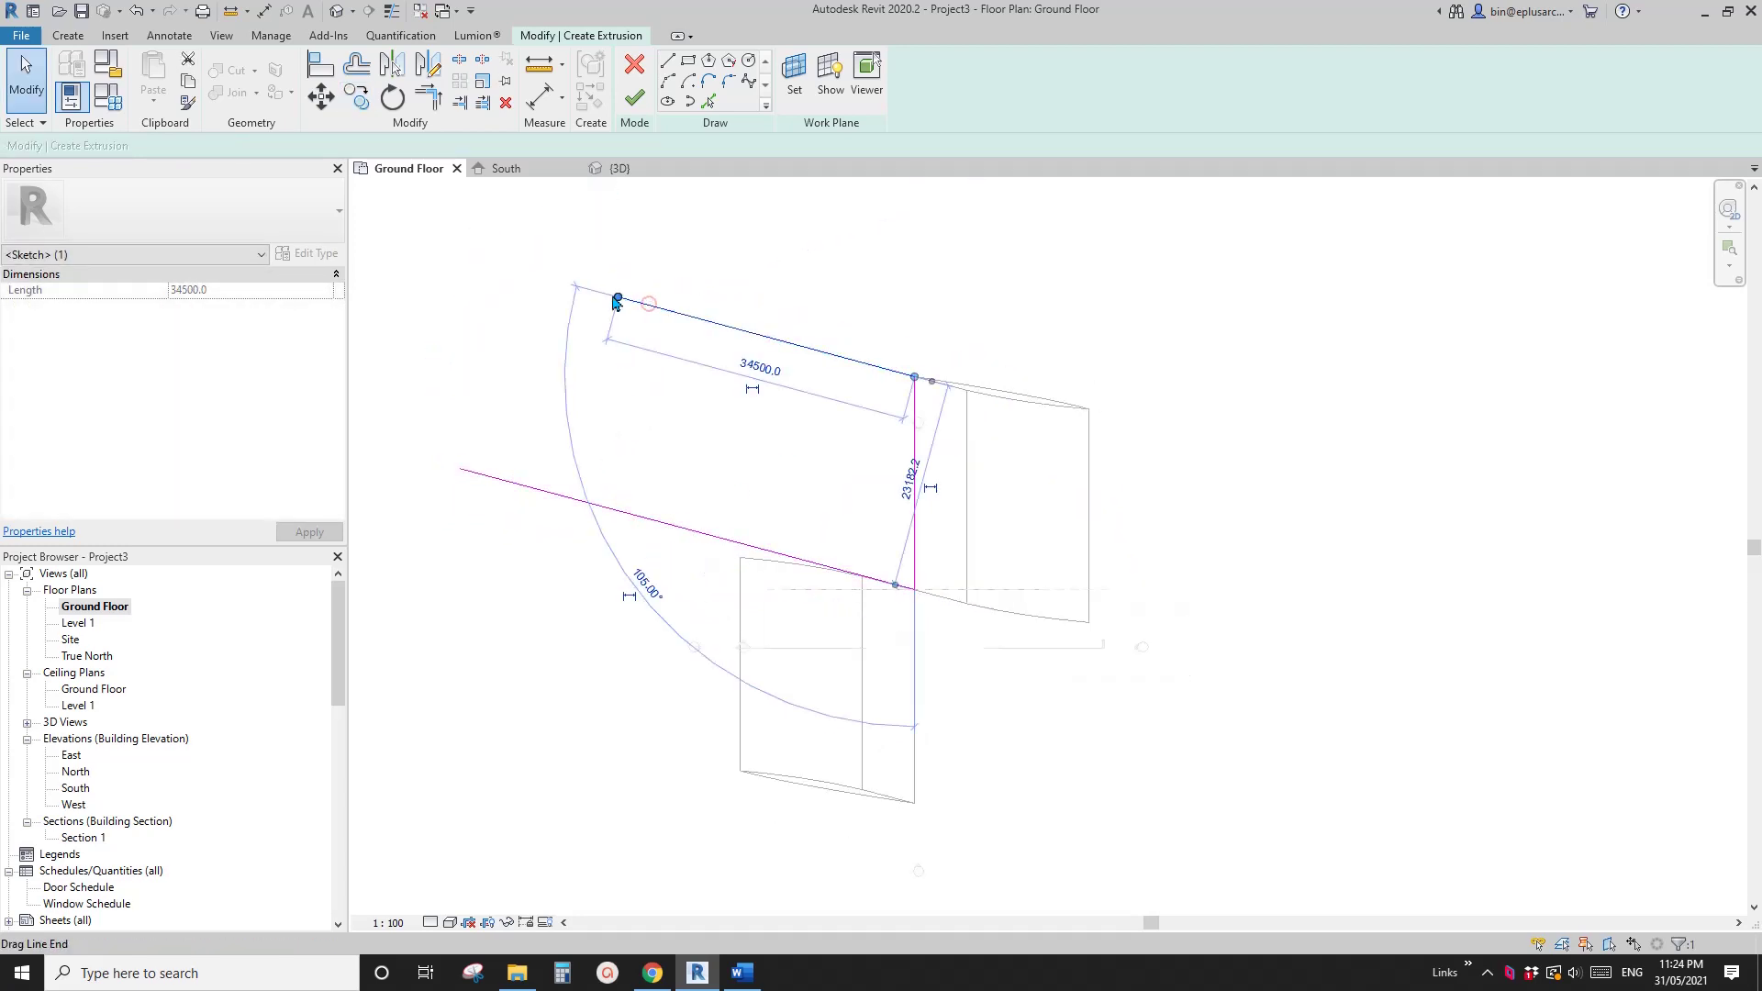
pyautogui.moveTo(618, 297); pyautogui.dragTo(495, 262)
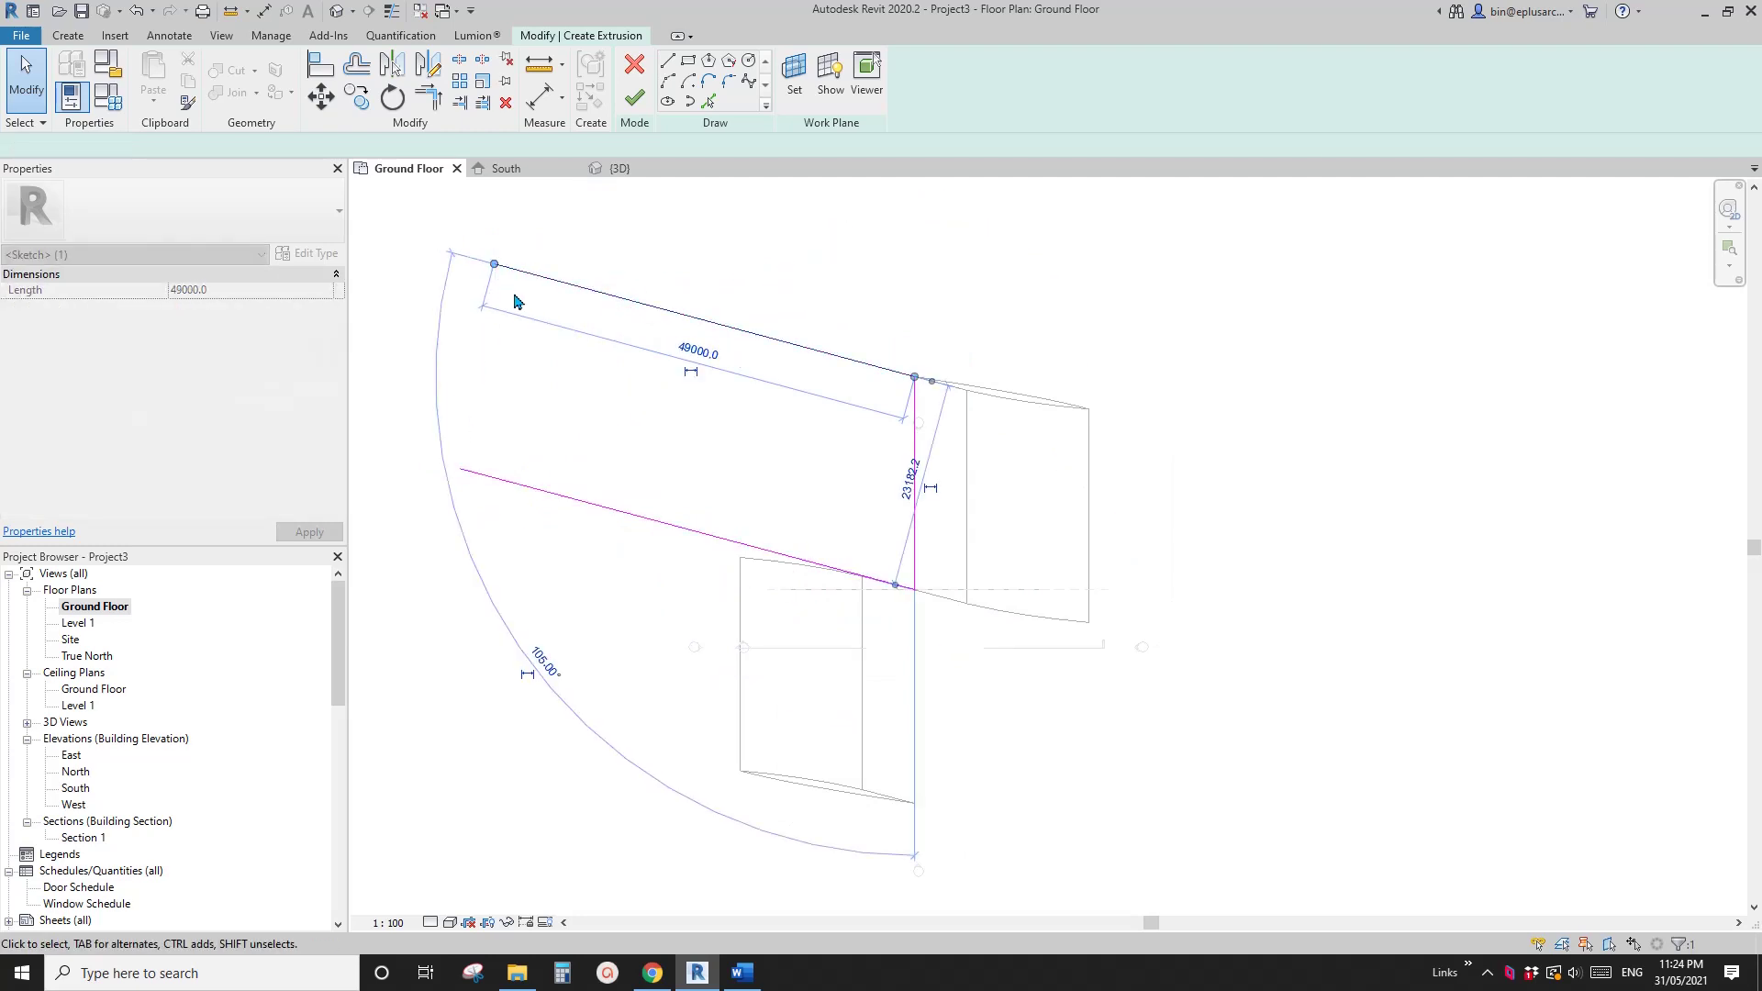
pyautogui.press('Escape')
# Step: Sketch a closing line between the outer ends of the two slanted boundary lines
pyautogui.scroll(-1, 515, 299)
pyautogui.moveTo(522, 369); pyautogui.dragTo(696, 444, button='middle')
pyautogui.scroll(1, 910, 500)
pyautogui.moveTo(860, 508); pyautogui.dragTo(881, 512, button='middle')
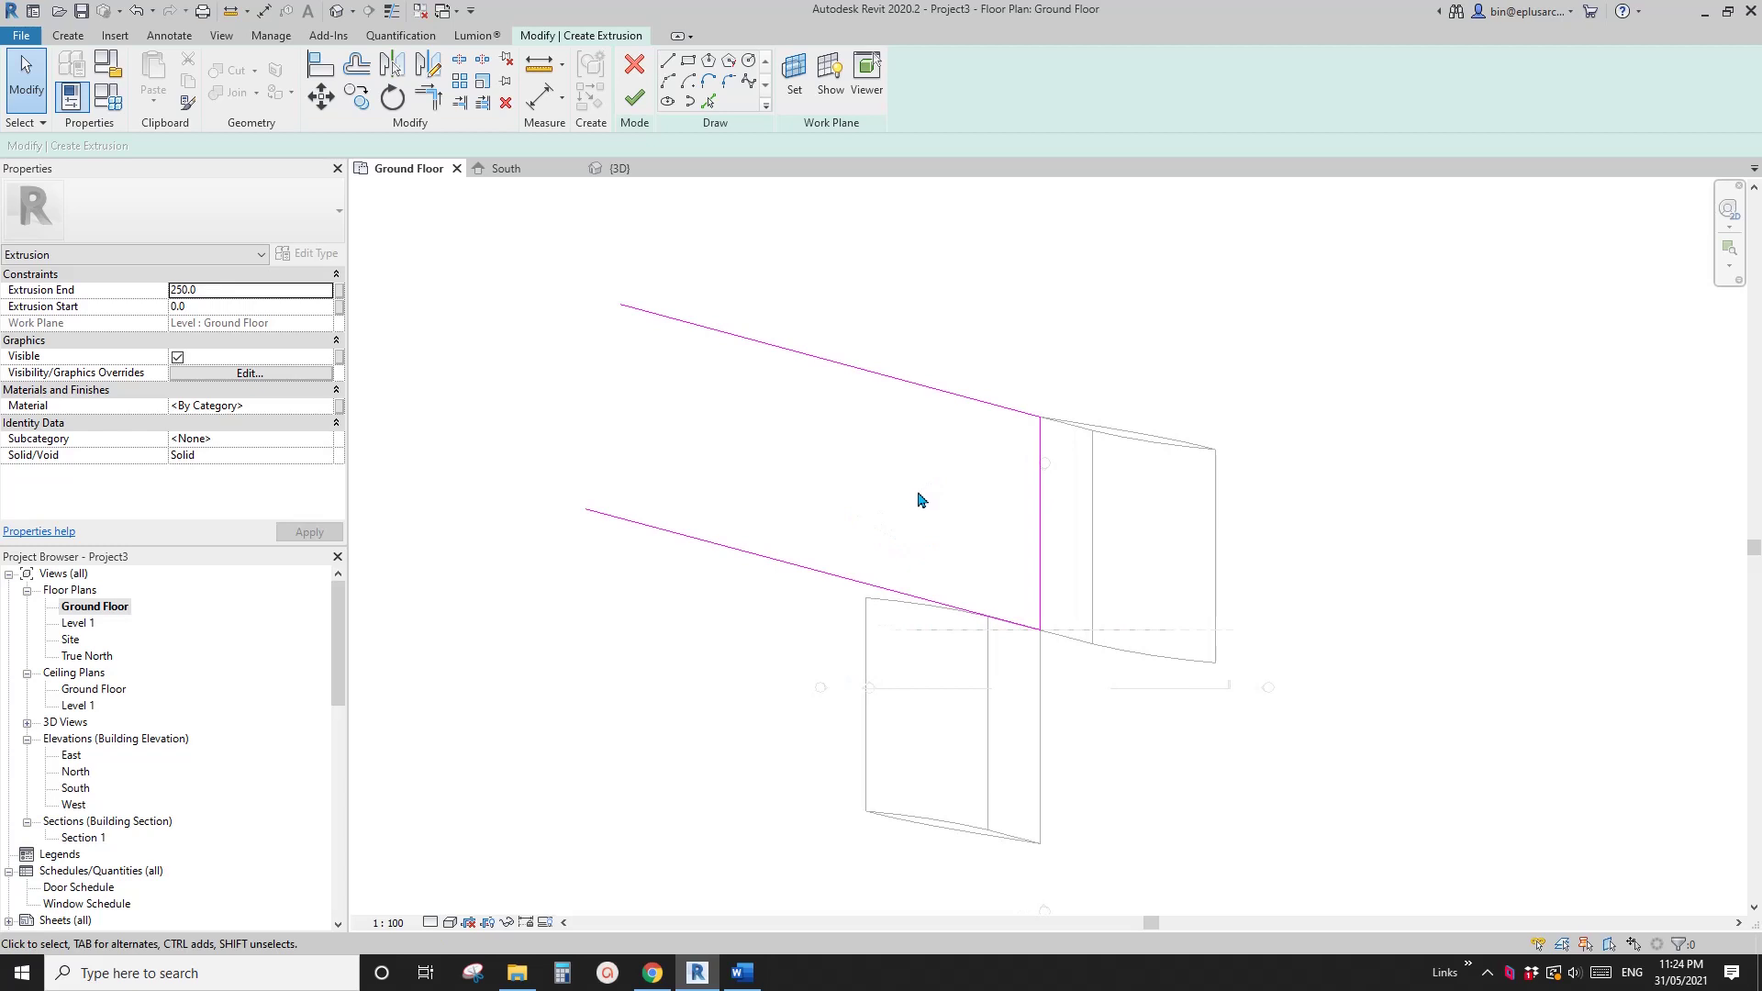
pyautogui.moveTo(932, 542); pyautogui.dragTo(998, 548, button='middle')
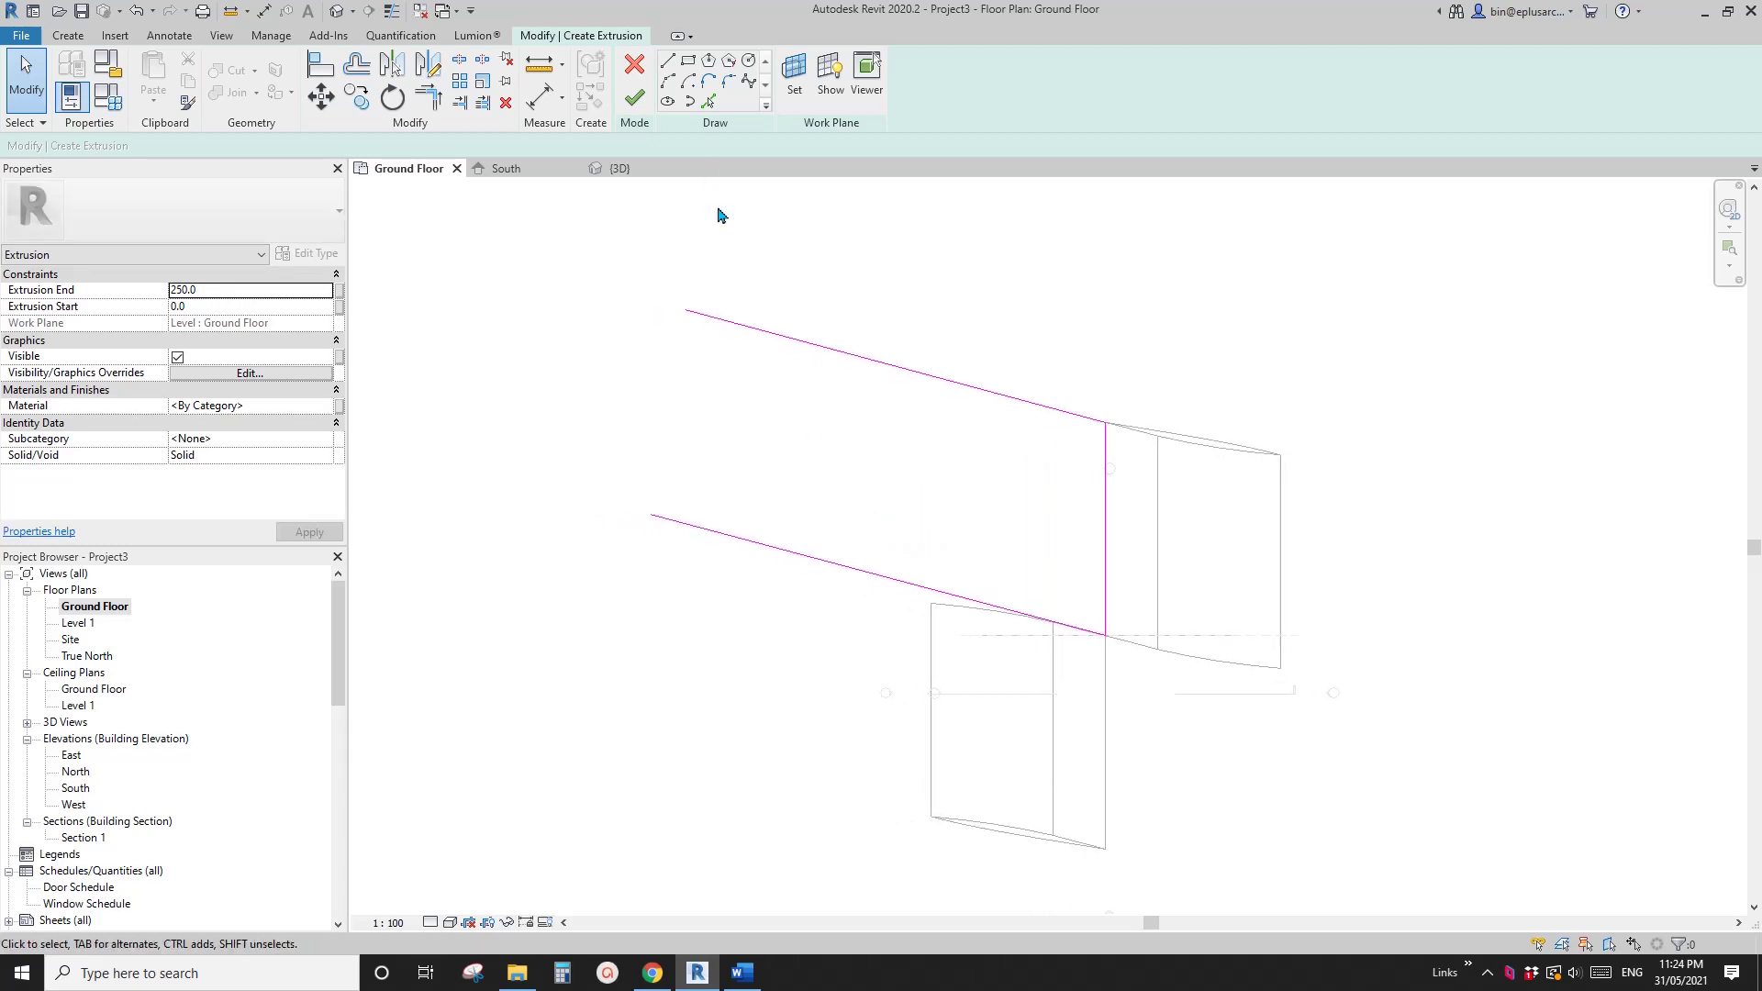
pyautogui.click(667, 63)
pyautogui.scroll(1, 1077, 638)
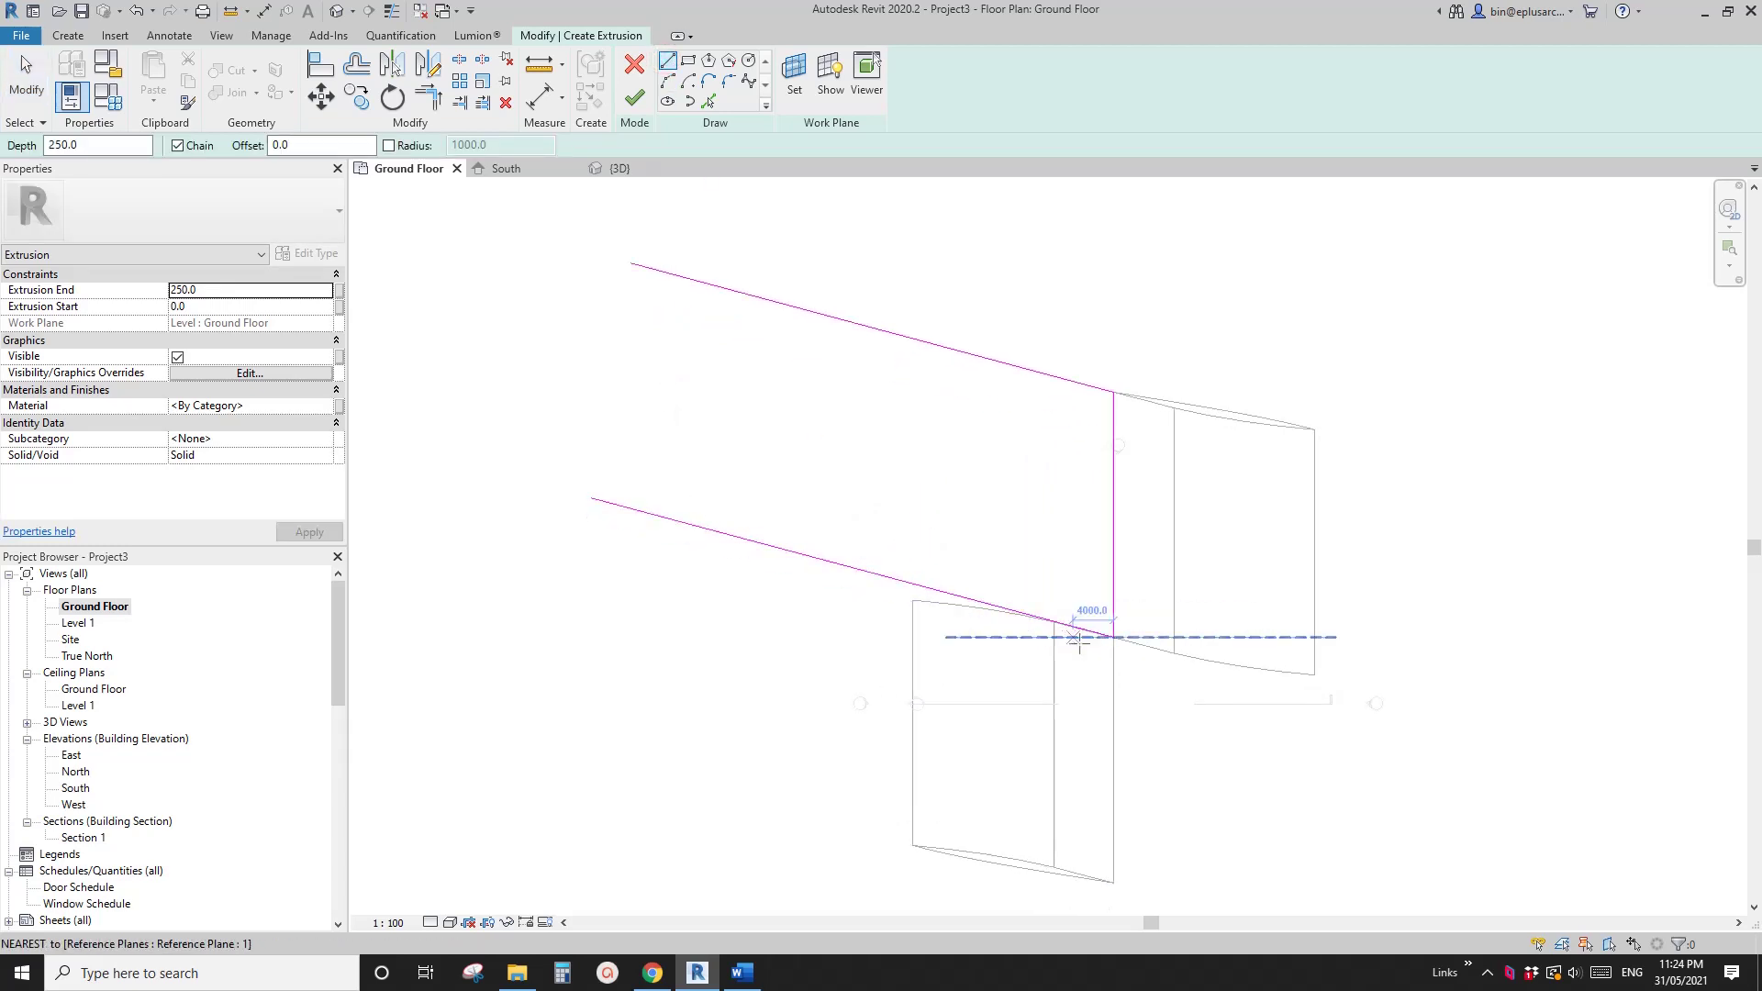
pyautogui.scroll(2, 918, 605)
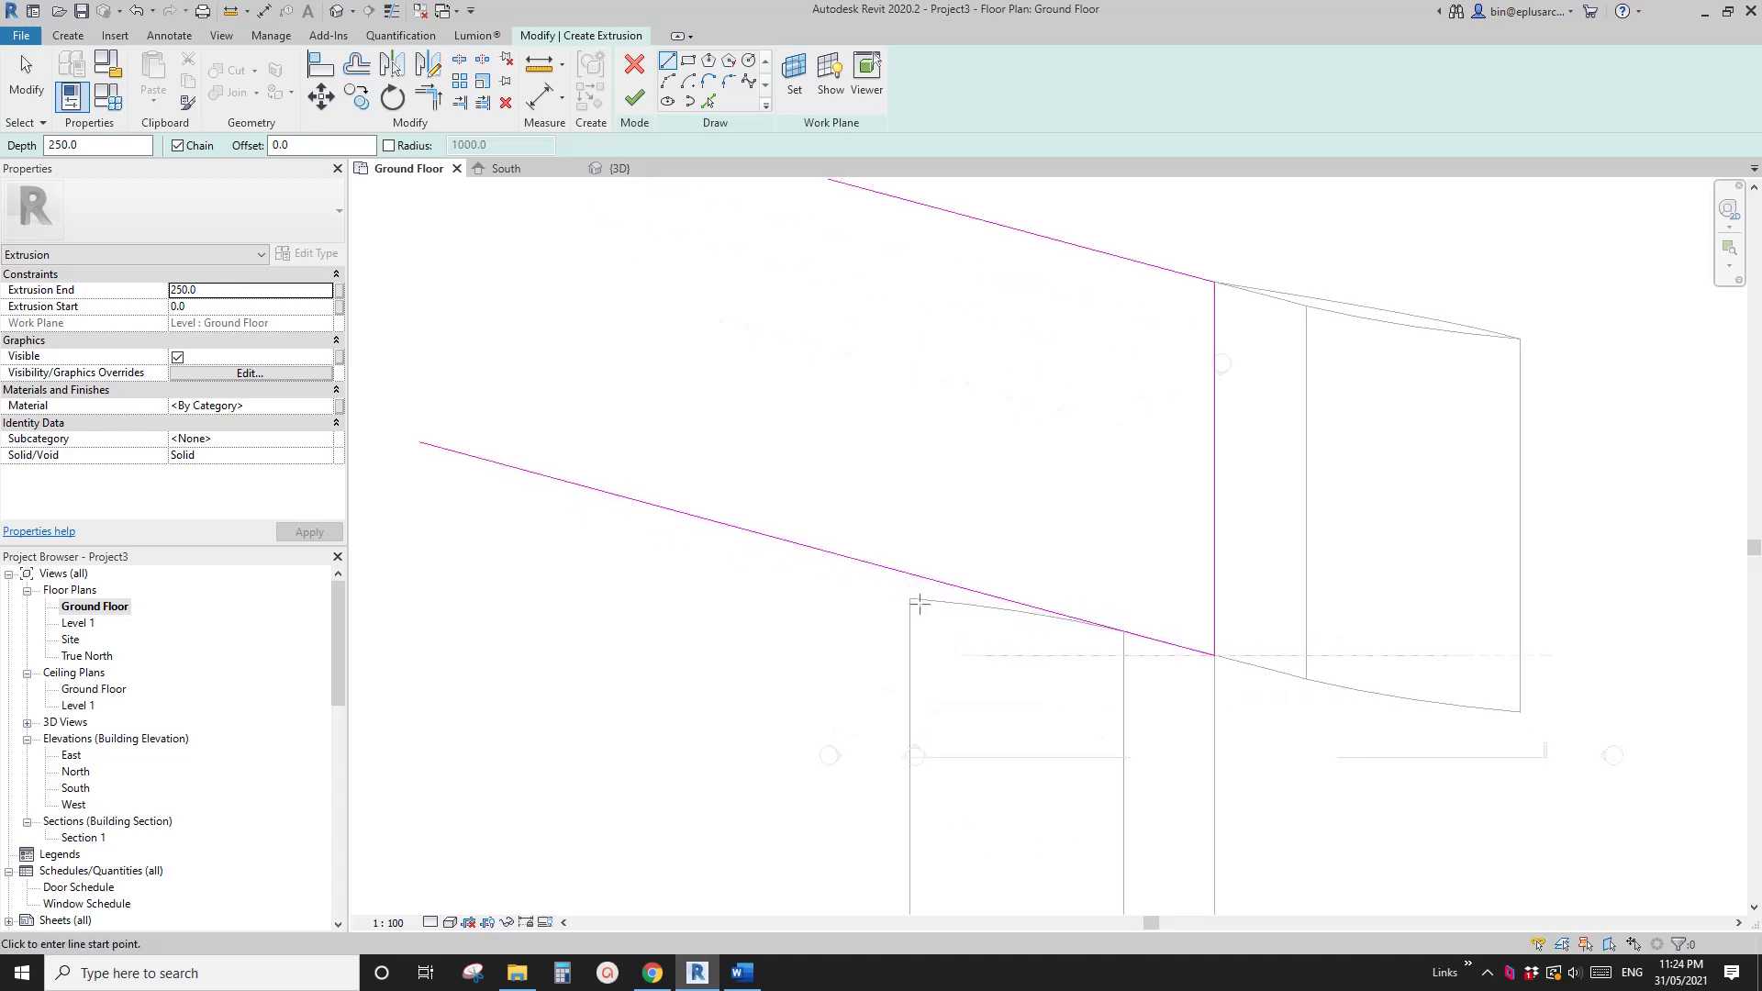
pyautogui.moveTo(908, 601); pyautogui.dragTo(1121, 669, button='middle')
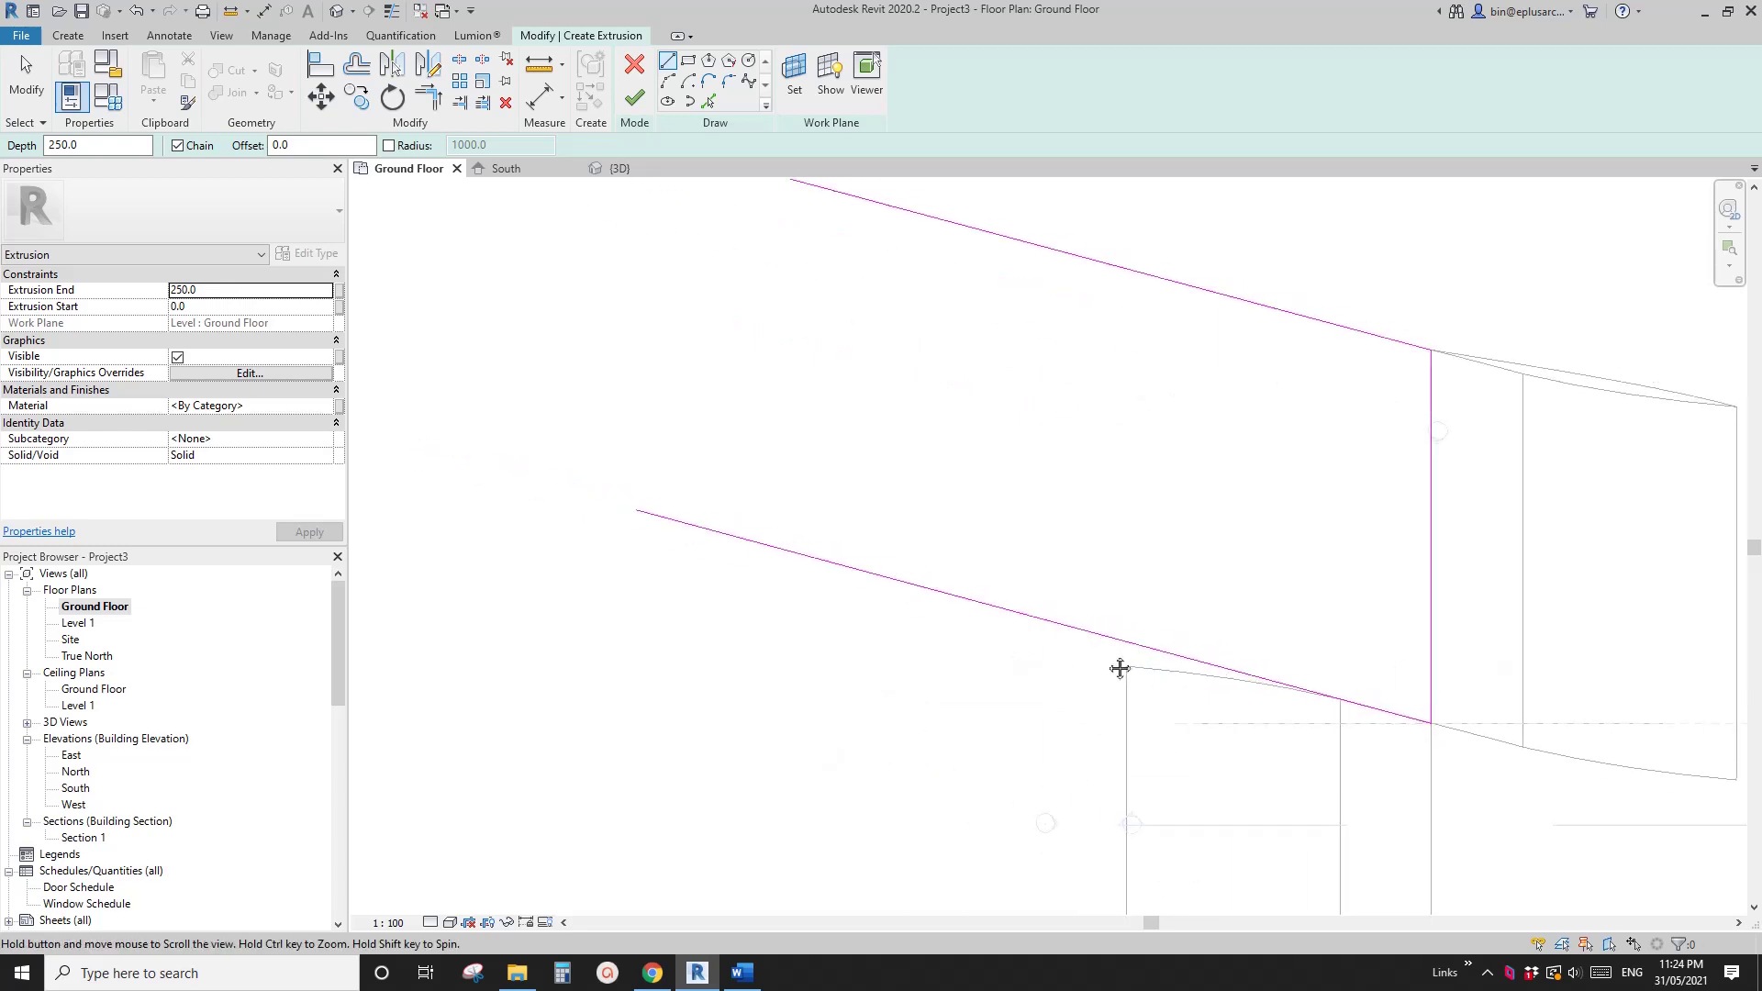
pyautogui.click(634, 511)
pyautogui.scroll(-1, 657, 453)
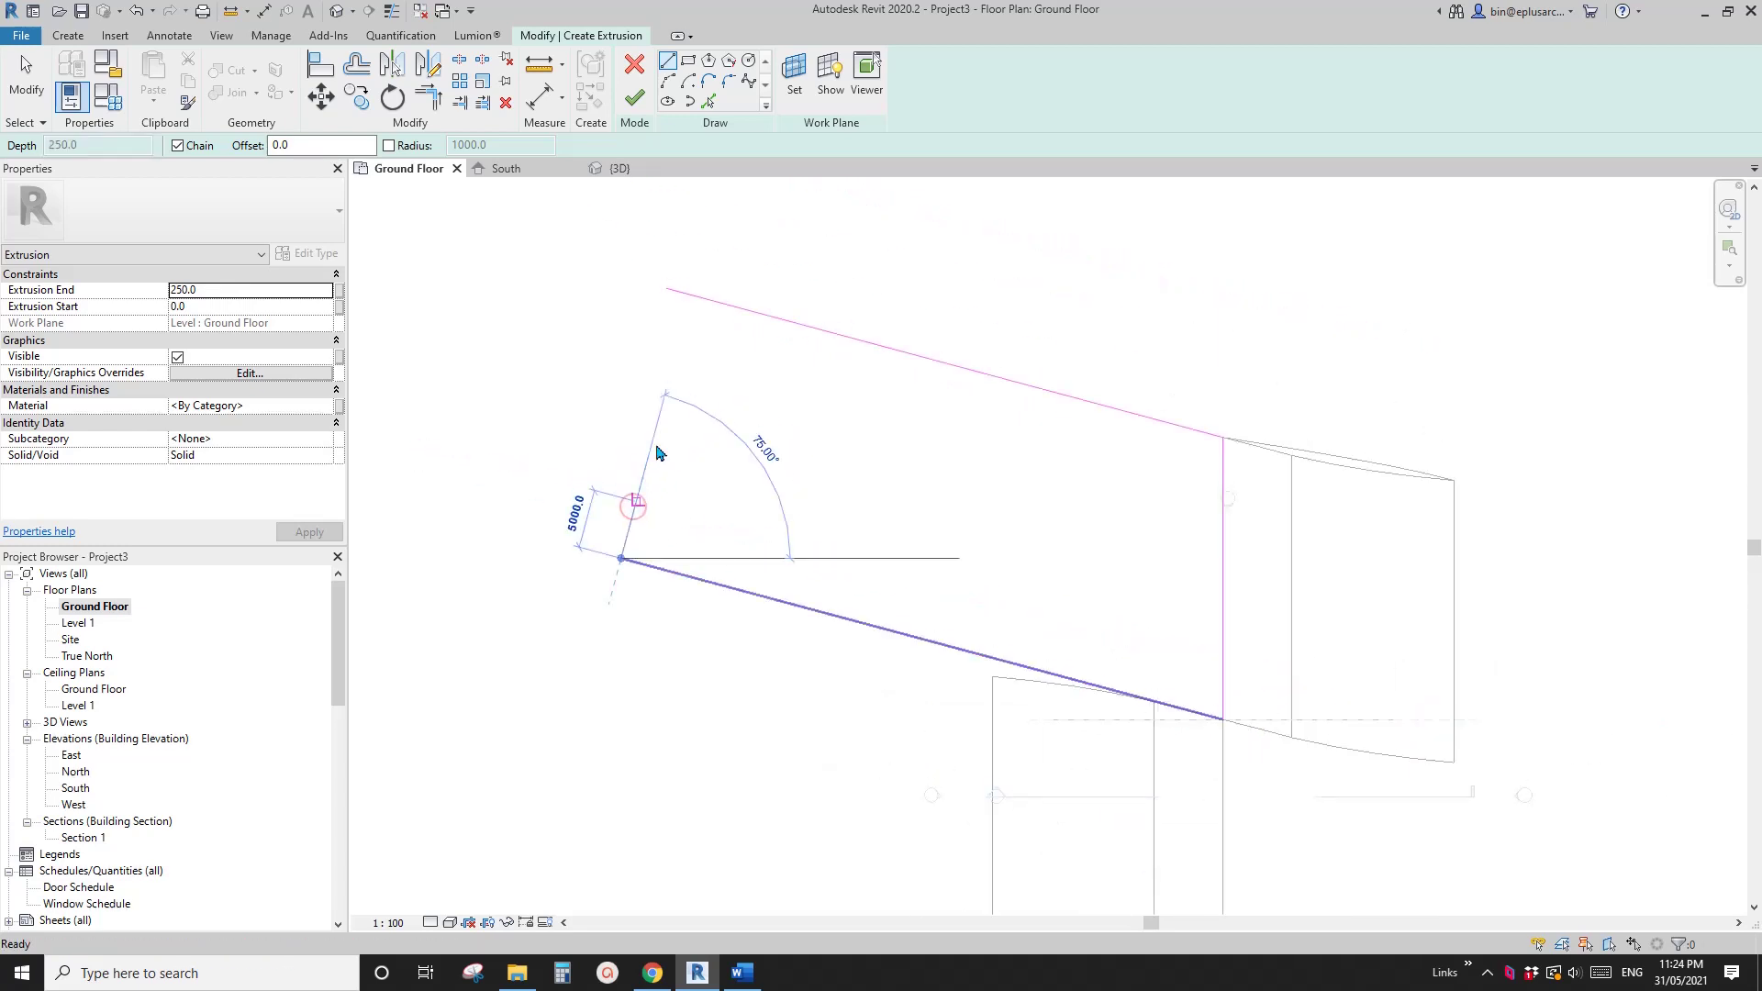
pyautogui.click(699, 298)
pyautogui.press('Escape')
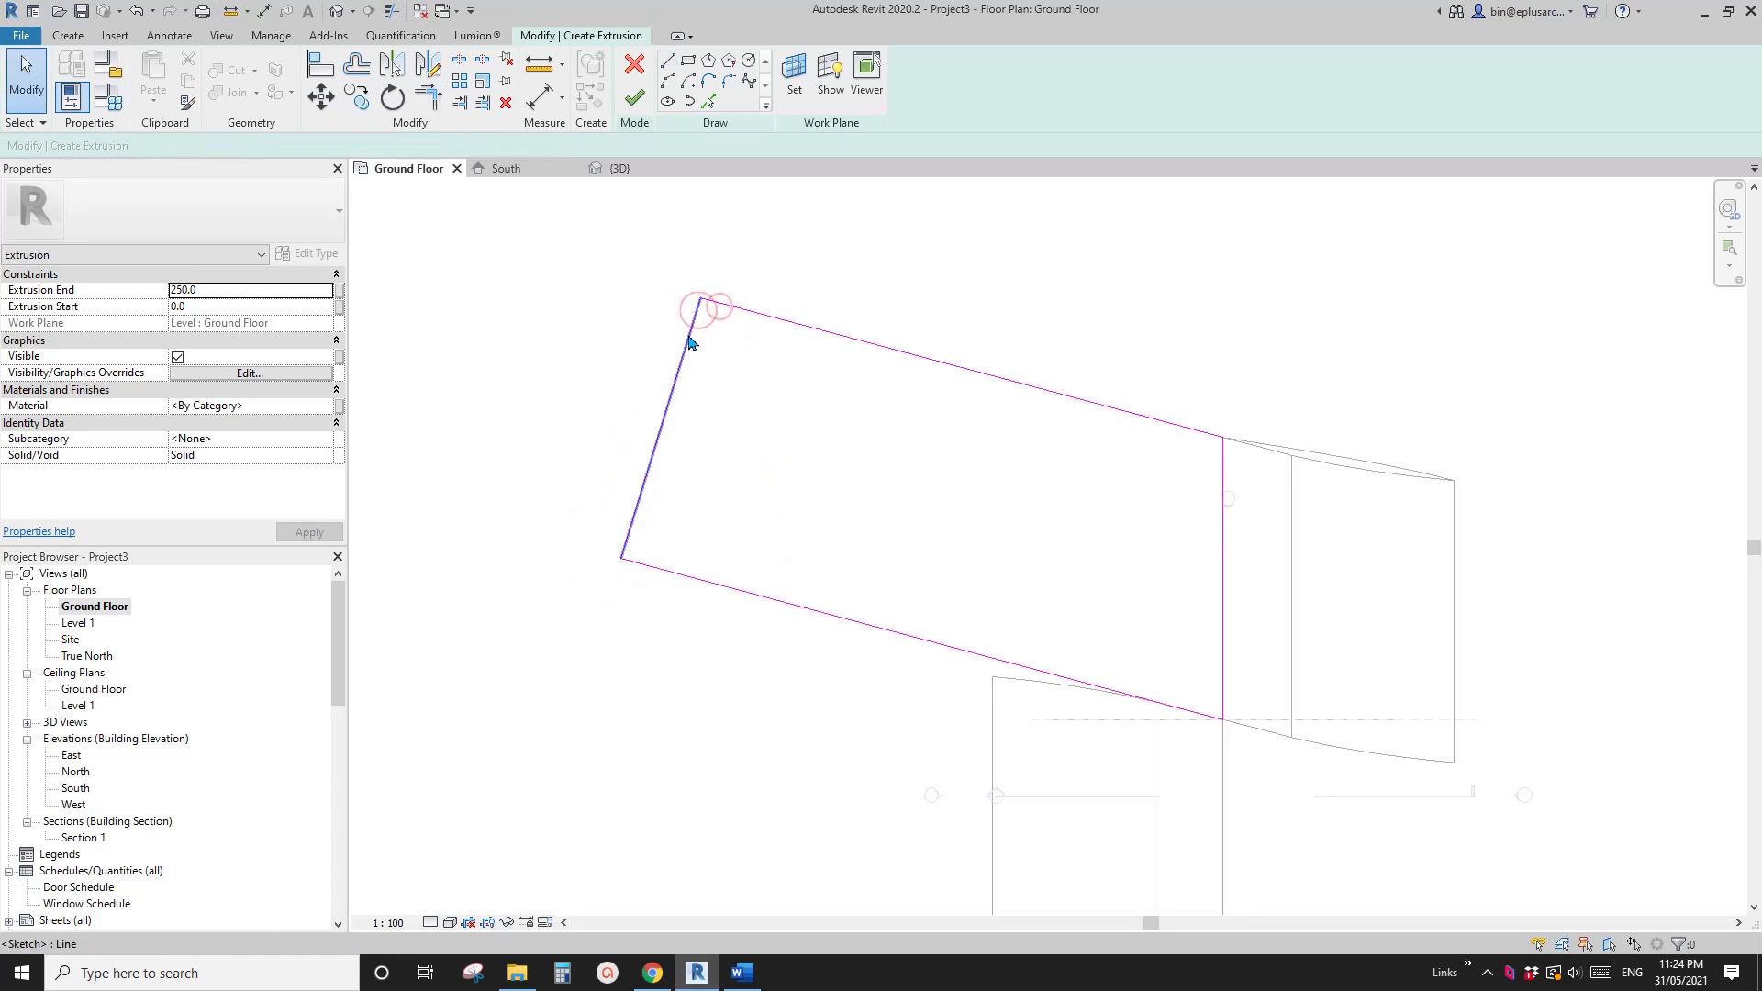
# Step: Make the closing line perpendicular to the slanted lines at 75° and trim it with the upper line into a clean corner
pyautogui.click(692, 341)
pyautogui.moveTo(701, 299); pyautogui.dragTo(691, 295)
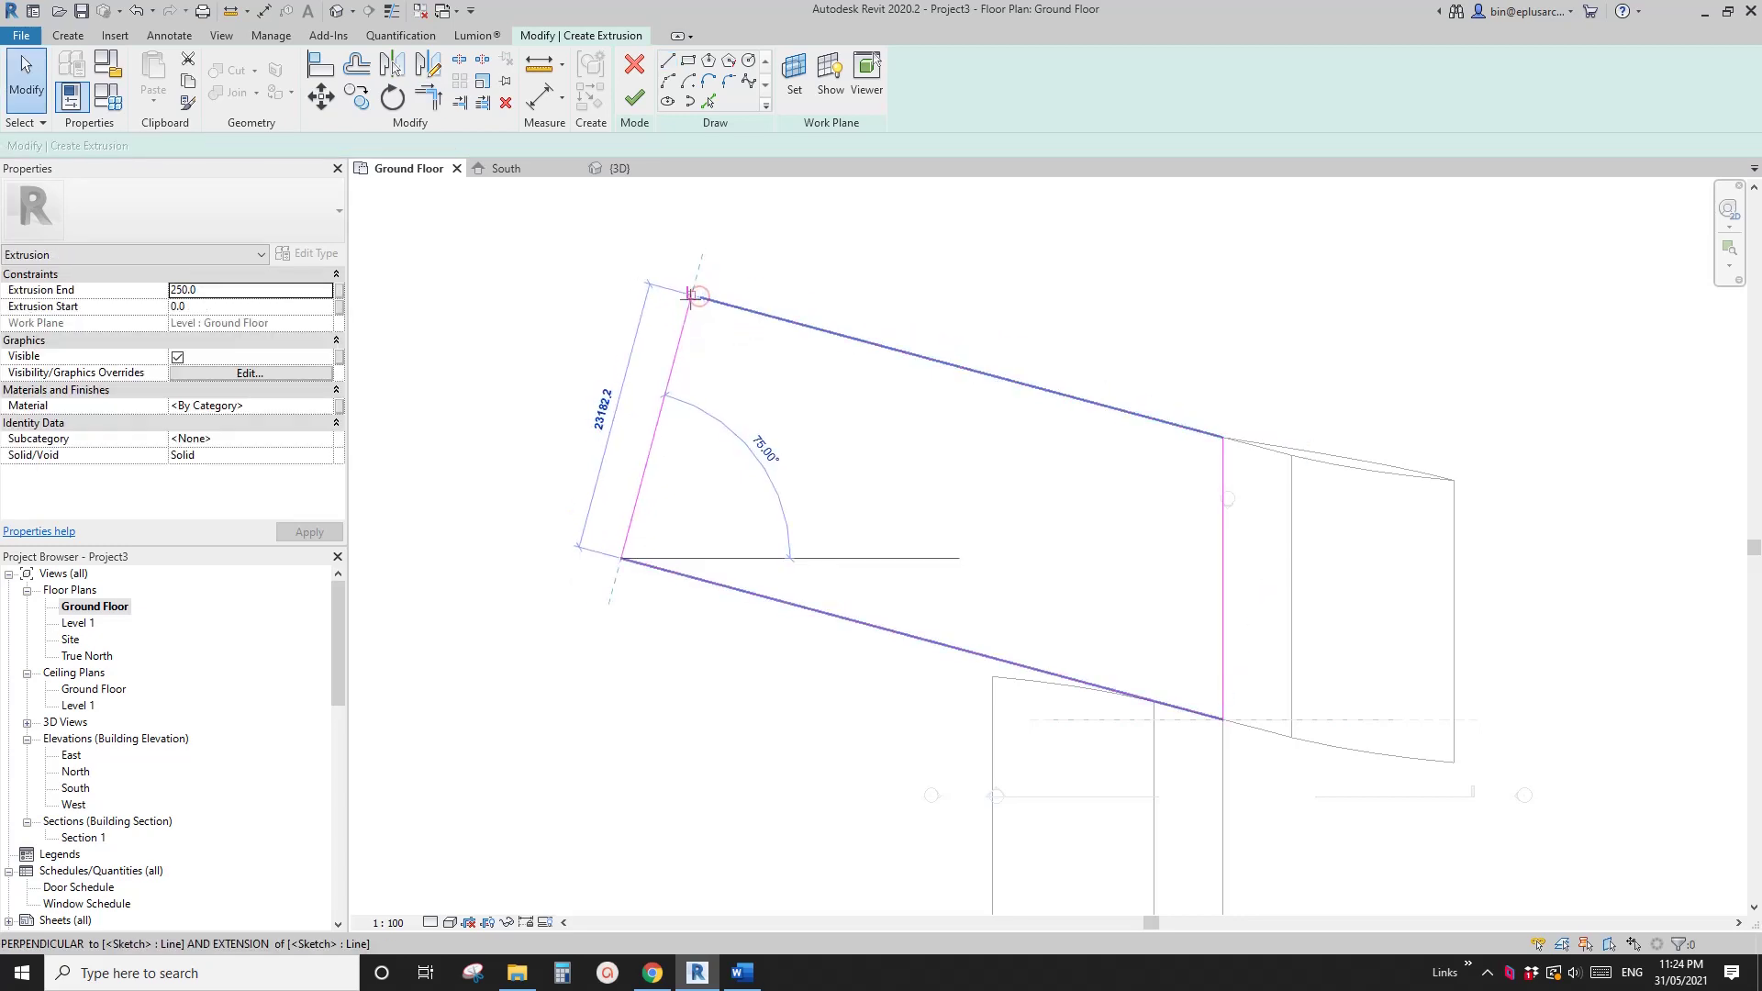
pyautogui.press('t')
pyautogui.press('r')
pyautogui.click(685, 320)
pyautogui.click(718, 306)
pyautogui.press('Escape')
pyautogui.scroll(-1, 771, 360)
pyautogui.moveTo(771, 361); pyautogui.dragTo(745, 369, button='middle')
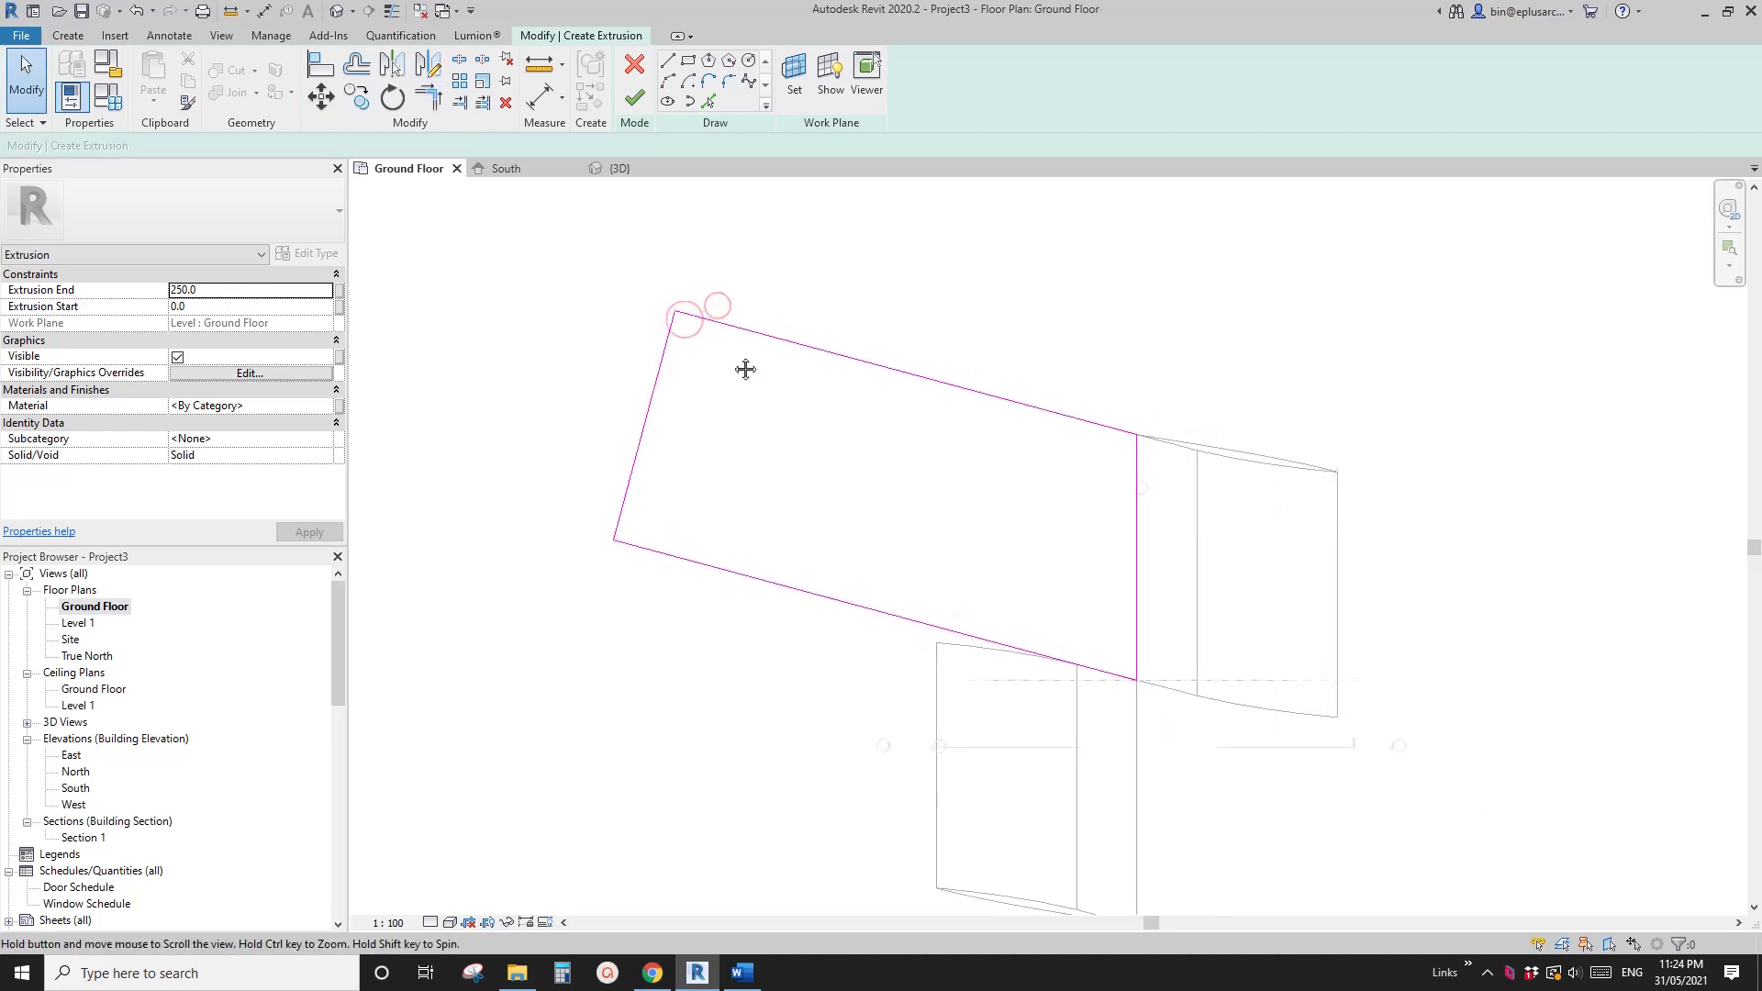
# Step: Finish the walkway sketch and, in the 3D view, stretch the extrusion's underside down to a depth of -9000
pyautogui.click(634, 99)
pyautogui.click(336, 11)
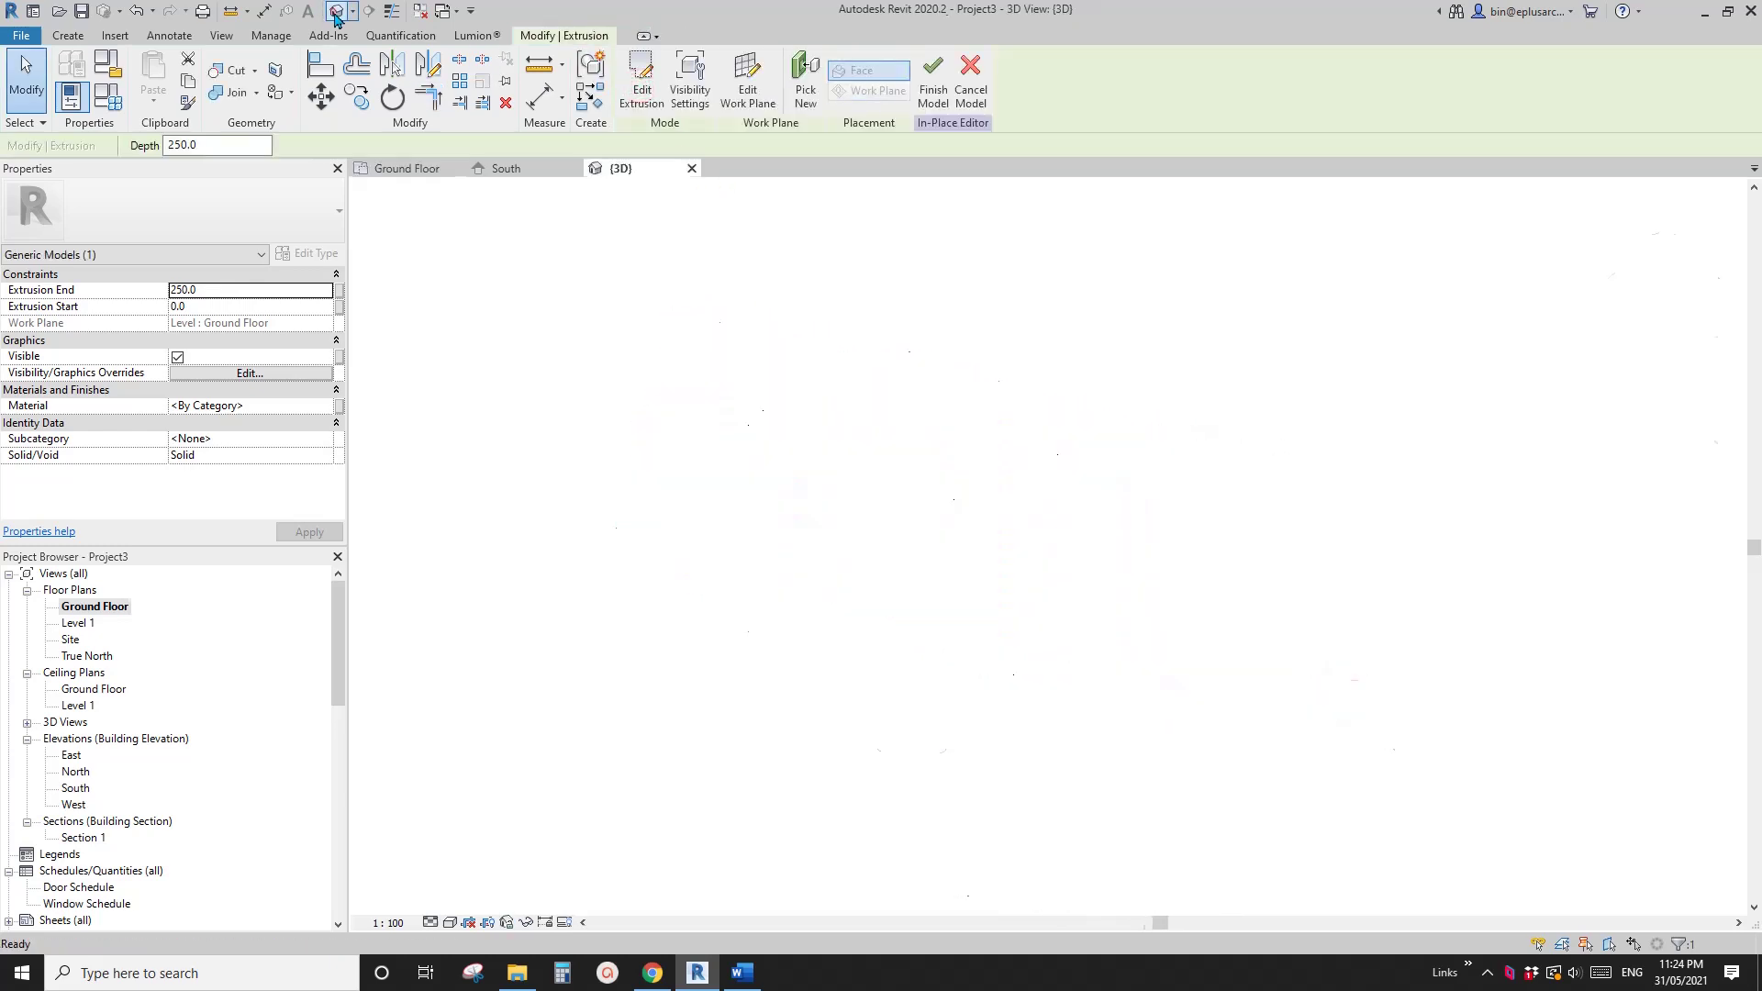
pyautogui.scroll(3, 892, 615)
pyautogui.click(898, 628)
pyautogui.keyDown('shift'); pyautogui.moveTo(899, 628); pyautogui.dragTo(996, 576, button='middle'); pyautogui.keyUp('shift')
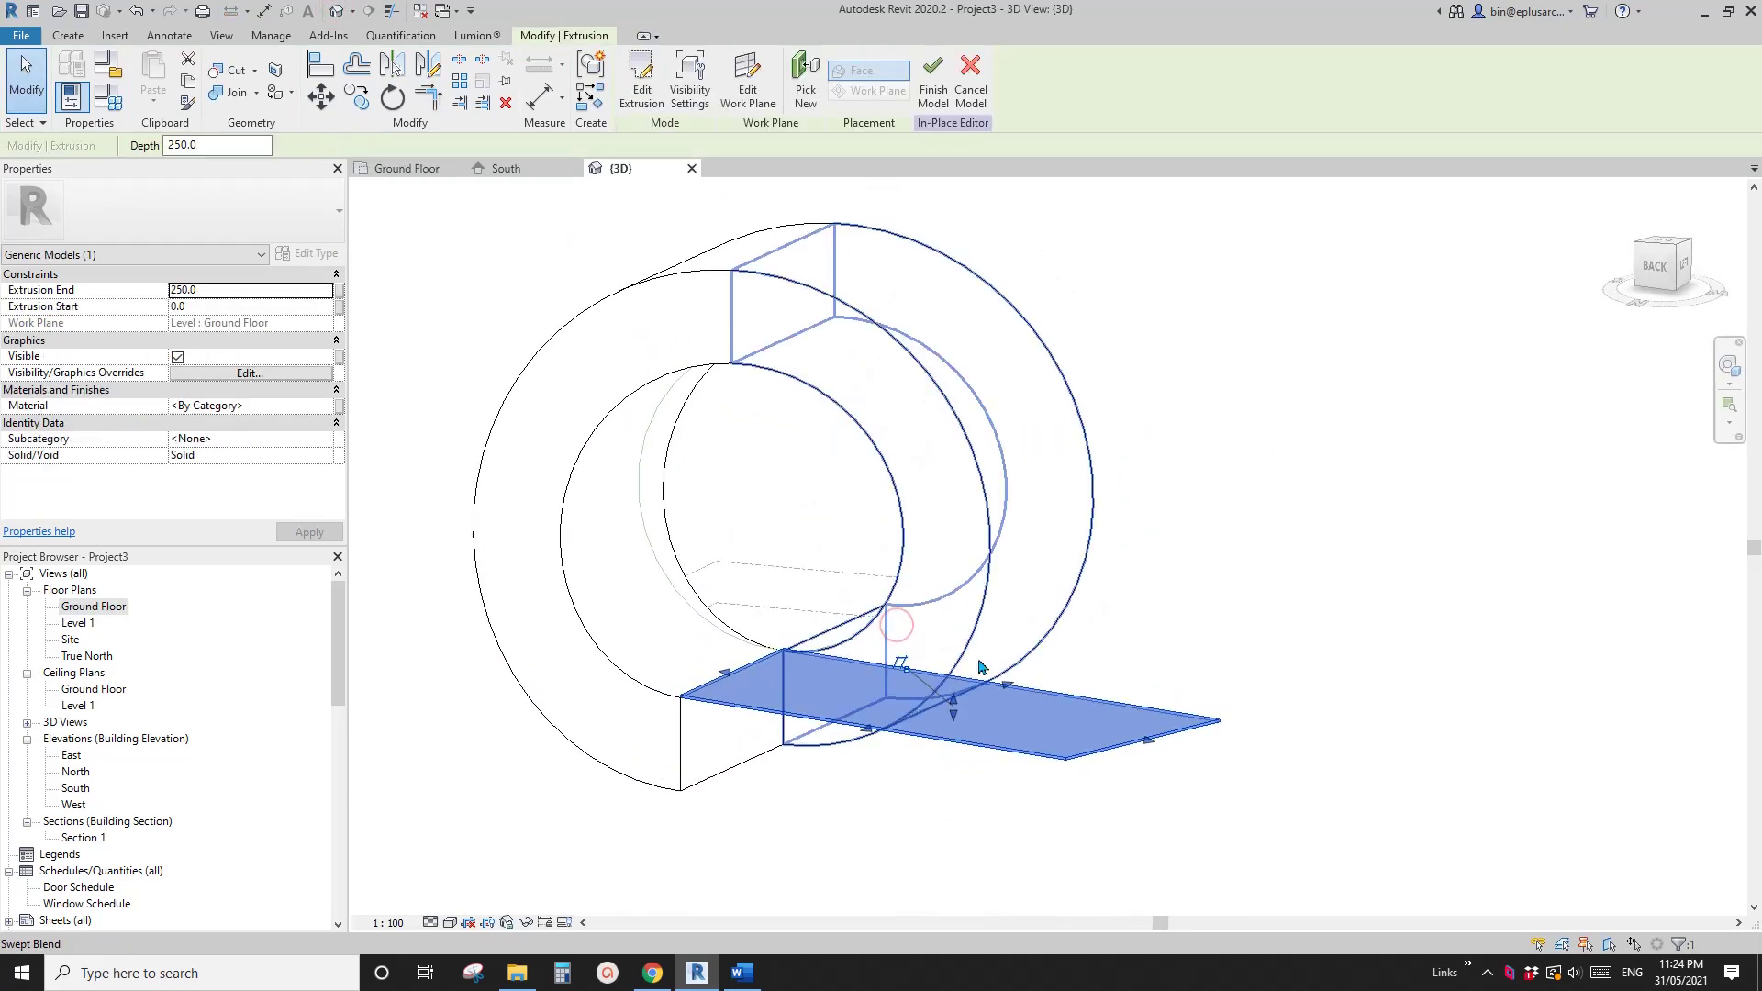
pyautogui.moveTo(955, 706); pyautogui.dragTo(954, 807)
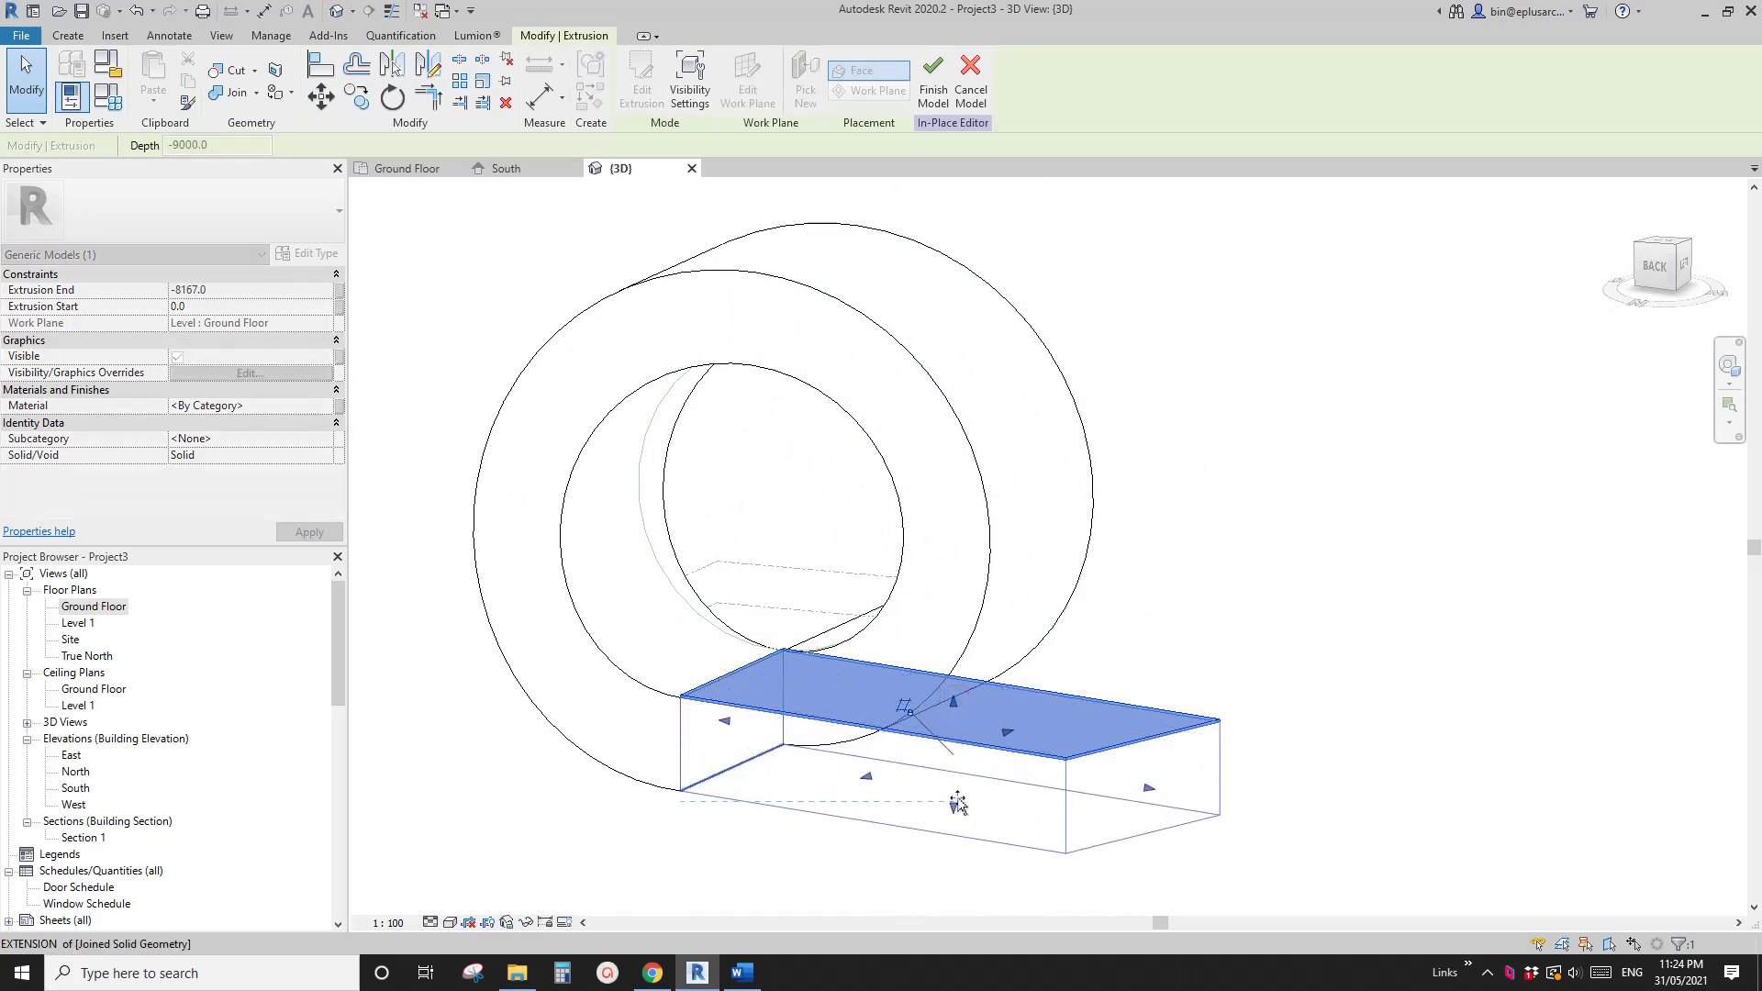
# Step: Try to join the walkway extrusion's geometry with the ring
pyautogui.moveTo(833, 742); pyautogui.dragTo(814, 676, button='middle')
pyautogui.scroll(2, 811, 658)
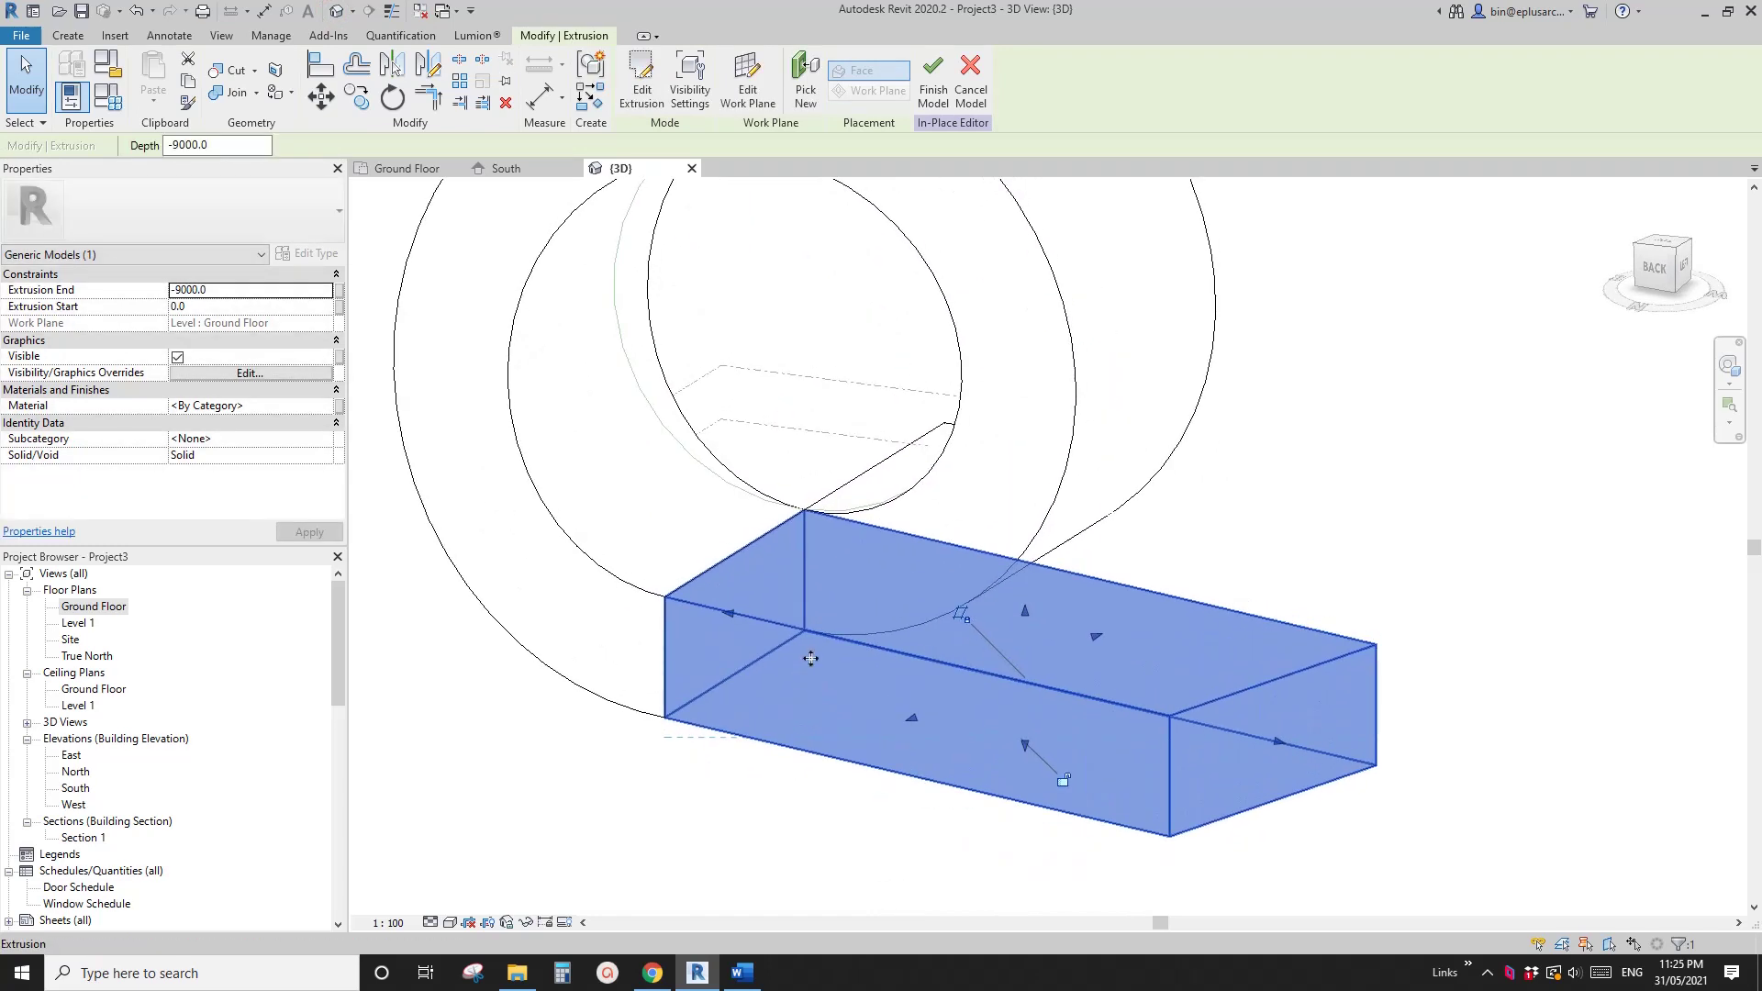
pyautogui.click(237, 93)
pyautogui.click(686, 560)
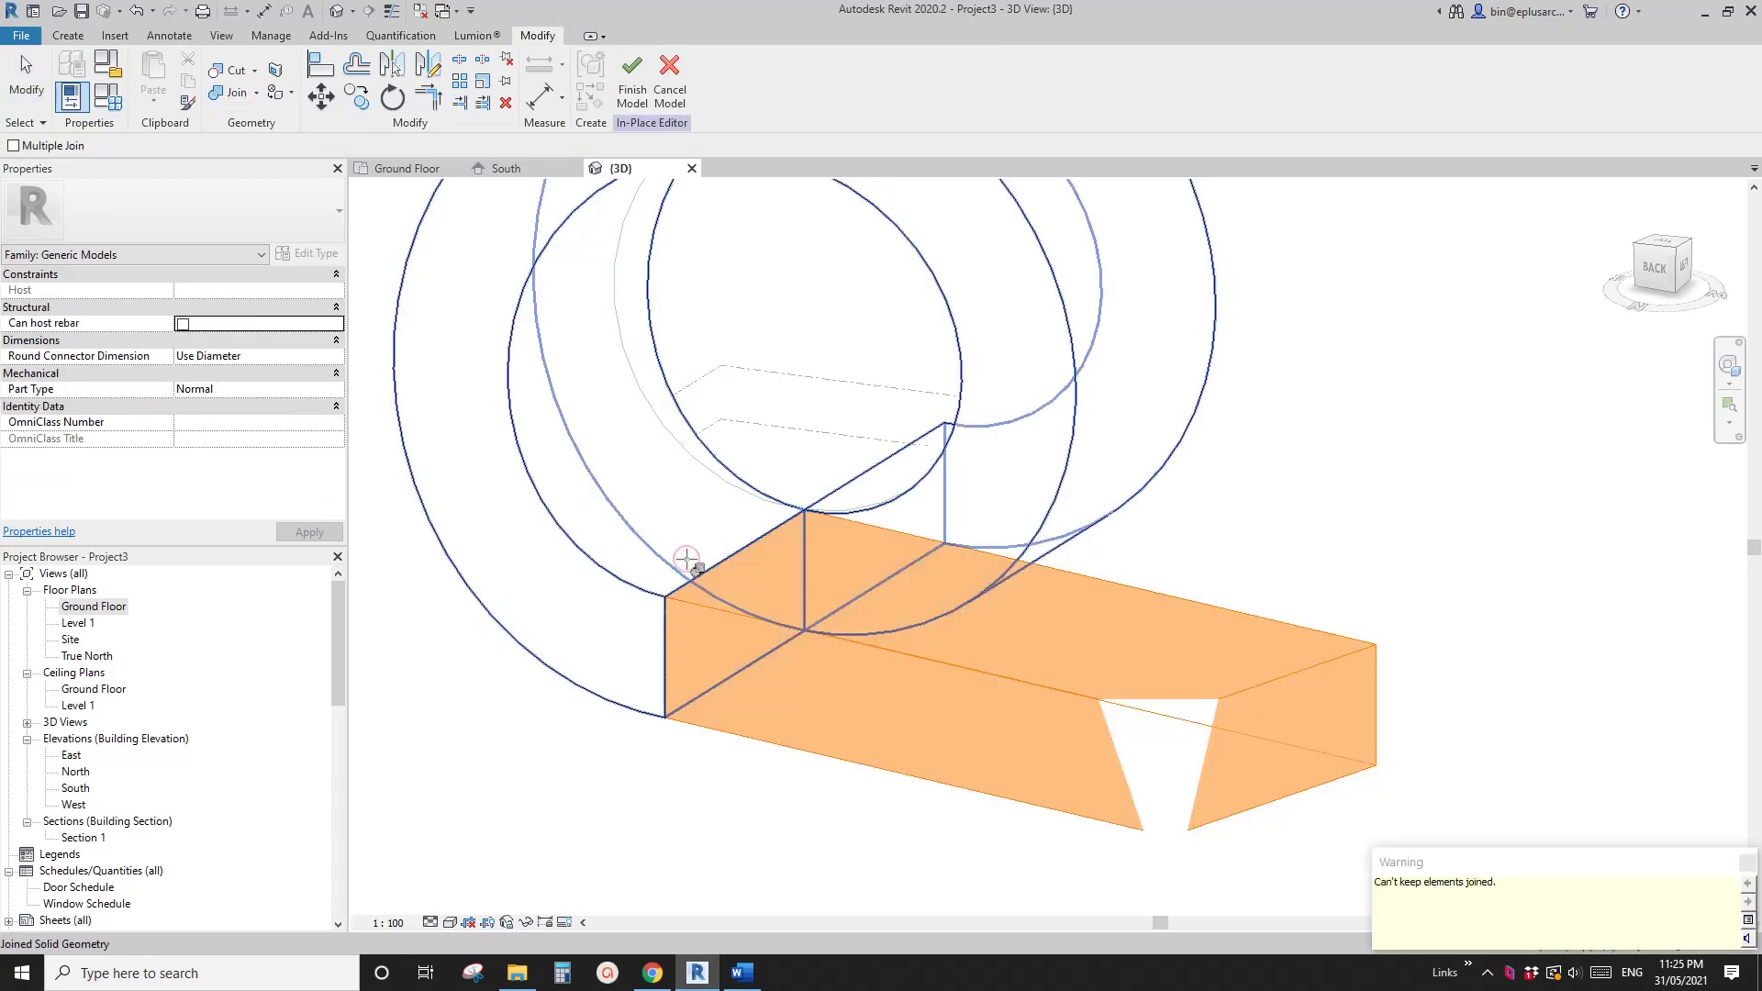
pyautogui.moveTo(1188, 610); pyautogui.dragTo(1008, 689, button='middle')
pyautogui.scroll(-1, 1101, 546)
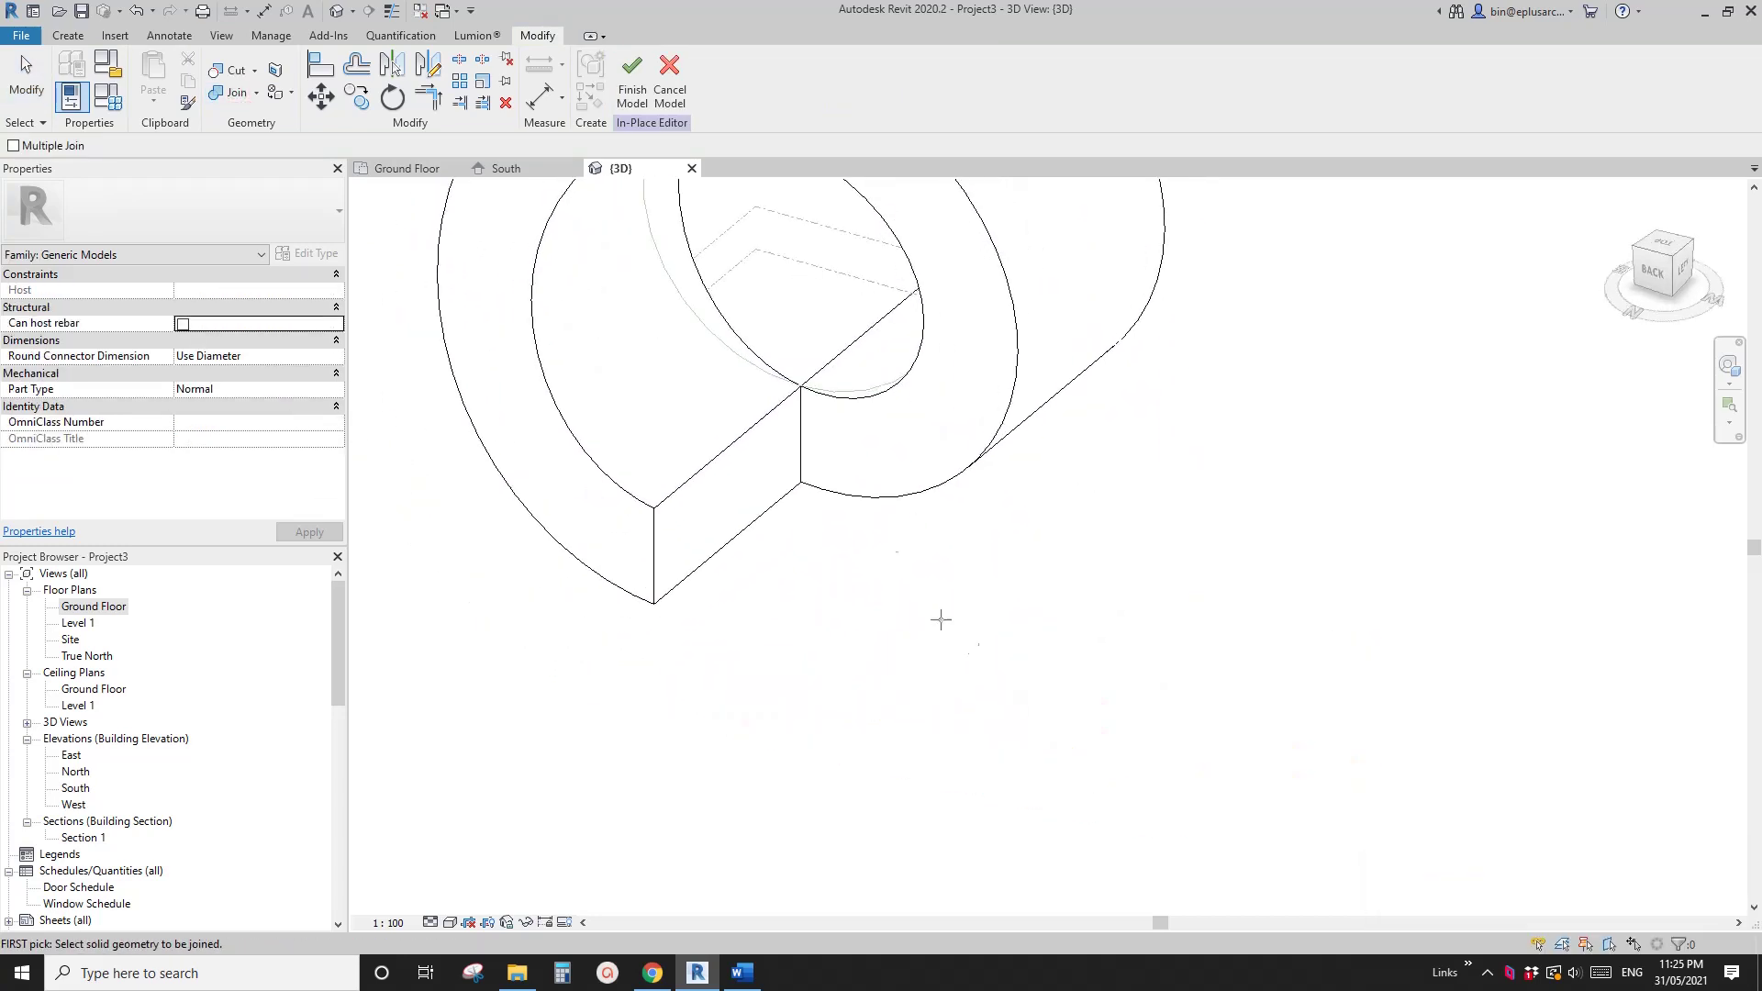
pyautogui.press('Escape')
pyautogui.scroll(-2, 918, 597)
pyautogui.moveTo(895, 569); pyautogui.dragTo(873, 606, button='middle')
pyautogui.scroll(3, 839, 595)
pyautogui.scroll(-1, 840, 598)
pyautogui.moveTo(872, 534); pyautogui.dragTo(867, 535, button='middle')
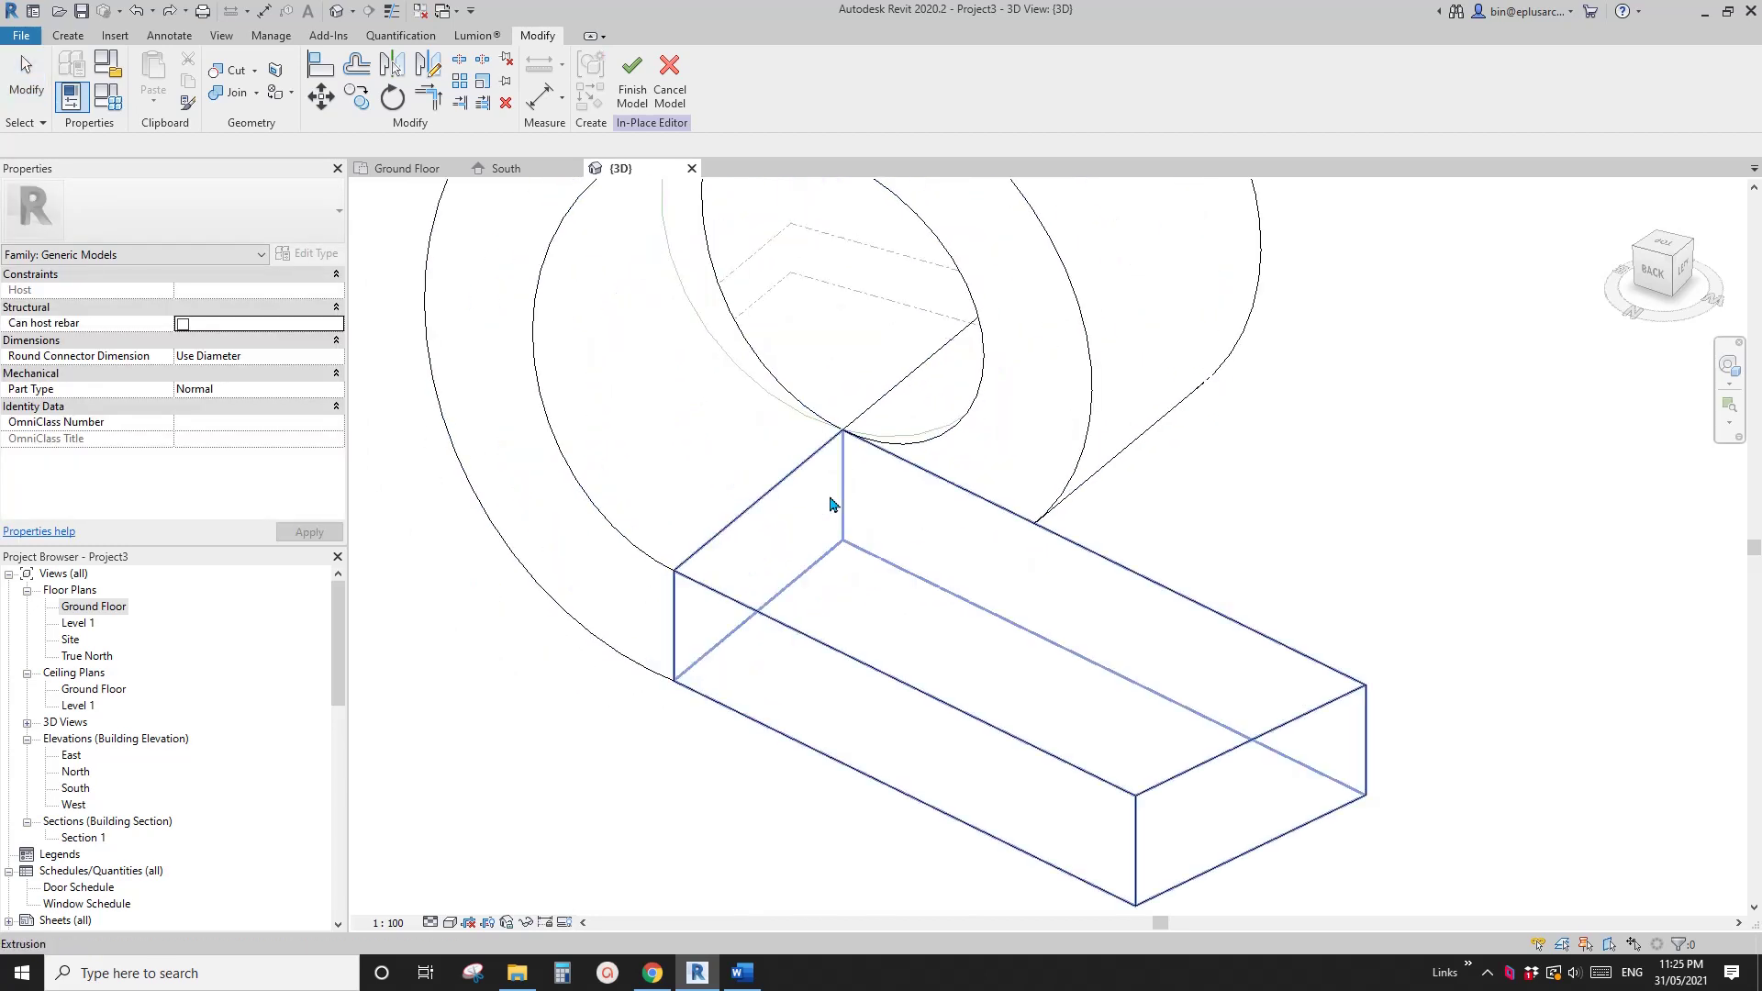
pyautogui.click(927, 496)
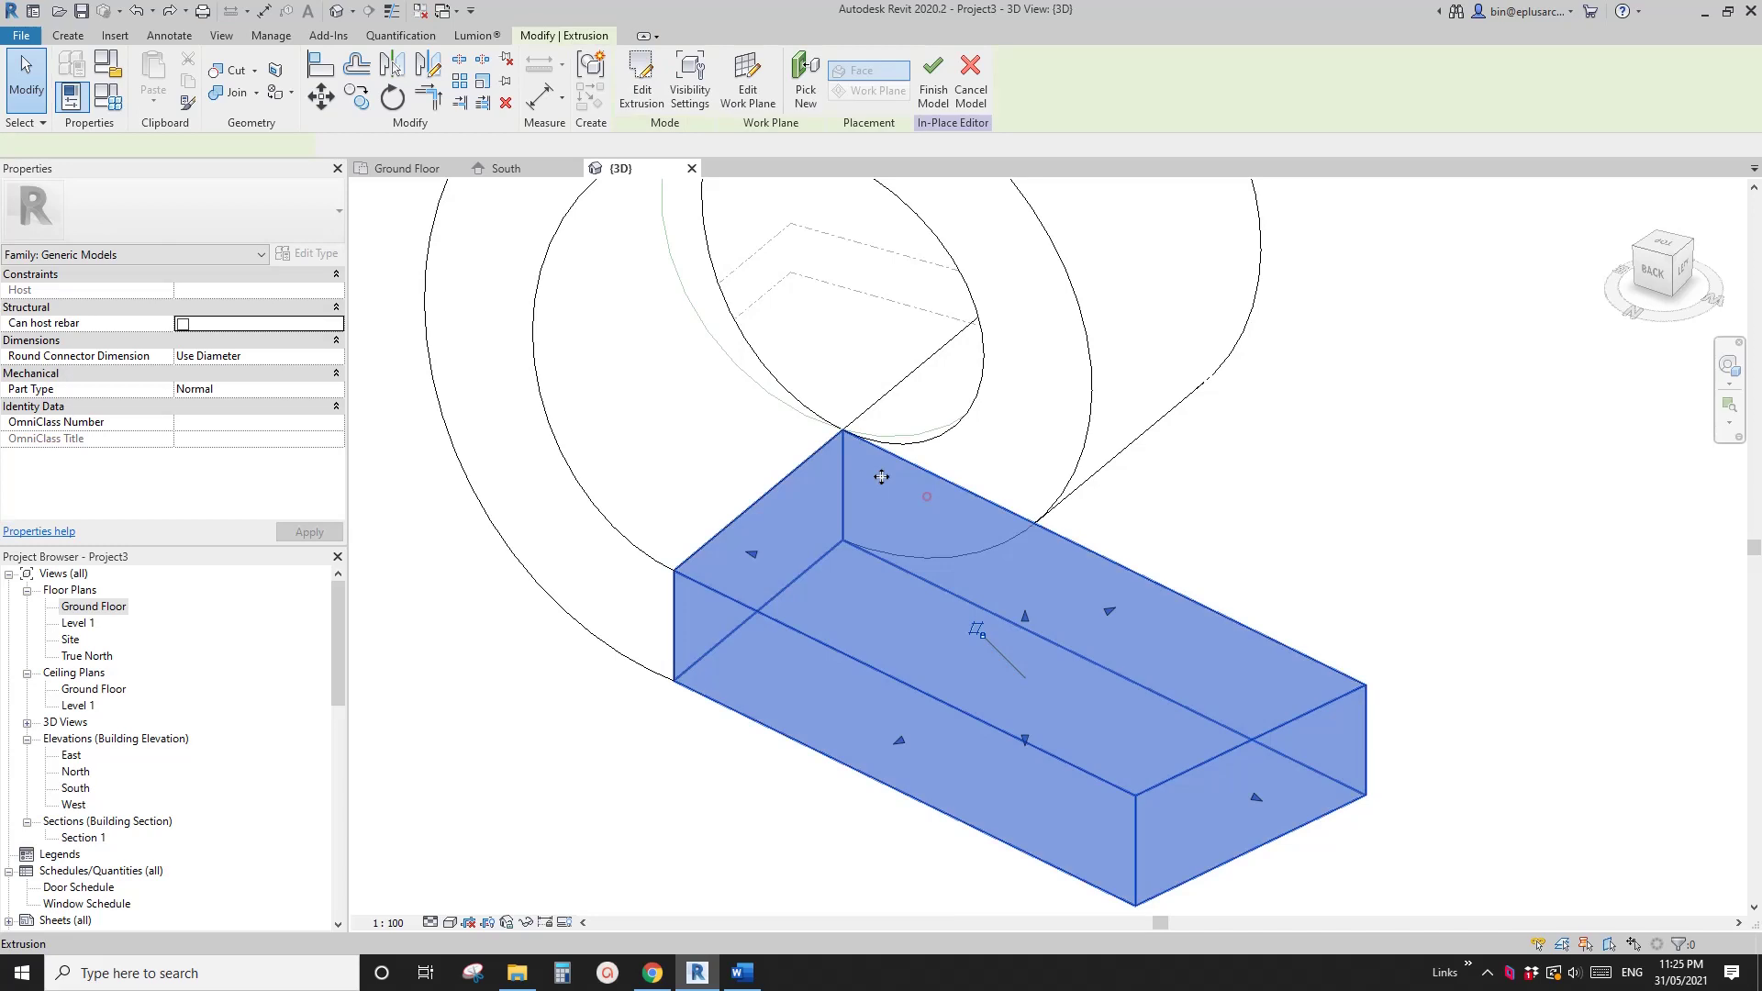
pyautogui.doubleClick(110, 609)
pyautogui.scroll(4, 787, 606)
pyautogui.press('Escape')
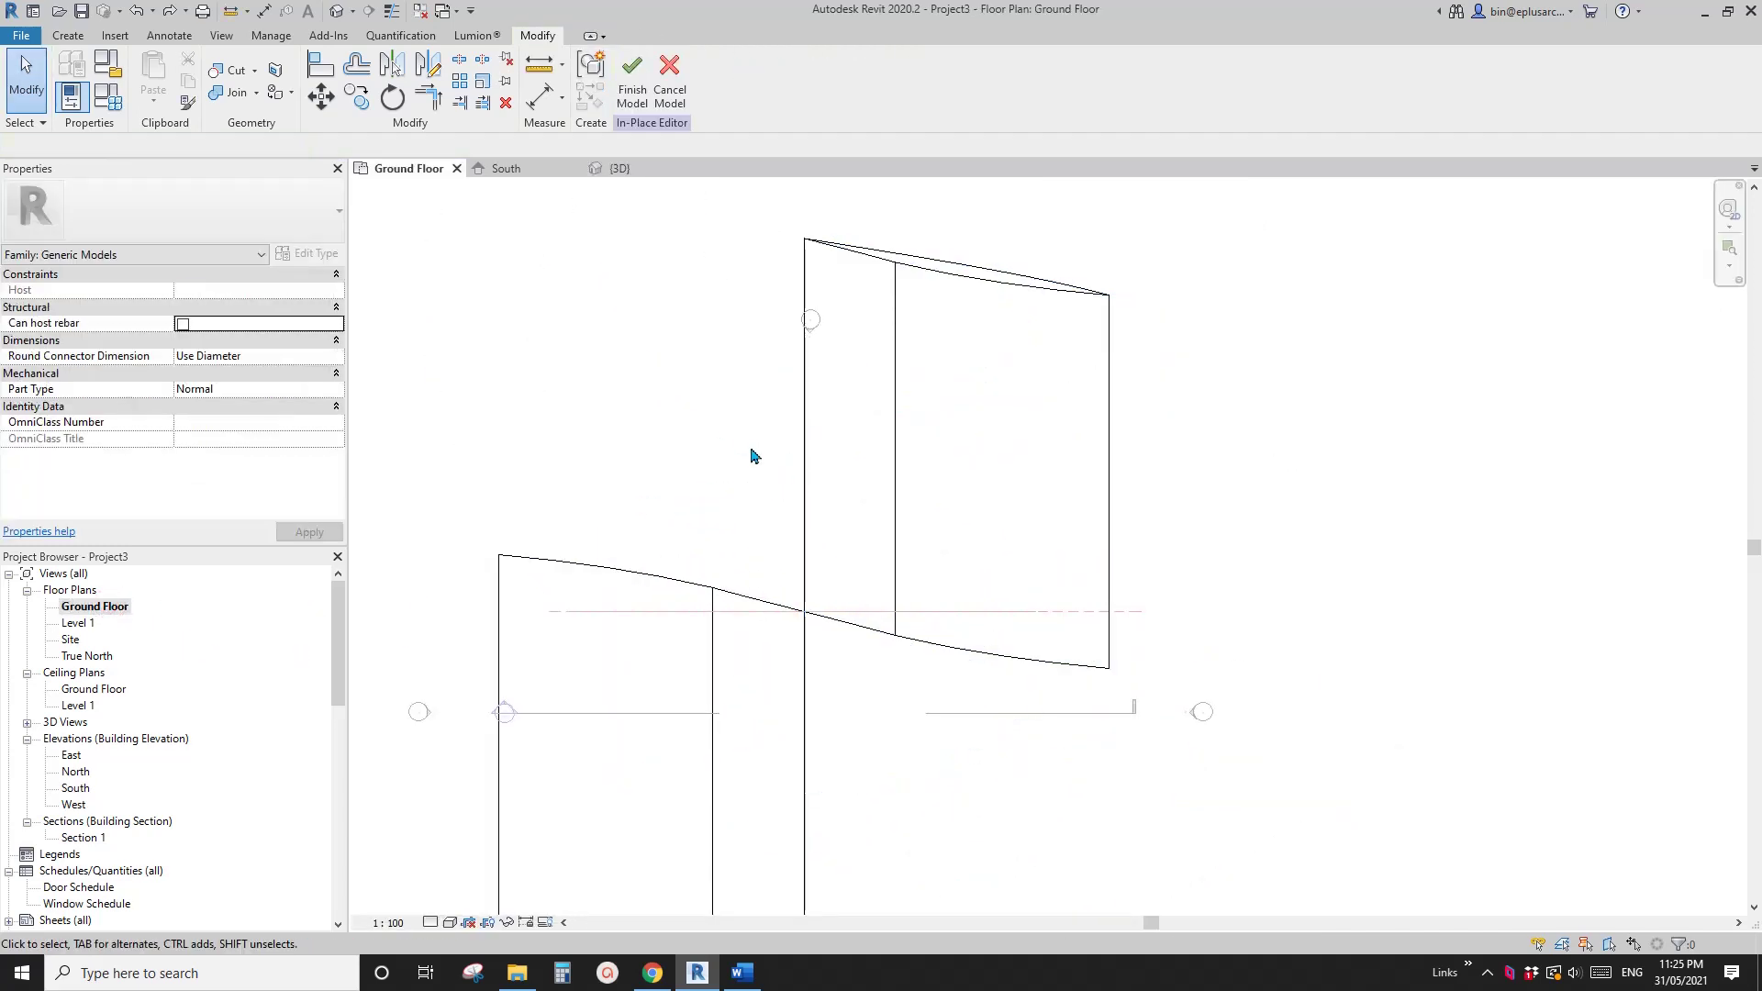
pyautogui.scroll(-4, 751, 456)
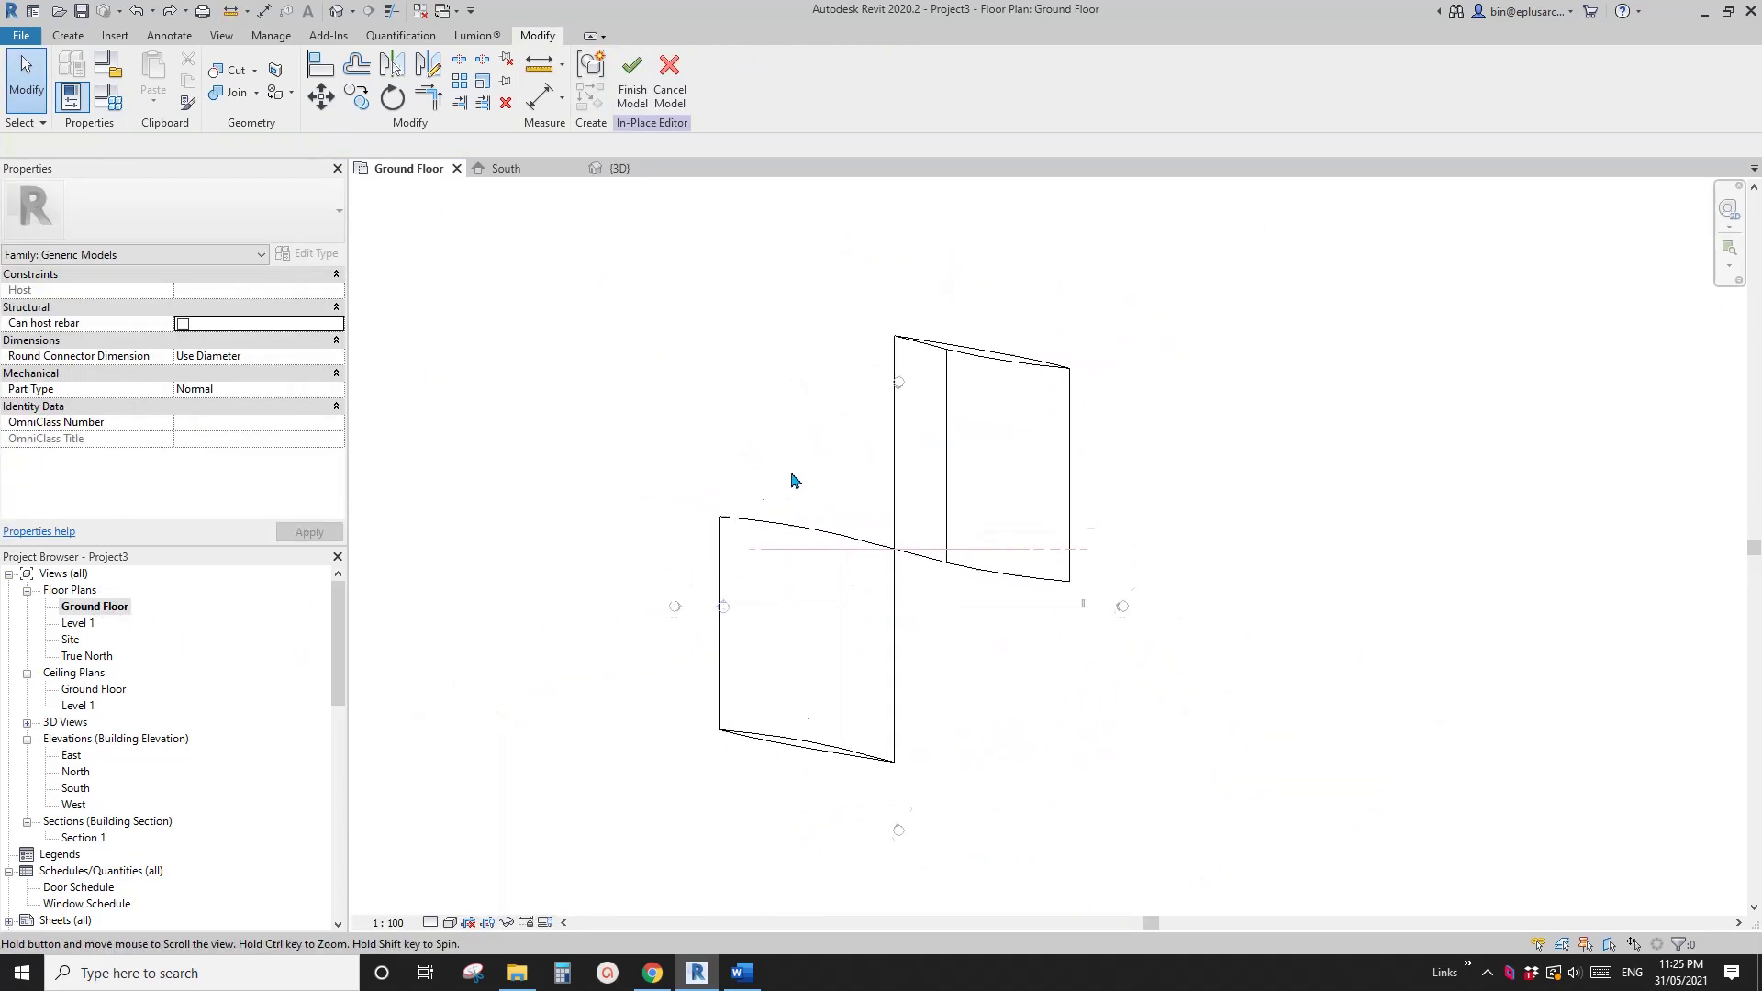
# Step: Reopen the walkway extrusion's sketch for editing and show it in the Ground Floor plan
pyautogui.click(336, 11)
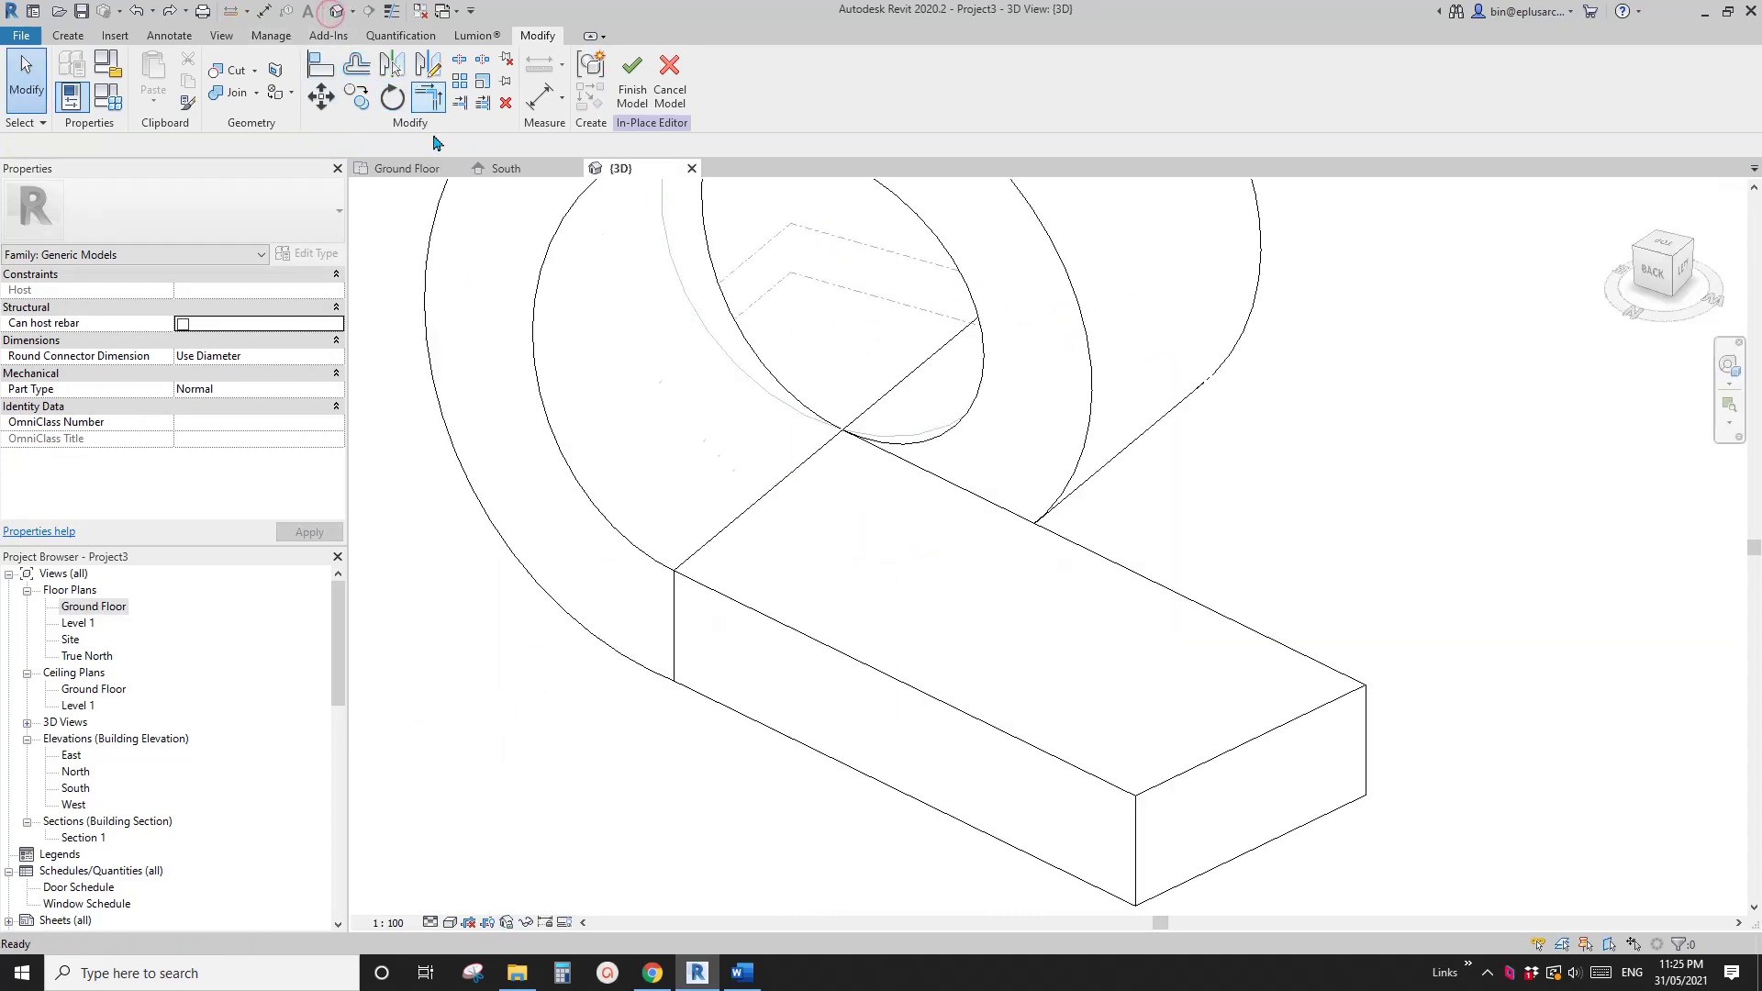
pyautogui.click(882, 597)
pyautogui.keyDown('shift'); pyautogui.moveTo(955, 602); pyautogui.dragTo(885, 582, button='middle'); pyautogui.keyUp('shift')
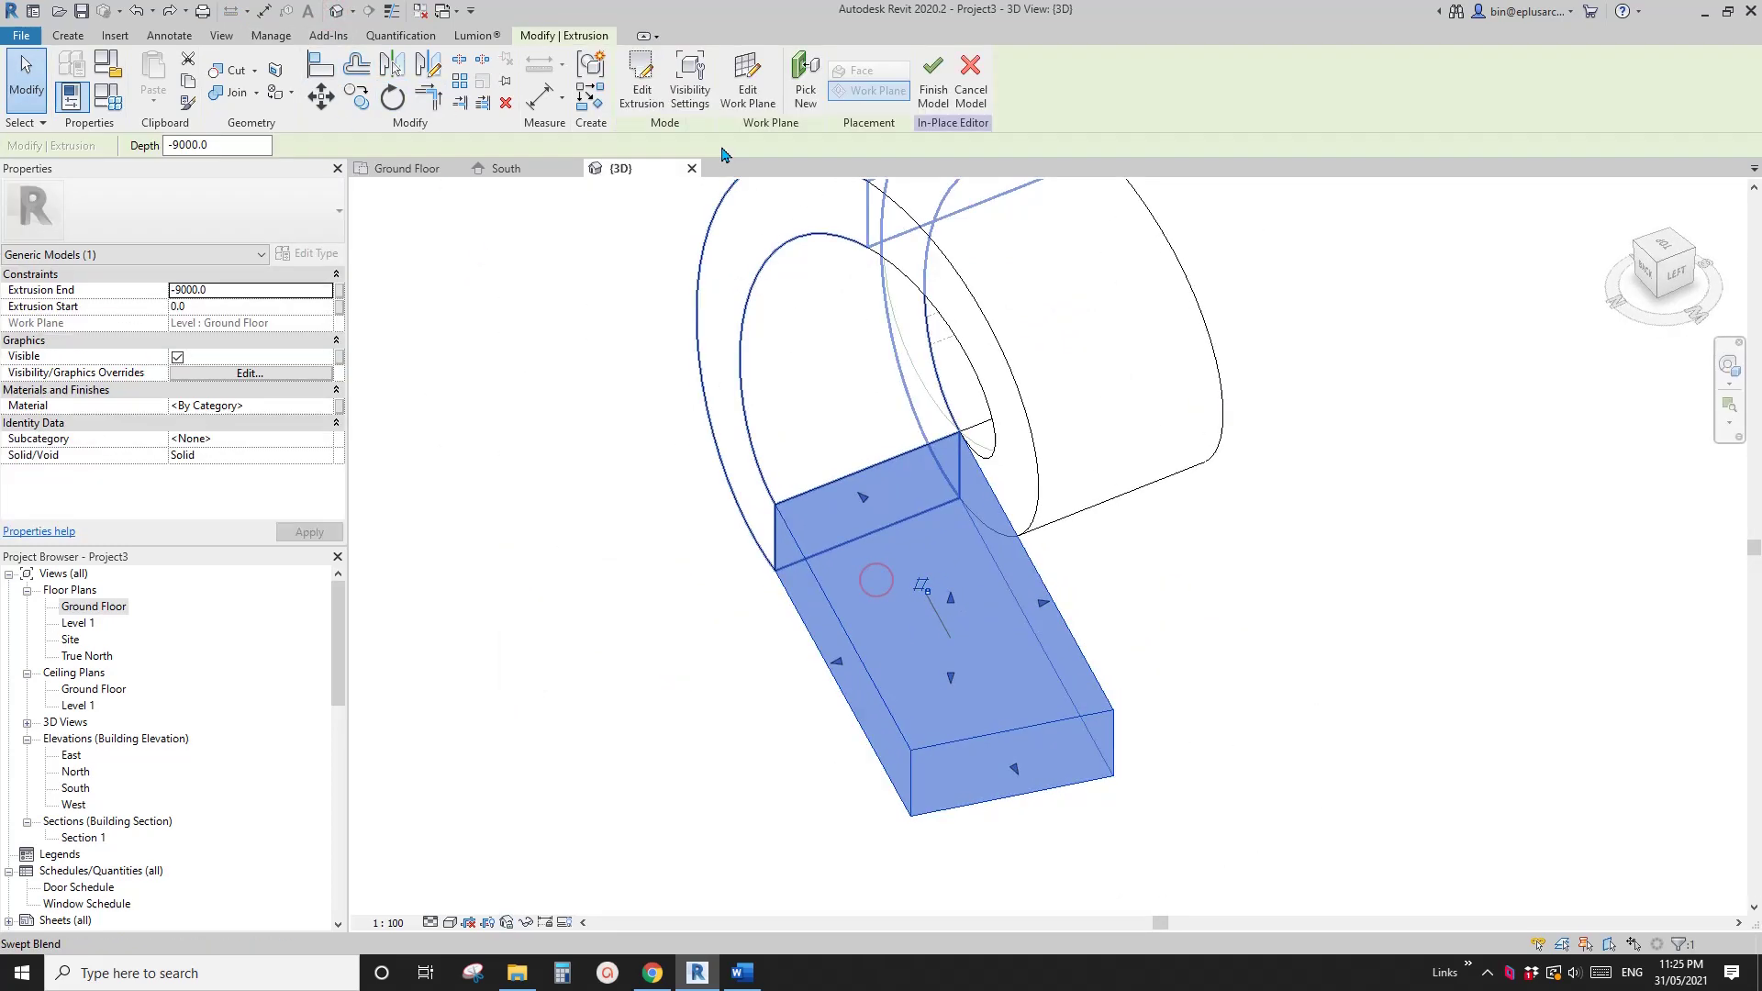
pyautogui.click(655, 95)
pyautogui.doubleClick(95, 610)
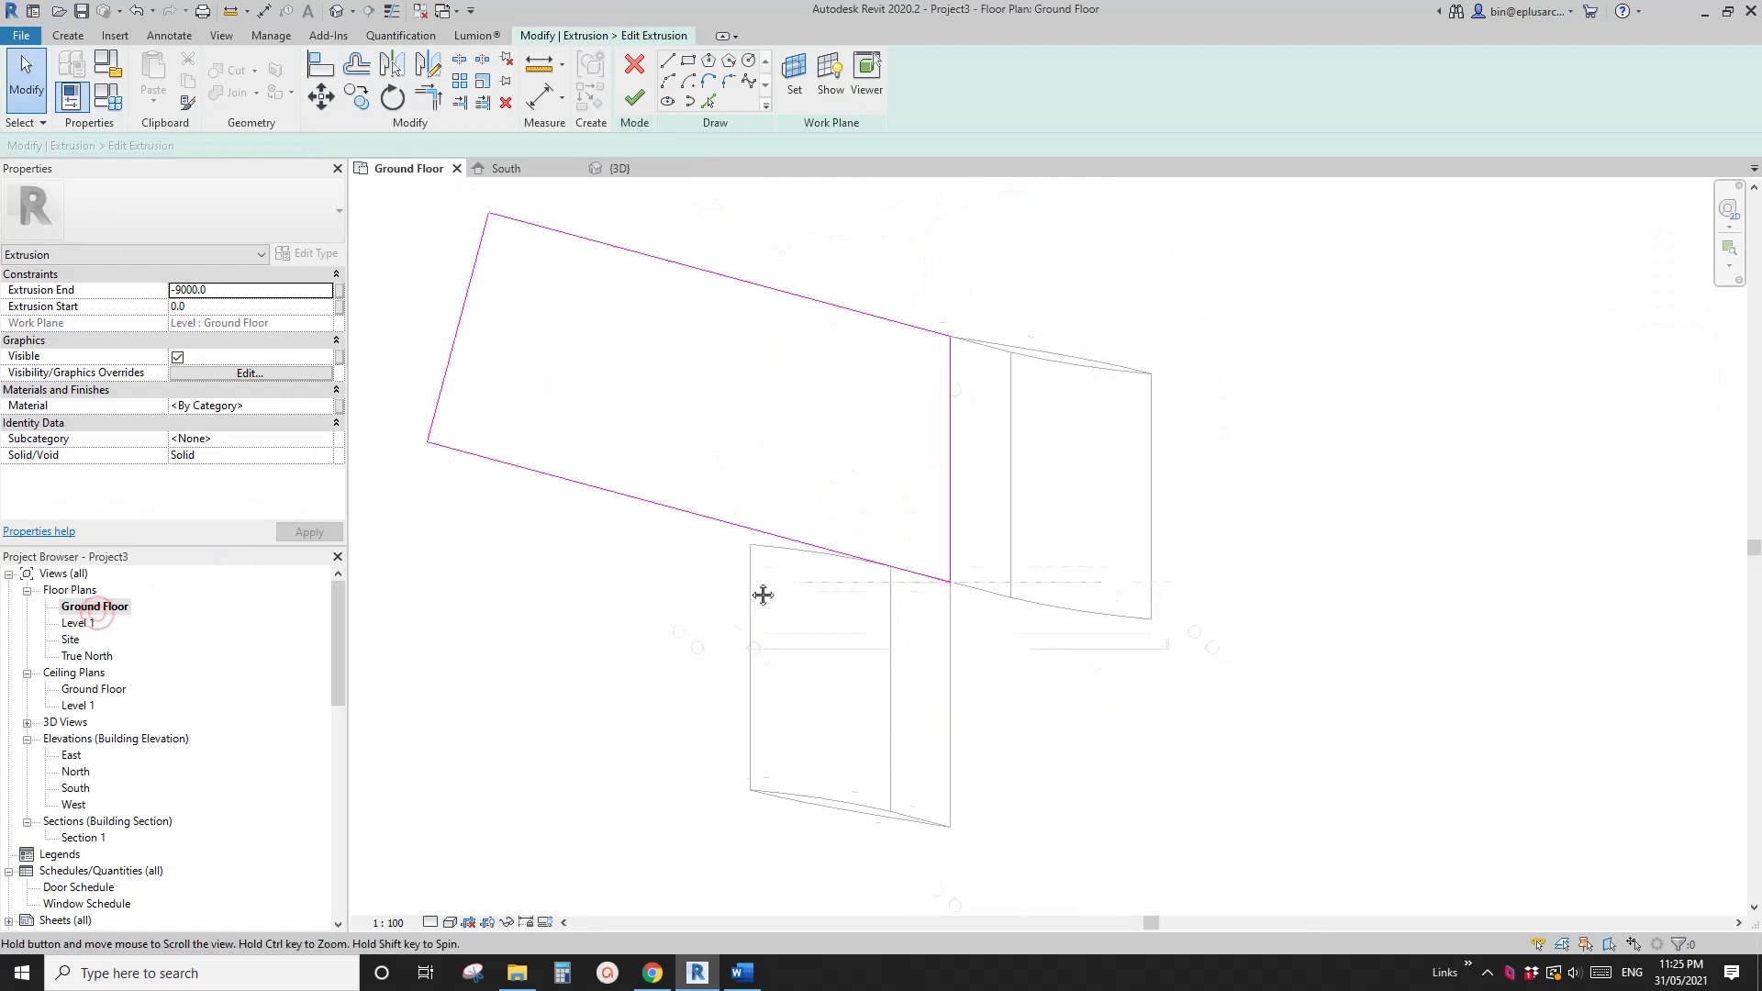
# Step: Rotate the walkway's two slanted lines and closing line 0.5° clockwise about the midpoint of the straight edge at the ring
pyautogui.moveTo(459, 503); pyautogui.dragTo(458, 502)
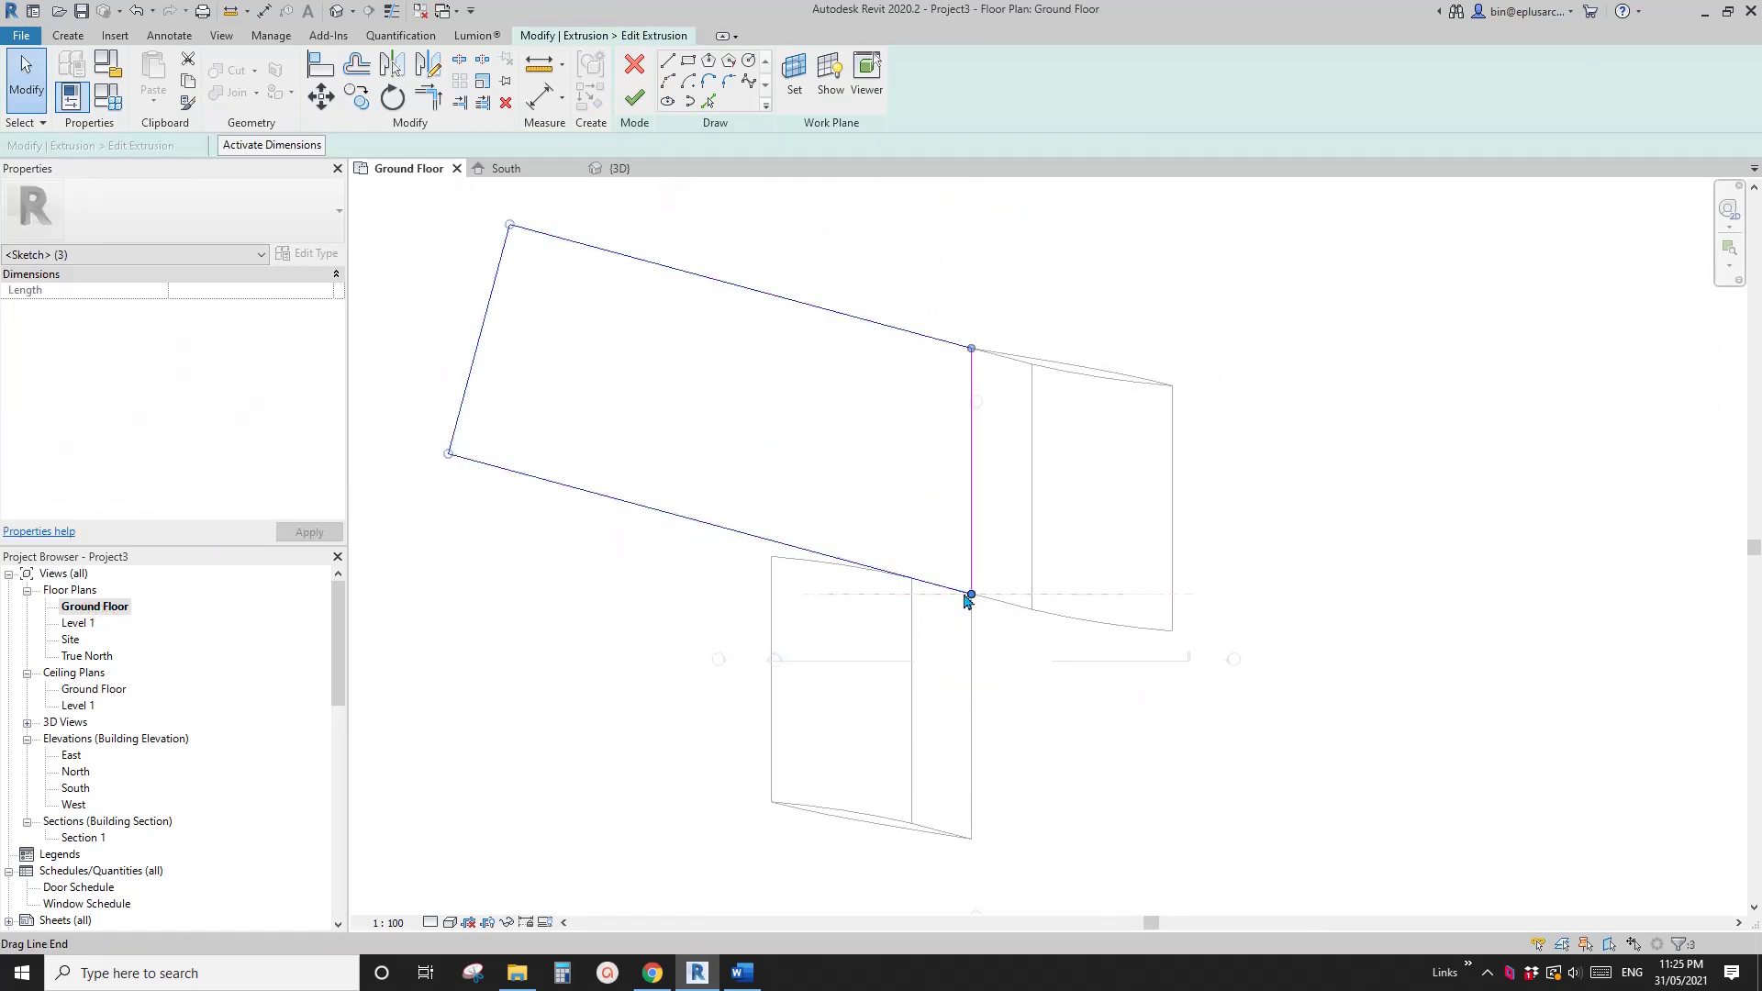
pyautogui.press('r')
pyautogui.press('o')
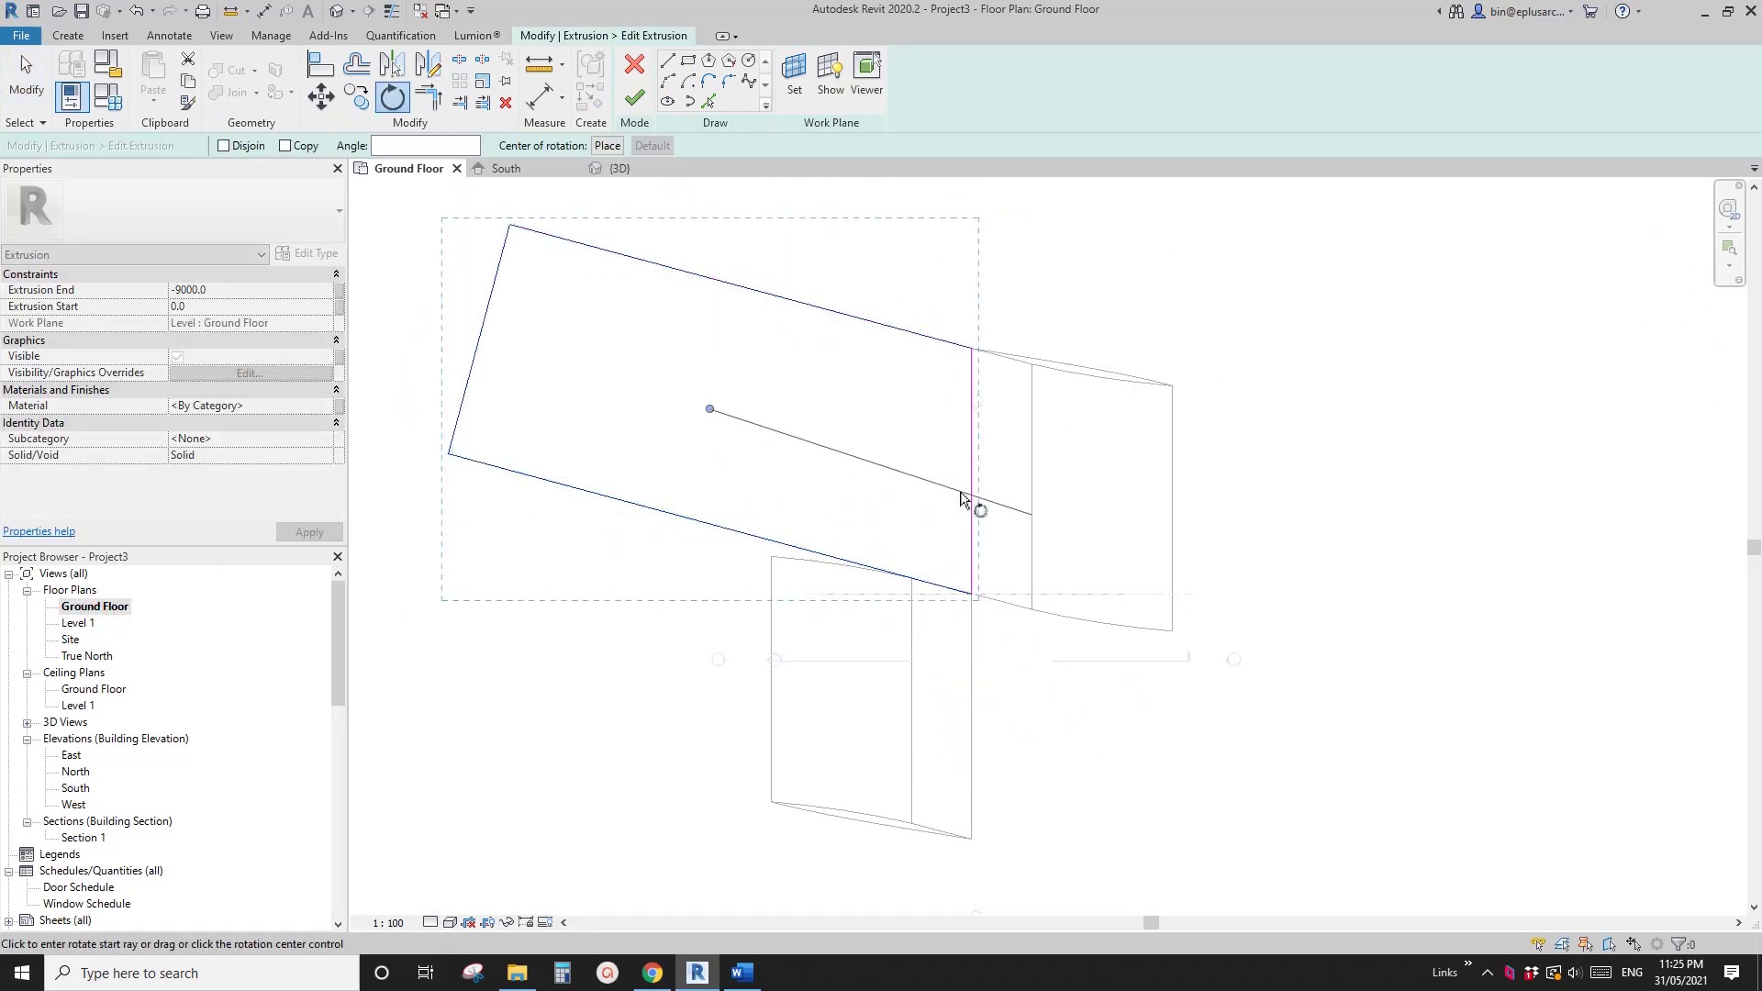
pyautogui.click(971, 471)
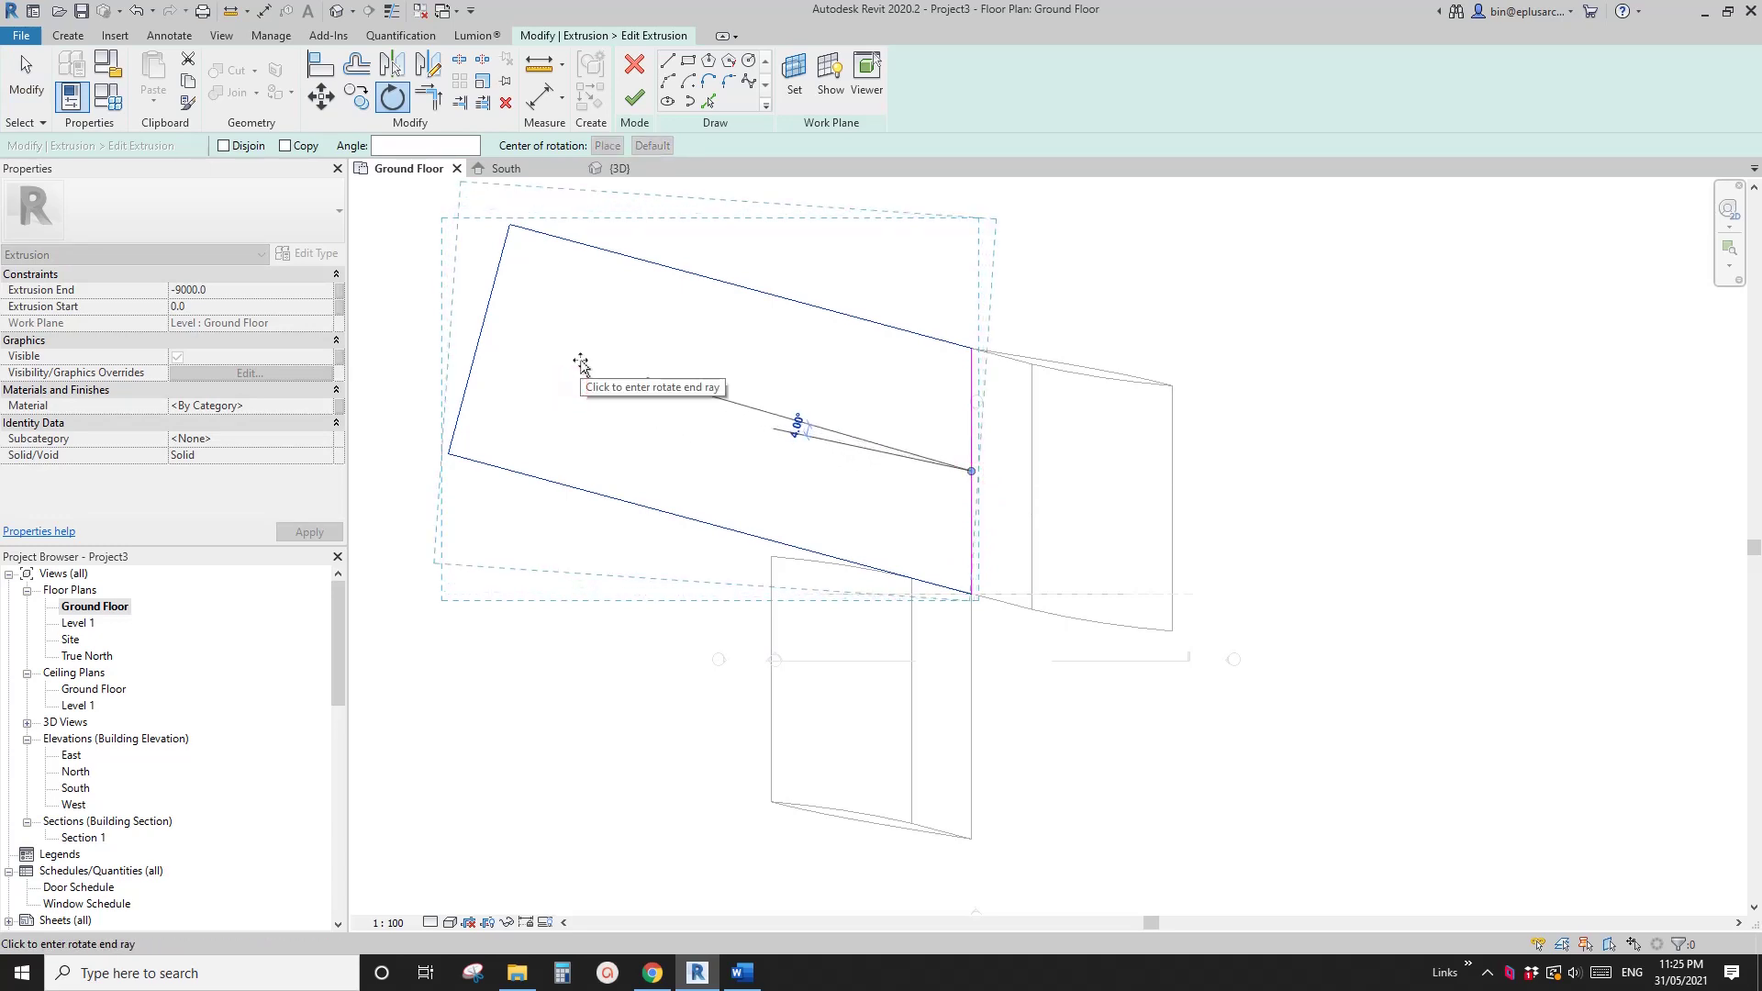
pyautogui.write('0.5')
pyautogui.press('Return')
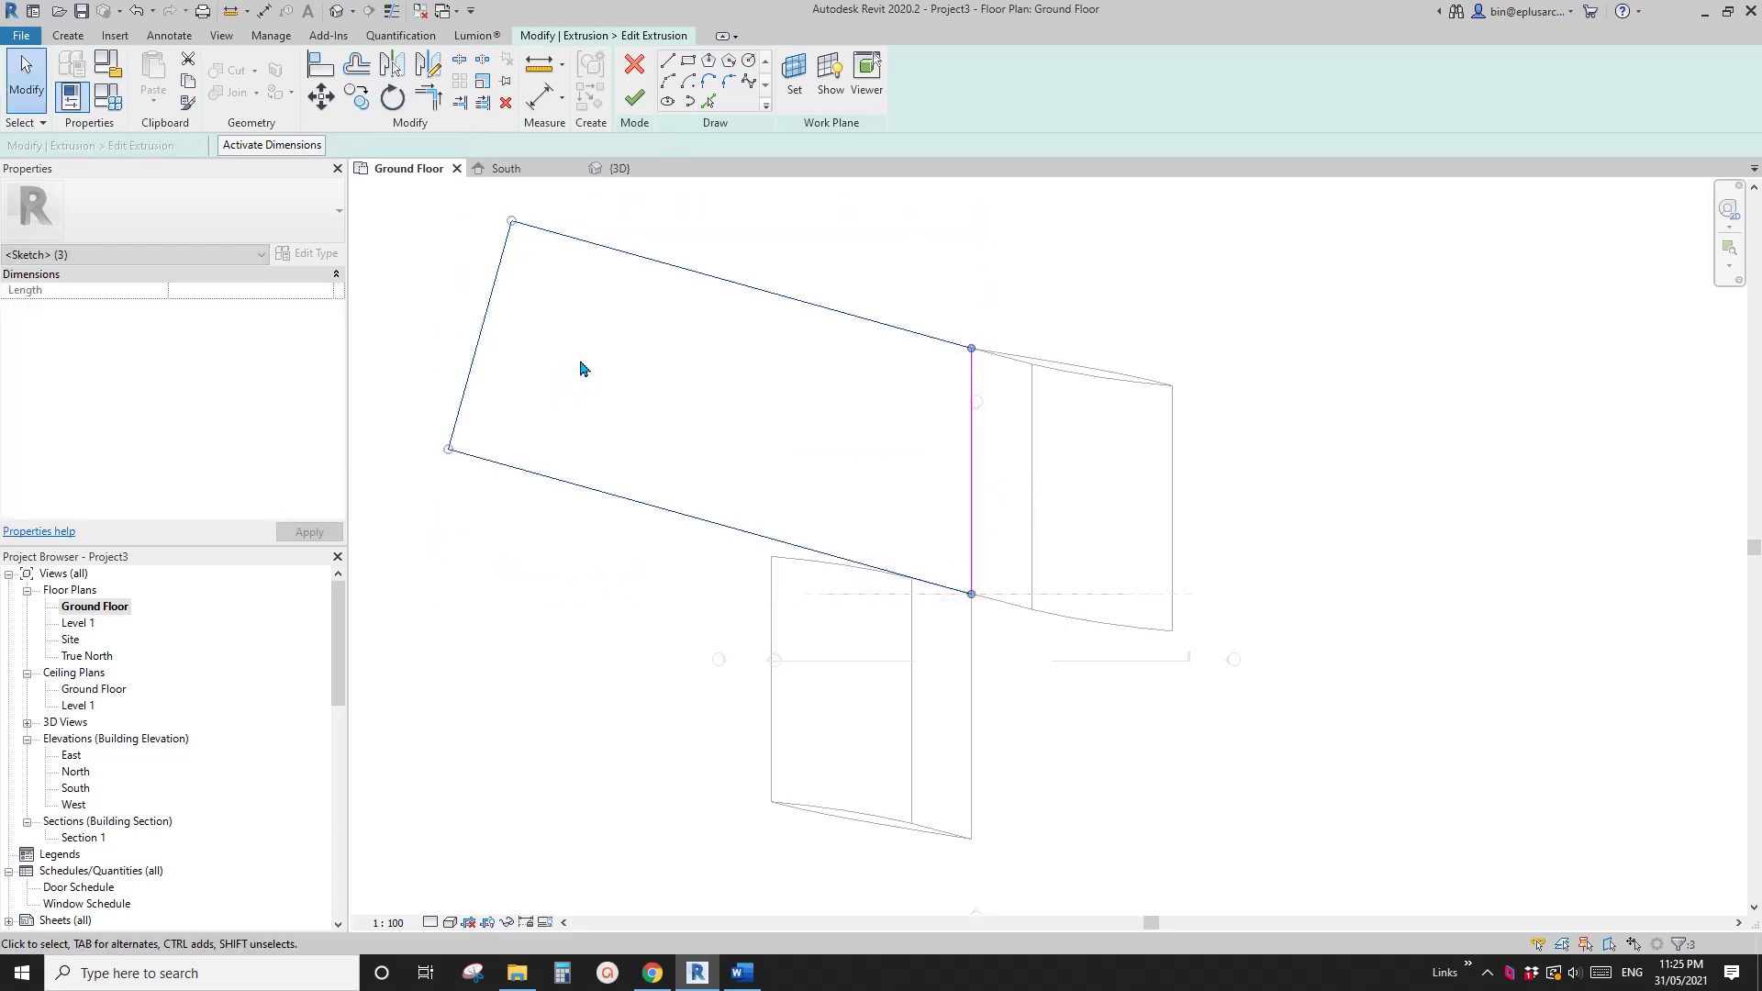
pyautogui.scroll(2, 957, 632)
pyautogui.scroll(-2, 942, 624)
pyautogui.click(912, 530)
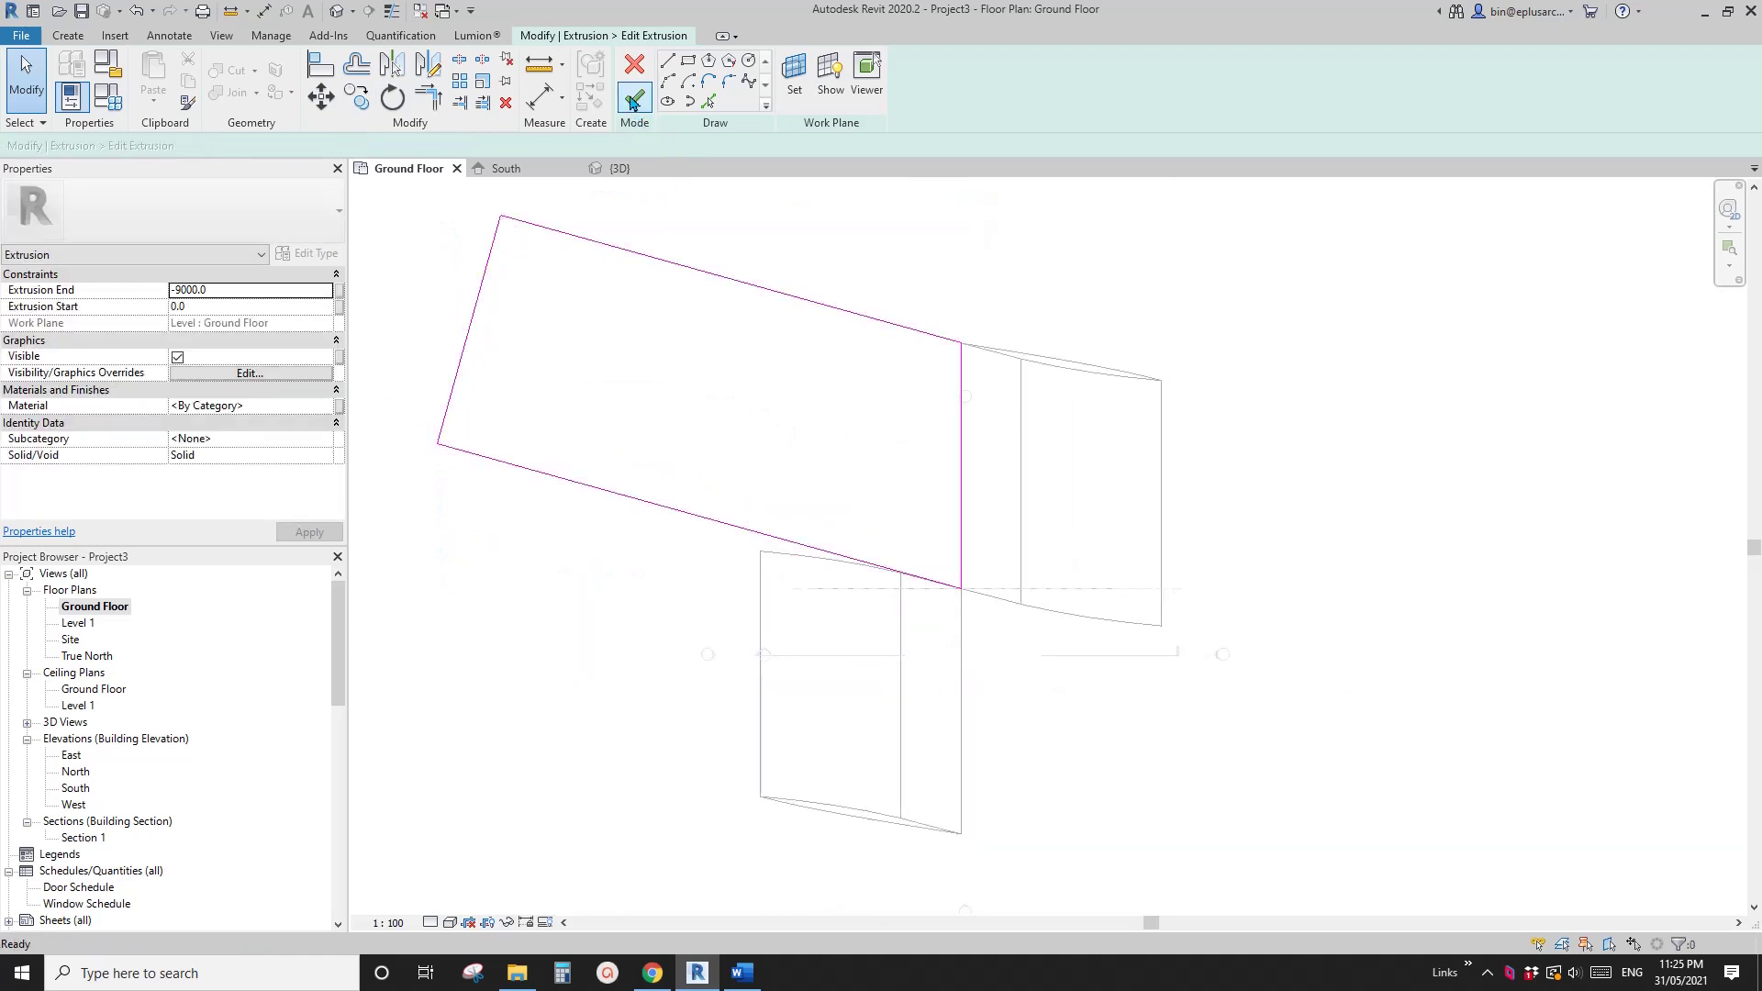
# Step: Finish the walkway sketch and join the walkway extrusion's geometry with the ring in the 3D view
pyautogui.click(631, 94)
pyautogui.click(336, 11)
pyautogui.click(862, 300)
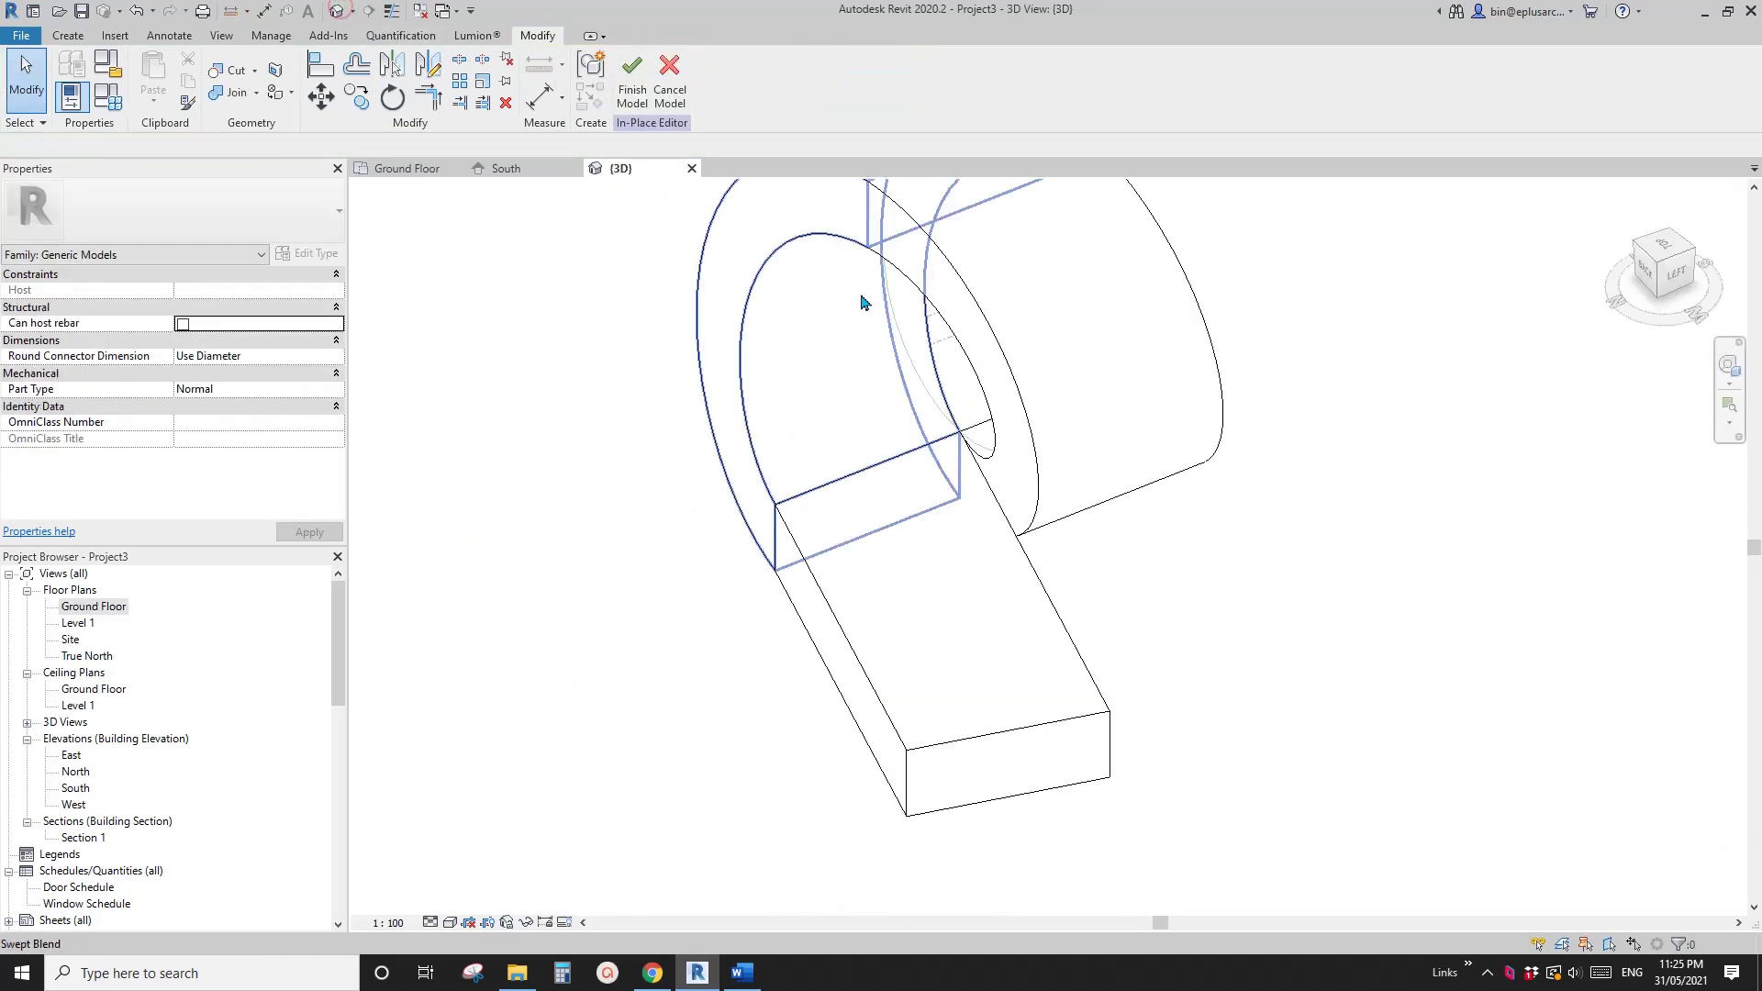
pyautogui.click(237, 94)
pyautogui.click(929, 553)
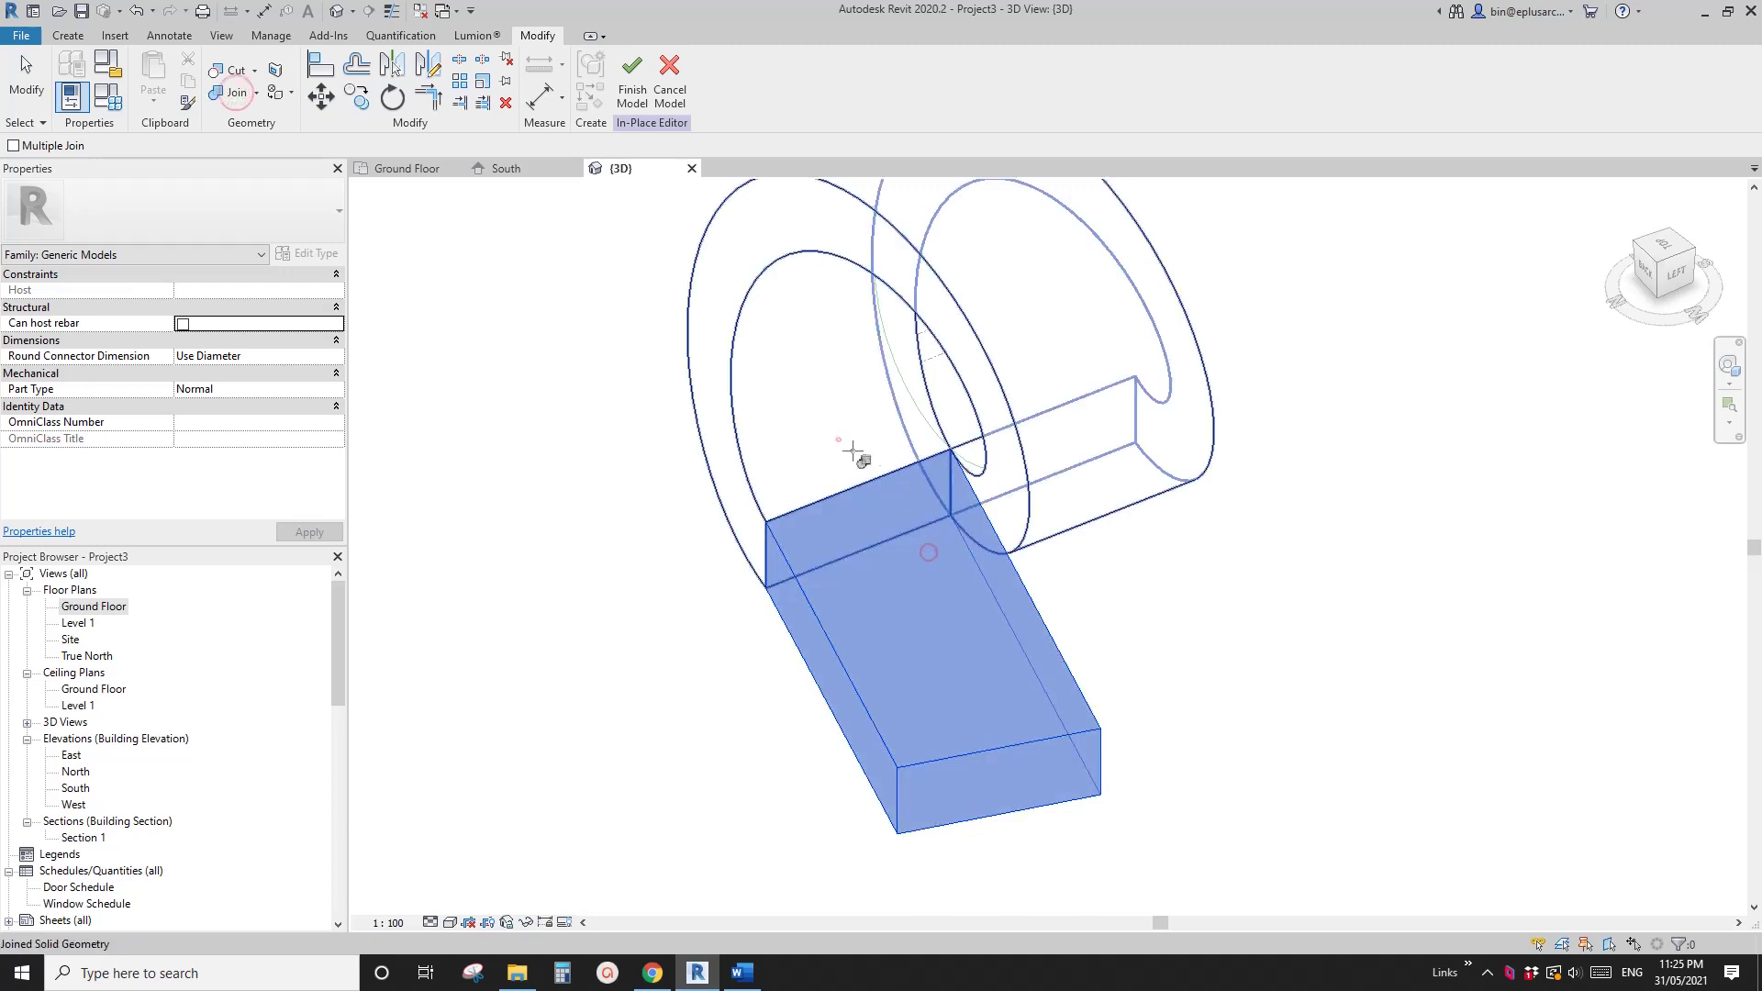
pyautogui.click(839, 440)
pyautogui.press('Escape')
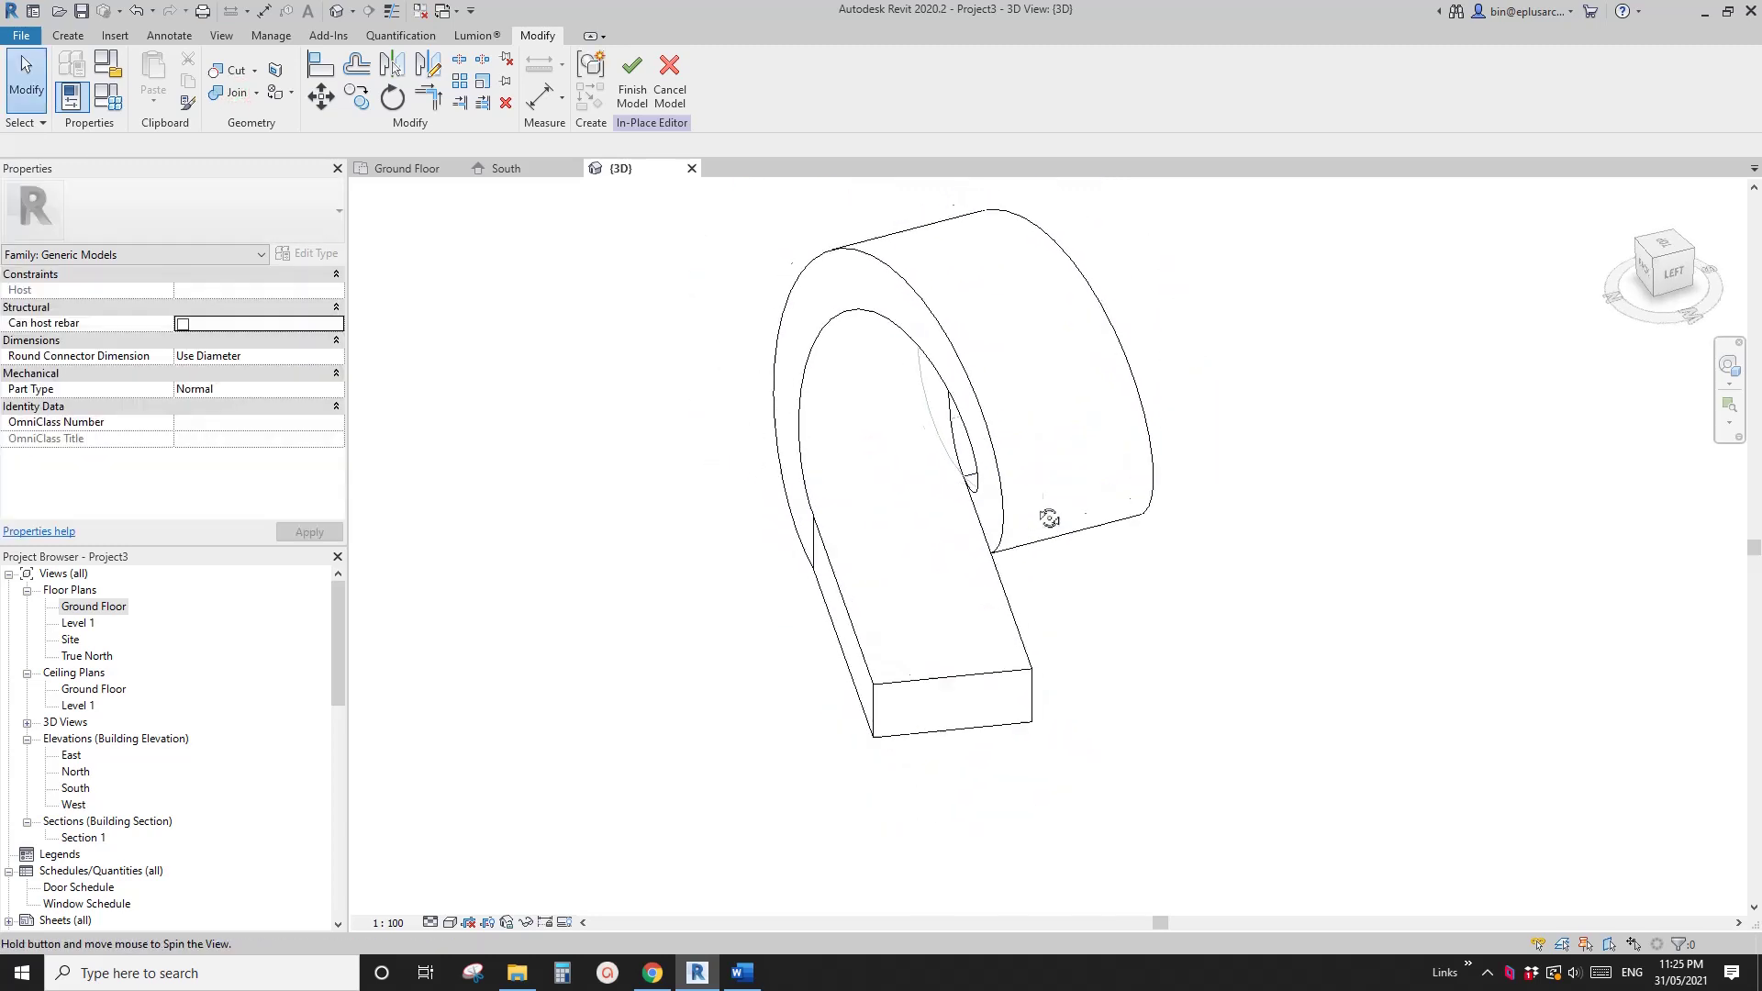
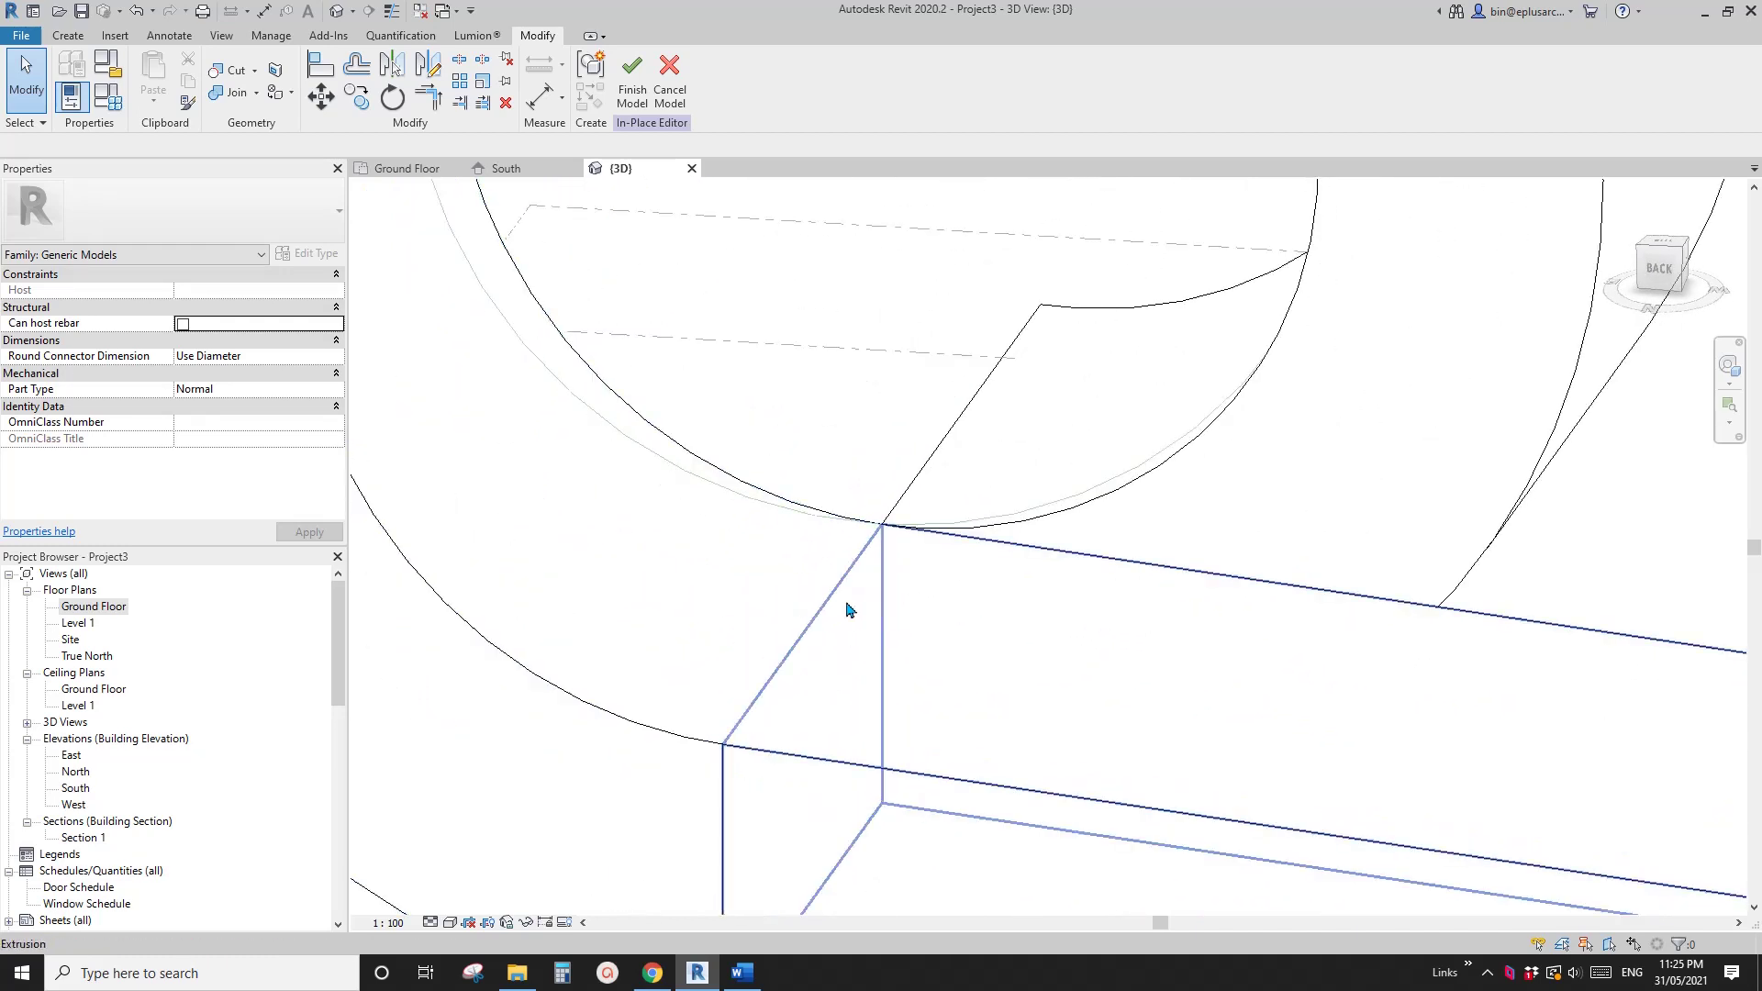
# Step: Inspect the joint between the walkway and the ring up close and from several angles
pyautogui.scroll(4, 863, 572)
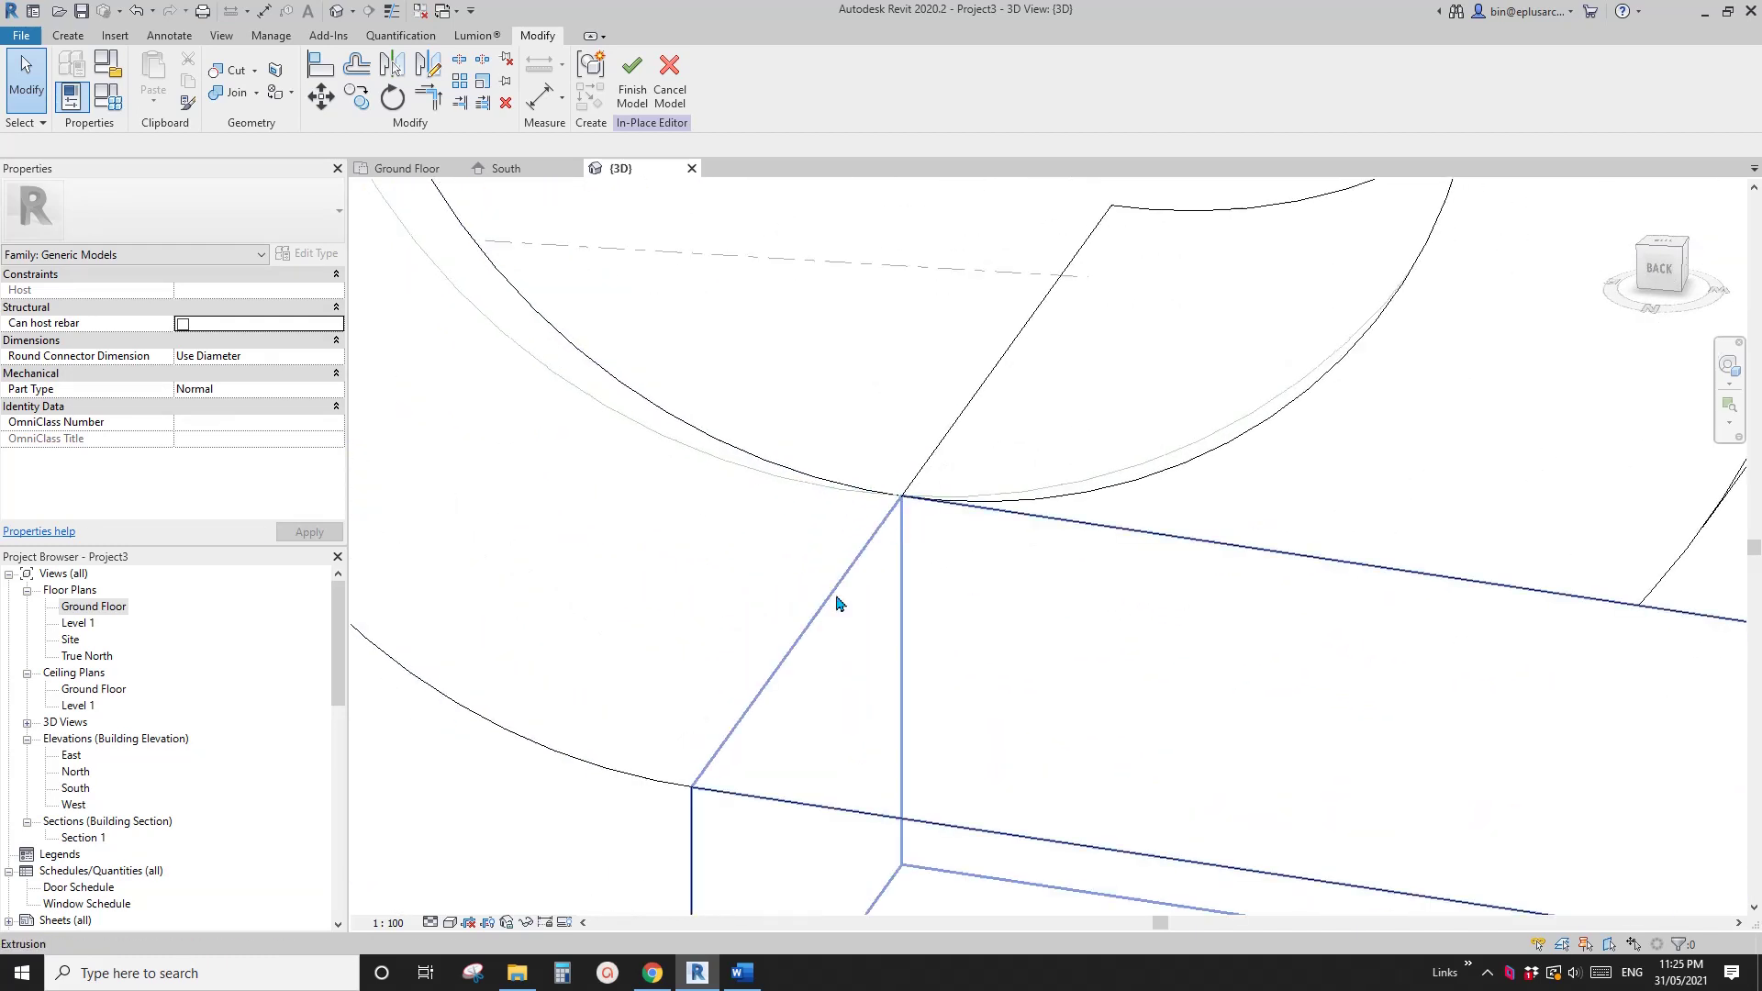
pyautogui.scroll(-3, 876, 544)
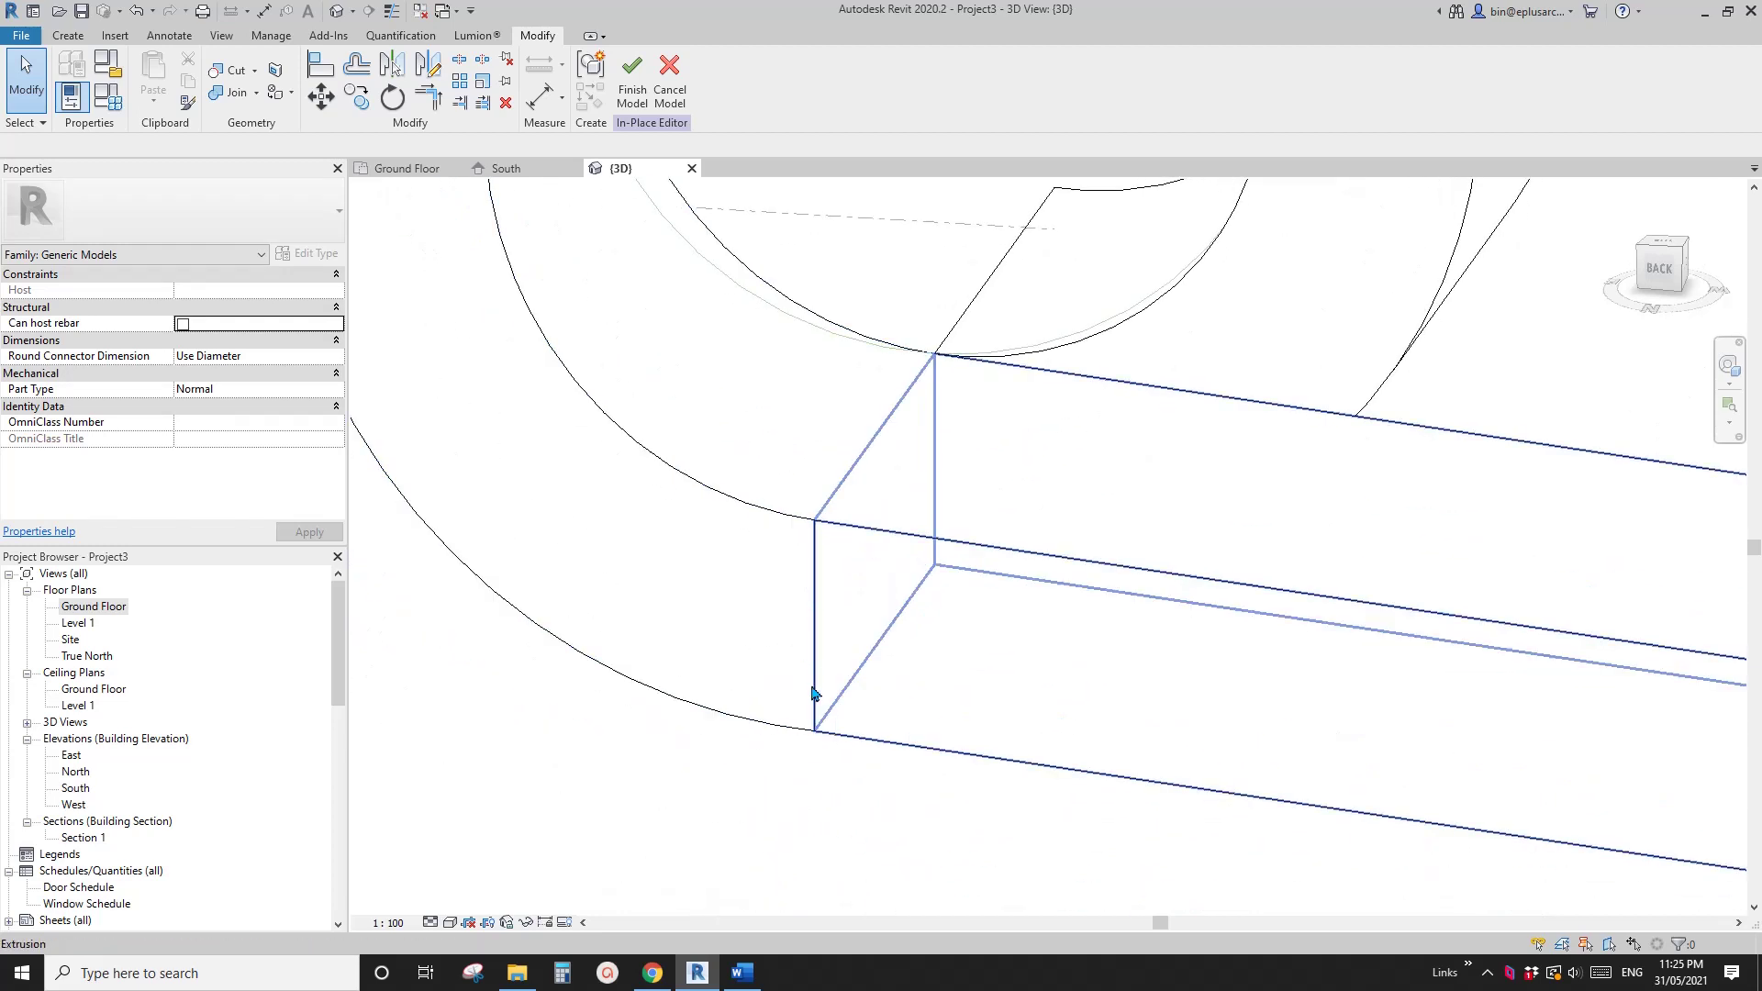
pyautogui.scroll(-5, 825, 705)
pyautogui.keyDown('shift'); pyautogui.moveTo(806, 700); pyautogui.dragTo(745, 661, button='middle'); pyautogui.keyUp('shift')
pyautogui.scroll(1, 928, 642)
pyautogui.moveTo(928, 641); pyautogui.dragTo(1064, 657, button='middle')
# Step: Check BIG's reference images of the ring building in Word and Chrome, and return to Revit to compare the model
pyautogui.click(743, 976)
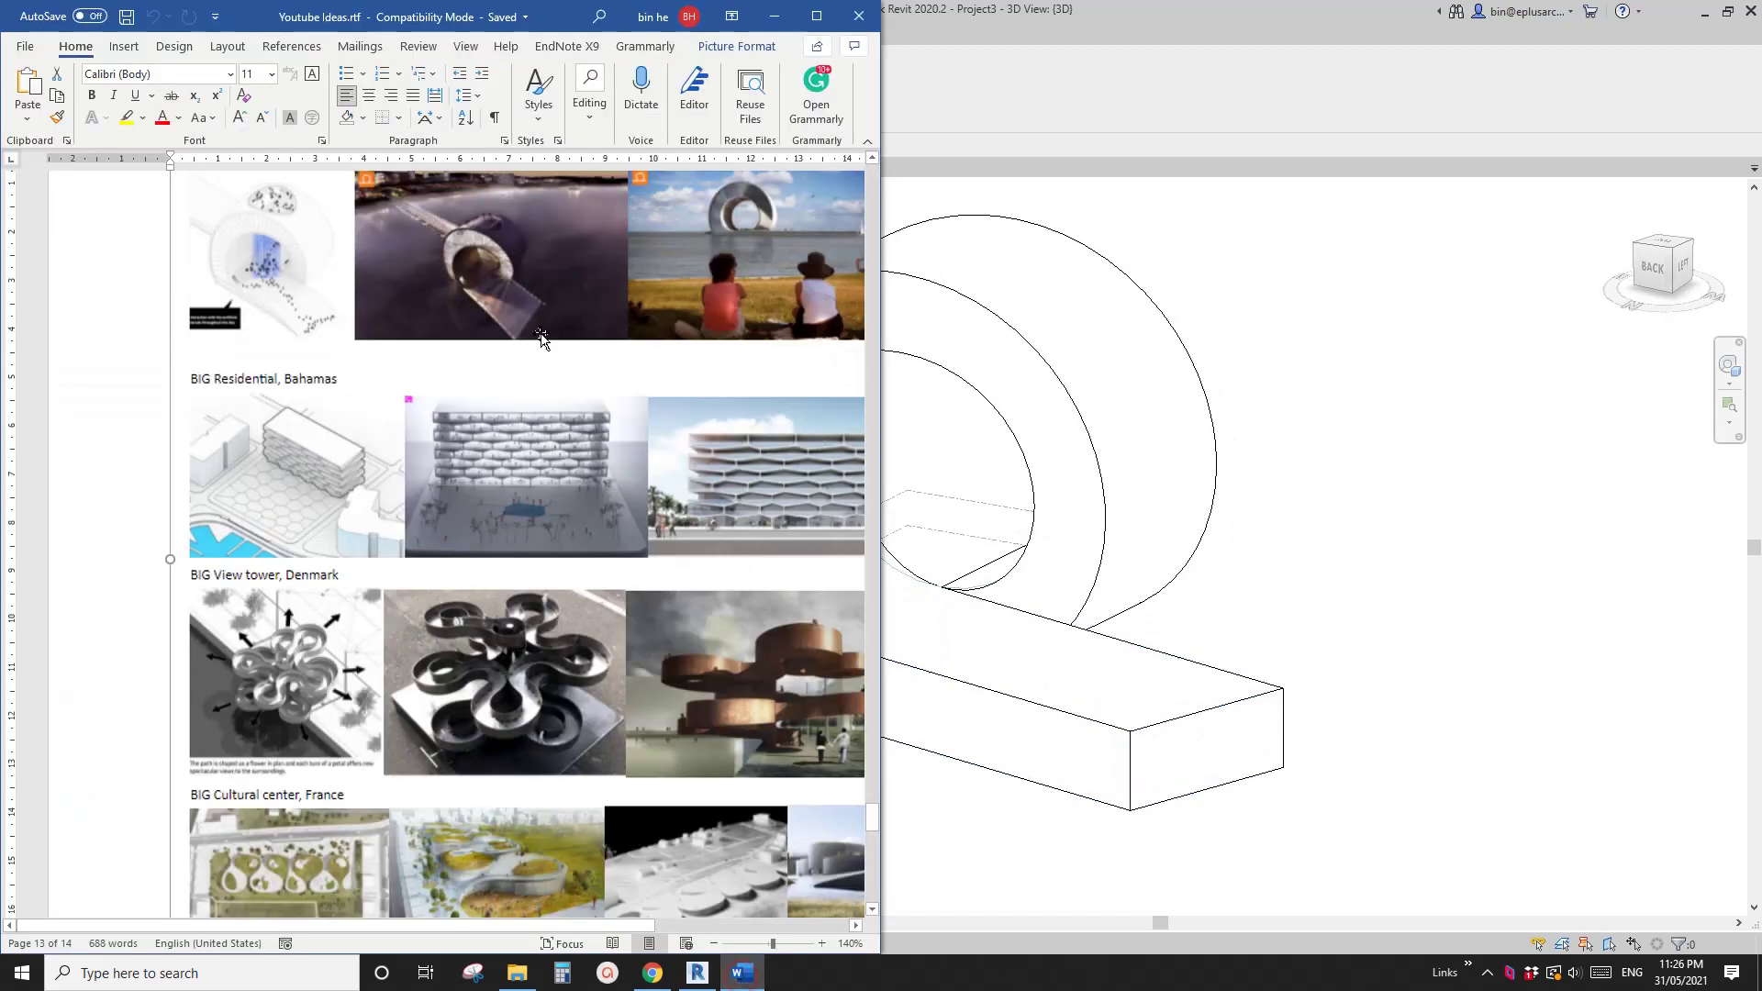
pyautogui.click(652, 973)
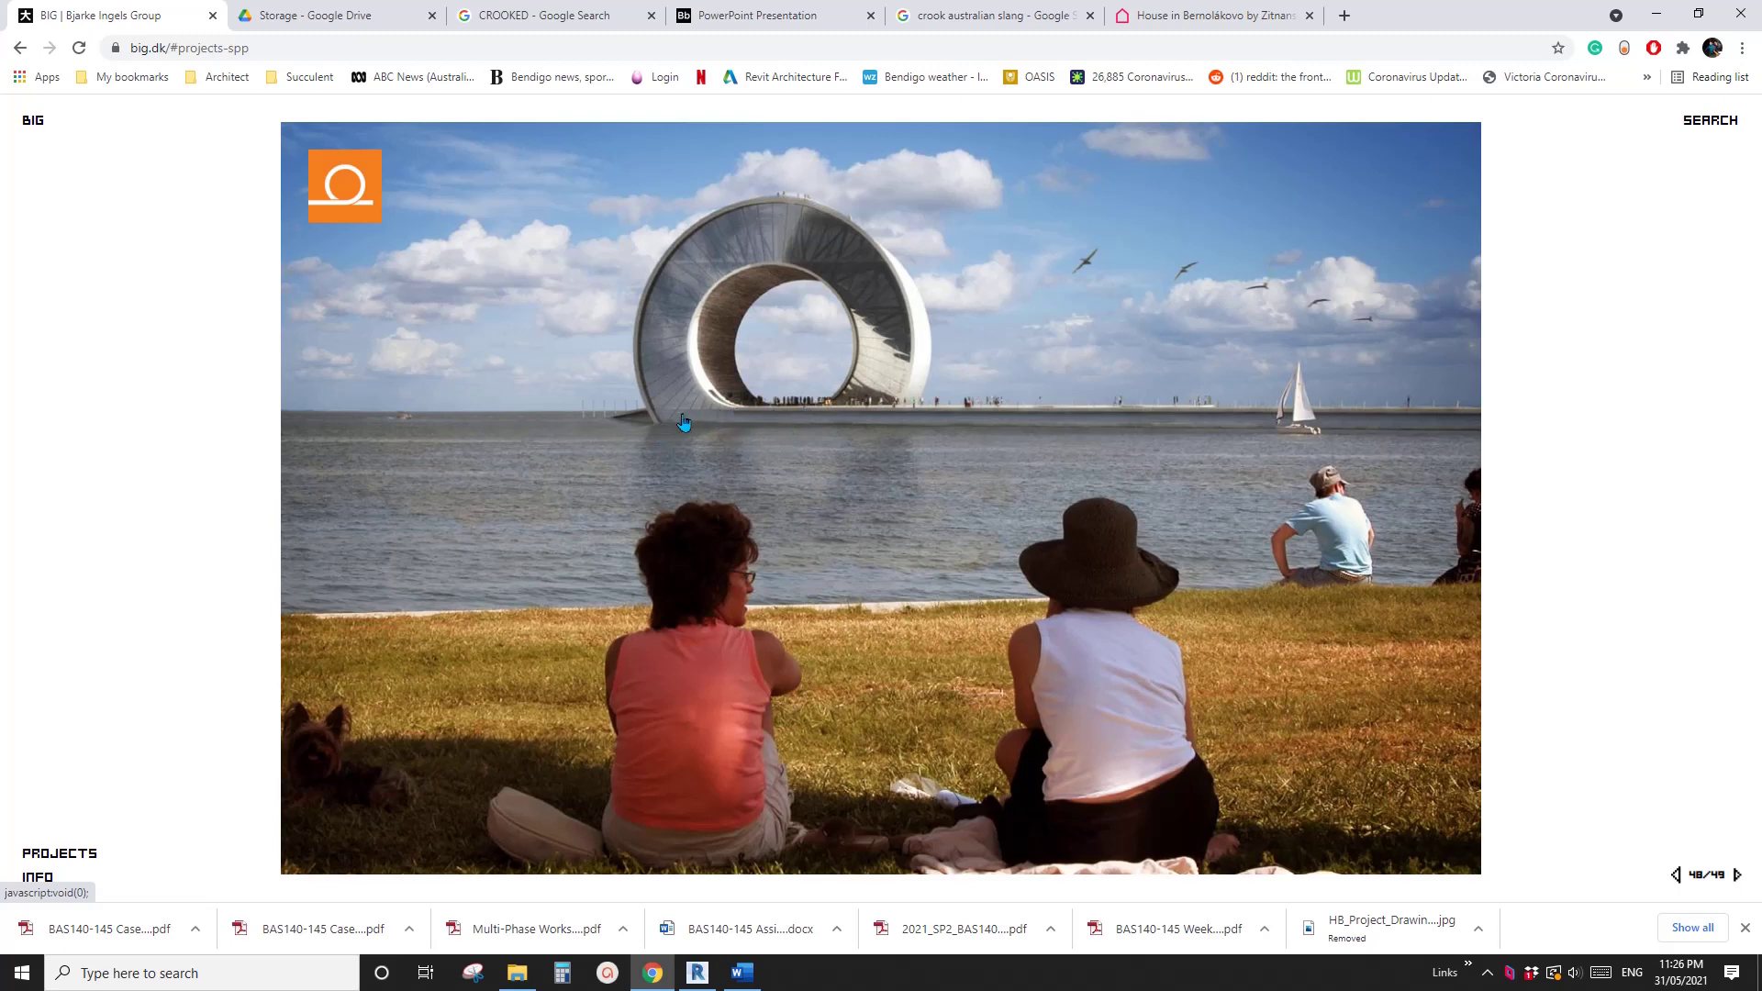
pyautogui.click(745, 975)
pyautogui.click(698, 975)
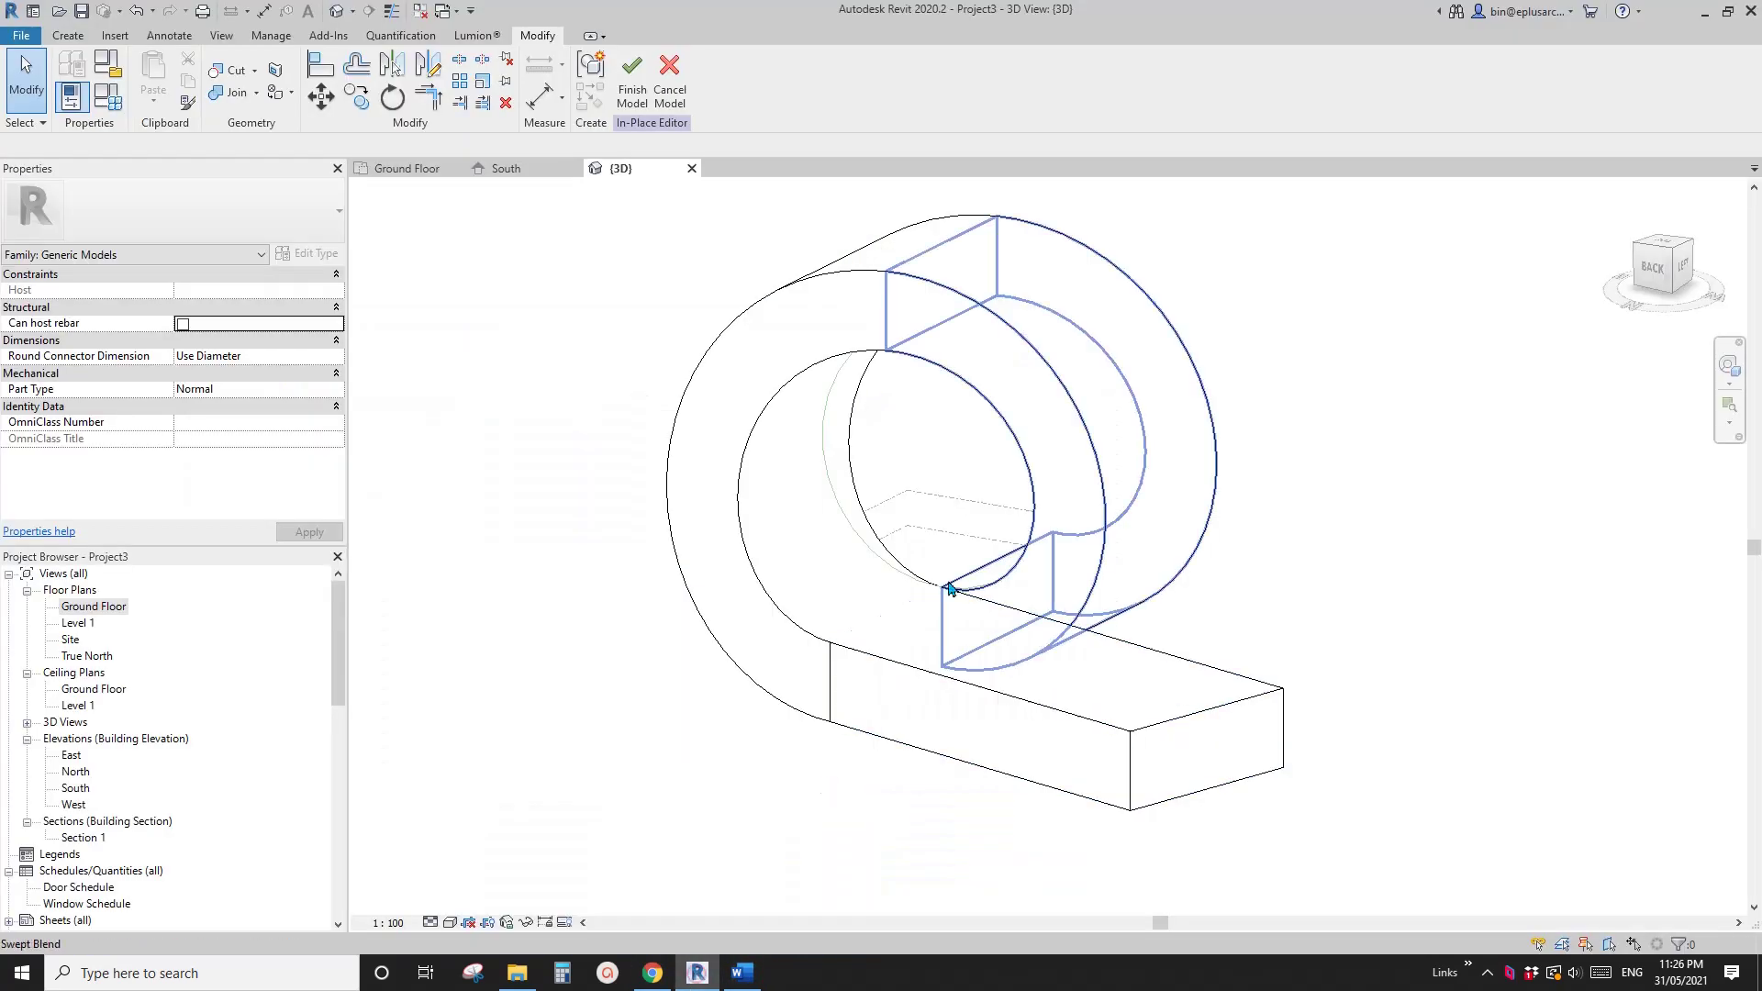
pyautogui.keyDown('shift'); pyautogui.moveTo(951, 588); pyautogui.dragTo(1079, 550, button='middle'); pyautogui.keyUp('shift')
pyautogui.scroll(-1, 1079, 551)
pyautogui.keyDown('shift'); pyautogui.moveTo(987, 653); pyautogui.dragTo(1092, 650, button='middle'); pyautogui.keyUp('shift')
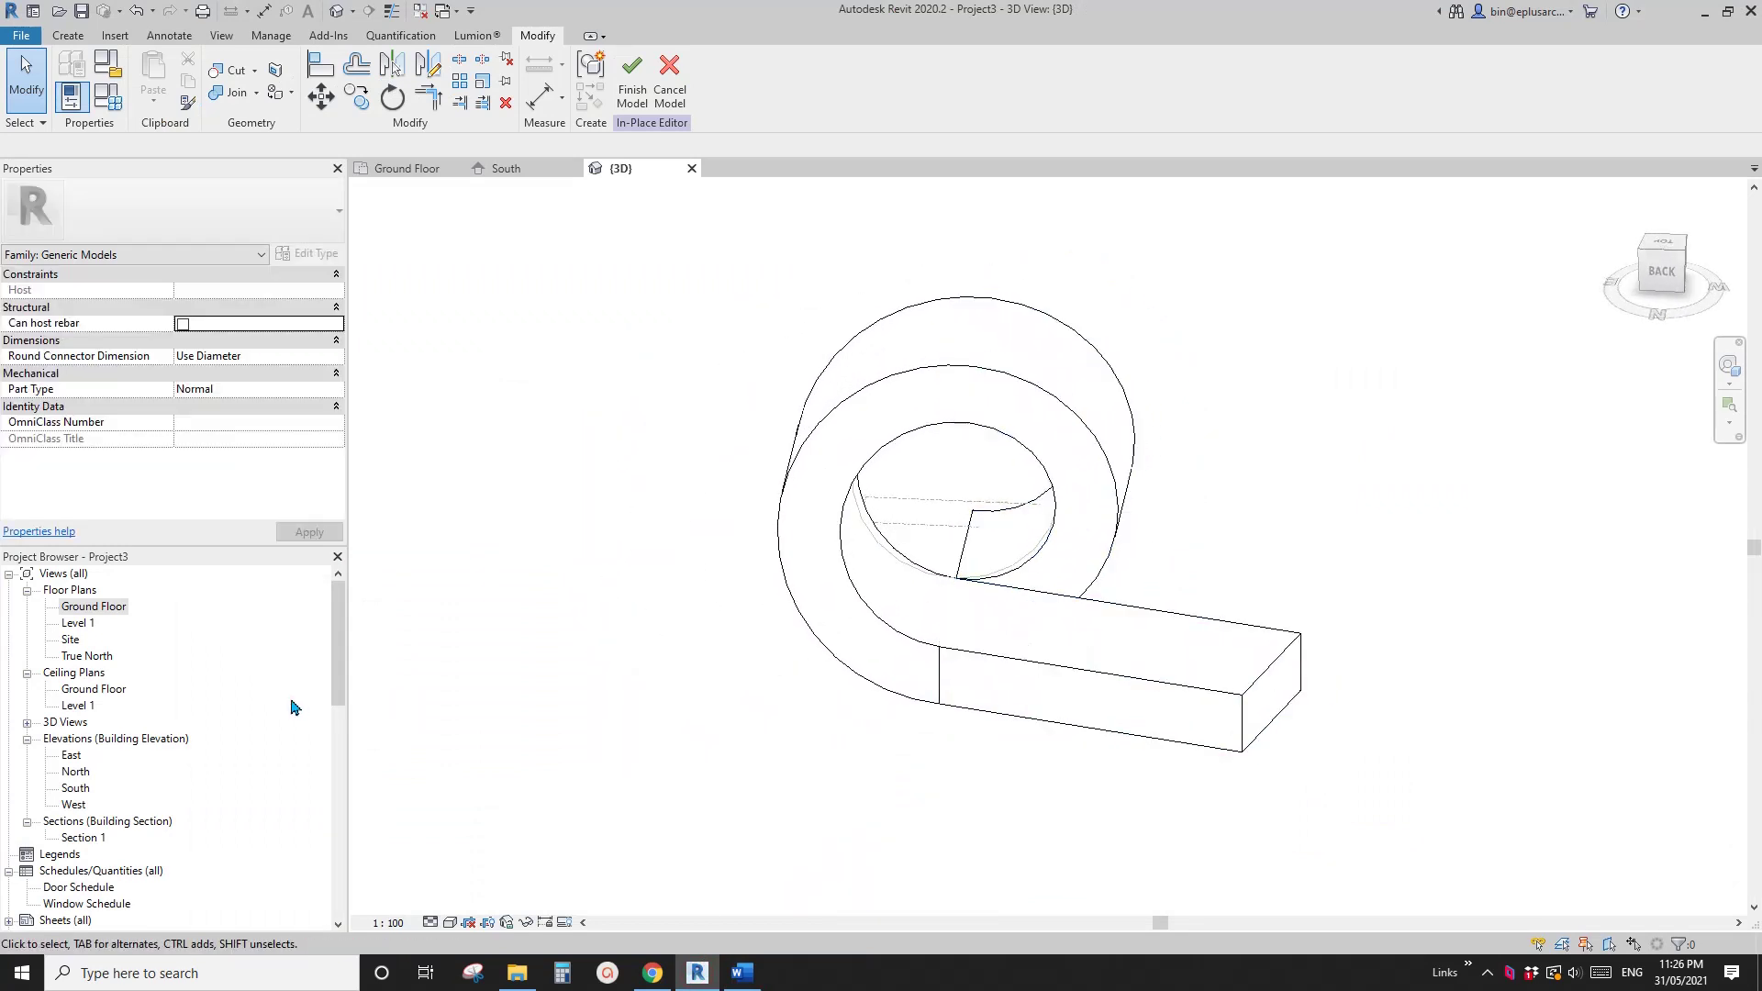
# Step: Try to select the walkway extrusion on its own in the Ground Floor plan
pyautogui.doubleClick(95, 606)
pyautogui.click(868, 486)
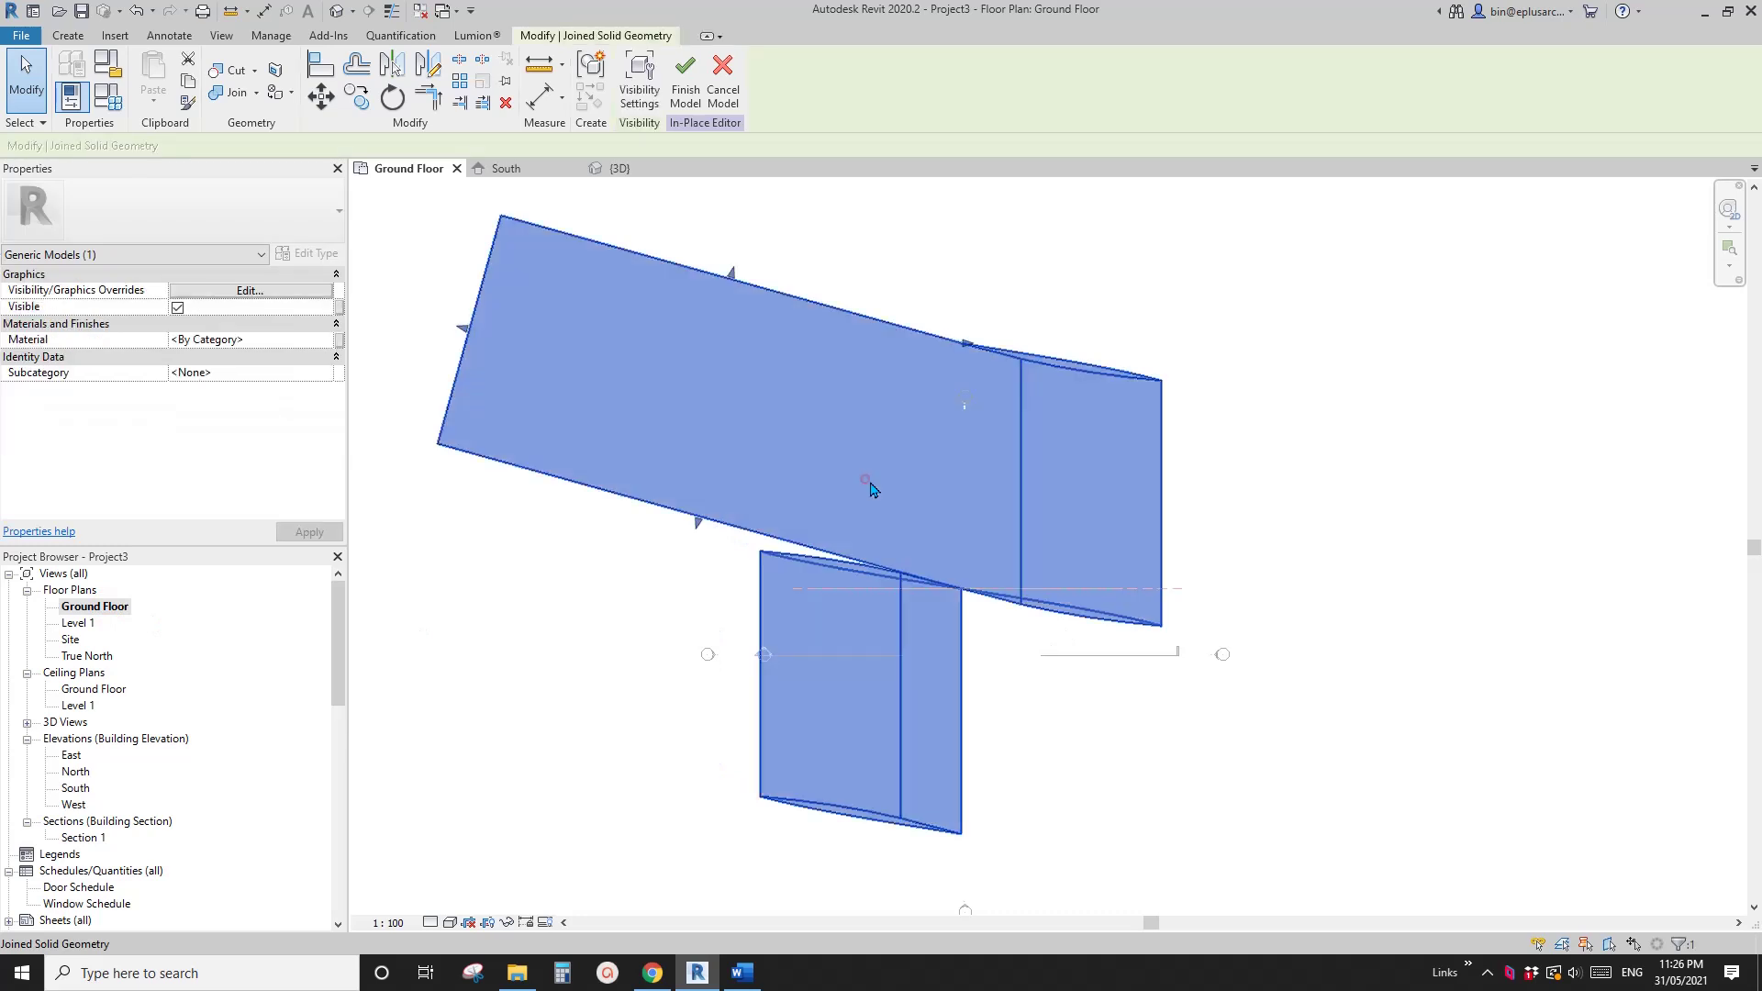
pyautogui.press('Escape')
pyautogui.click(757, 360)
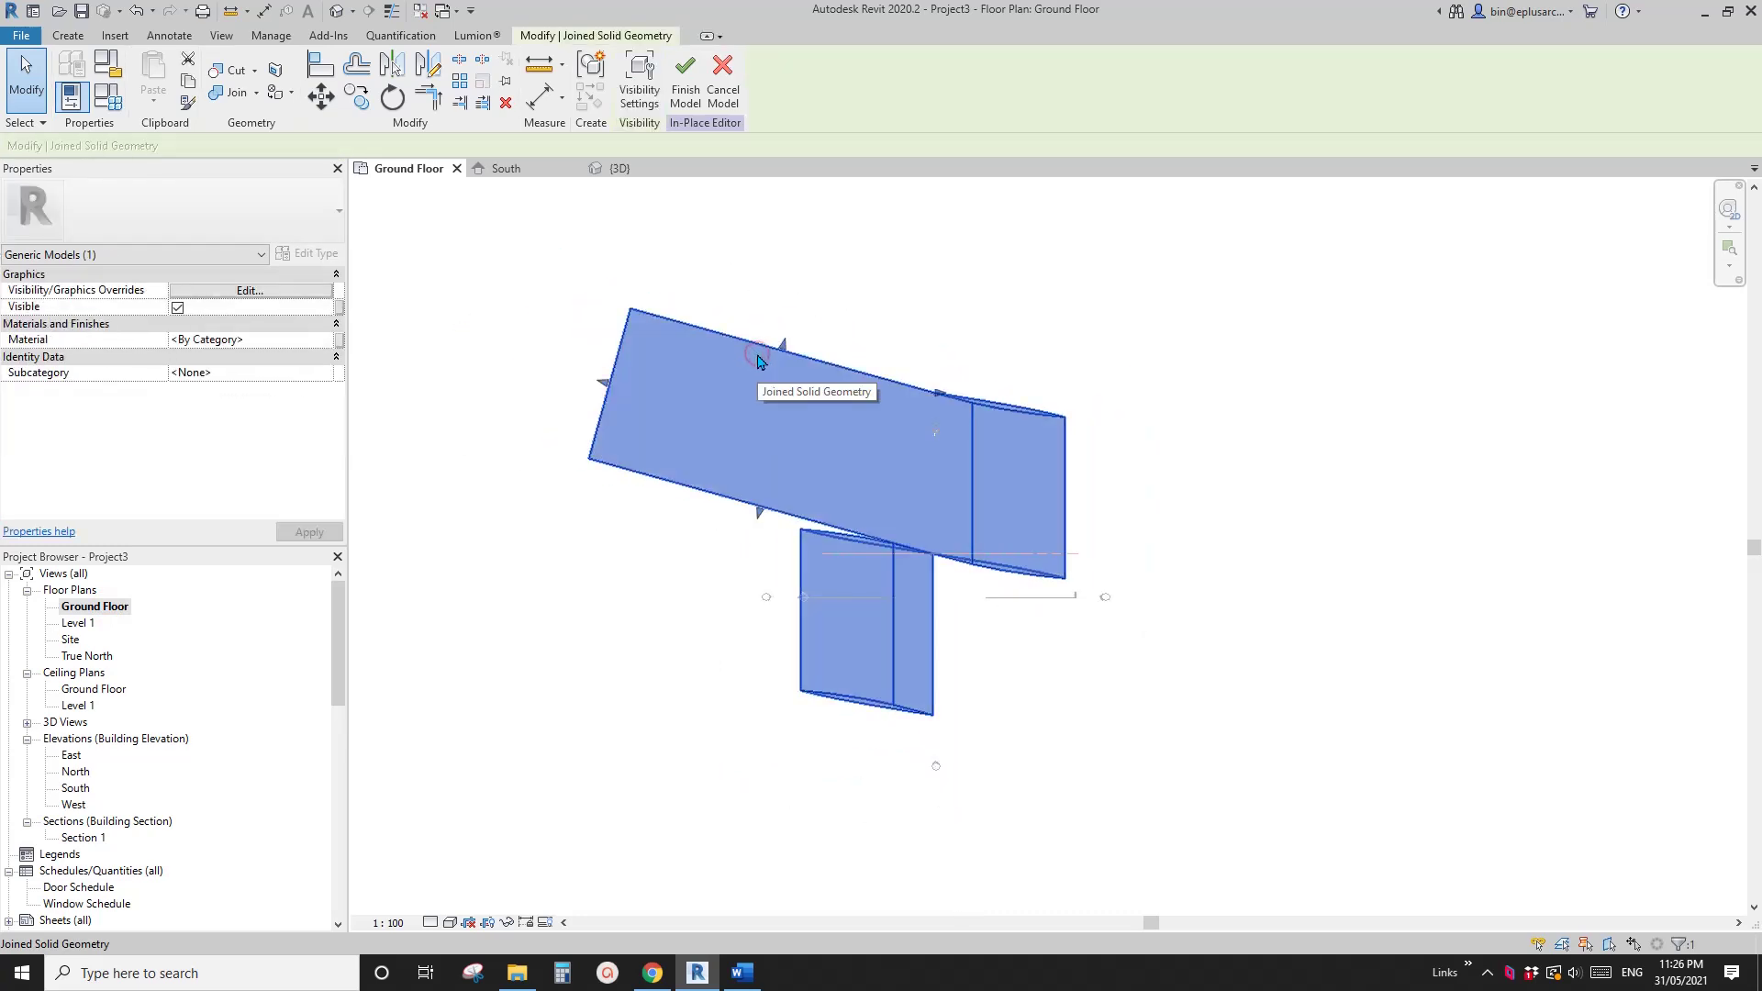
pyautogui.press('Escape')
pyautogui.click(607, 434)
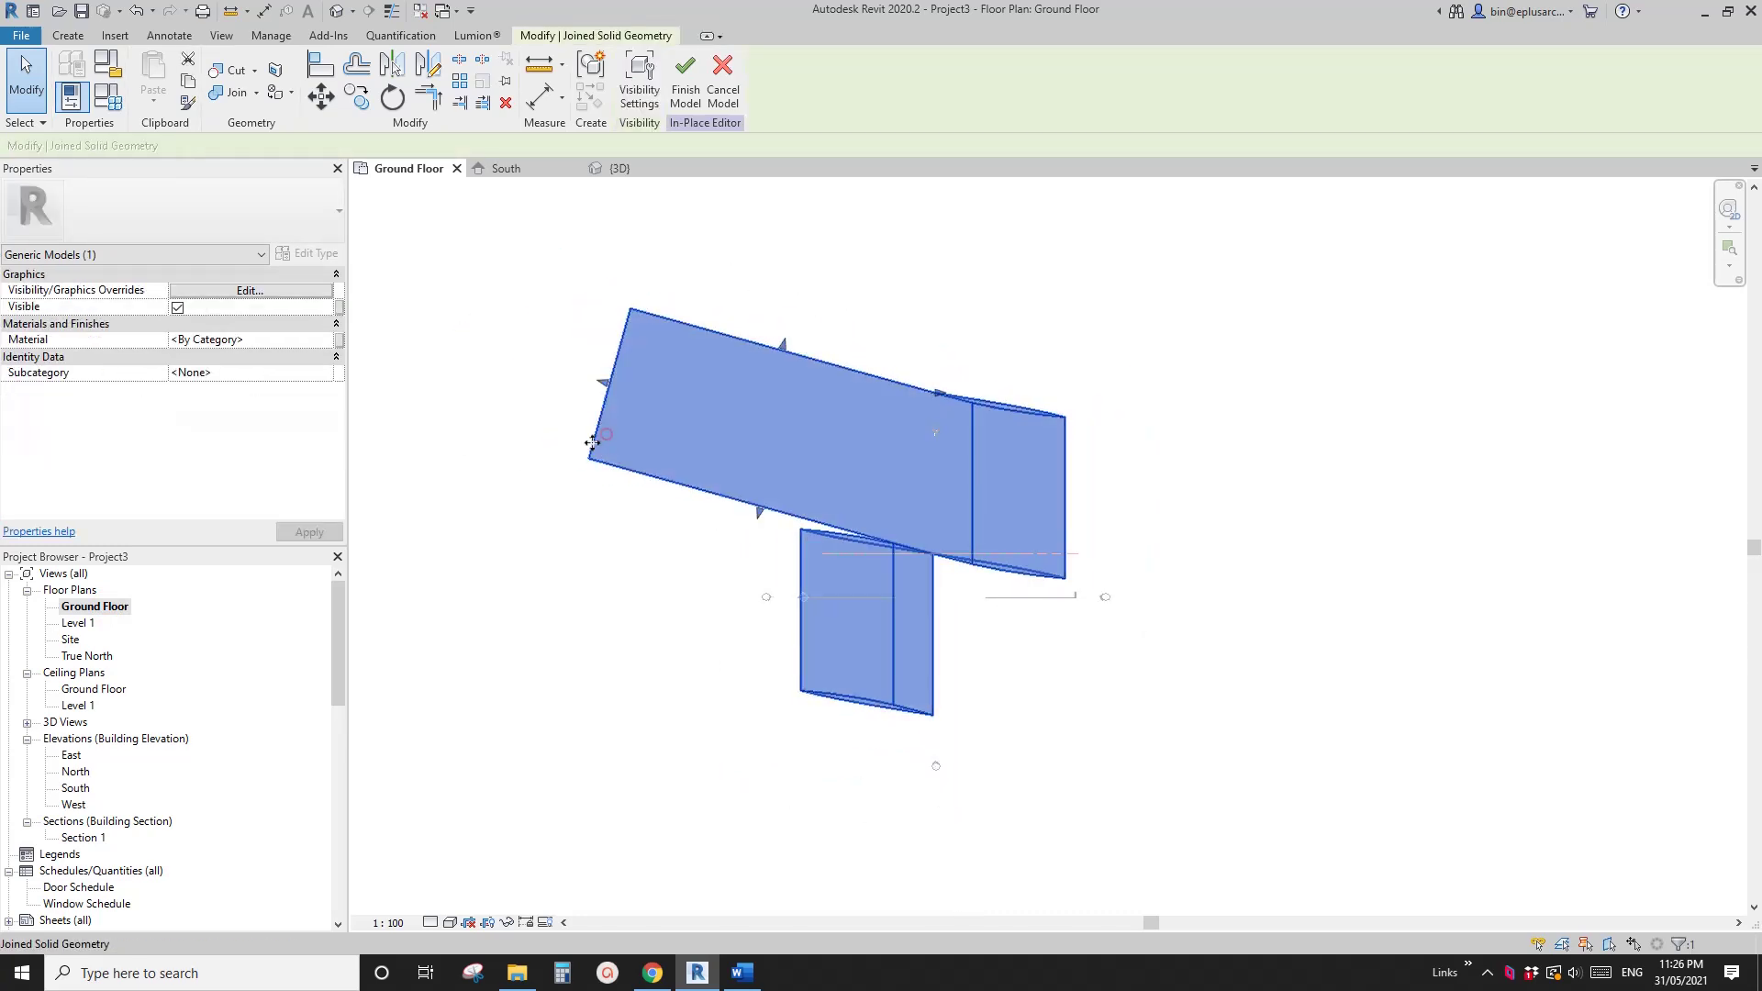
pyautogui.press('Escape')
pyautogui.moveTo(620, 550); pyautogui.dragTo(571, 420)
pyautogui.press('Escape')
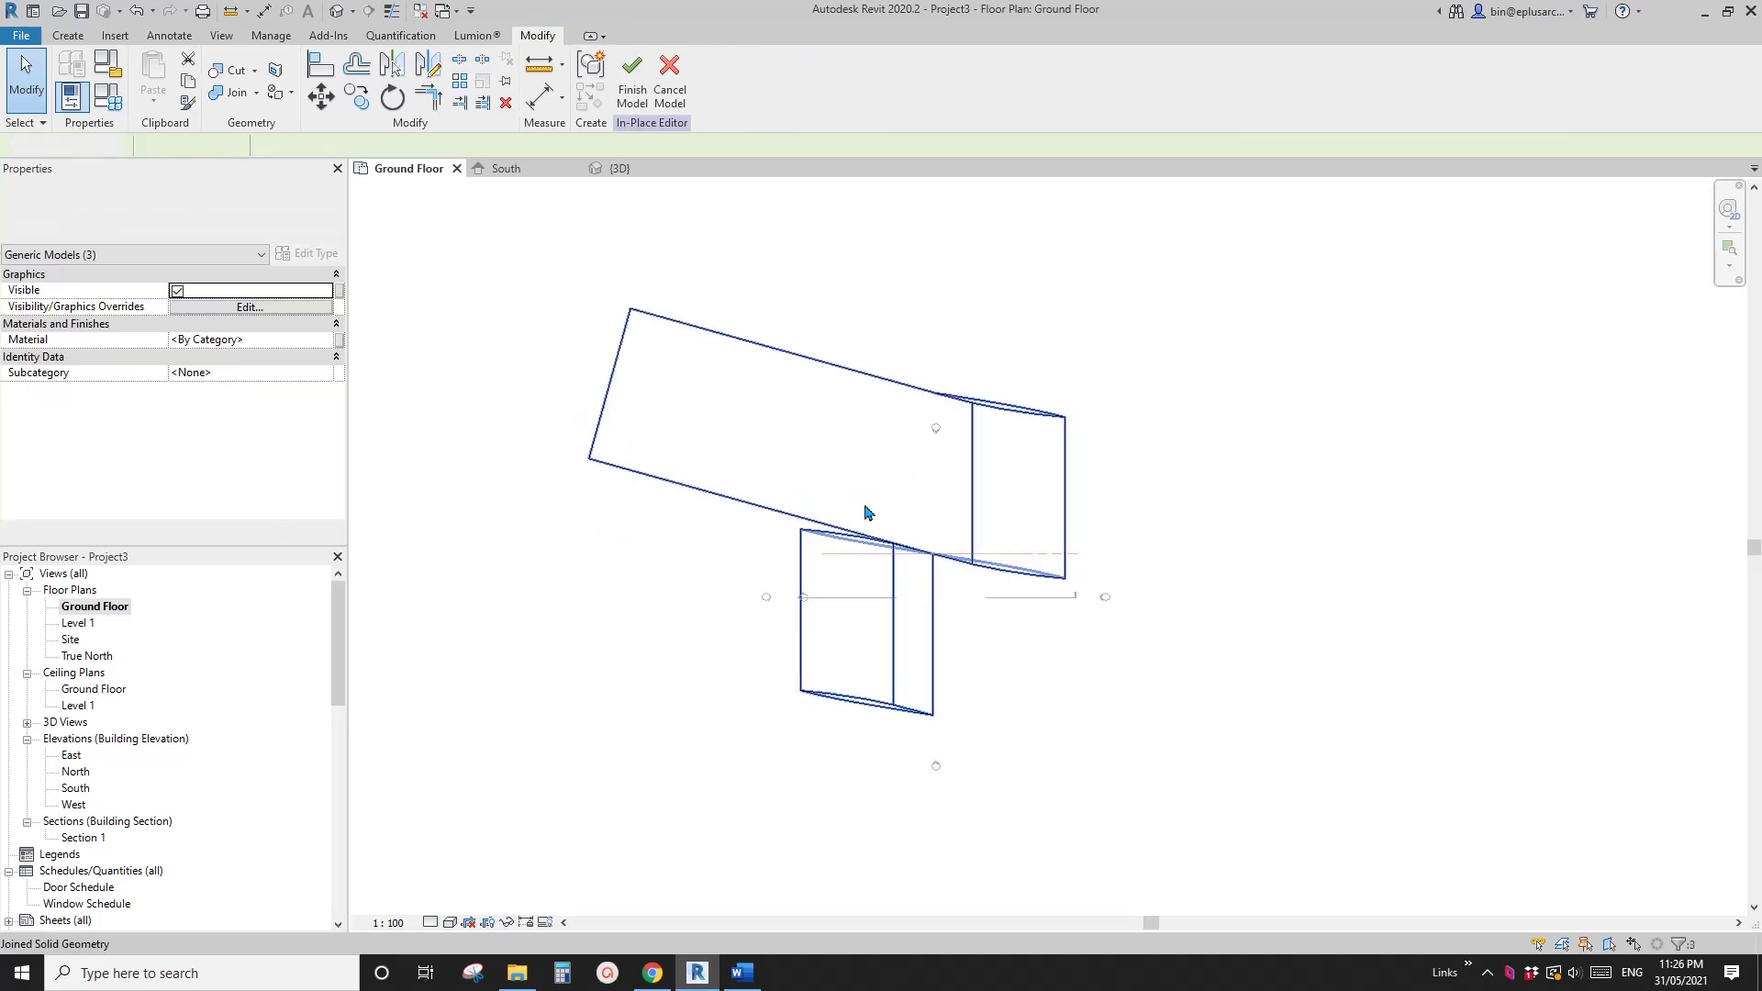
pyautogui.click(901, 447)
pyautogui.press('Escape')
pyautogui.moveTo(625, 542); pyautogui.dragTo(590, 421)
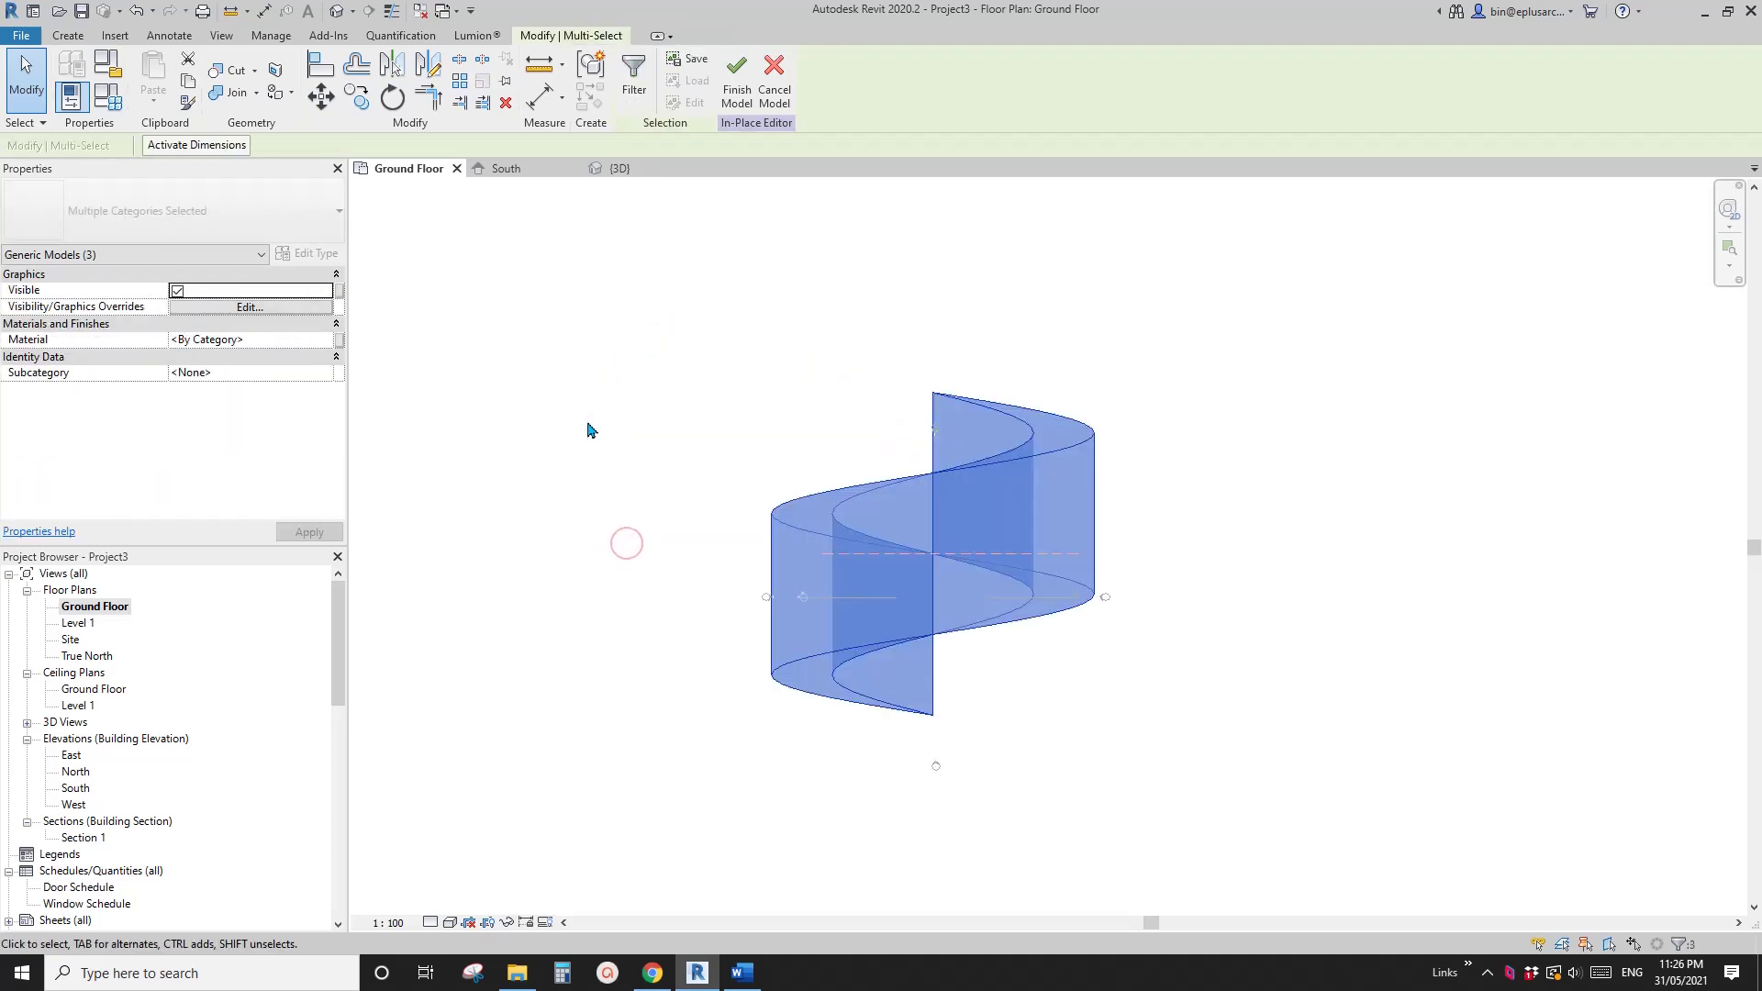
pyautogui.press('Escape')
pyautogui.moveTo(495, 258); pyautogui.dragTo(1034, 602)
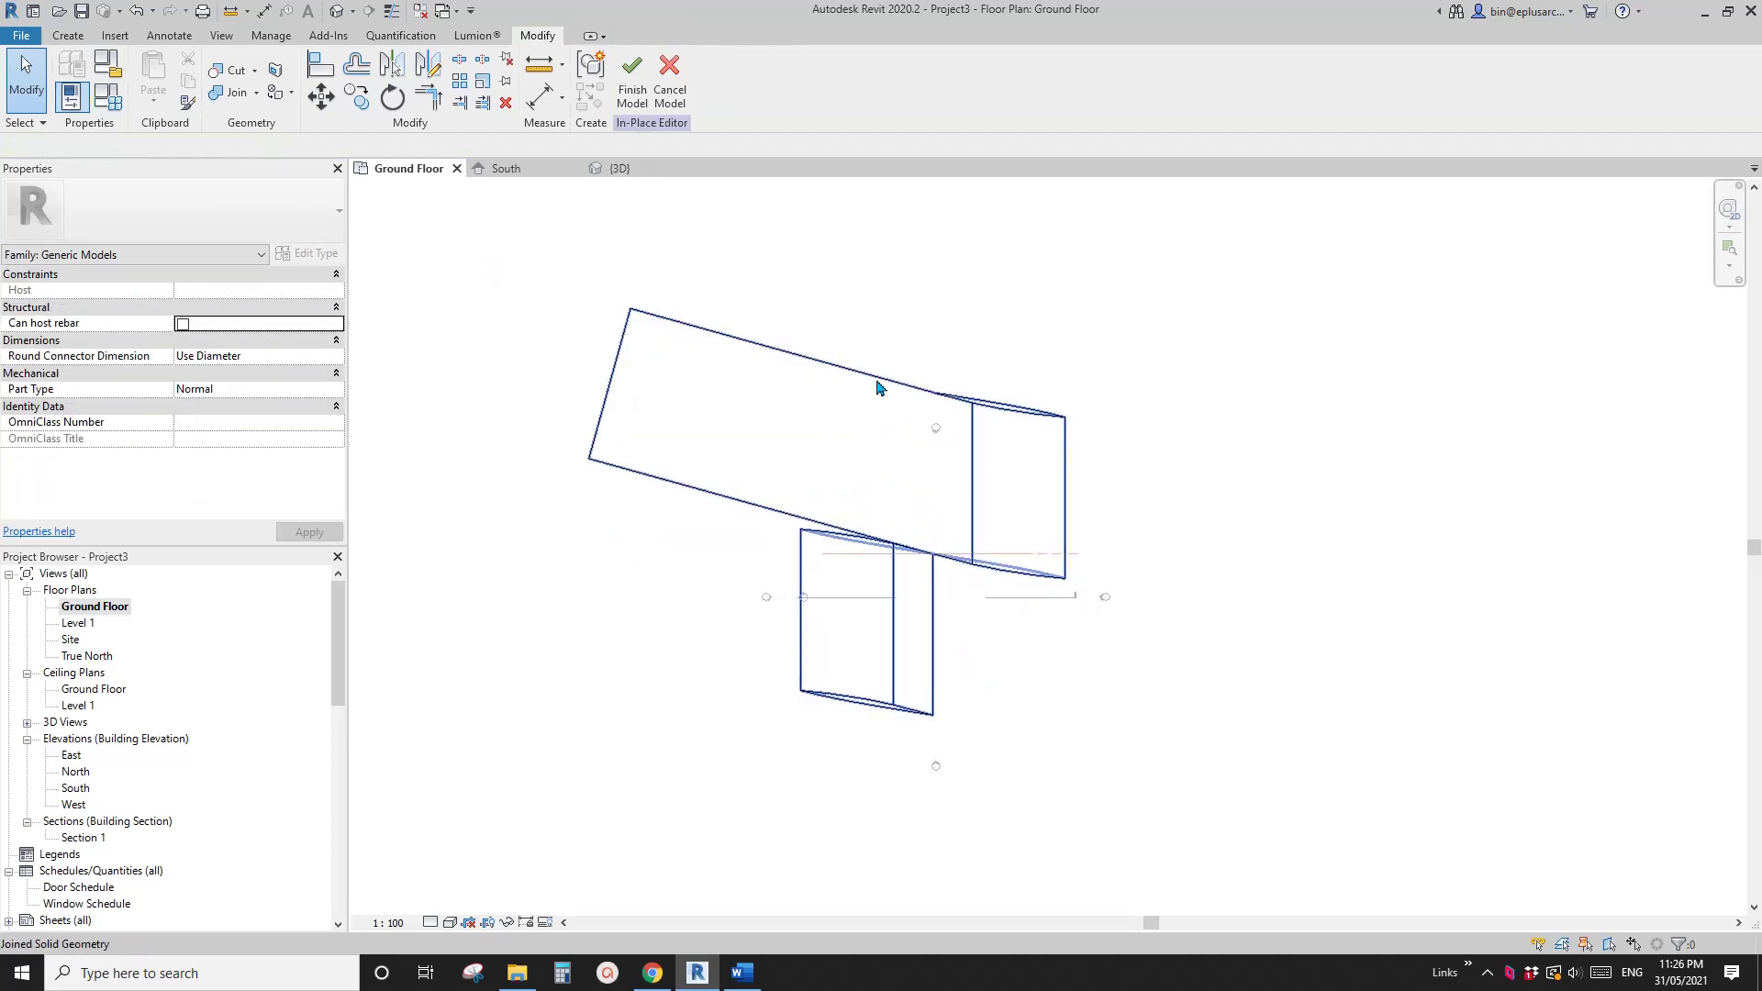
pyautogui.click(871, 379)
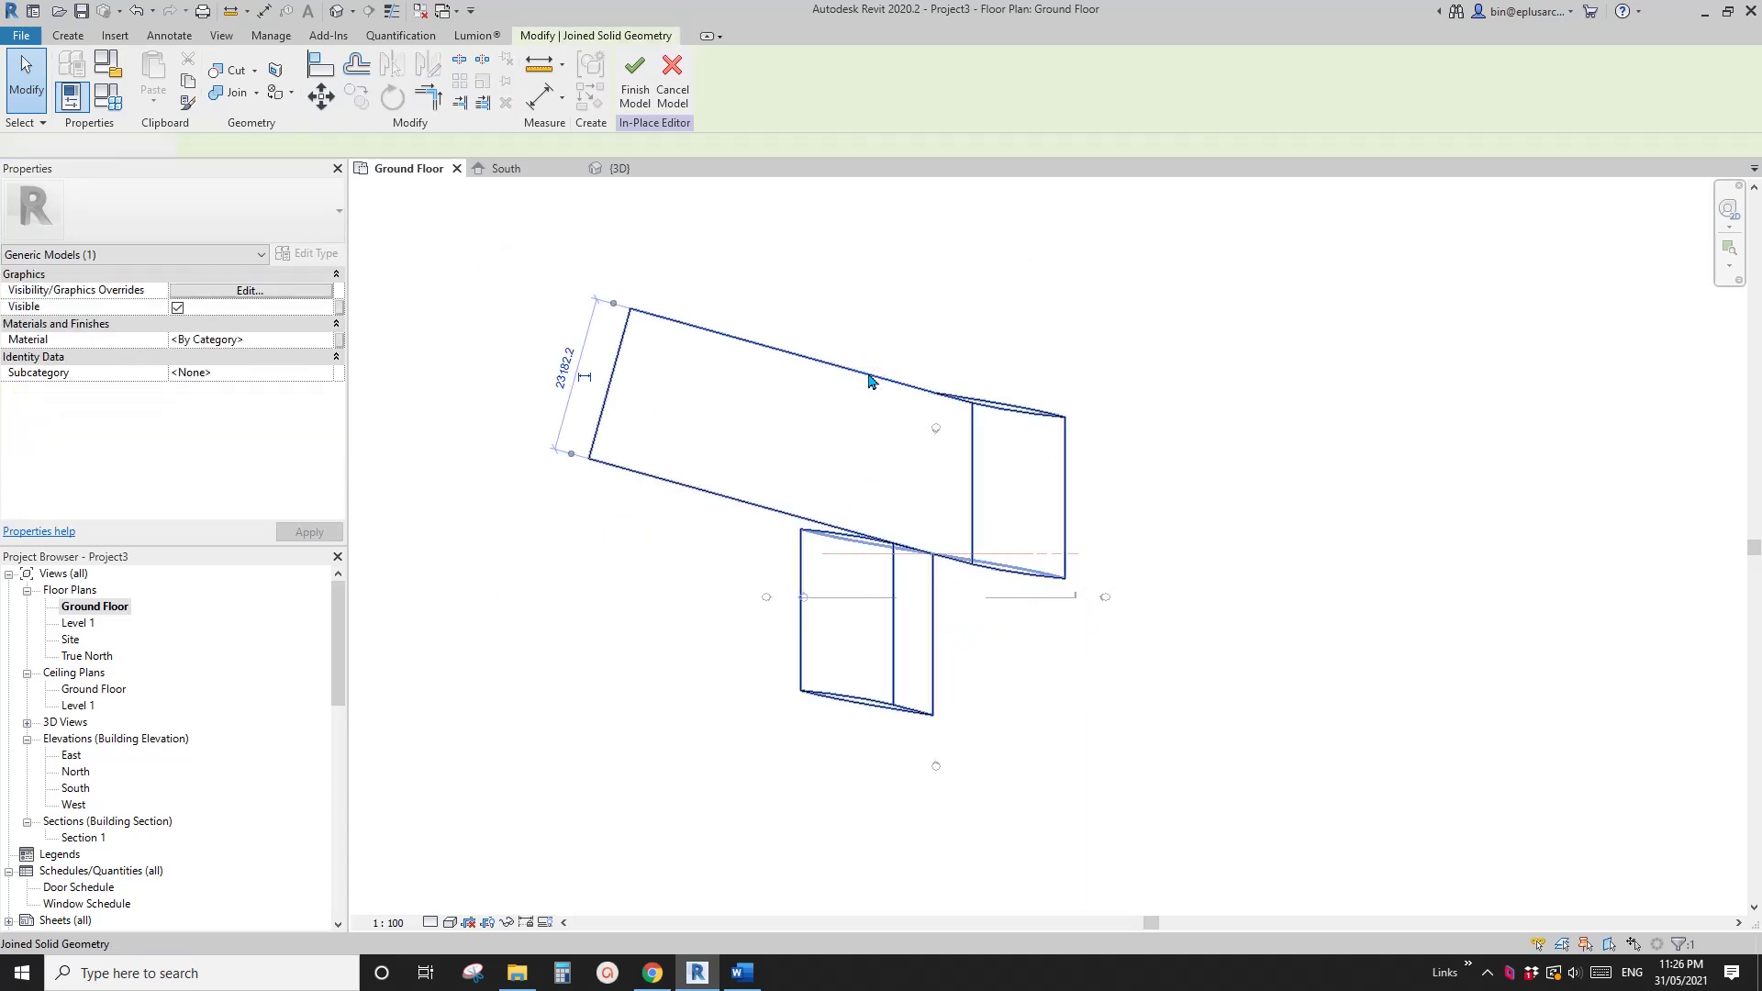
pyautogui.click(871, 379)
pyautogui.press('Escape')
pyautogui.click(1017, 451)
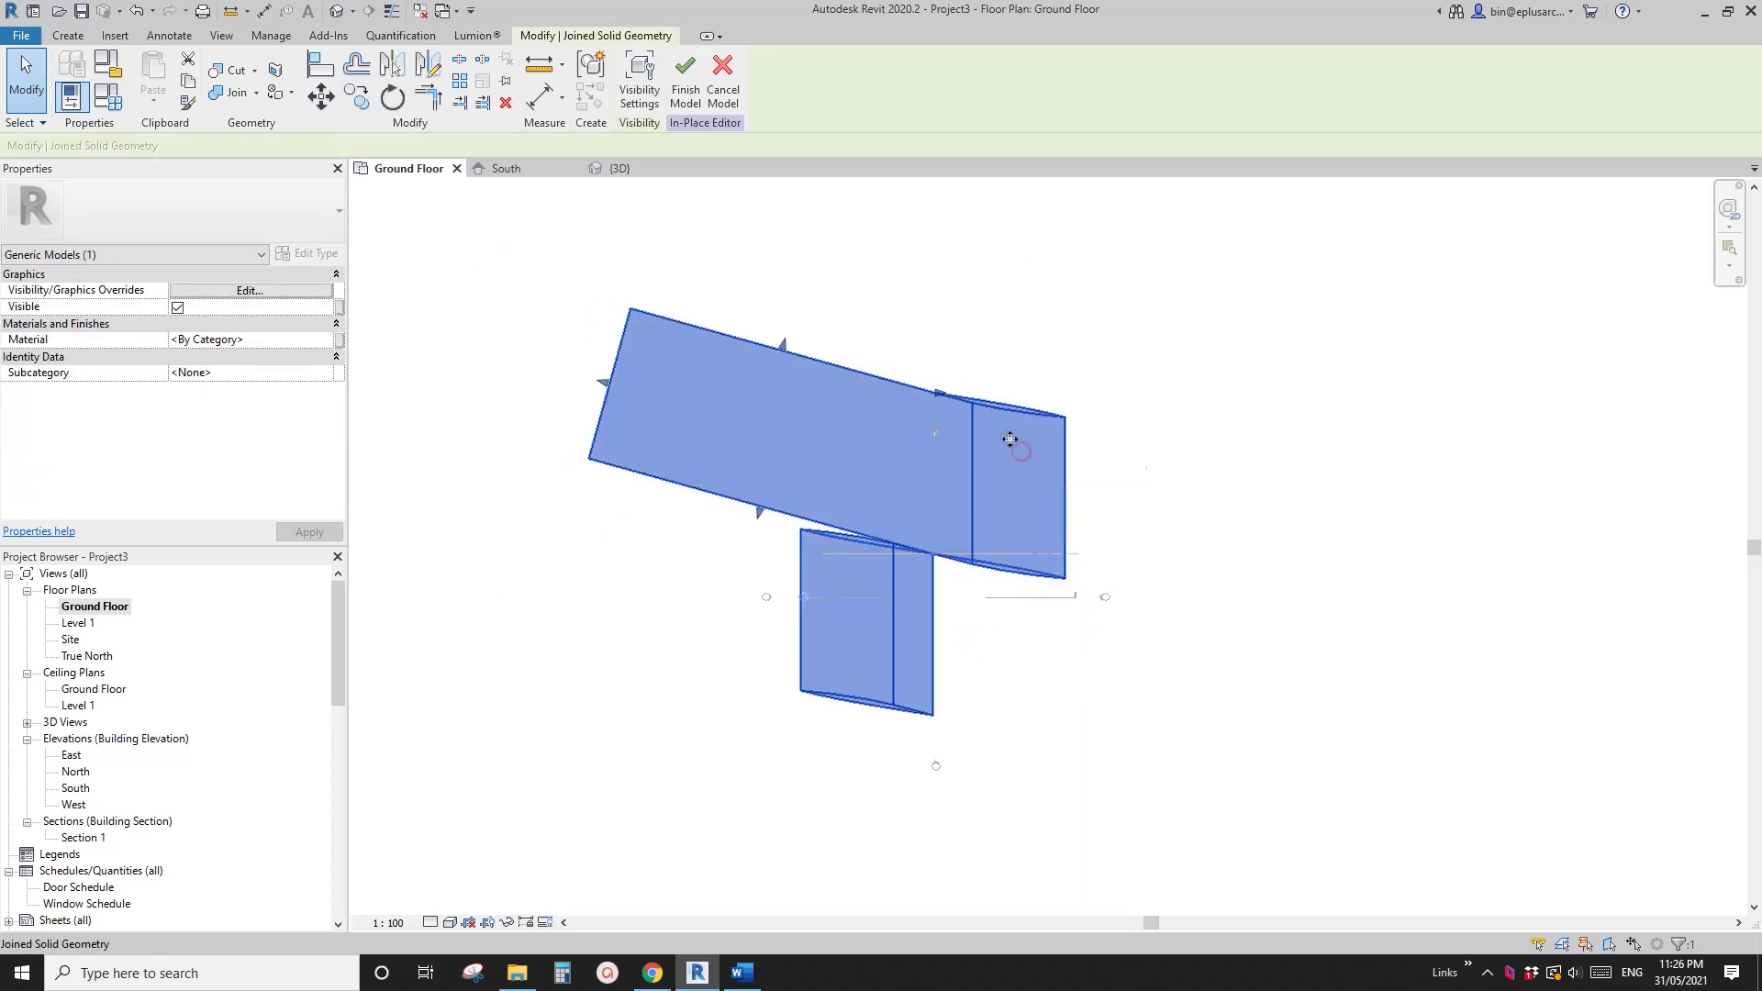
pyautogui.click(741, 200)
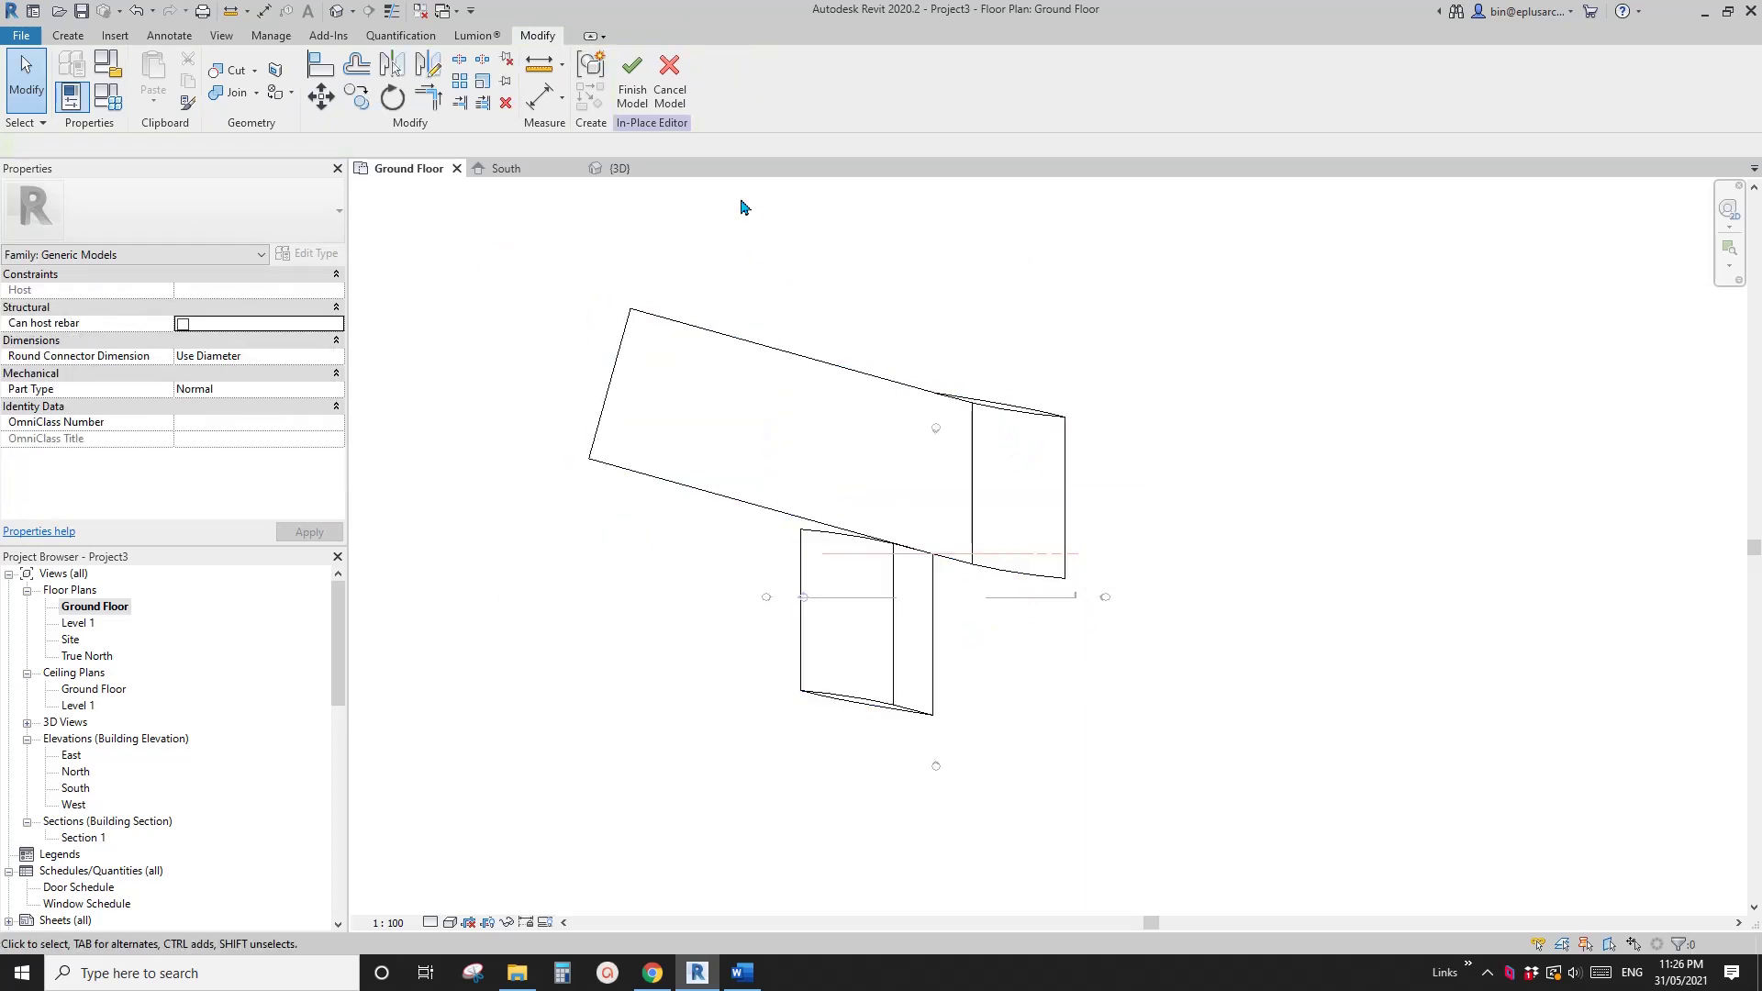
# Step: Select the walkway extrusion in the 3D view and mirror a copy in the Ground Floor plan about the horizontal dashed centre line
pyautogui.click(337, 11)
pyautogui.click(1035, 659)
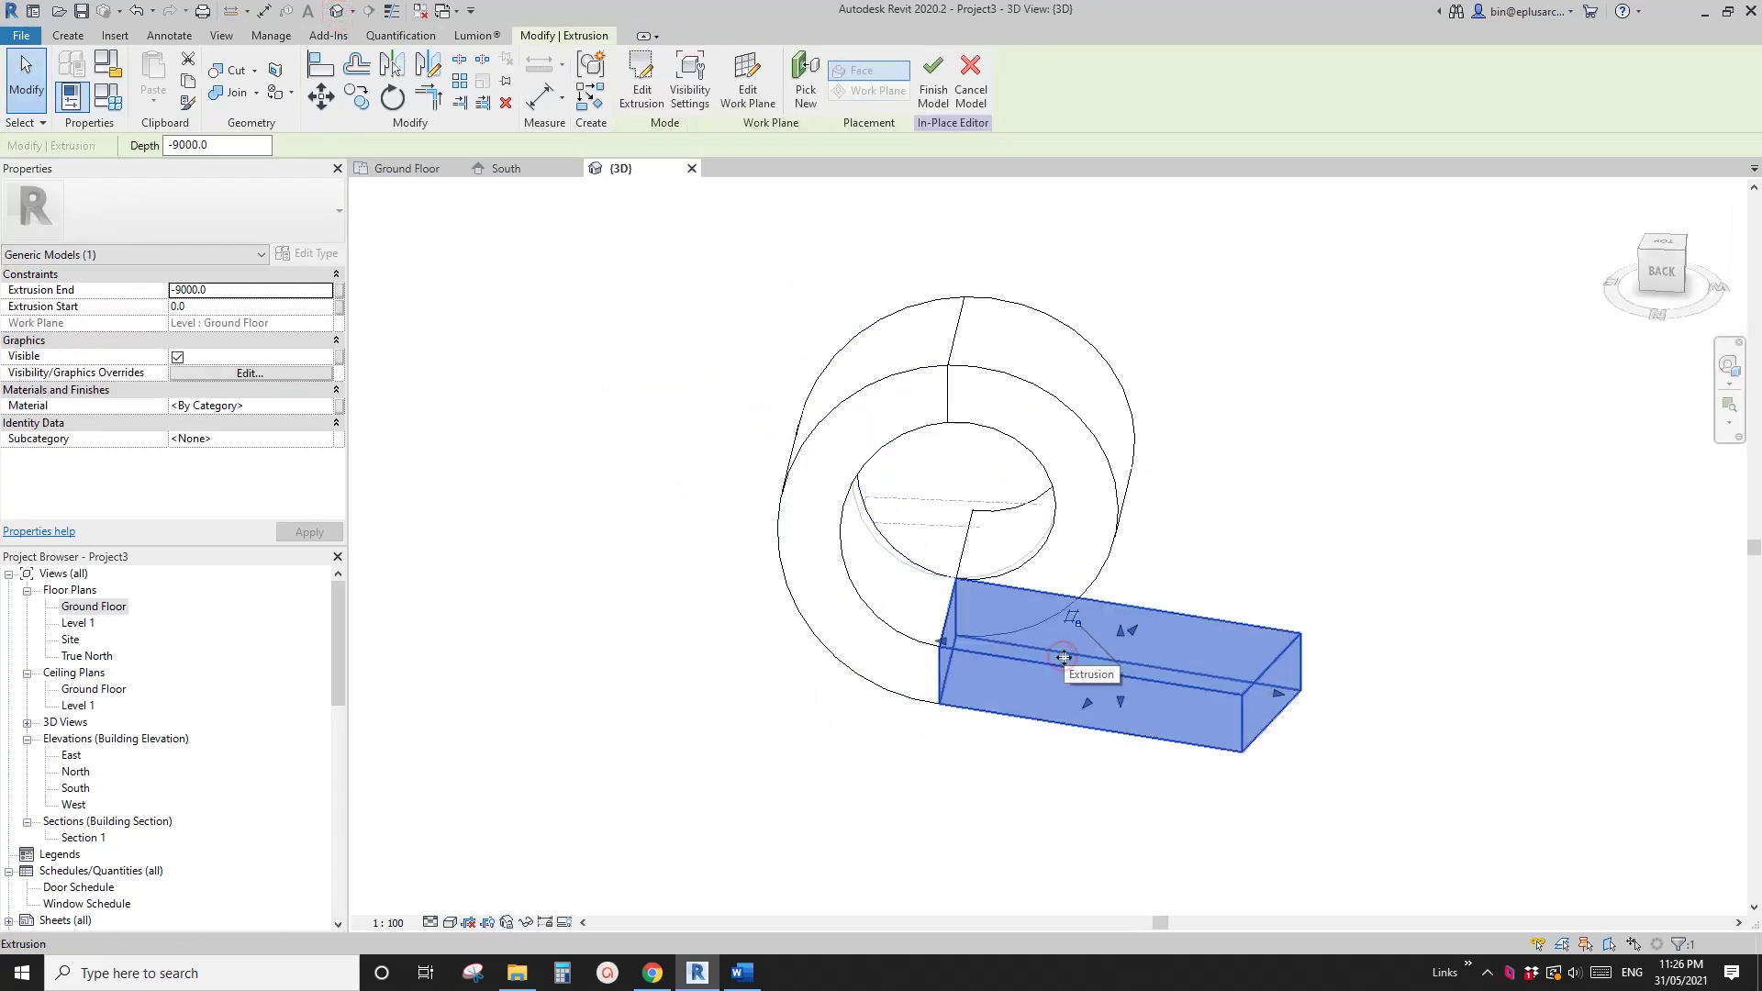
pyautogui.click(418, 171)
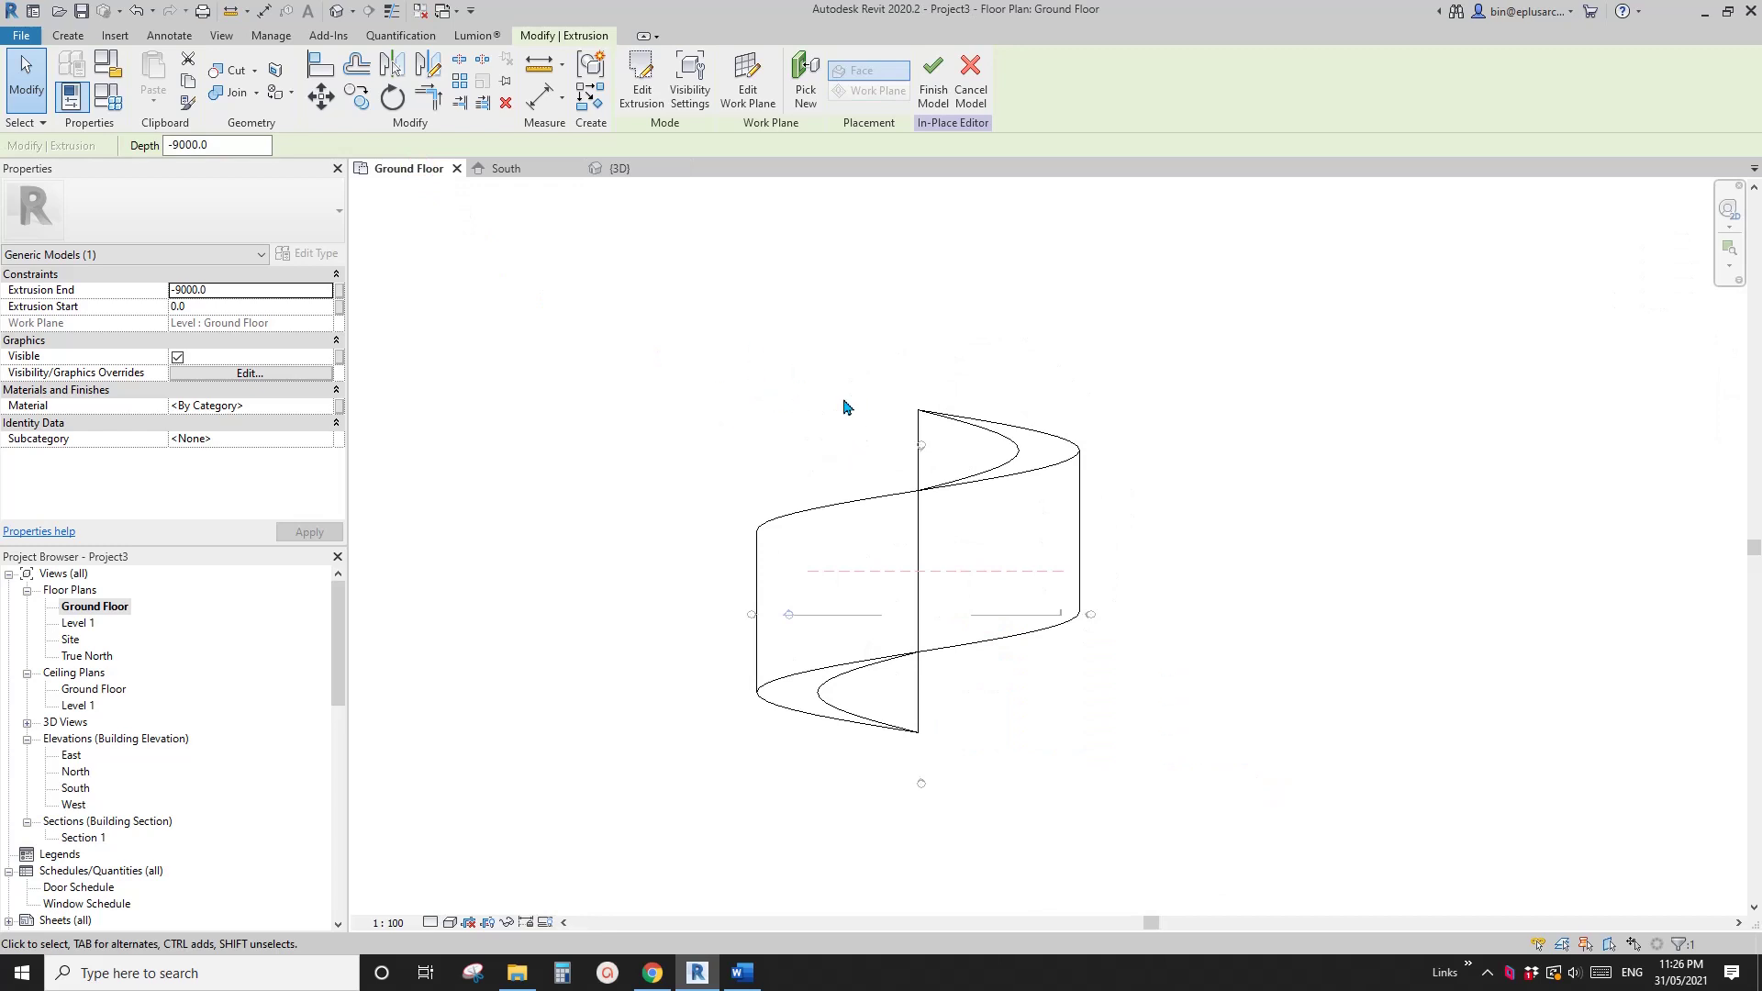
pyautogui.moveTo(844, 407); pyautogui.dragTo(795, 358, button='middle')
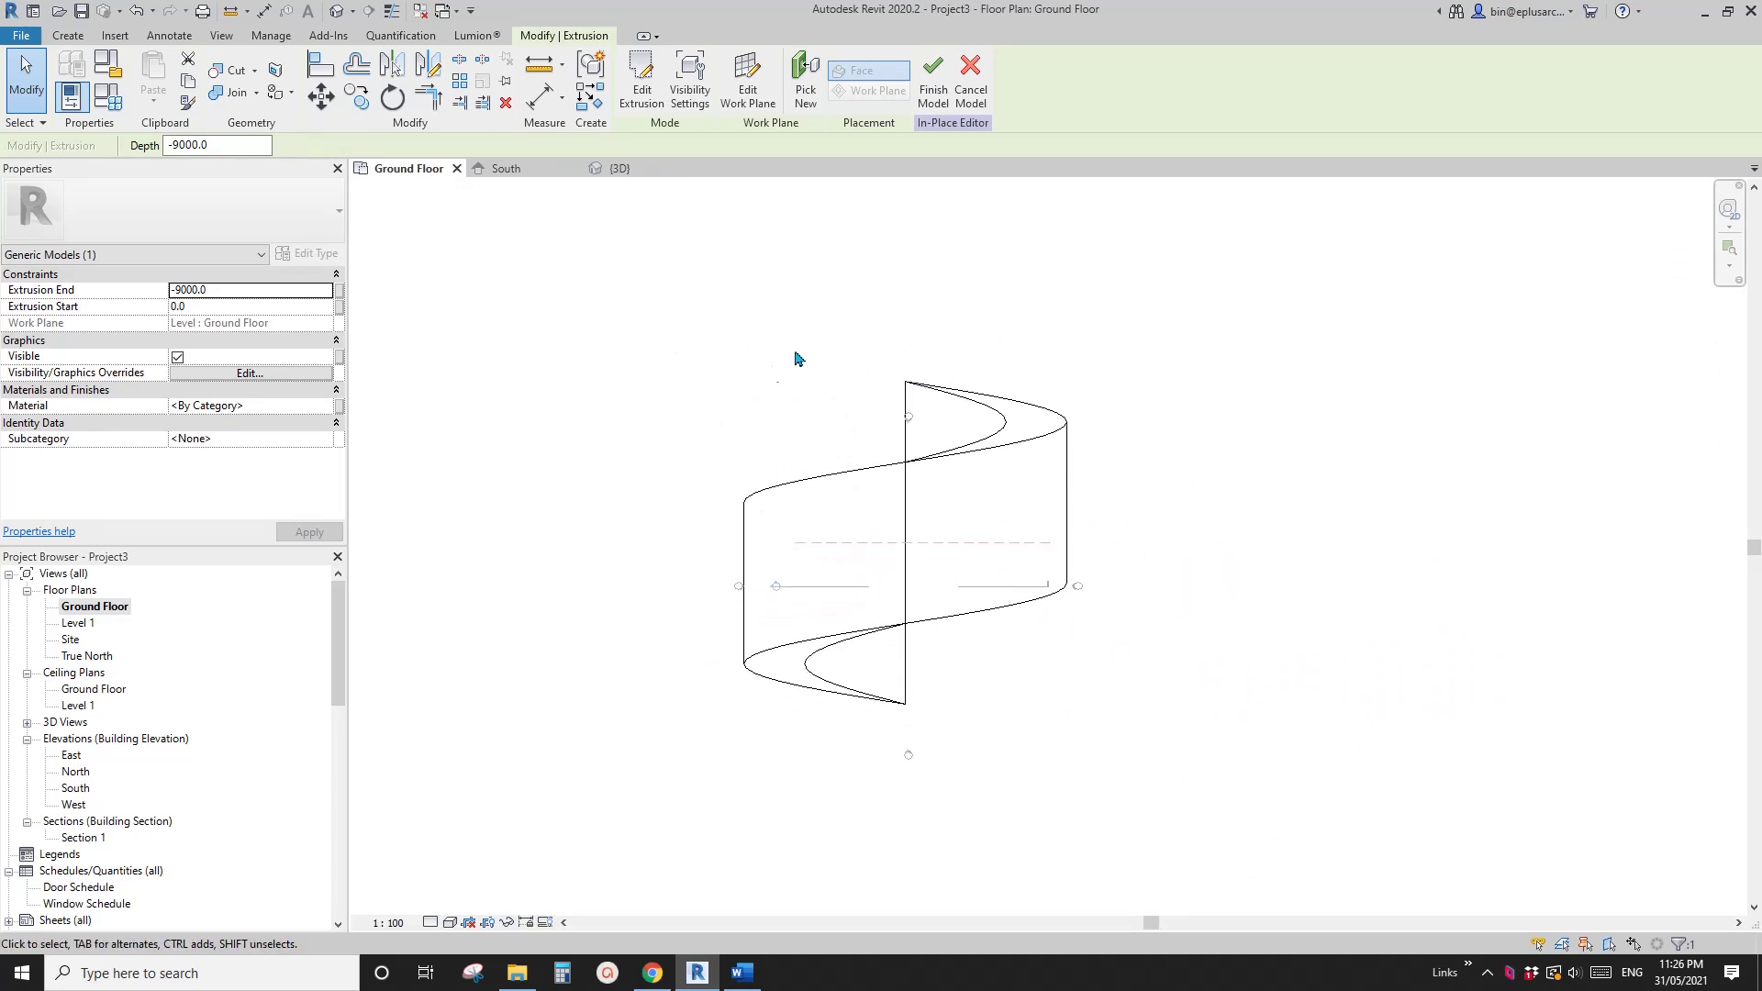
pyautogui.scroll(-1, 760, 380)
pyautogui.moveTo(812, 422)
pyautogui.mouseDown(button='middle')
pyautogui.moveTo(712, 407)
pyautogui.moveTo(784, 418)
pyautogui.mouseUp(button='middle')
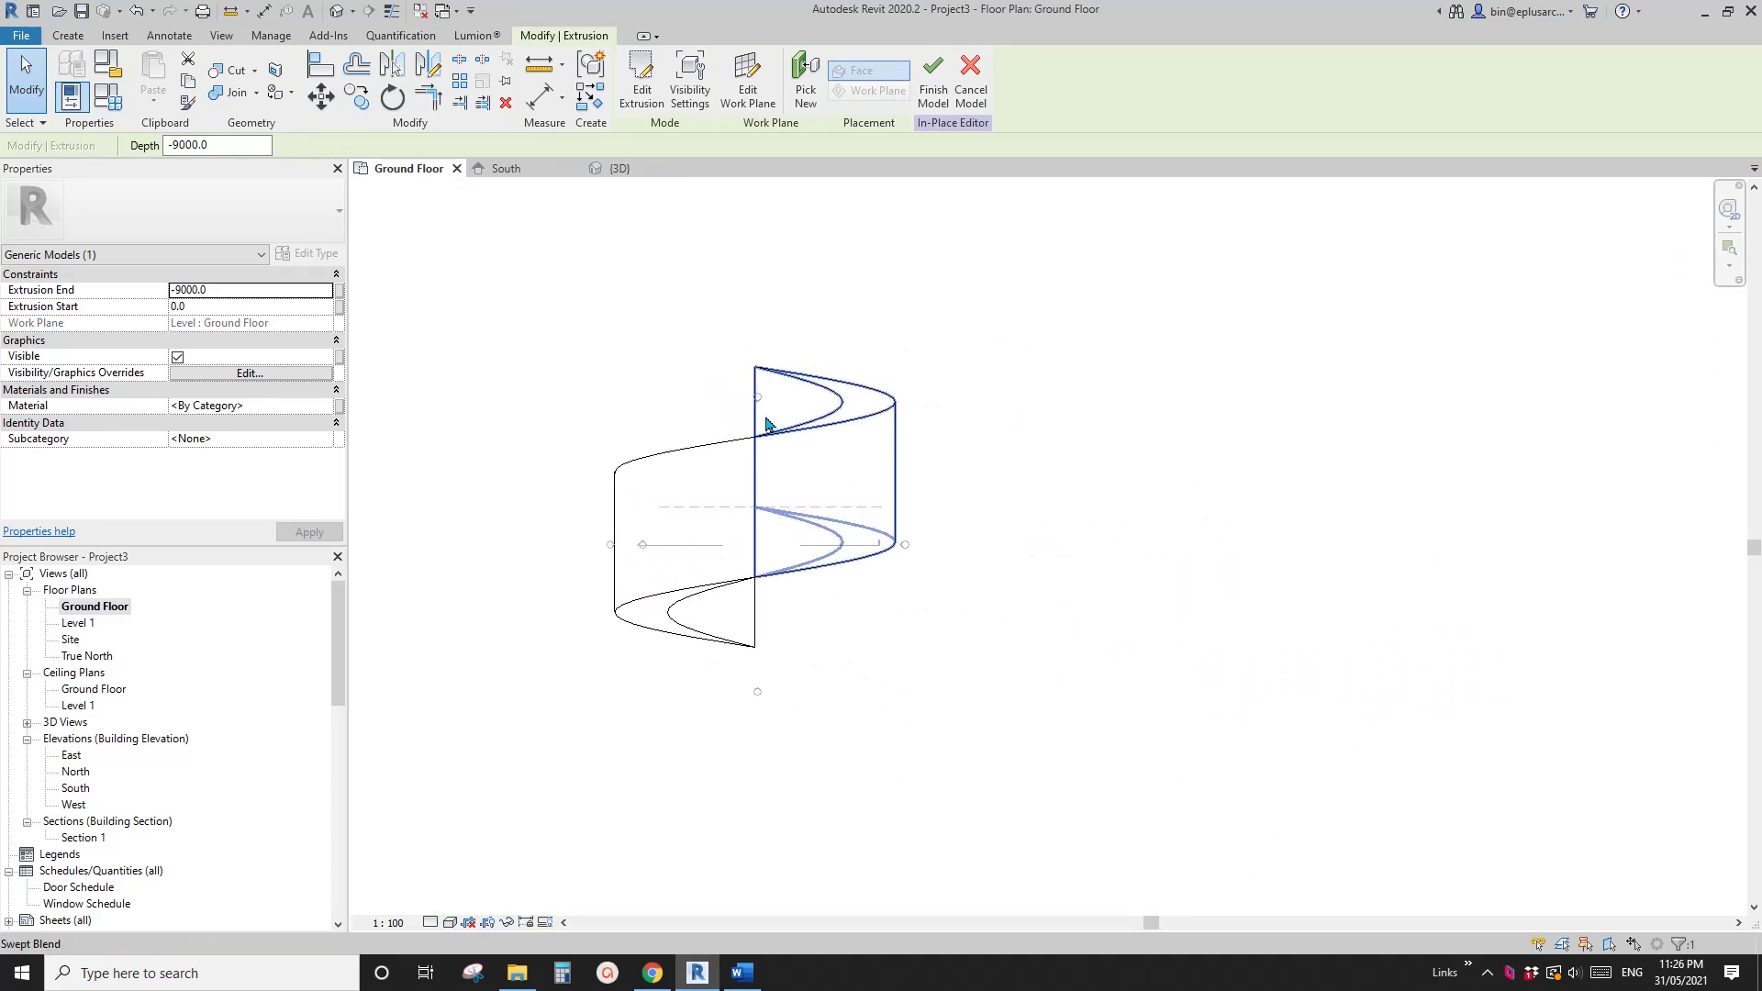
pyautogui.press('m')
pyautogui.press('m')
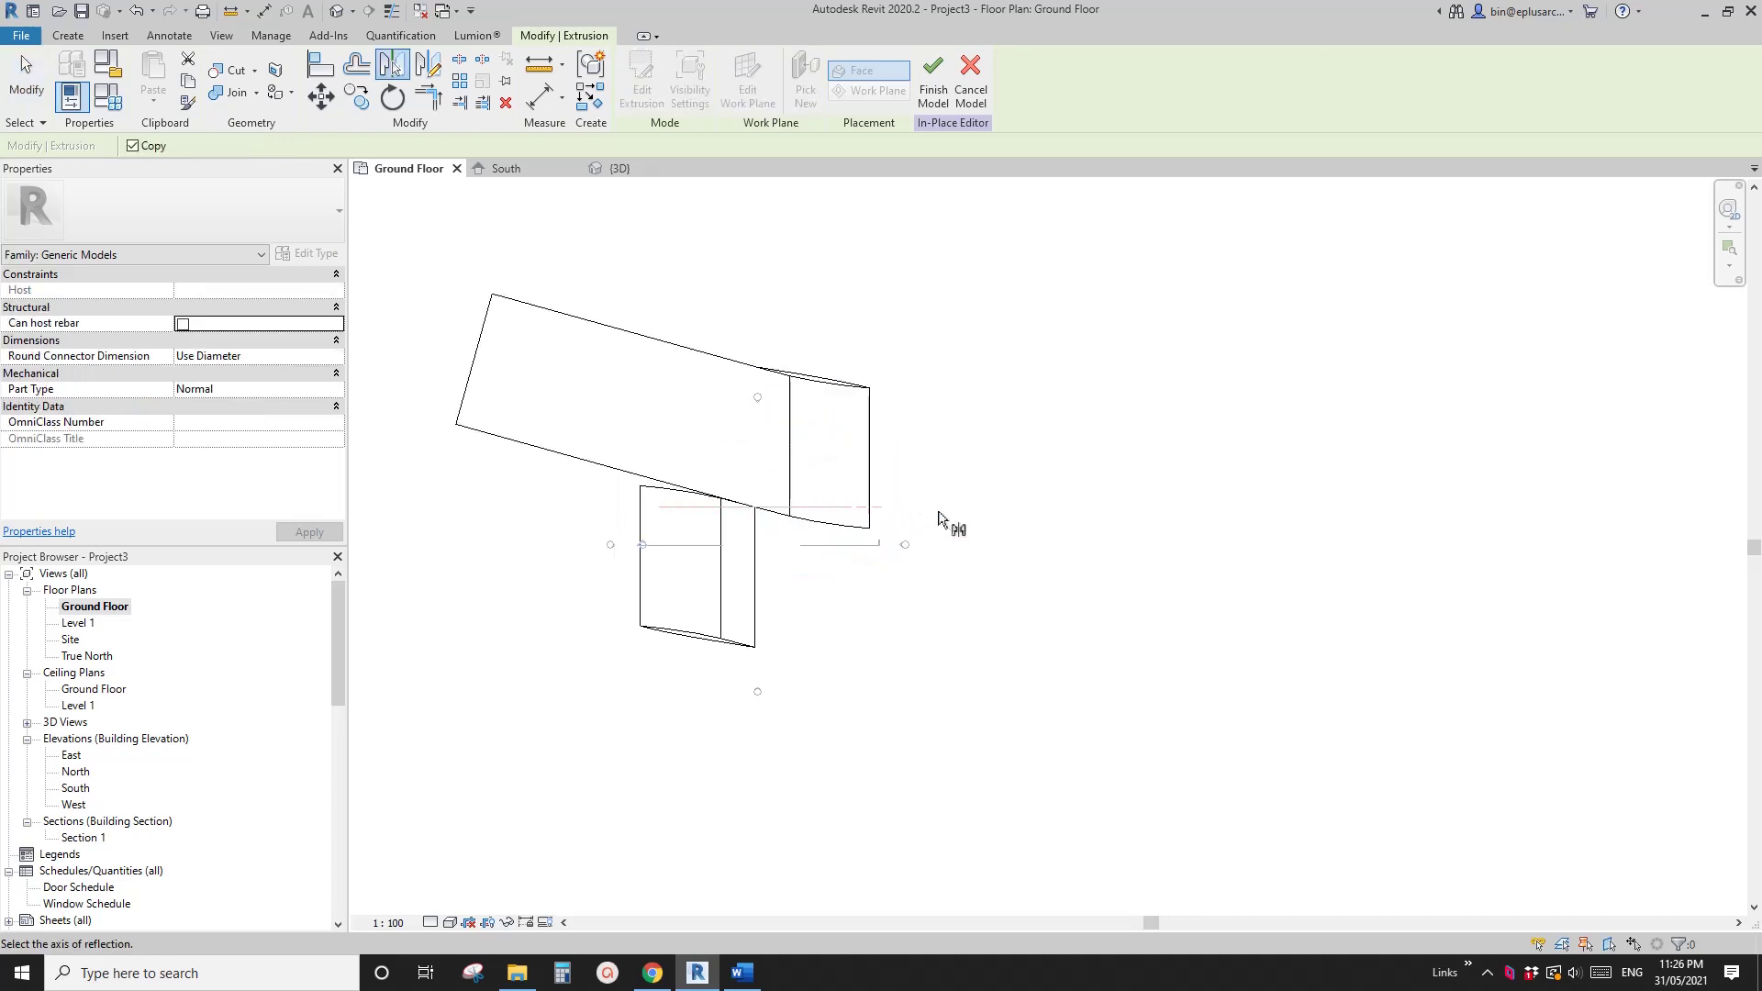
pyautogui.click(886, 516)
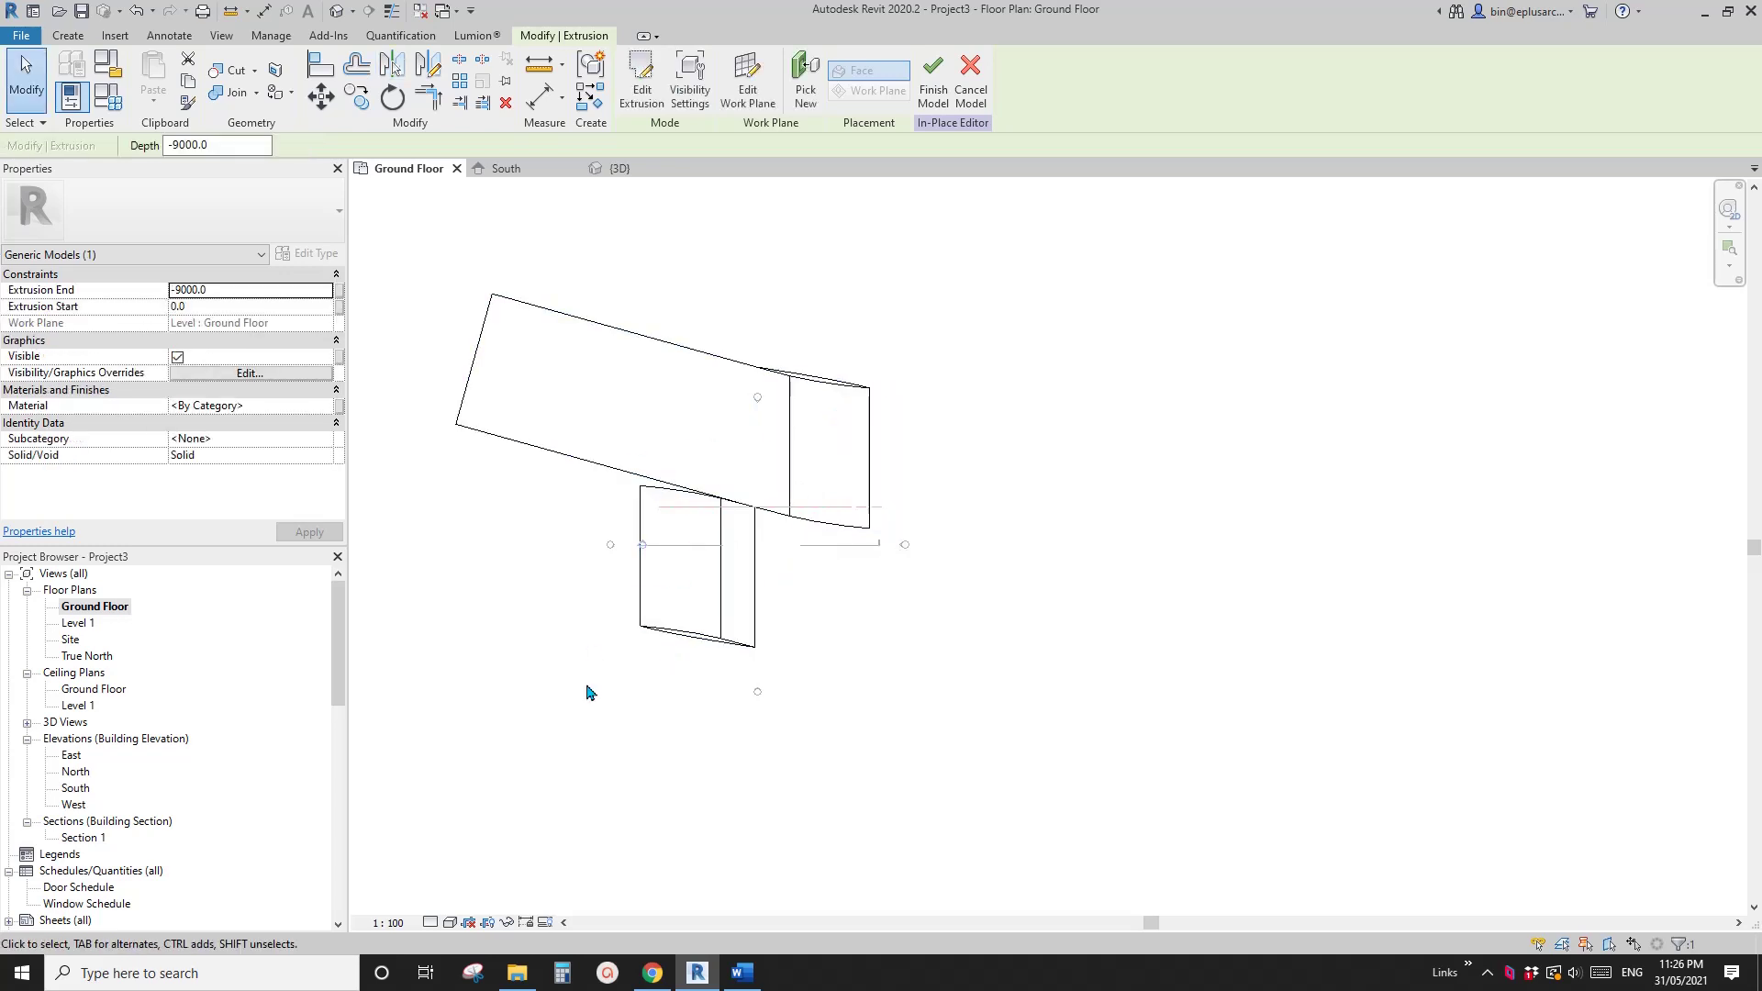
pyautogui.moveTo(617, 625); pyautogui.dragTo(888, 659, button='middle')
pyautogui.moveTo(809, 615); pyautogui.dragTo(873, 660, button='middle')
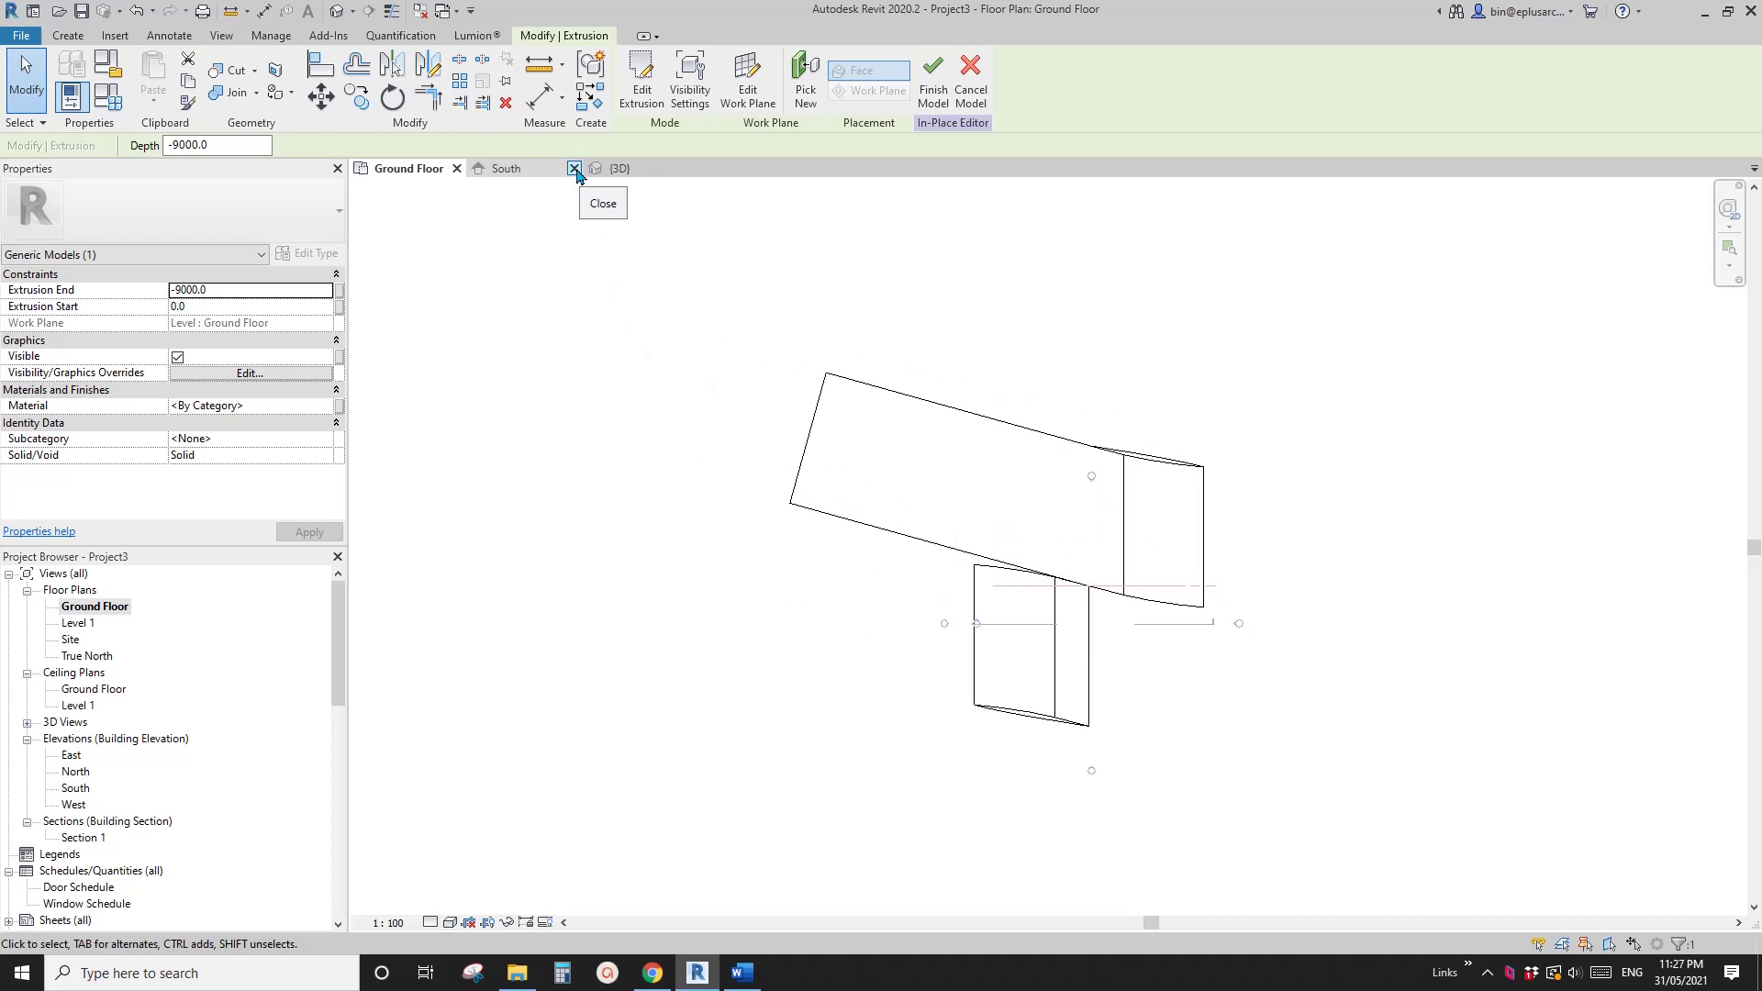
# Step: Close the South view and tile the Ground Floor plan beside the 3D view, framing the whole model in both
pyautogui.click(575, 169)
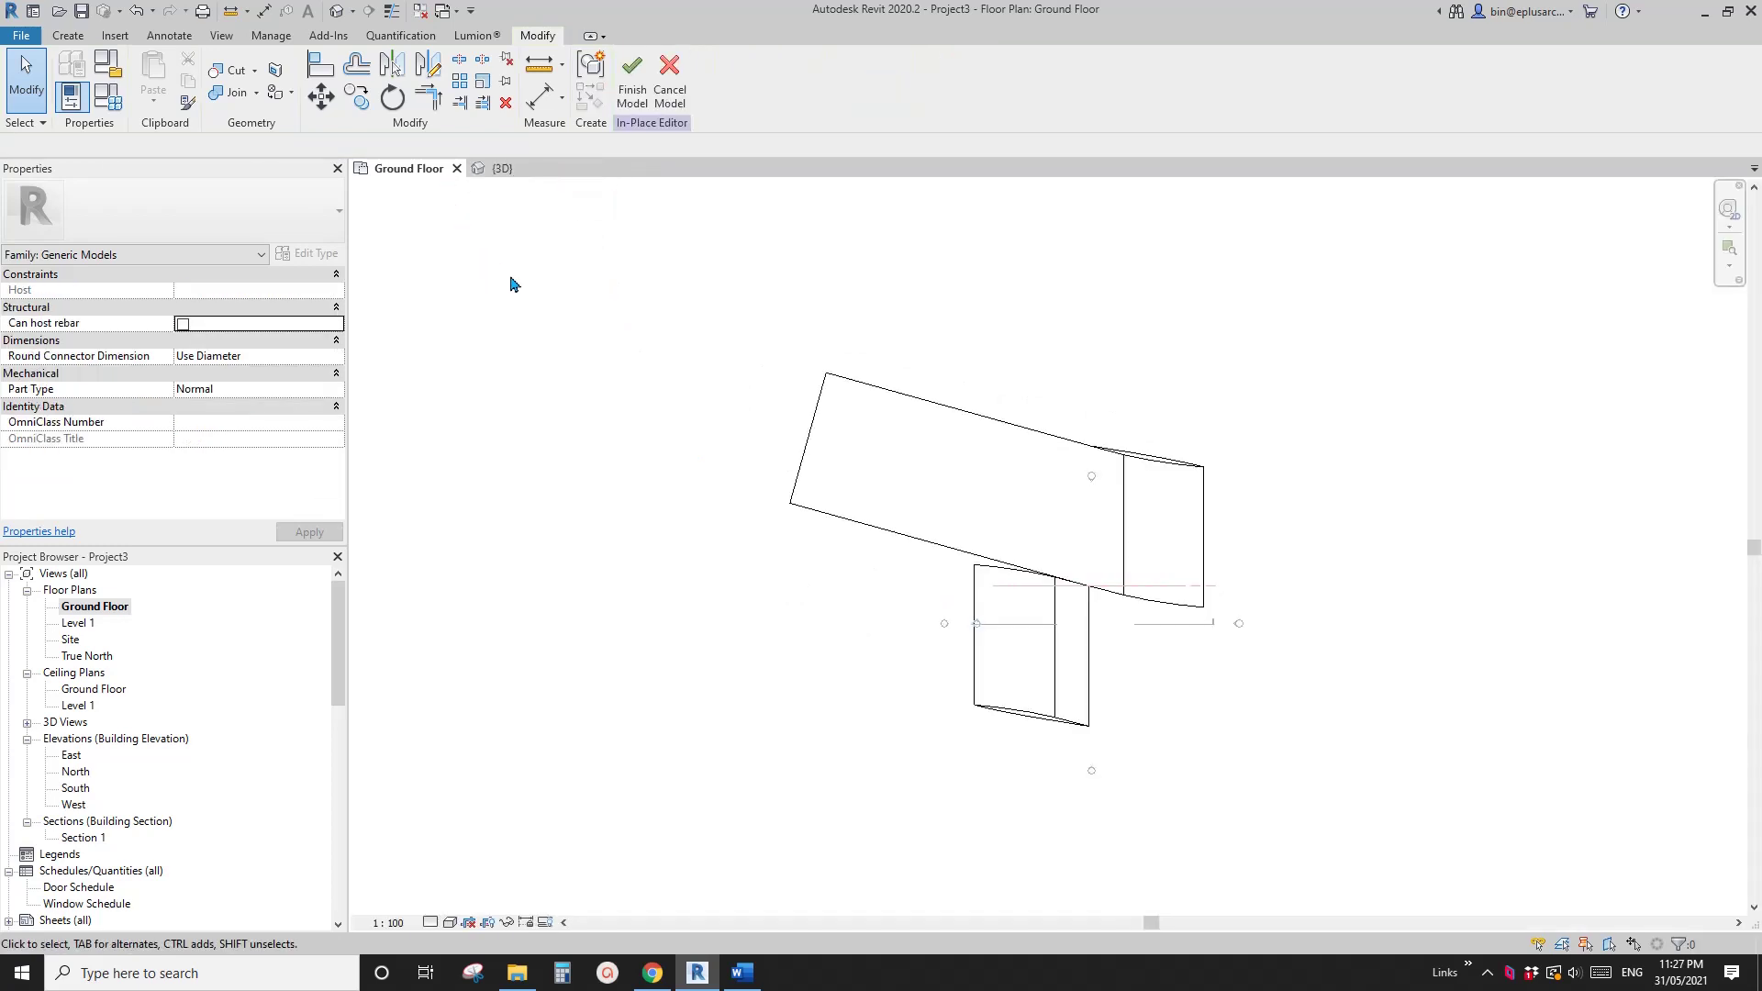
pyautogui.click(432, 171)
pyautogui.press('w')
pyautogui.press('t')
pyautogui.moveTo(883, 554); pyautogui.dragTo(688, 535, button='middle')
pyautogui.scroll(-2, 688, 535)
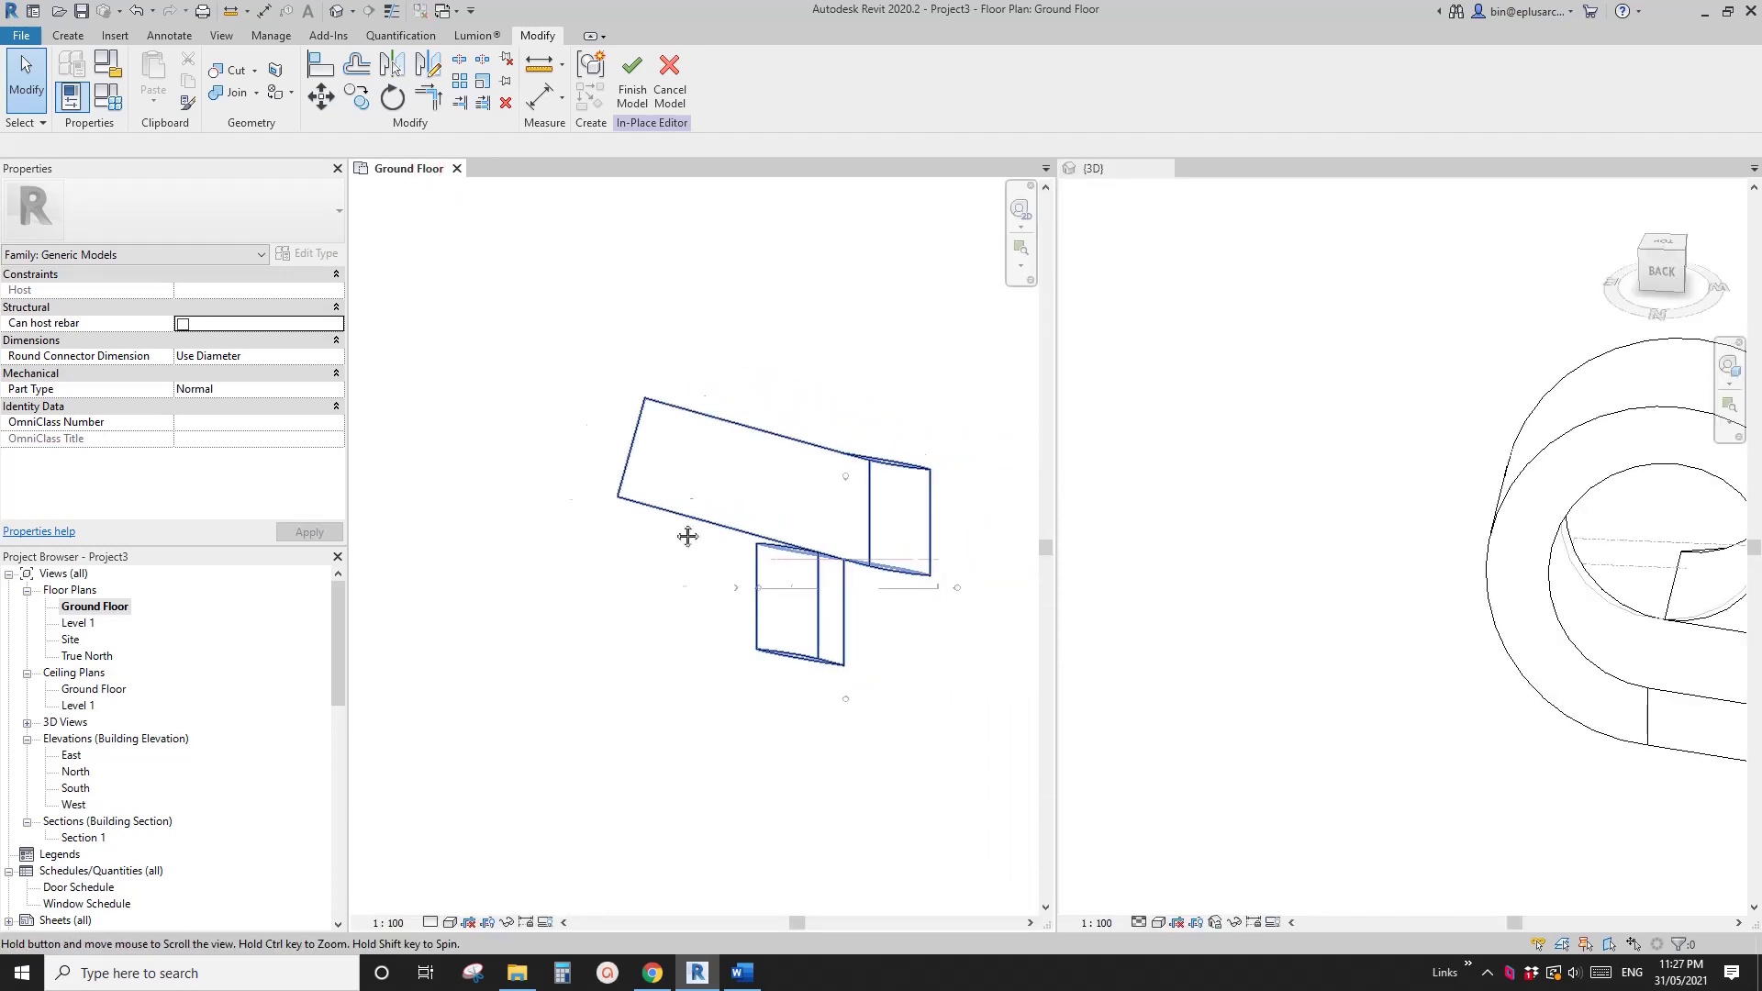
pyautogui.scroll(1, 1274, 505)
pyautogui.click(1274, 503)
pyautogui.scroll(-2, 1276, 501)
pyautogui.keyDown('shift'); pyautogui.moveTo(1325, 579); pyautogui.dragTo(1273, 539, button='middle'); pyautogui.keyUp('shift')
pyautogui.moveTo(1553, 552); pyautogui.dragTo(1358, 550, button='middle')
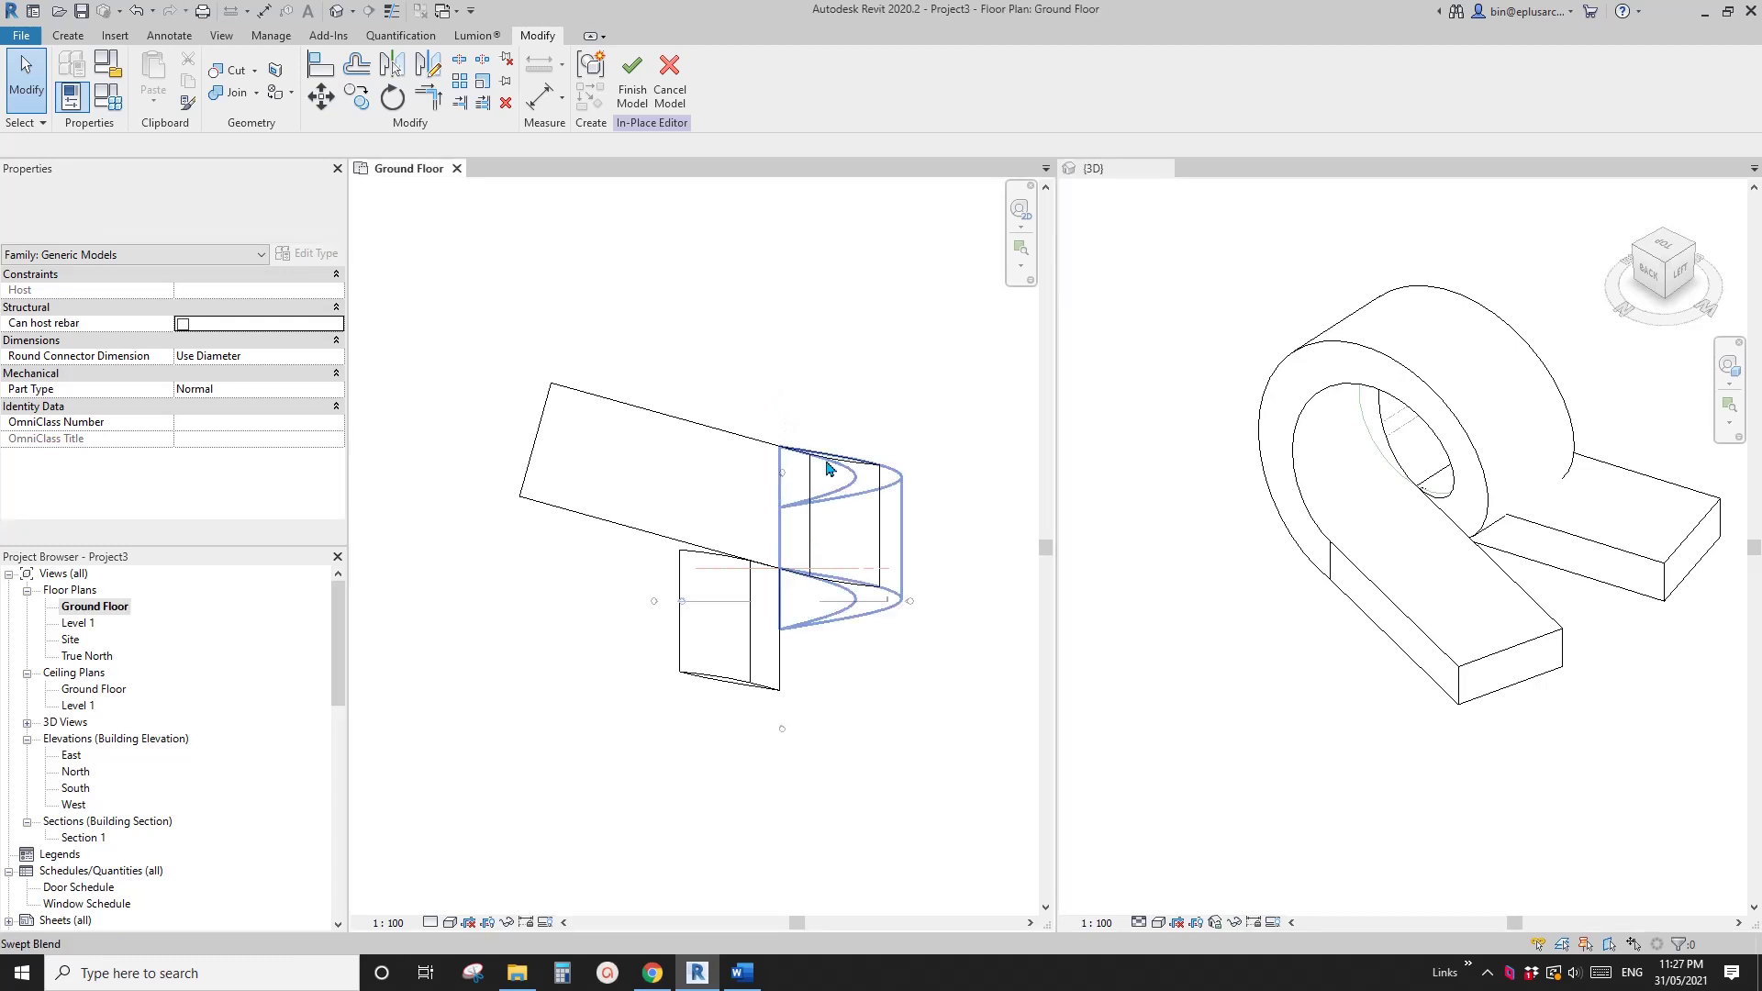
pyautogui.moveTo(1308, 545); pyautogui.dragTo(1227, 582, button='middle')
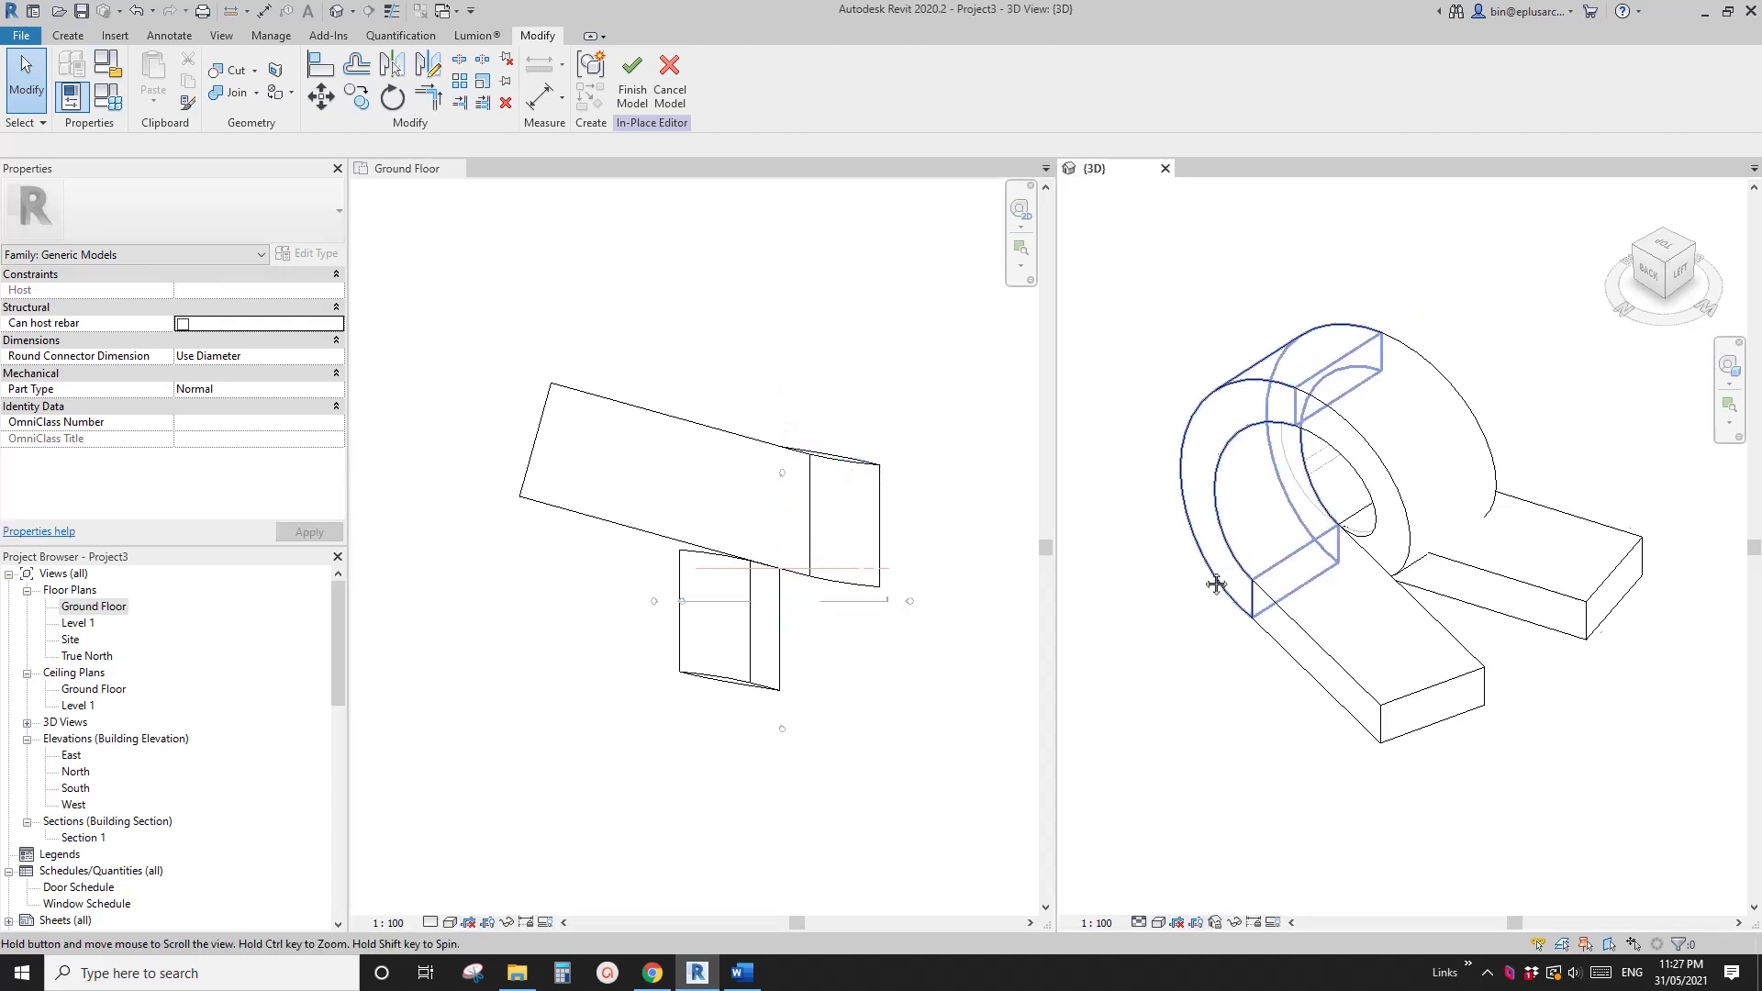
# Step: Mirror a copy of the second walkway about the ring's vertical plan edge and delete the intermediate walkway it was copied from
pyautogui.click(1551, 596)
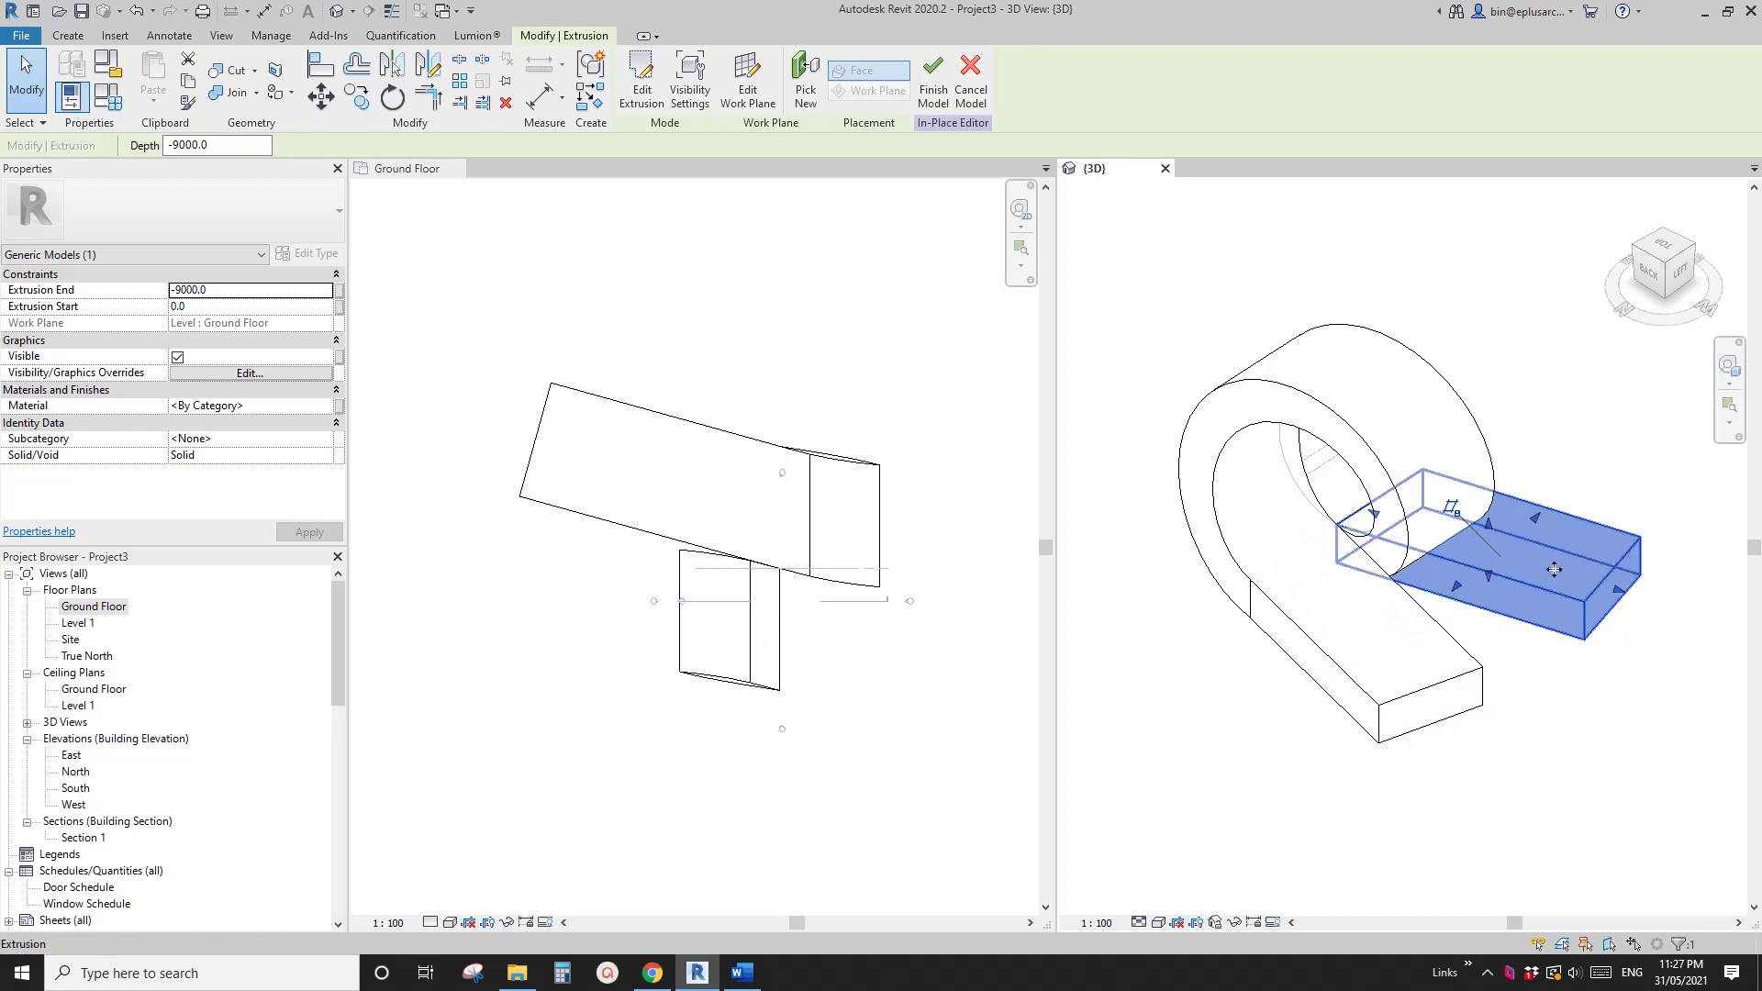
pyautogui.click(762, 334)
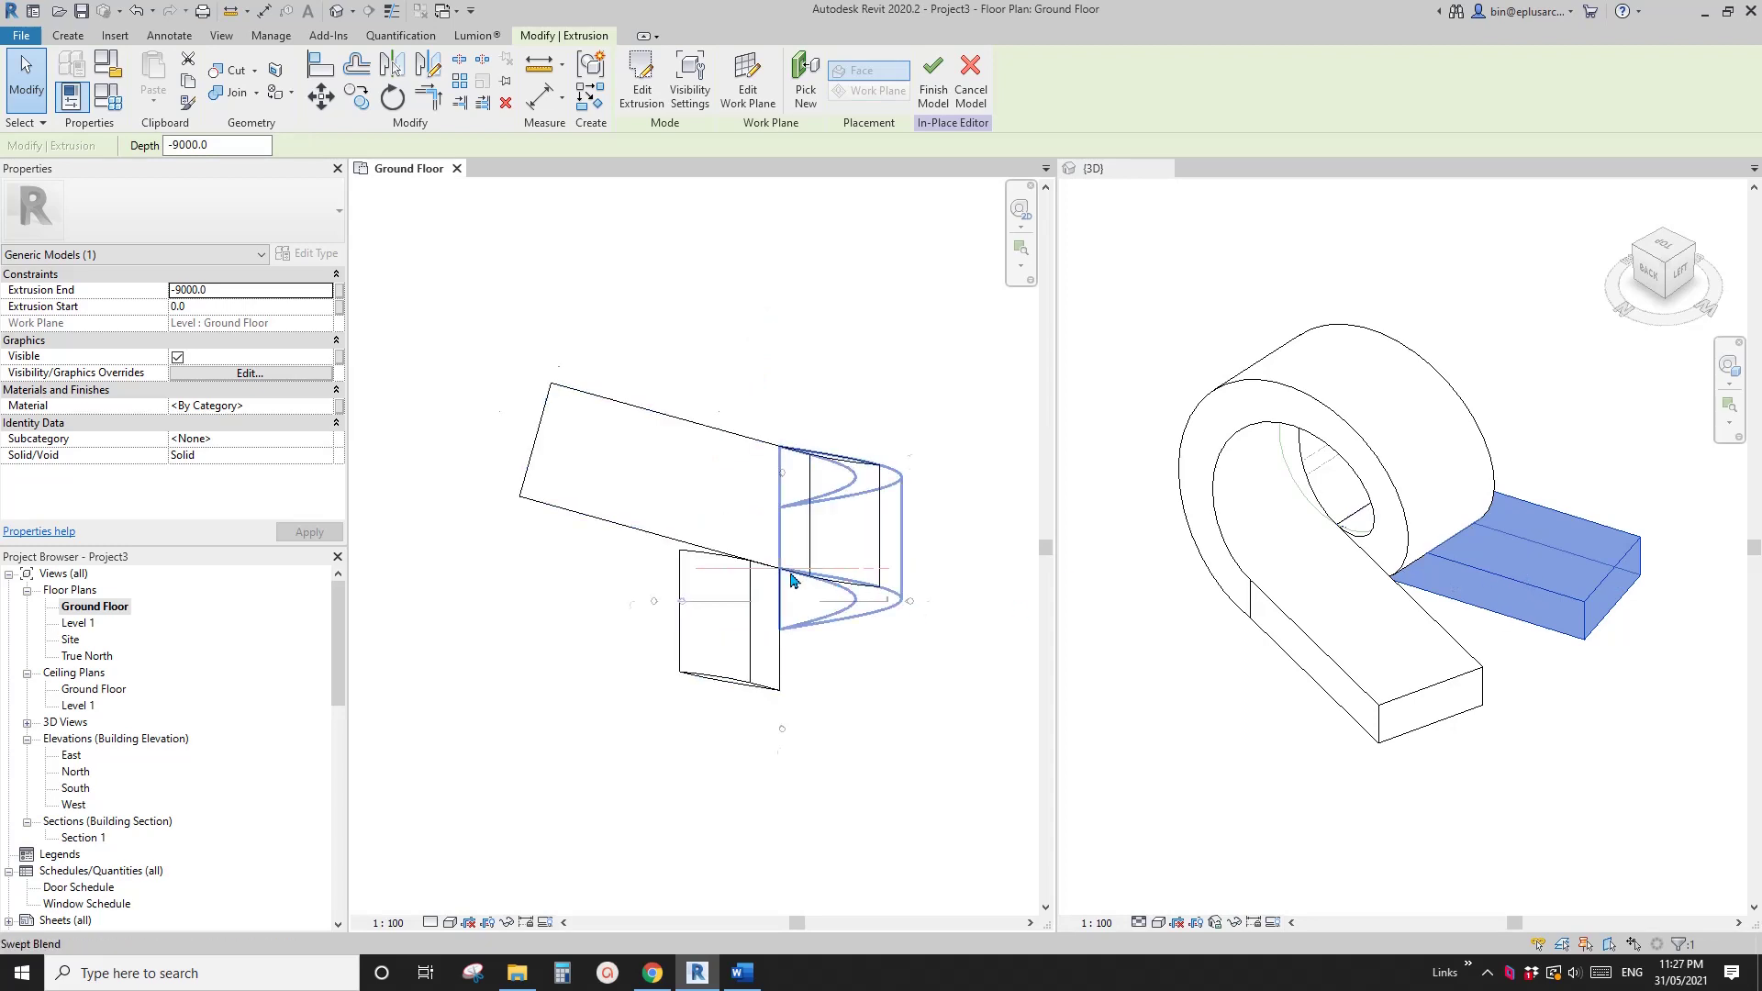
pyautogui.scroll(1, 787, 585)
pyautogui.press('m')
pyautogui.press('m')
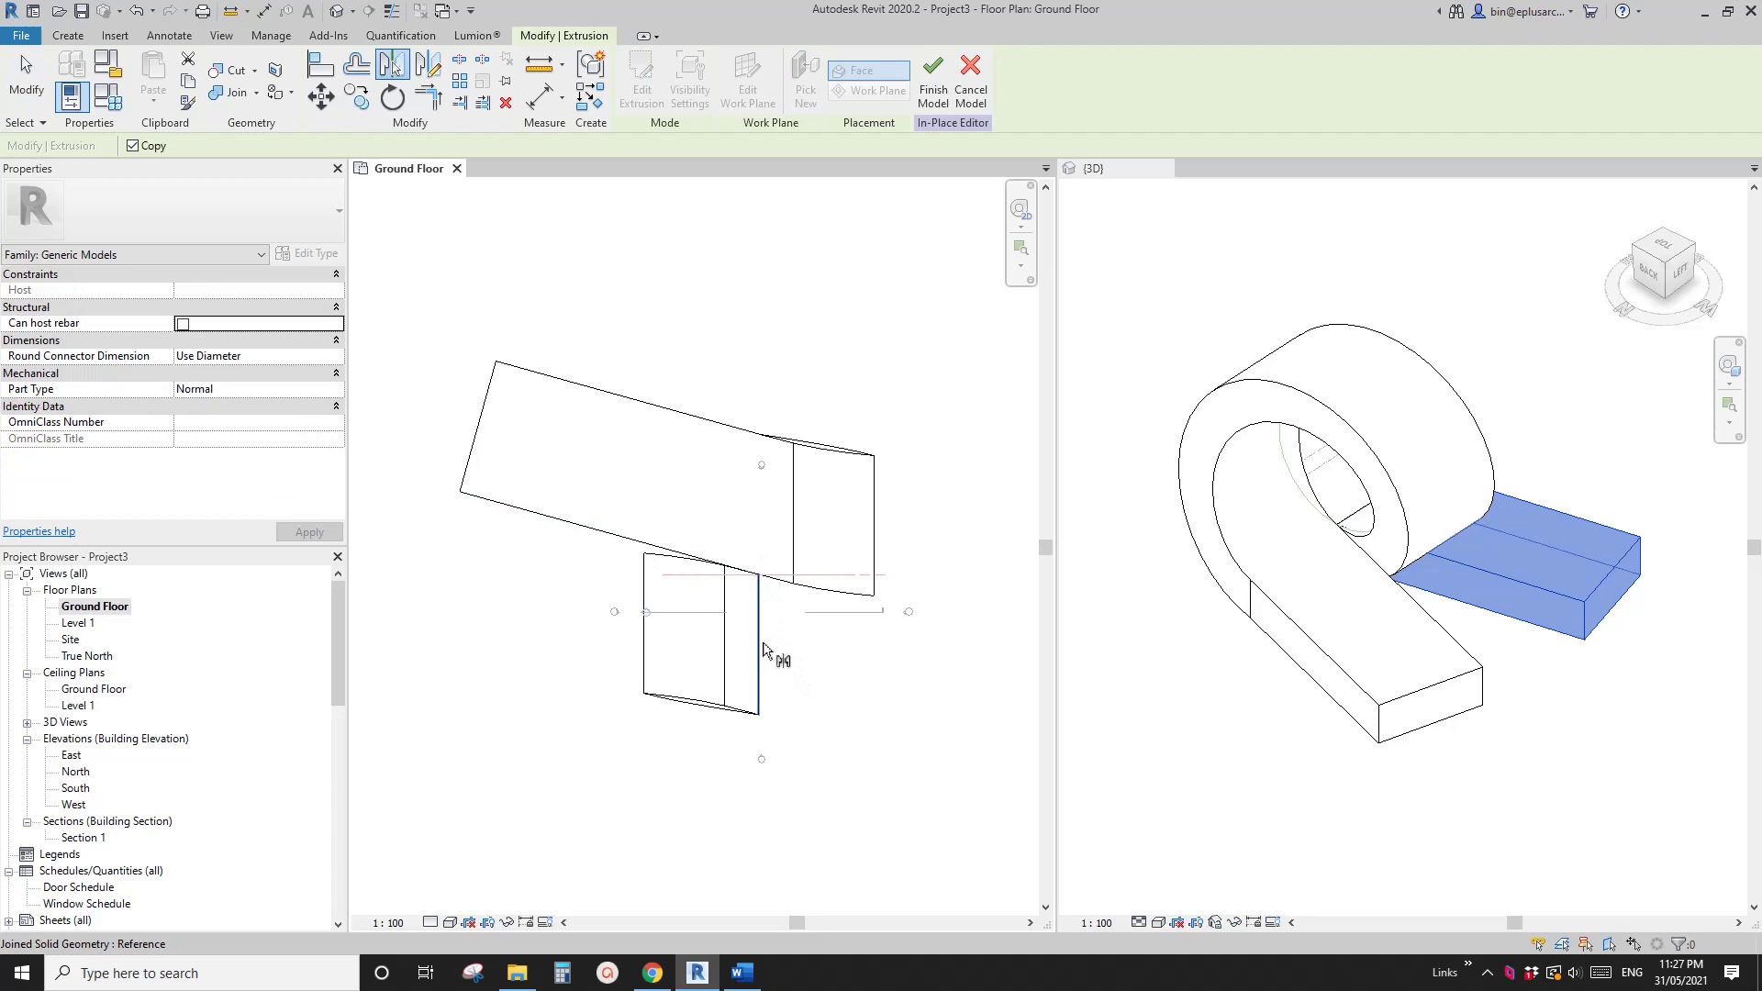
pyautogui.click(759, 625)
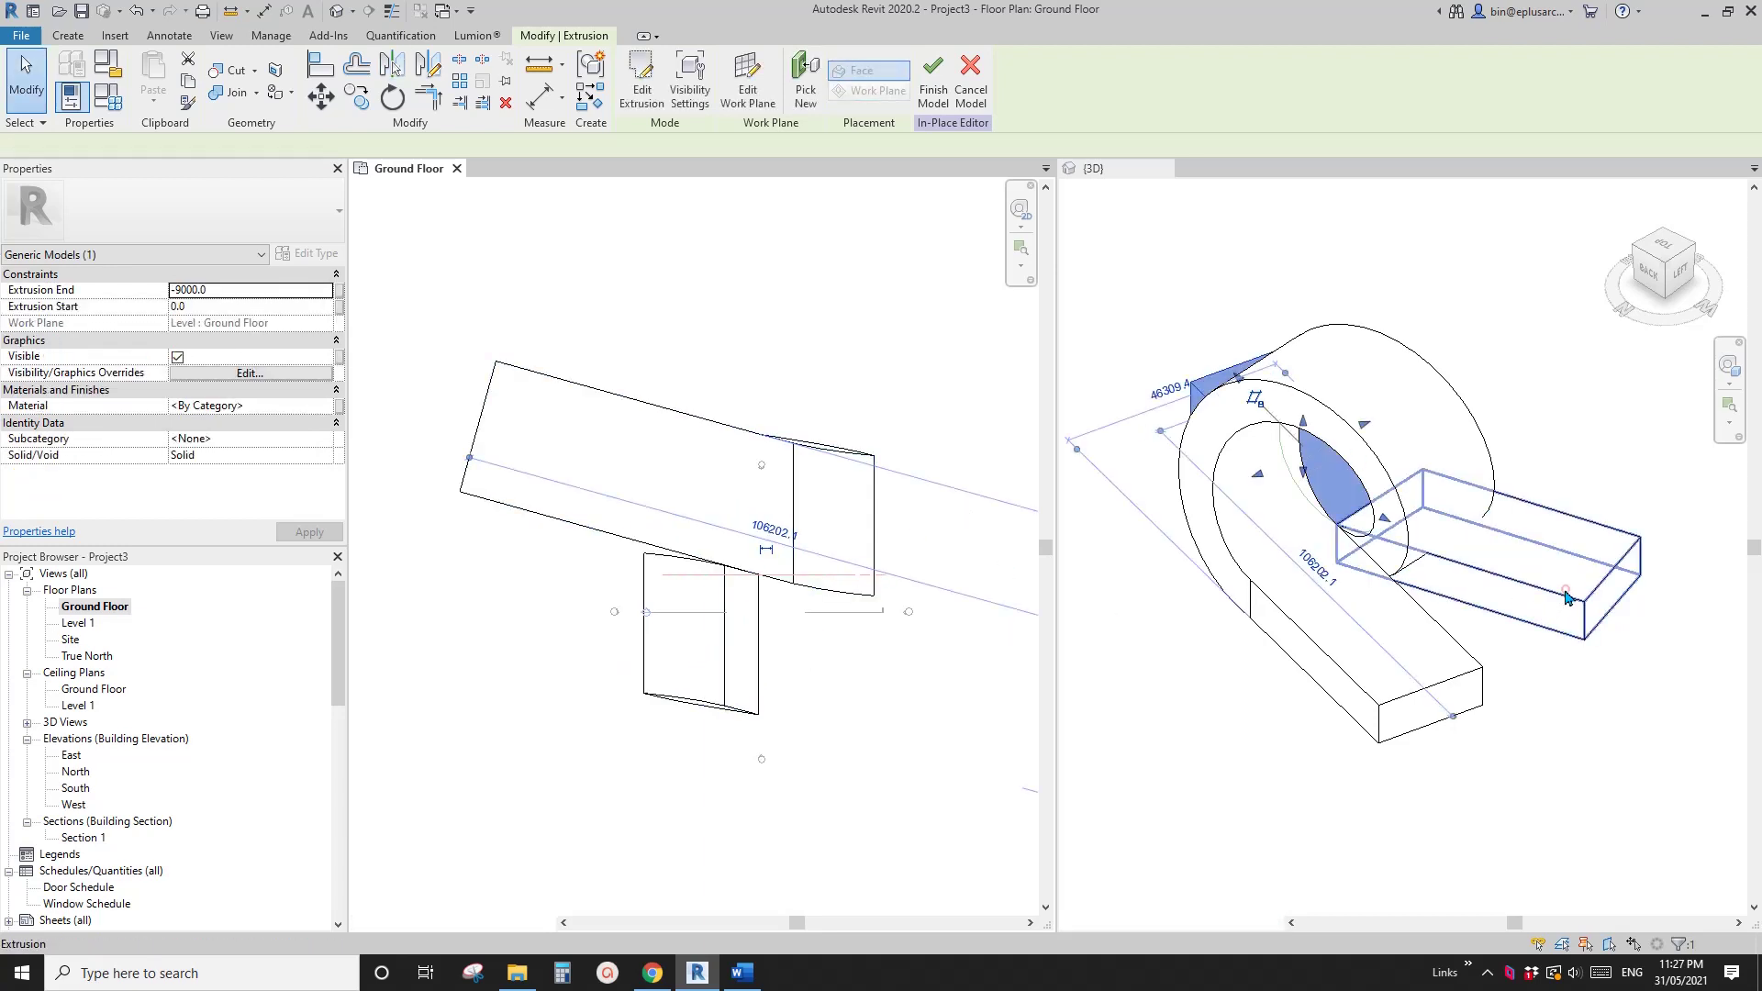
pyautogui.click(1549, 599)
pyautogui.press('Escape')
# Step: Join the ring's swept blend half to the walkway extrusion that meets it on this side
pyautogui.moveTo(1463, 621)
pyautogui.keyDown('shift'); pyautogui.mouseDown(button='middle')
pyautogui.moveTo(1286, 669)
pyautogui.moveTo(1453, 641)
pyautogui.mouseUp(button='middle'); pyautogui.keyUp('shift')
pyautogui.scroll(1, 1434, 642)
pyautogui.click(242, 95)
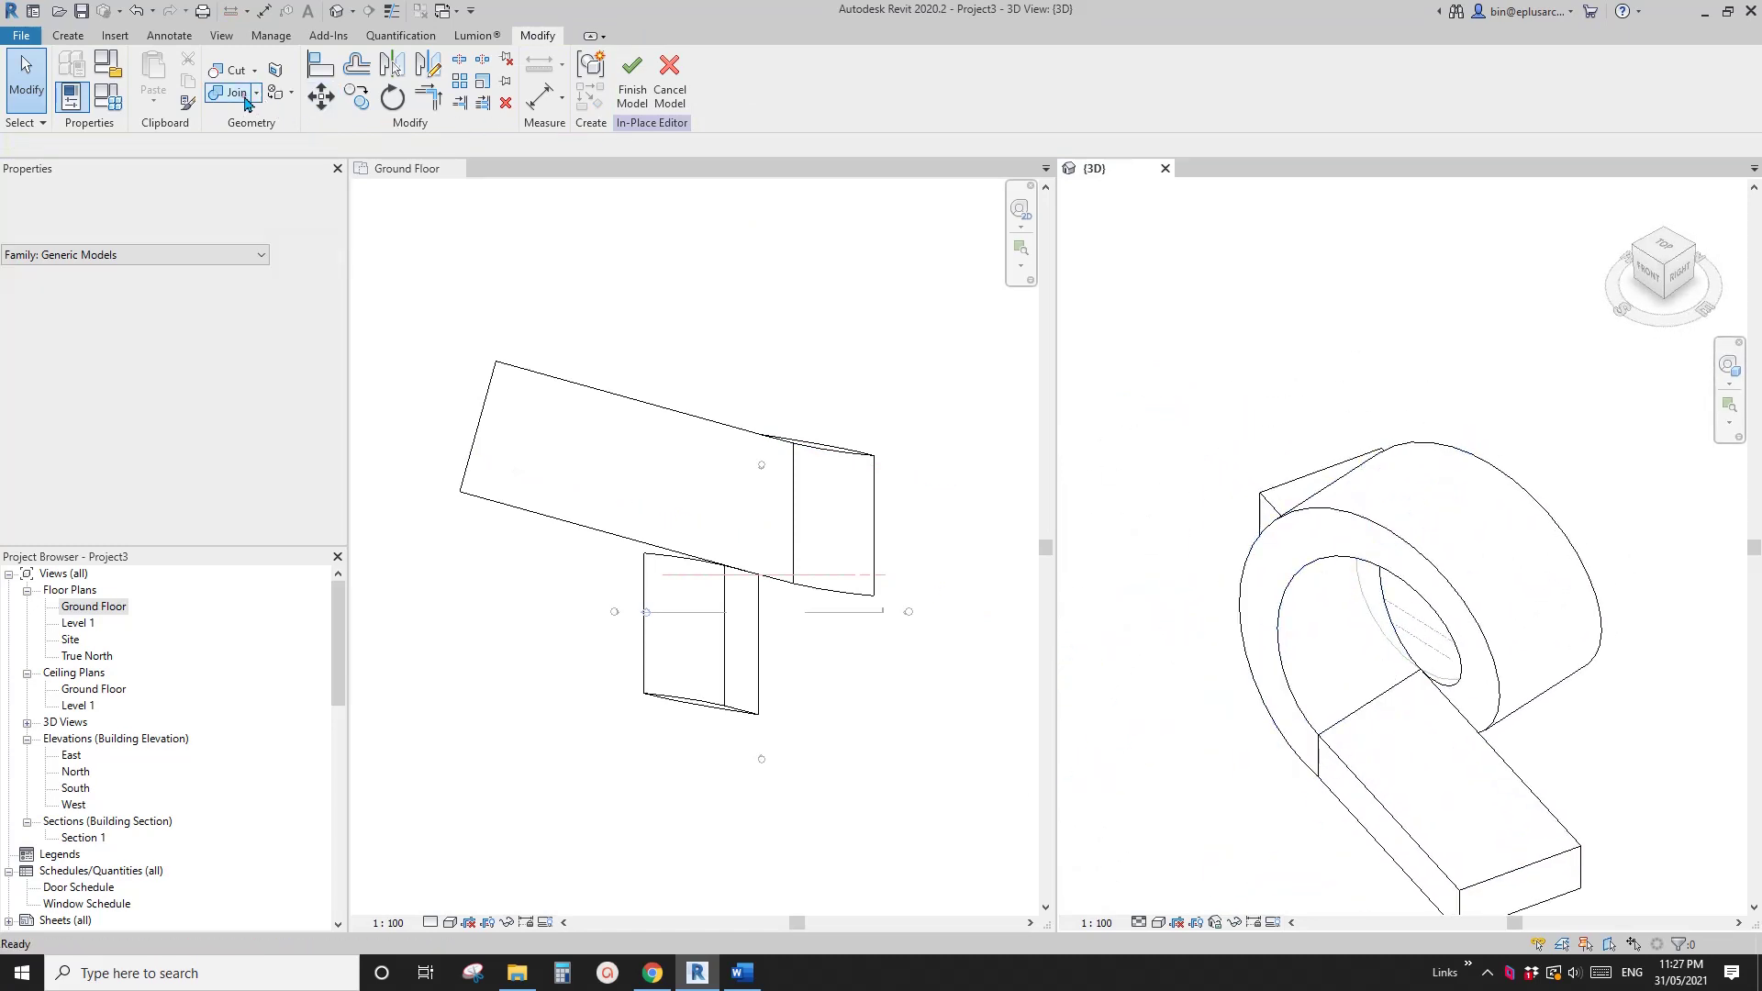
pyautogui.click(1362, 659)
pyautogui.click(1445, 746)
pyautogui.moveTo(1446, 745); pyautogui.dragTo(1412, 416, button='middle')
pyautogui.press('Escape')
pyautogui.scroll(5, 1318, 560)
pyautogui.click(1370, 405)
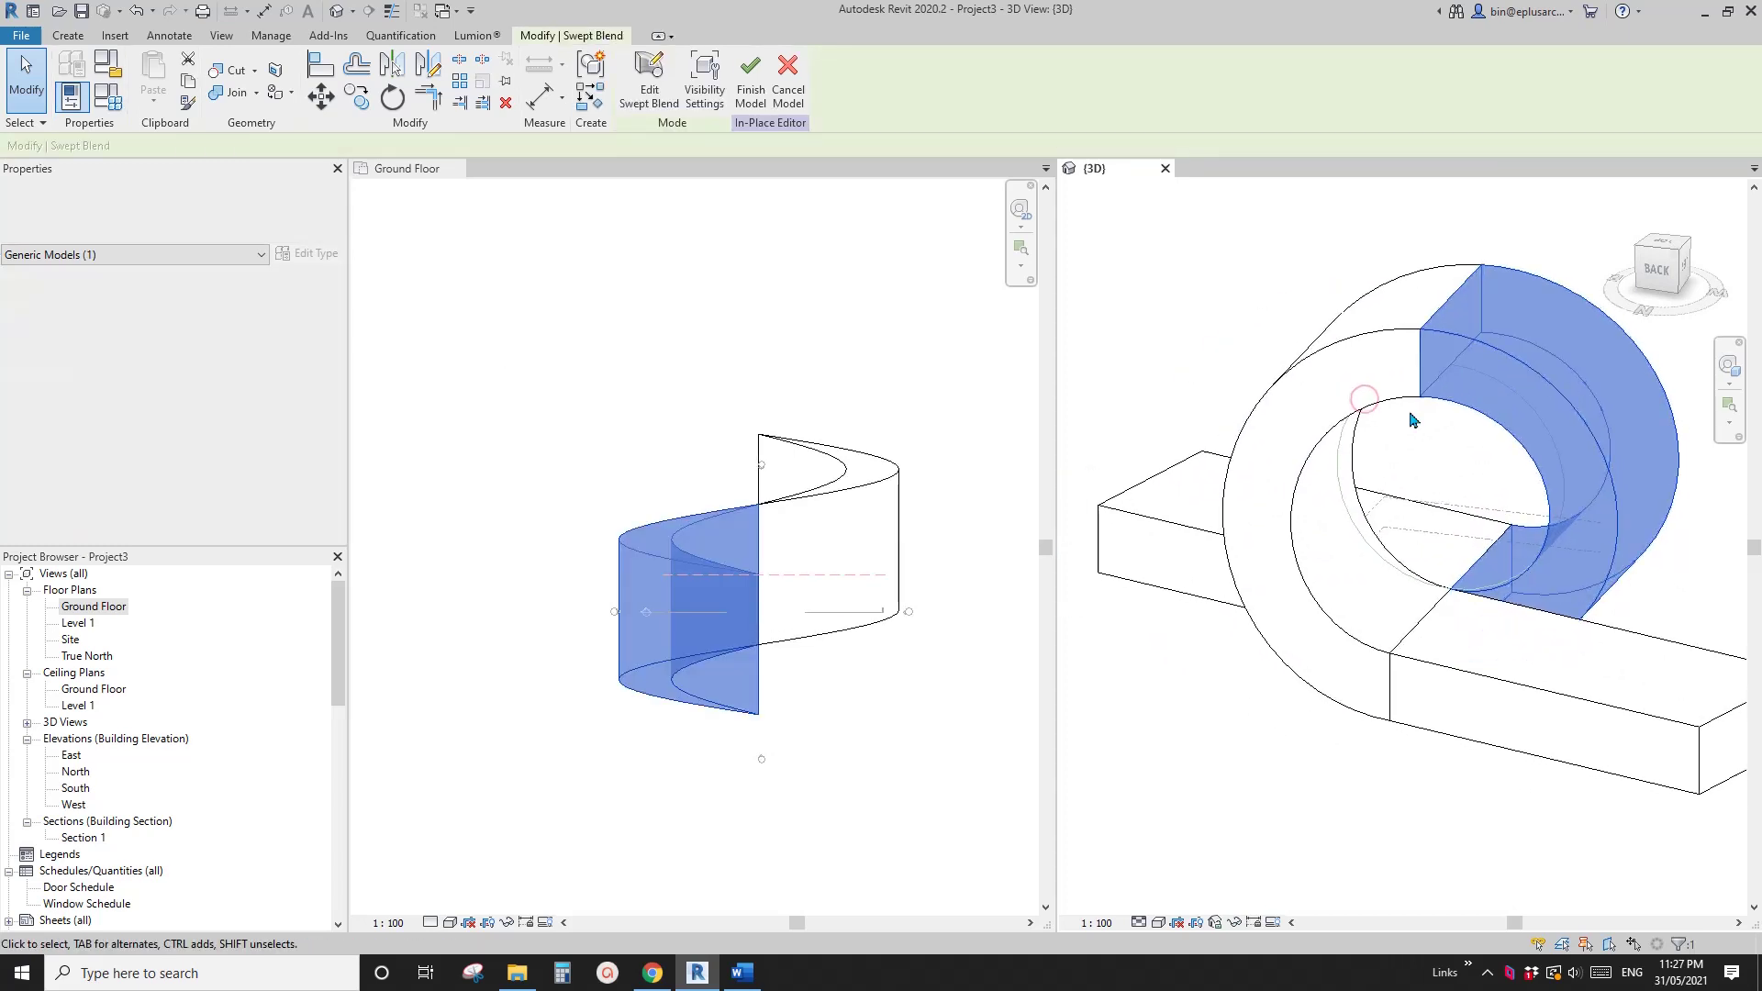
pyautogui.press('Escape')
pyautogui.scroll(-1, 1395, 491)
pyautogui.moveTo(1396, 492); pyautogui.dragTo(1356, 473, button='middle')
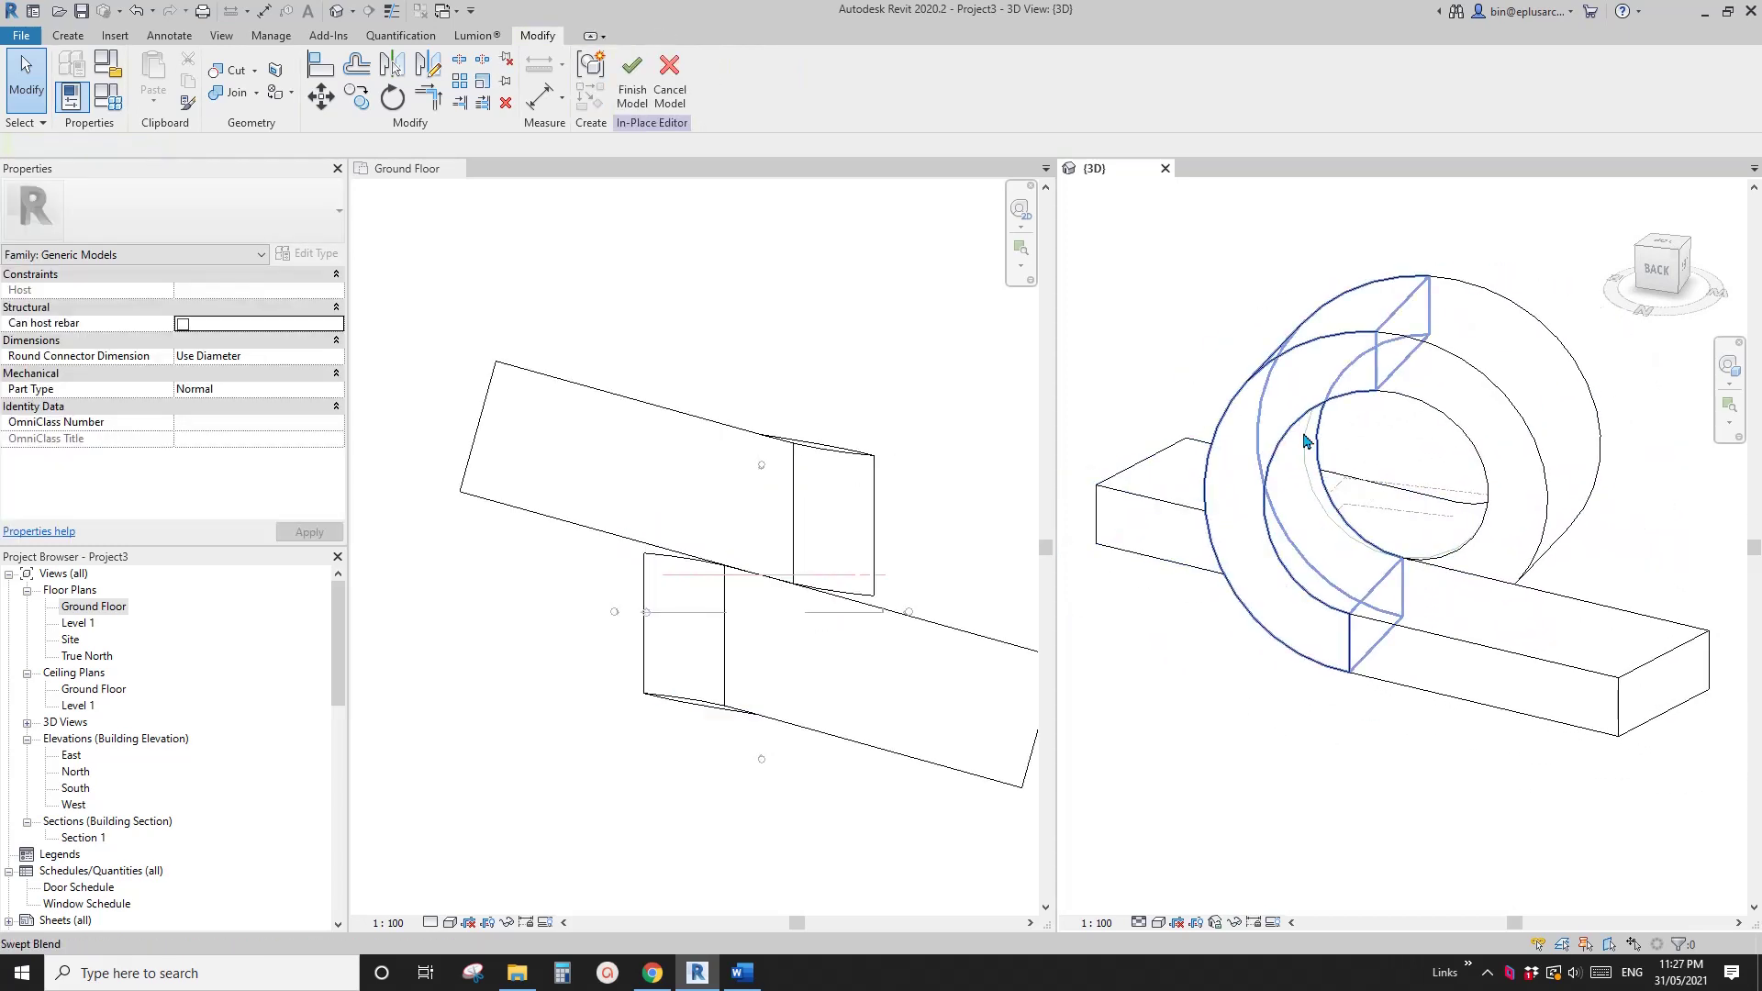
# Step: Edit the swept blend of the ring half joined to the near walkway, setting its lower profile's height to 15000
pyautogui.click(1338, 396)
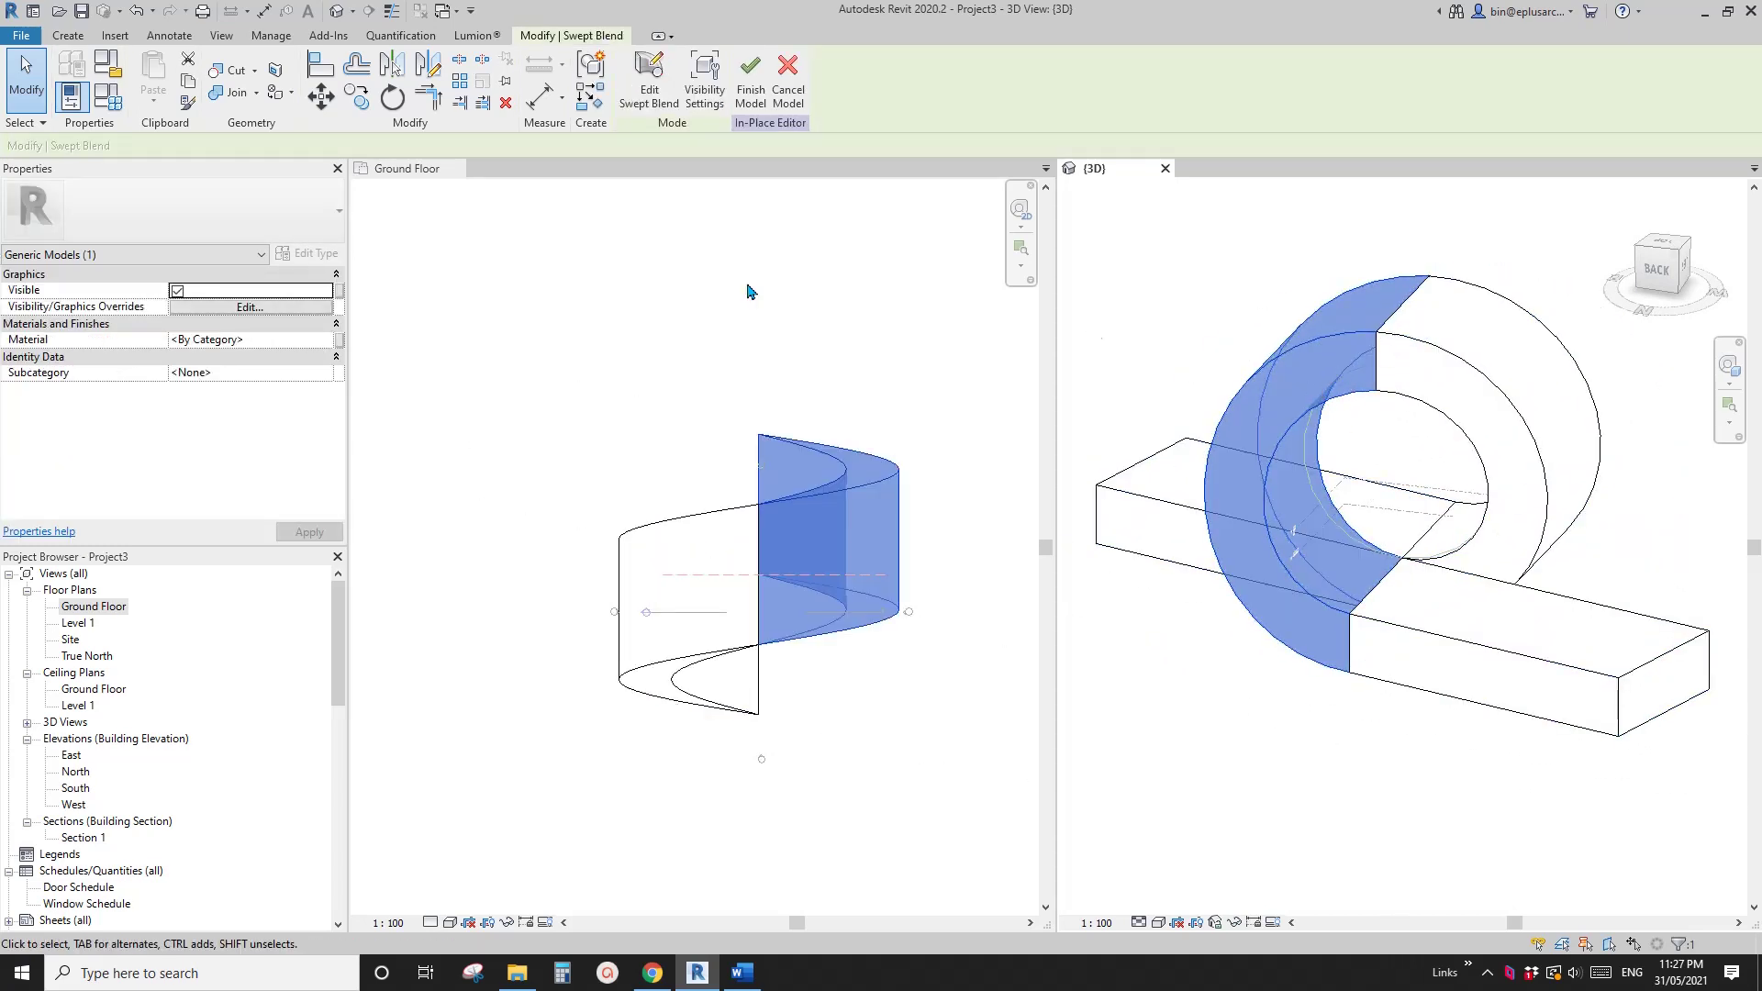
pyautogui.click(637, 91)
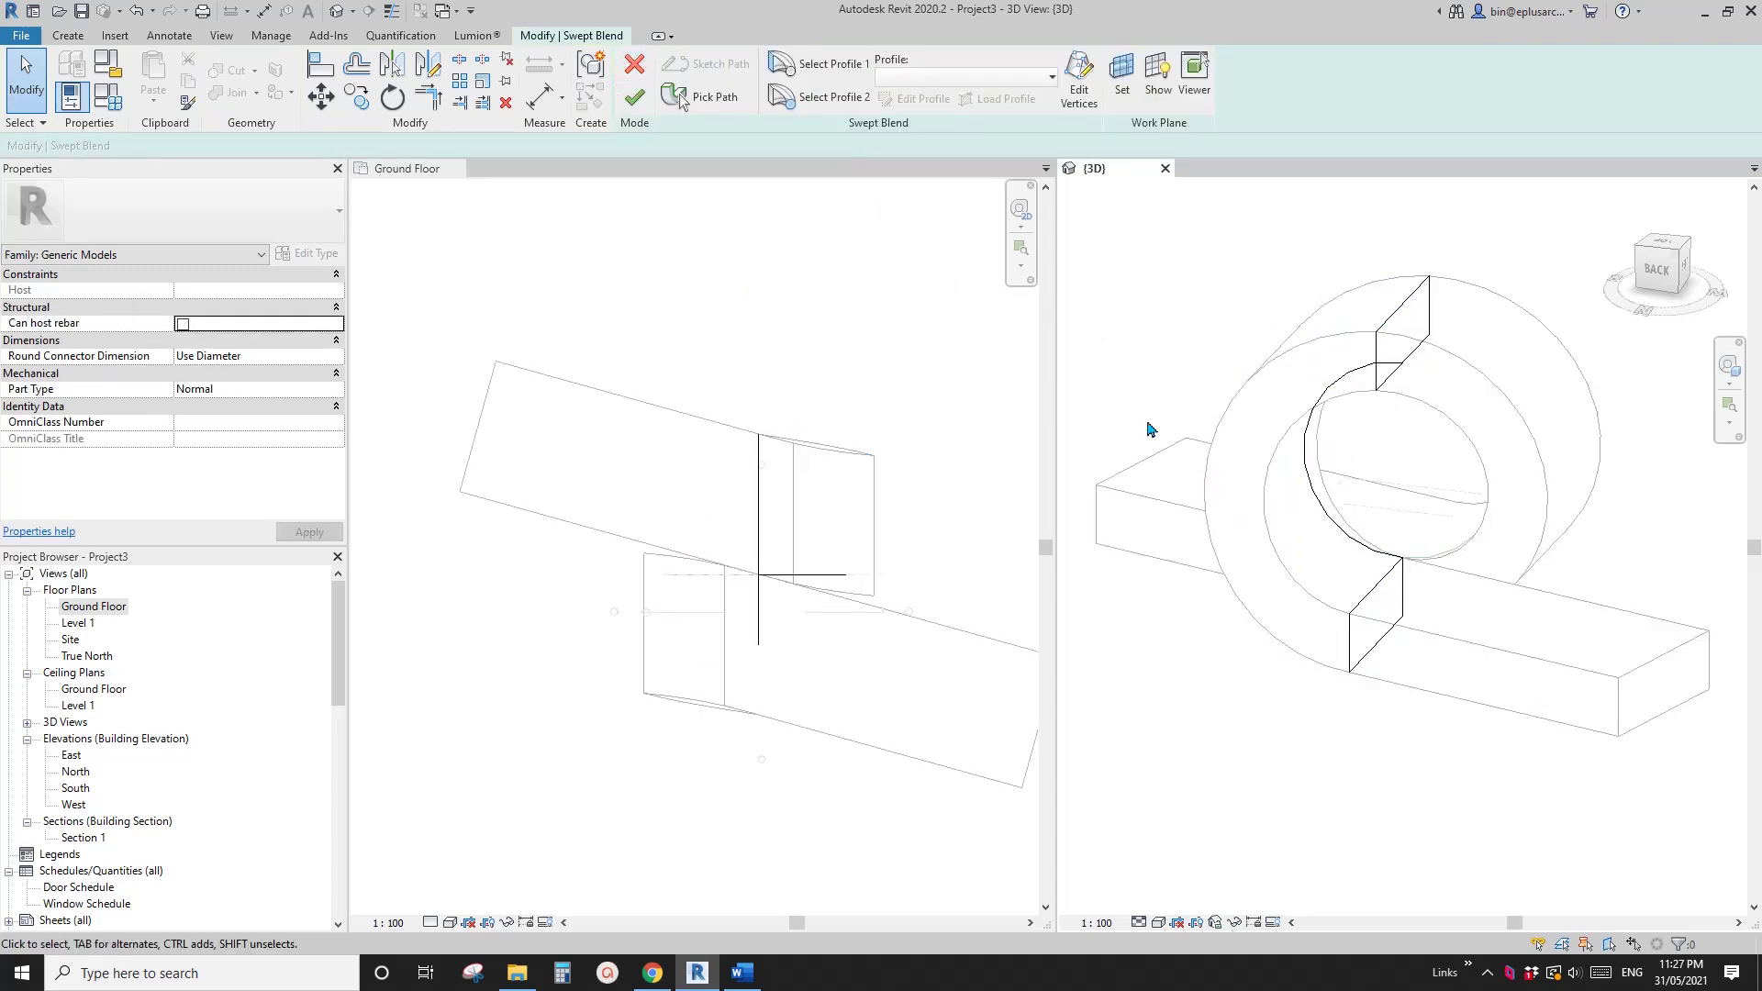
pyautogui.moveTo(1397, 386); pyautogui.dragTo(1294, 402, button='middle')
pyautogui.click(820, 96)
pyautogui.click(913, 98)
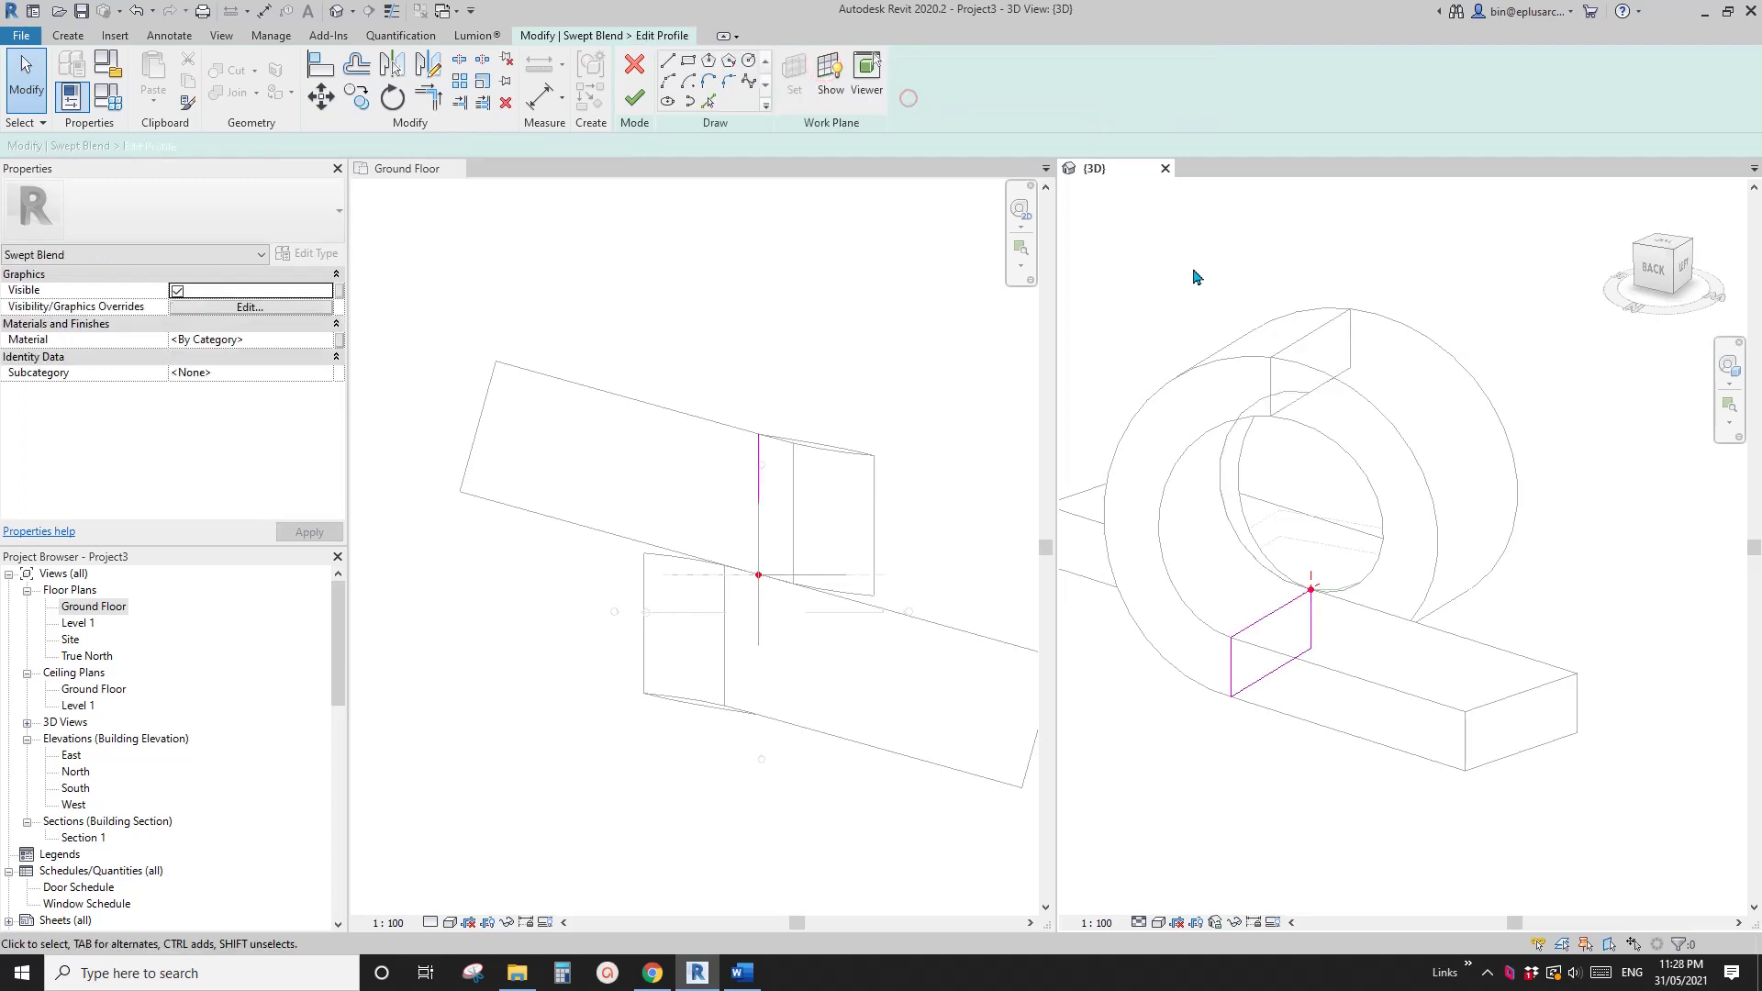
pyautogui.click(1289, 669)
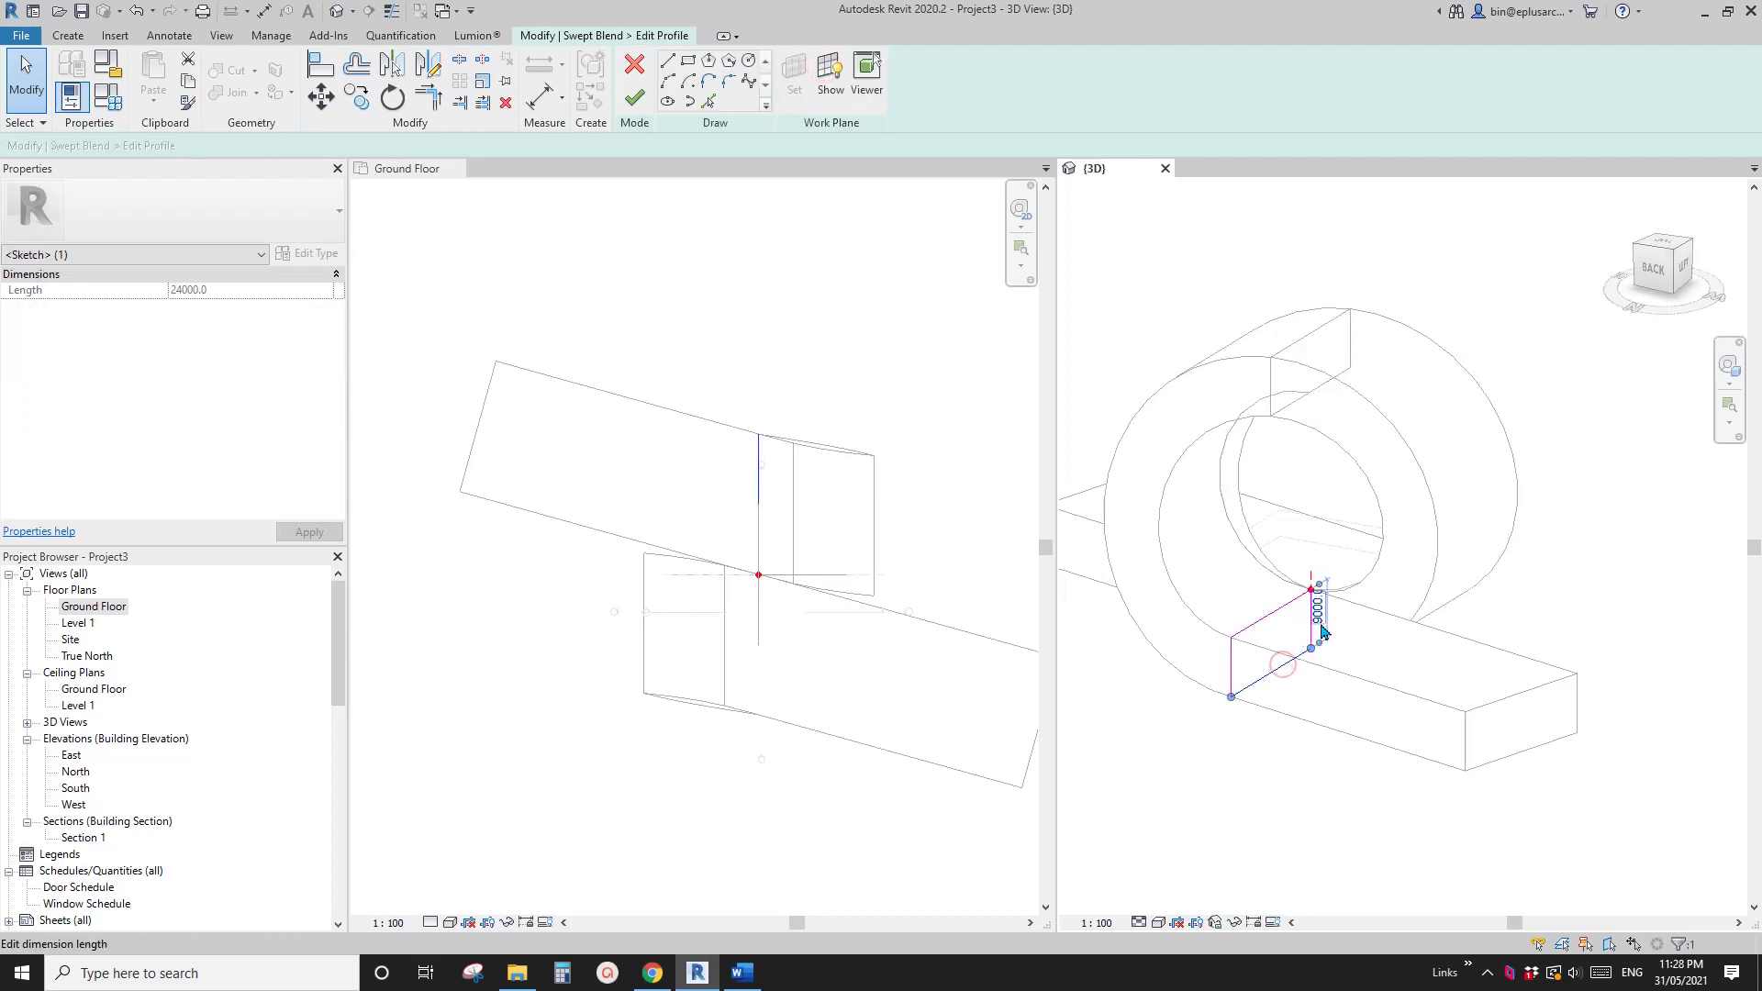
pyautogui.write('15')
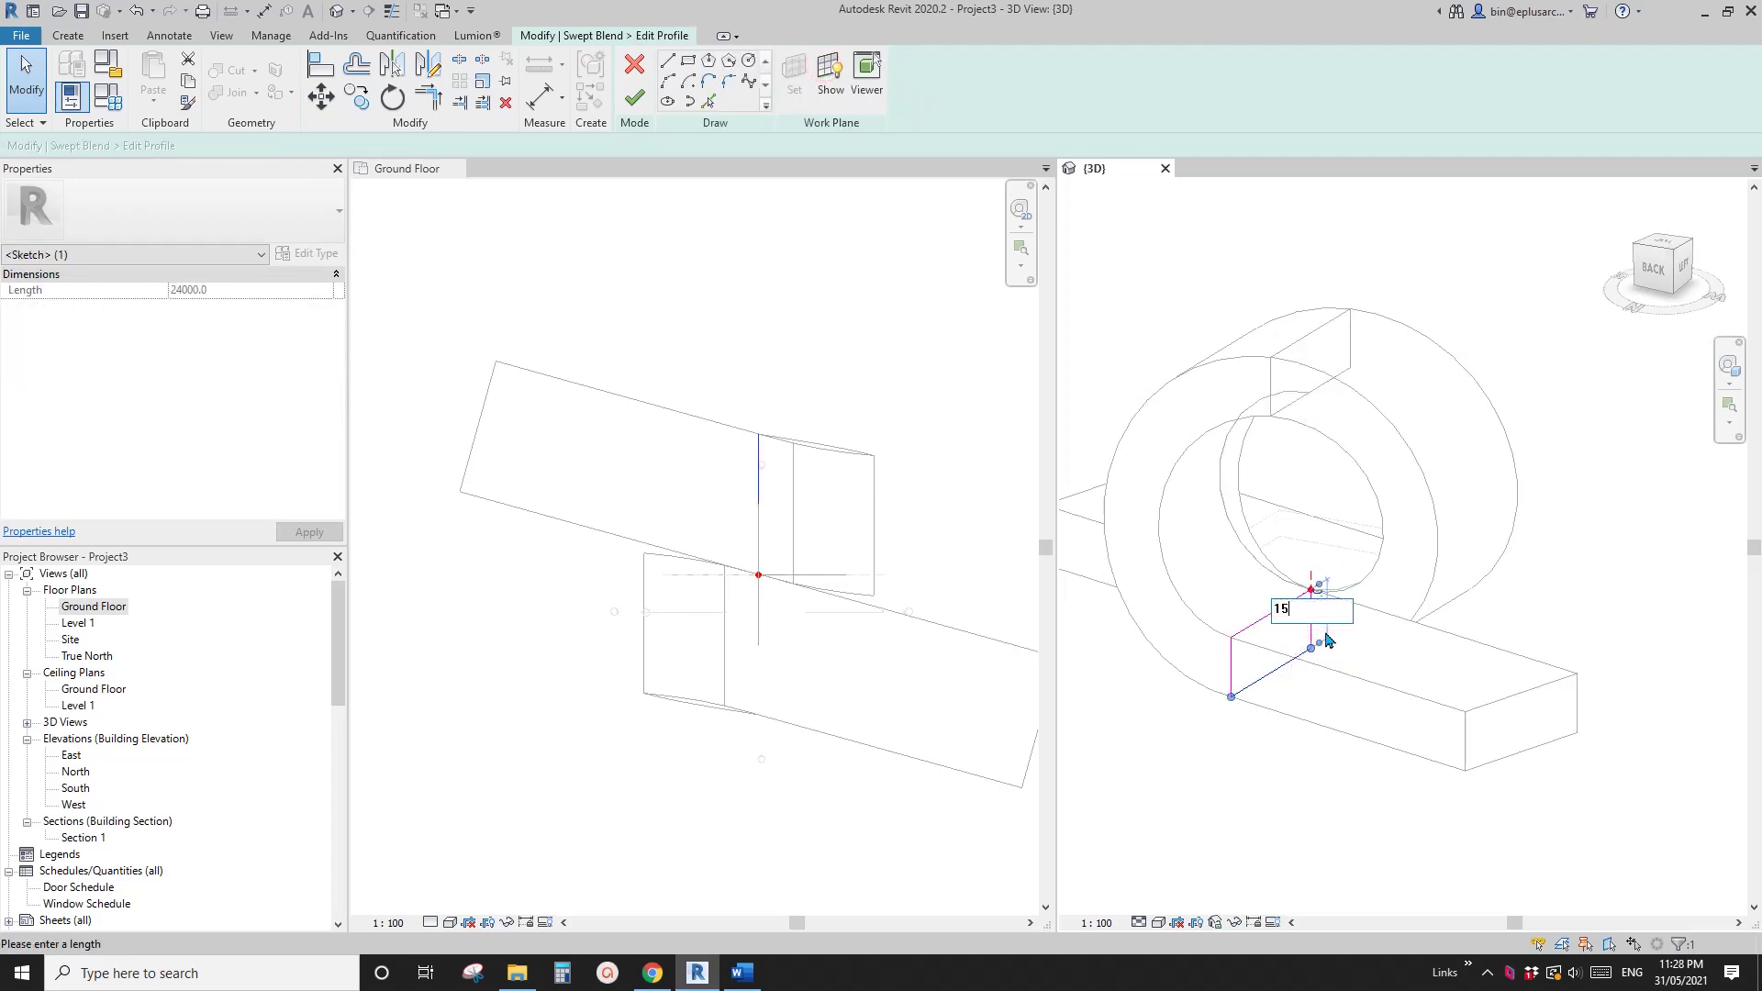
pyautogui.scroll(1, 1325, 634)
pyautogui.write('000')
pyautogui.press('Return')
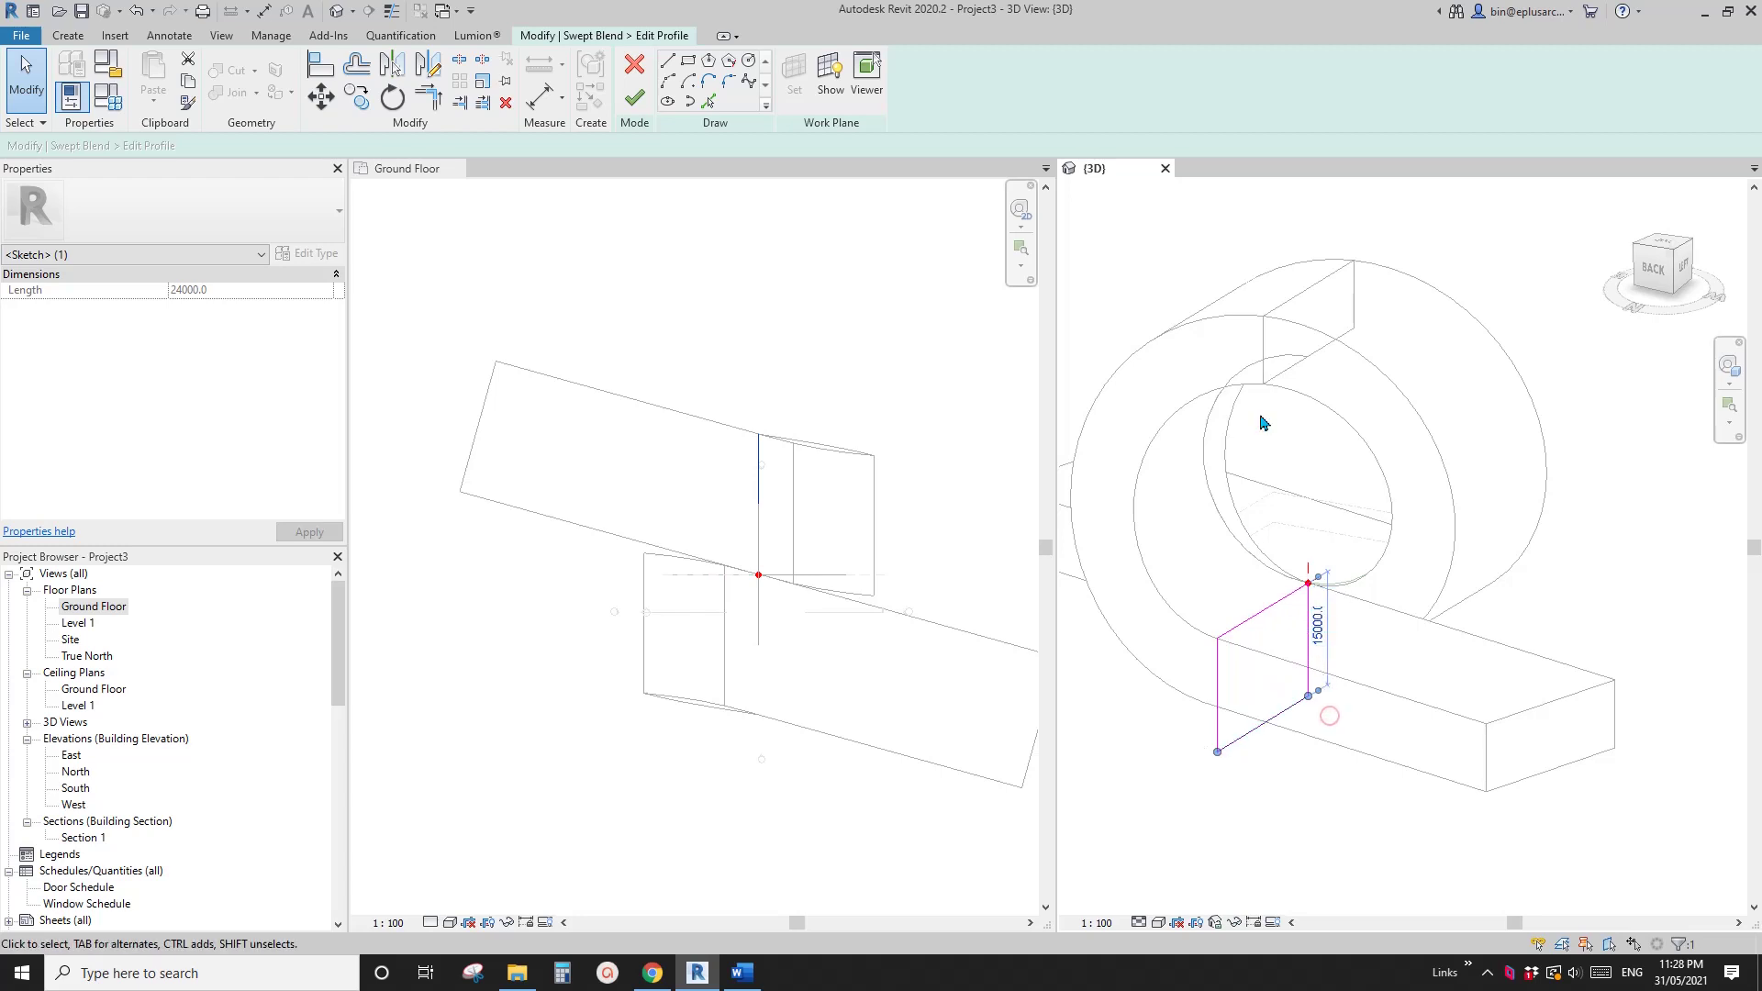
pyautogui.press('Escape')
pyautogui.click(636, 99)
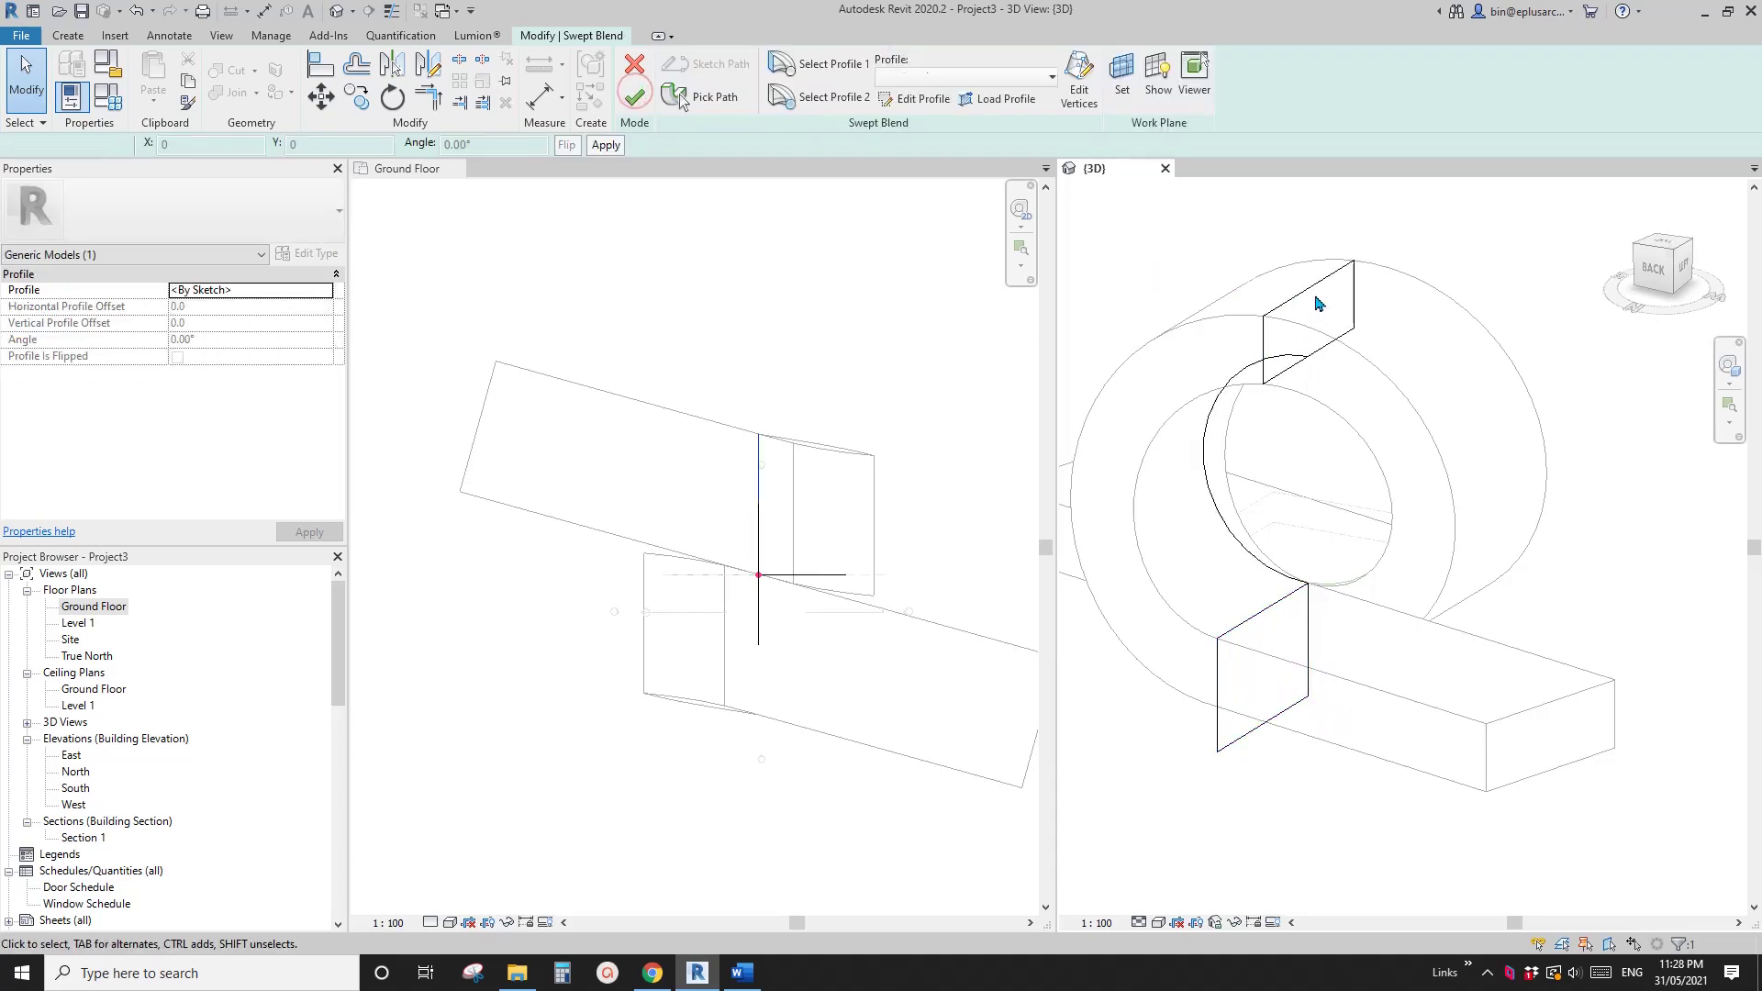
# Step: Set the upper profile's height of the same ring half to 15000 and finish the swept blend
pyautogui.click(1308, 288)
pyautogui.click(913, 98)
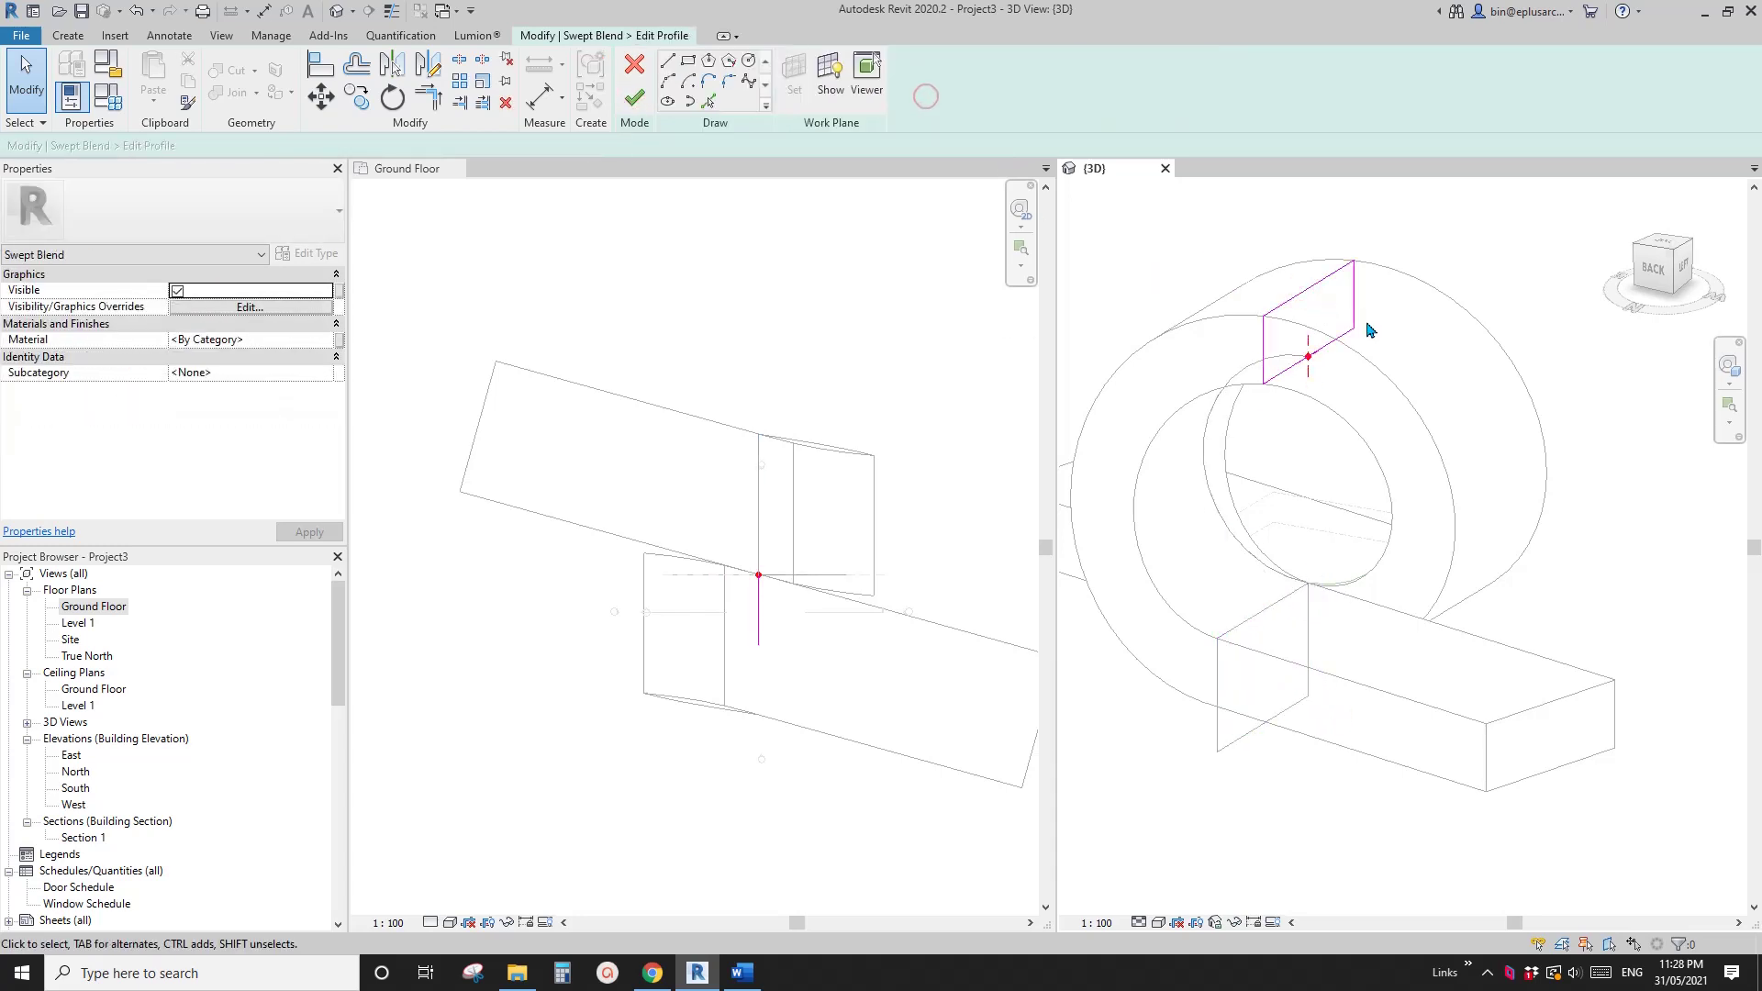
pyautogui.click(1348, 265)
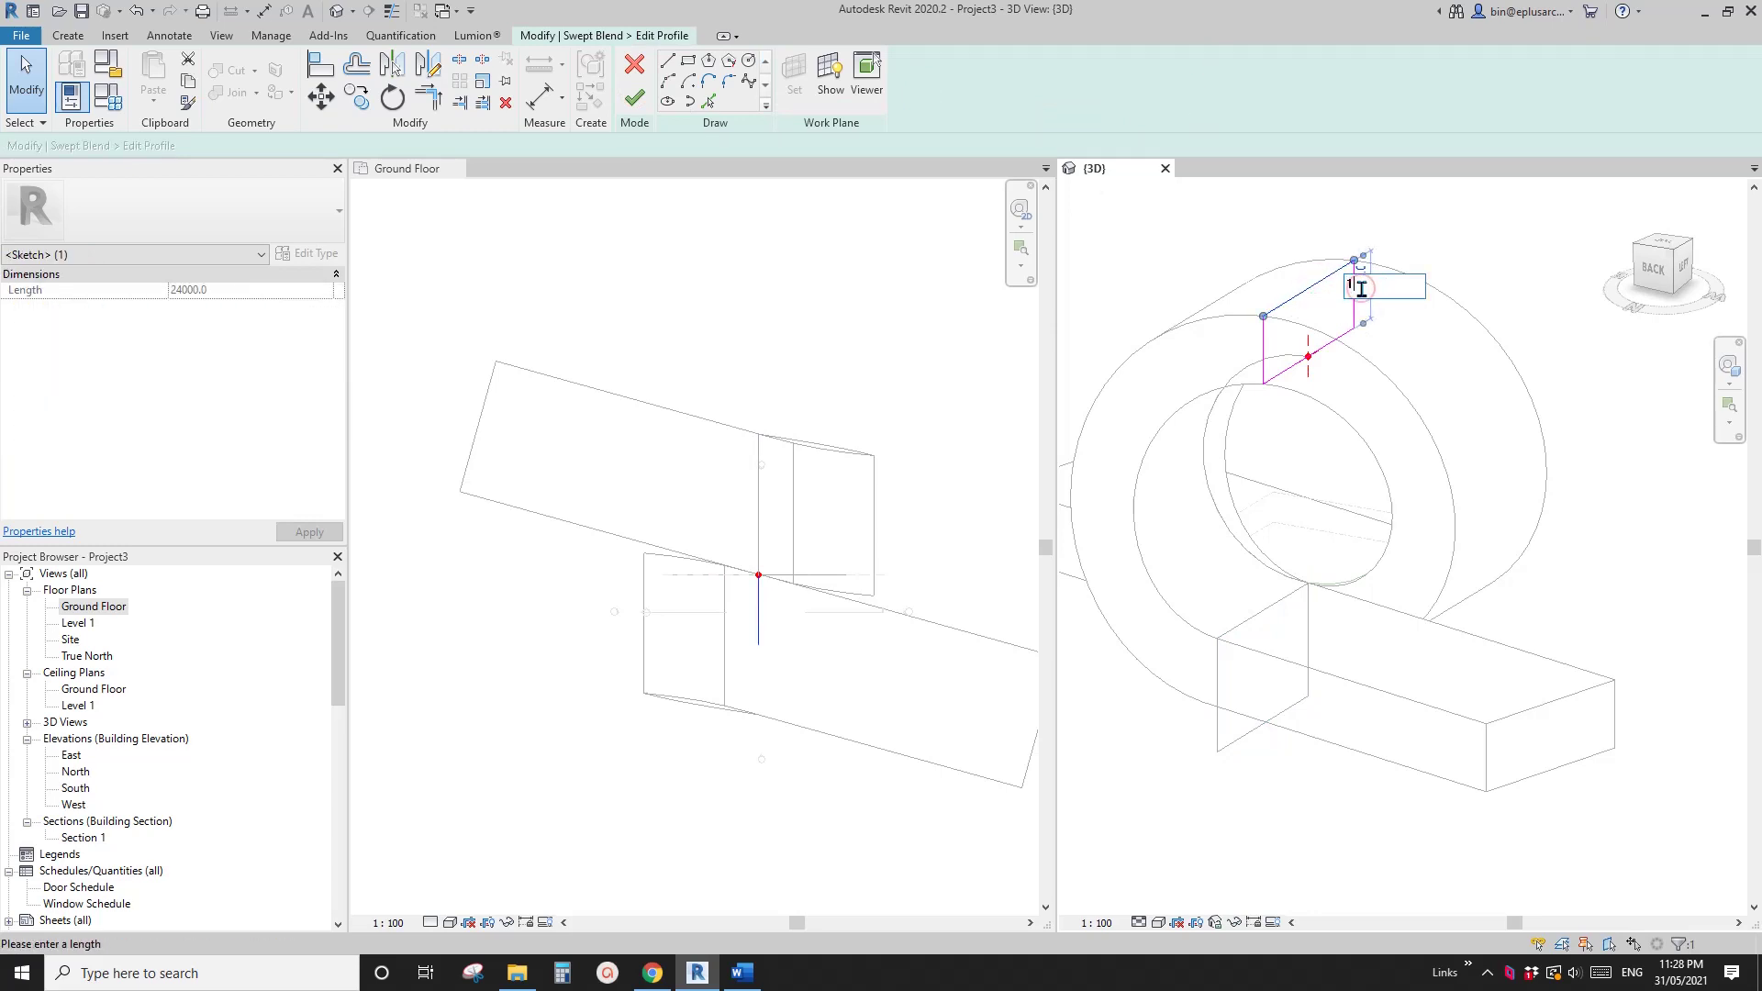
pyautogui.press('Return')
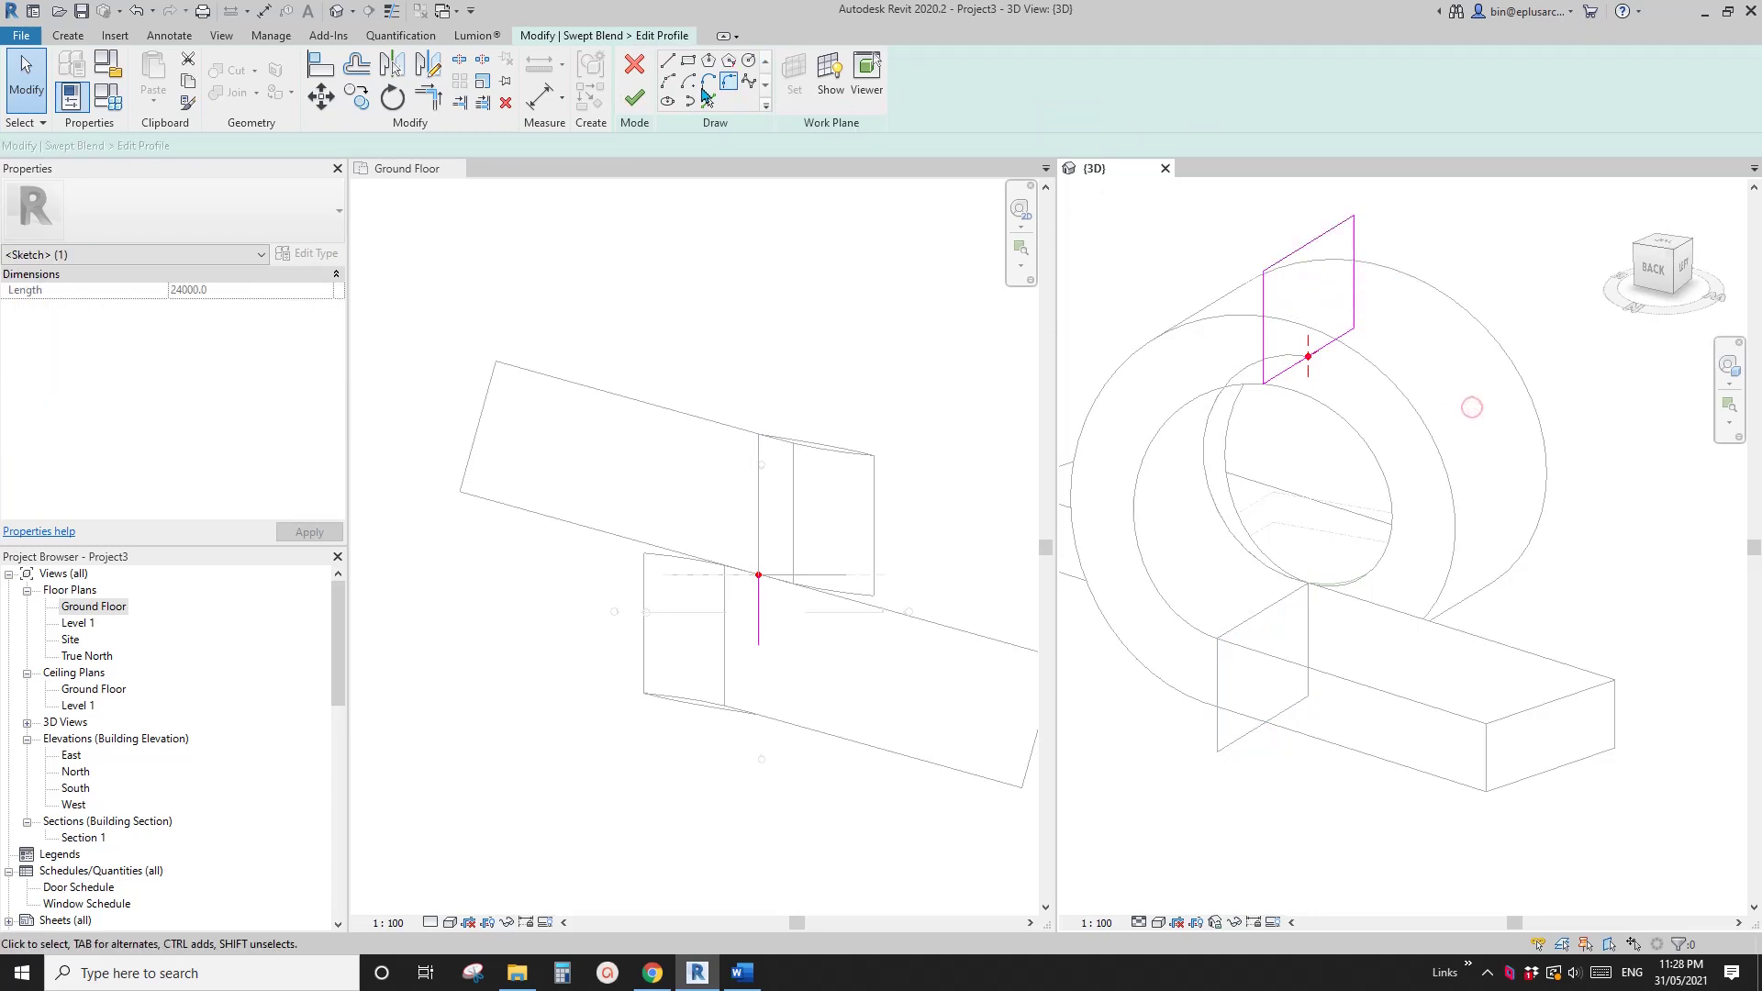
pyautogui.click(635, 98)
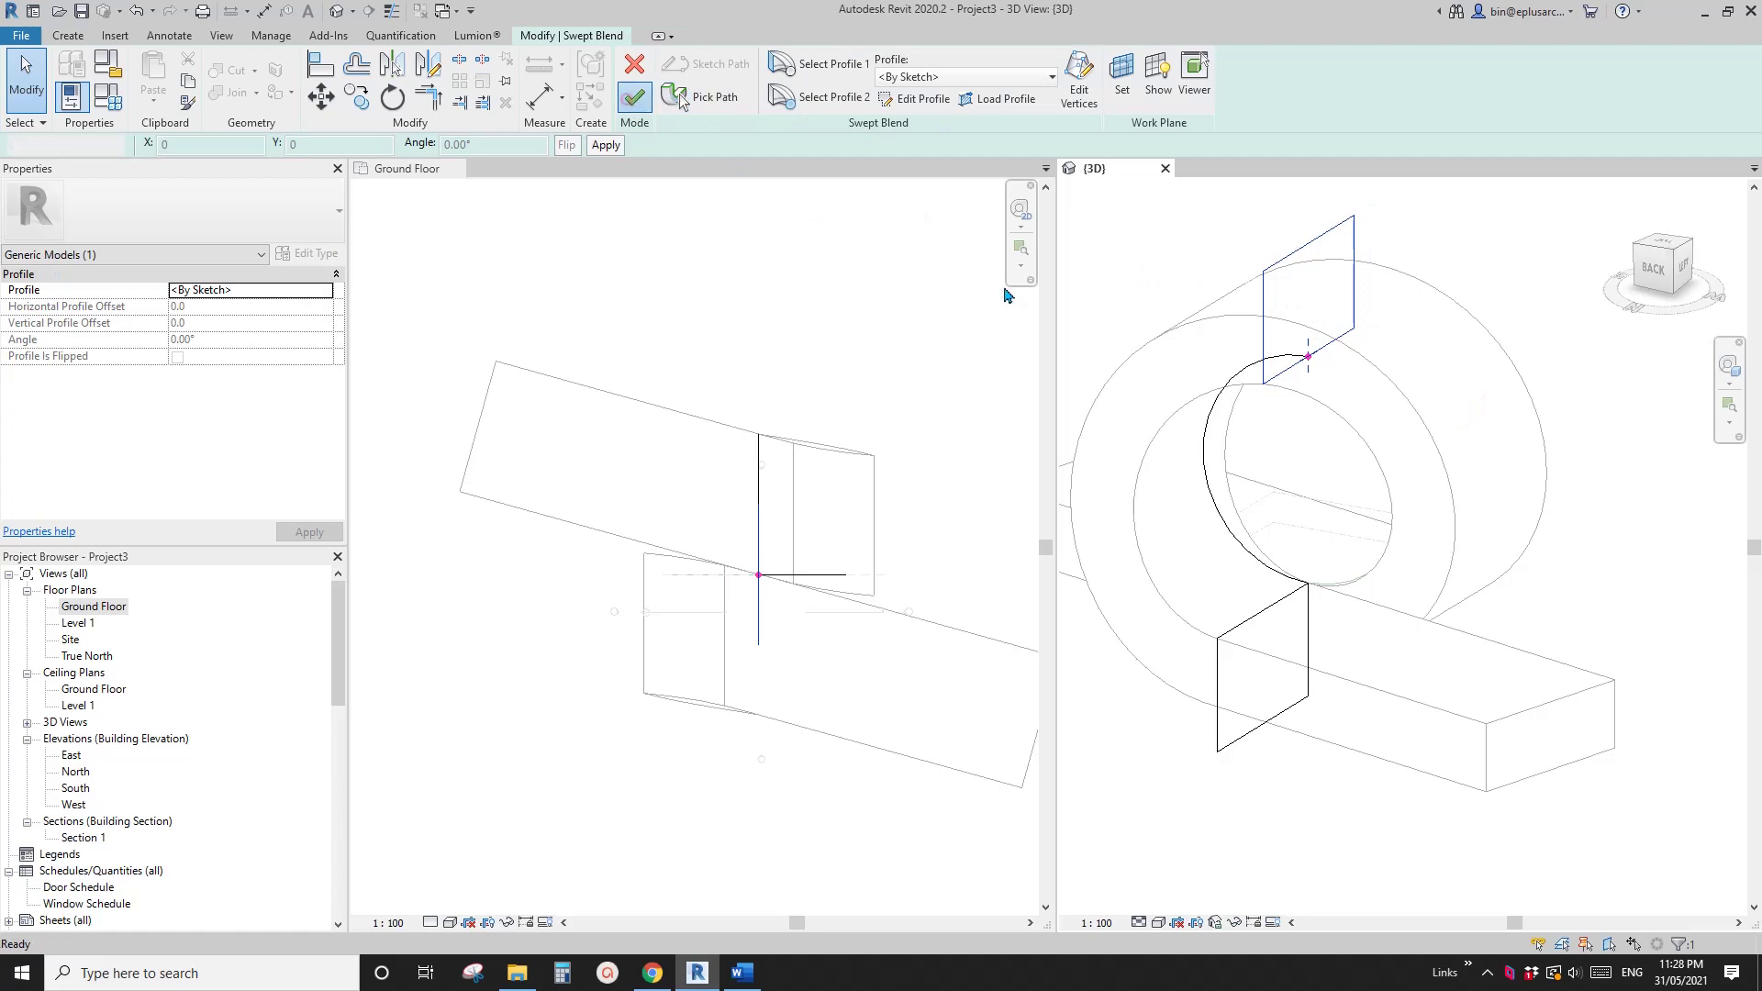
pyautogui.click(634, 98)
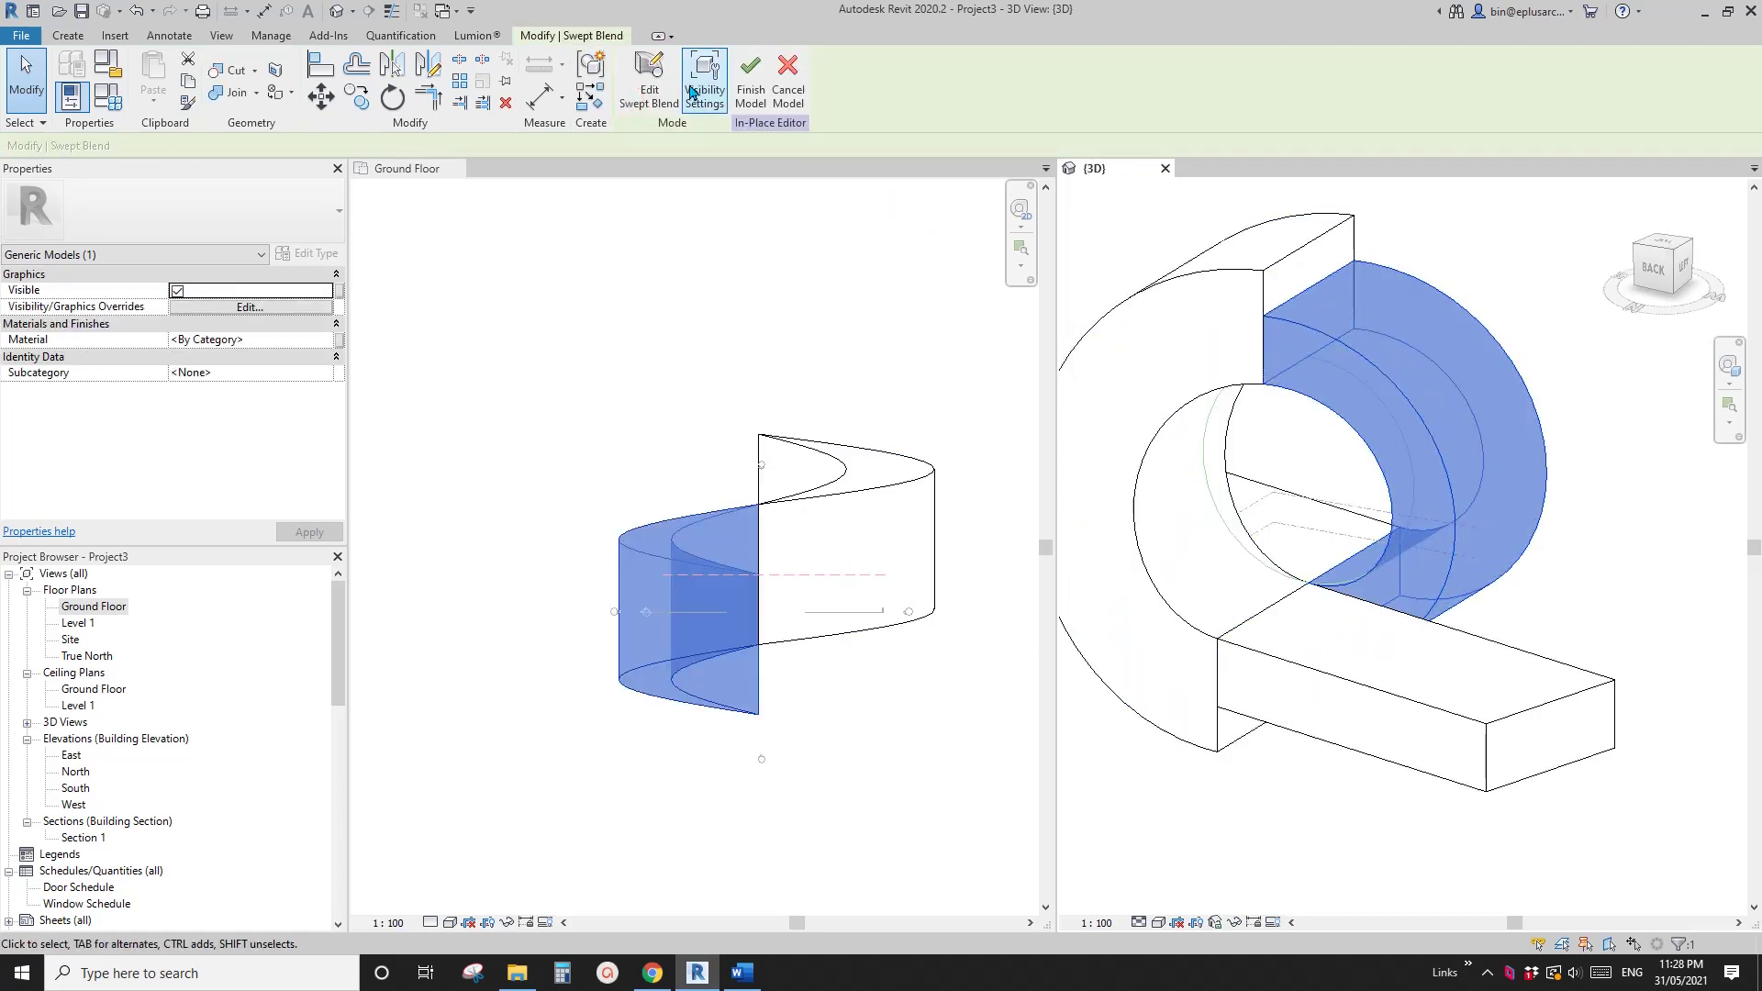
# Step: Edit the opposite ring half's swept blend and set its lower profile's height to 15000
pyautogui.click(659, 92)
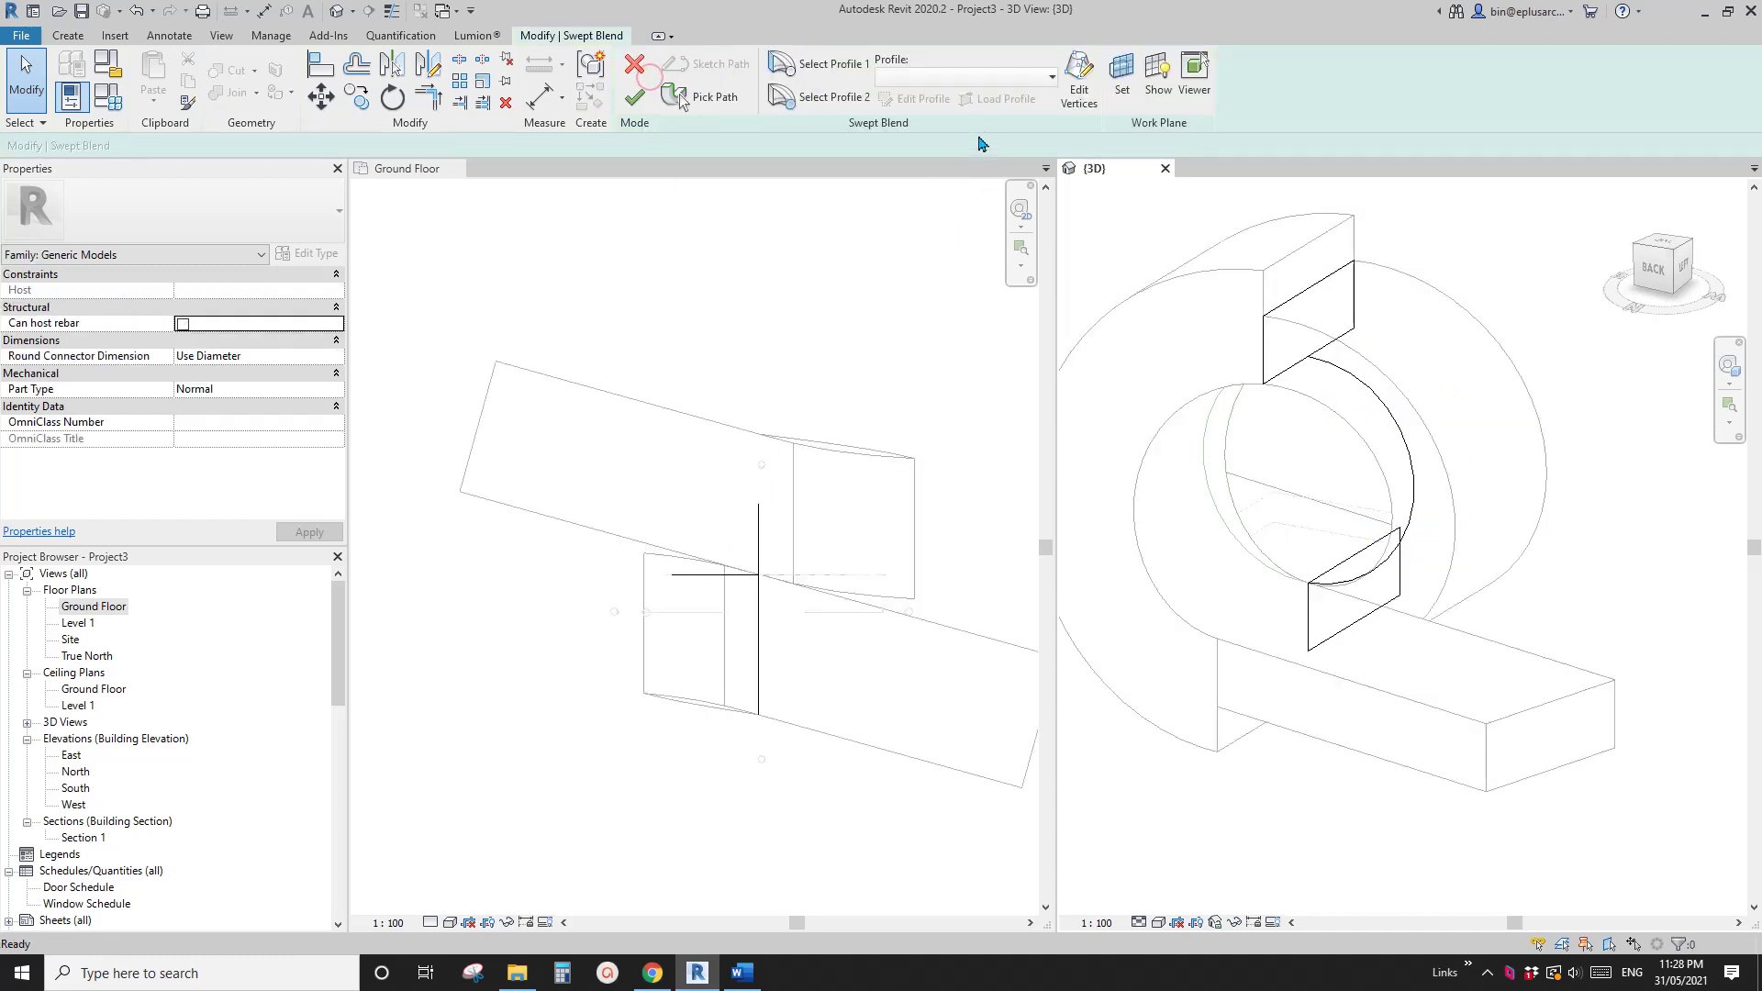
pyautogui.click(829, 71)
pyautogui.click(915, 104)
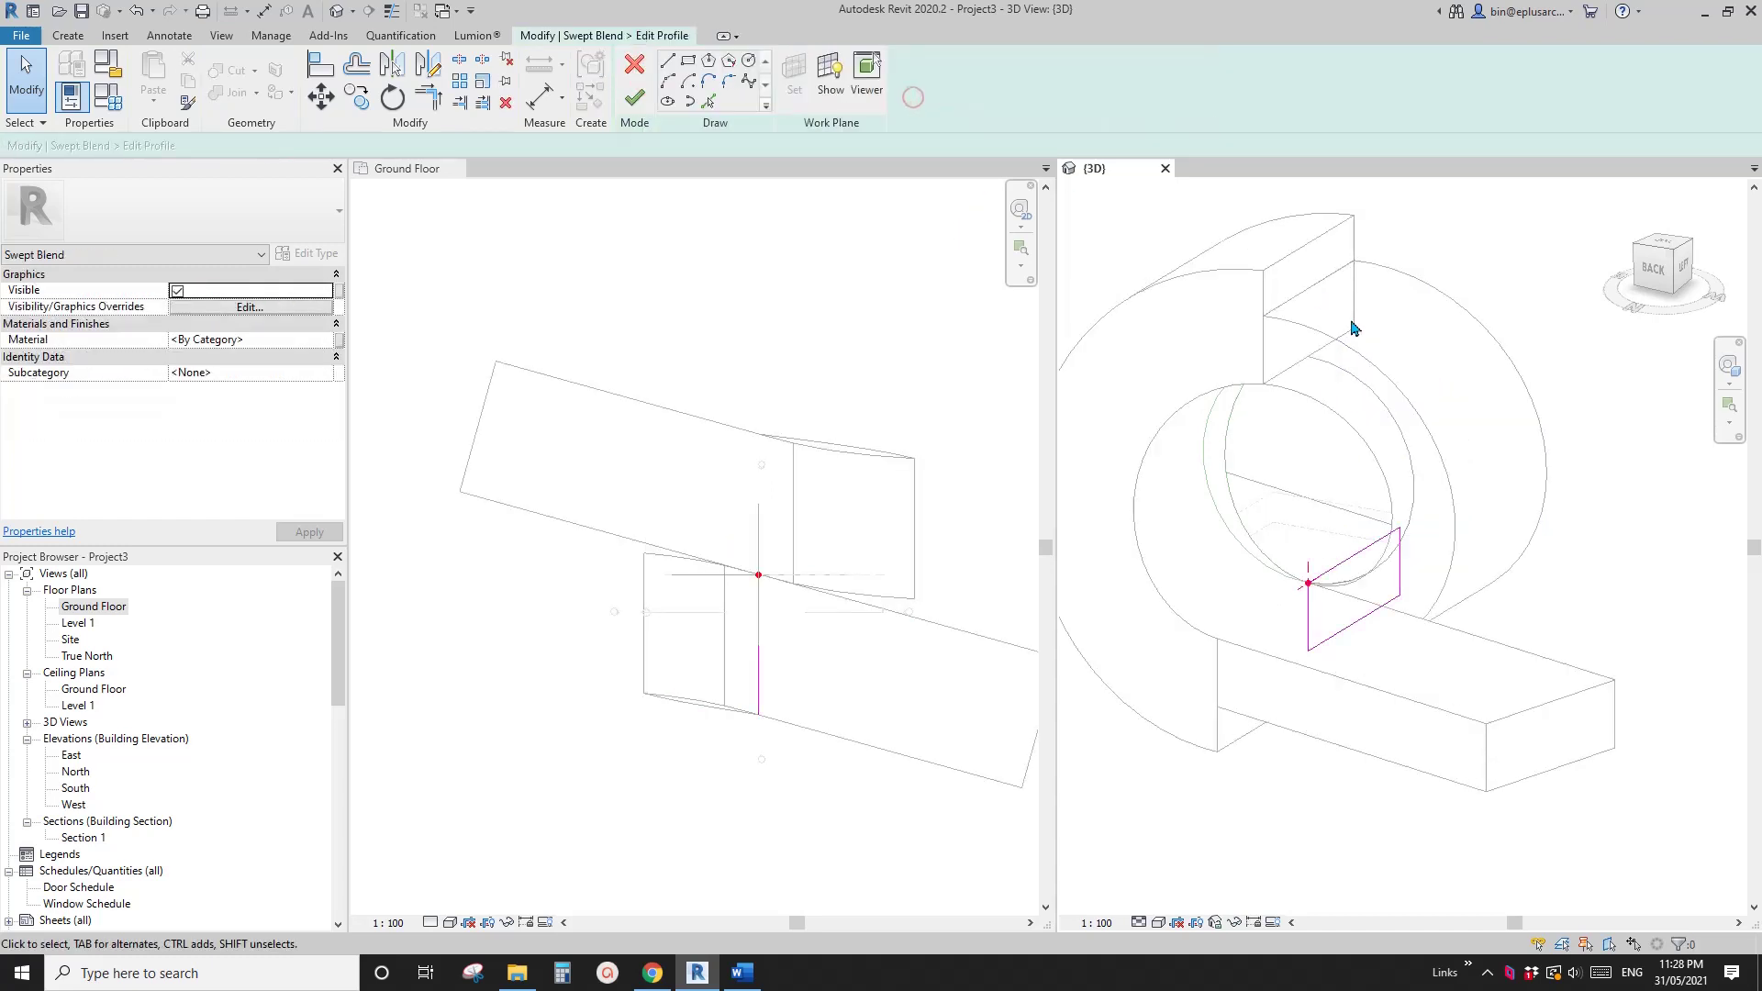
pyautogui.click(1289, 631)
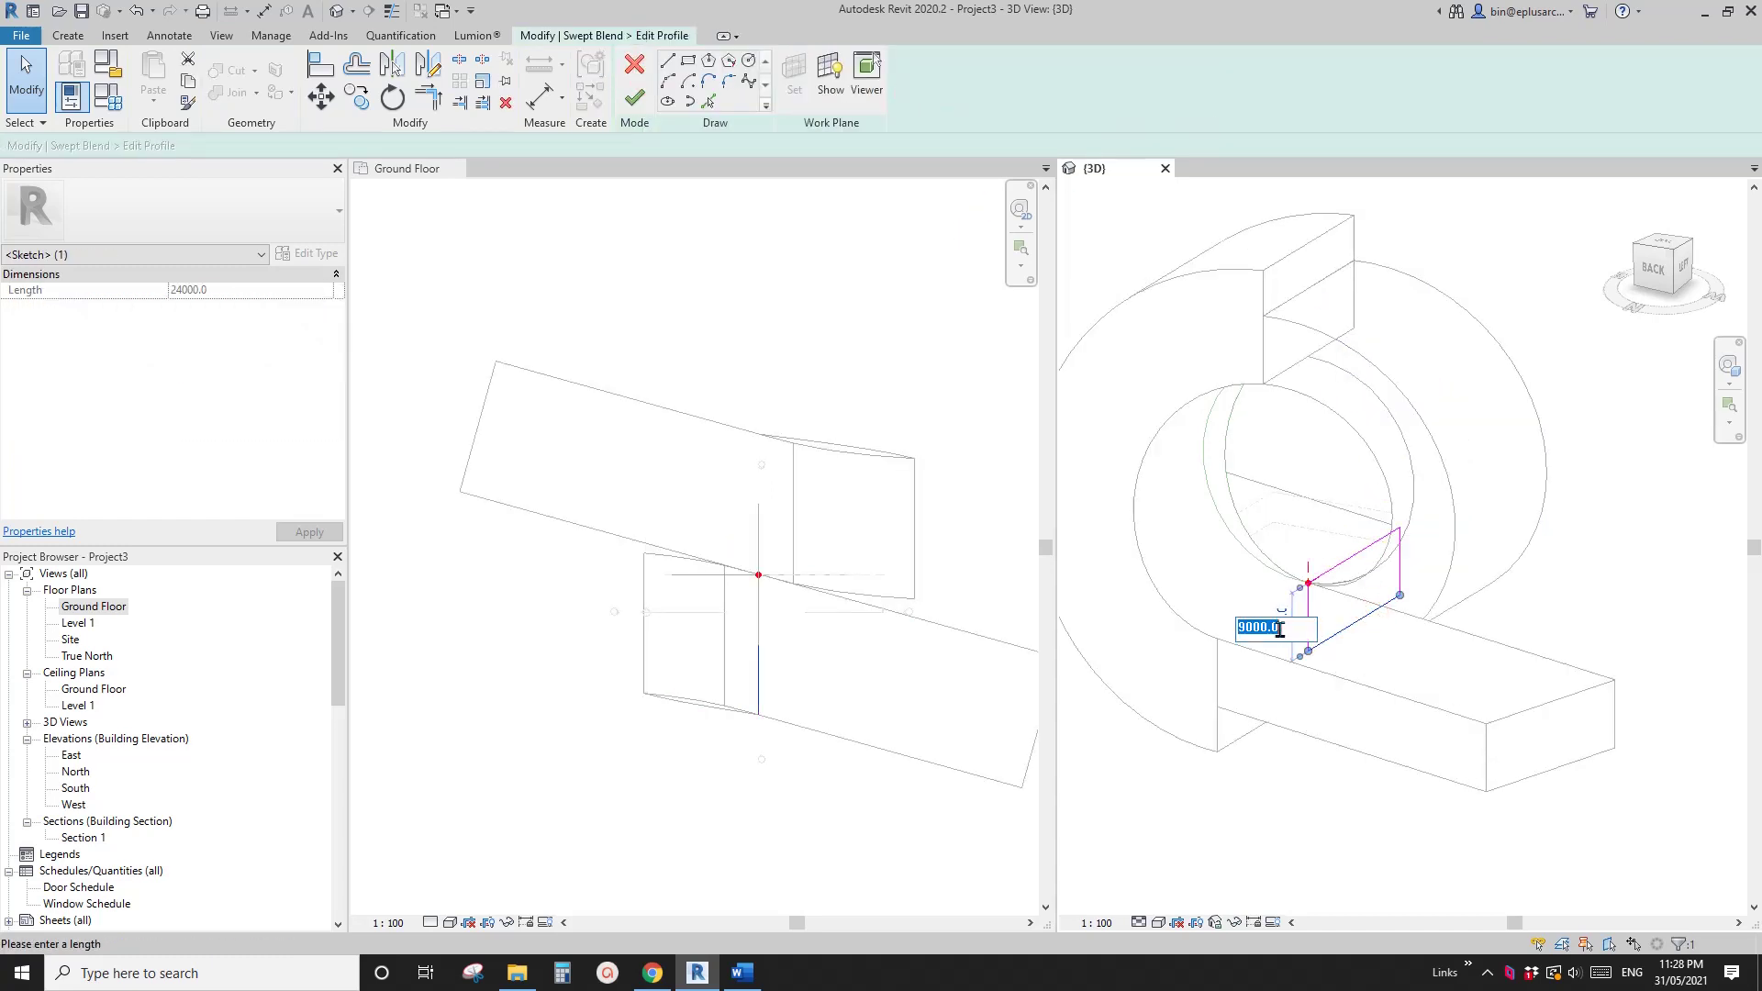
pyautogui.write('15000')
pyautogui.press('Return')
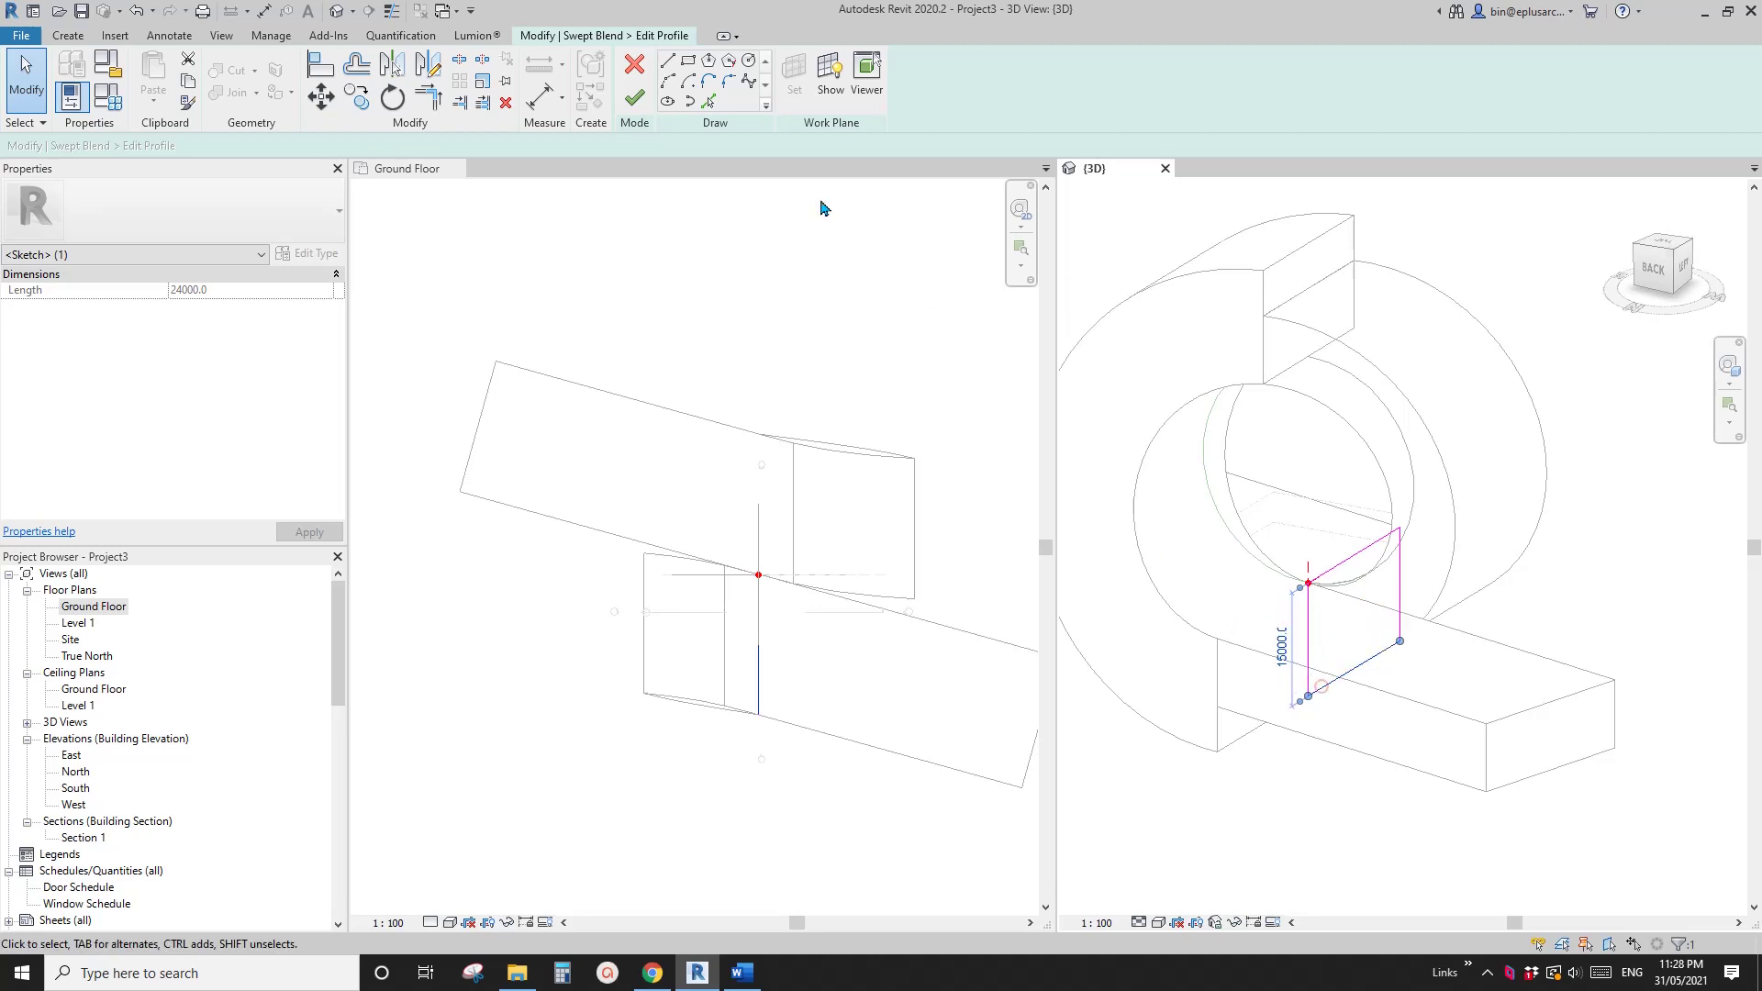
pyautogui.click(639, 108)
# Step: Set the opposite half's upper profile height to 15000 and complete its swept blend
pyautogui.click(837, 66)
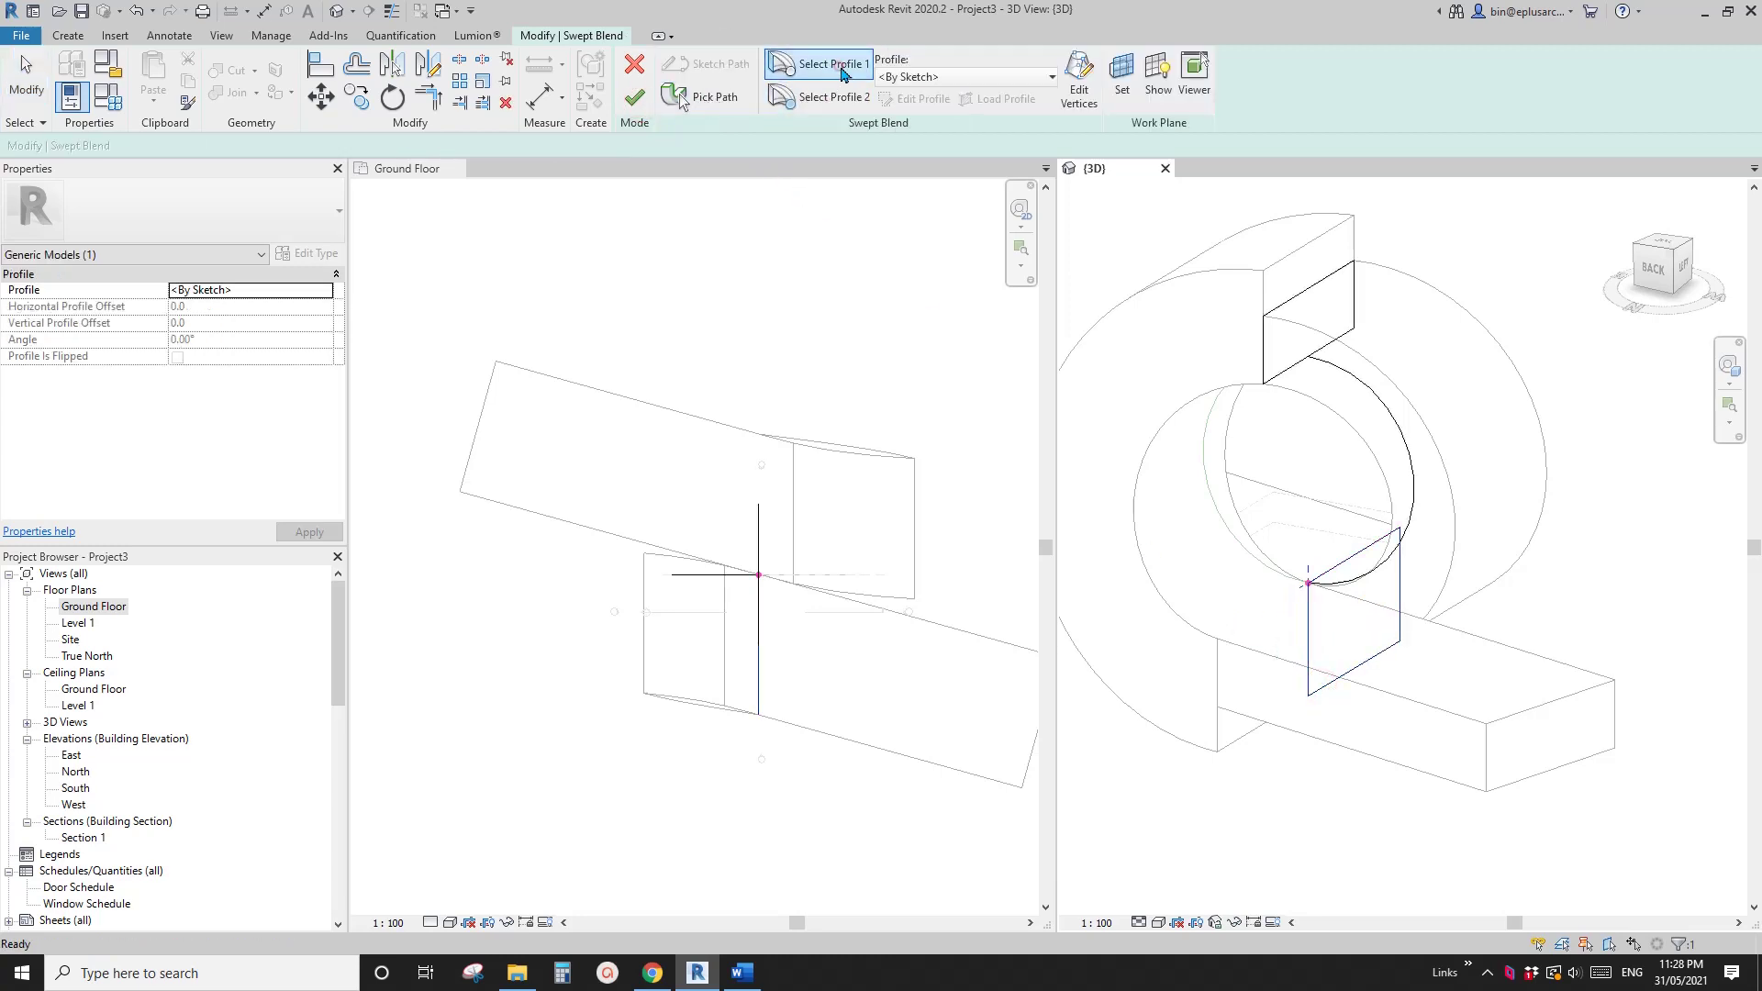
pyautogui.click(826, 96)
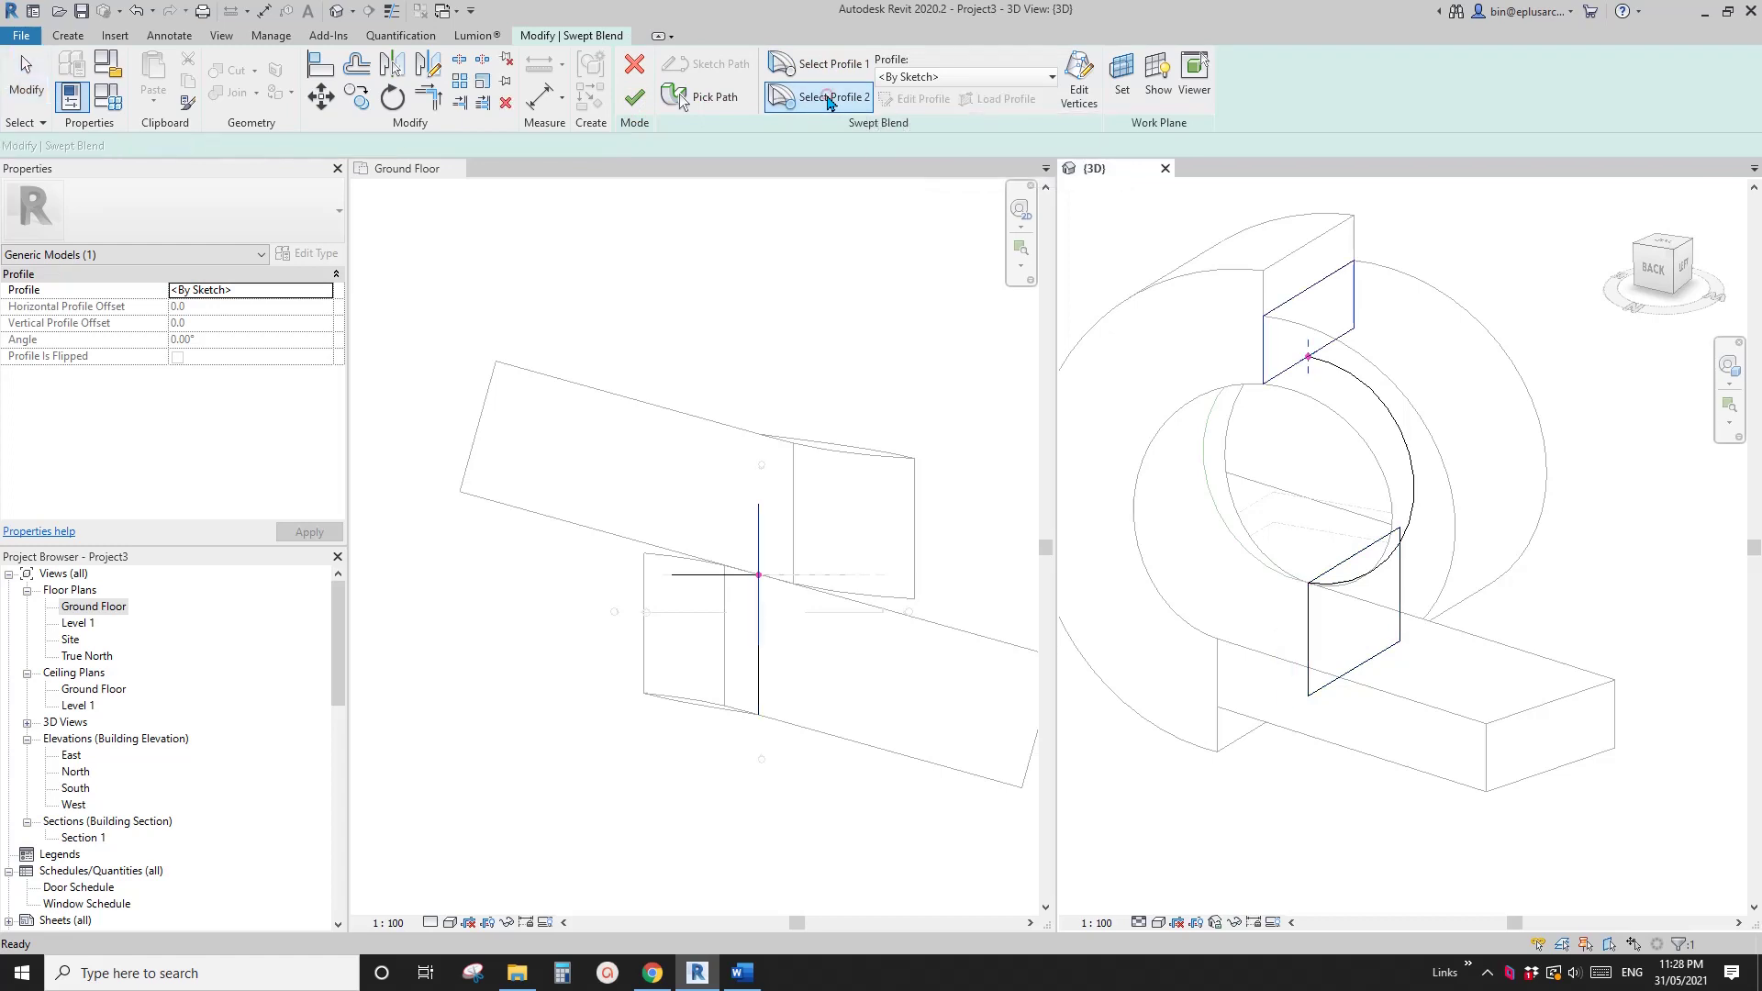
pyautogui.click(1291, 298)
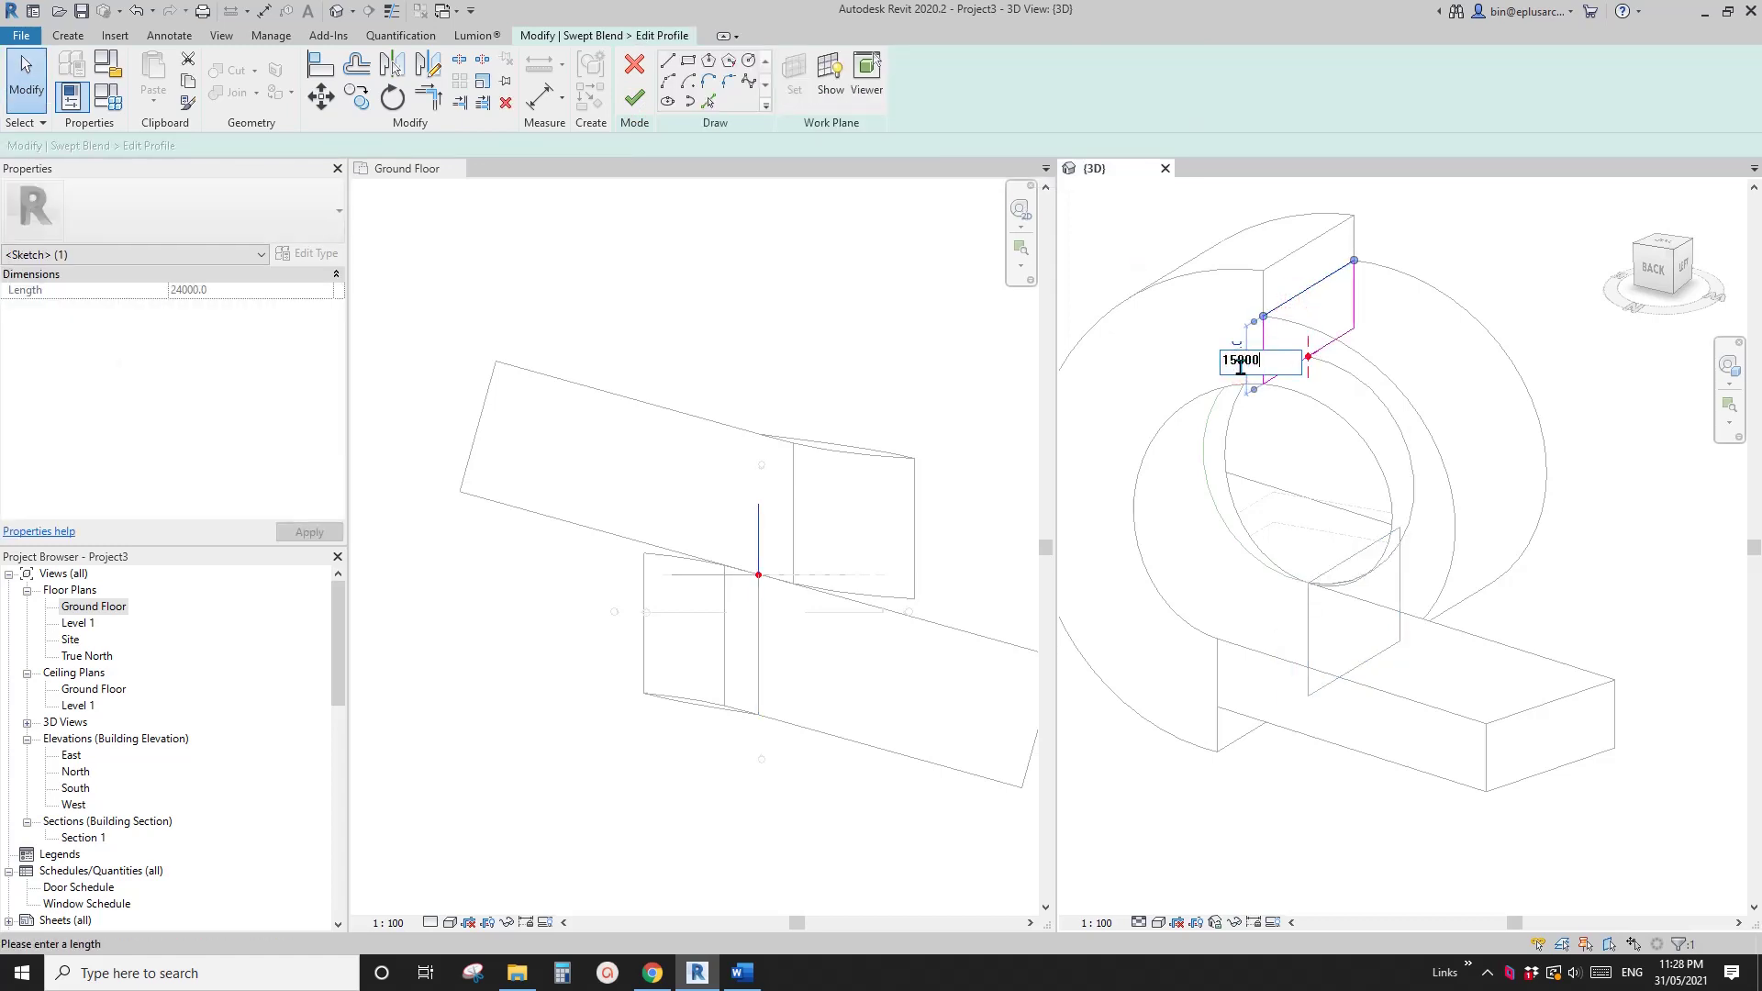
pyautogui.press('Return')
pyautogui.click(634, 97)
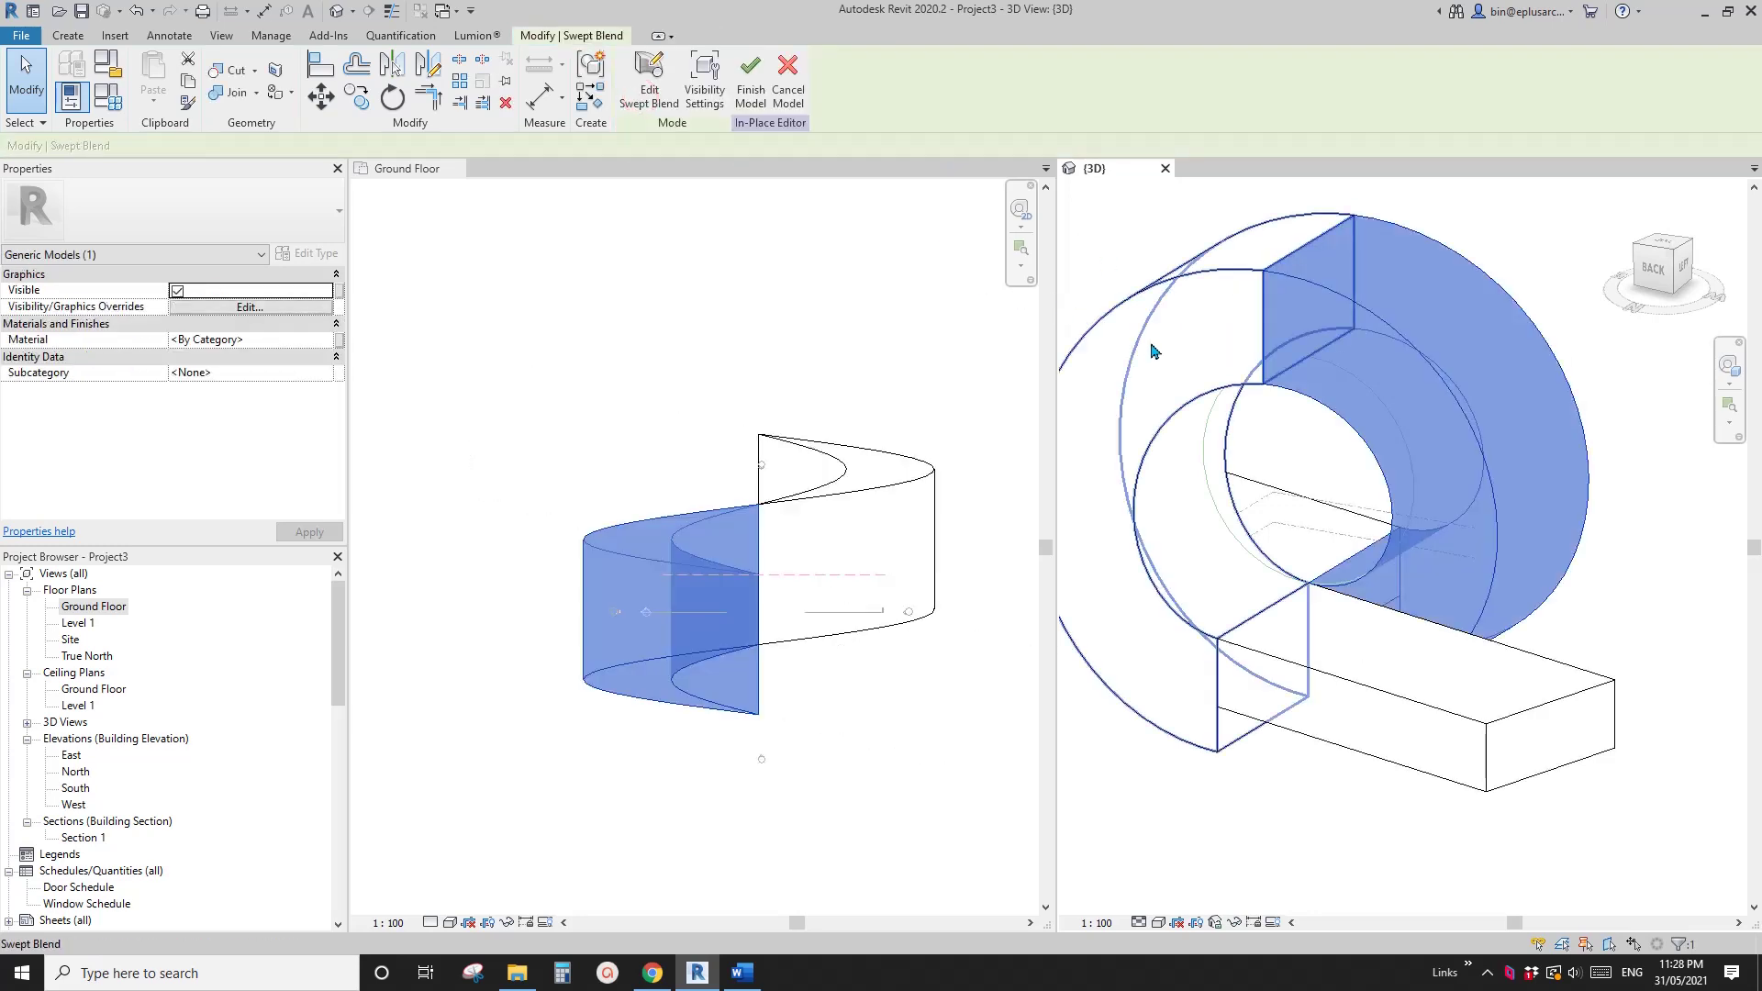
# Step: Examine the thickened ring from several sides and compare it with BIG's pier rendering in Chrome
pyautogui.keyDown('shift'); pyautogui.moveTo(1153, 346); pyautogui.dragTo(1200, 581, button='middle'); pyautogui.keyUp('shift')
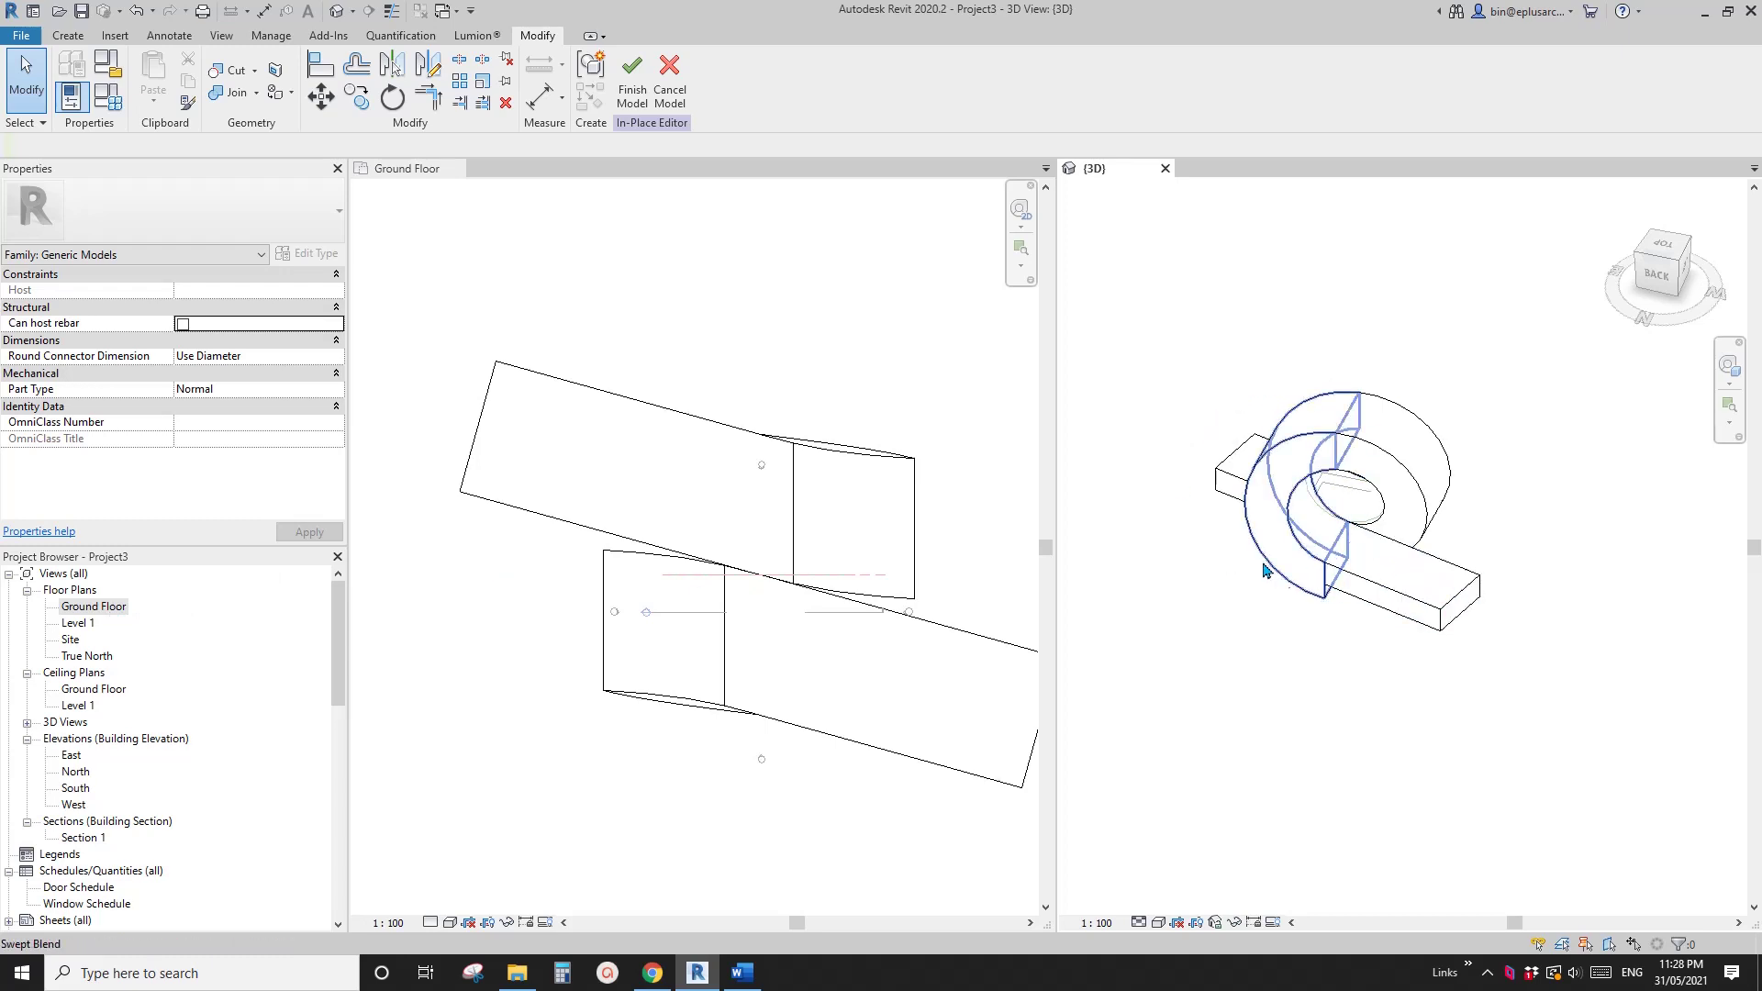
pyautogui.keyDown('shift'); pyautogui.moveTo(1263, 570); pyautogui.dragTo(1274, 532, button='middle'); pyautogui.keyUp('shift')
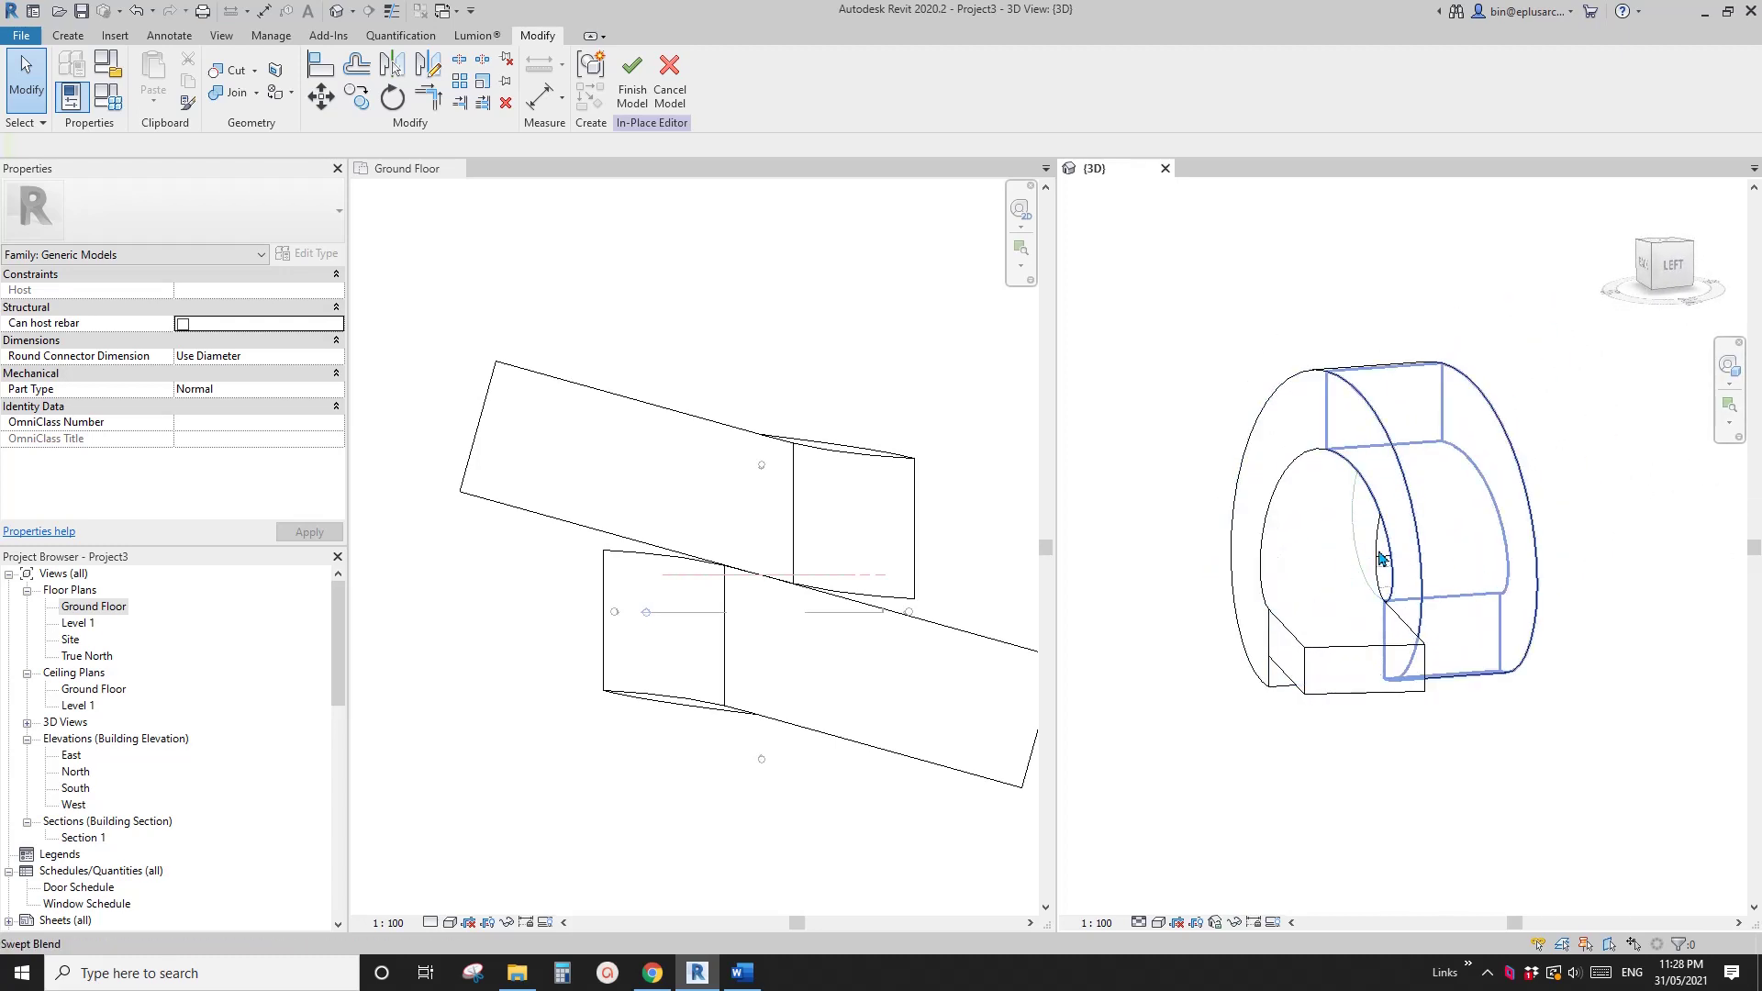
pyautogui.keyDown('shift'); pyautogui.moveTo(1431, 550); pyautogui.dragTo(1239, 603, button='middle'); pyautogui.keyUp('shift')
pyautogui.scroll(1, 1238, 603)
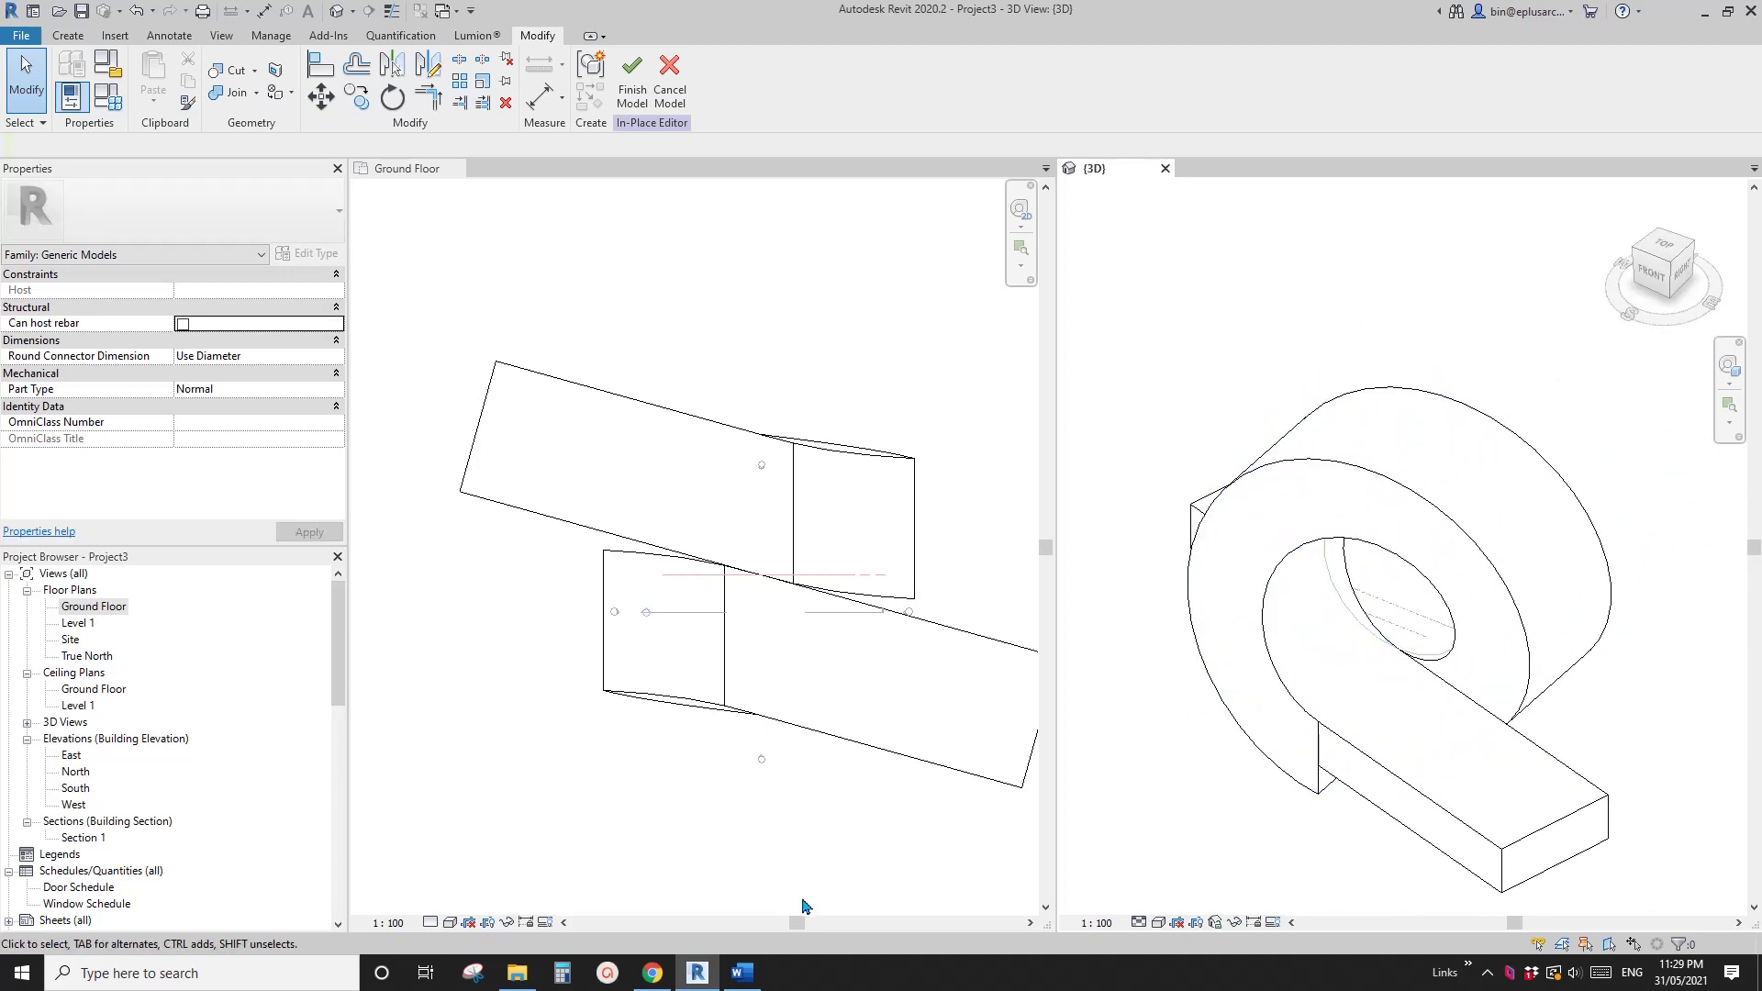
pyautogui.click(653, 973)
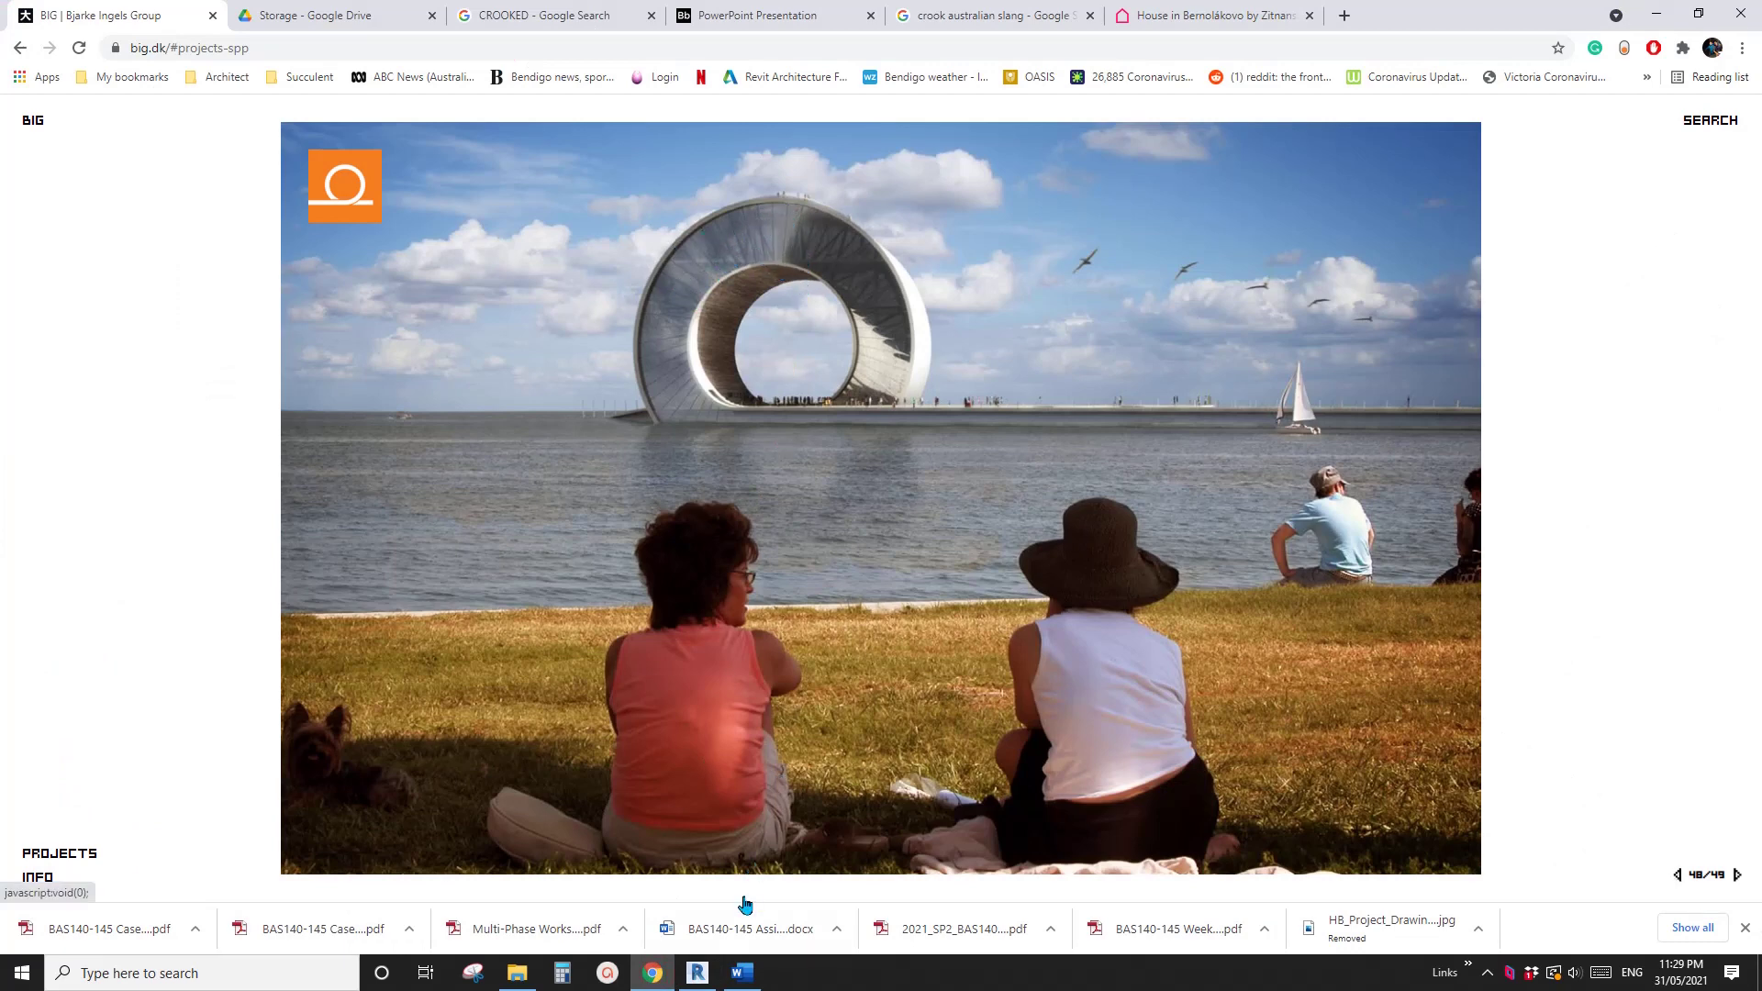
pyautogui.click(697, 973)
pyautogui.keyDown('shift'); pyautogui.moveTo(1141, 471); pyautogui.dragTo(1378, 503, button='middle'); pyautogui.keyUp('shift')
pyautogui.moveTo(1383, 501)
pyautogui.mouseDown(button='middle')
pyautogui.moveTo(1352, 508)
pyautogui.moveTo(1378, 510)
pyautogui.moveTo(1330, 480)
pyautogui.moveTo(1337, 503)
pyautogui.moveTo(1292, 456)
pyautogui.moveTo(1382, 508)
pyautogui.mouseUp(button='middle')
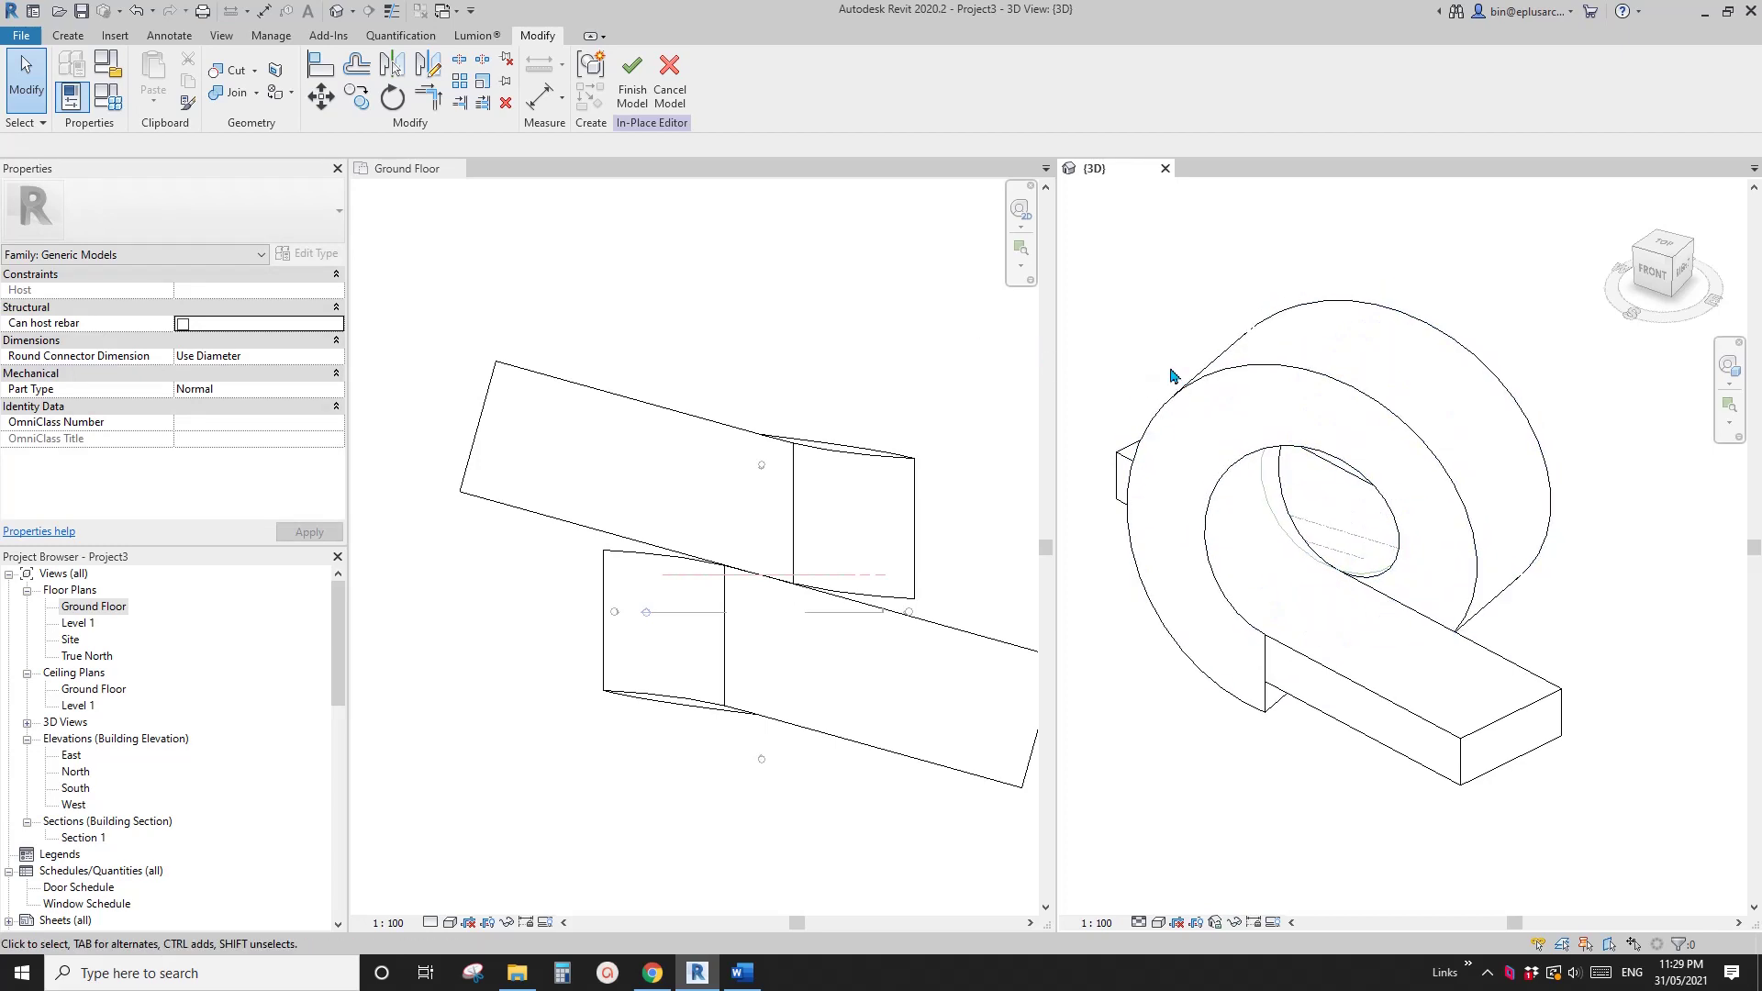
# Step: Finish the in-place generic model and close the Ground Floor plan, leaving only the 3D view open
pyautogui.click(633, 83)
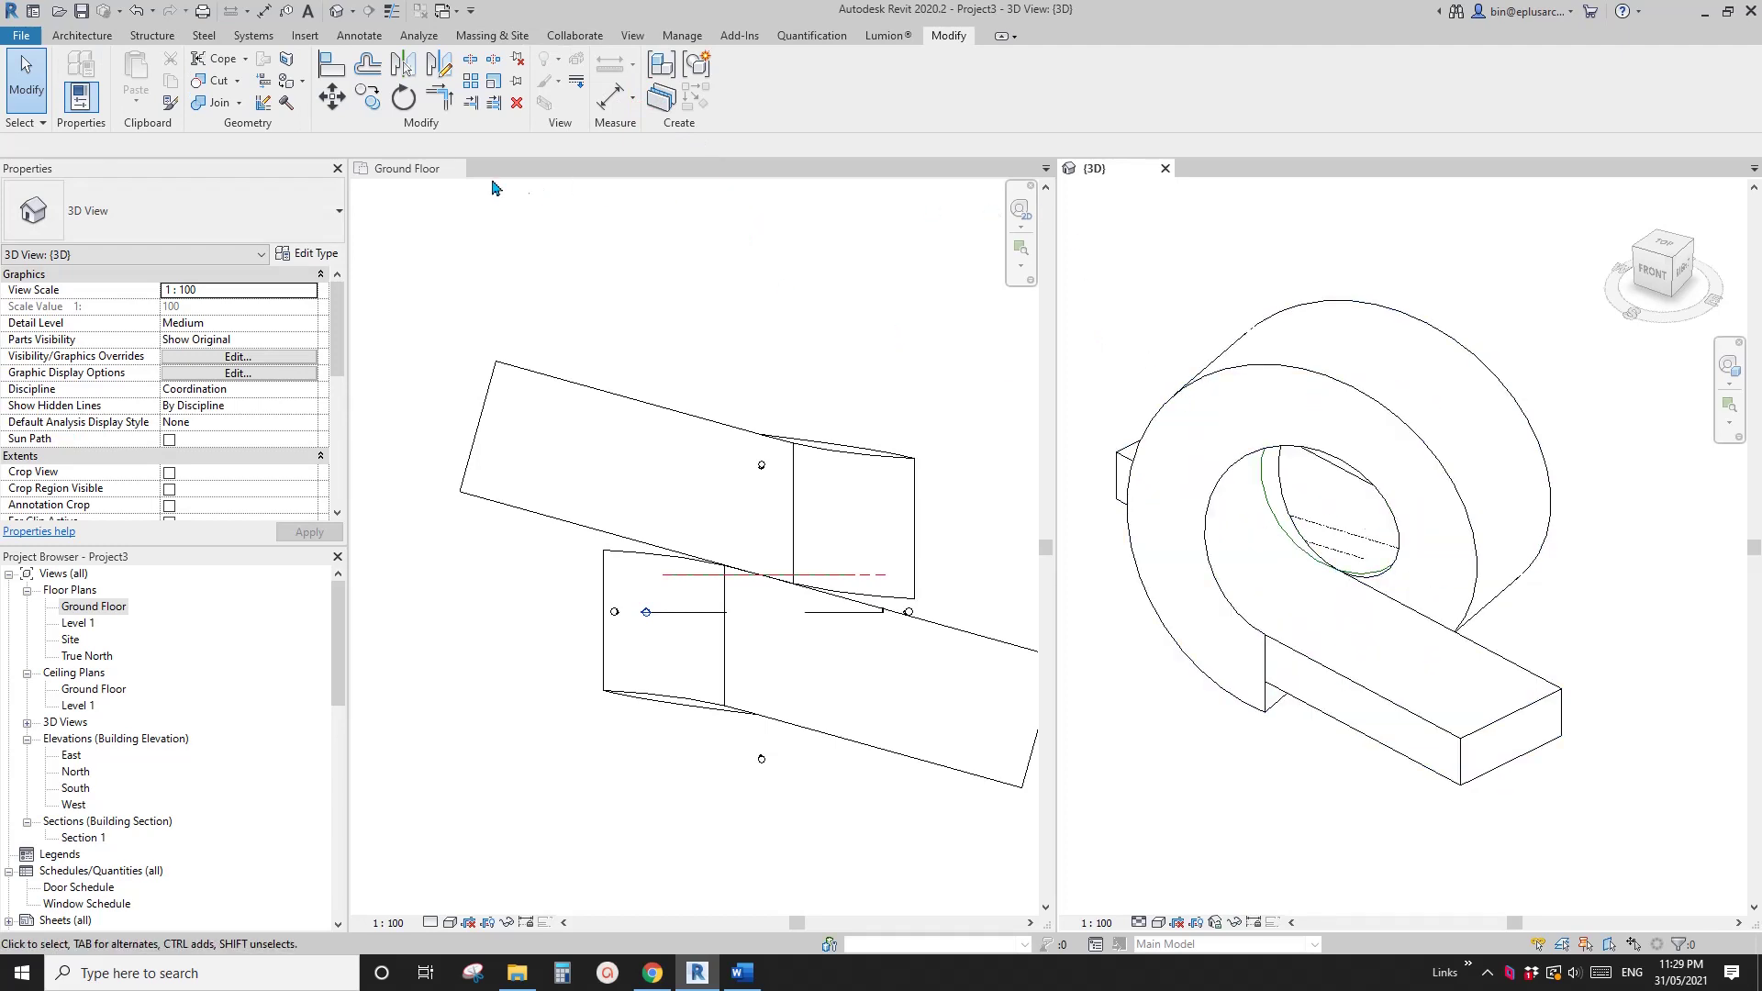
pyautogui.click(456, 168)
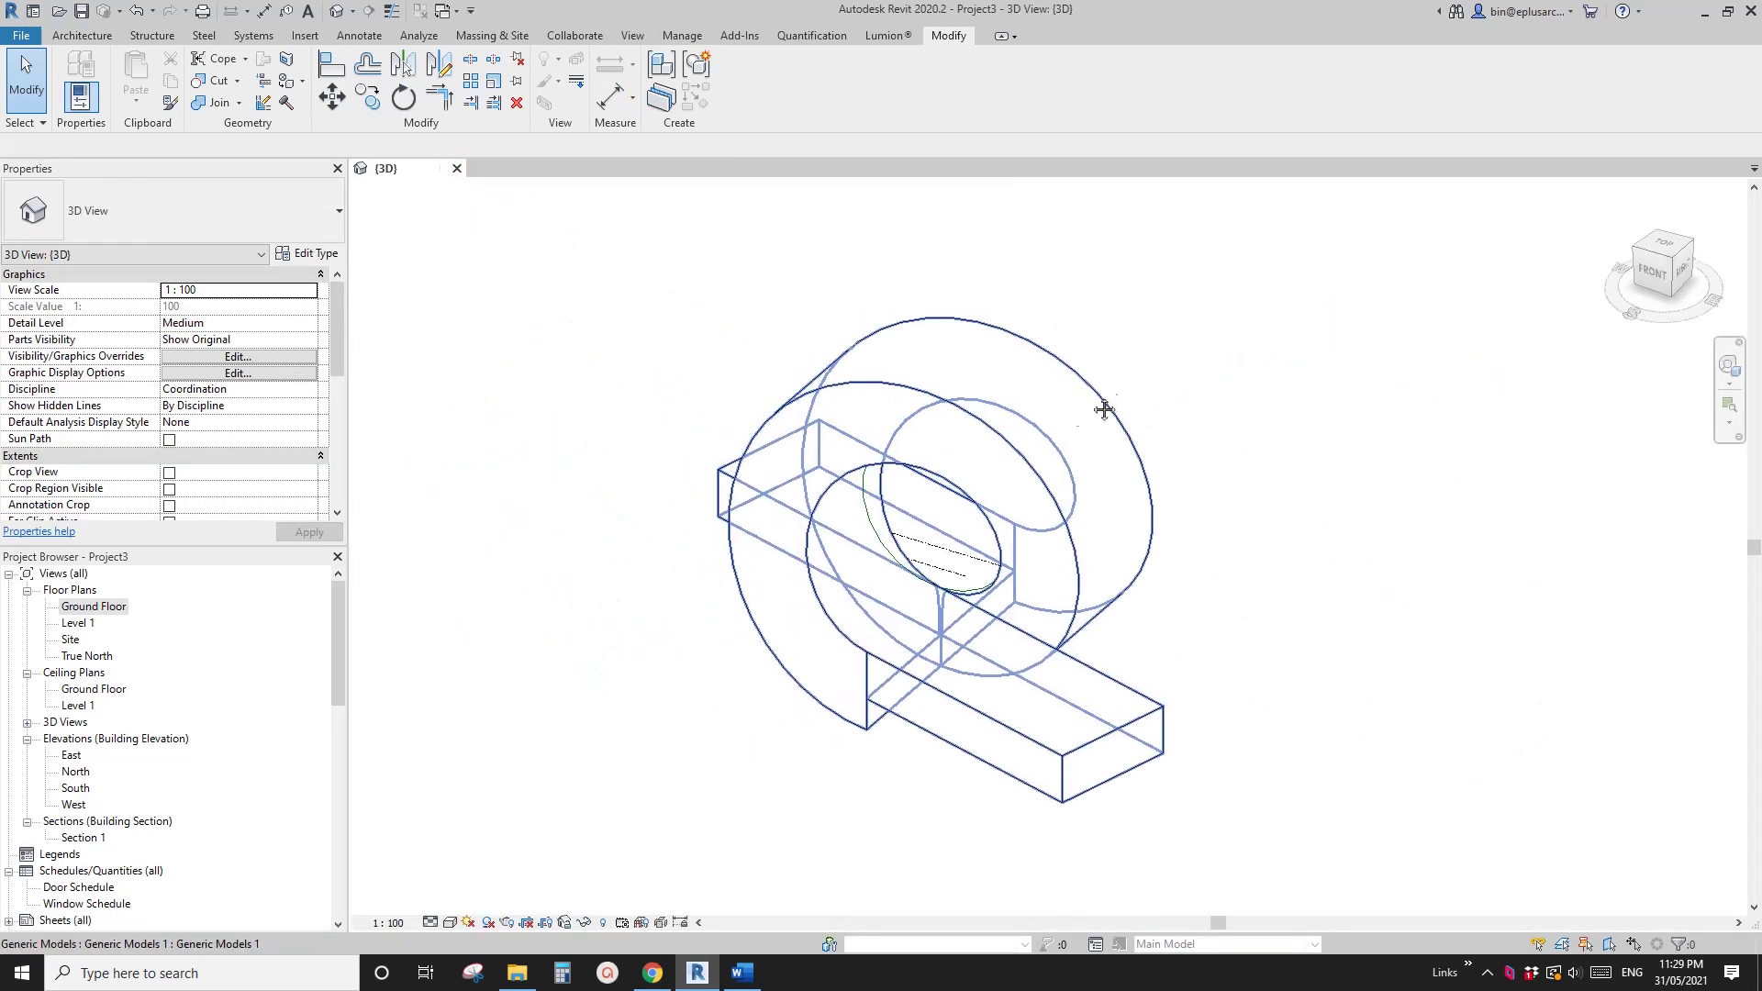
# Step: Start an architectural wall using the Generic 300mm Wall type in the 3D view
pyautogui.click(81, 35)
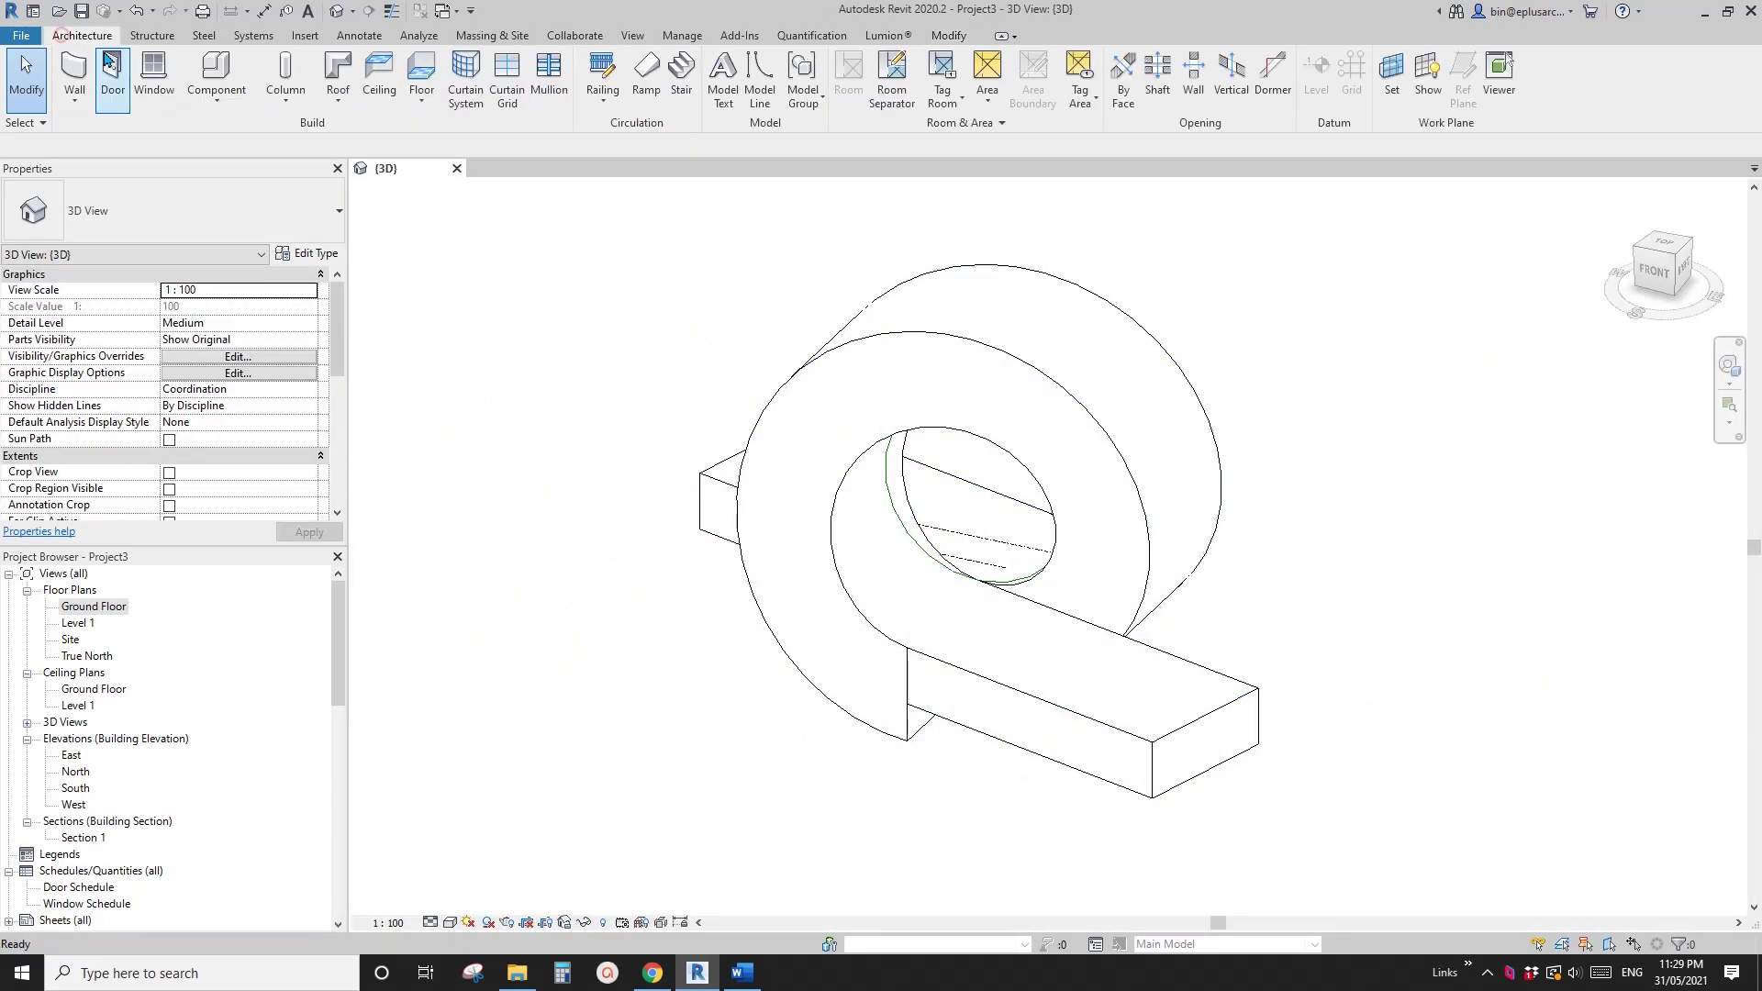
pyautogui.moveTo(616, 289); pyautogui.dragTo(762, 331, button='middle')
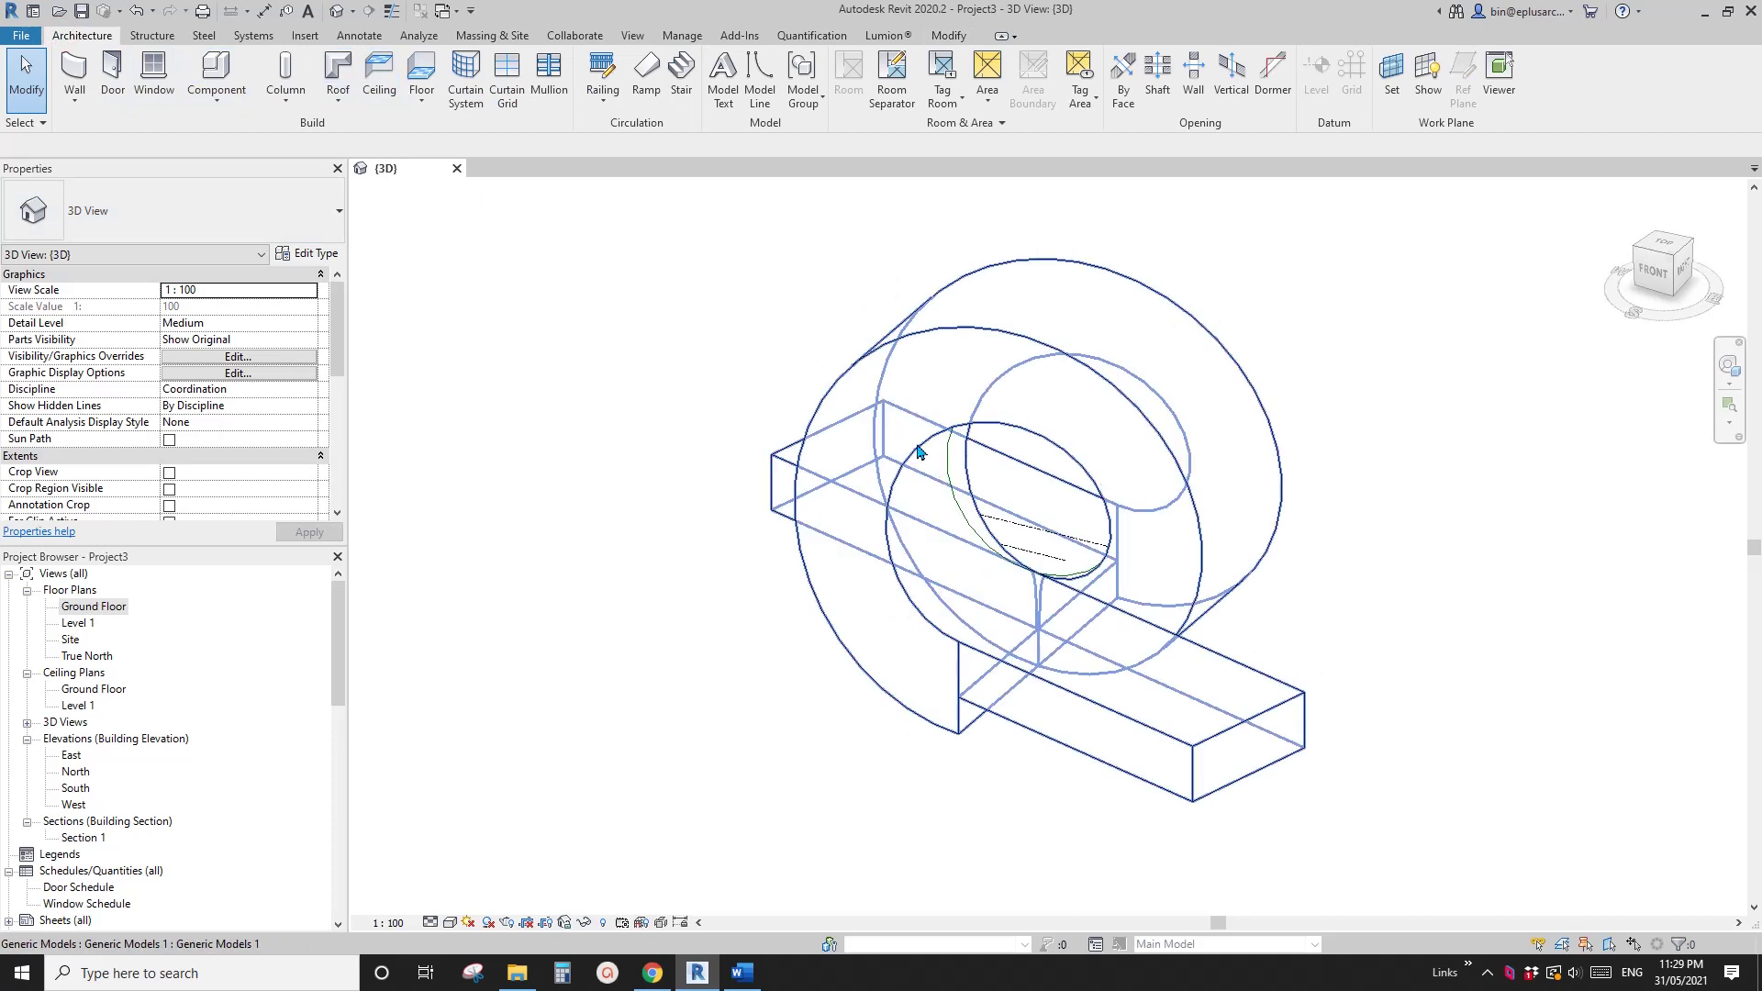
pyautogui.scroll(-1, 904, 422)
pyautogui.keyDown('shift'); pyautogui.moveTo(900, 420); pyautogui.dragTo(824, 422, button='middle'); pyautogui.keyUp('shift')
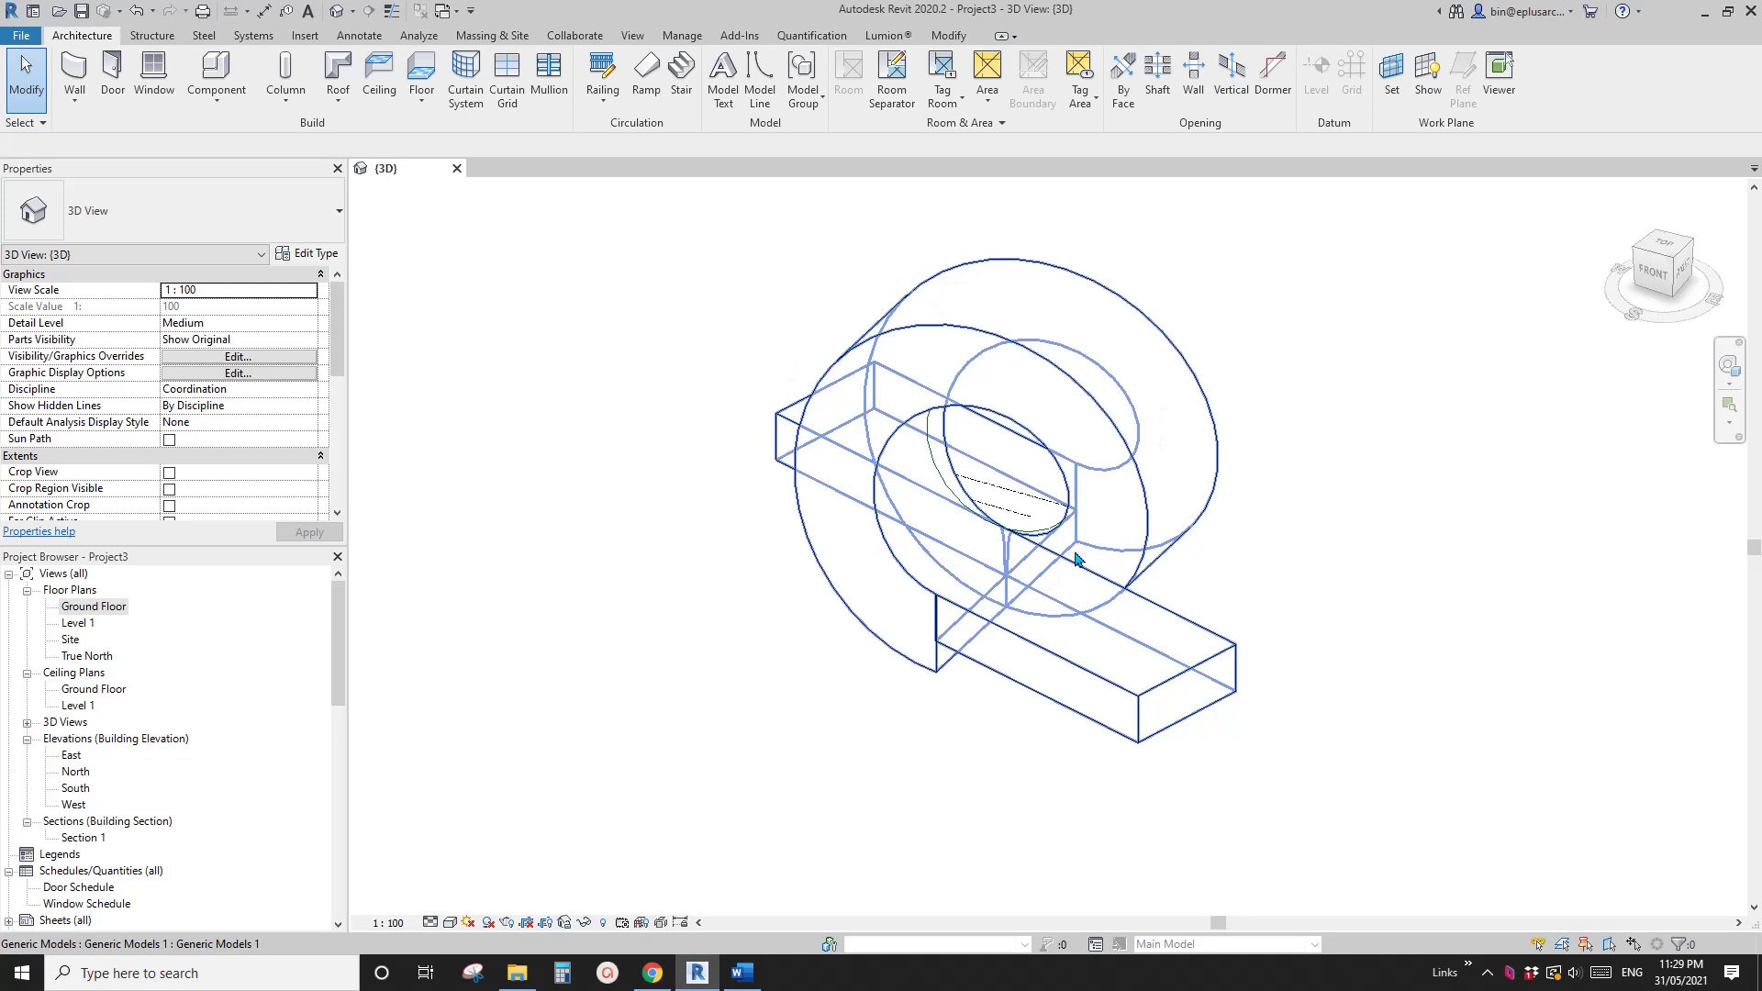
pyautogui.moveTo(860, 524); pyautogui.dragTo(853, 525, button='middle')
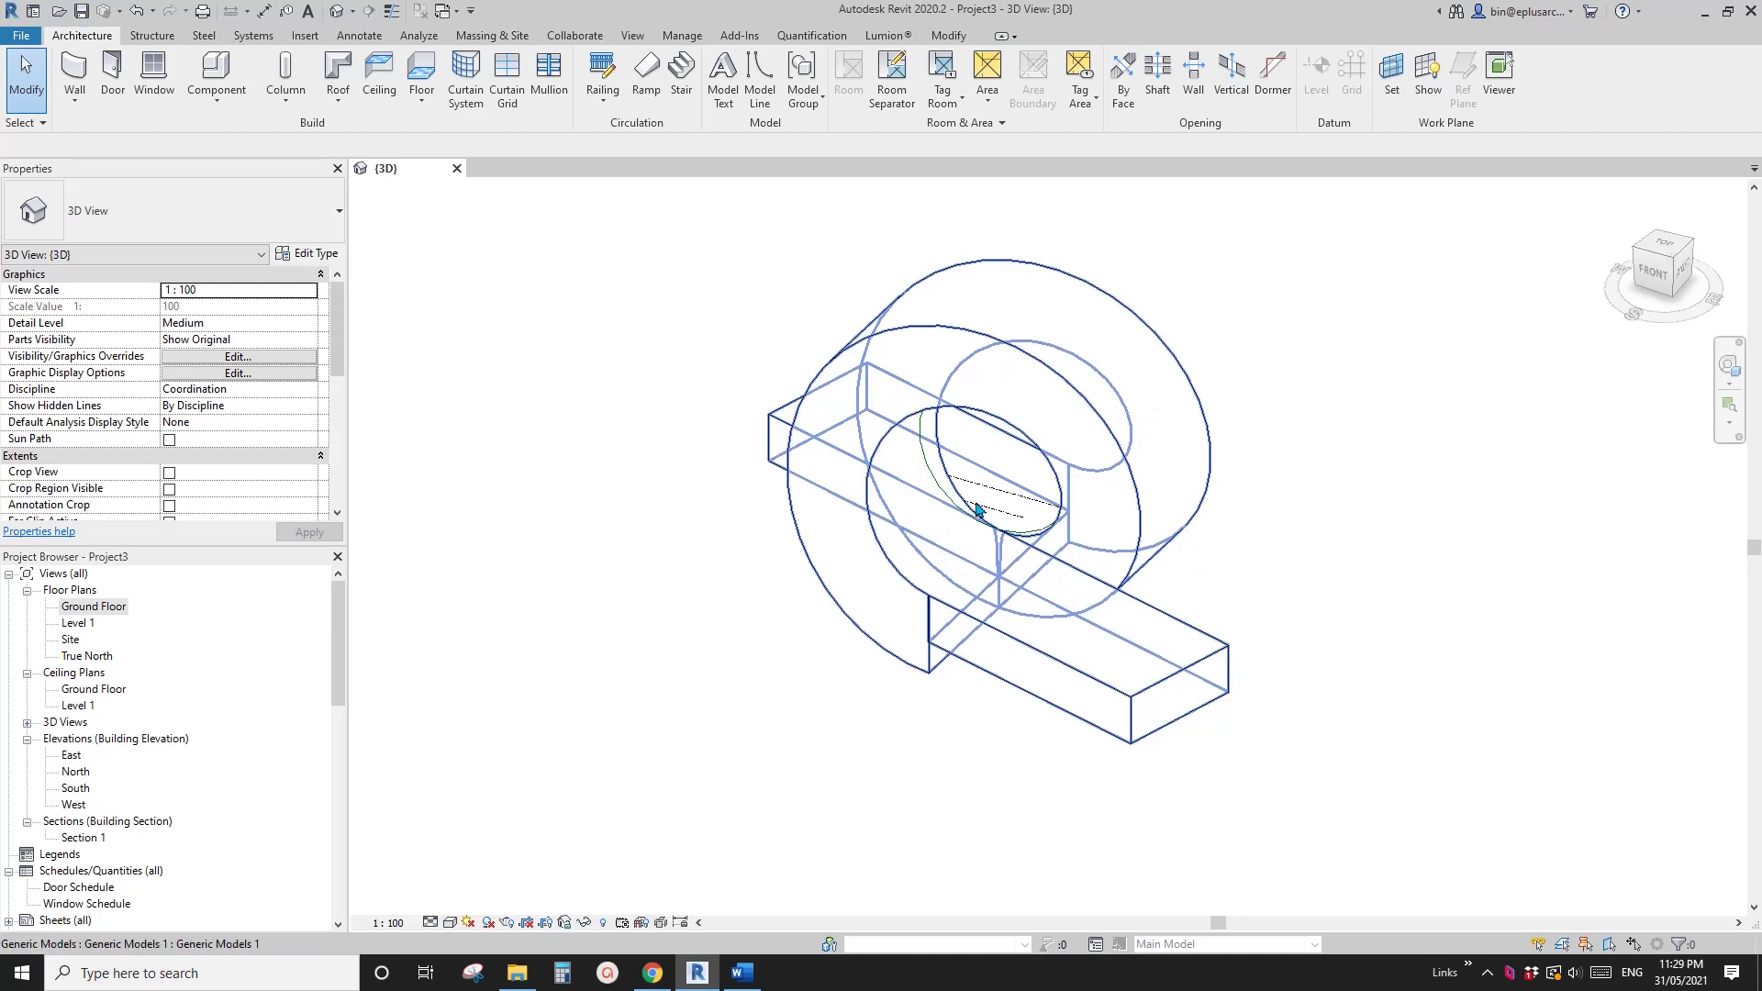
pyautogui.click(74, 92)
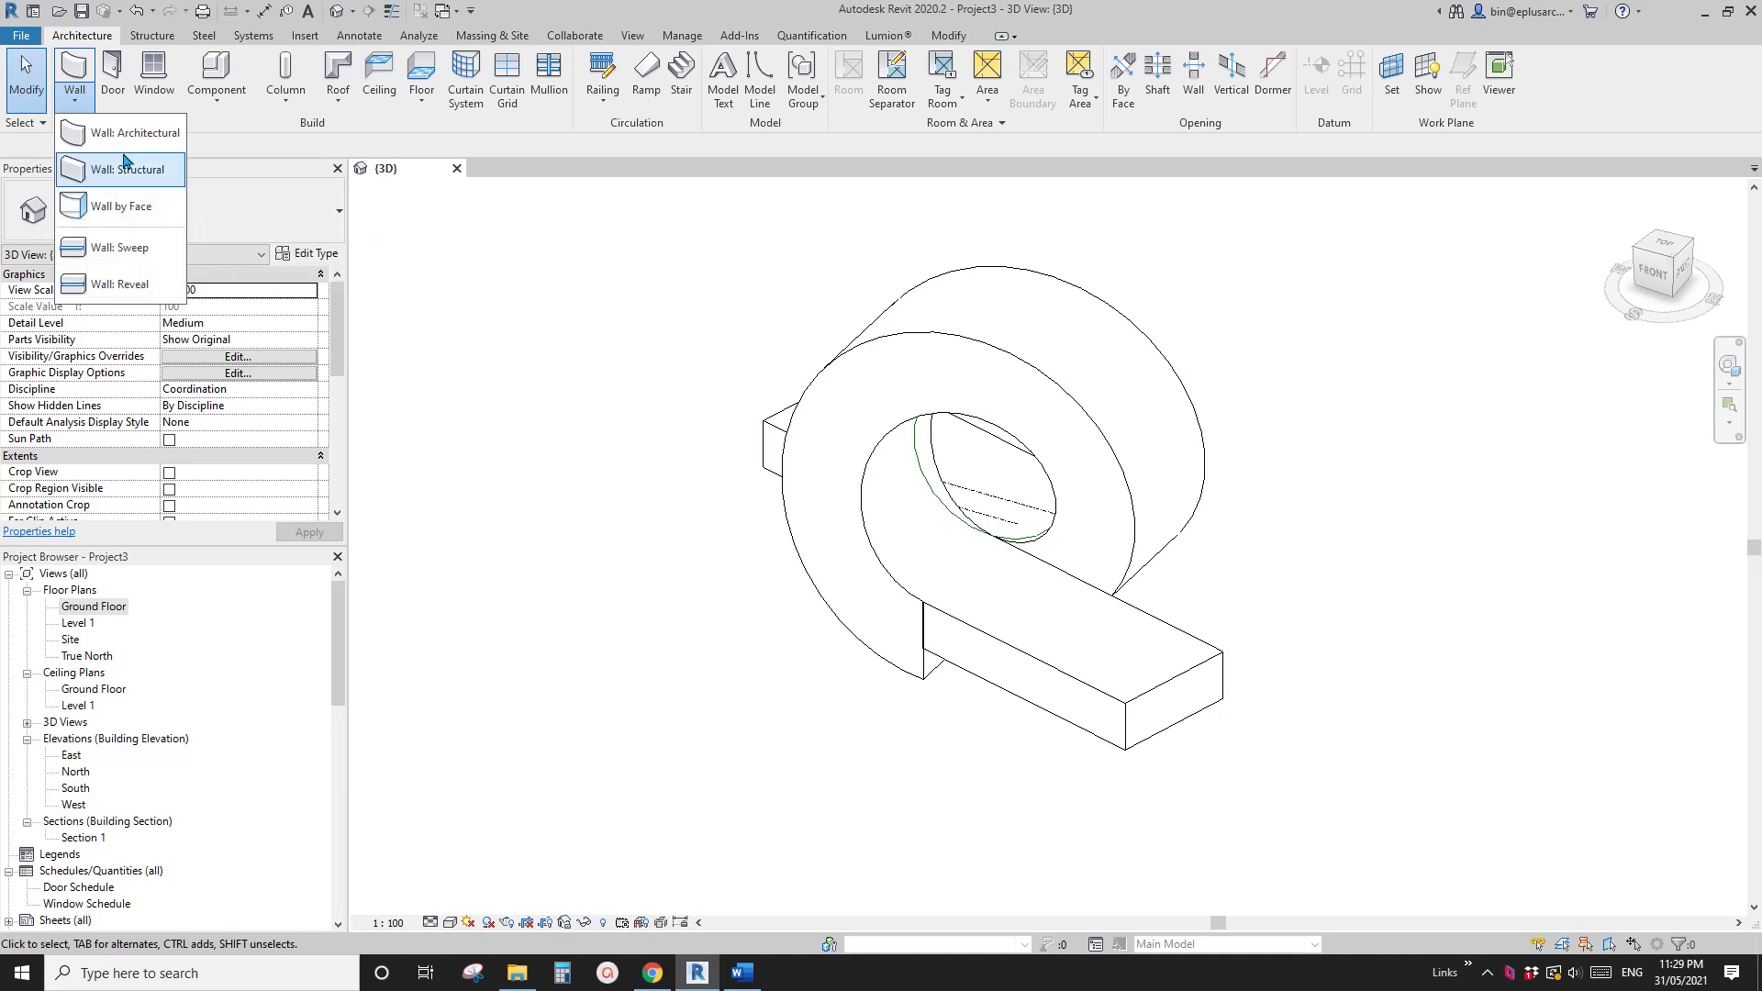
pyautogui.click(212, 209)
pyautogui.click(75, 69)
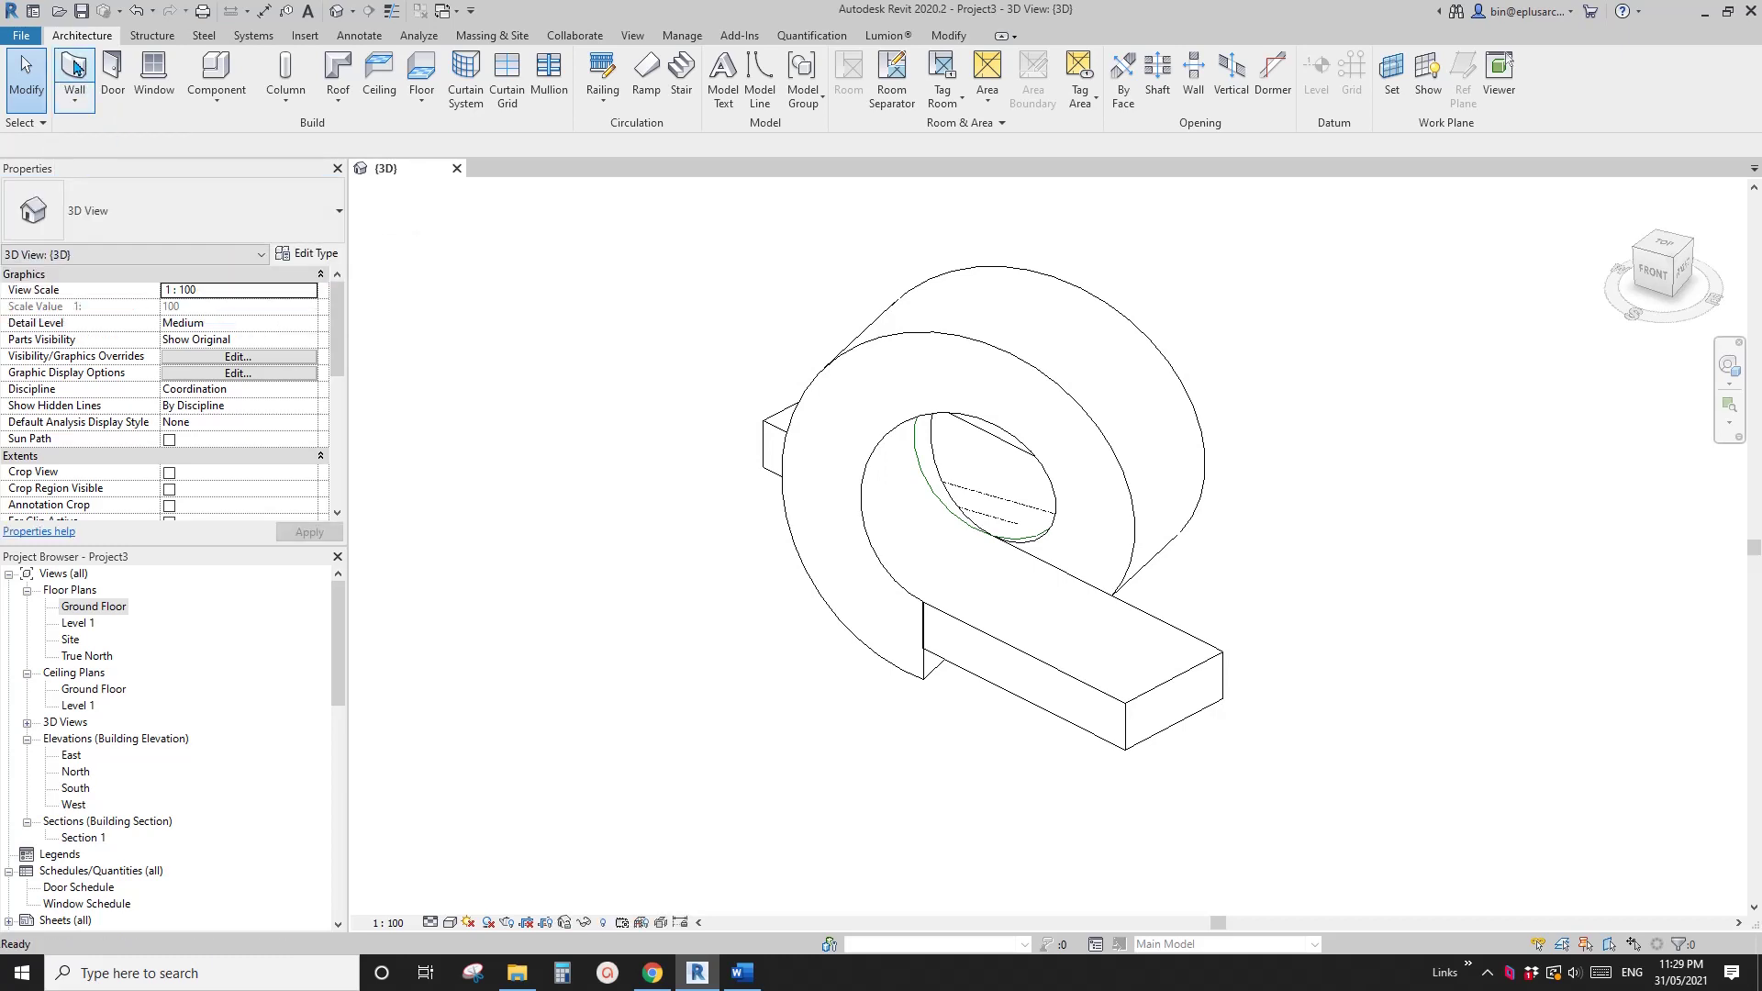
pyautogui.click(74, 69)
pyautogui.click(217, 222)
pyautogui.scroll(-2, 186, 408)
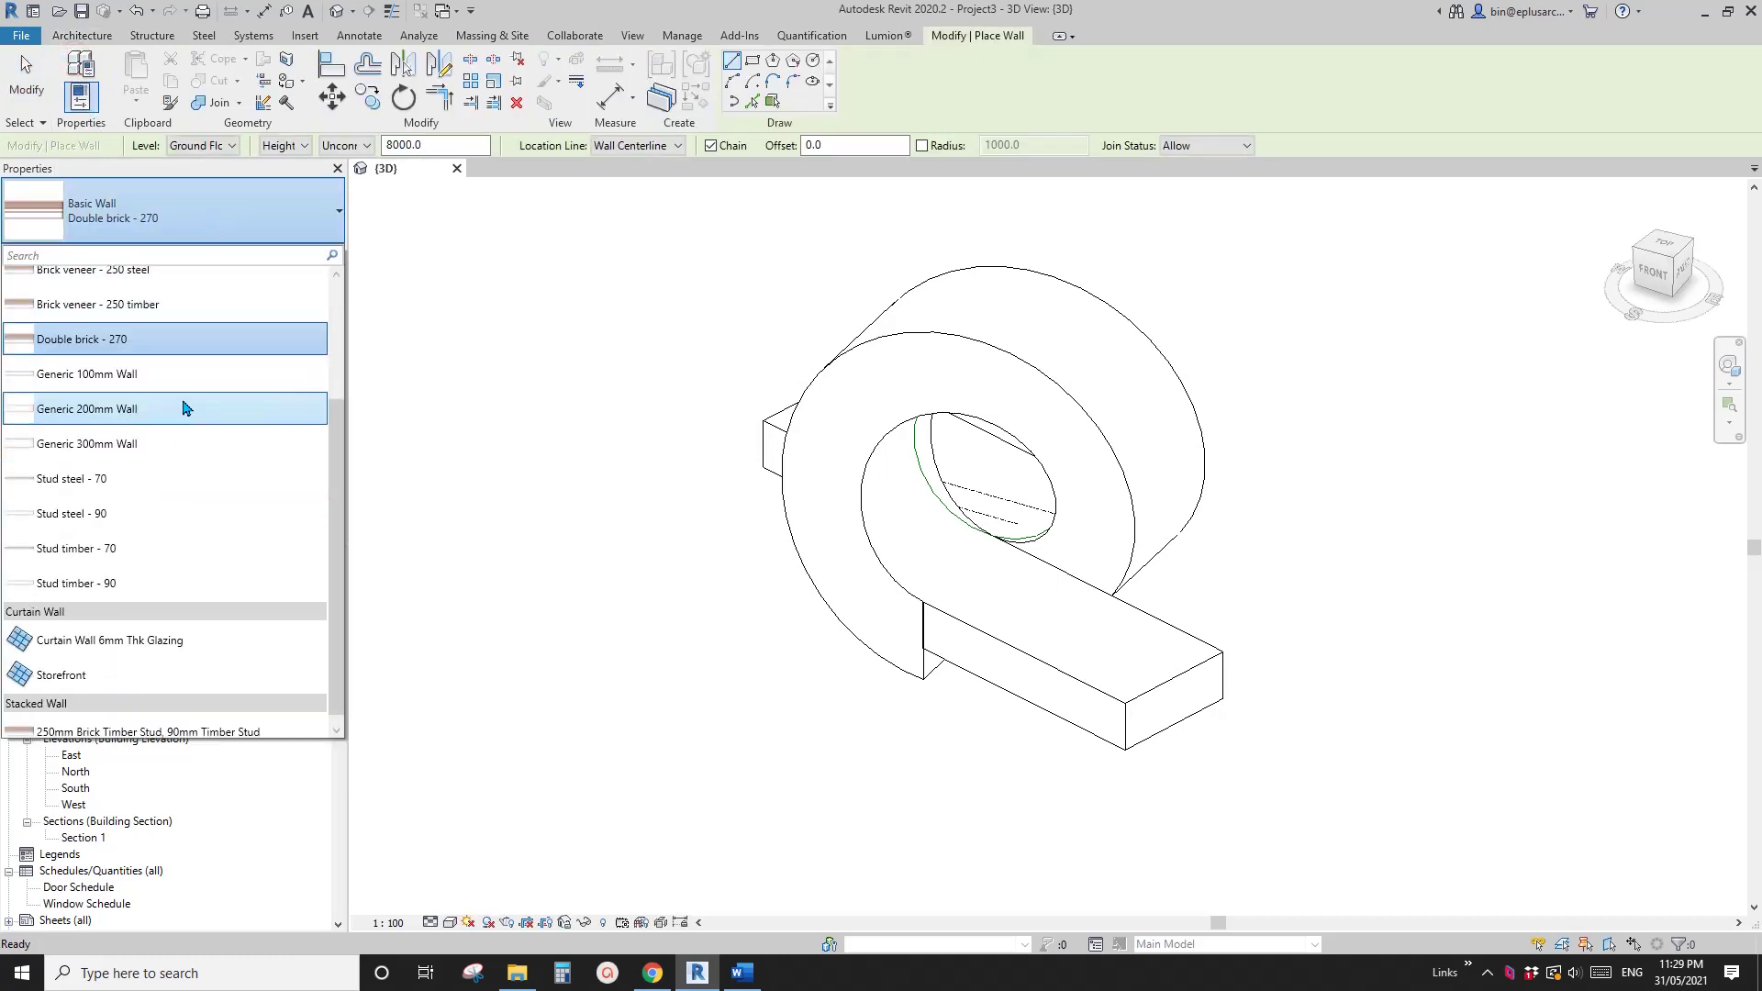
pyautogui.click(93, 447)
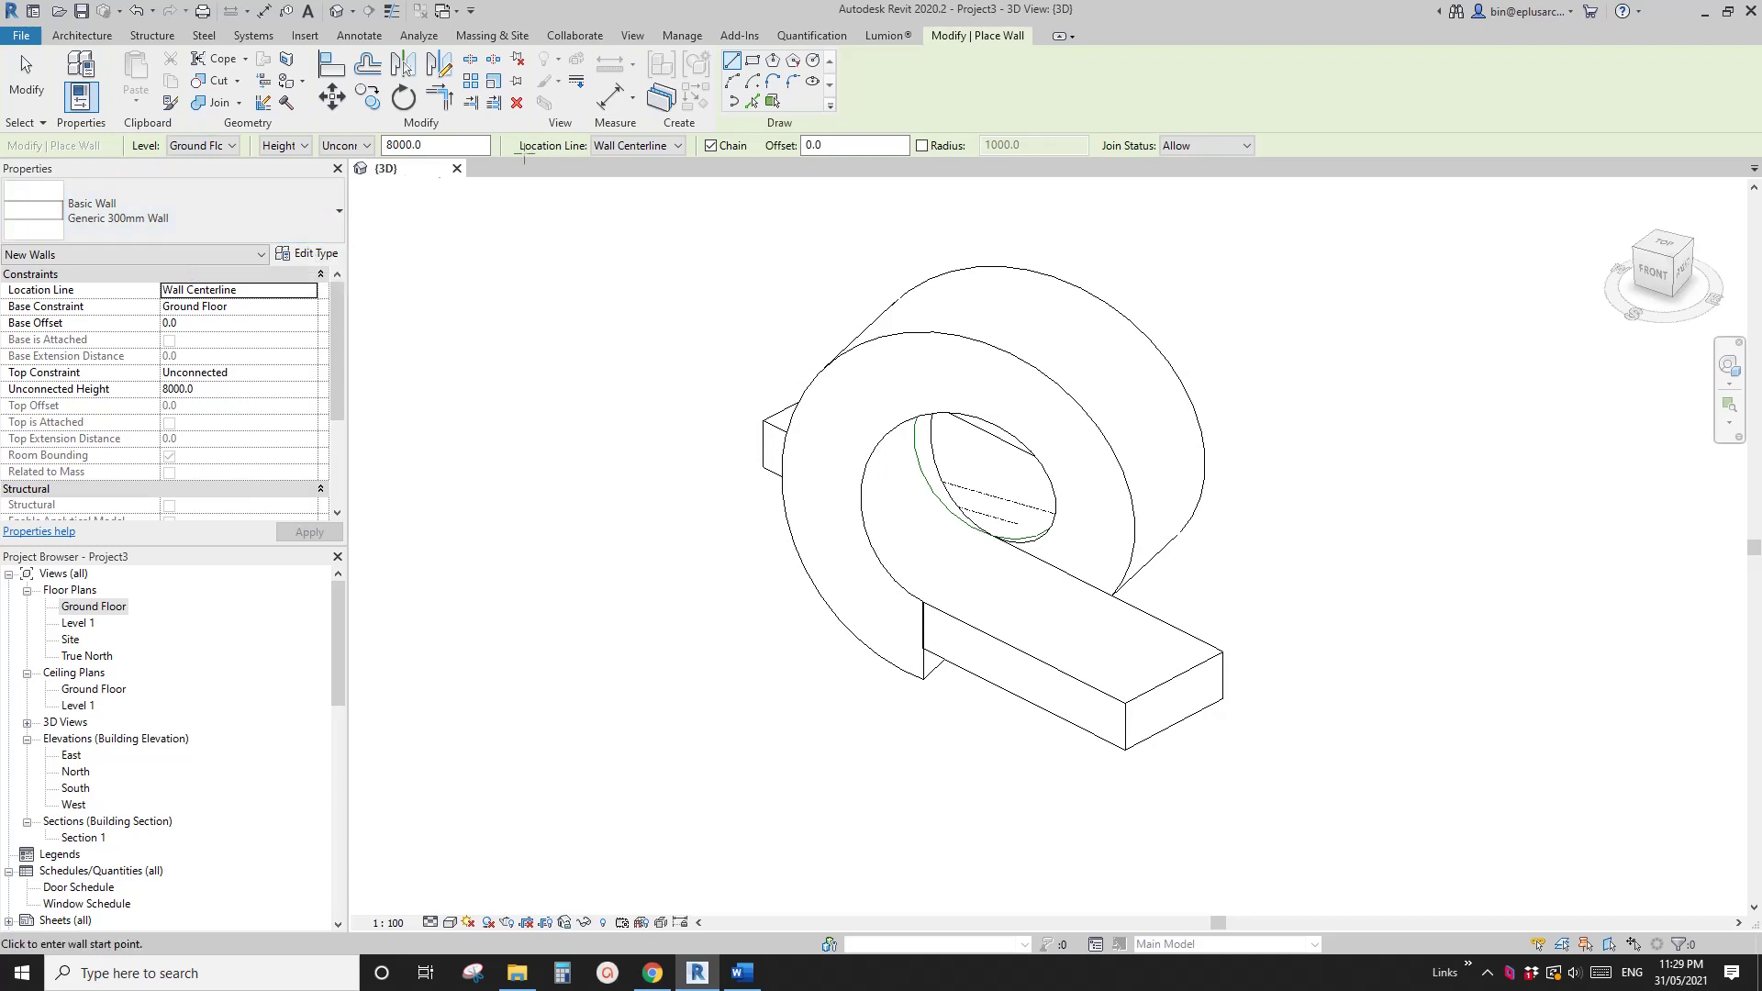
# Step: Place the wall by face on the outer curved surface of one ring half
pyautogui.click(773, 102)
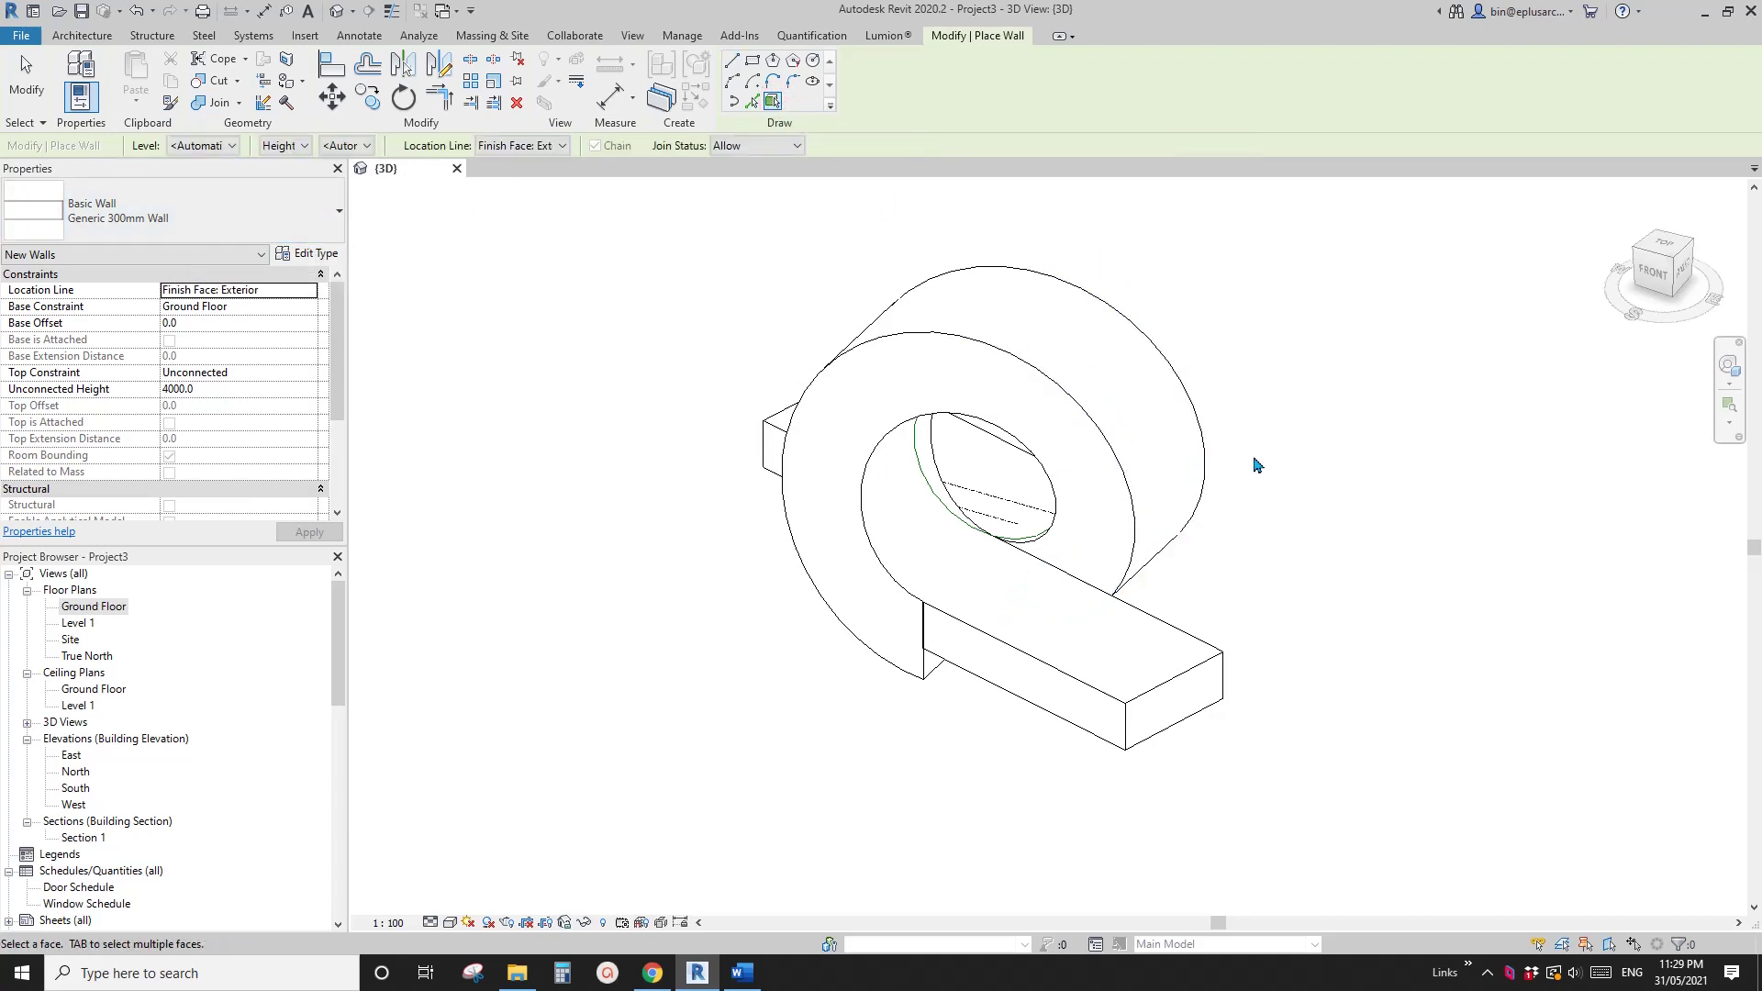
pyautogui.keyDown('shift'); pyautogui.moveTo(1255, 465); pyautogui.dragTo(1219, 558, button='middle'); pyautogui.keyUp('shift')
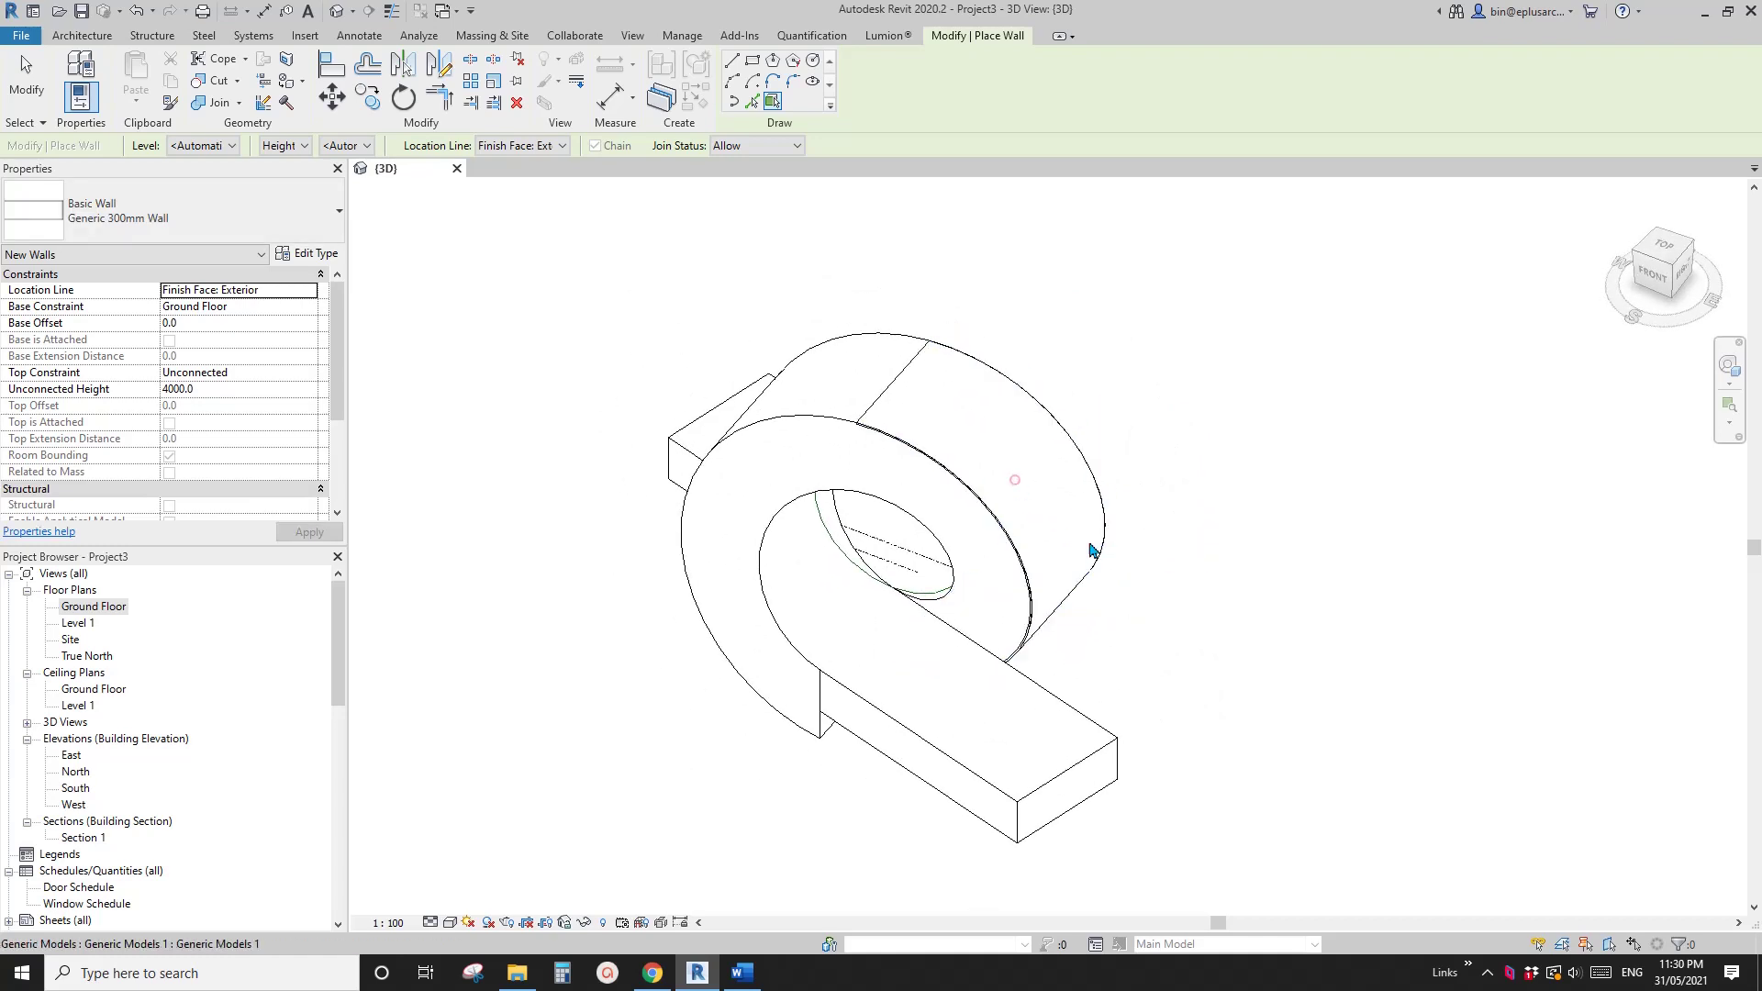
pyautogui.scroll(5, 935, 510)
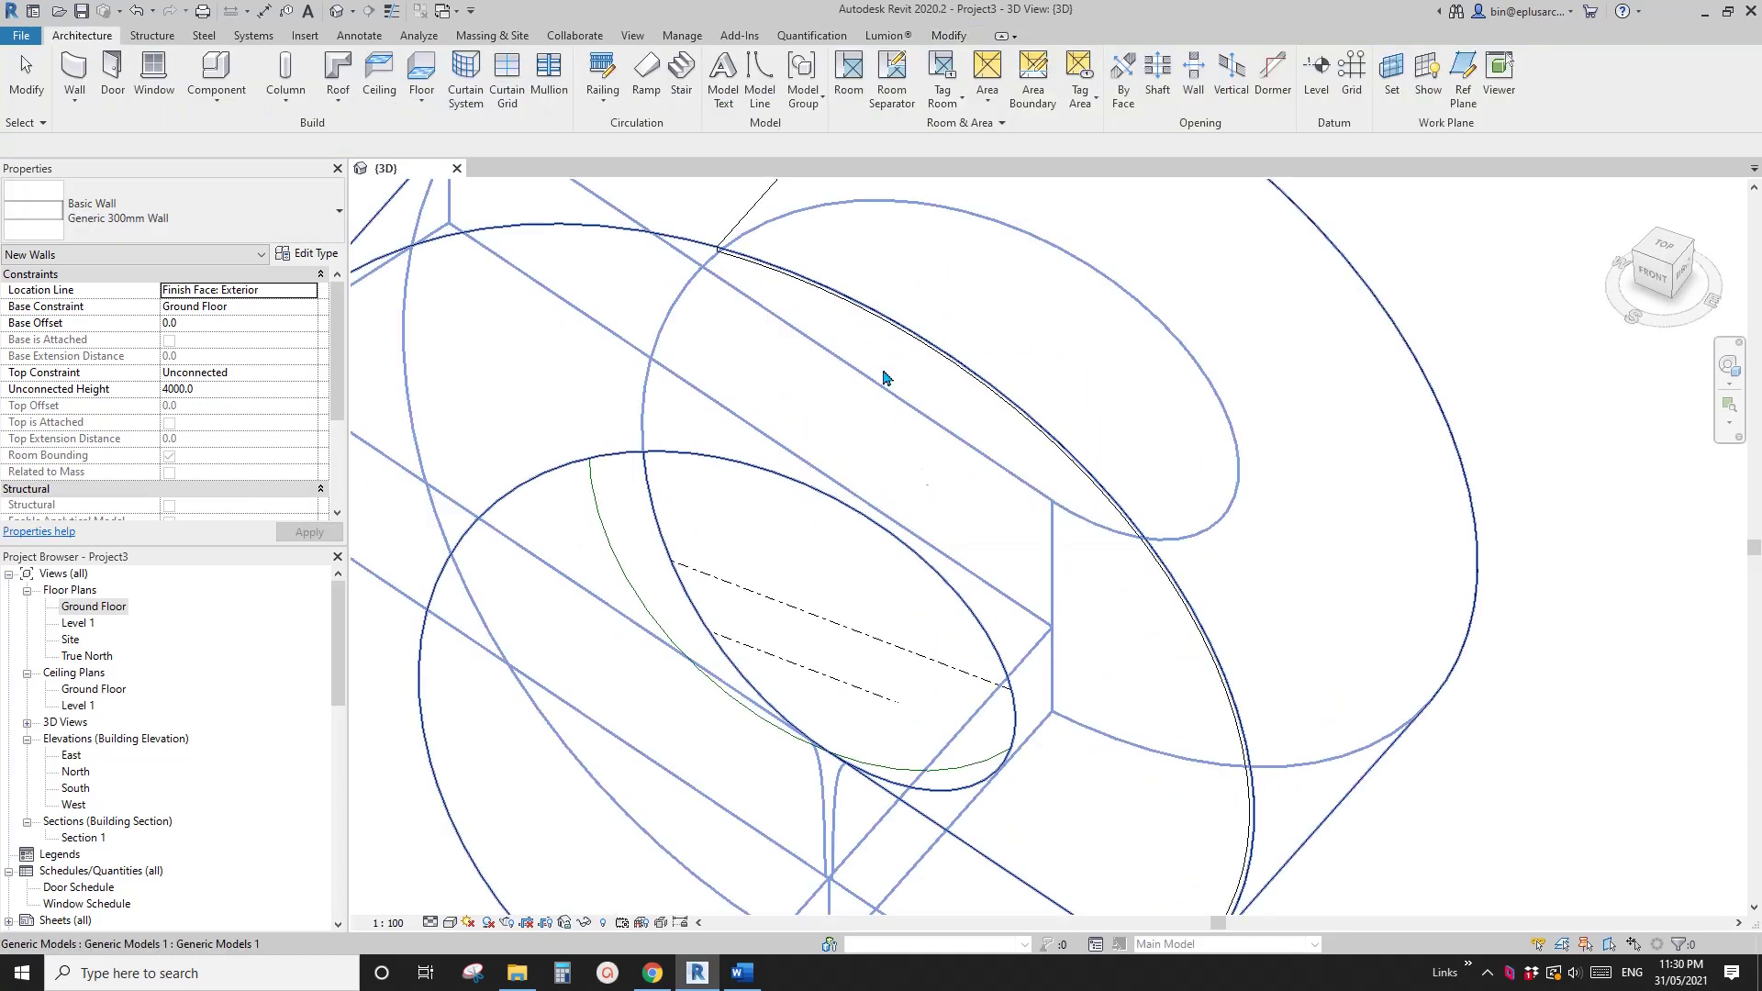
# Step: Select the new ring wall and set its type's structure layer thickness to 600
pyautogui.click(917, 323)
pyautogui.scroll(-3, 916, 323)
pyautogui.scroll(-5, 917, 324)
pyautogui.keyDown('shift'); pyautogui.moveTo(889, 370); pyautogui.dragTo(1071, 323, button='middle'); pyautogui.keyUp('shift')
pyautogui.click(309, 254)
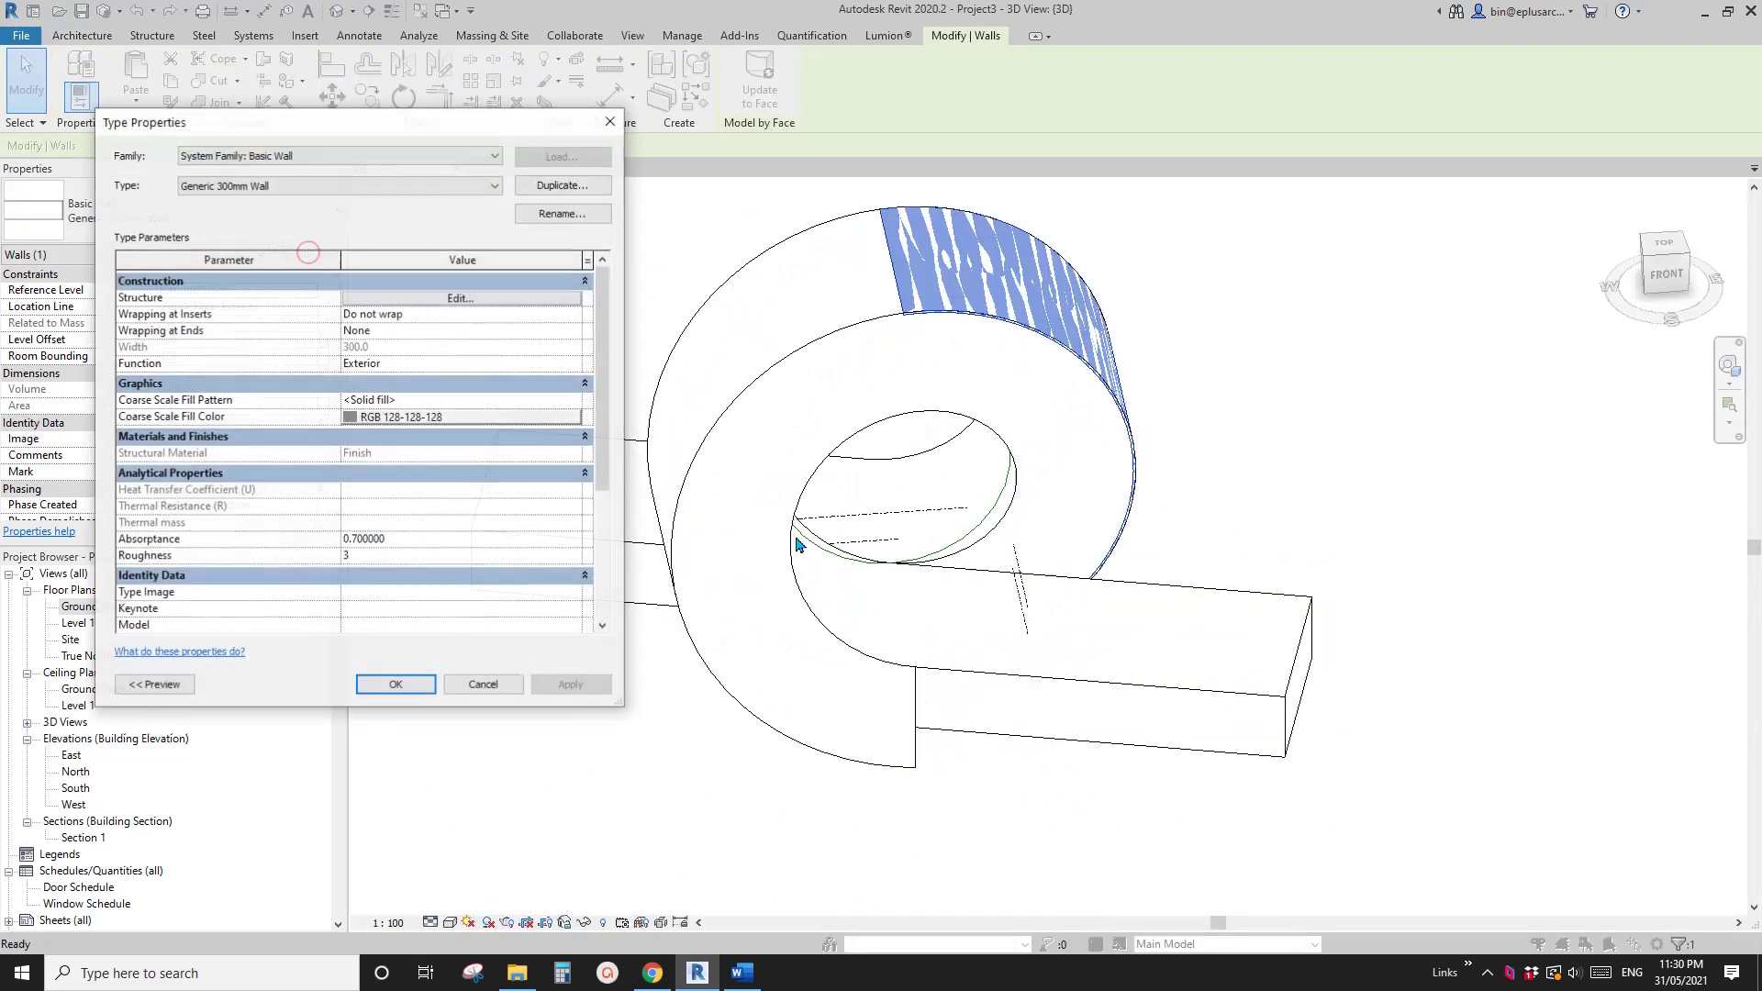
pyautogui.click(453, 300)
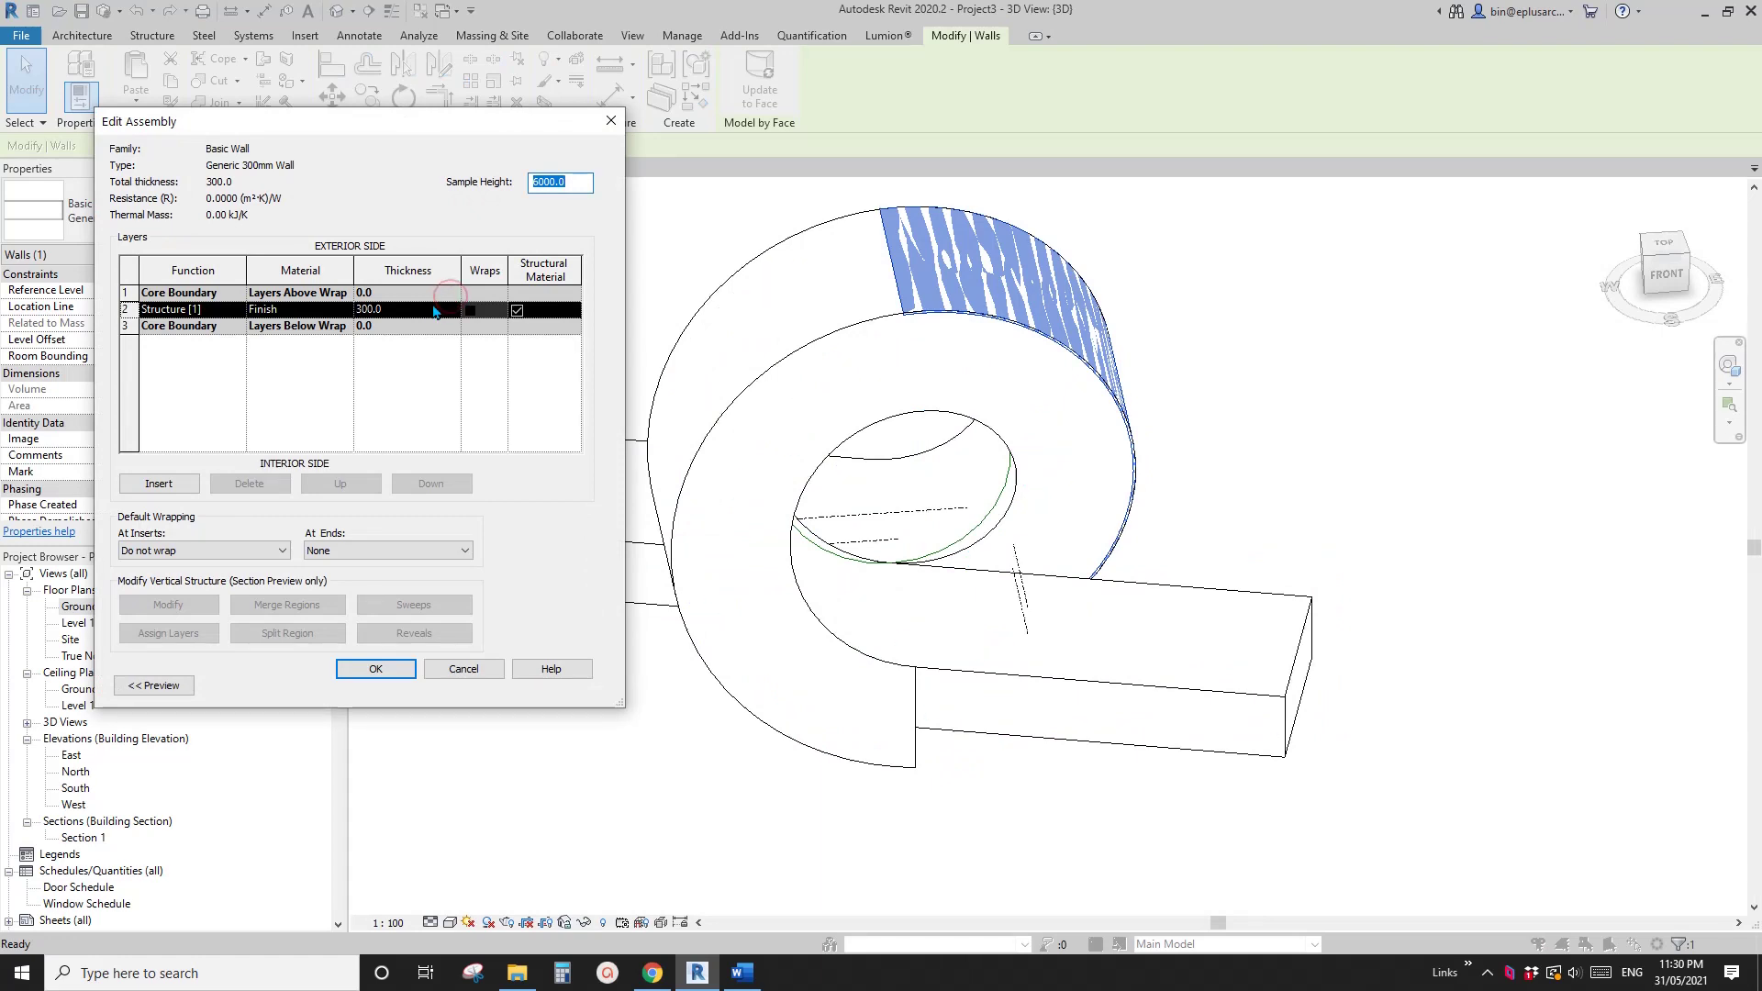
pyautogui.click(423, 310)
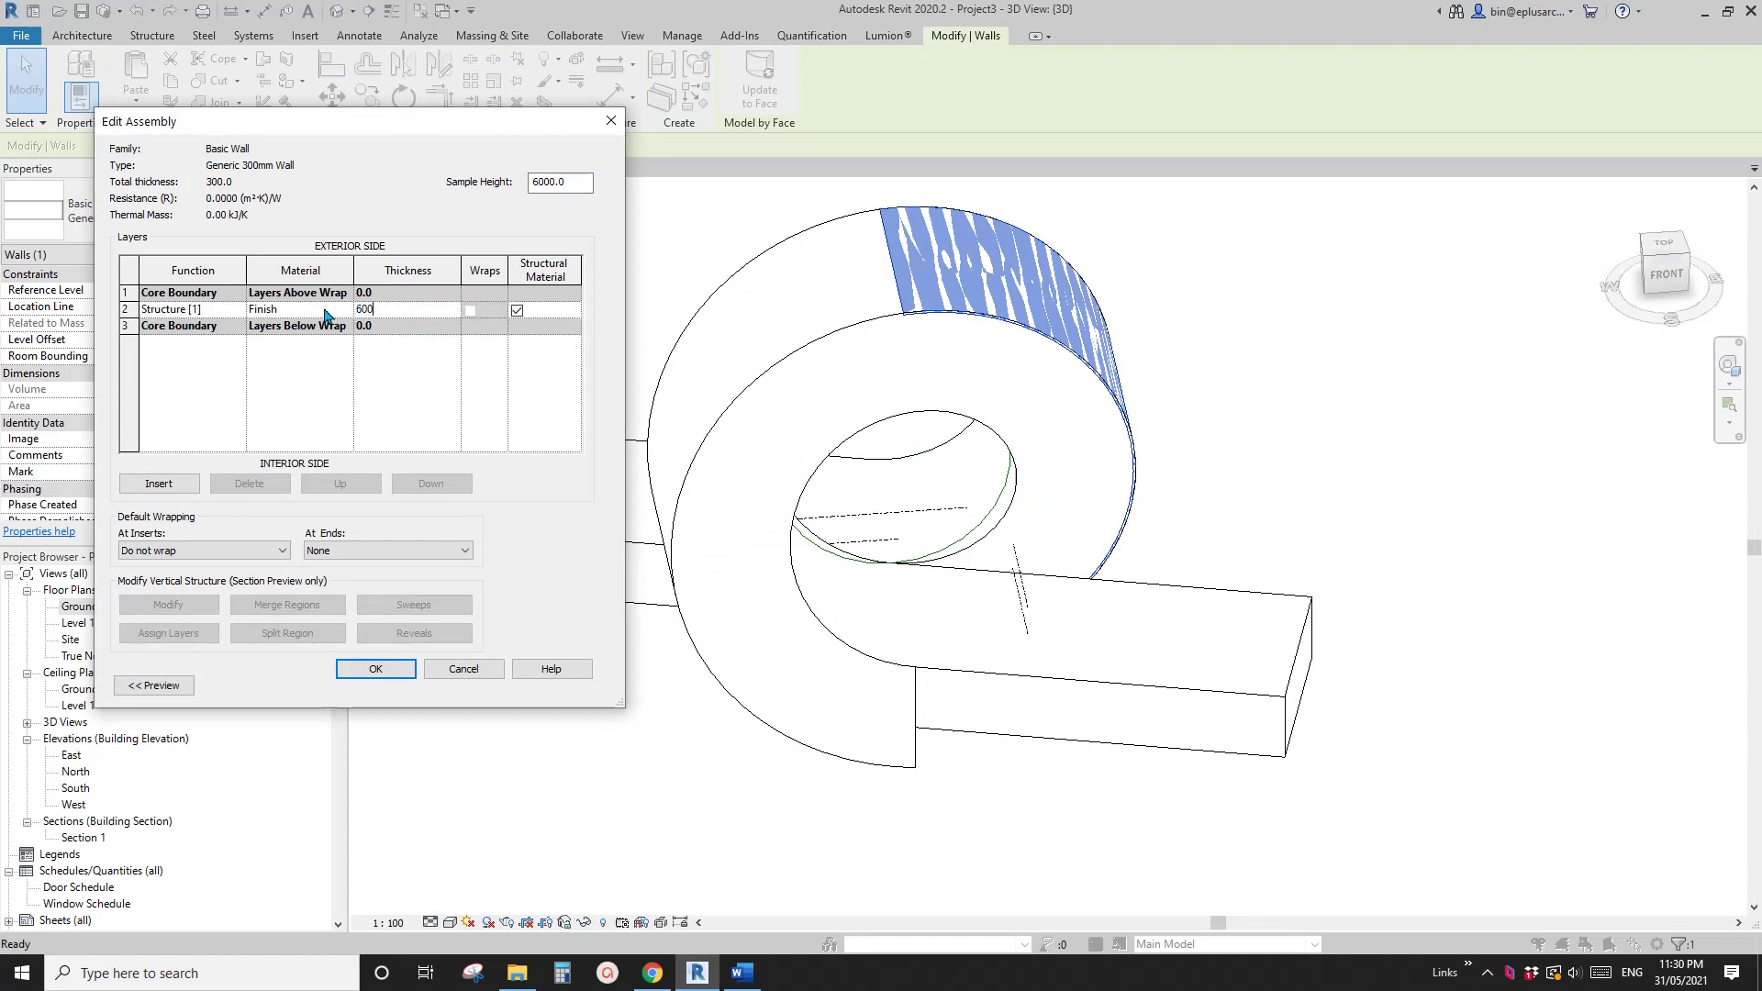
pyautogui.click(404, 676)
pyautogui.click(397, 685)
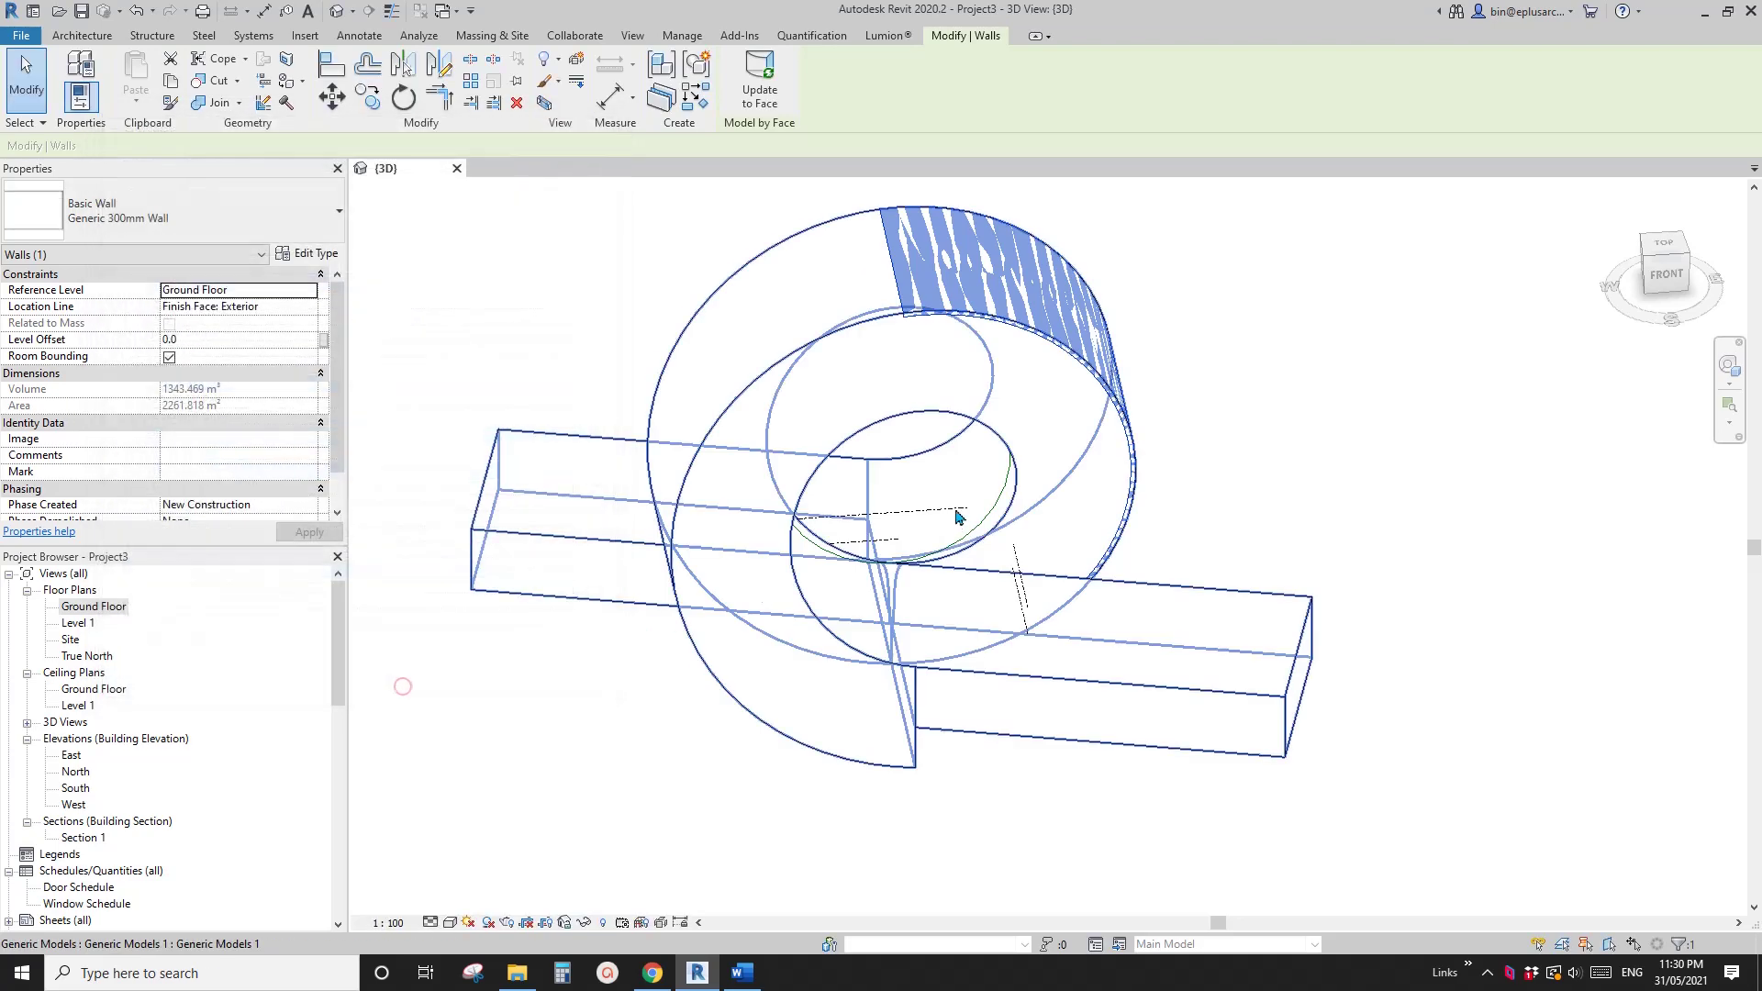
# Step: Apply the same wall type to the outer curved surface of the other ring half
pyautogui.keyDown('shift'); pyautogui.moveTo(951, 511); pyautogui.dragTo(929, 366, button='middle'); pyautogui.keyUp('shift')
pyautogui.keyDown('shift'); pyautogui.moveTo(898, 283); pyautogui.dragTo(787, 300, button='middle'); pyautogui.keyUp('shift')
pyautogui.press('w')
pyautogui.press('a')
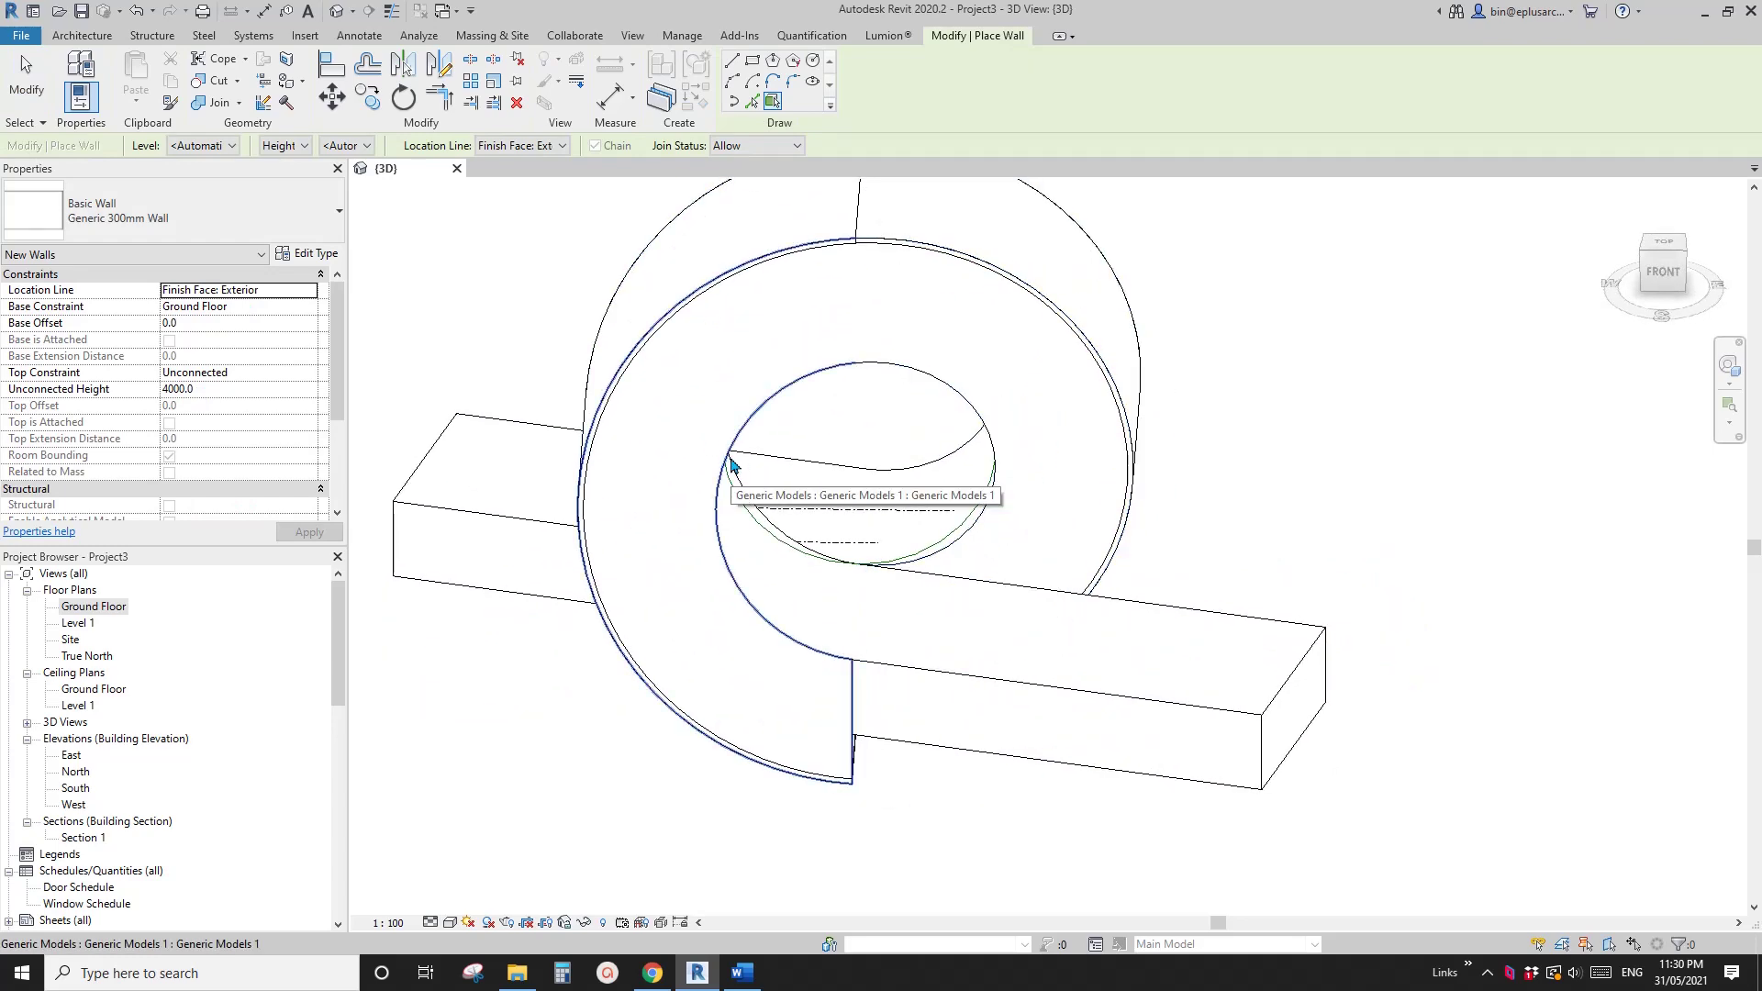
pyautogui.press('Escape')
# Step: Check the ring from another angle in wireframe display and return to hidden line
pyautogui.moveTo(896, 546)
pyautogui.keyDown('shift'); pyautogui.mouseDown(button='middle')
pyautogui.moveTo(879, 569)
pyautogui.moveTo(893, 401)
pyautogui.moveTo(846, 372)
pyautogui.mouseUp(button='middle'); pyautogui.keyUp('shift')
pyautogui.press('w')
pyautogui.press('f')
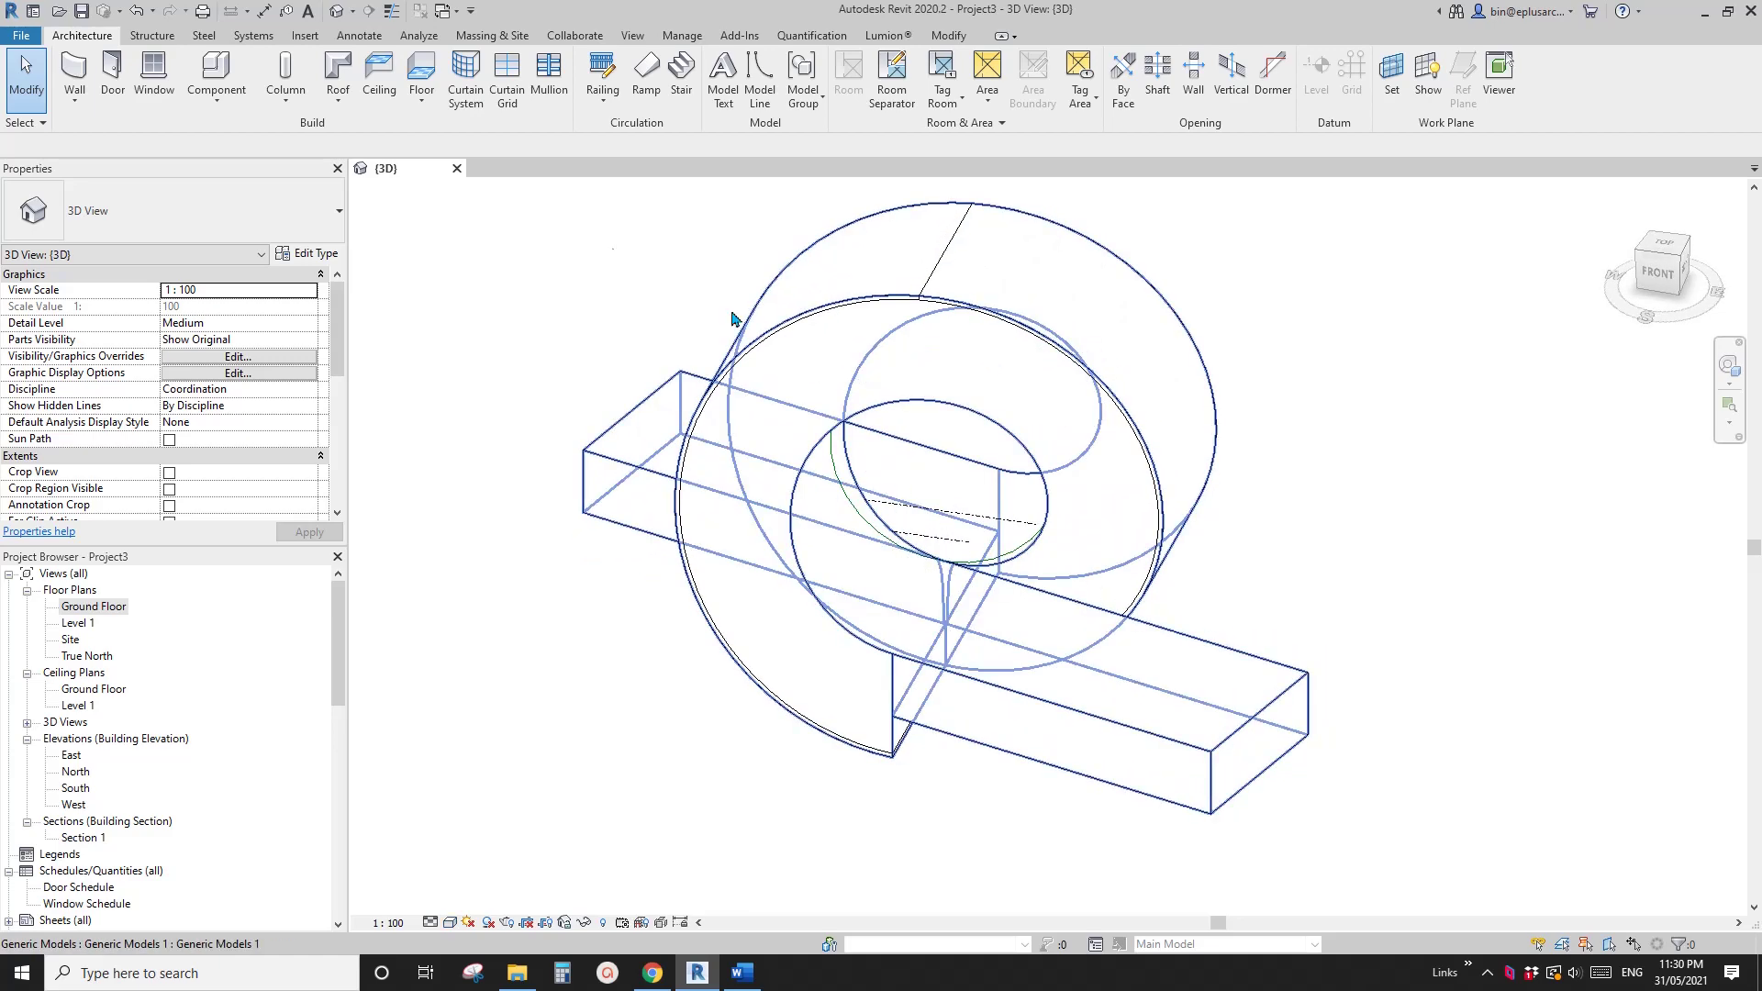
pyautogui.press('h')
pyautogui.press('l')
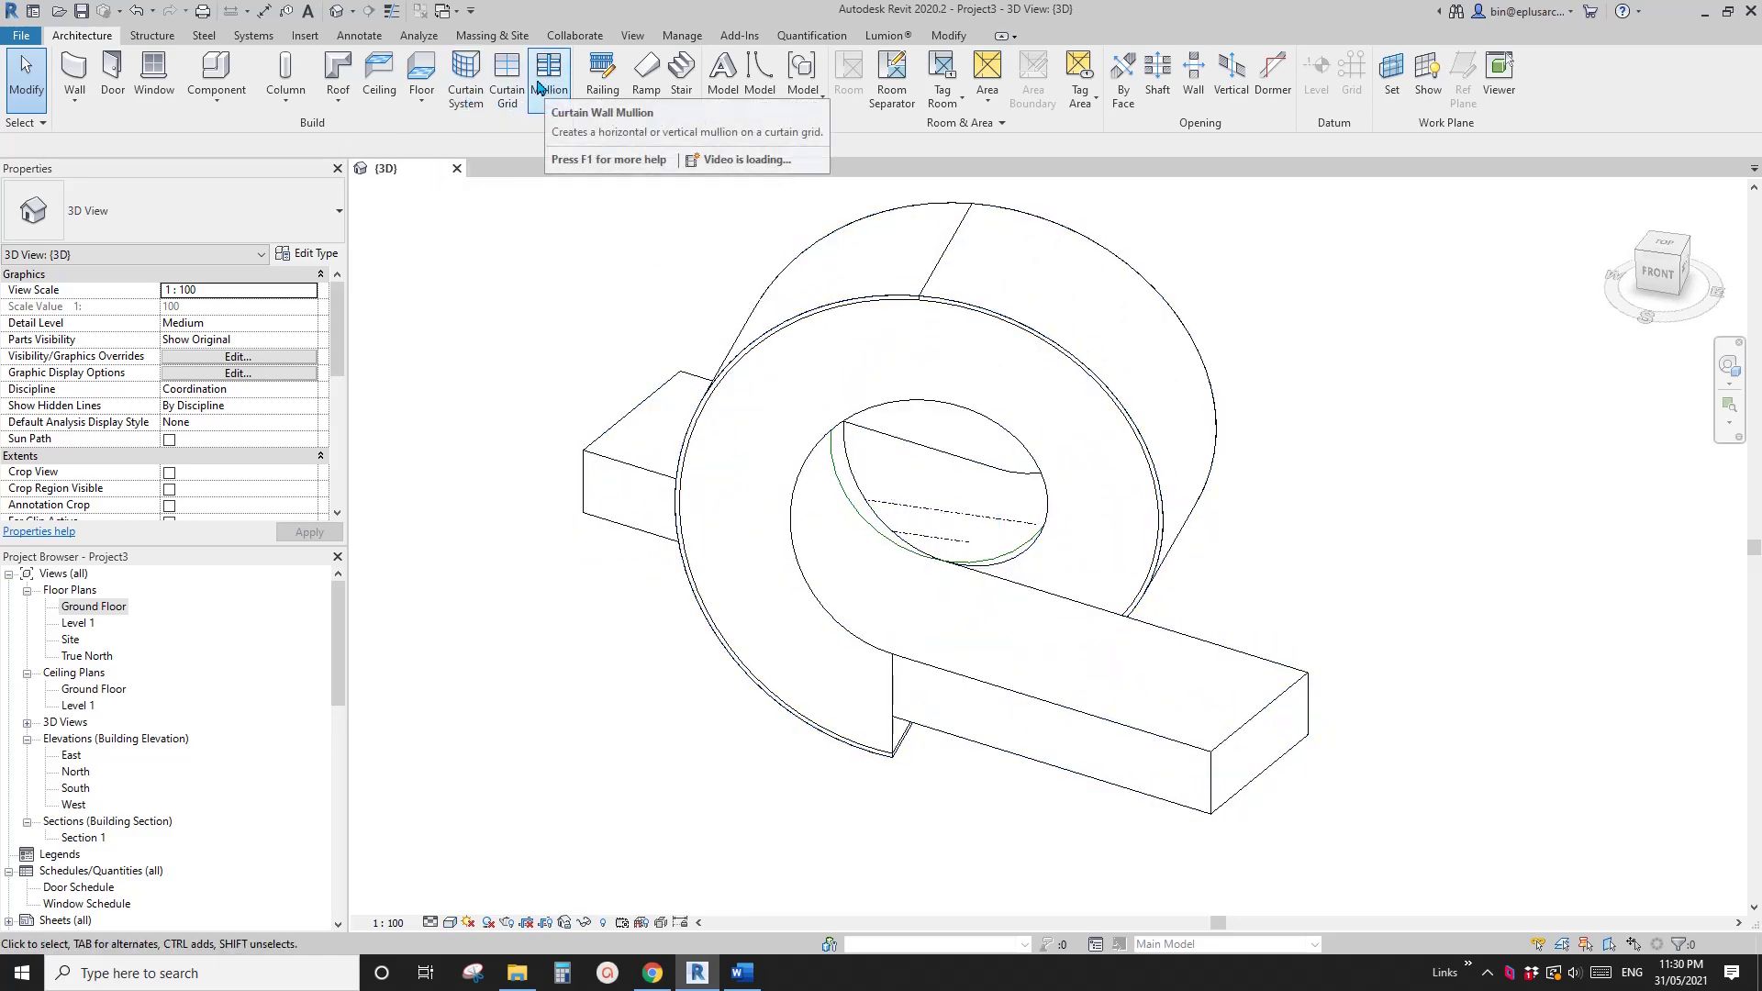
# Step: Try to apply a Storefront curtain wall to the ring's flat front face
pyautogui.click(74, 98)
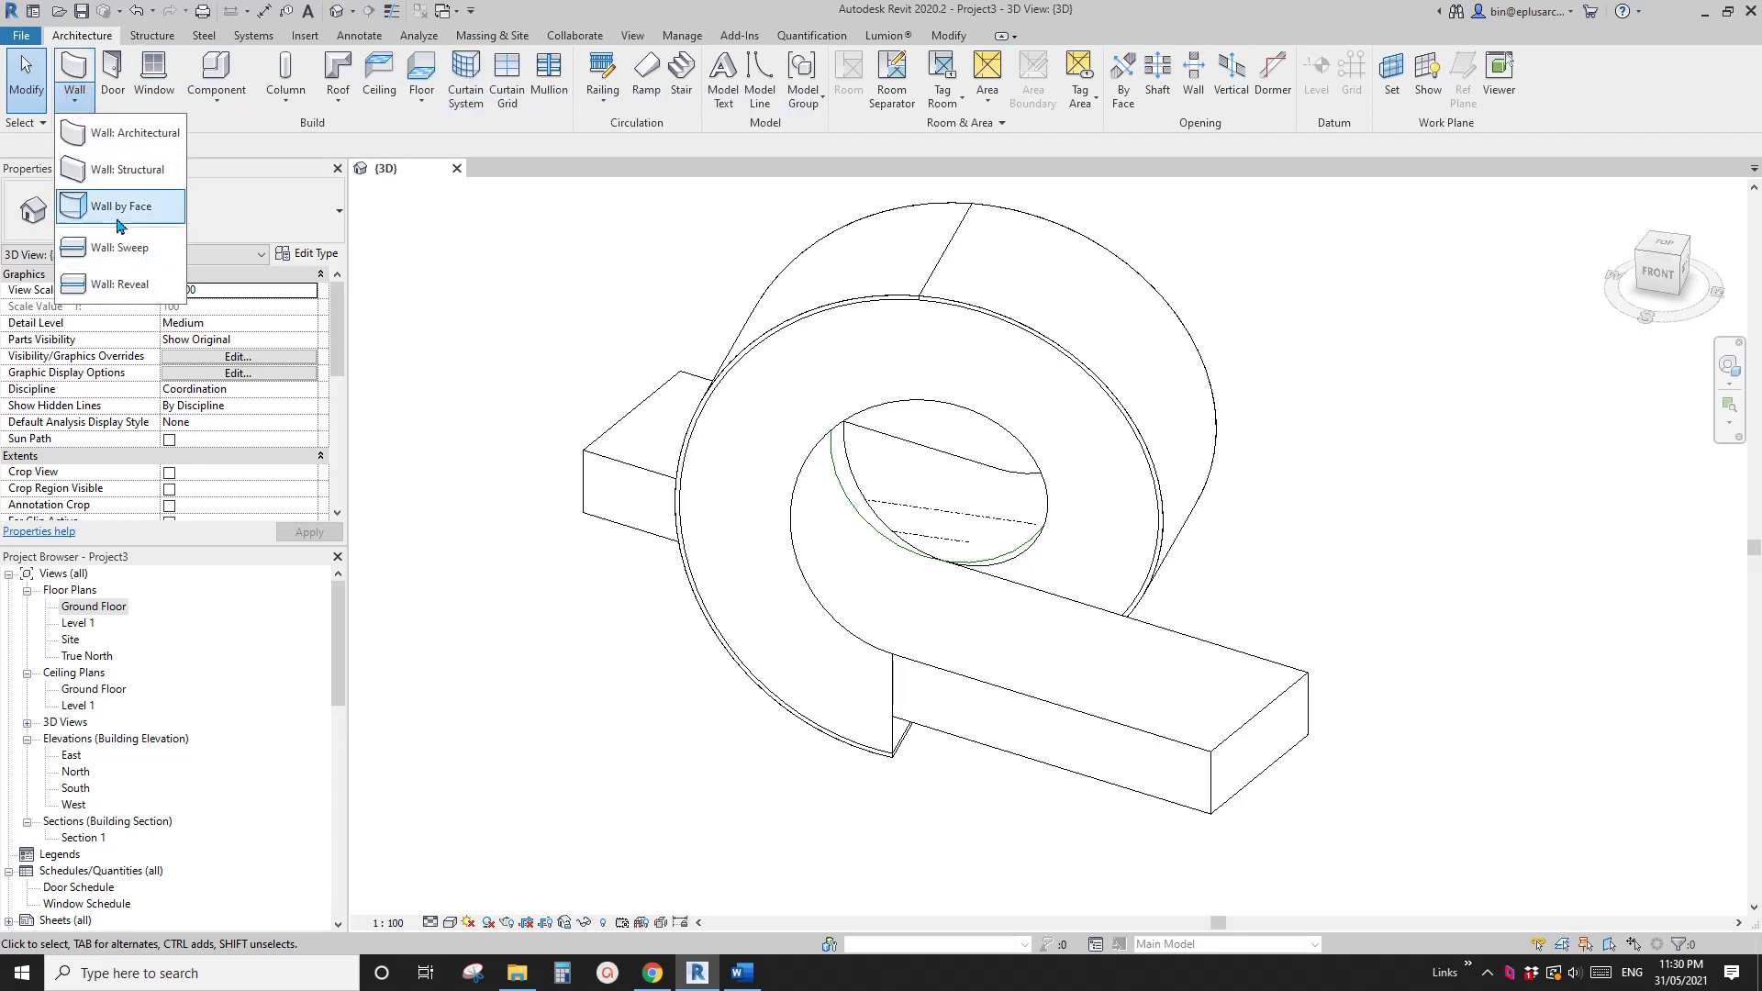
pyautogui.click(119, 133)
pyautogui.click(186, 209)
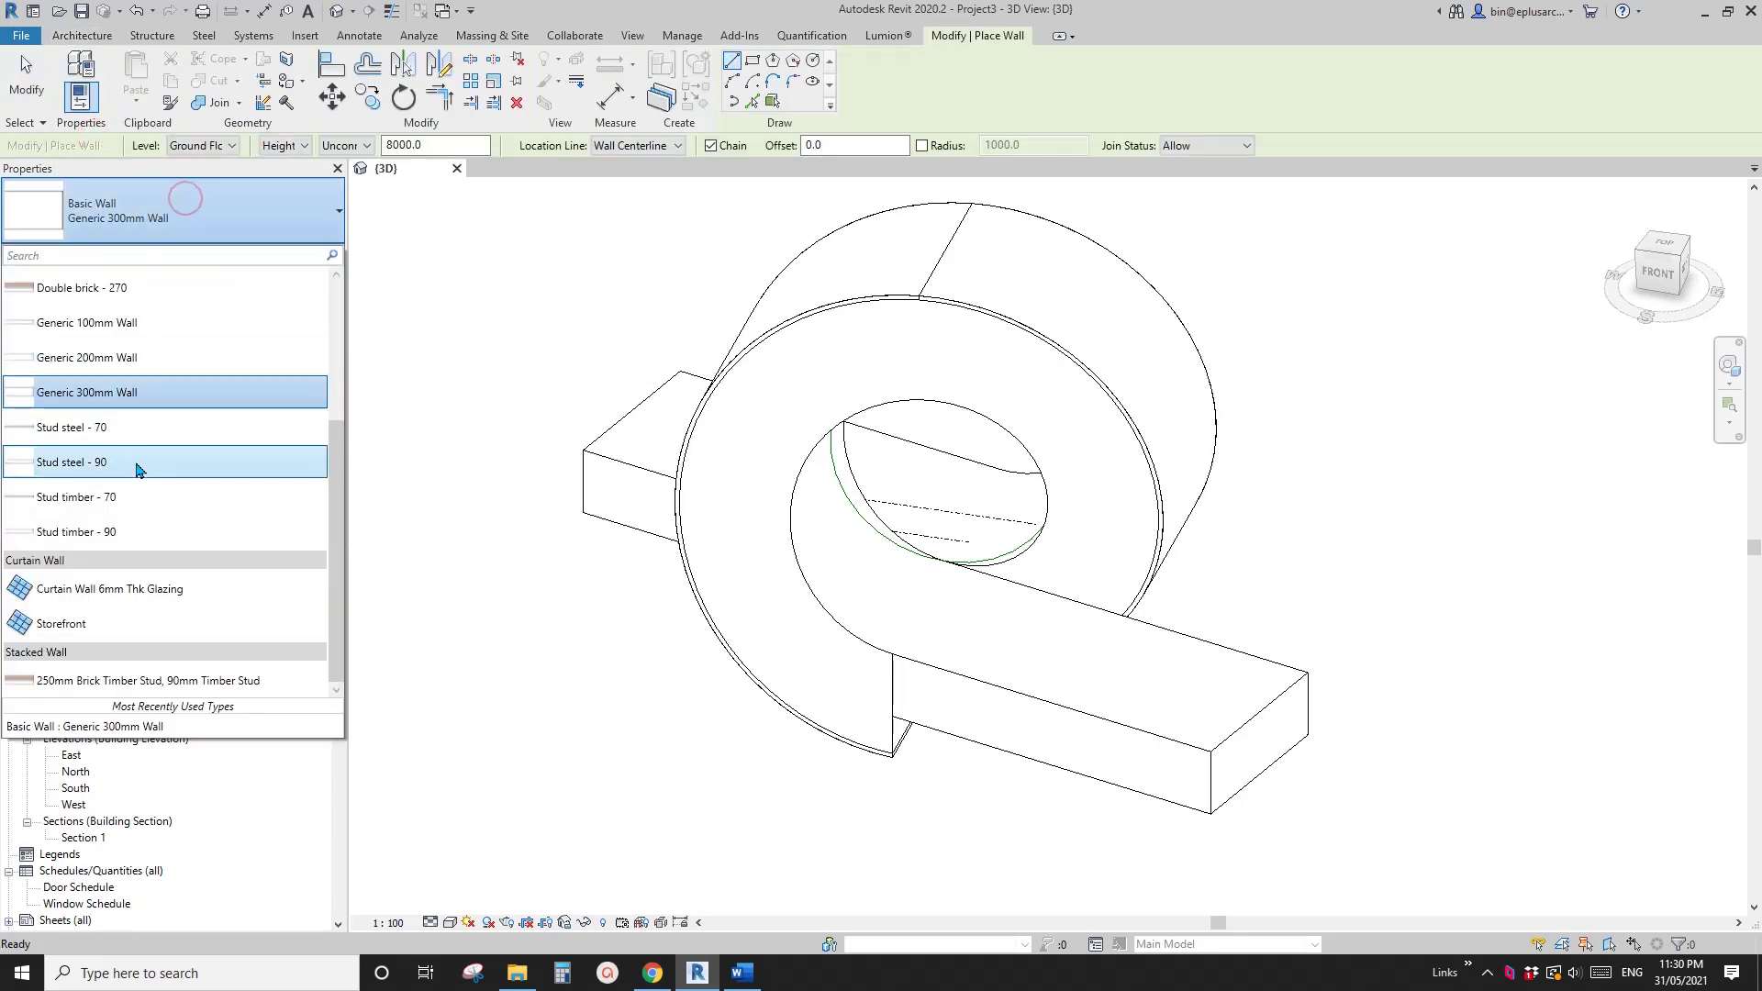
pyautogui.click(95, 626)
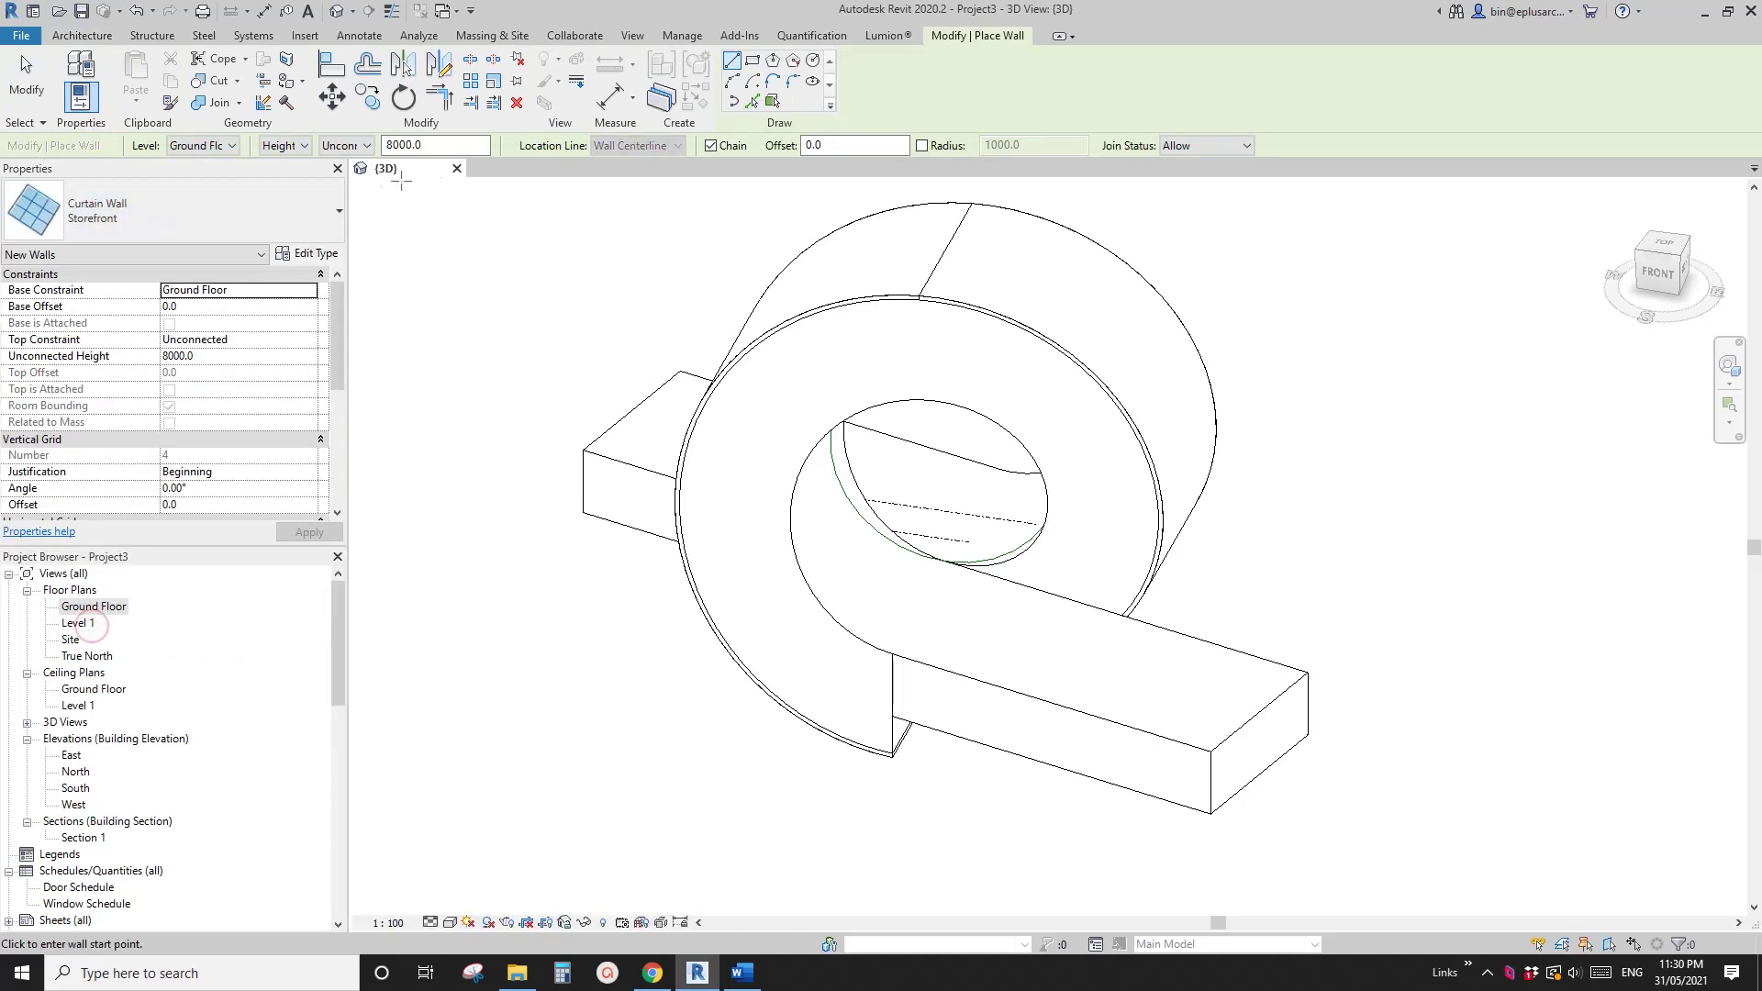
pyautogui.click(759, 103)
pyautogui.click(1027, 393)
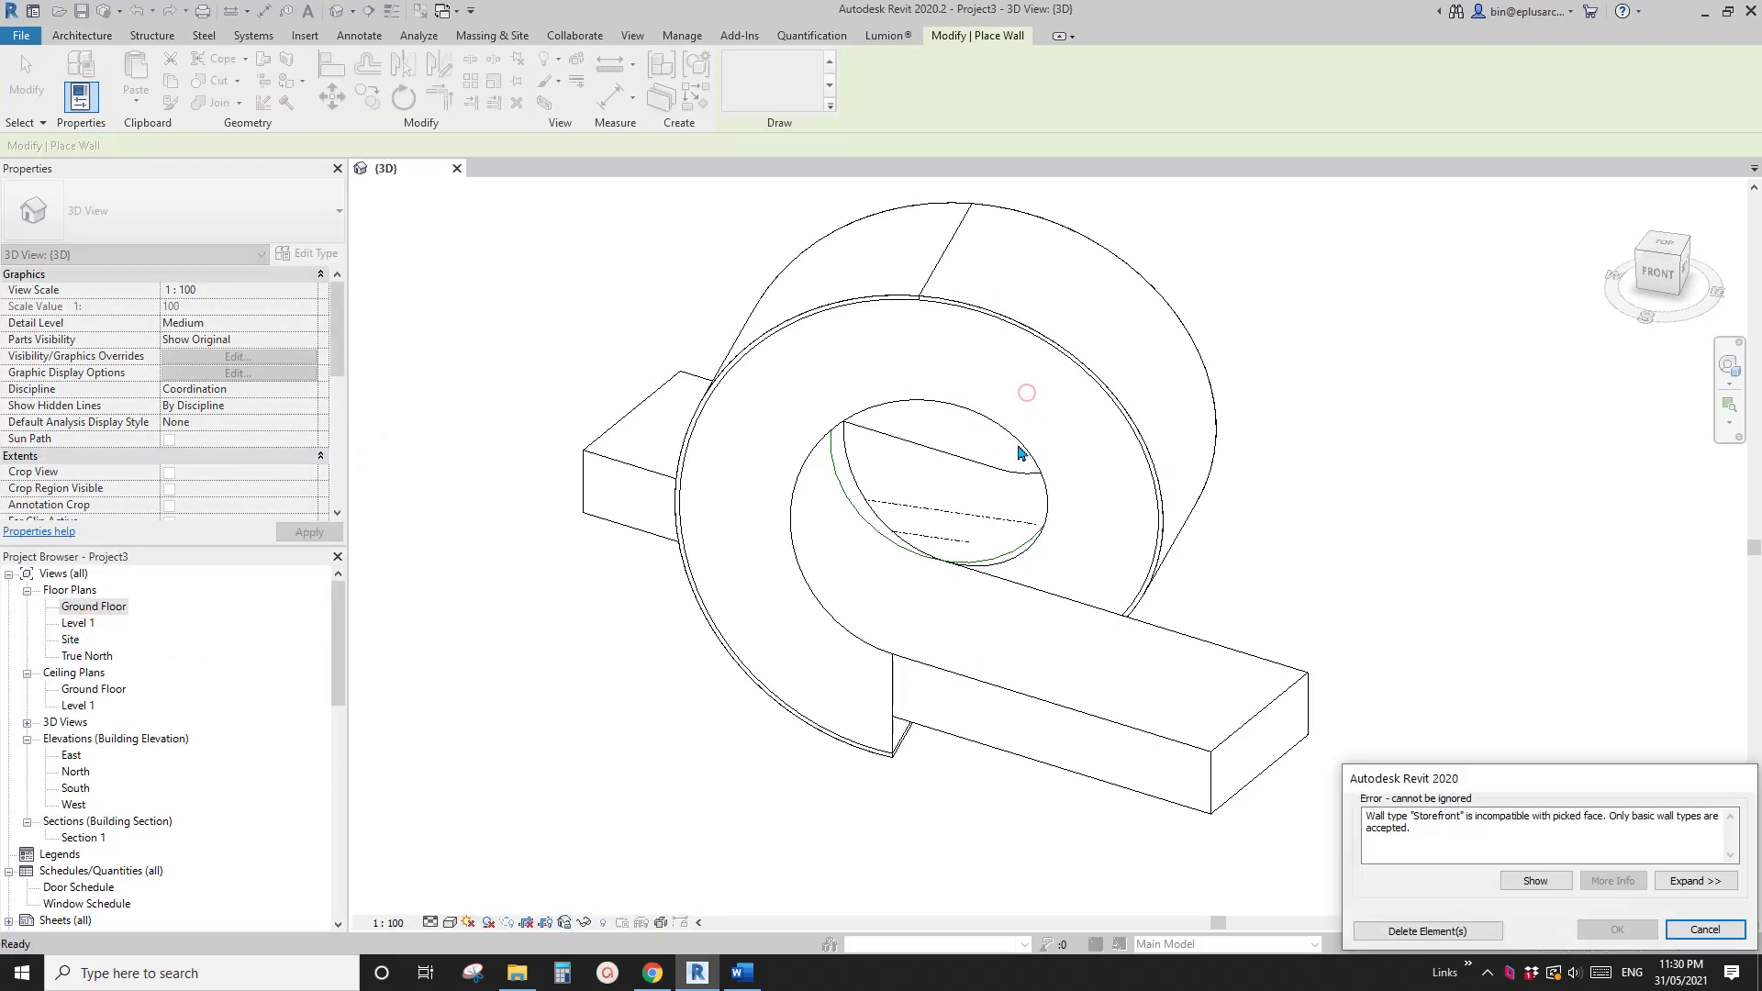
pyautogui.press('Escape')
pyautogui.press('Escape')
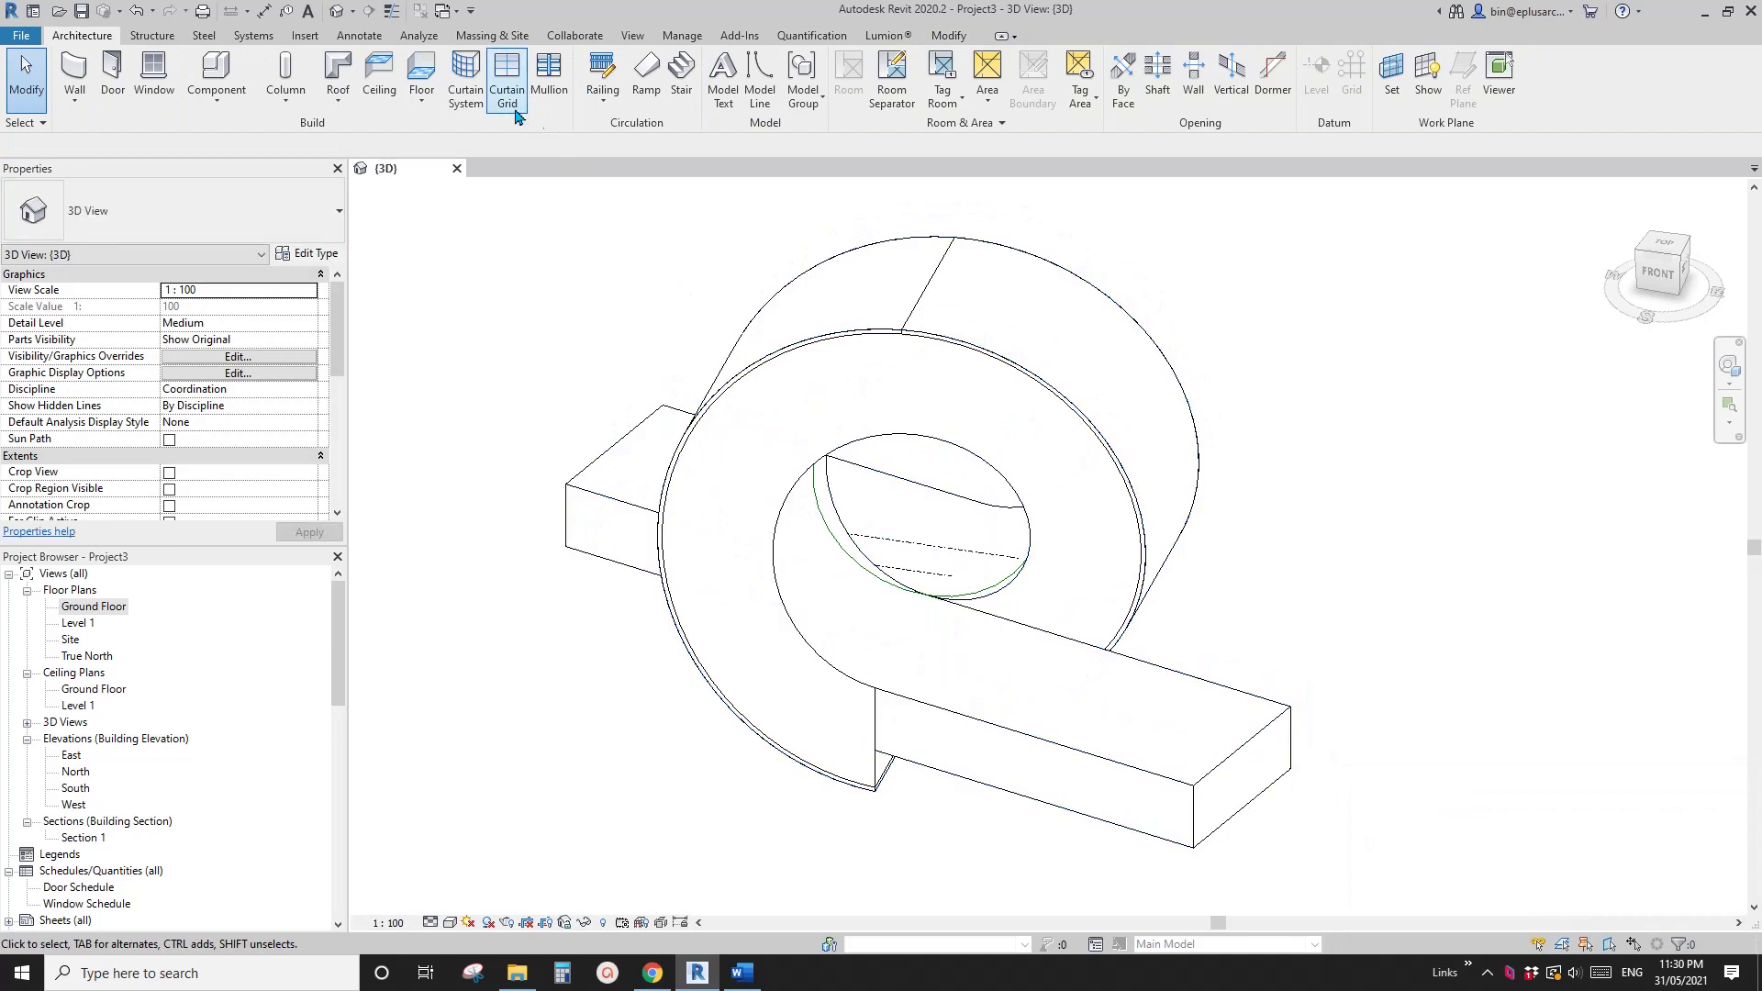
# Step: Create a 1500 x 3000mm curtain system across the flat front faces of both ring halves
pyautogui.click(469, 96)
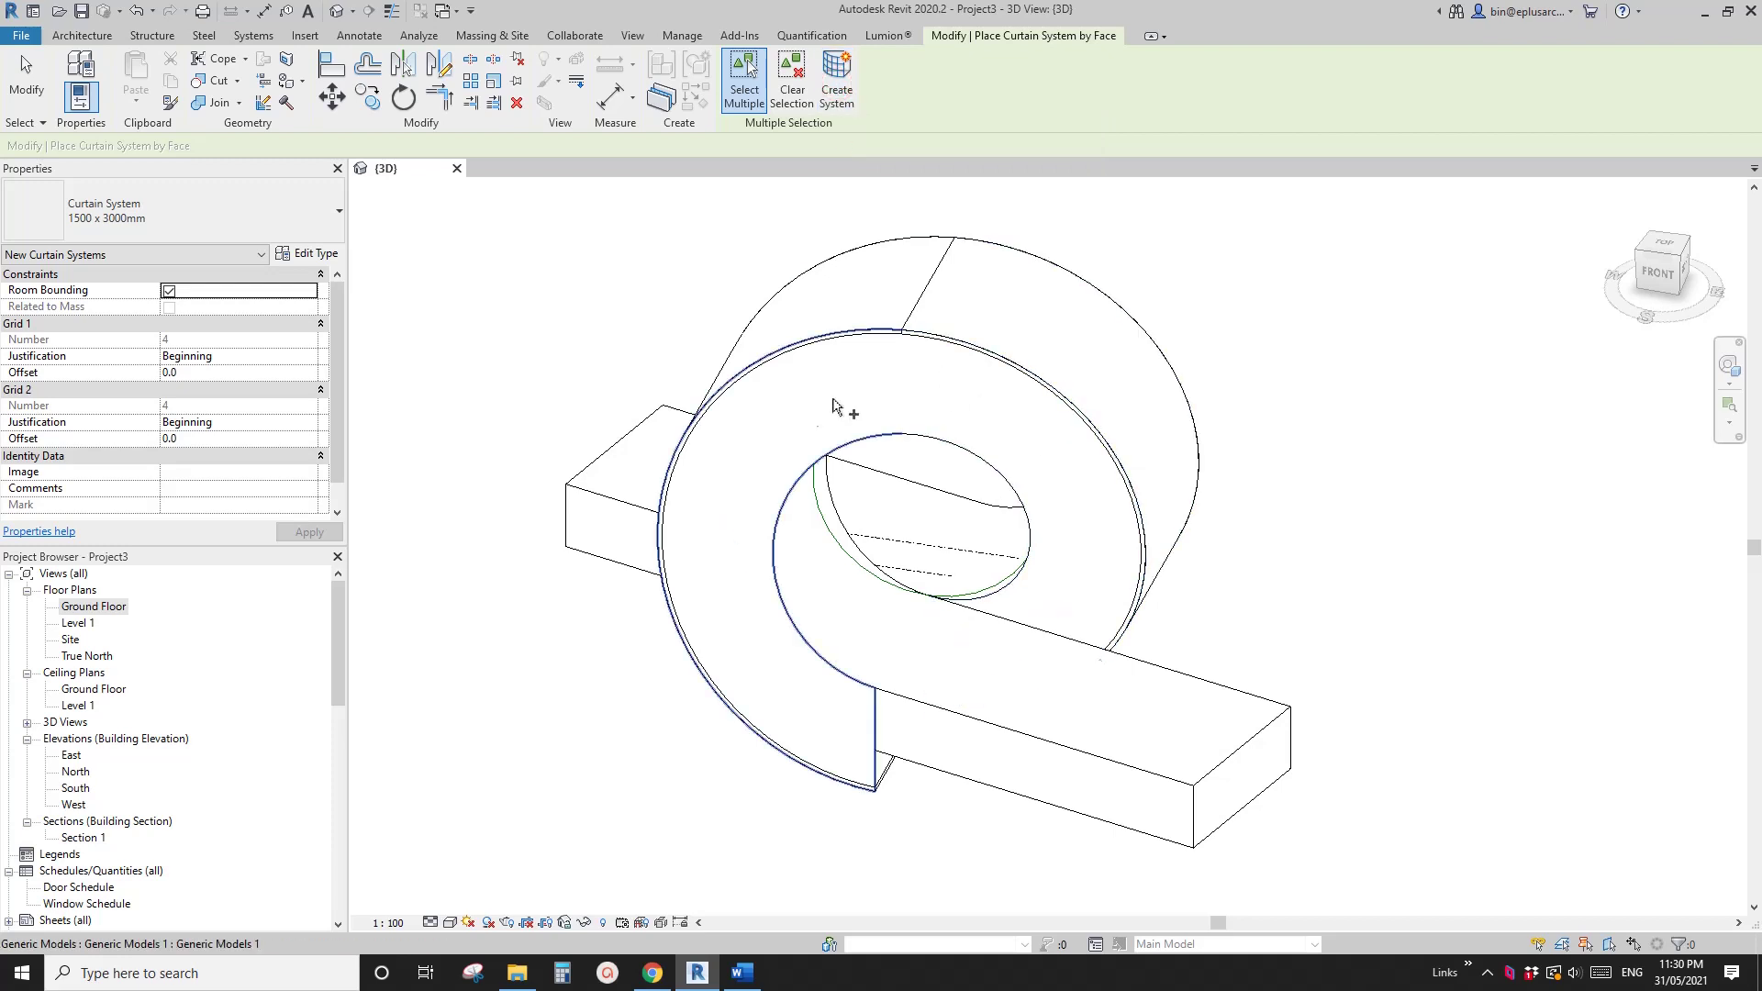
pyautogui.click(1035, 442)
pyautogui.click(820, 409)
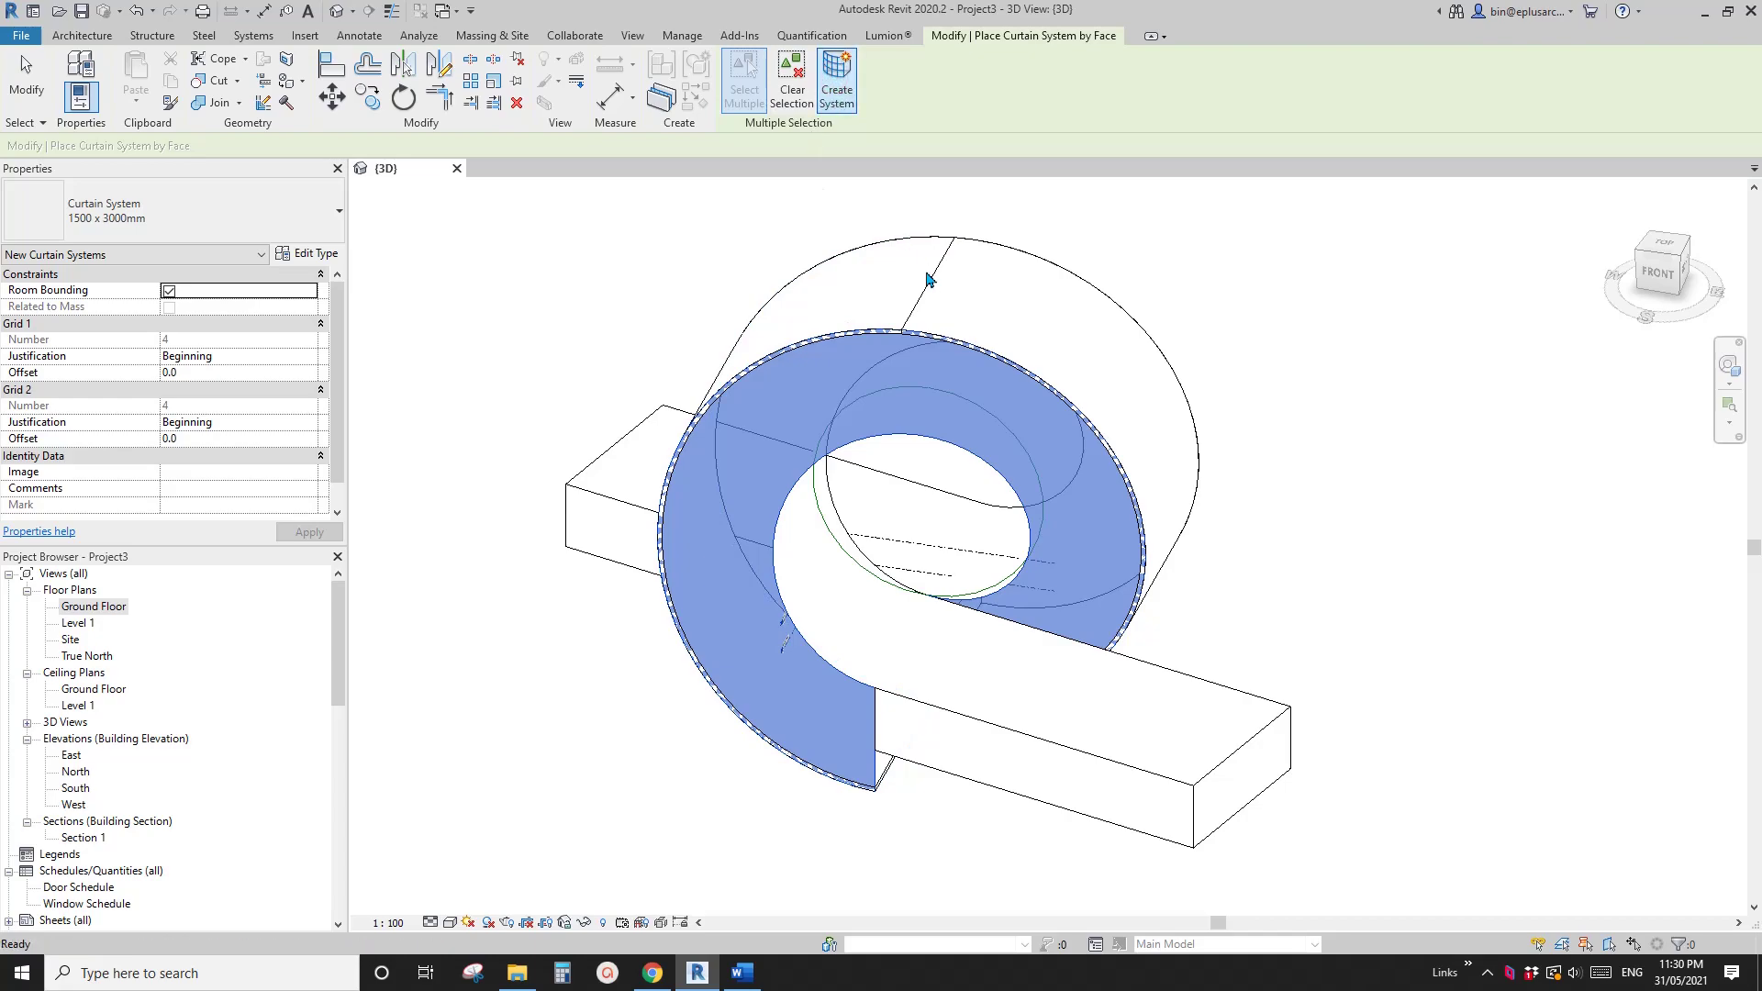
pyautogui.keyDown('shift'); pyautogui.moveTo(987, 431); pyautogui.dragTo(916, 349, button='middle'); pyautogui.keyUp('shift')
pyautogui.scroll(2, 914, 351)
pyautogui.press('Escape')
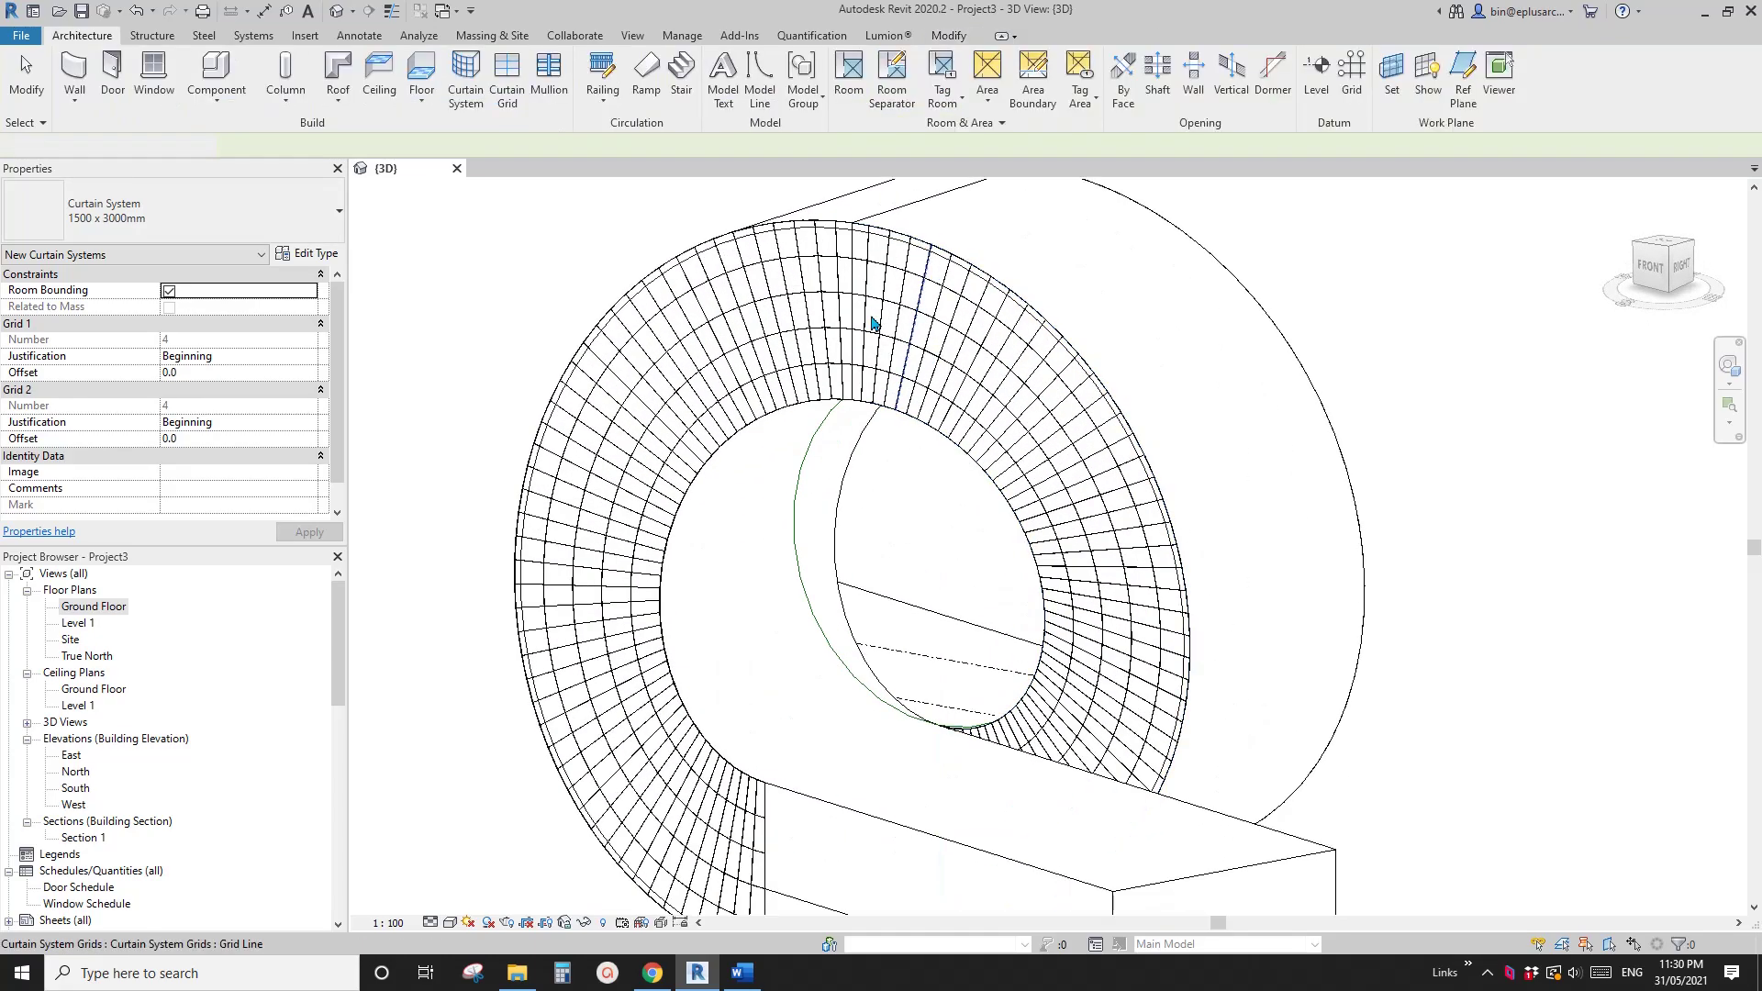
pyautogui.press('Escape')
# Step: Select the ring's front curtain system and compare it with the facade in BIG's pier rendering in Chrome
pyautogui.scroll(2, 905, 317)
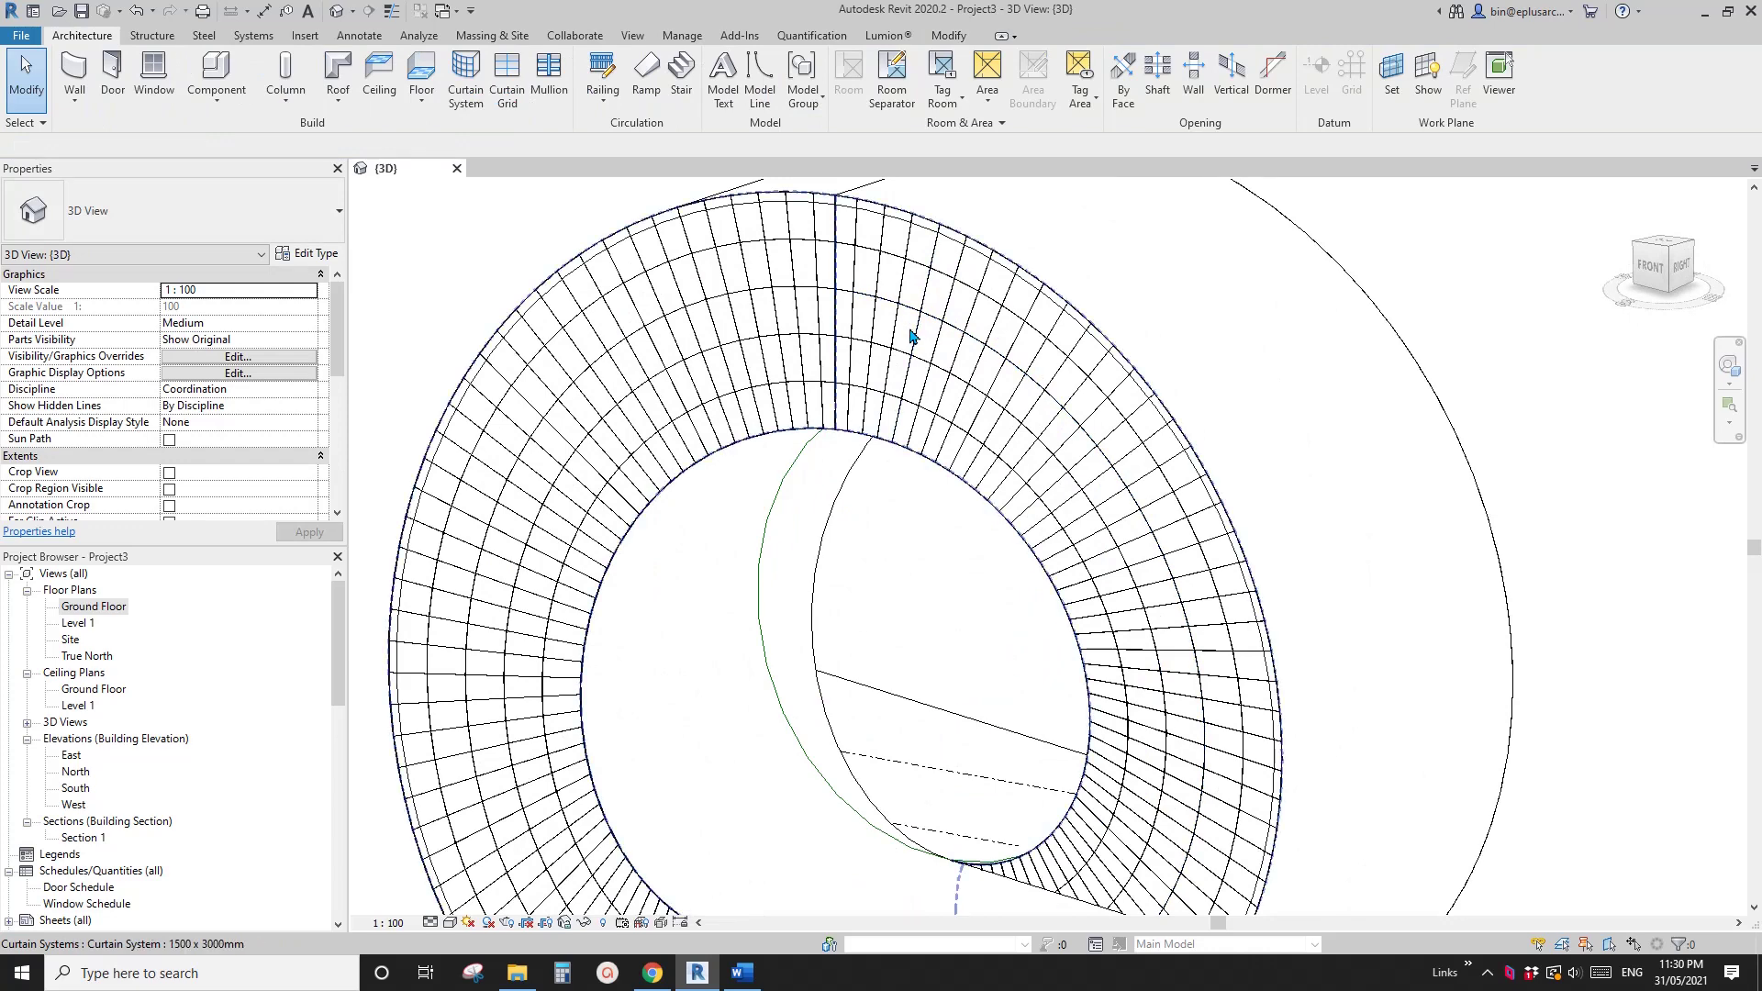
pyautogui.click(907, 333)
pyautogui.scroll(-2, 903, 344)
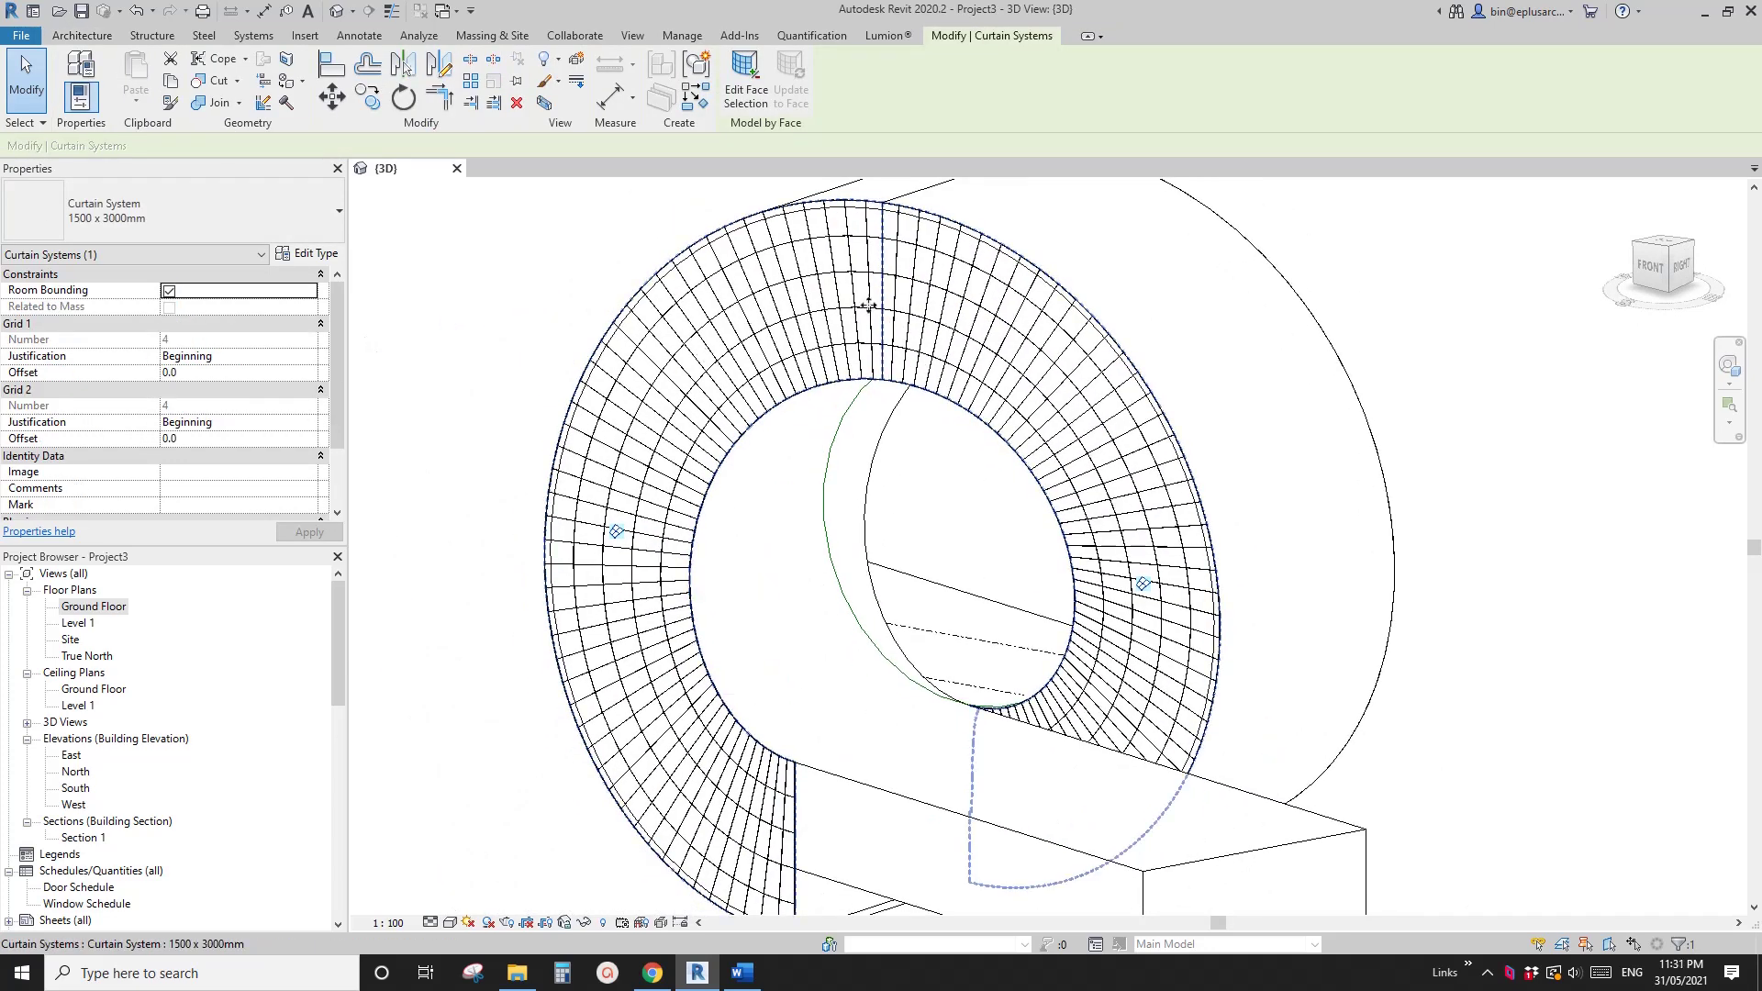
pyautogui.click(651, 972)
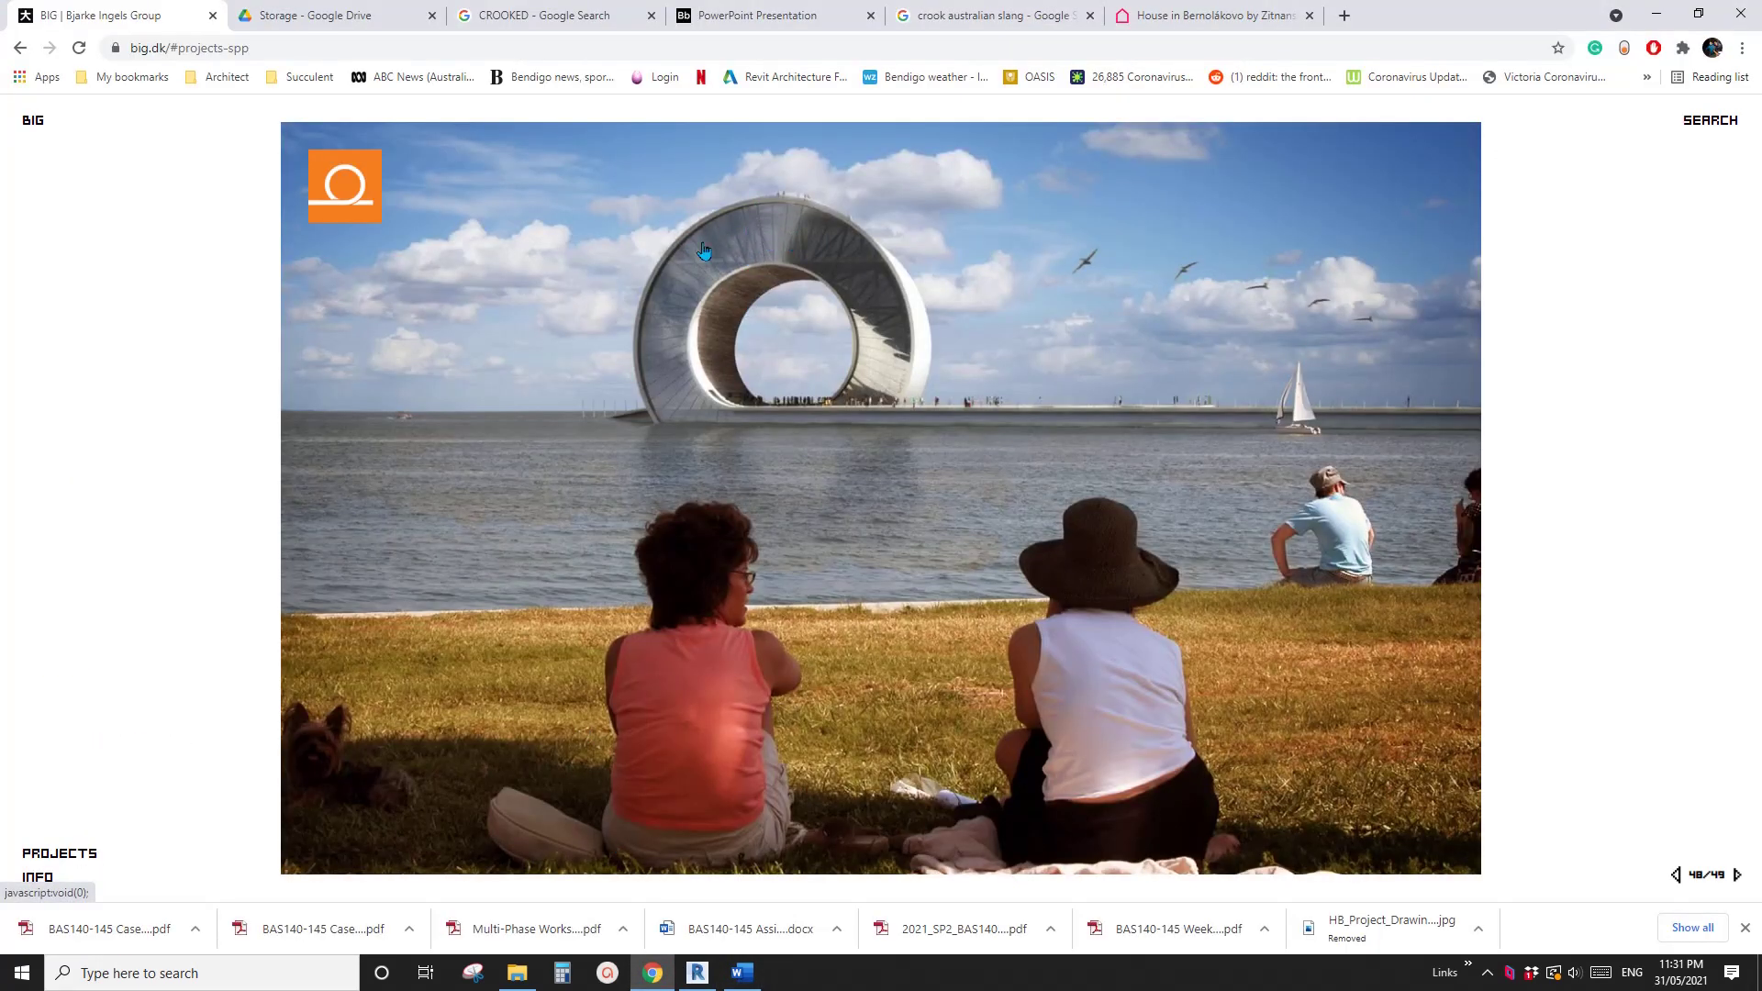
pyautogui.click(698, 973)
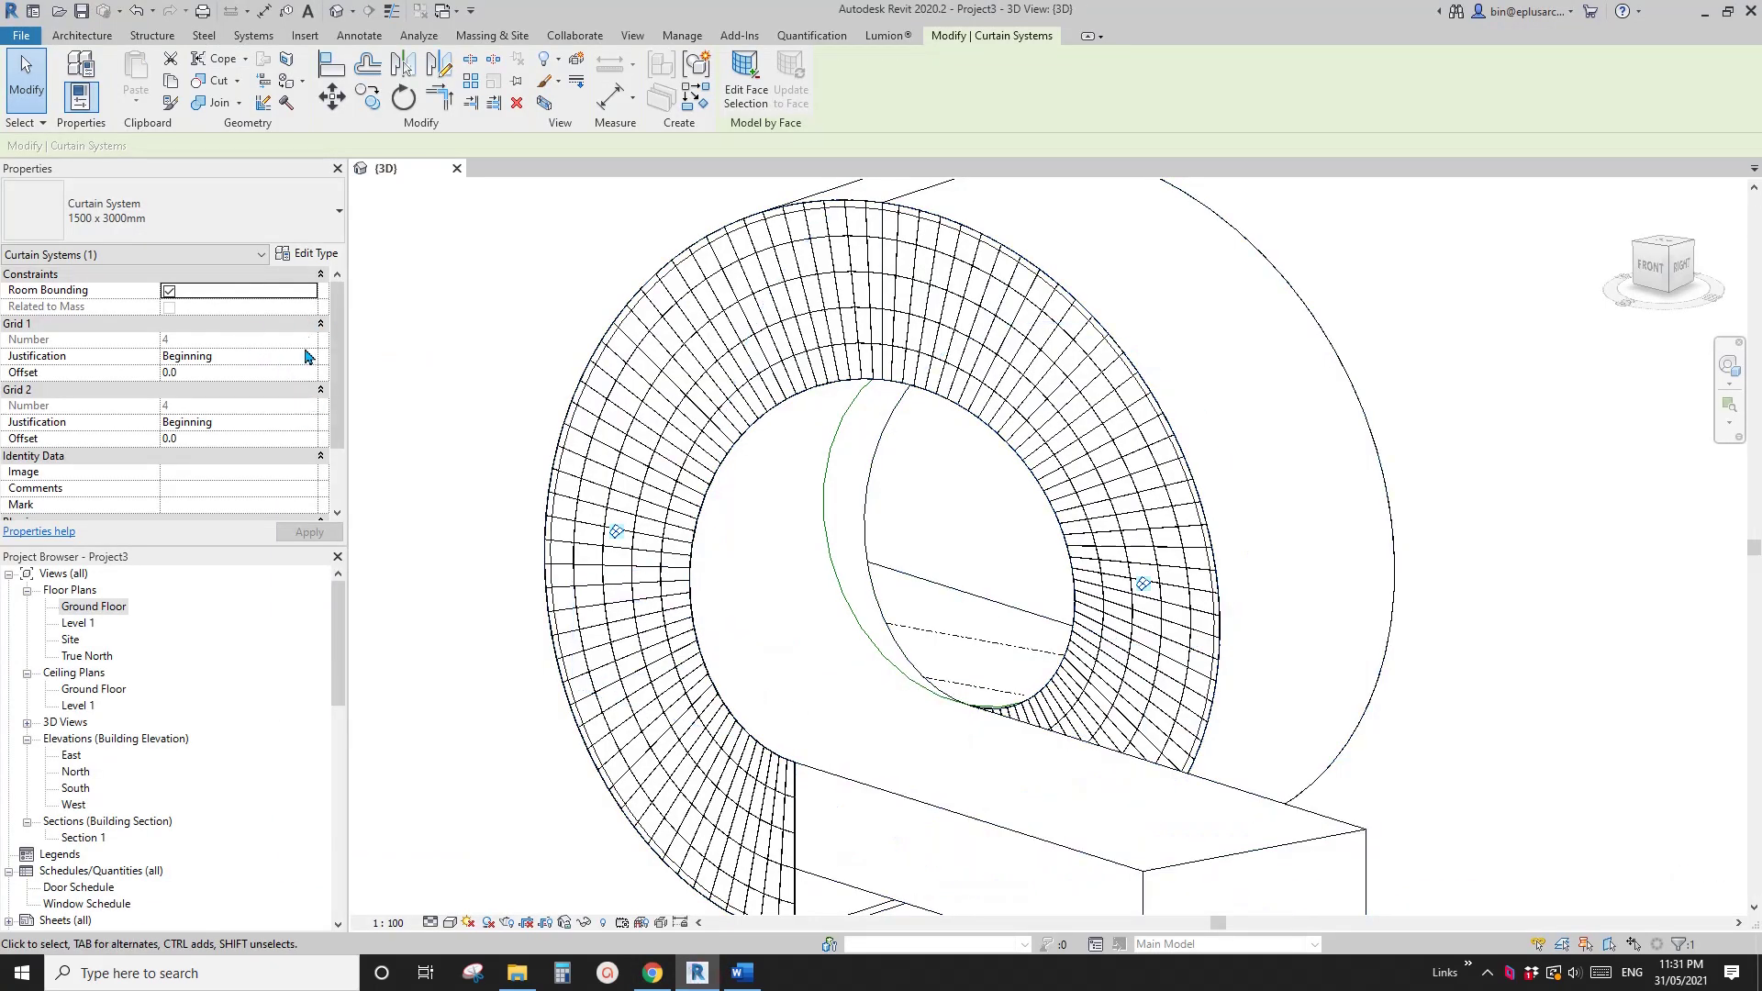
# Step: Set the front curtain system type's Grid 1 layout to None and delete the leftover gridlines
pyautogui.click(316, 255)
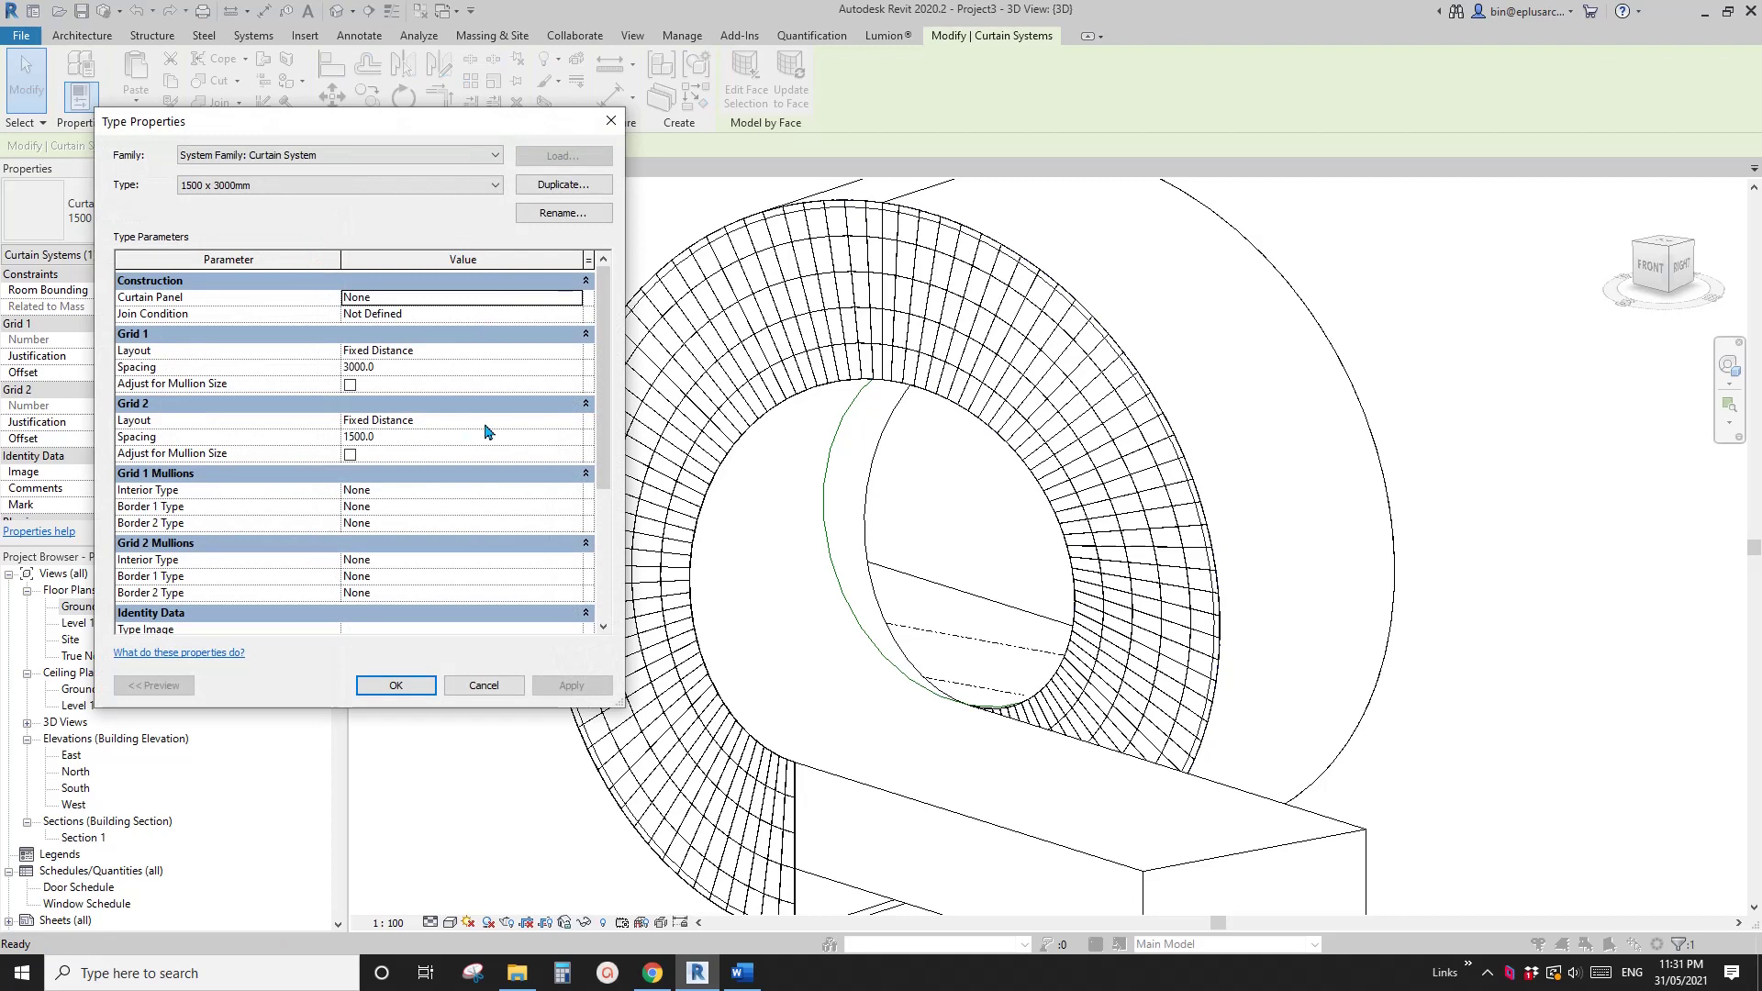
pyautogui.click(577, 351)
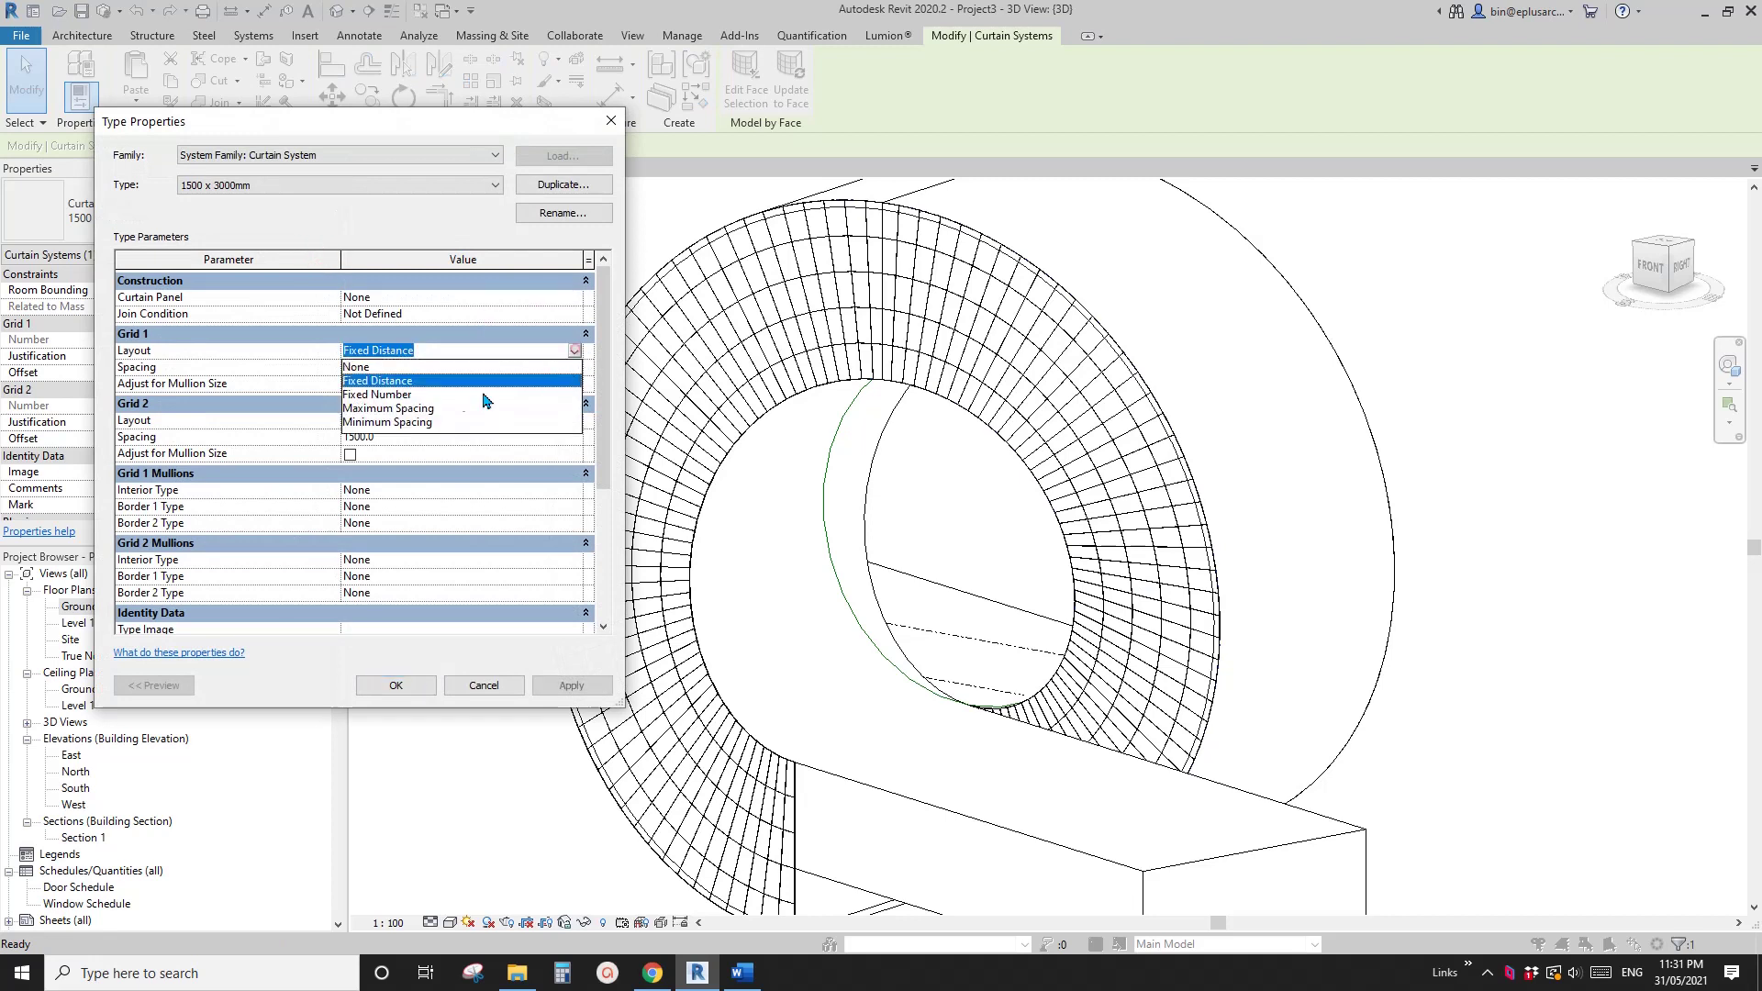
pyautogui.click(398, 387)
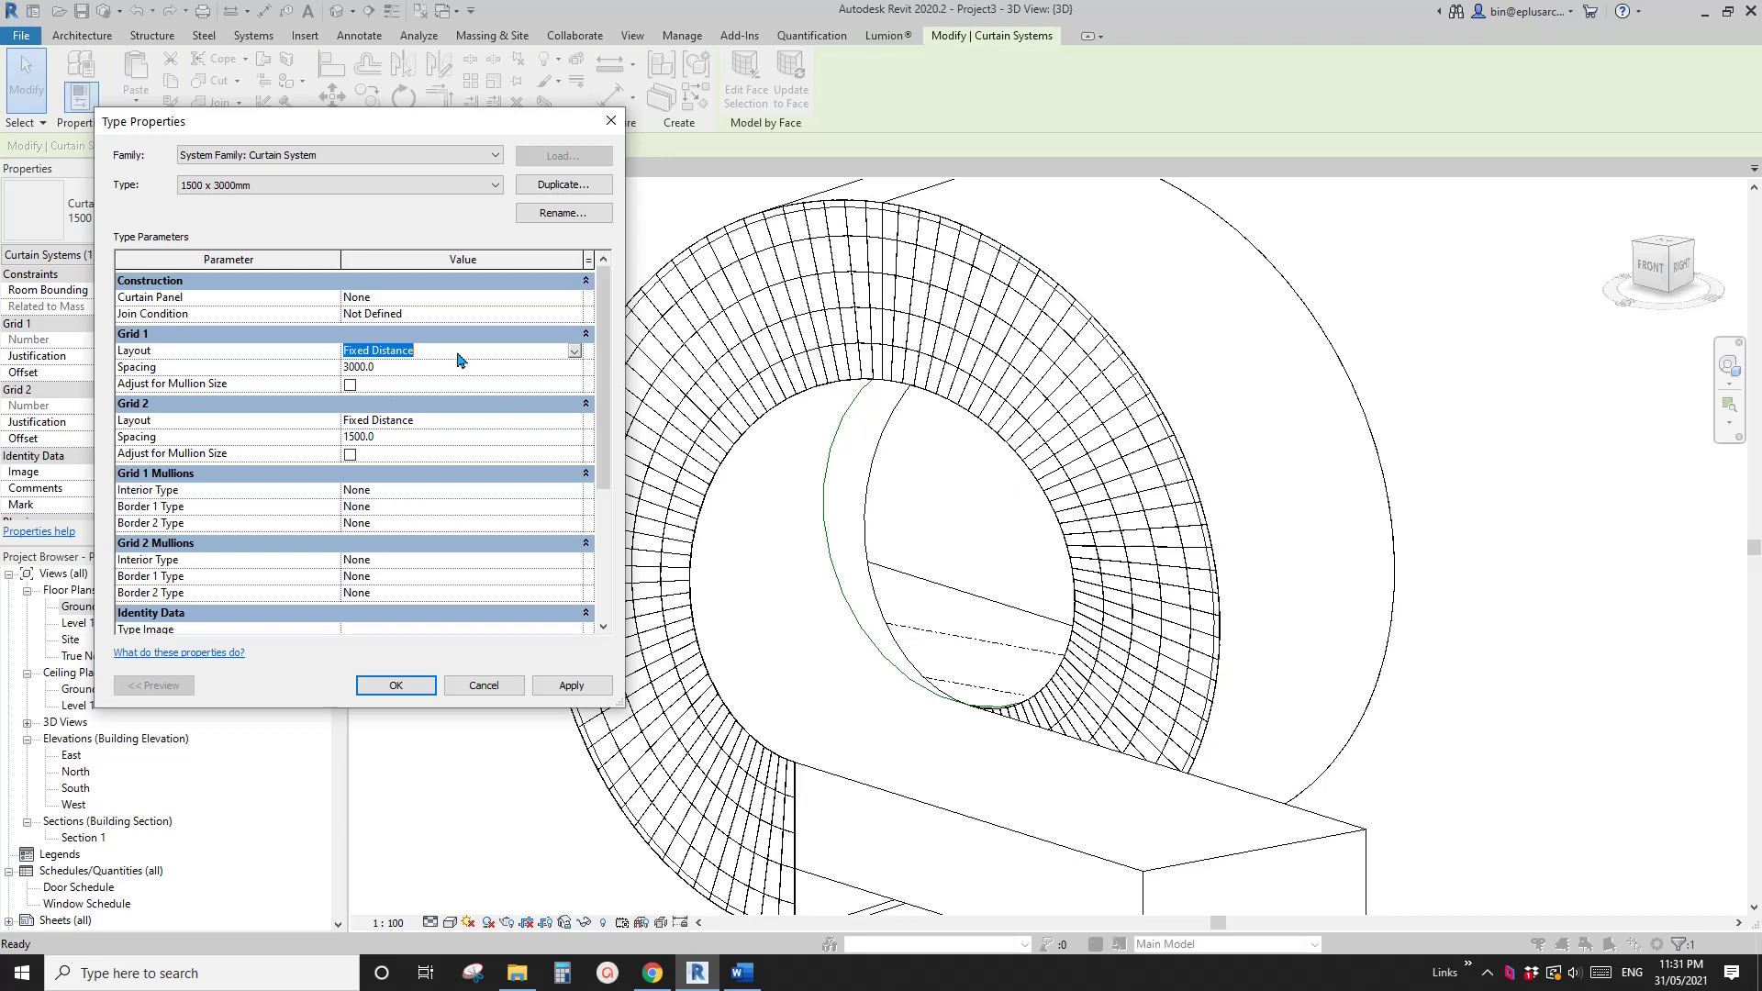
pyautogui.click(577, 356)
pyautogui.click(367, 367)
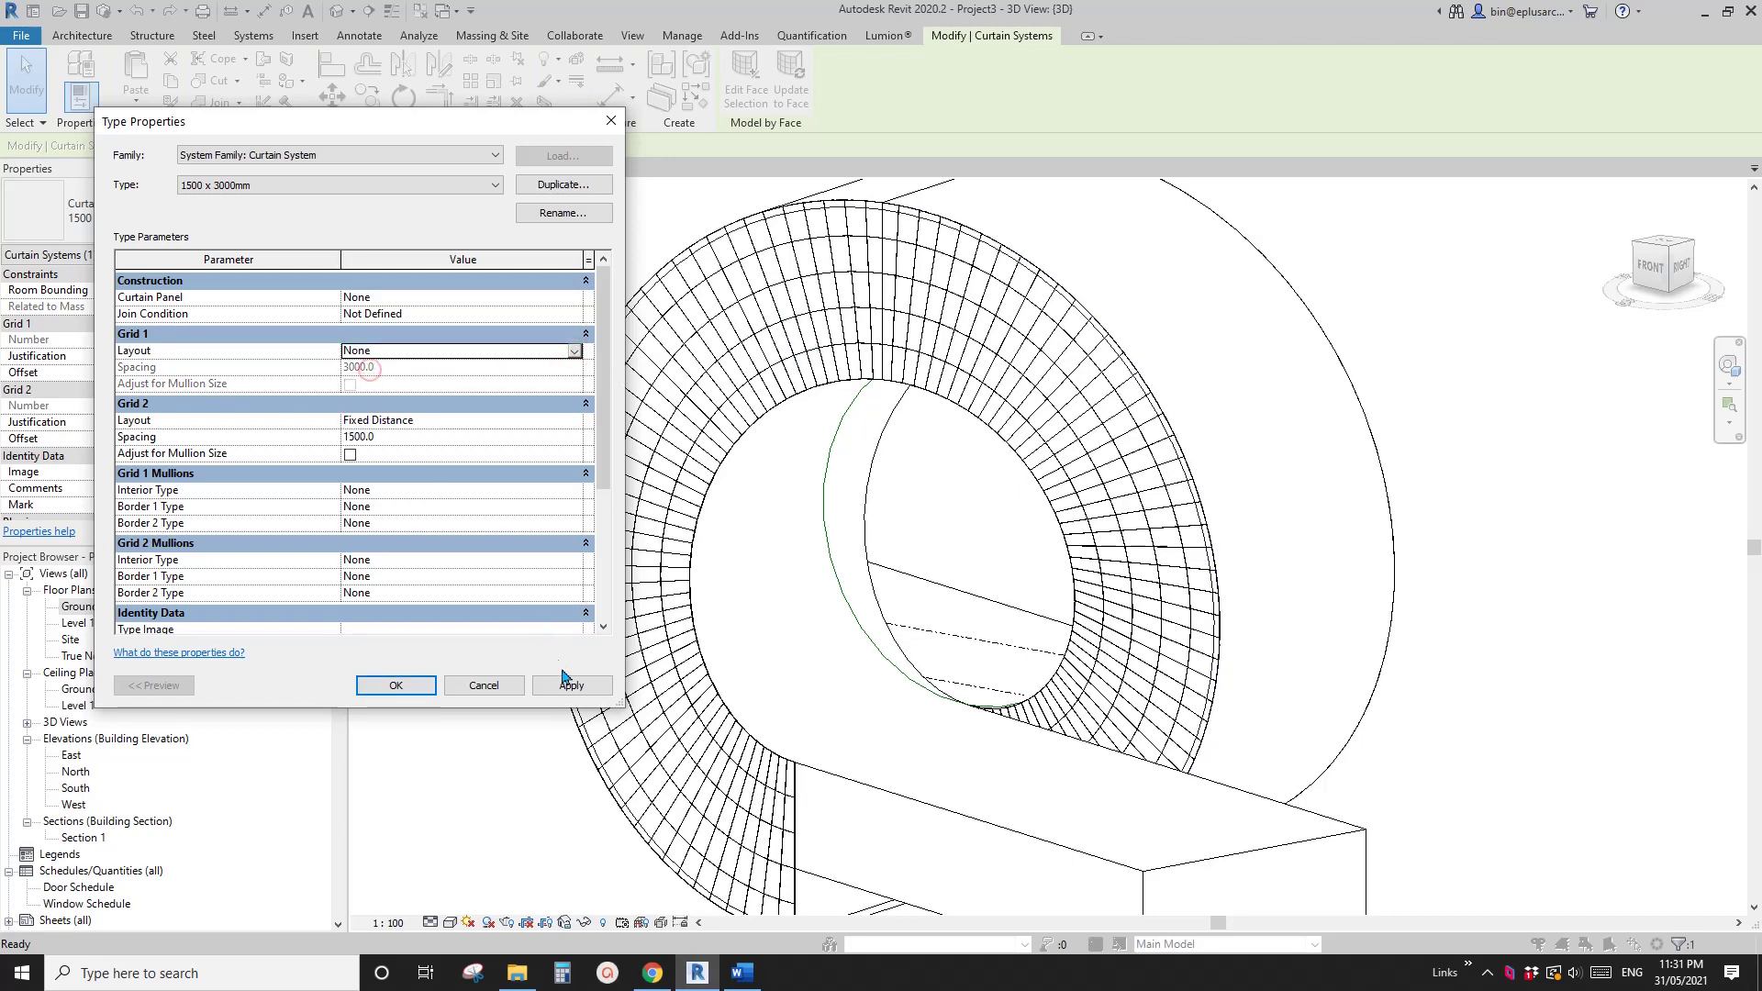
pyautogui.click(575, 695)
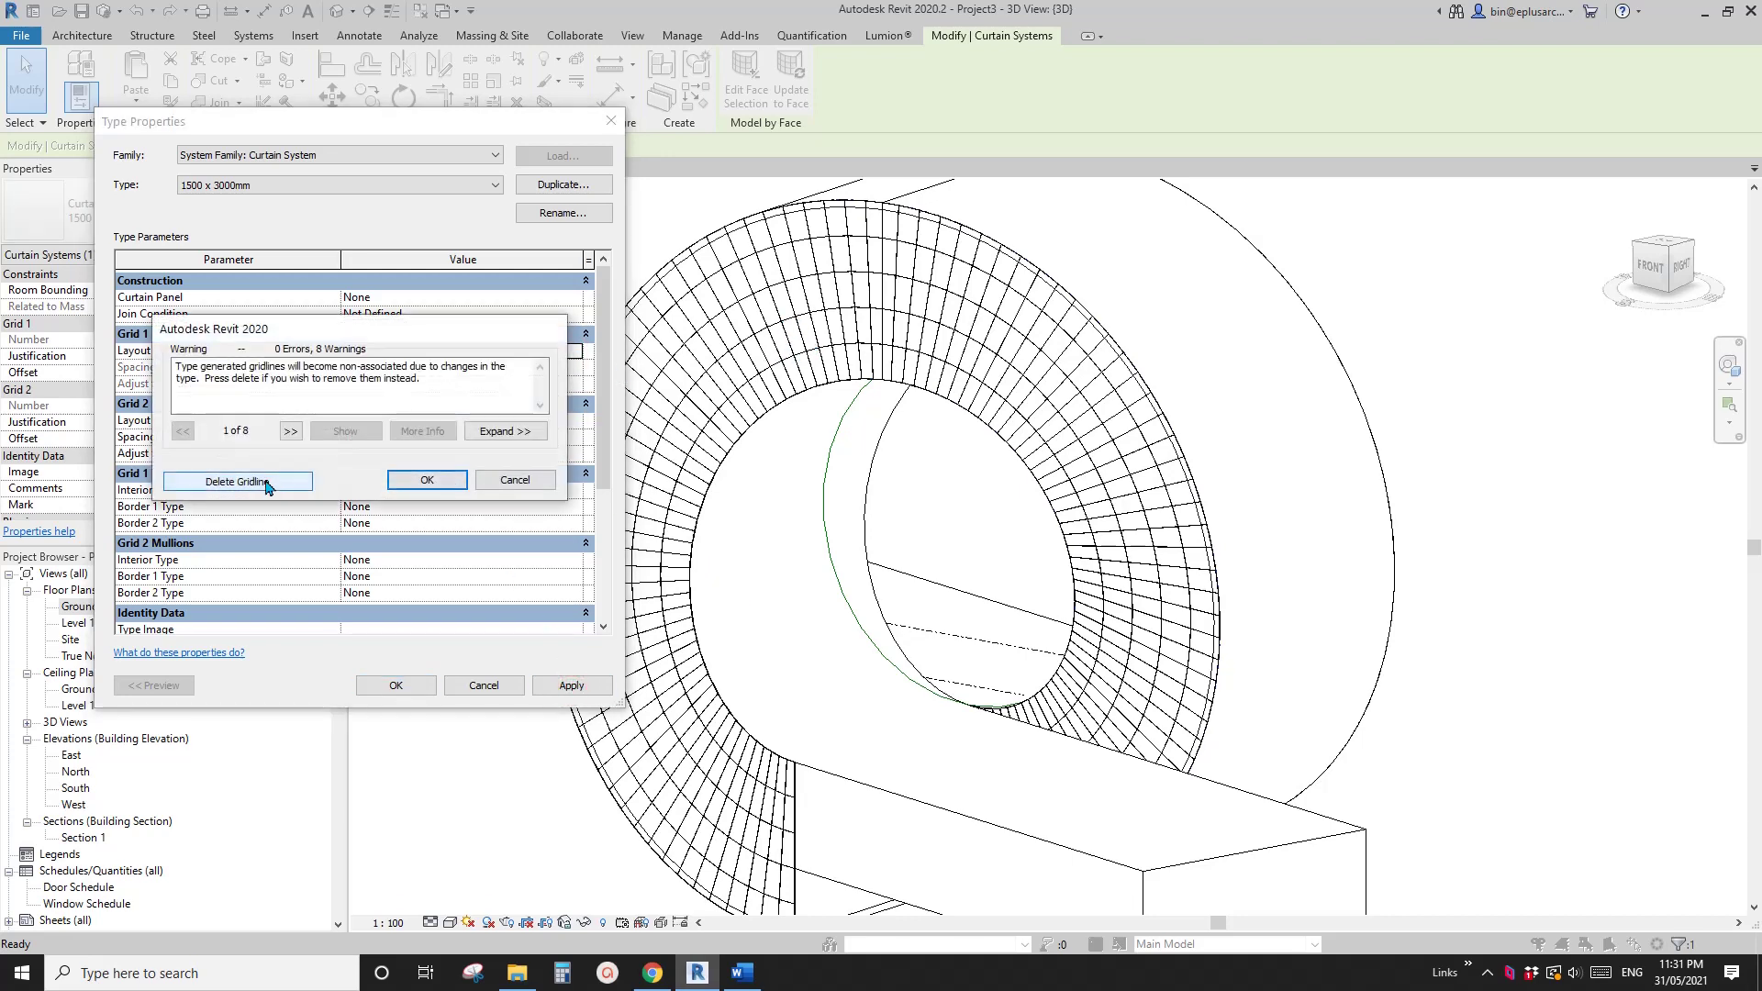
pyautogui.click(496, 478)
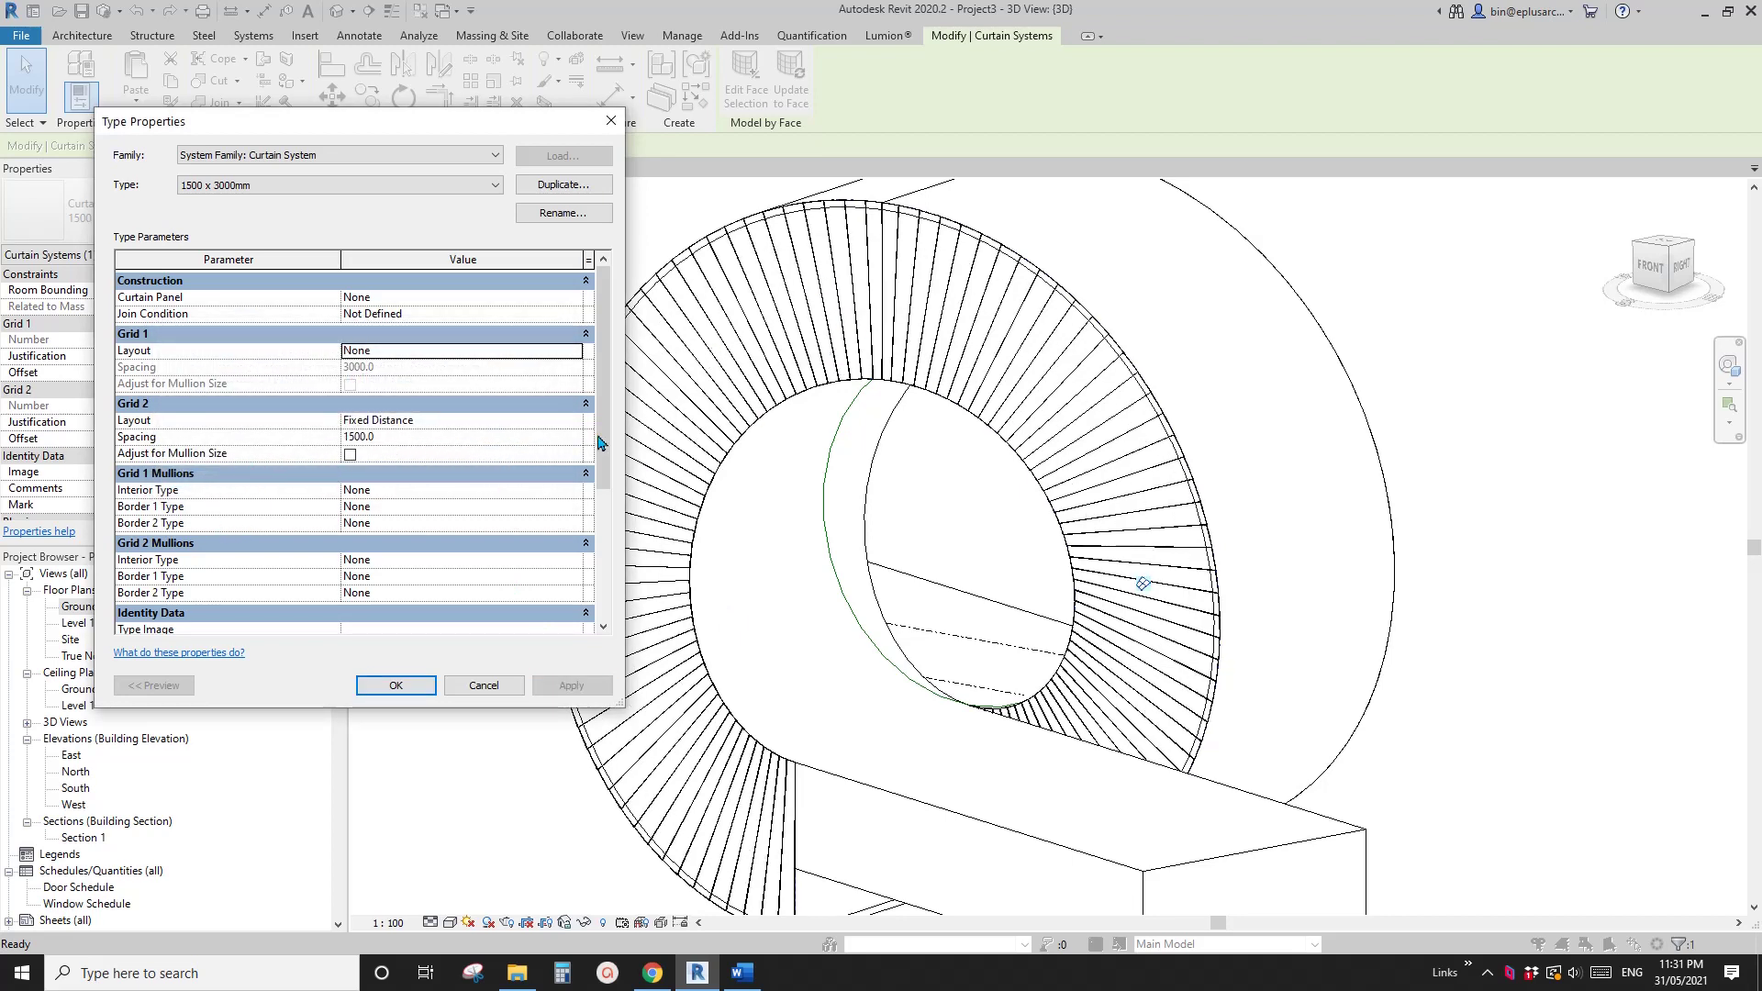
# Step: Assign Rectangular Mullion : 50 x 150mm to the Grid 2 interior, border 1 and border 2 mullions of the curtain system type
pyautogui.scroll(-2, 598, 442)
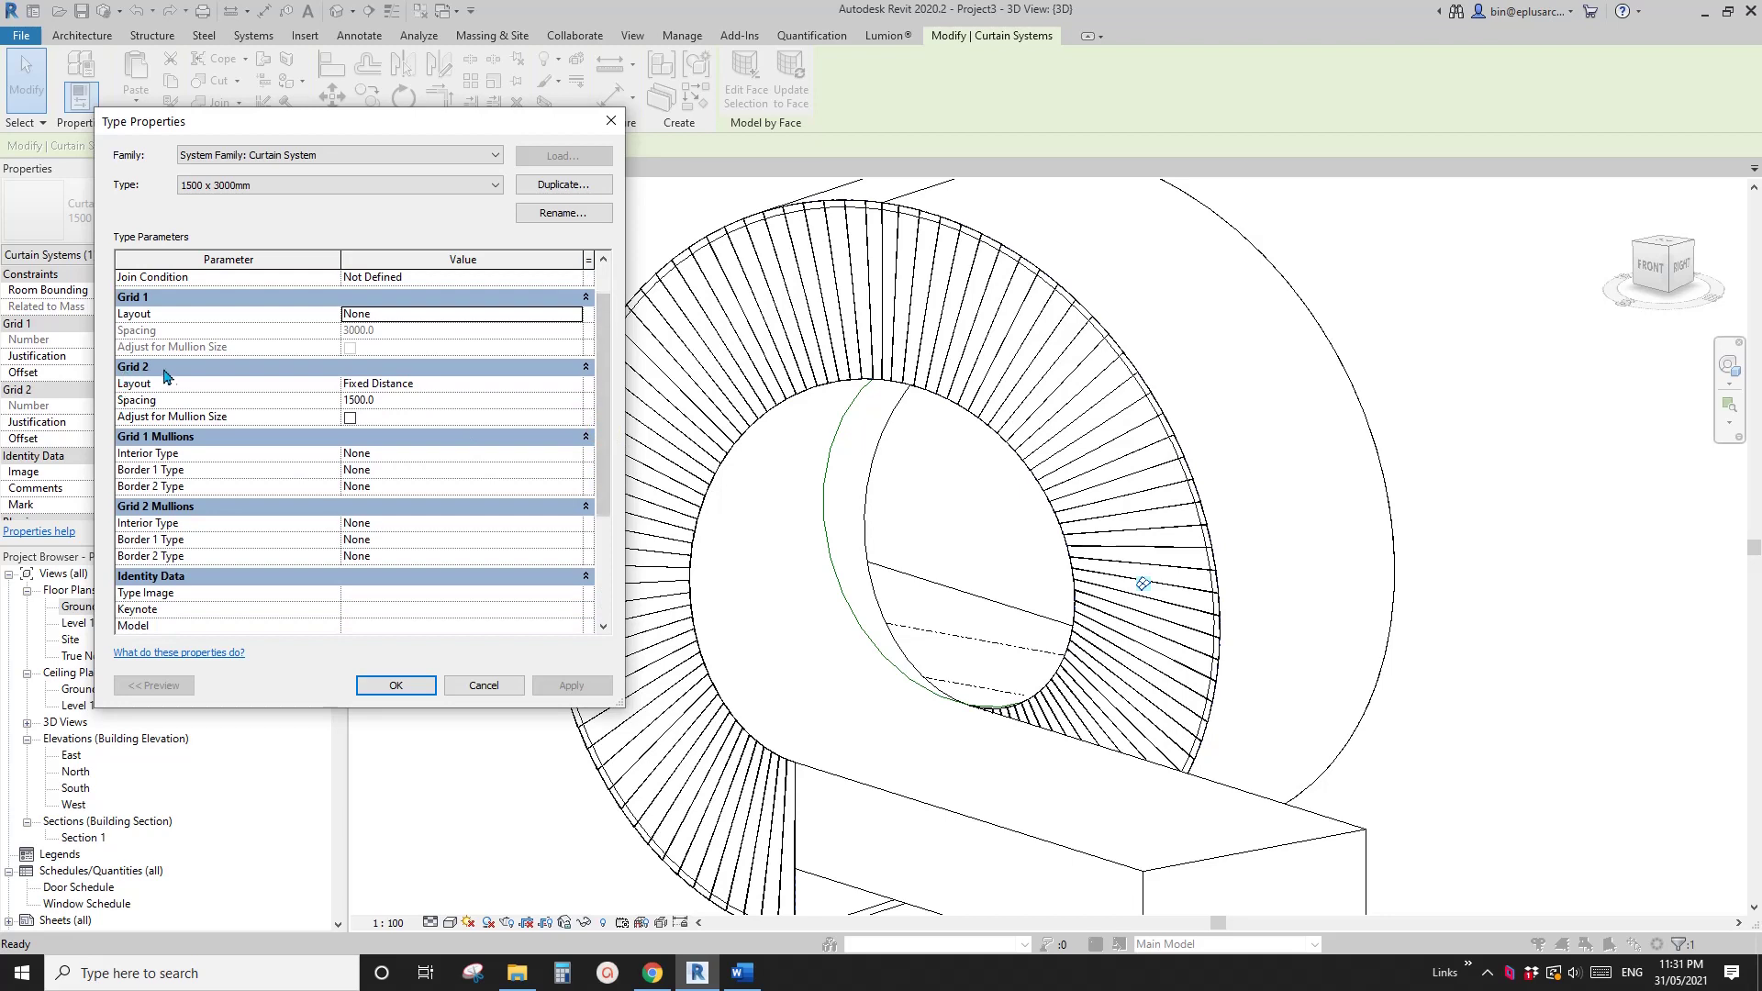
pyautogui.click(518, 528)
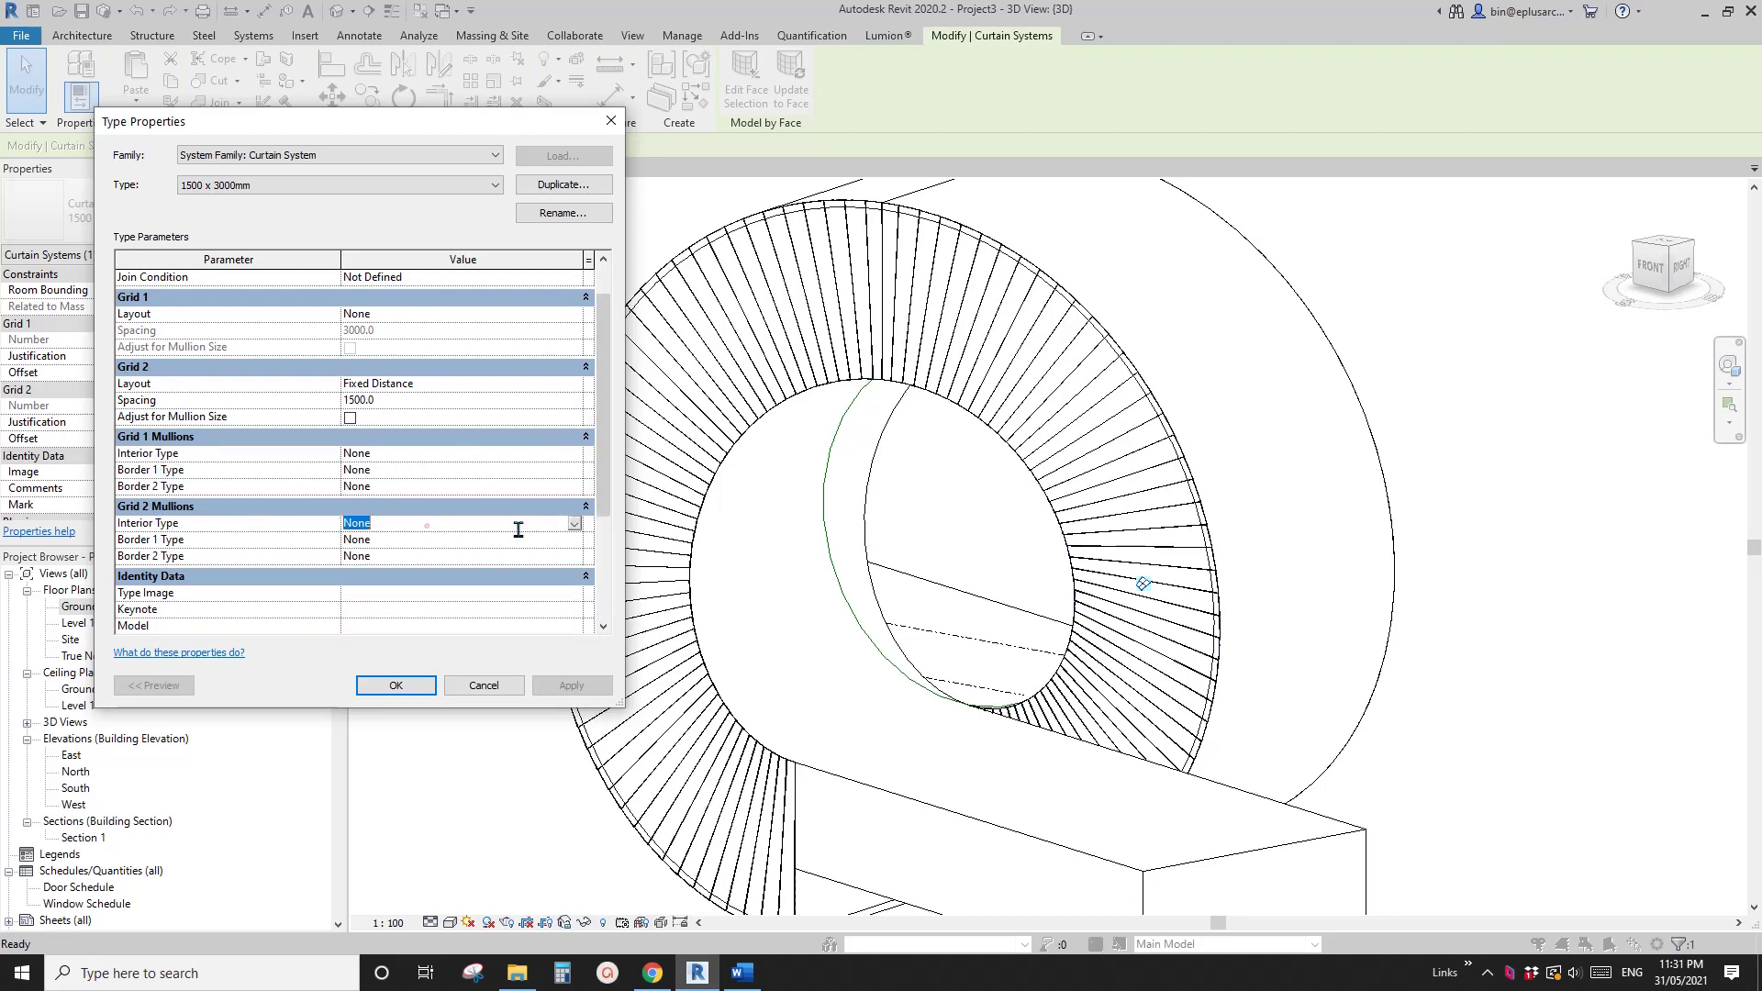
pyautogui.click(576, 527)
pyautogui.click(504, 595)
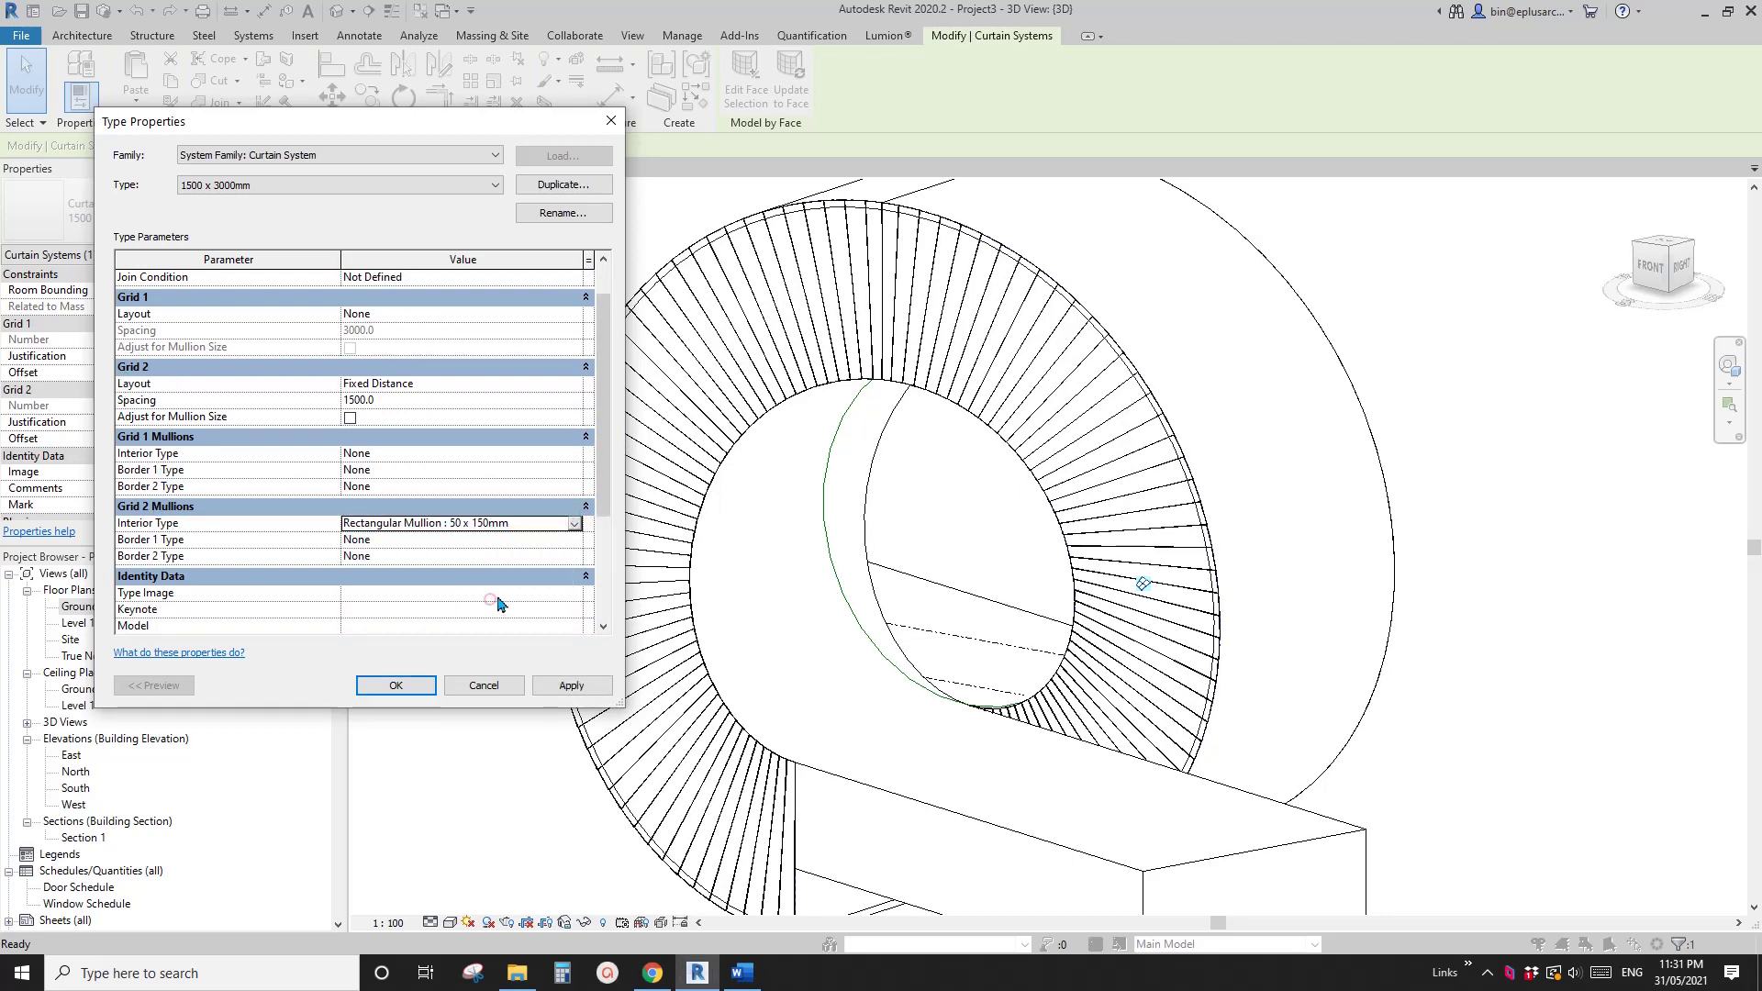
pyautogui.click(574, 540)
pyautogui.scroll(-1, 492, 598)
pyautogui.click(483, 596)
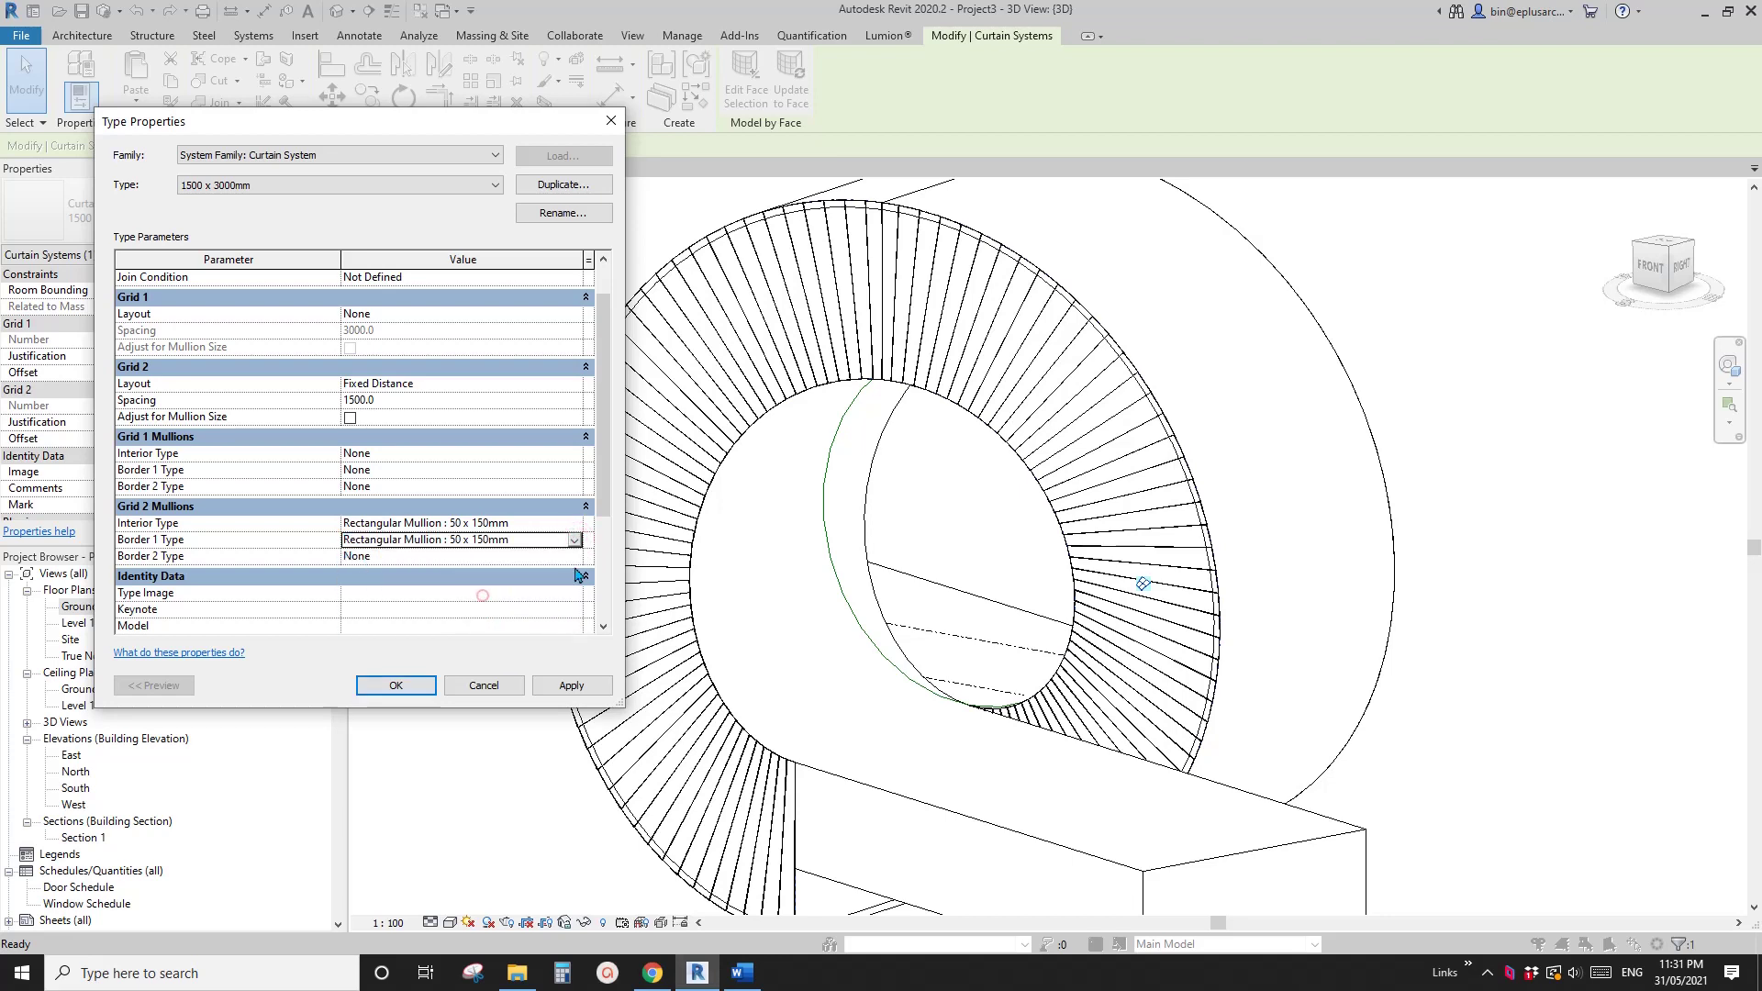
pyautogui.click(574, 556)
pyautogui.scroll(-1, 456, 576)
pyautogui.click(475, 610)
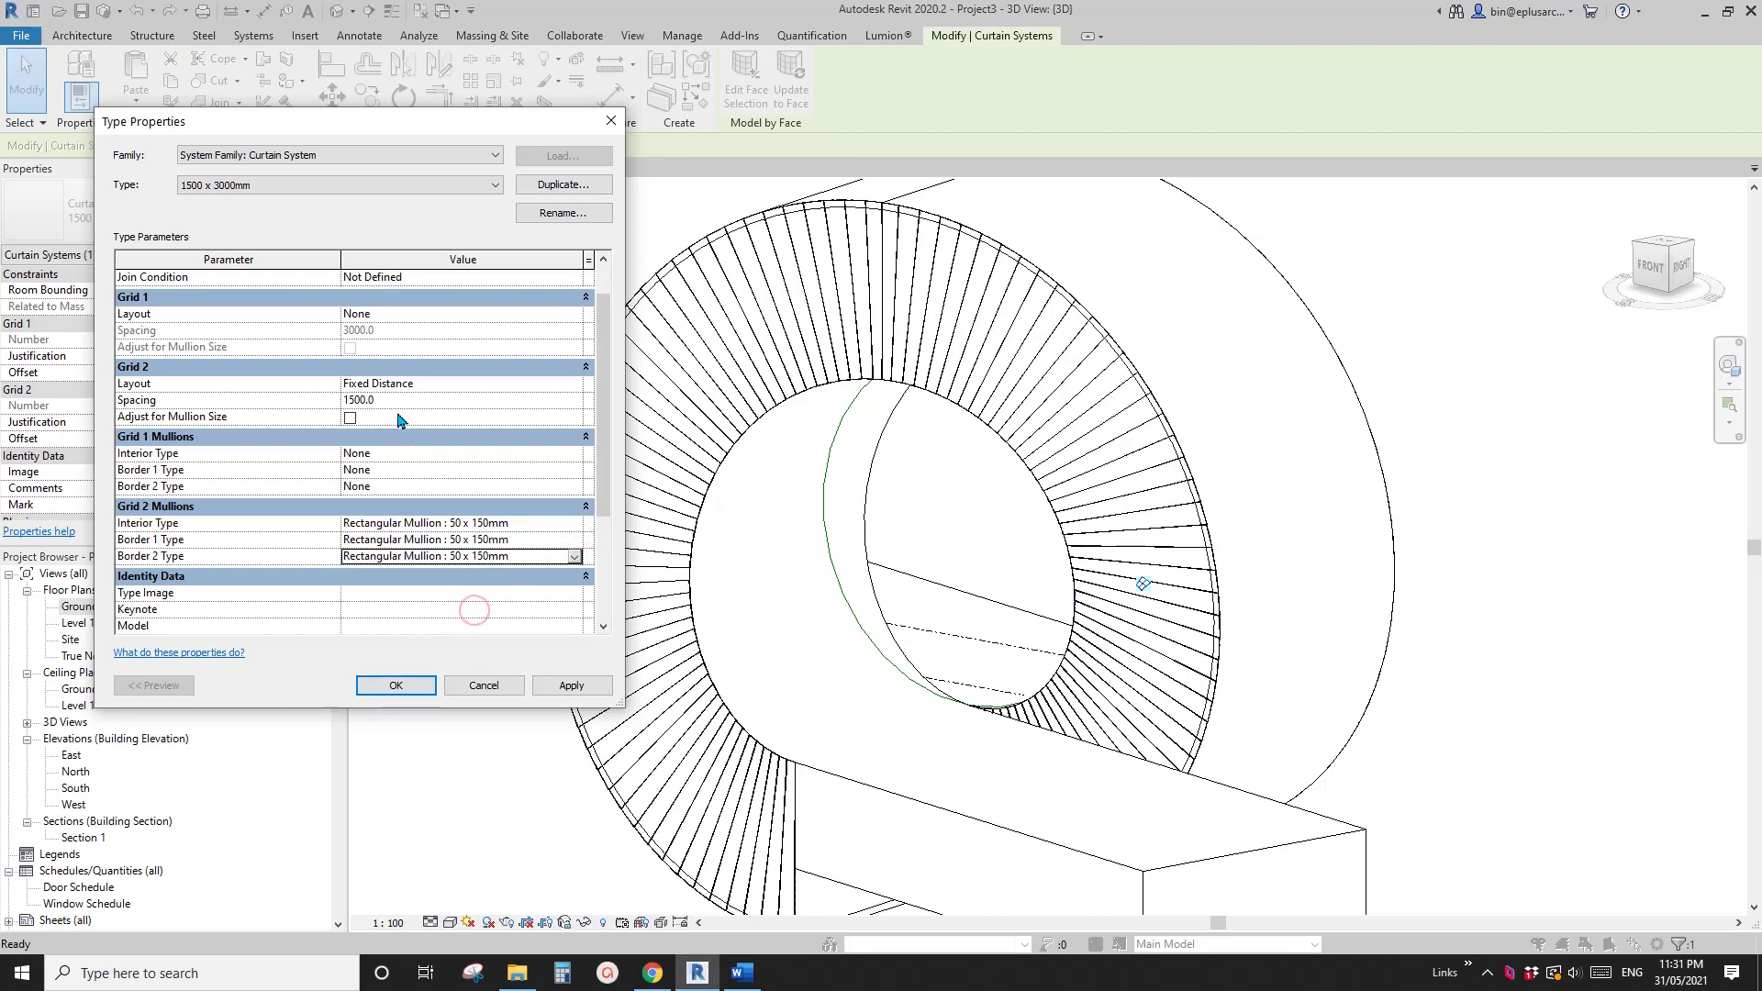
# Step: Keep the Grid 1 layout at None and set the Grid 2 spacing to 2400 mm
pyautogui.click(456, 315)
pyautogui.click(575, 315)
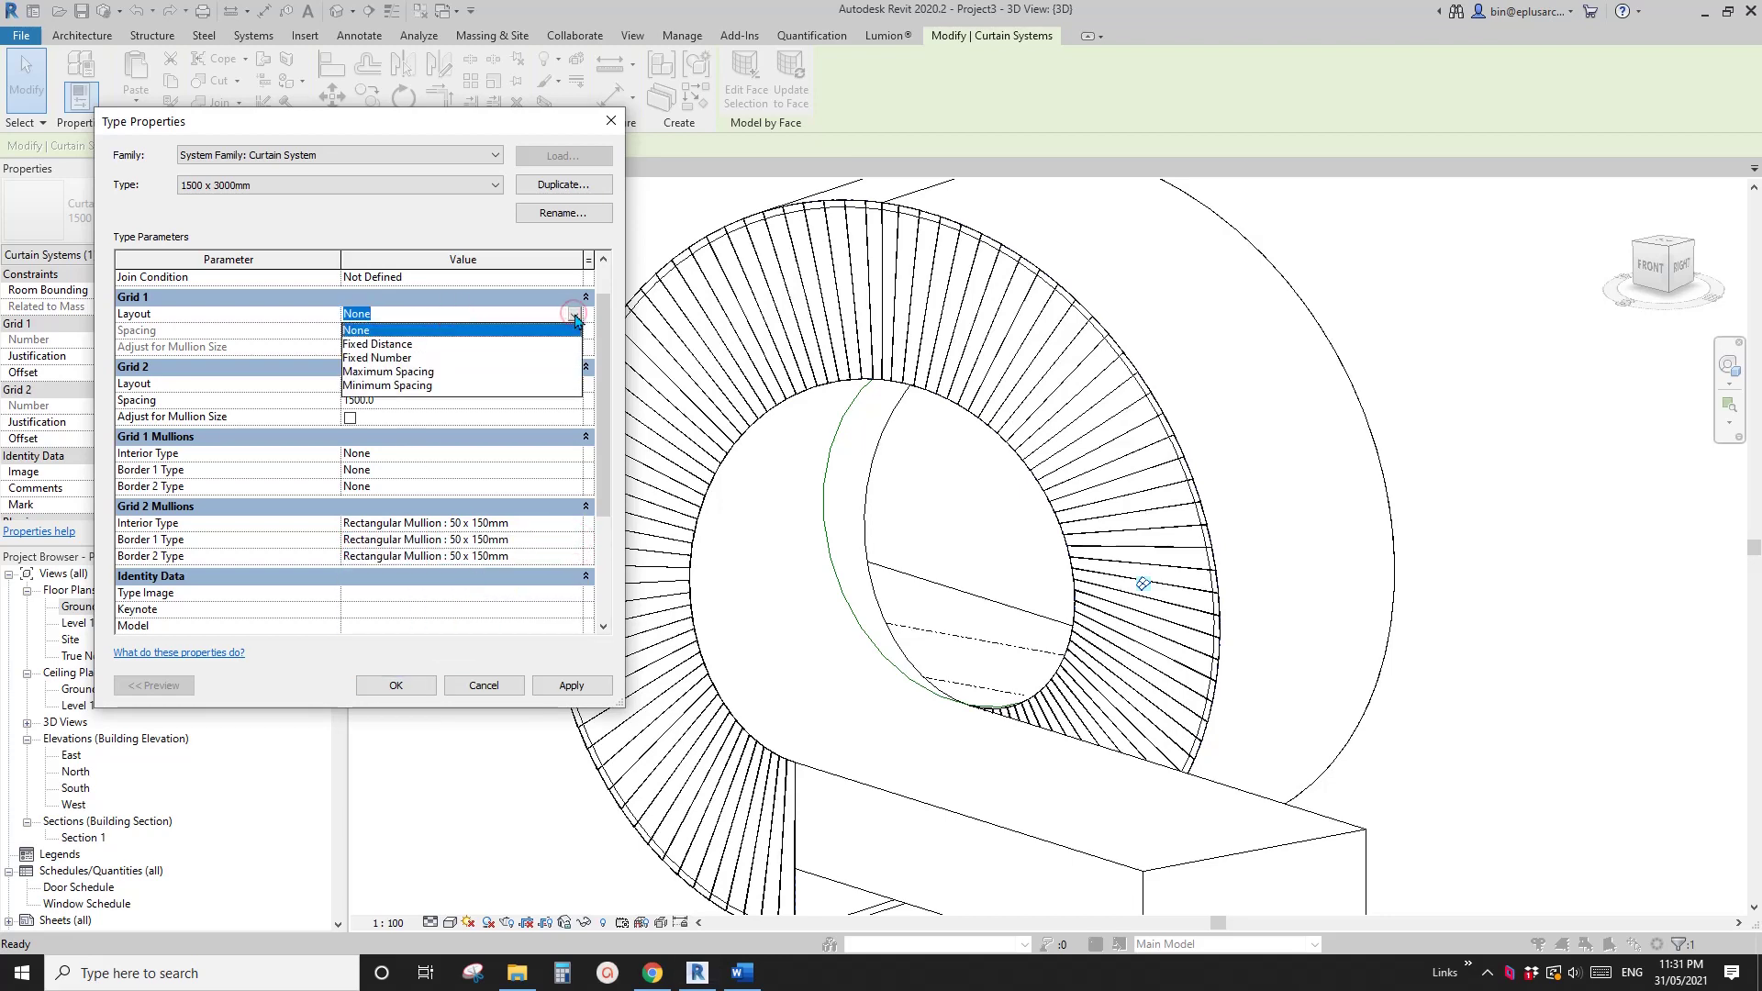
pyautogui.click(576, 317)
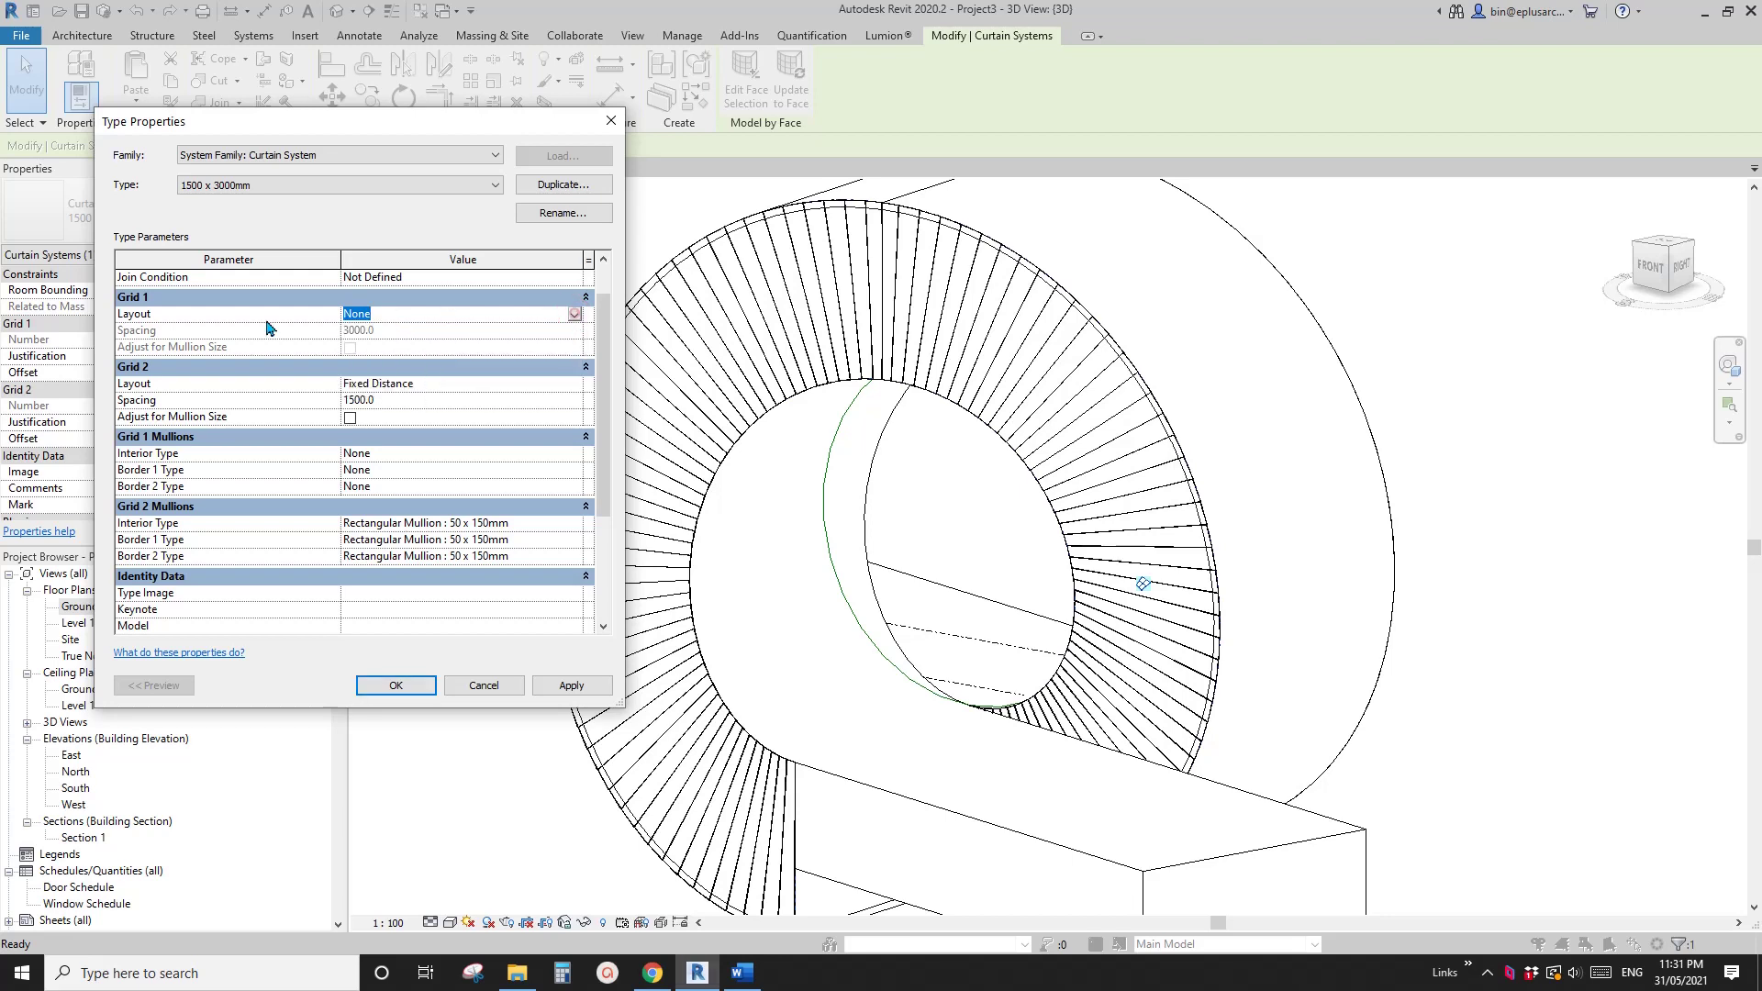
pyautogui.click(418, 404)
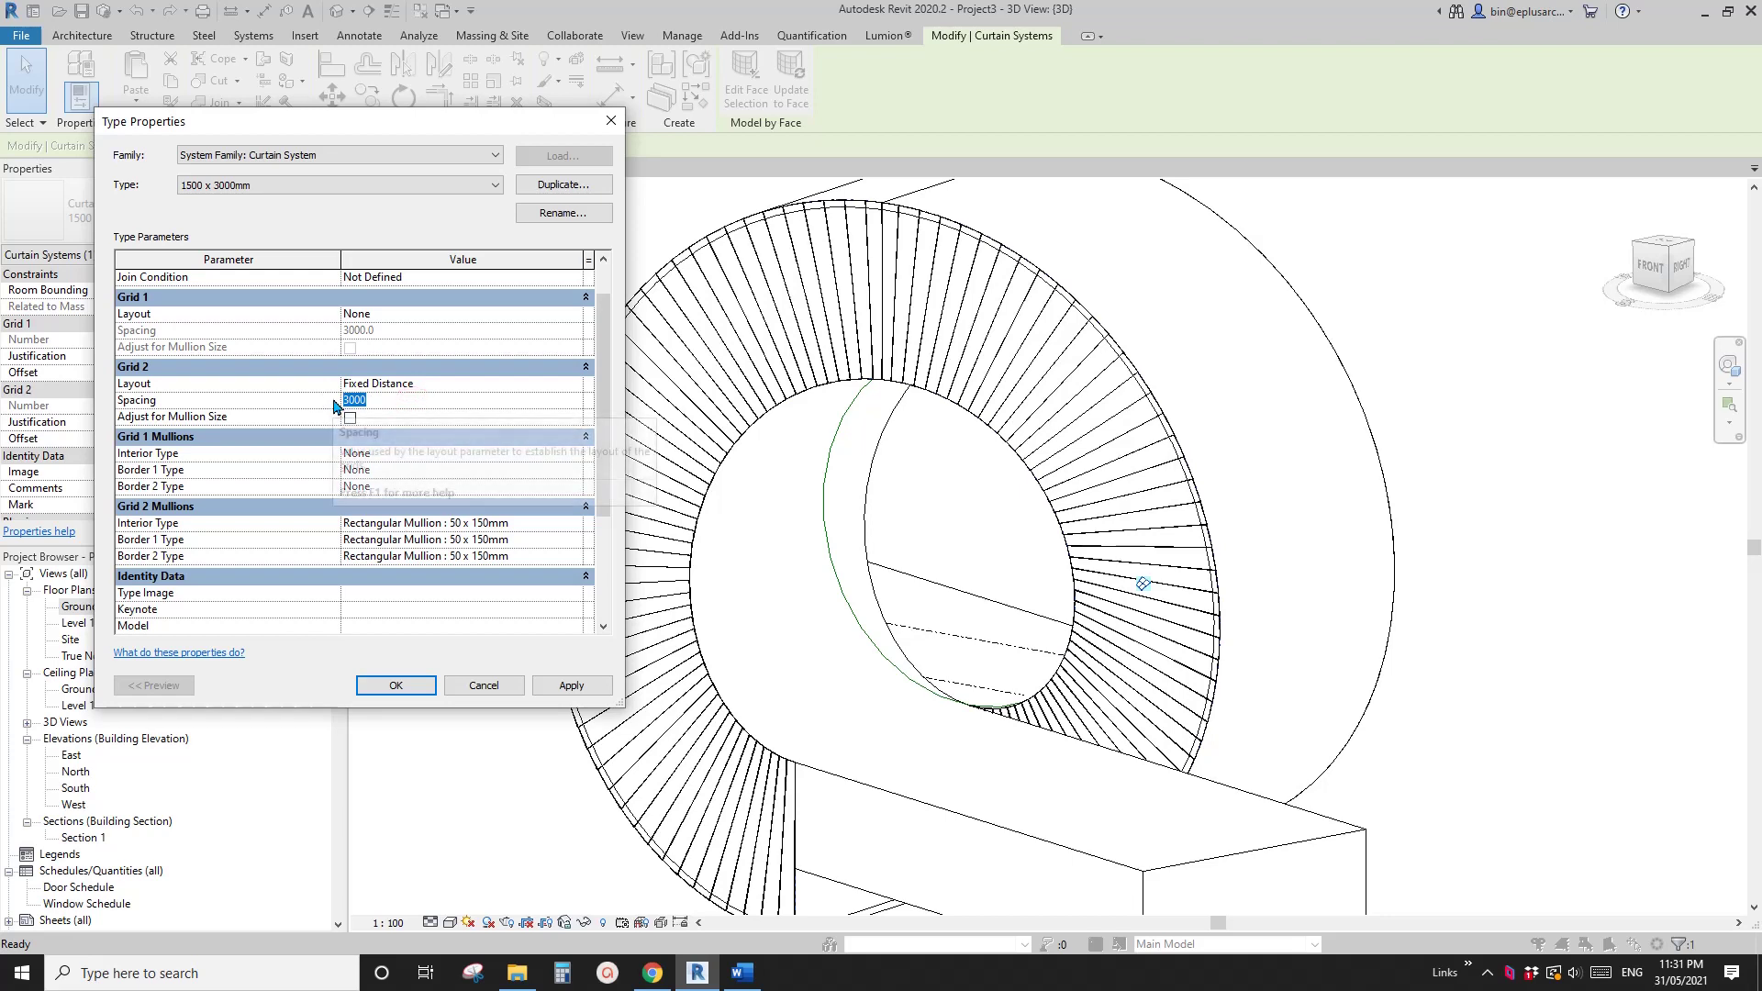
pyautogui.write('24')
# Step: Set the curtain panel to System Panel : Glazed and apply the type changes to the ring's front curtain system
pyautogui.scroll(1, 602, 386)
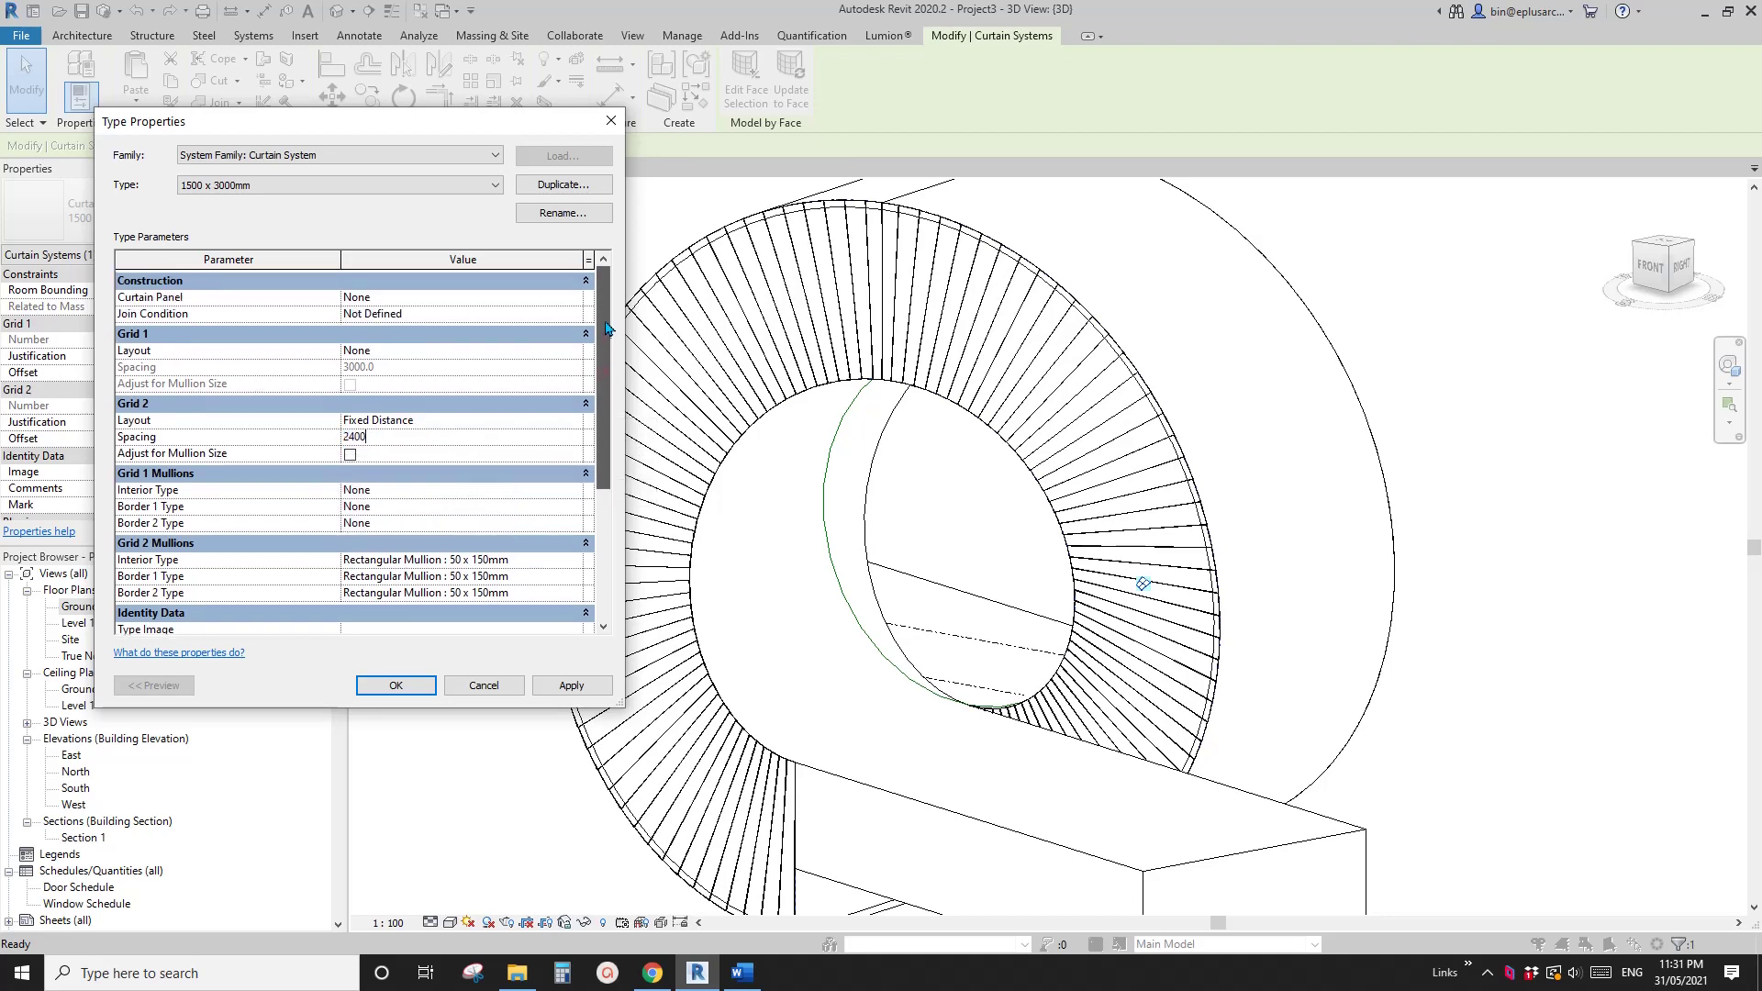
pyautogui.click(574, 299)
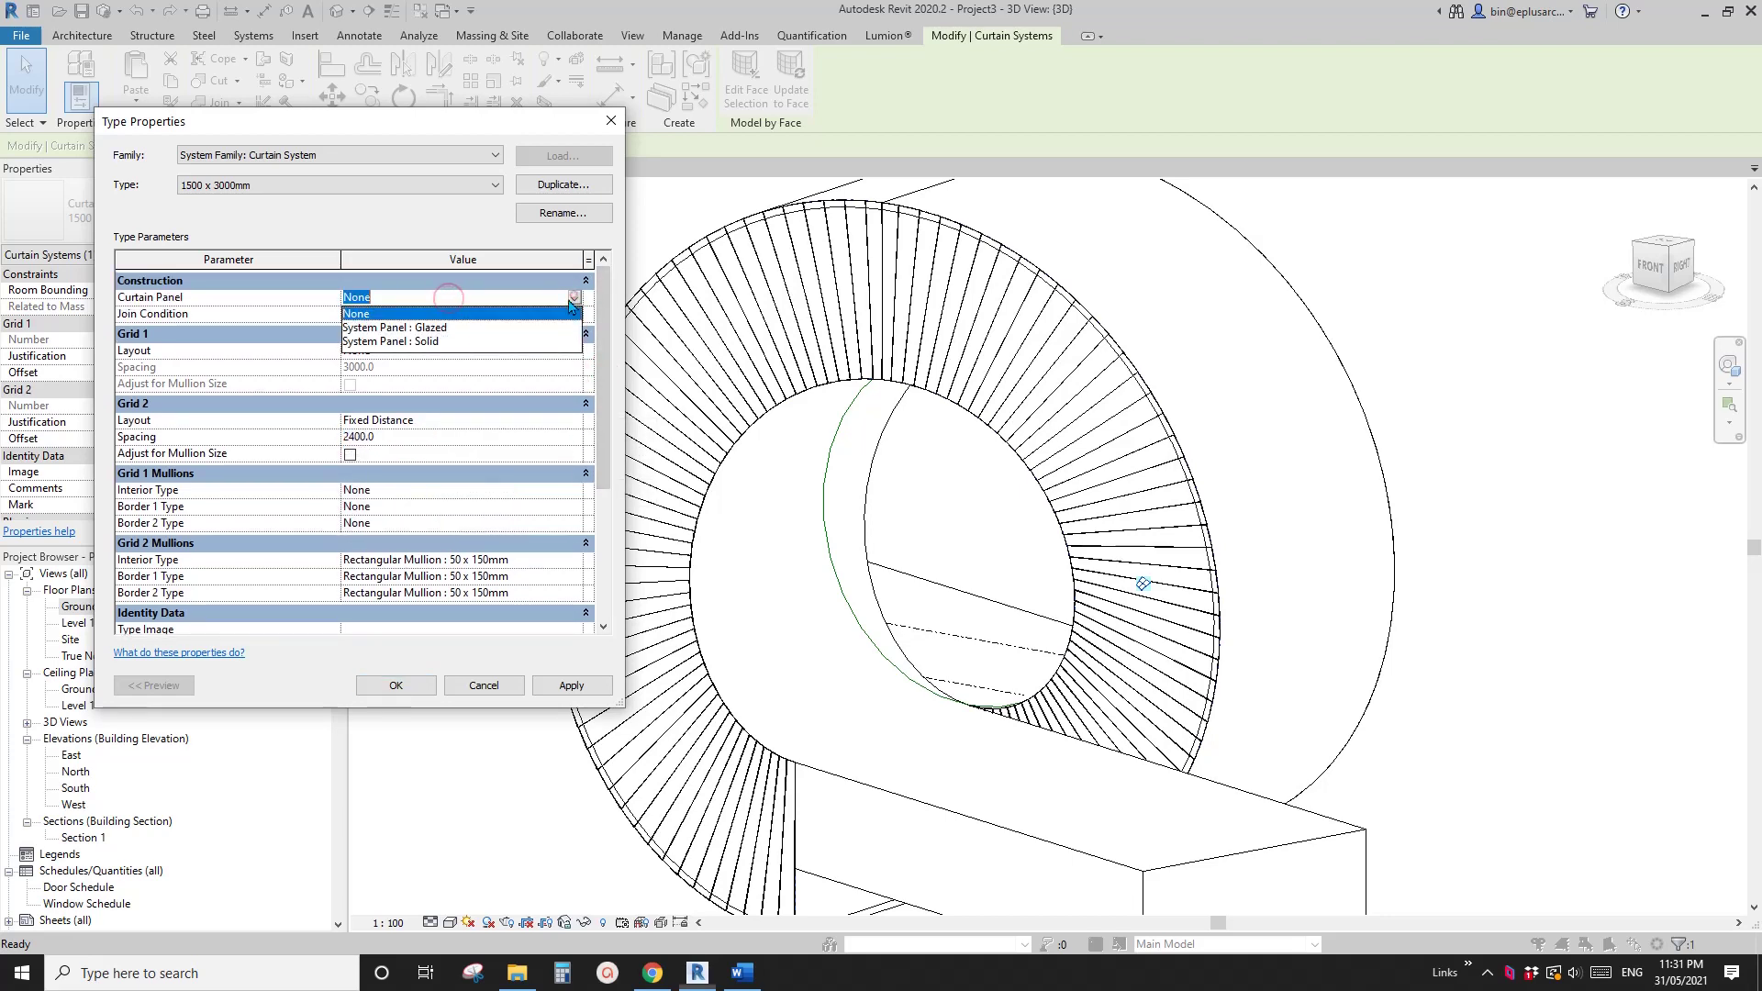
pyautogui.click(422, 328)
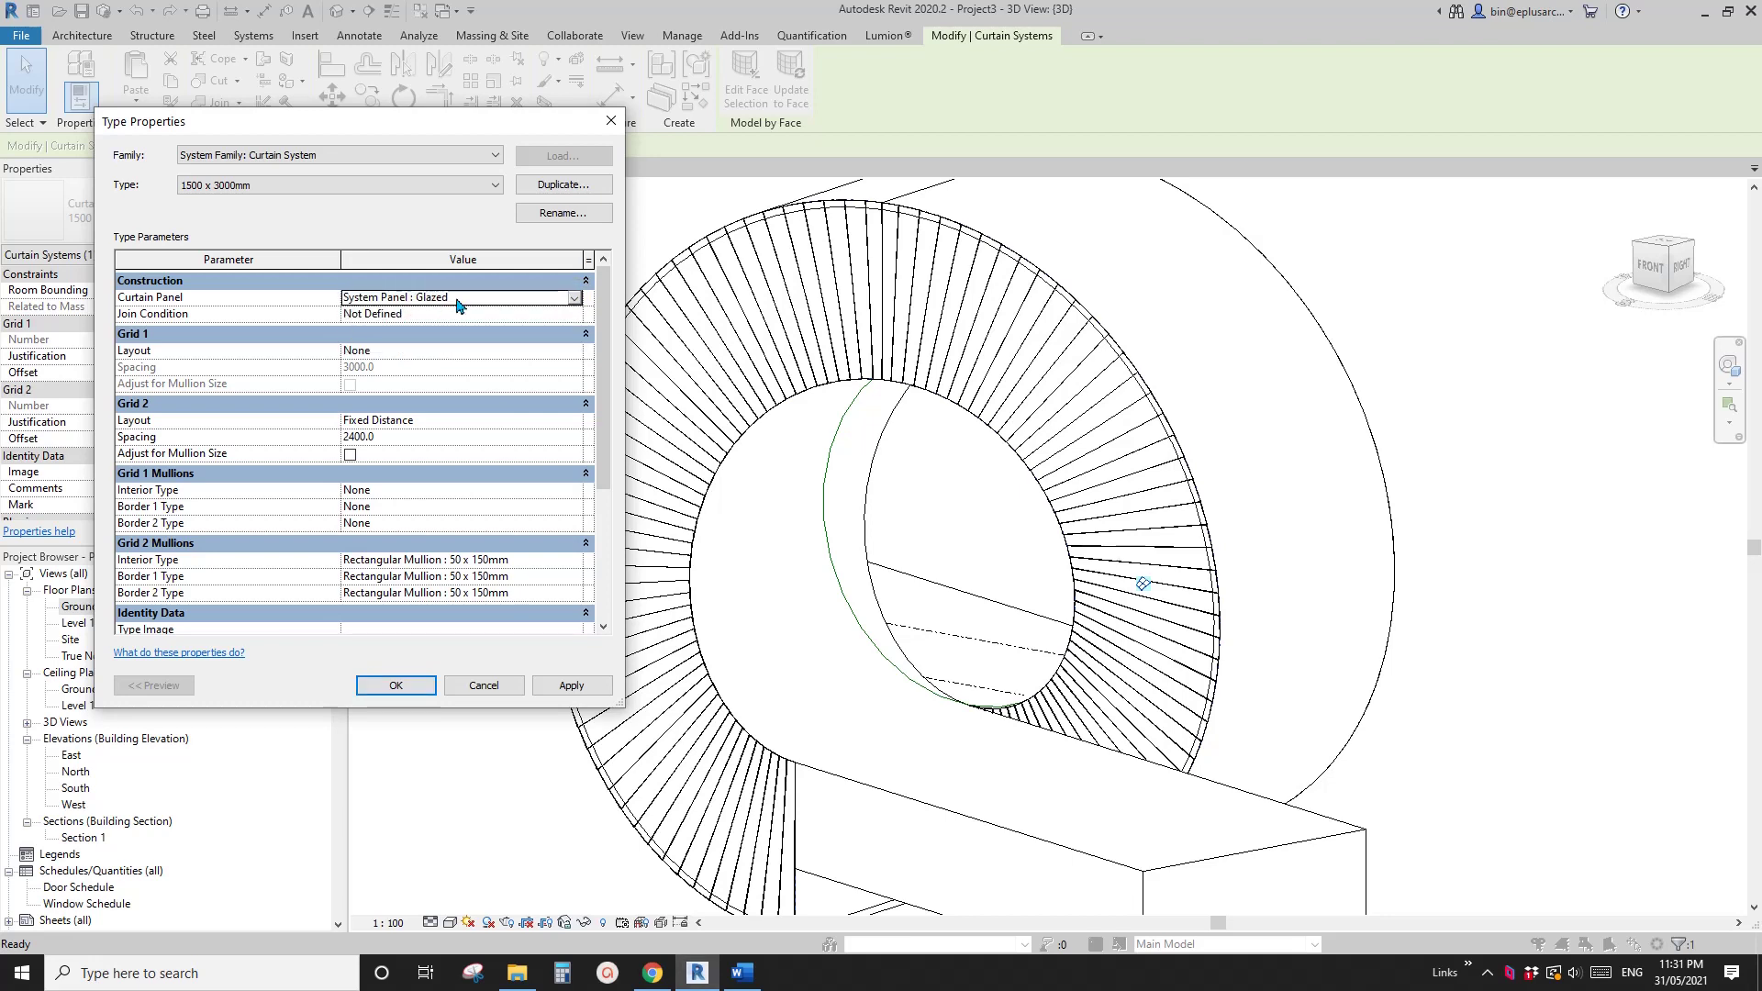
pyautogui.click(571, 685)
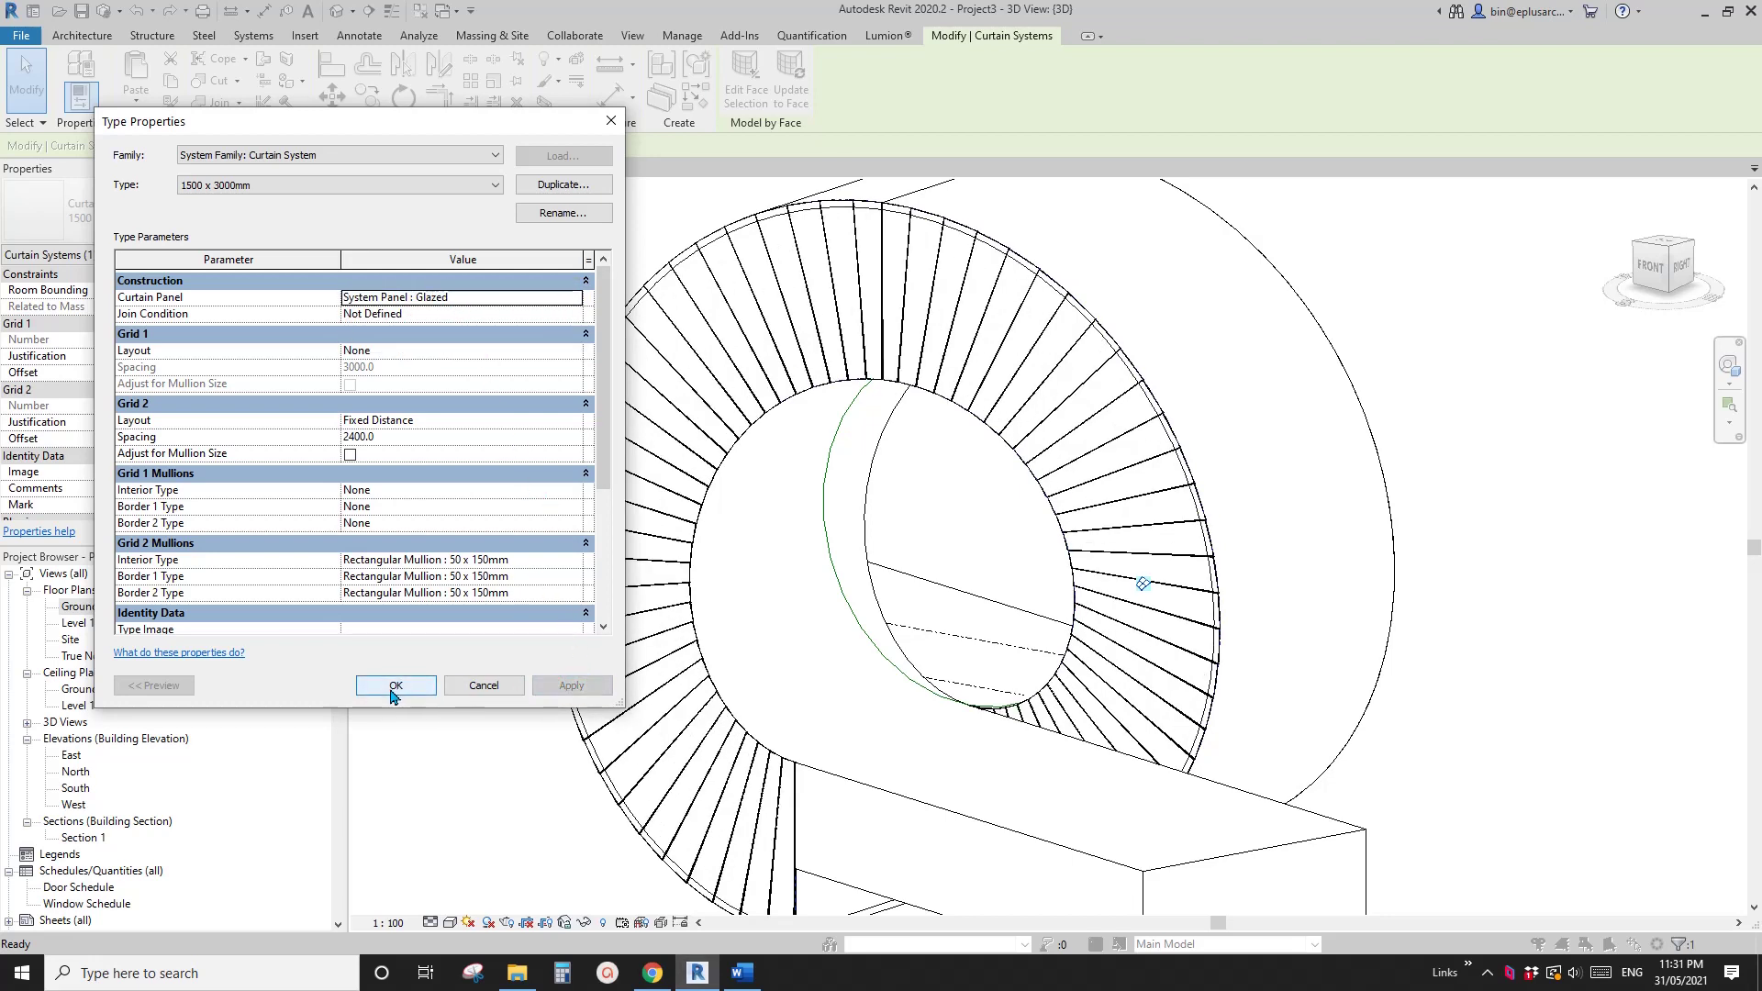
pyautogui.click(396, 686)
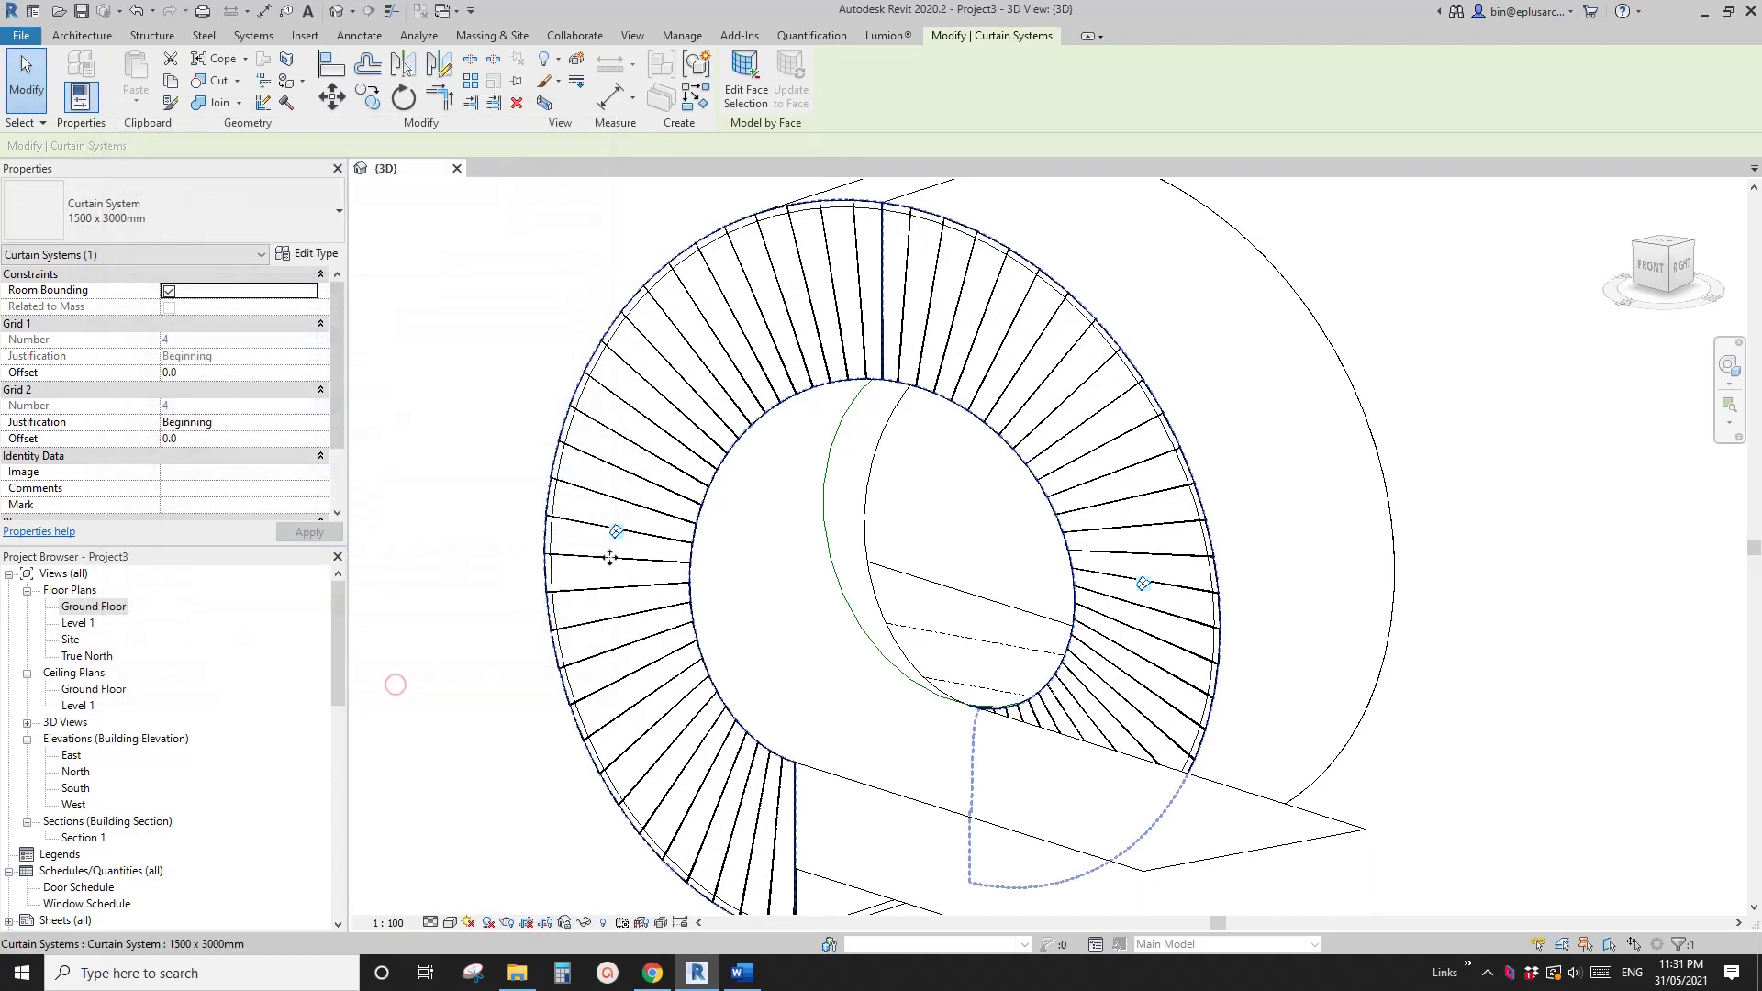
# Step: Switch the 3D view to shaded display and view the ring with its curtain system from the front
pyautogui.scroll(-3, 848, 468)
pyautogui.scroll(2, 848, 468)
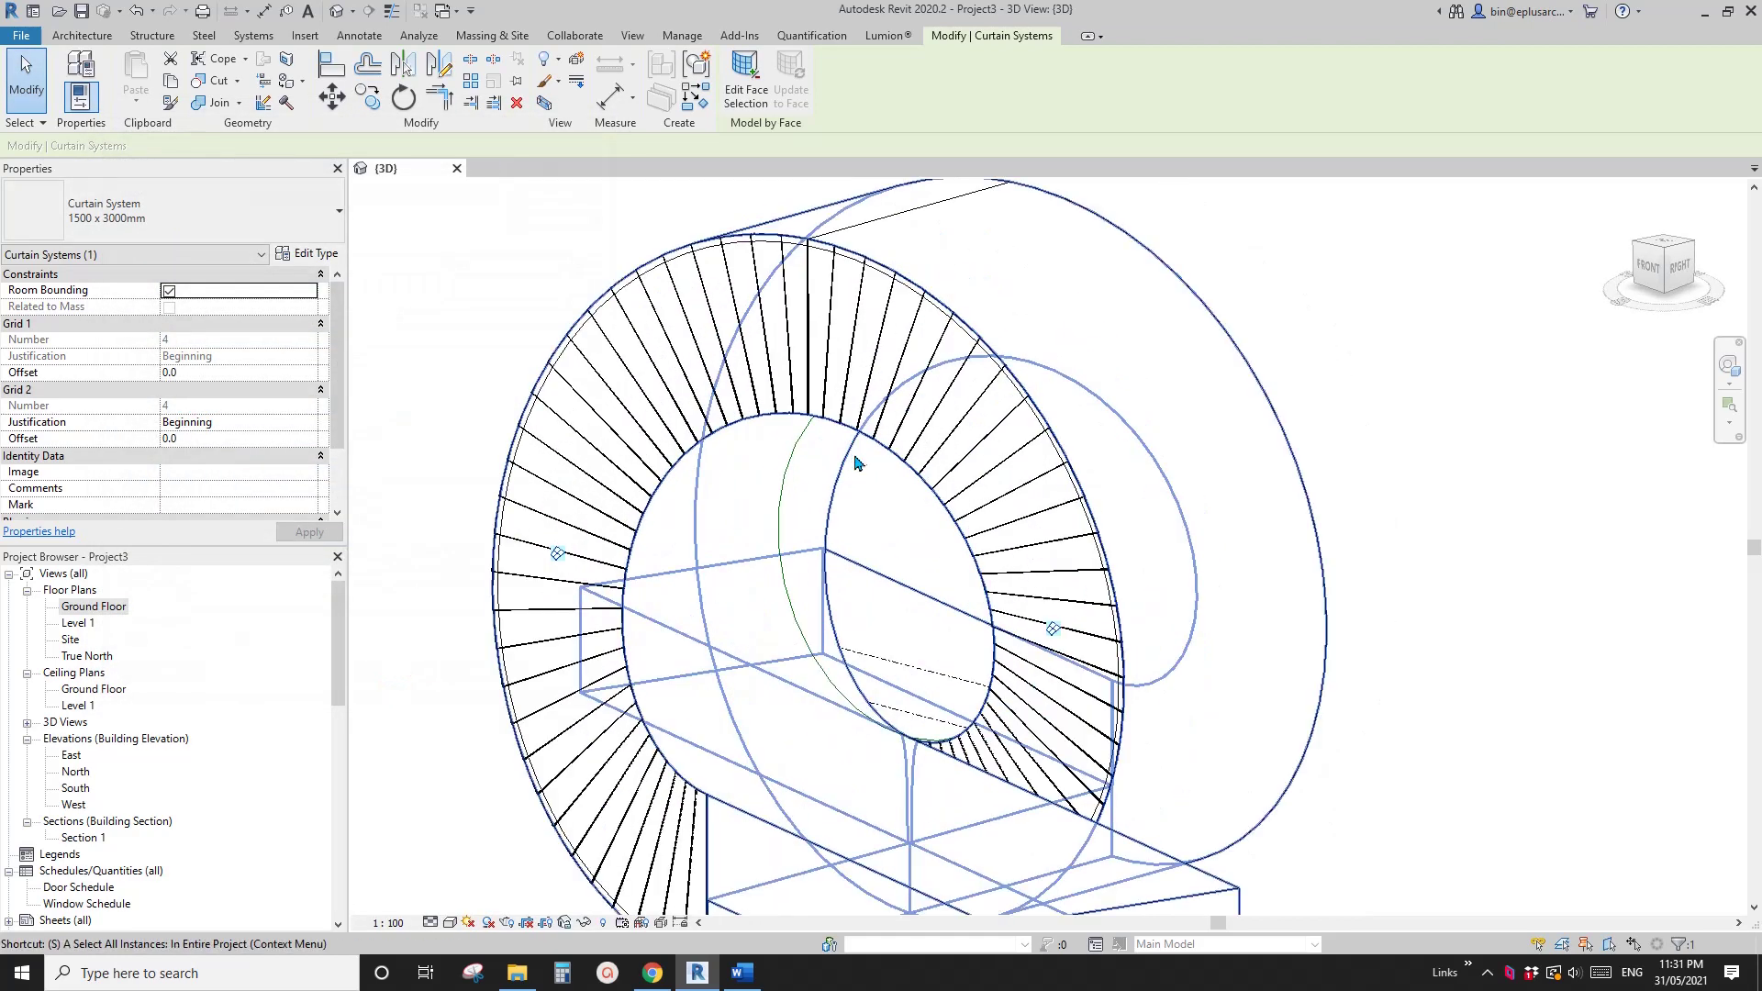
pyautogui.moveTo(827, 496)
pyautogui.keyDown('shift'); pyautogui.mouseDown(button='middle')
pyautogui.moveTo(1153, 260)
pyautogui.moveTo(830, 263)
pyautogui.moveTo(798, 516)
pyautogui.mouseUp(button='middle'); pyautogui.keyUp('shift')
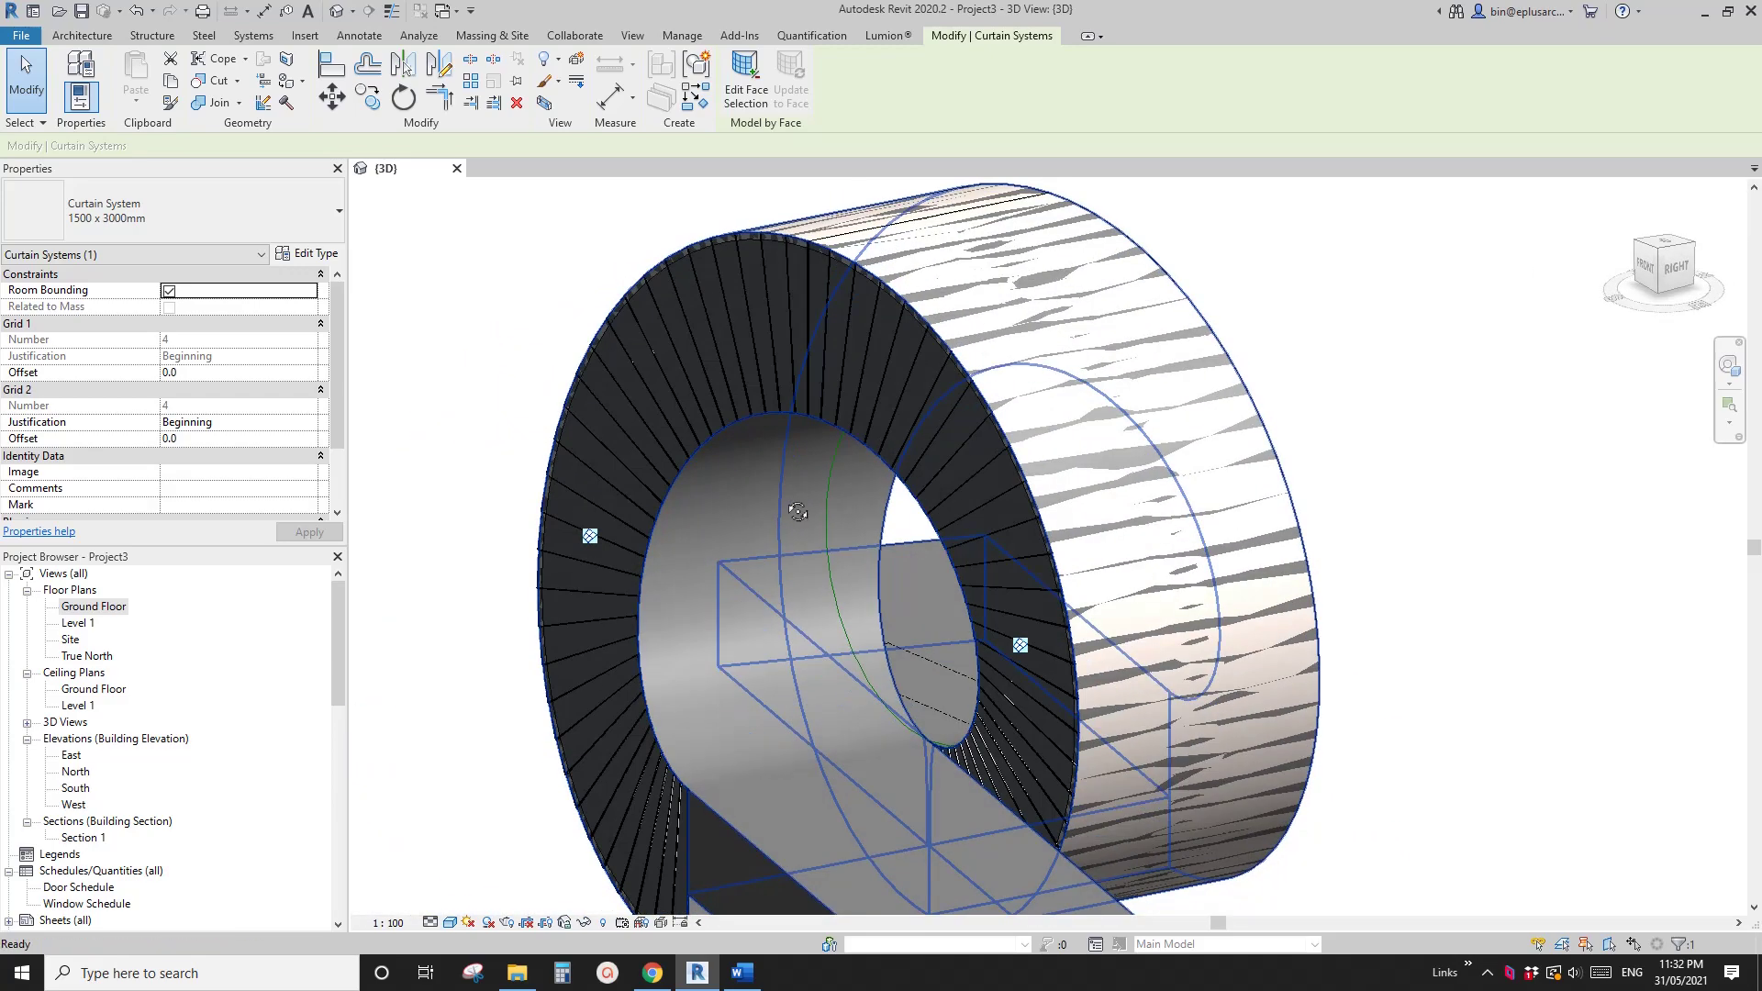
pyautogui.scroll(-2, 798, 516)
pyautogui.moveTo(874, 671); pyautogui.dragTo(905, 504, button='middle')
pyautogui.scroll(-1, 909, 520)
# Step: Temporarily hide the in-place generic model to inspect the glazed curtain system and outer walls, and reset the temporary hide
pyautogui.click(824, 554)
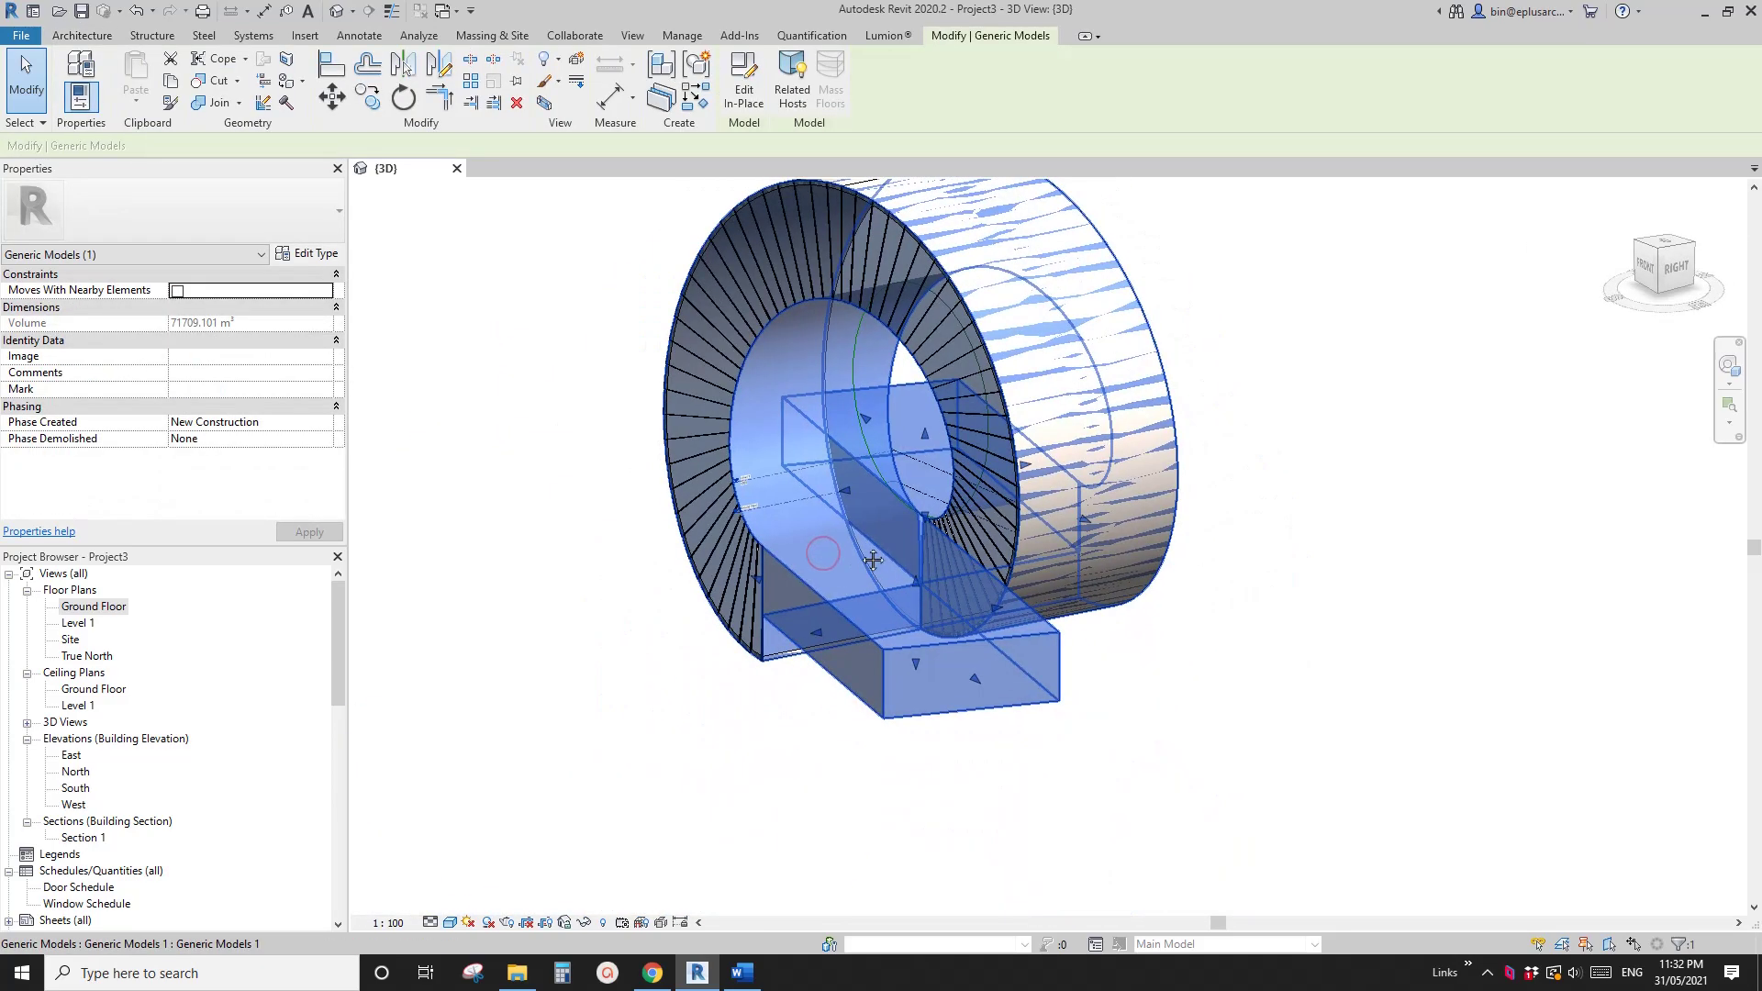
pyautogui.press('h')
pyautogui.press('h')
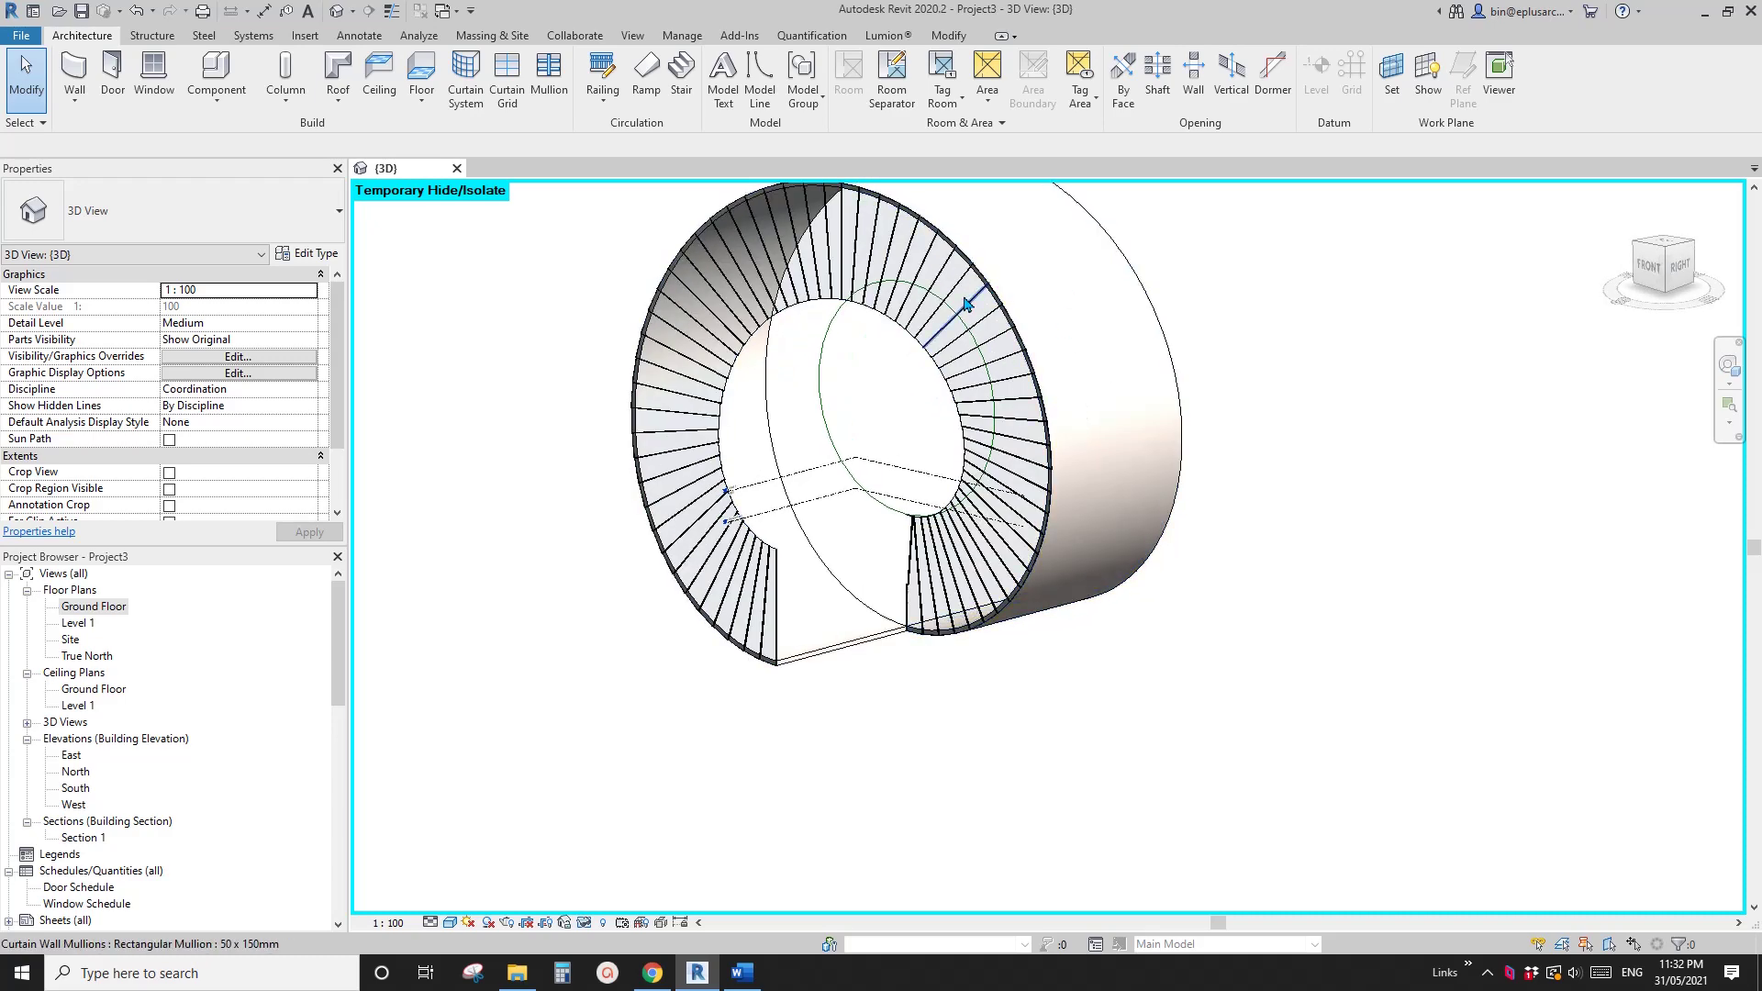
pyautogui.moveTo(923, 338); pyautogui.dragTo(918, 589, button='middle')
pyautogui.press('h')
pyautogui.press('r')
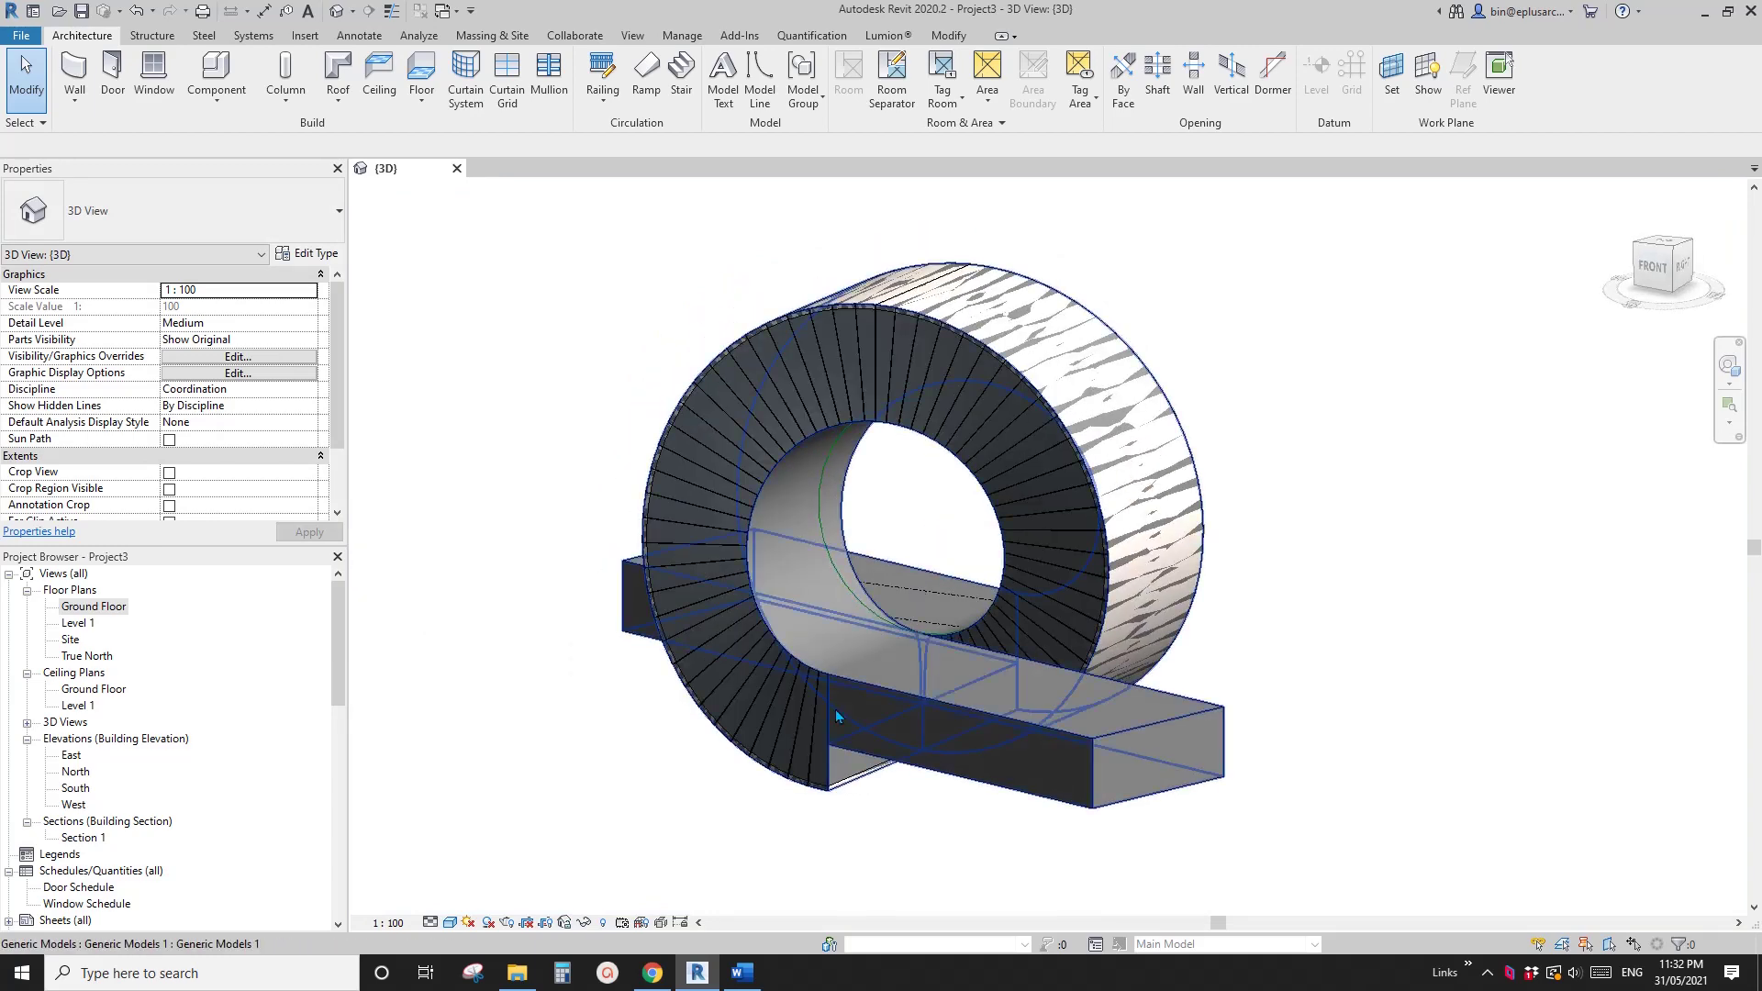
# Step: Compare the model with BIG's pier rendering in Chrome and examine the ring's outer walls and uncovered faces from all sides in Revit
pyautogui.click(657, 974)
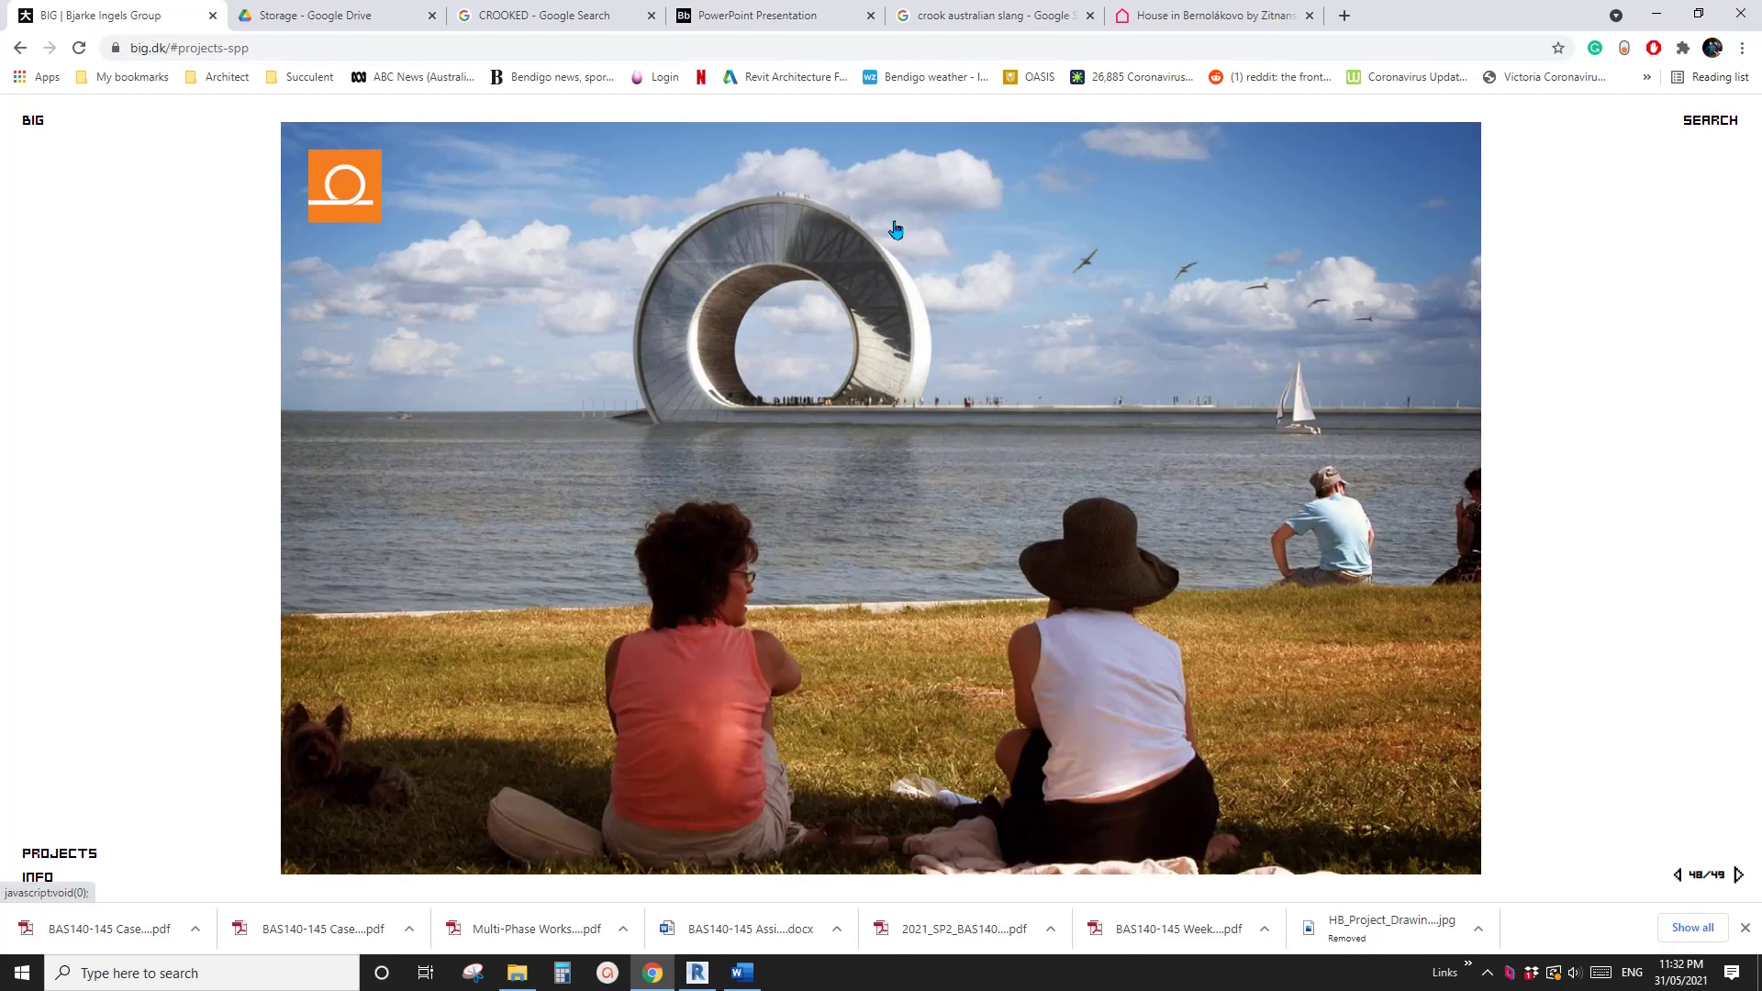
pyautogui.click(697, 973)
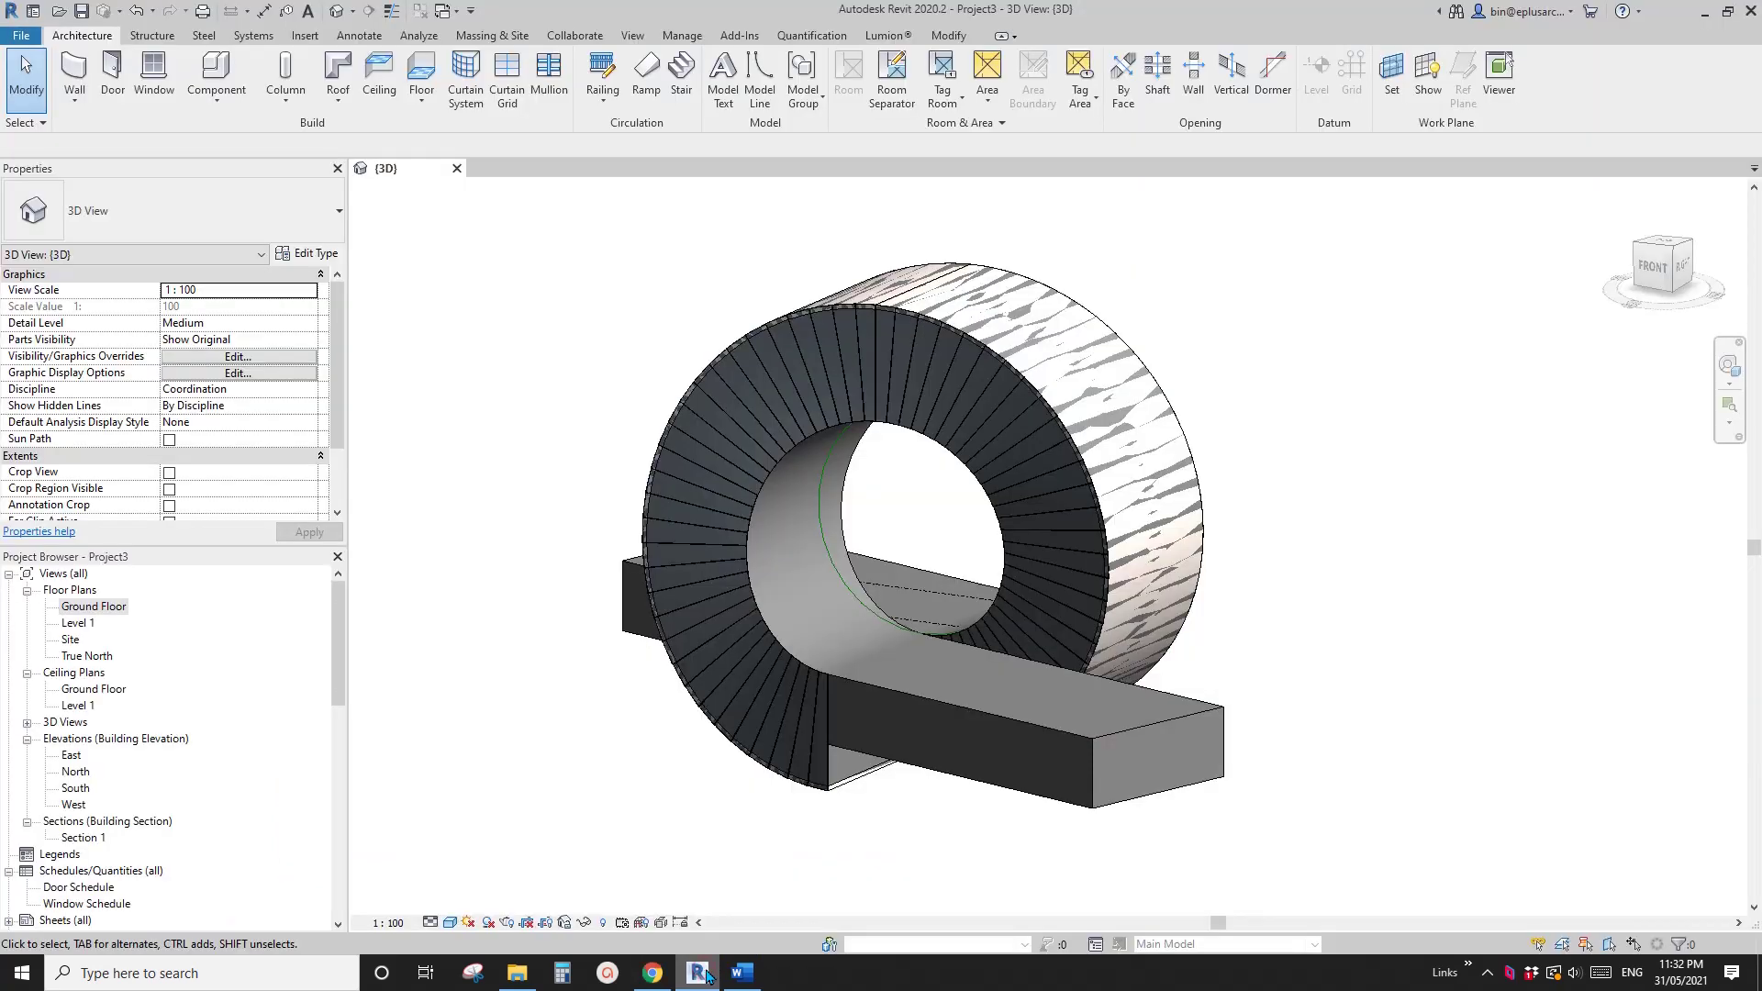
pyautogui.keyDown('shift'); pyautogui.moveTo(811, 378); pyautogui.dragTo(890, 631, button='middle'); pyautogui.keyUp('shift')
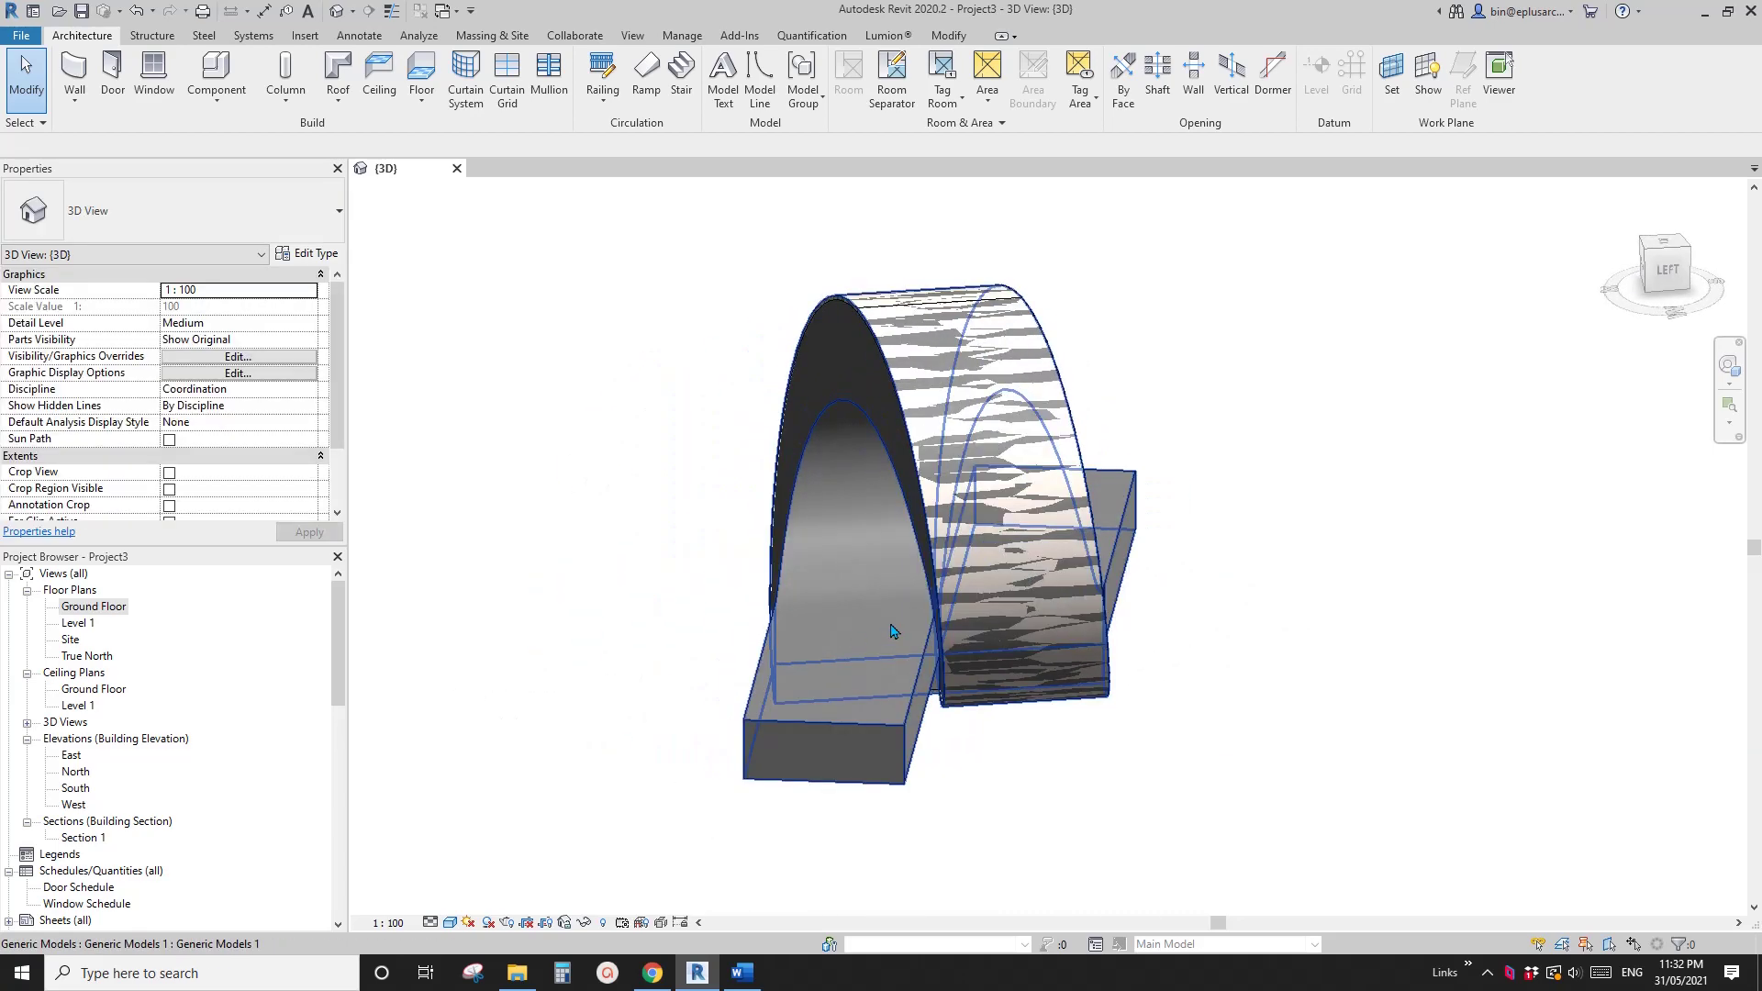
pyautogui.click(872, 711)
pyautogui.moveTo(956, 689); pyautogui.dragTo(1063, 643, button='middle')
pyautogui.keyDown('shift'); pyautogui.moveTo(1242, 672); pyautogui.dragTo(1294, 651, button='middle'); pyautogui.keyUp('shift')
pyautogui.click(1294, 651)
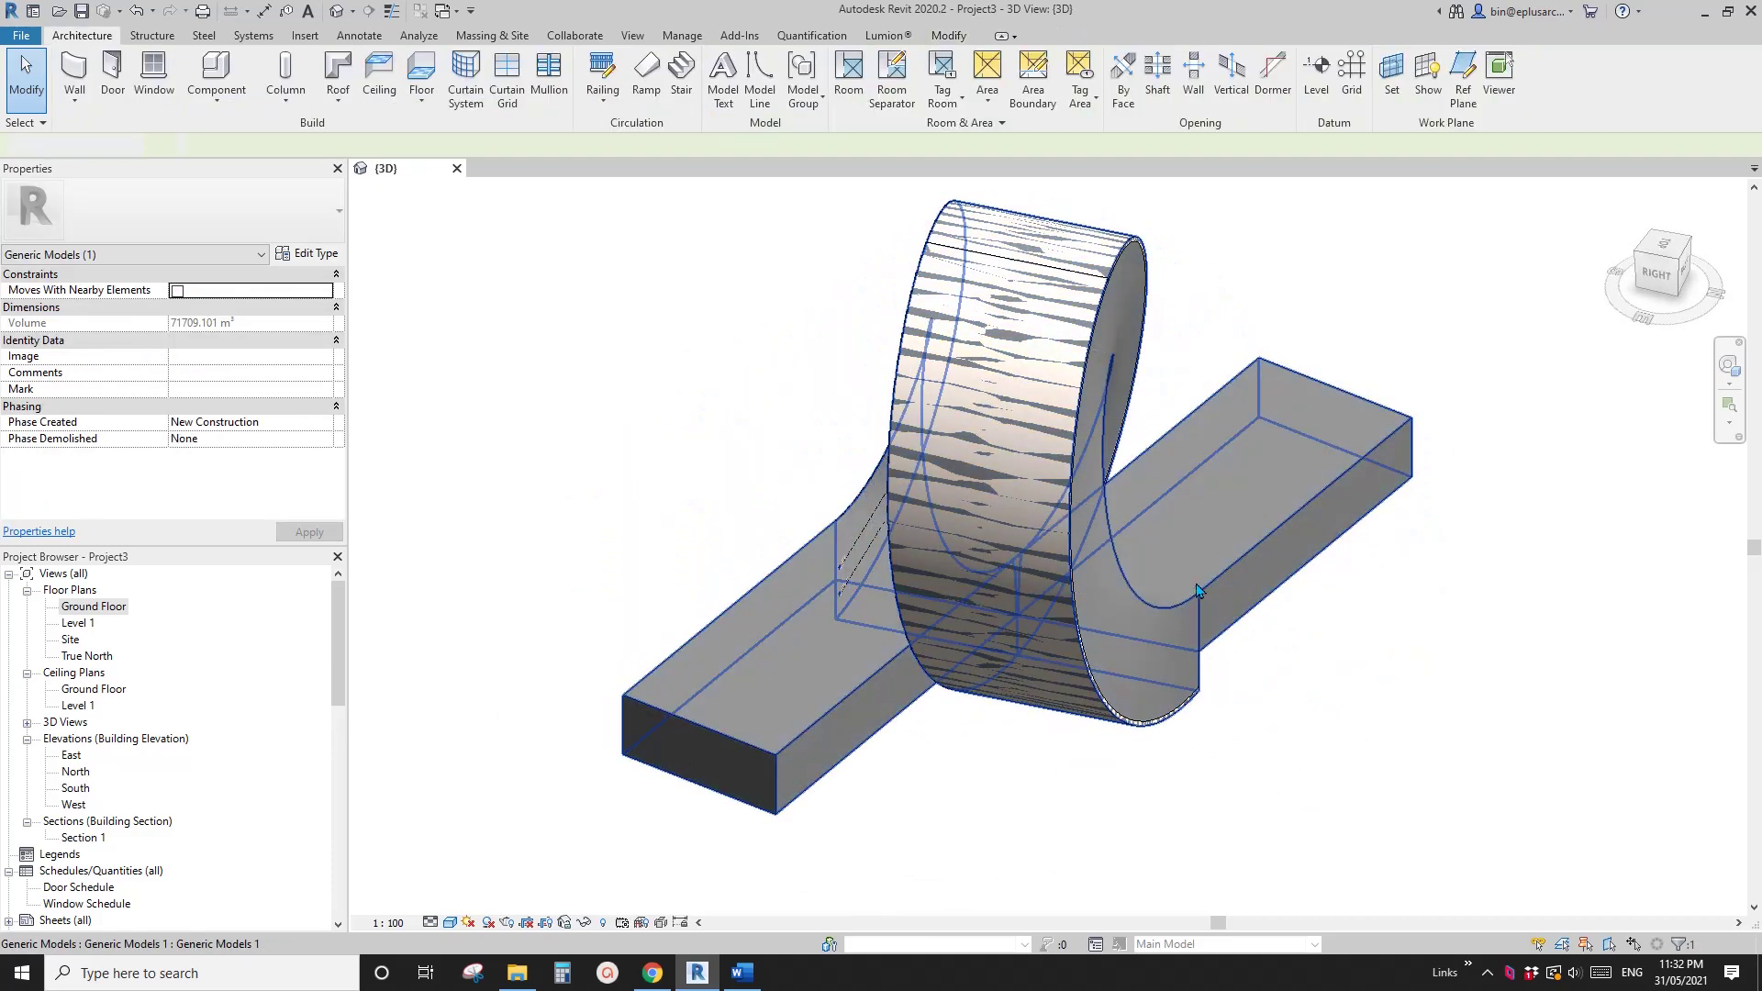
pyautogui.scroll(-2, 1272, 595)
pyautogui.keyDown('shift'); pyautogui.moveTo(1093, 616); pyautogui.dragTo(979, 620, button='middle'); pyautogui.keyUp('shift')
pyautogui.scroll(2, 1116, 614)
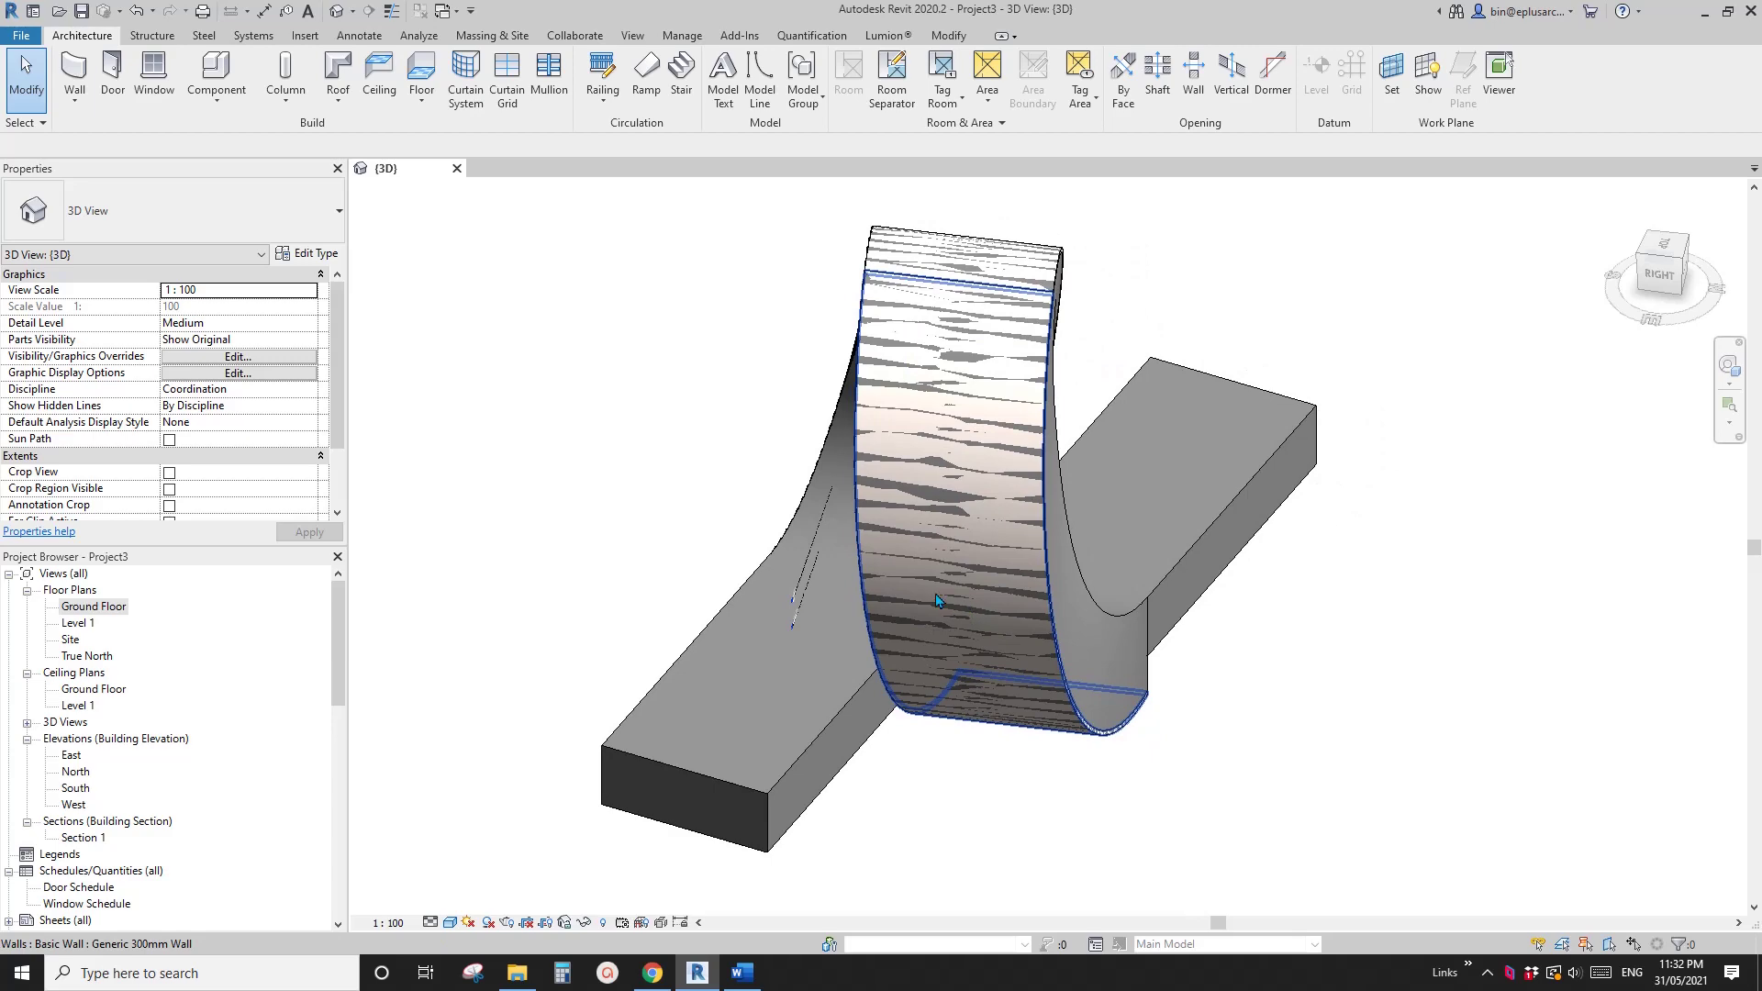
pyautogui.keyDown('shift'); pyautogui.moveTo(952, 613); pyautogui.dragTo(1129, 375, button='middle'); pyautogui.keyUp('shift')
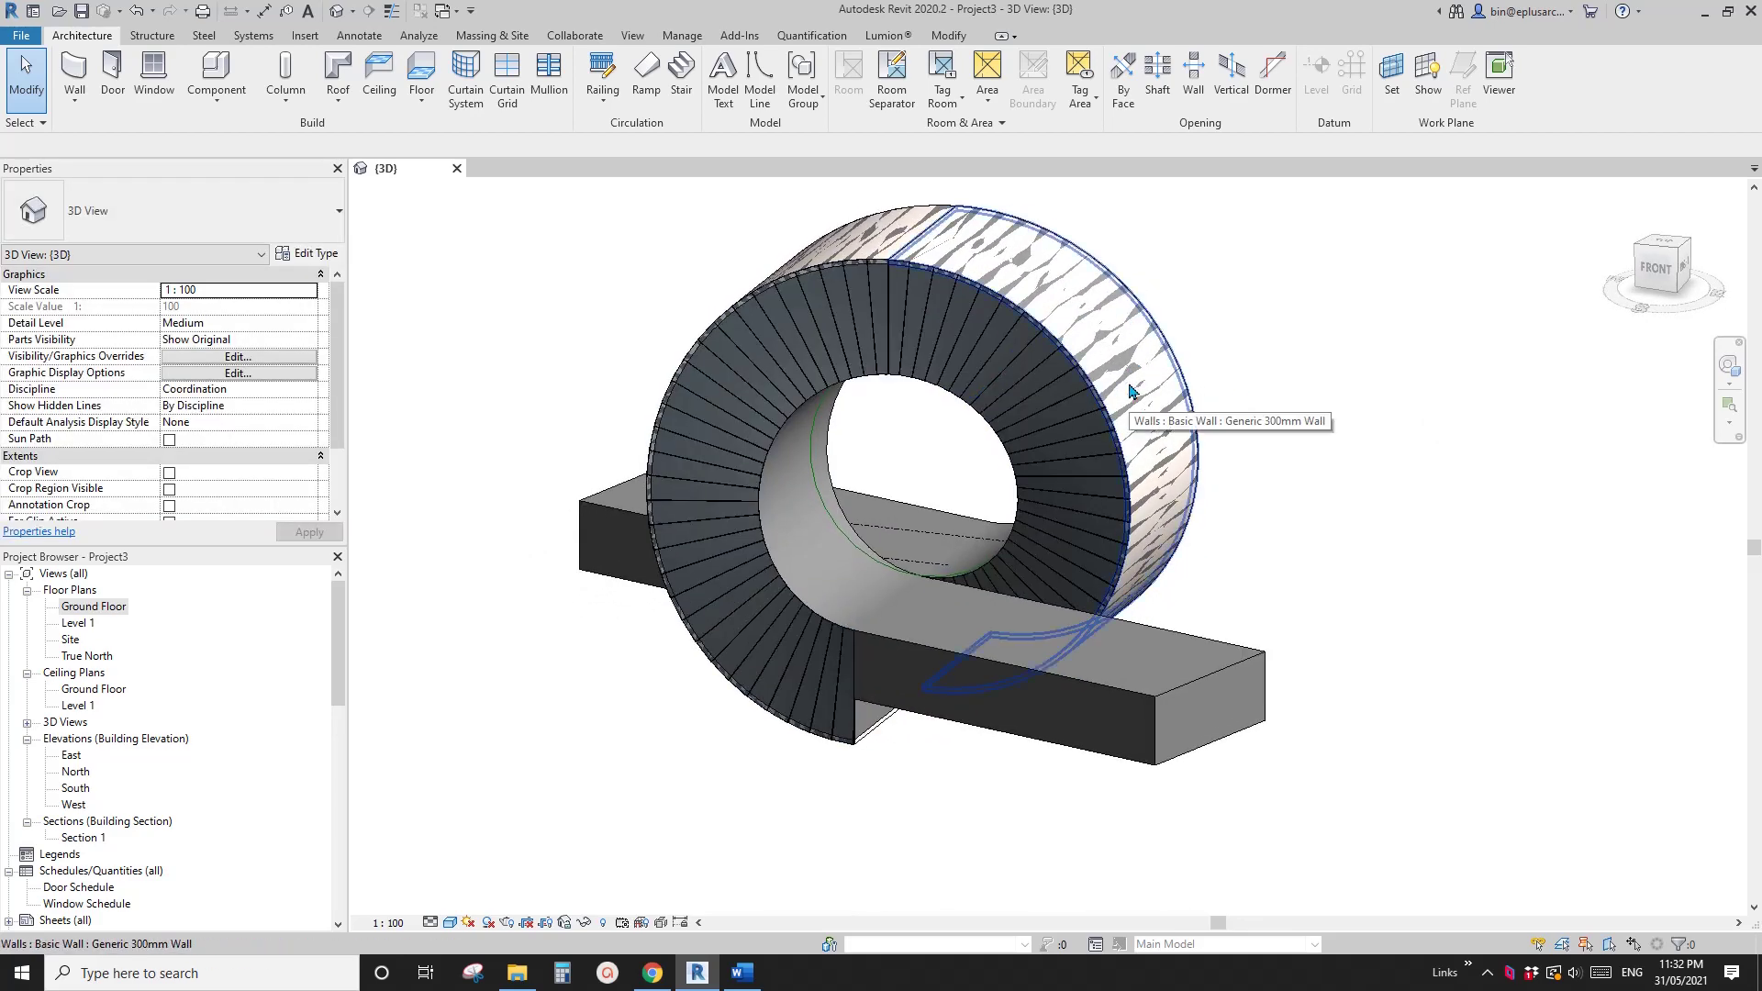
pyautogui.keyDown('shift'); pyautogui.moveTo(923, 556); pyautogui.dragTo(886, 592, button='middle'); pyautogui.keyUp('shift')
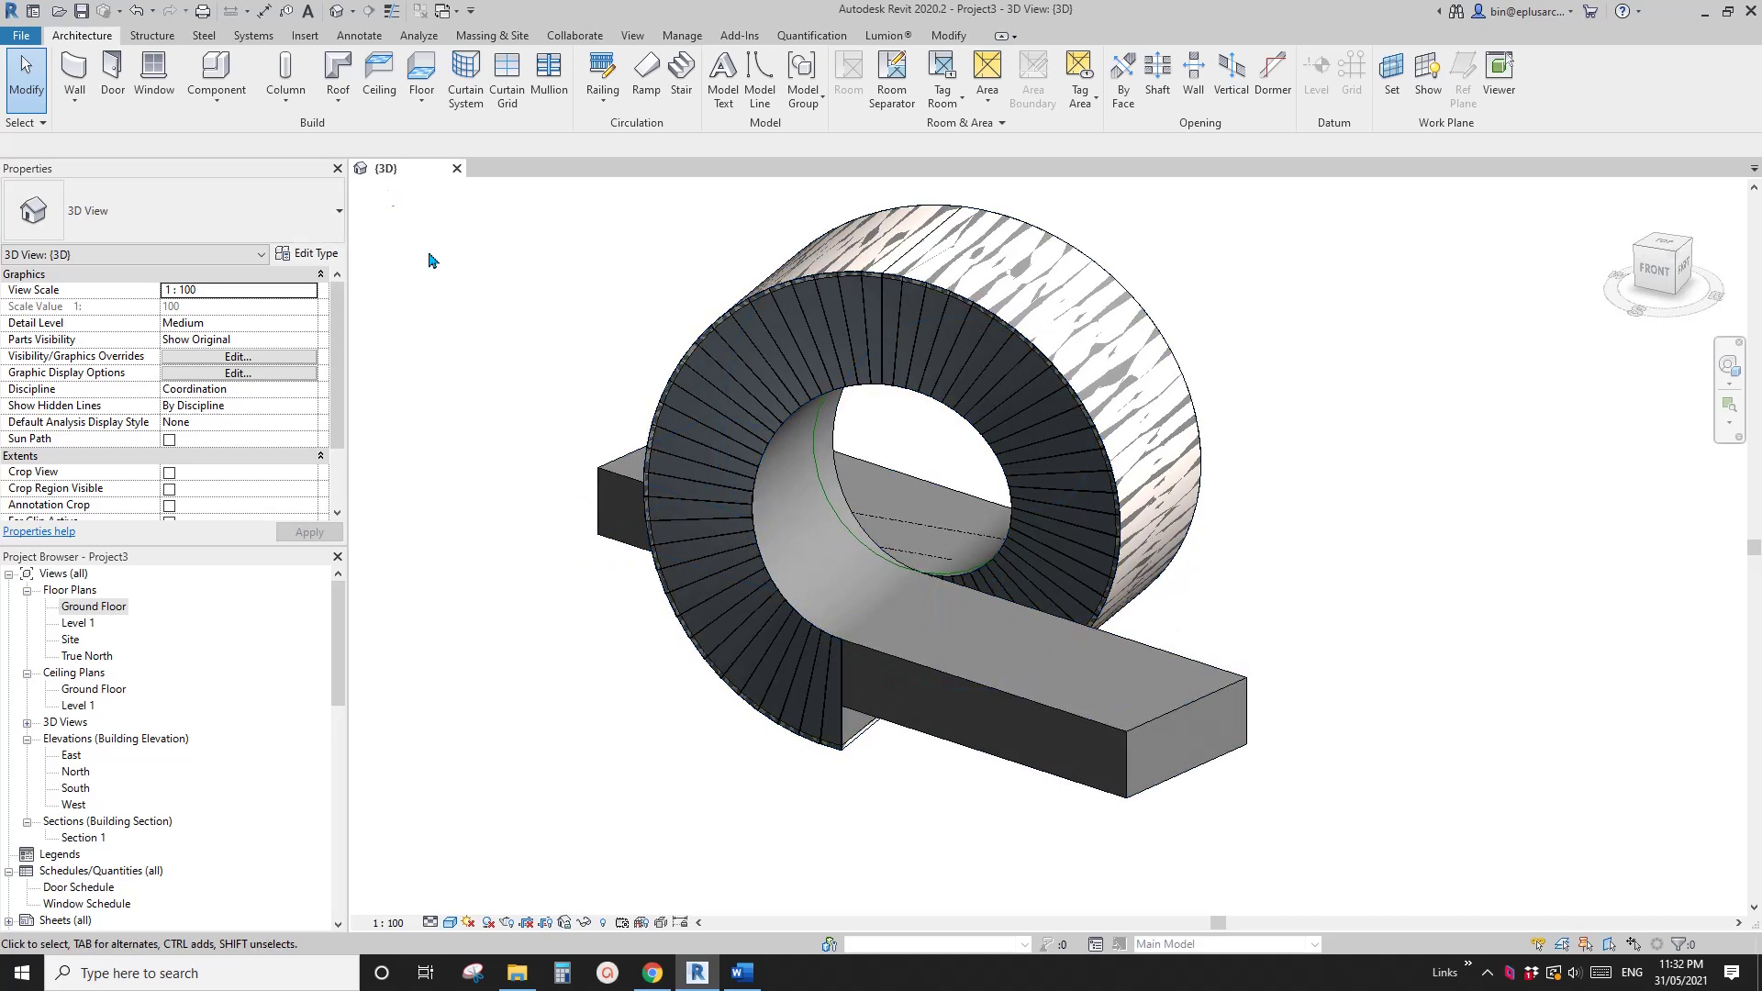
# Step: Place Generic 300mm walls by face on the inner curved faces of both ring halves, with the location line at Finish Face: Exterior
pyautogui.press('w')
pyautogui.press('a')
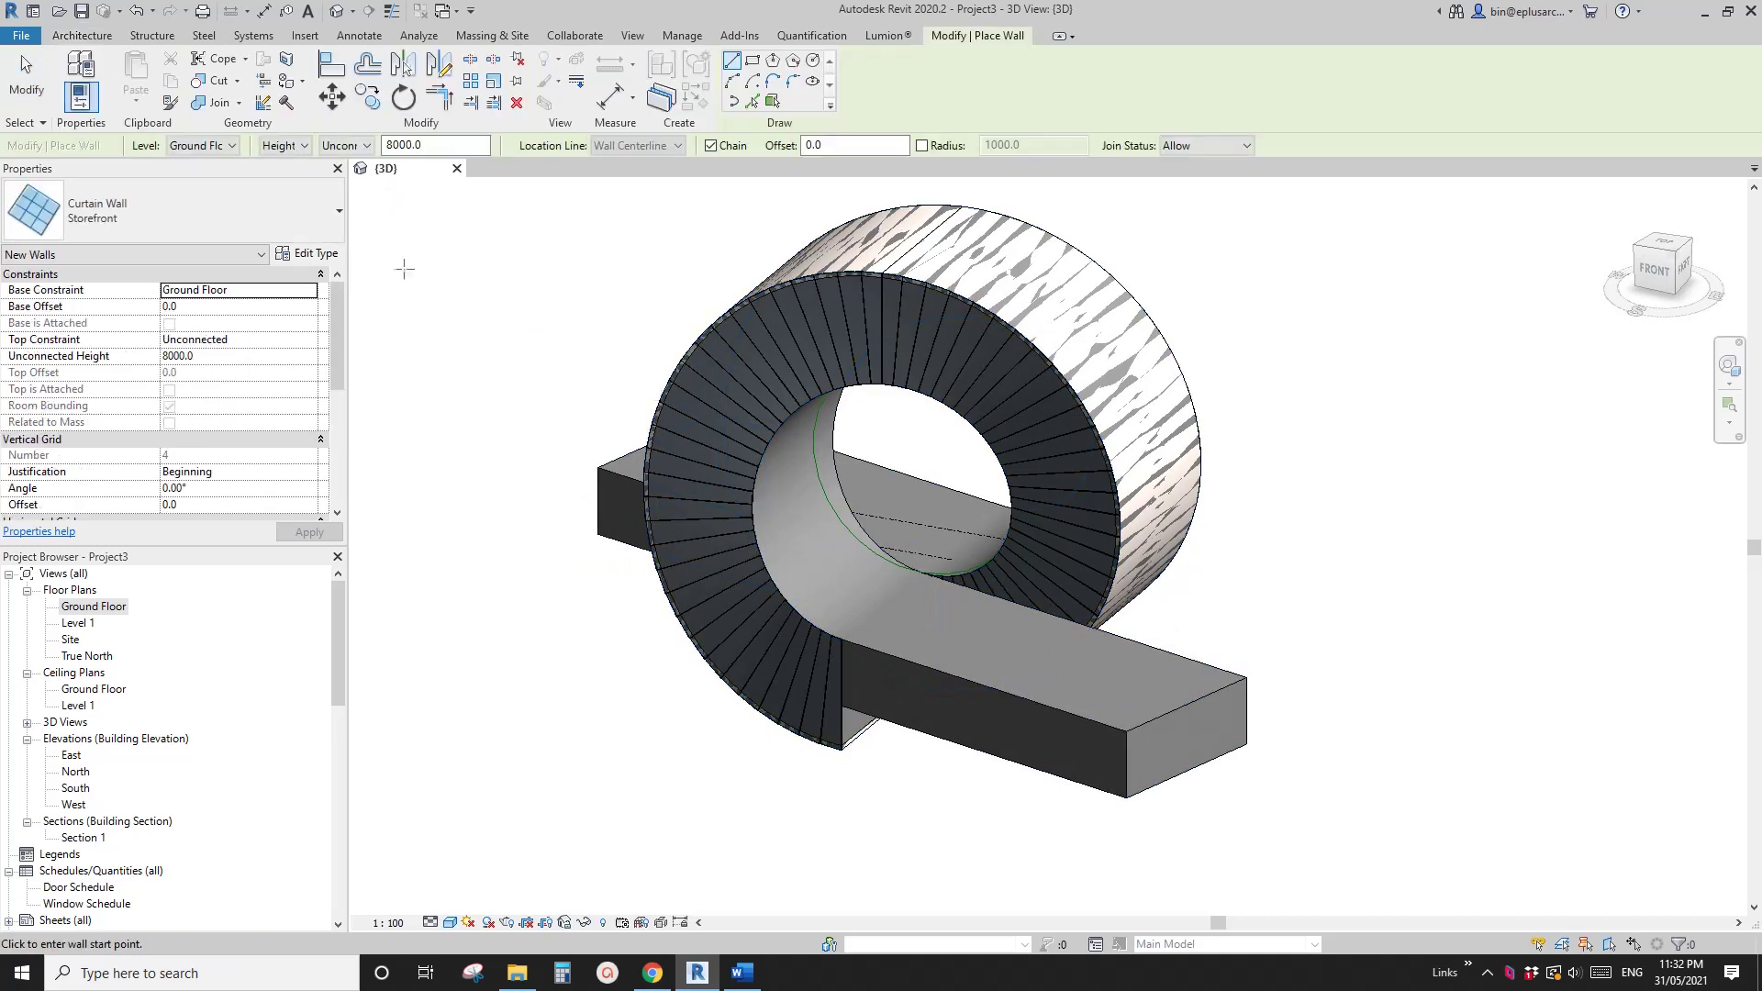
pyautogui.click(204, 213)
pyautogui.click(125, 495)
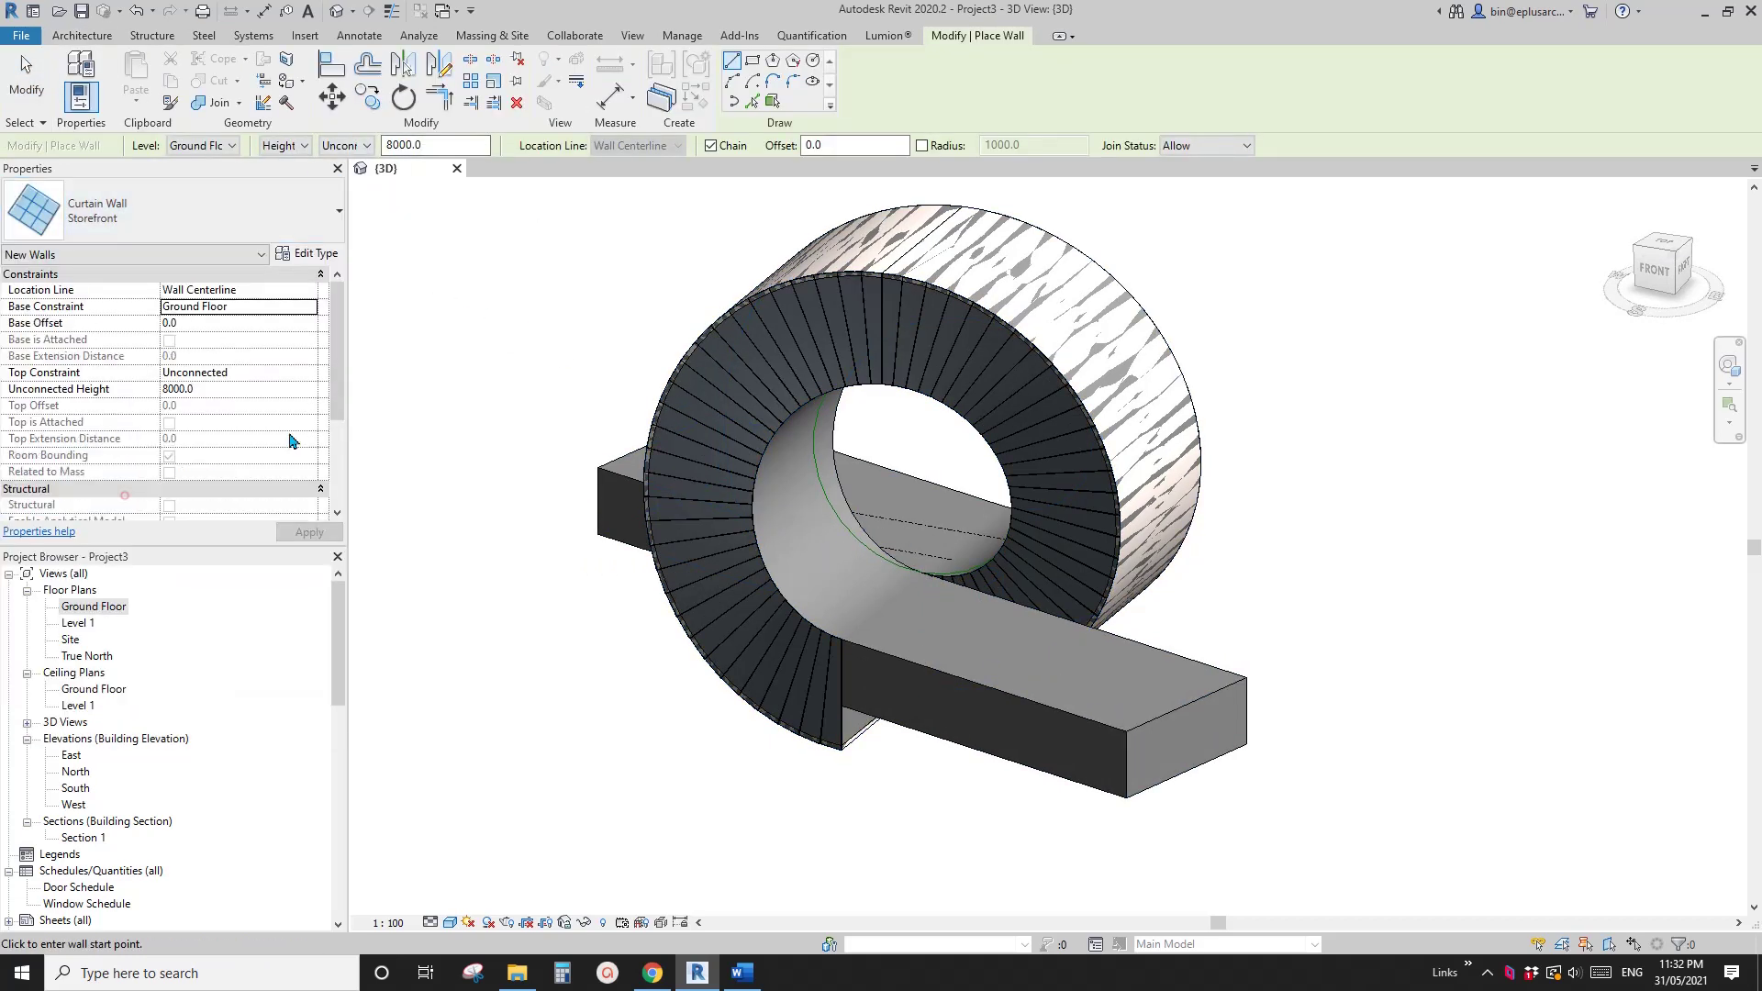
pyautogui.click(771, 101)
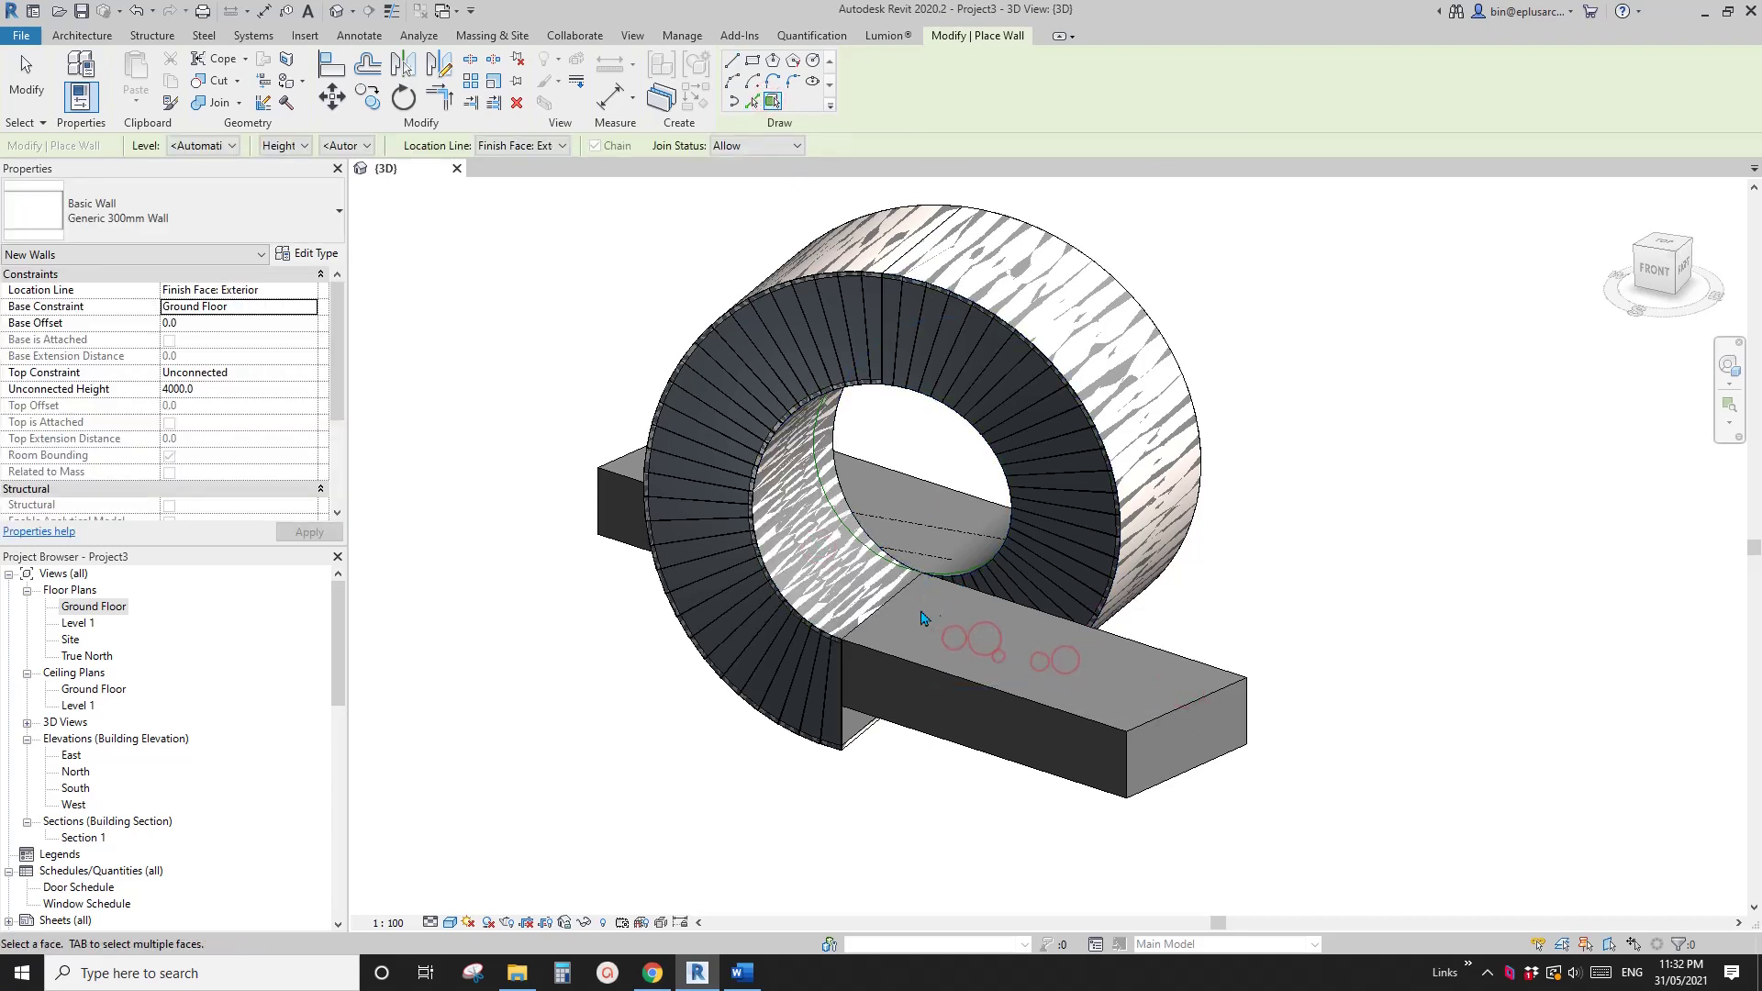
pyautogui.keyDown('shift'); pyautogui.moveTo(923, 617); pyautogui.dragTo(1053, 599, button='middle'); pyautogui.keyUp('shift')
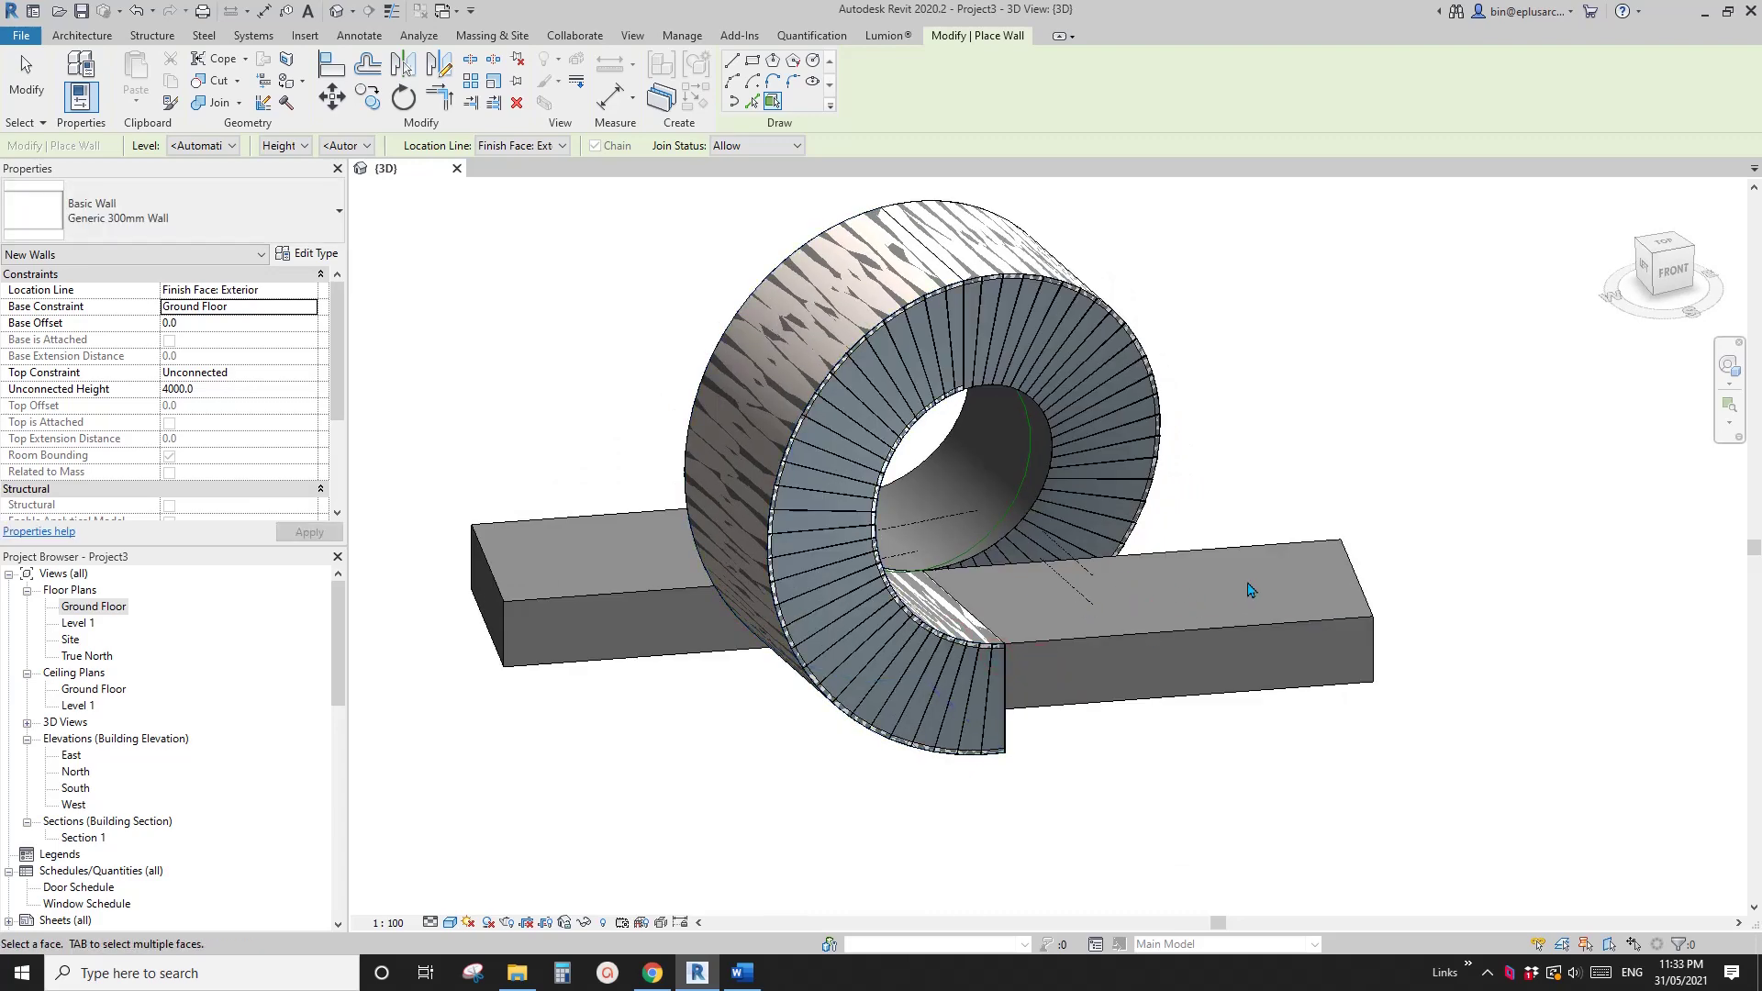
pyautogui.click(985, 487)
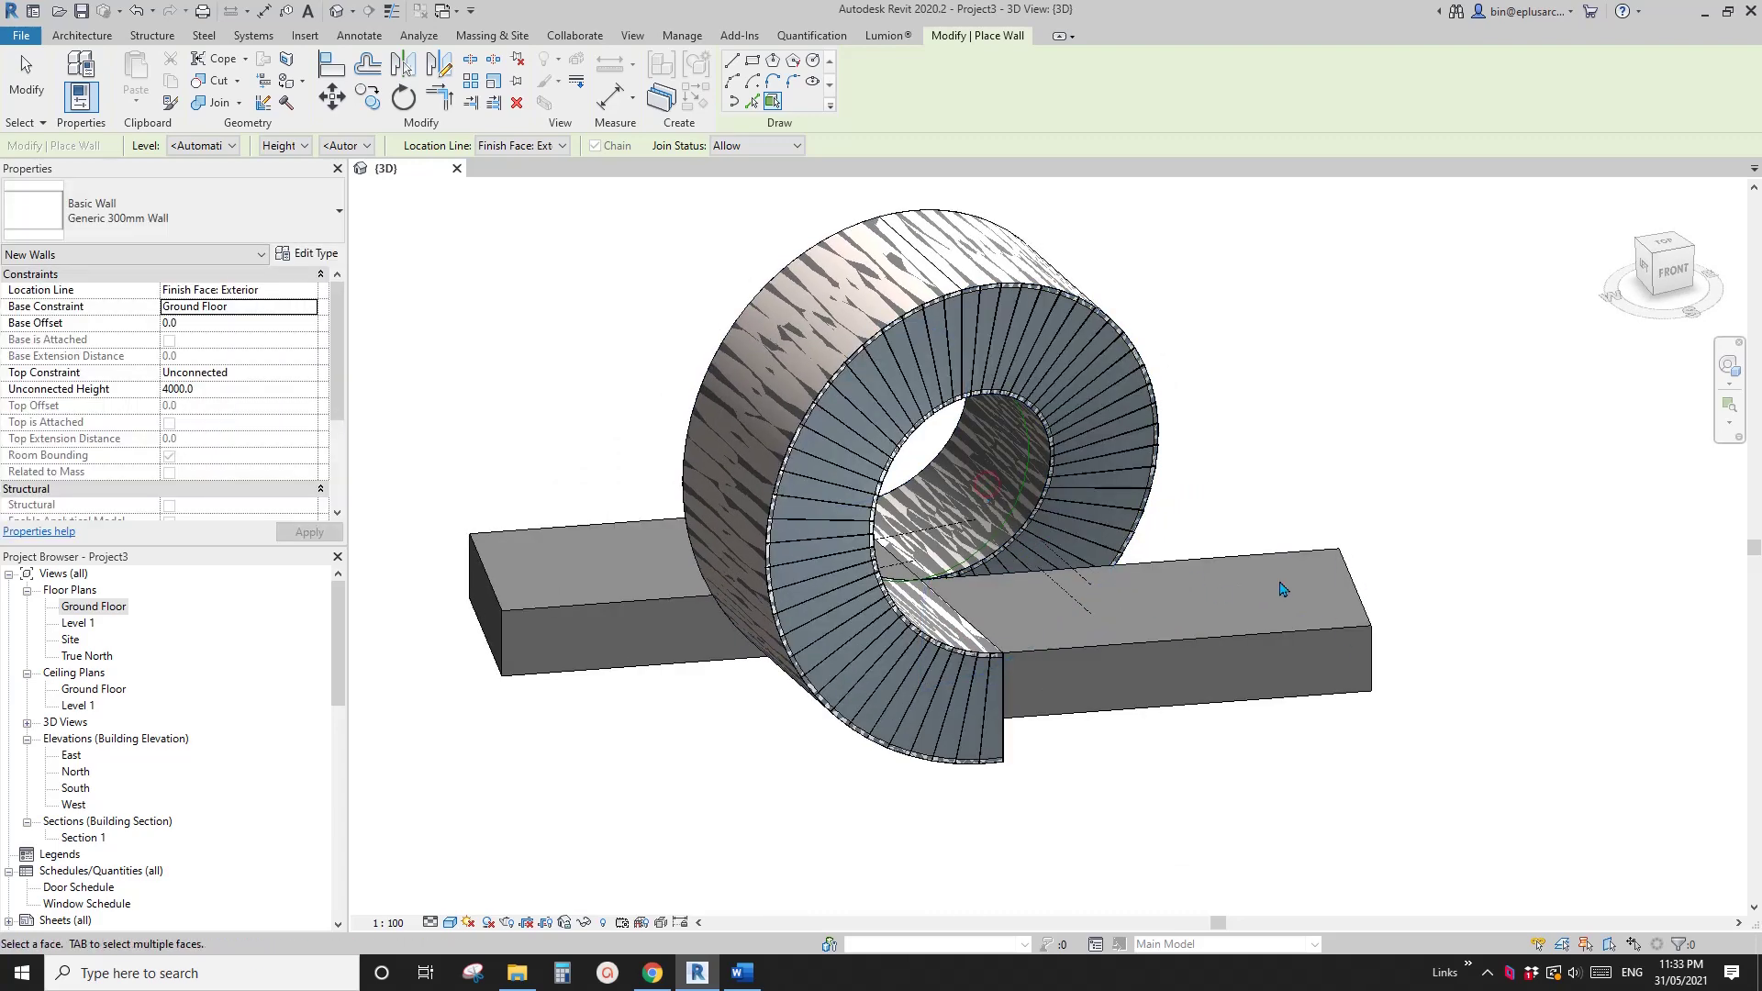
pyautogui.moveTo(1173, 594)
pyautogui.keyDown('shift'); pyautogui.mouseDown(button='middle')
pyautogui.moveTo(977, 670)
pyautogui.moveTo(945, 648)
pyautogui.mouseUp(button='middle'); pyautogui.keyUp('shift')
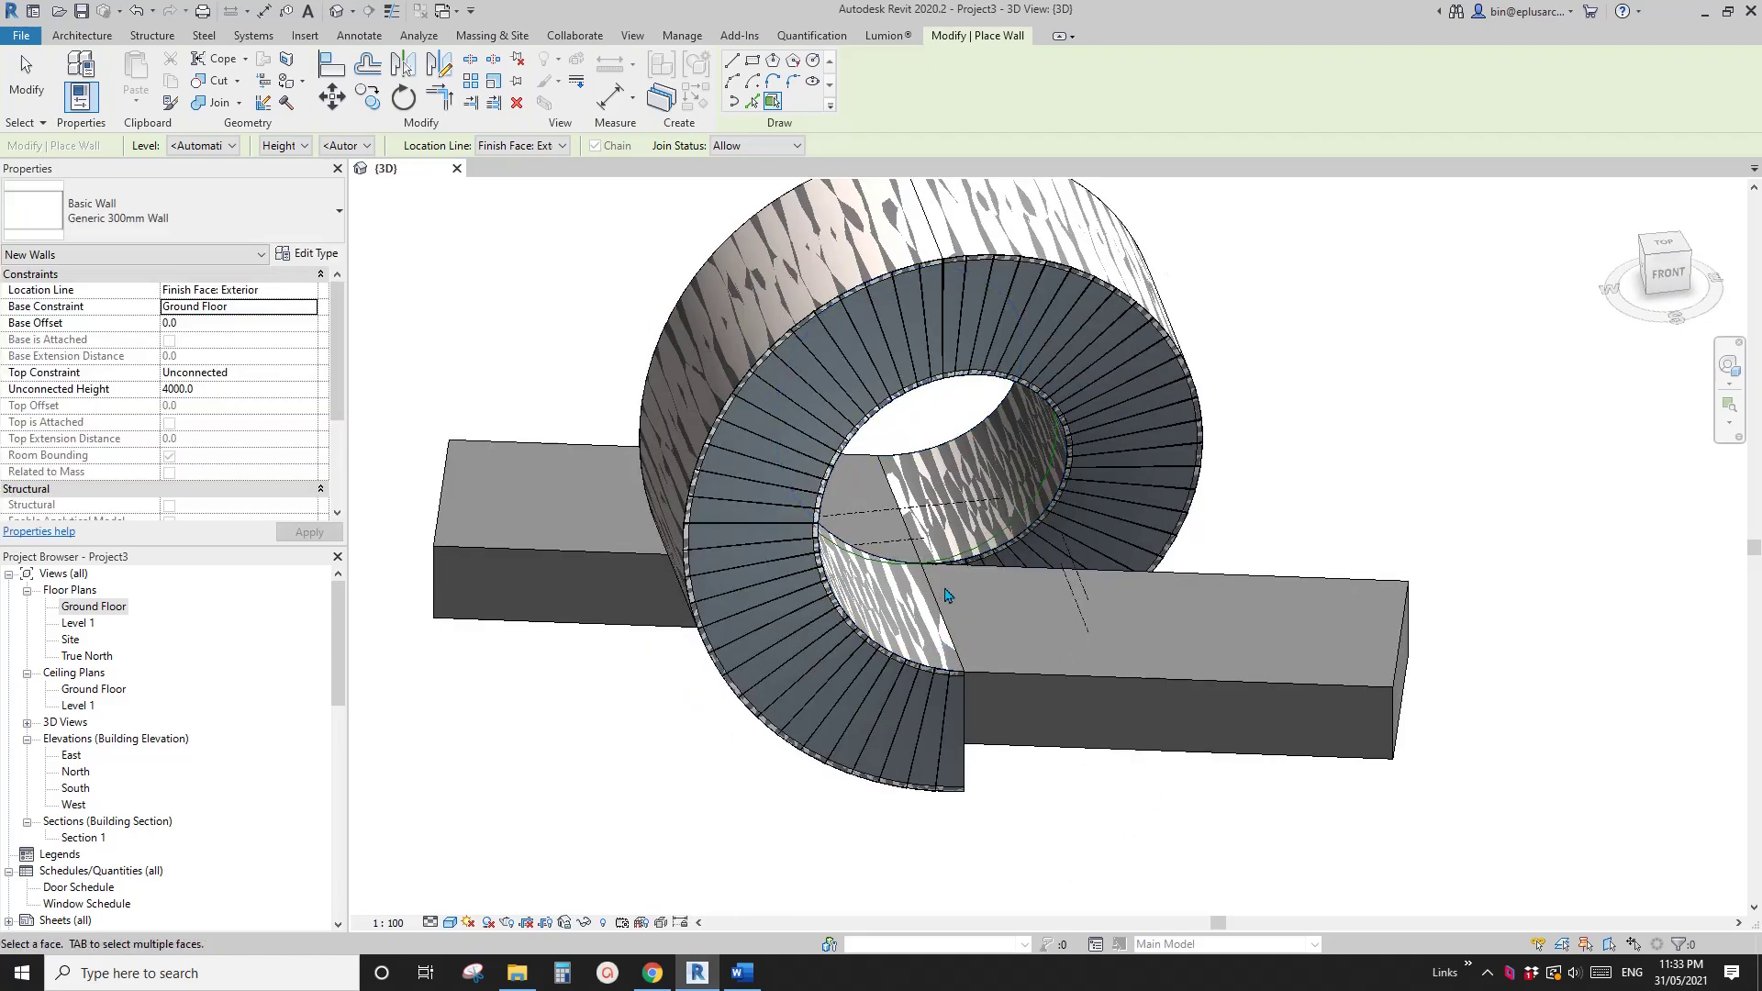
pyautogui.keyDown('shift'); pyautogui.moveTo(1292, 636); pyautogui.dragTo(938, 580, button='middle'); pyautogui.keyUp('shift')
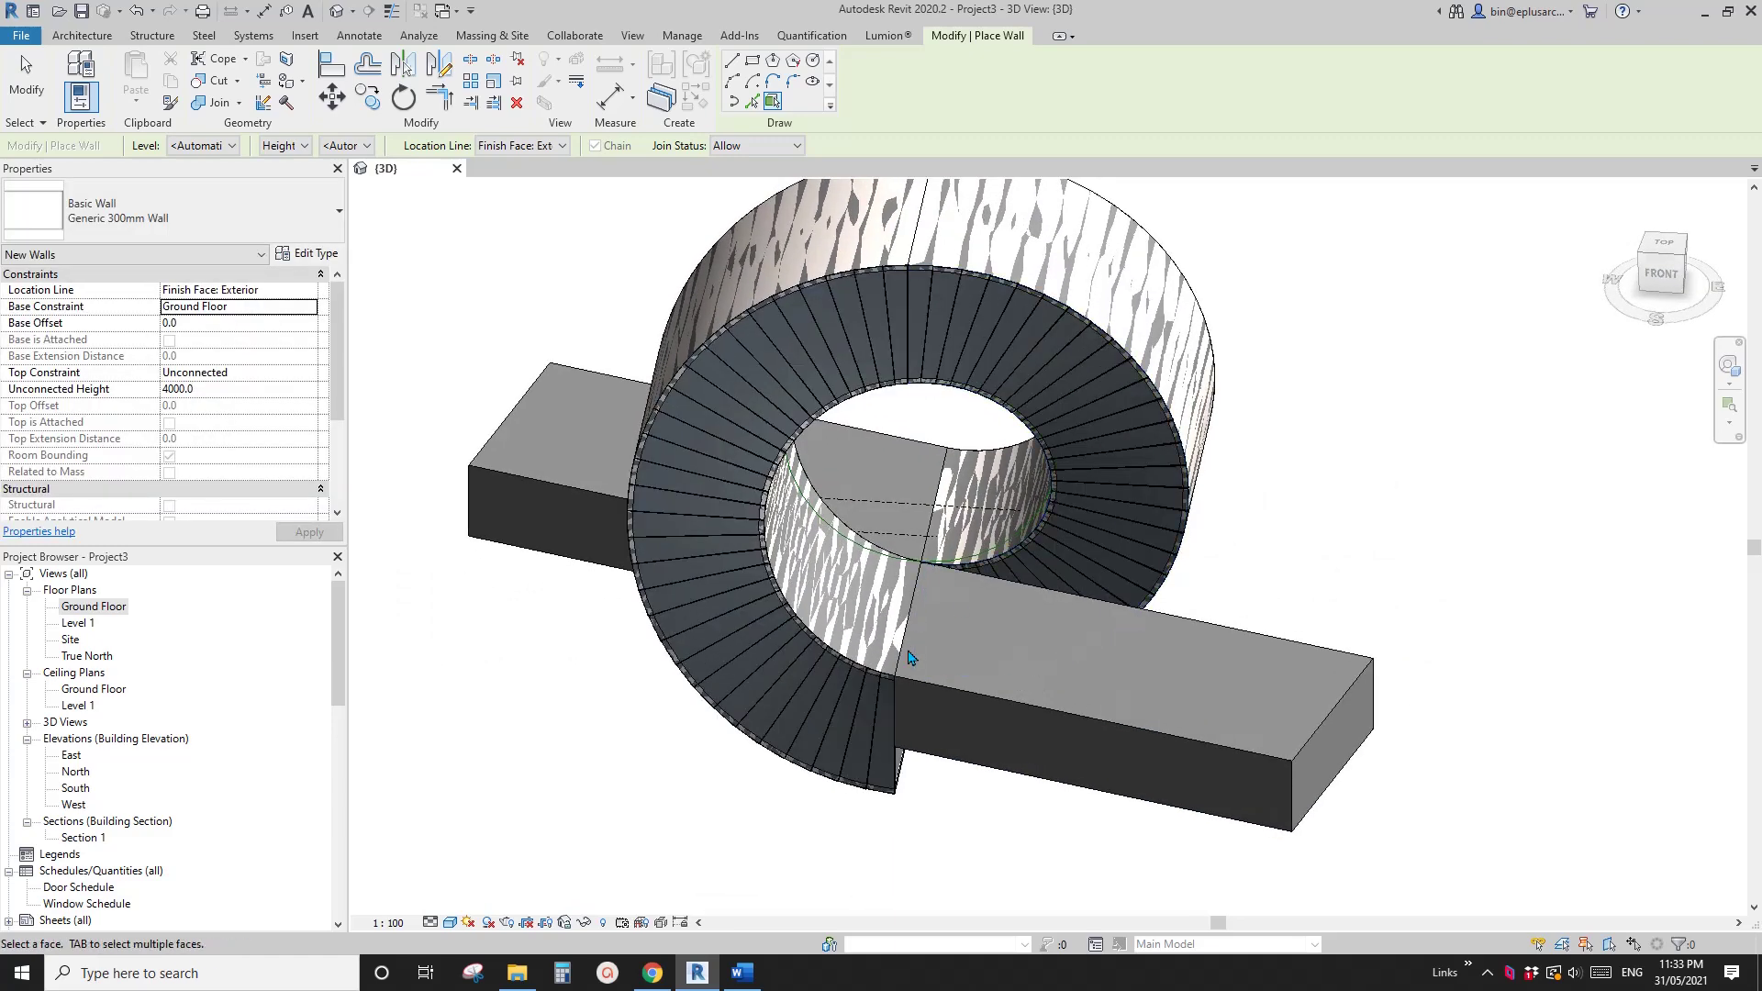
pyautogui.keyDown('shift'); pyautogui.moveTo(1250, 643); pyautogui.dragTo(1445, 622, button='middle'); pyautogui.keyUp('shift')
pyautogui.press('Escape')
# Step: Examine the ring's back face and the new inner walls from the rear of the model
pyautogui.moveTo(1049, 662)
pyautogui.keyDown('shift'); pyautogui.mouseDown(button='middle')
pyautogui.moveTo(1294, 621)
pyautogui.moveTo(1149, 699)
pyautogui.moveTo(1091, 668)
pyautogui.moveTo(1043, 681)
pyautogui.mouseUp(button='middle'); pyautogui.keyUp('shift')
pyautogui.scroll(1, 1043, 681)
pyautogui.keyDown('shift'); pyautogui.moveTo(1043, 681); pyautogui.dragTo(1081, 694, button='middle'); pyautogui.keyUp('shift')
pyautogui.scroll(1, 950, 651)
pyautogui.scroll(-2, 1005, 699)
pyautogui.scroll(1, 1032, 692)
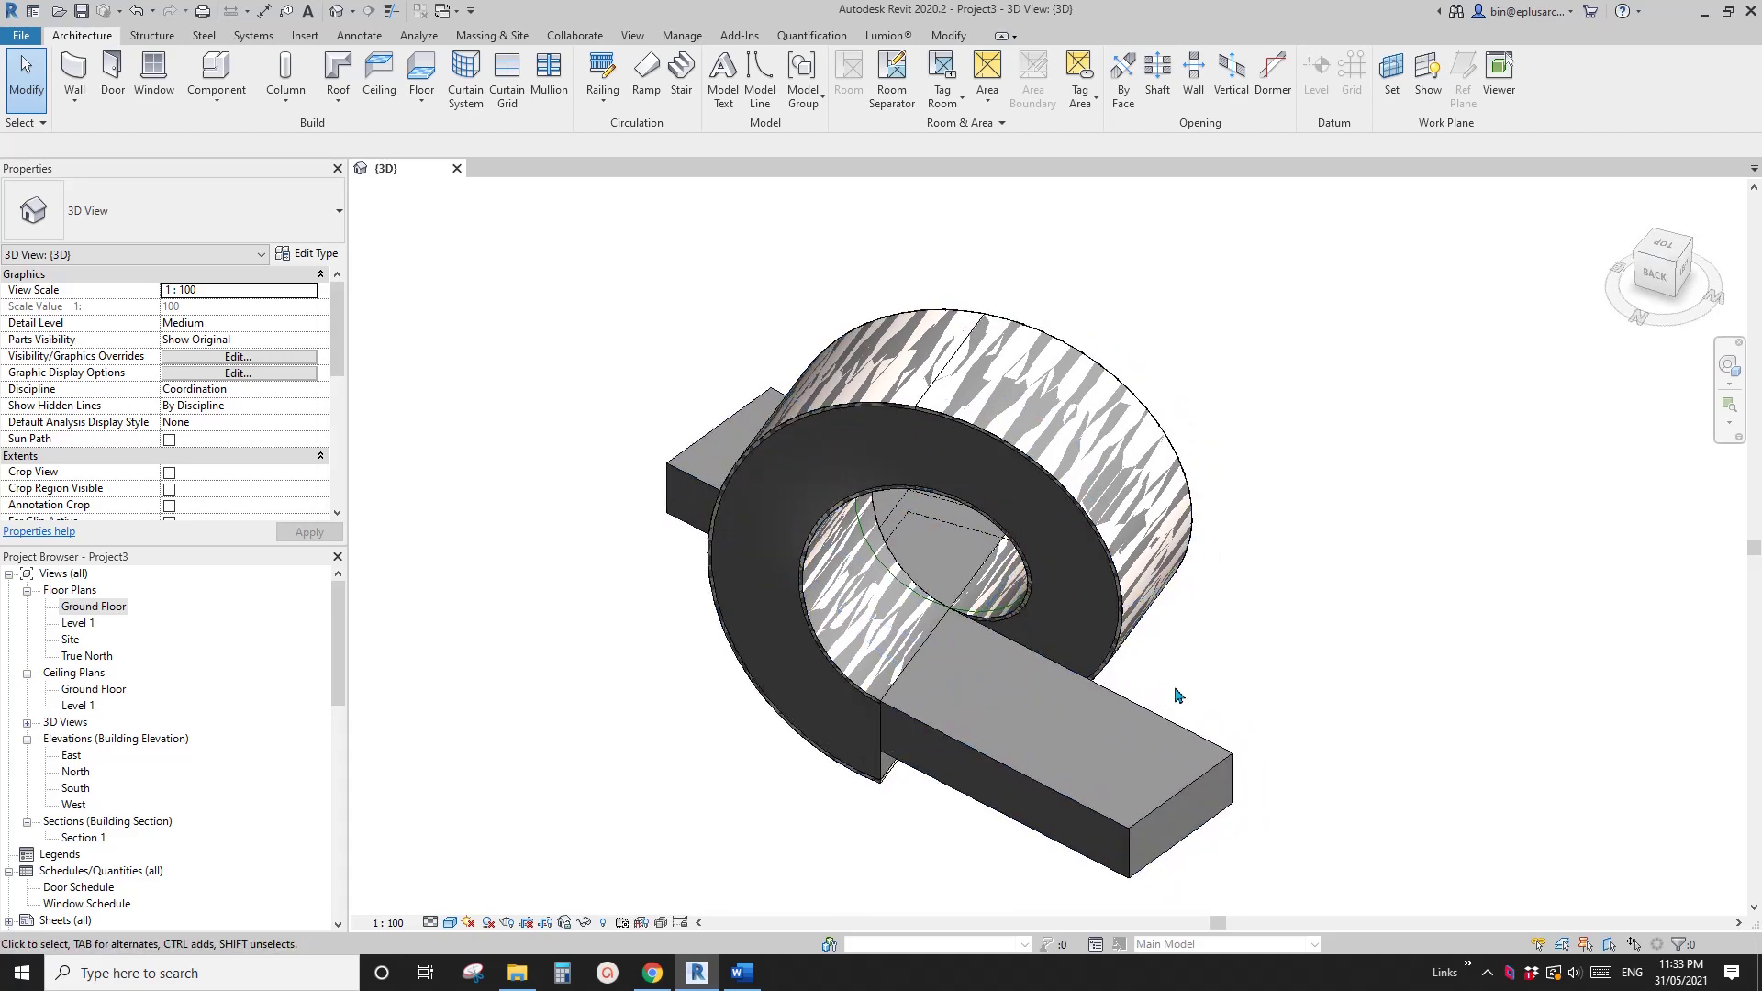
pyautogui.moveTo(1203, 706); pyautogui.dragTo(1217, 667, button='middle')
pyautogui.scroll(1, 1193, 692)
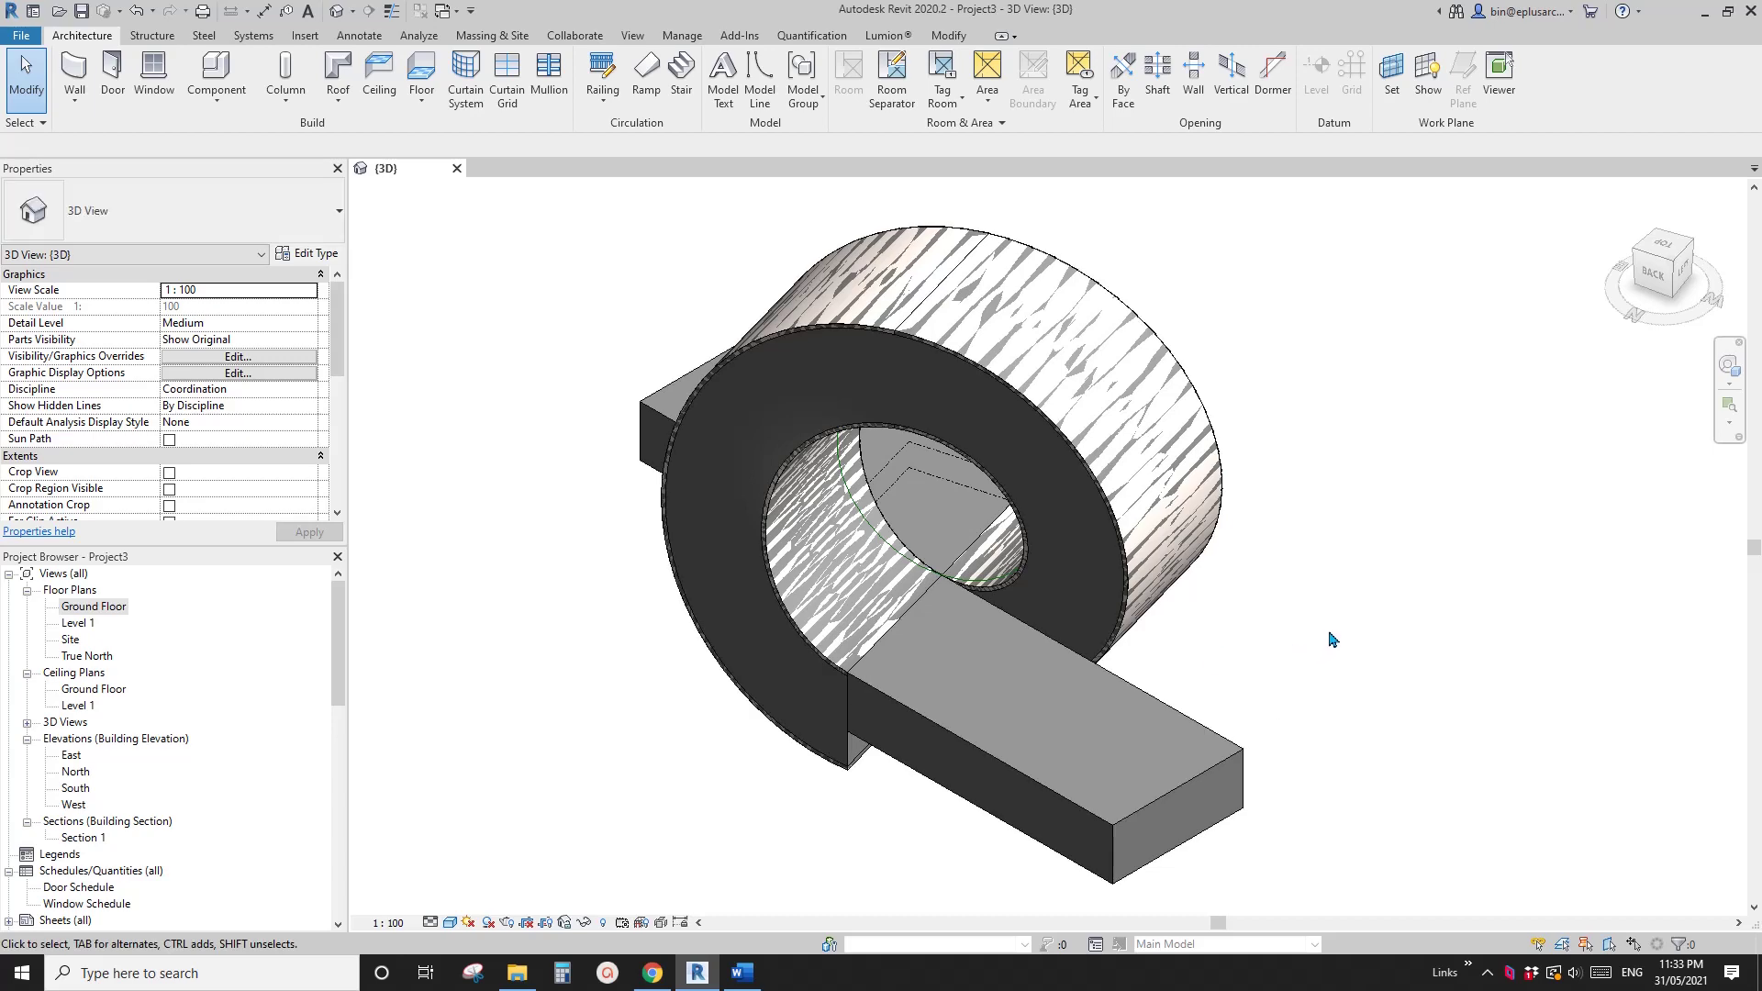